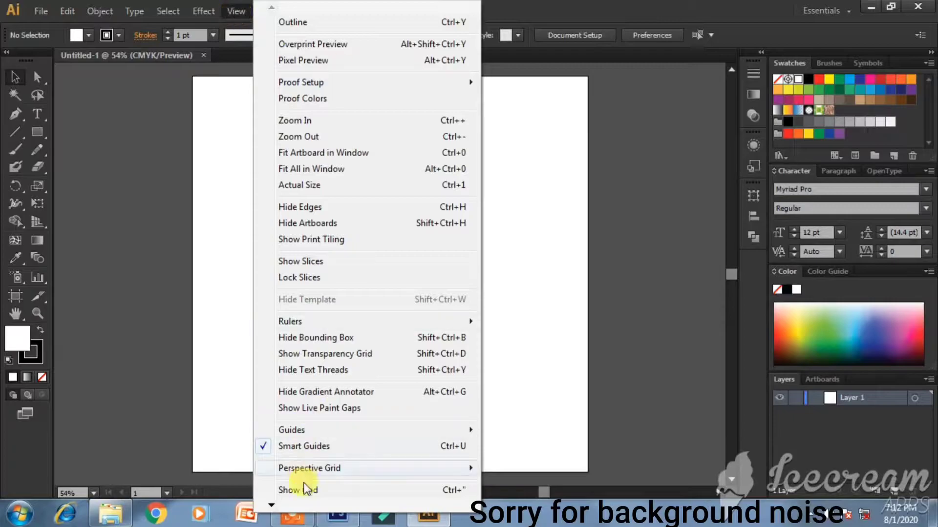
- Show the grid, pick the Pen tool, and set new shapes to #ff0000 red fill with no stroke
click(310, 491)
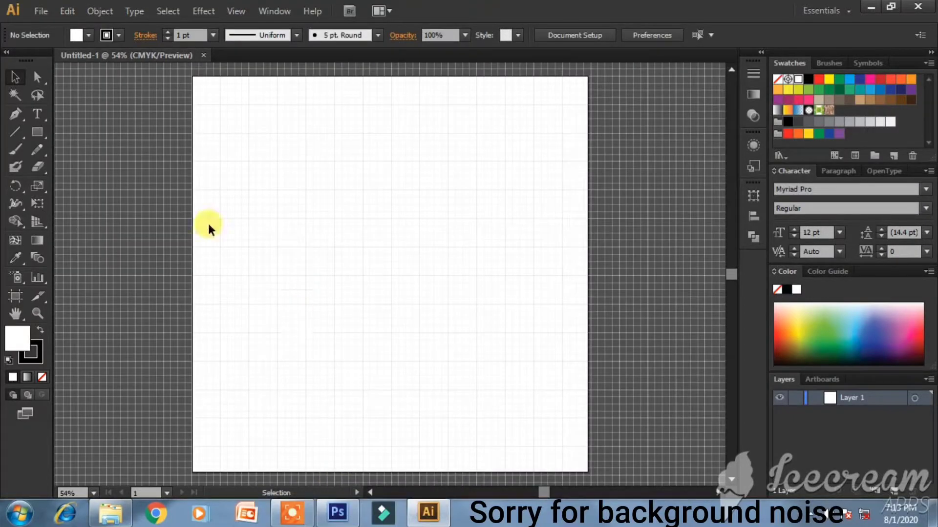
click(15, 116)
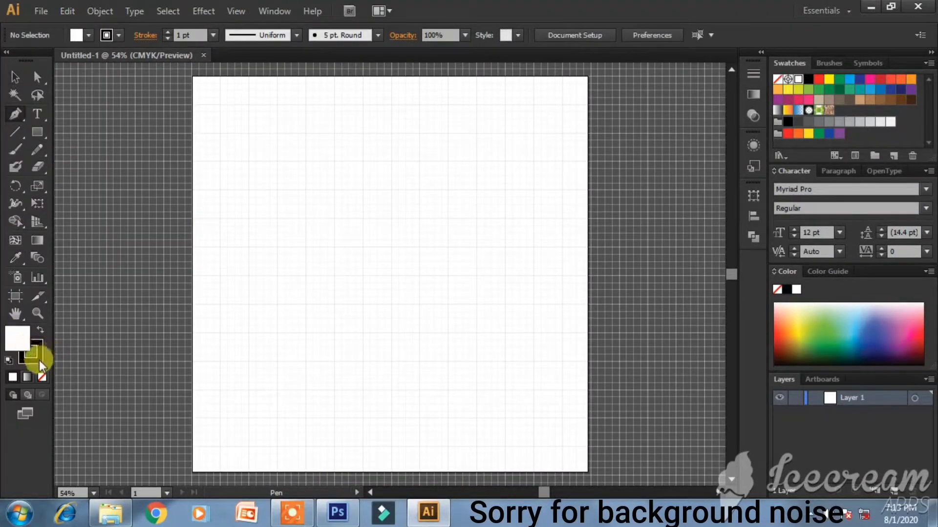
click(42, 377)
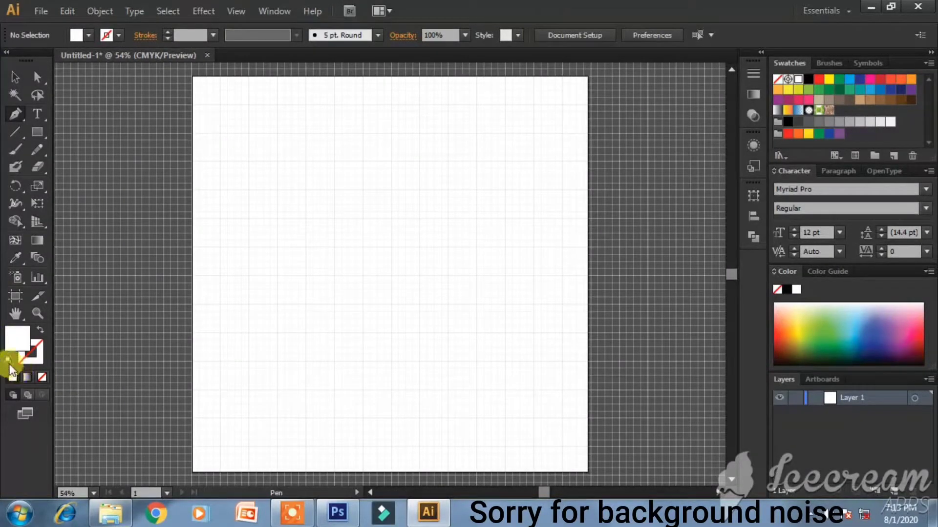
click(9, 362)
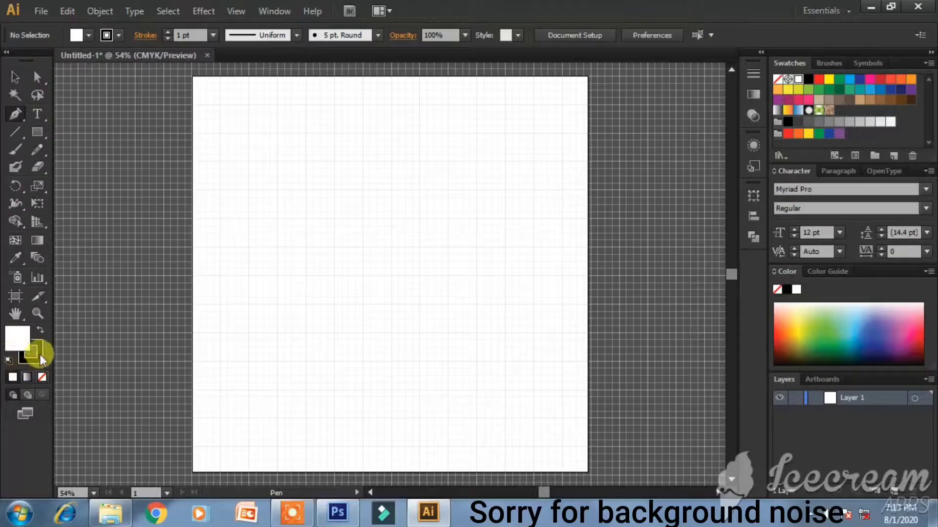
click(42, 377)
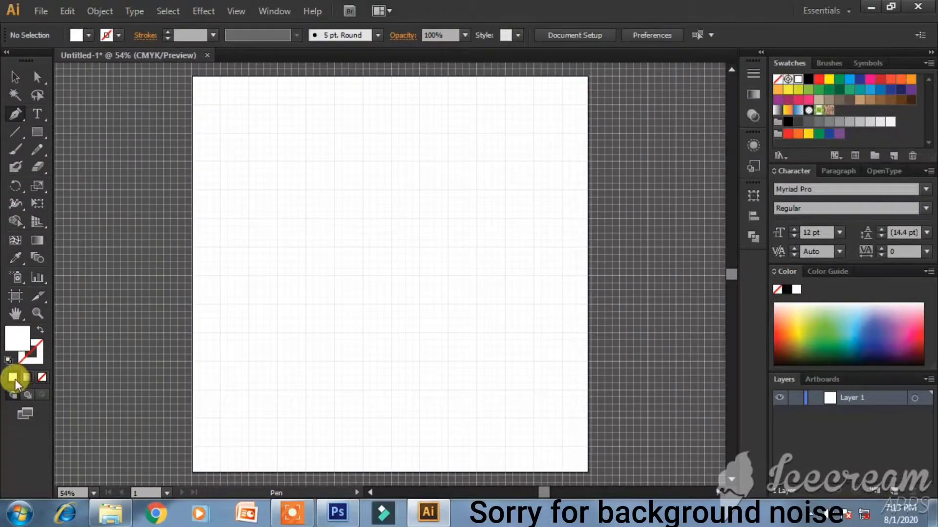
double_click(17, 339)
drag(281, 311, 462, 161)
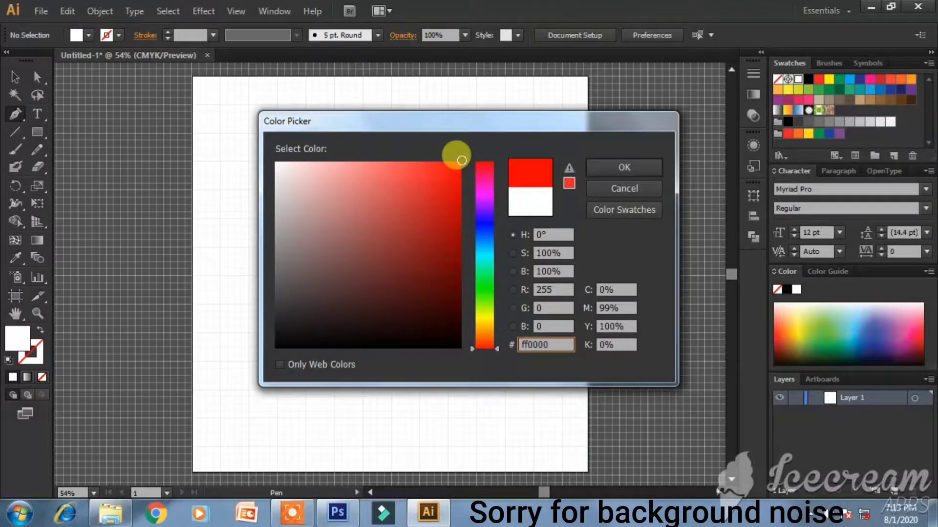
click(632, 168)
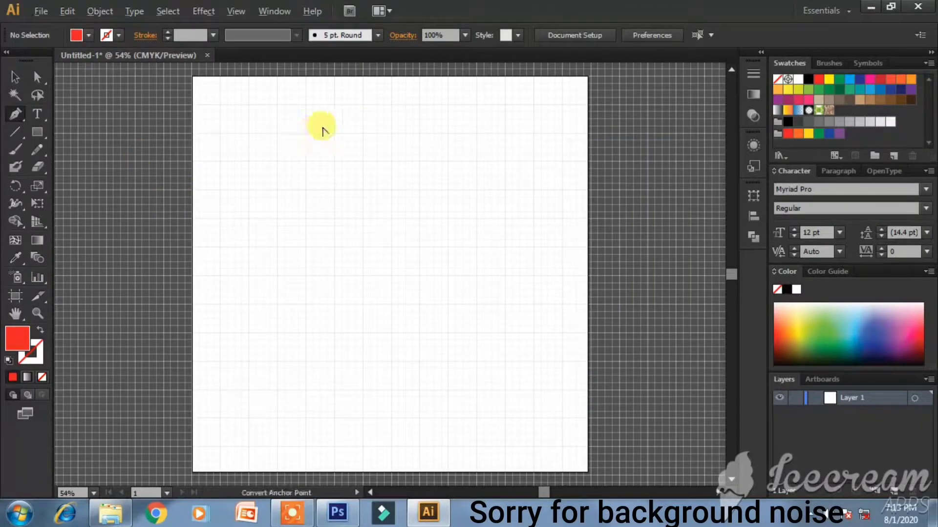
- Zoom the gridded artboard from 54% to 150% and nudge the view sideways
scroll(323, 131, up, 3)
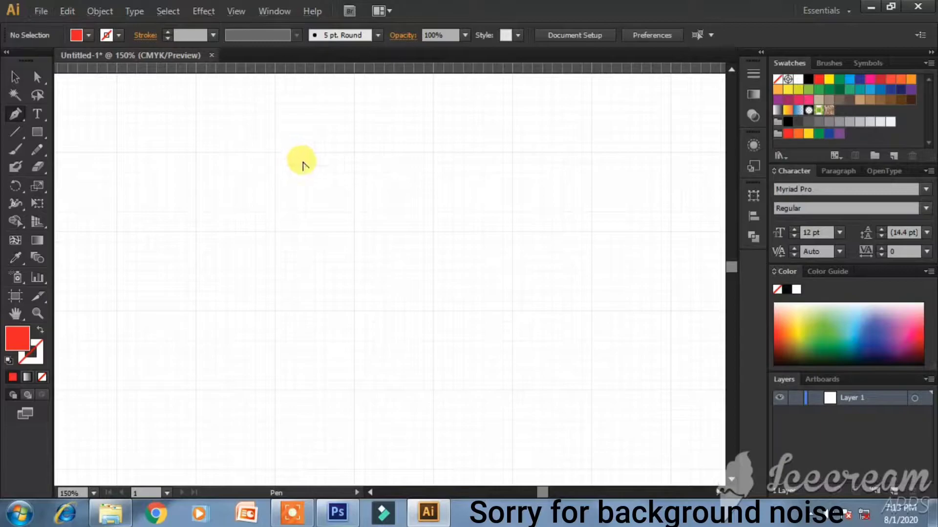
scroll(303, 166, down, 1)
scroll(416, 216, up, 1)
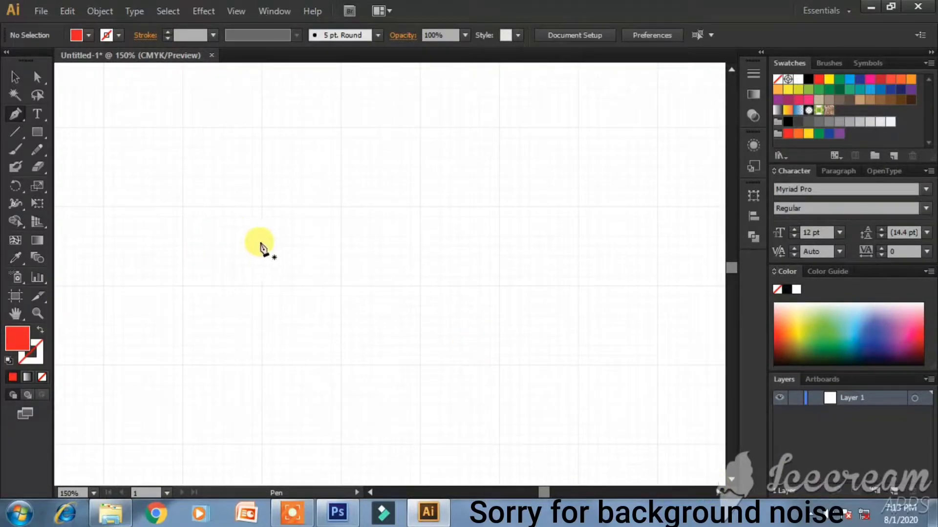
click(717, 493)
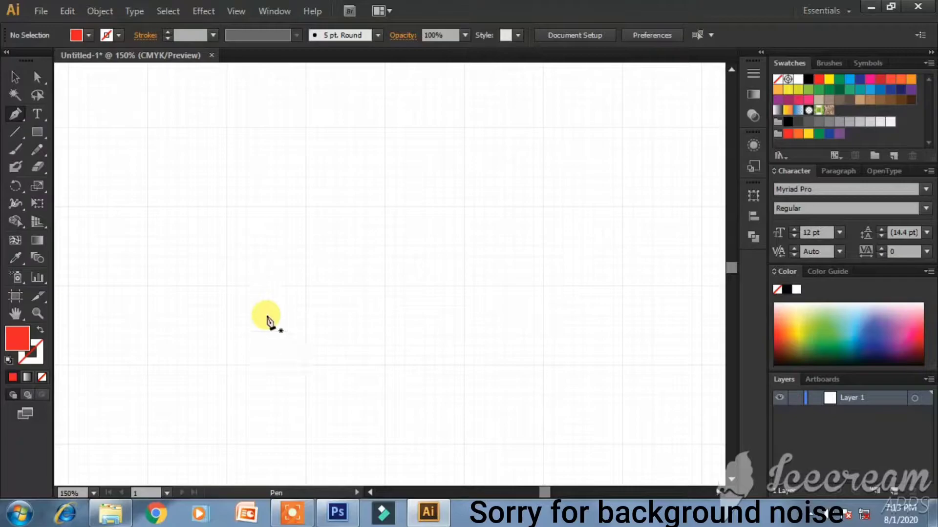
- Pen-draw a closed six-point red chevron along the grid as the M's top band
click(226, 285)
click(226, 206)
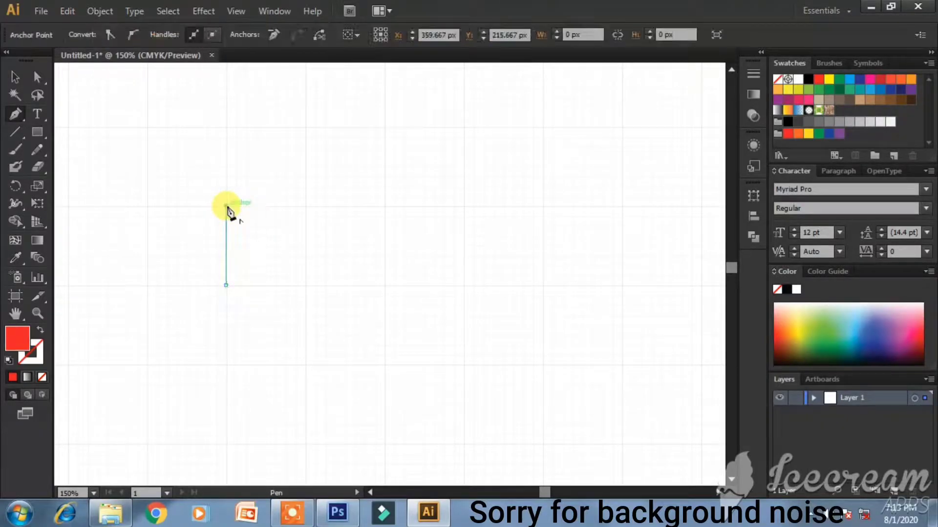
click(383, 286)
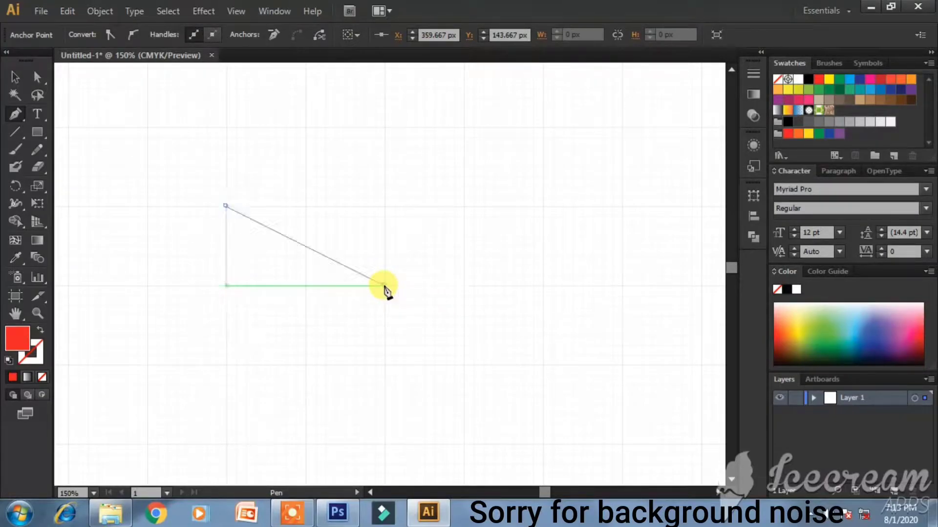
click(543, 206)
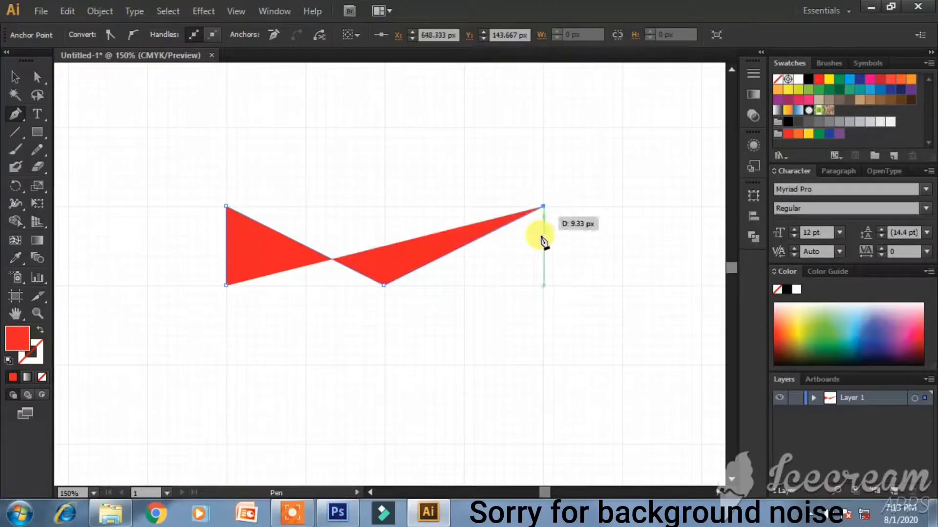
click(543, 287)
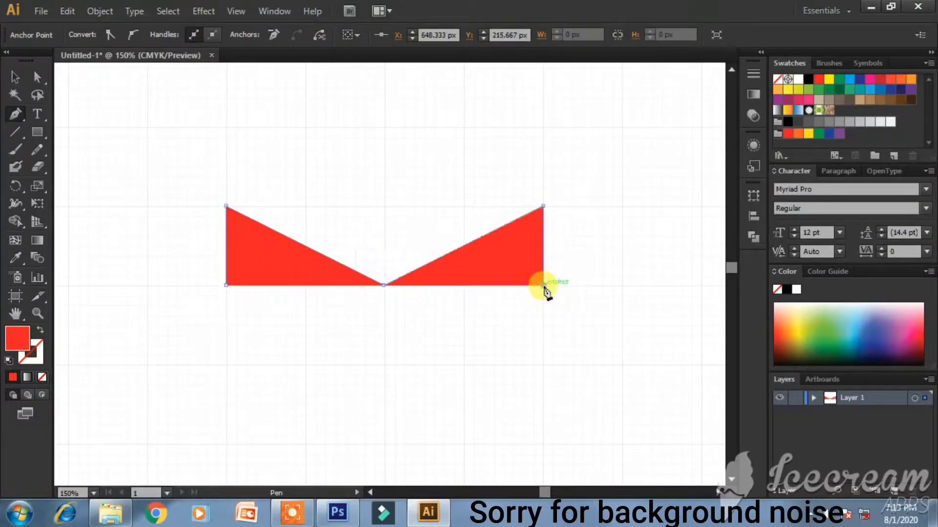
click(385, 366)
click(226, 286)
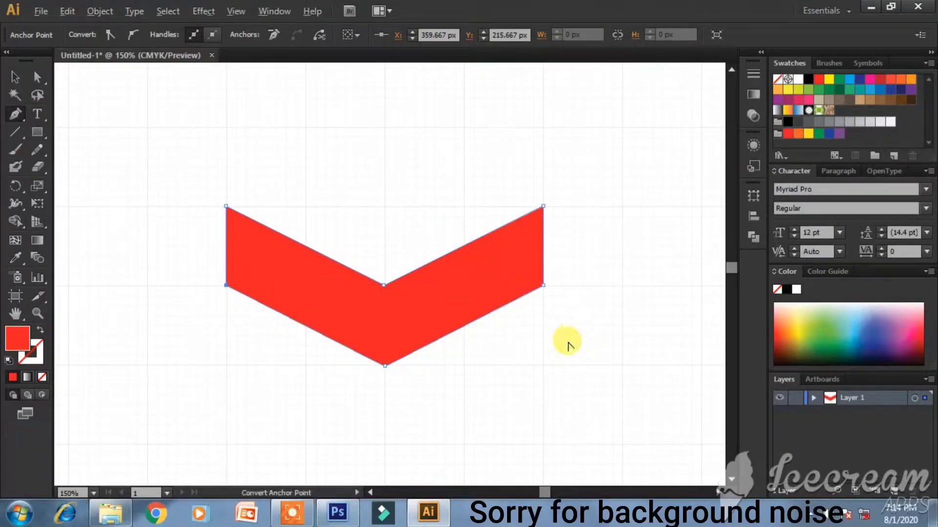
scroll(568, 345, up, 2)
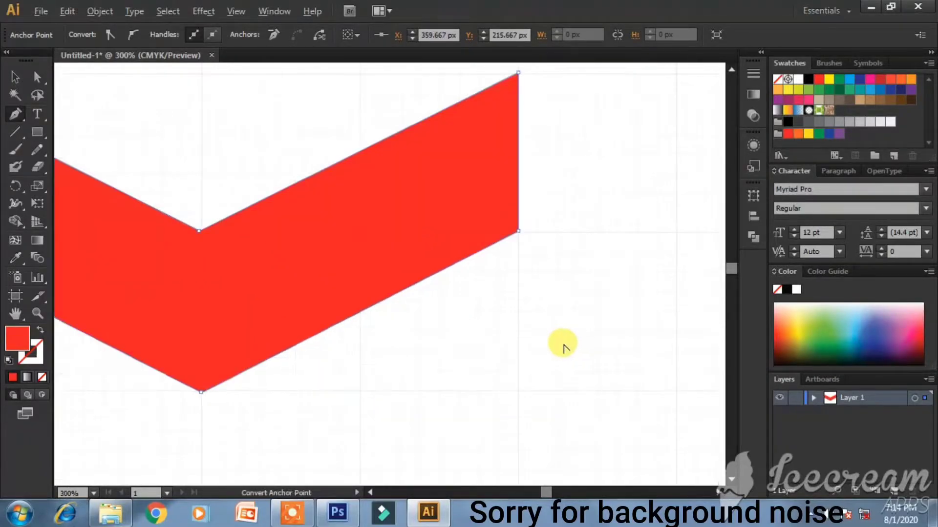
- Start the leg shape below the chevron's notch and settle its upper-right corner after undoing misplaced points
click(358, 393)
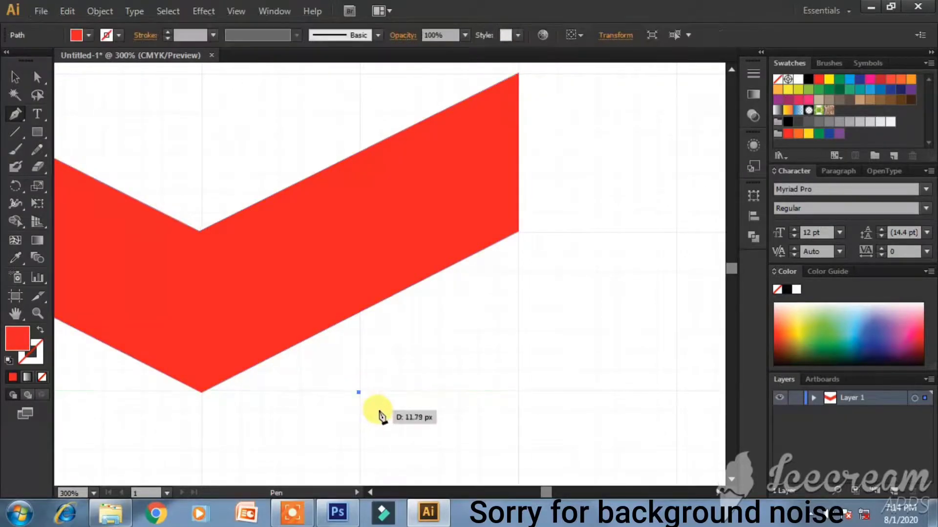
key(ctrl+z)
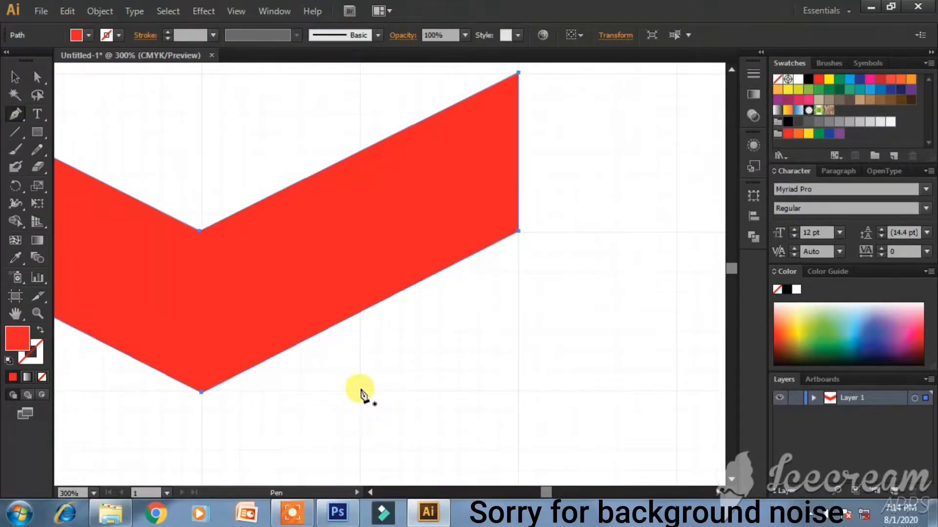
click(359, 390)
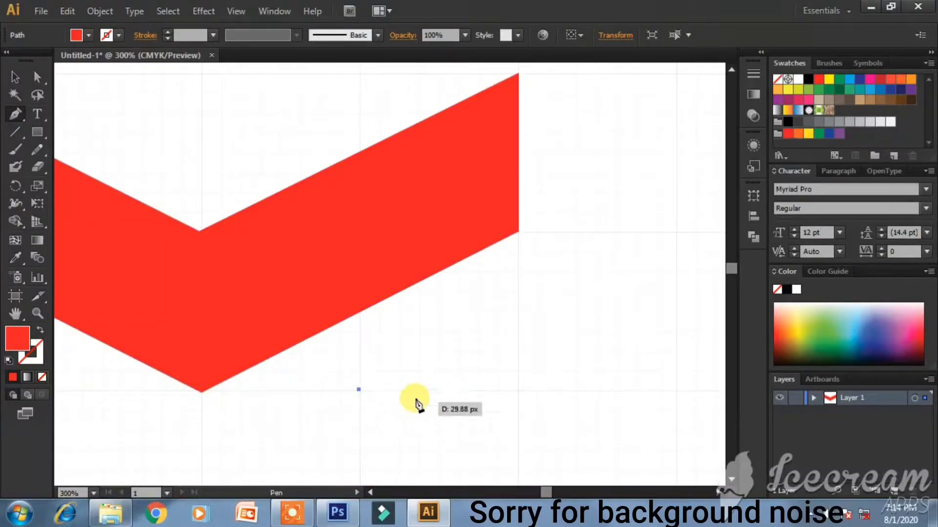
click(518, 314)
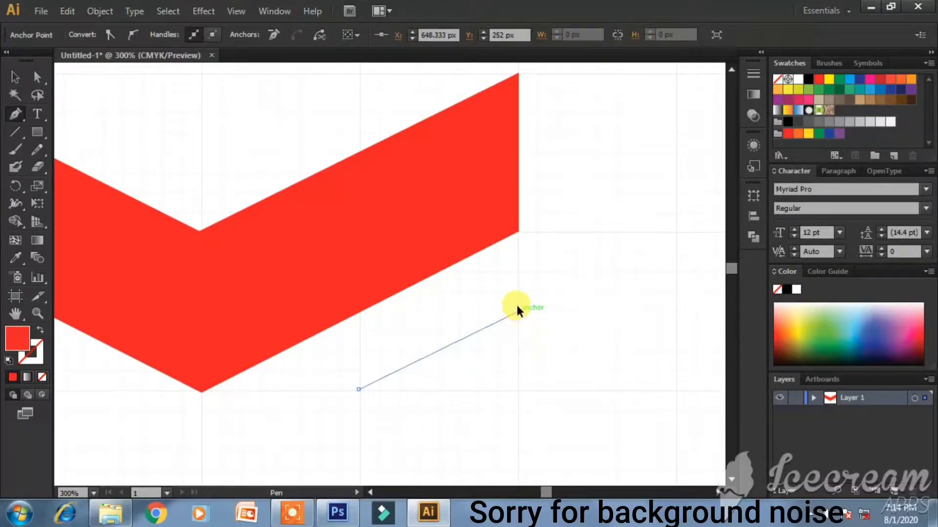
key(ctrl+z)
click(518, 291)
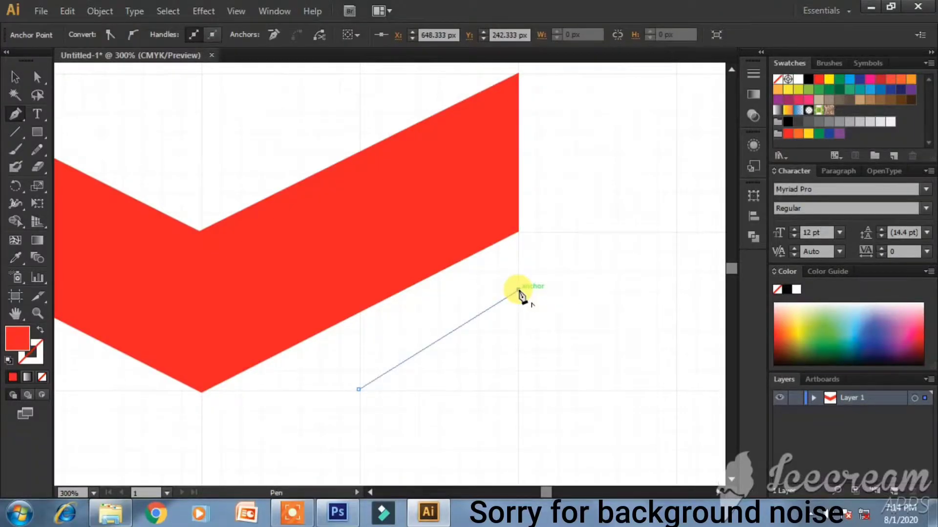
key(ctrl+z)
click(518, 298)
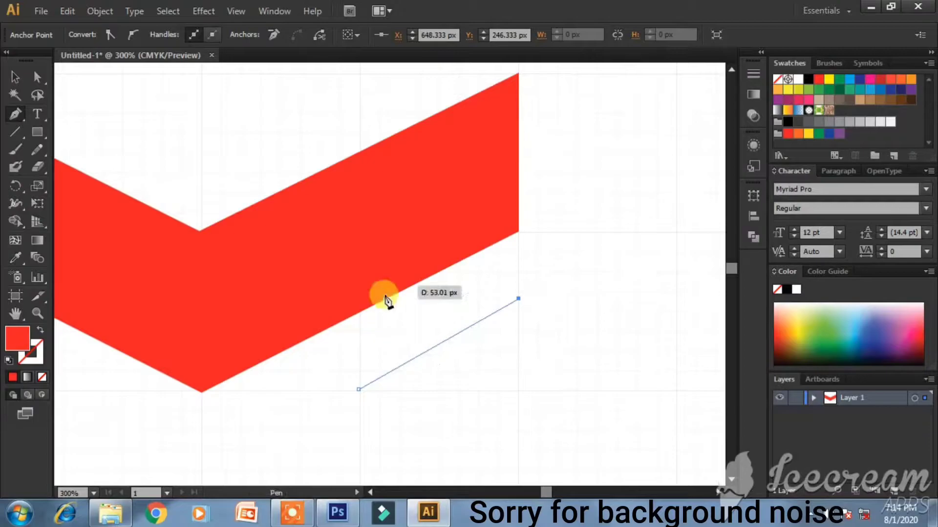
- Add the leg's bottom corners, close it, and move it up under the chevron's right arm
scroll(513, 393, down, 4)
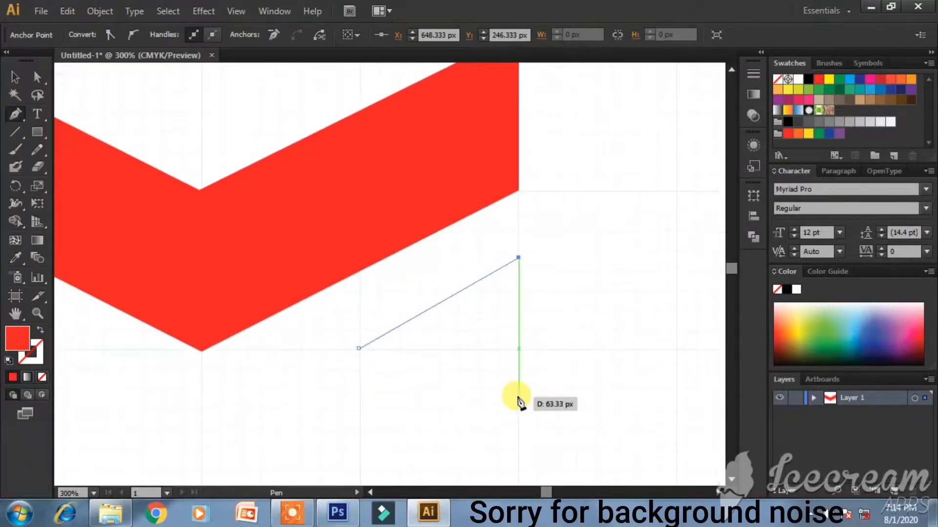
click(518, 443)
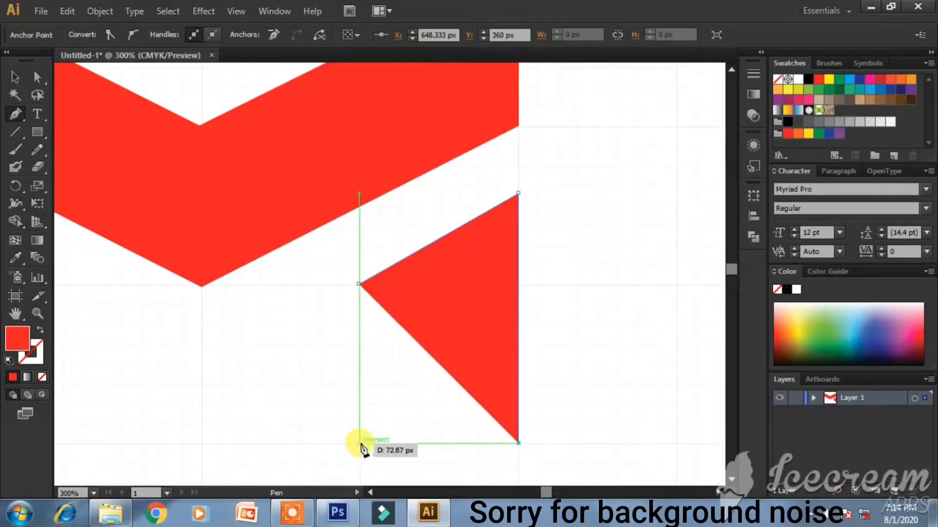
click(359, 443)
click(359, 282)
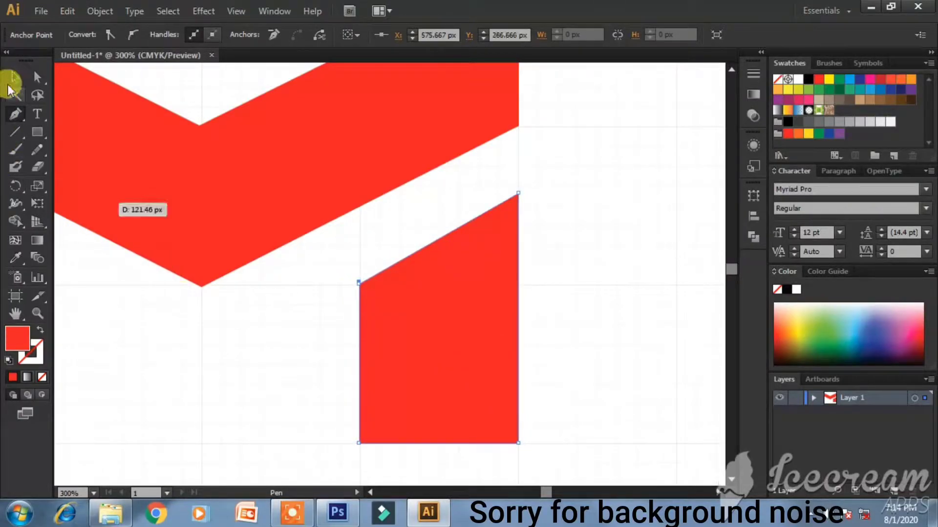
click(13, 78)
drag(445, 344, 447, 281)
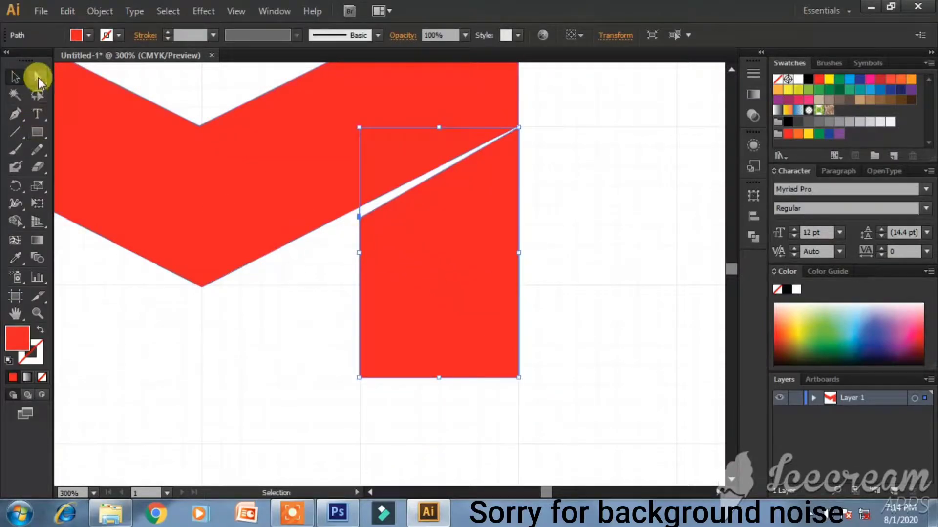
- Nudge the leg up against the chevron and try repositioning its top-right anchor with Direct Selection
drag(421, 281, 419, 268)
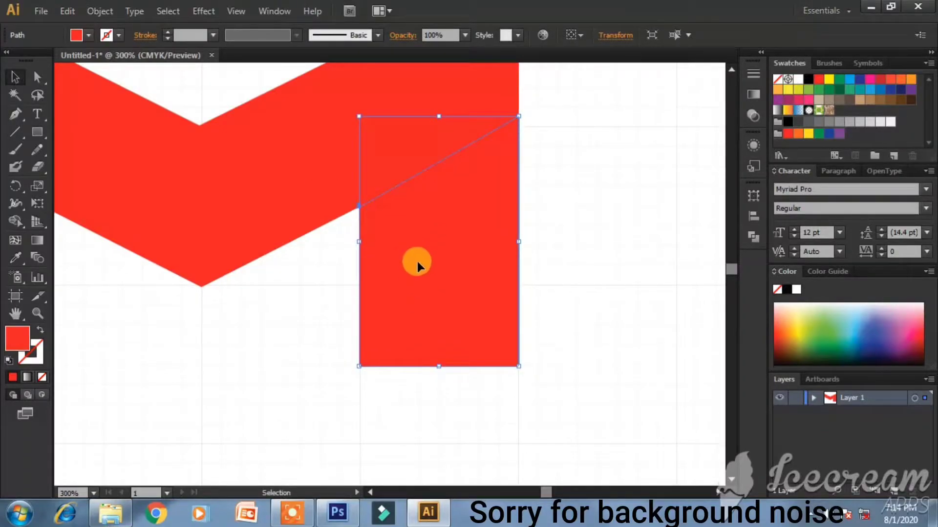
click(35, 76)
drag(491, 97, 519, 139)
key(ctrl+z)
click(537, 142)
click(510, 170)
drag(486, 230, 483, 209)
scroll(522, 109, up, 6)
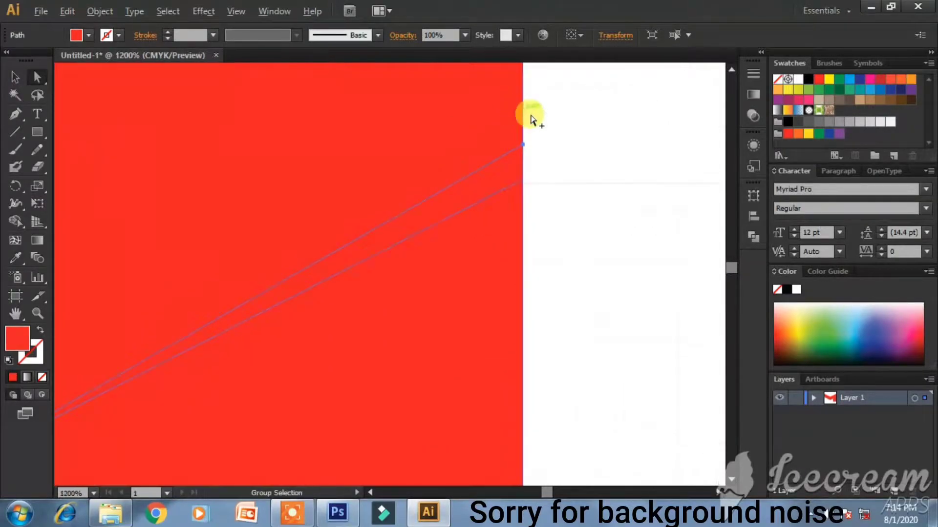
drag(501, 157, 501, 192)
key(ctrl+z)
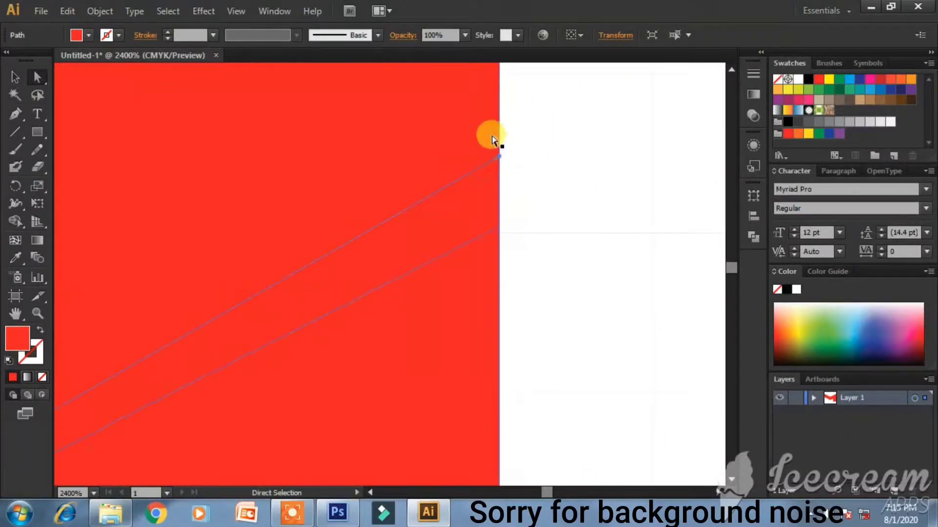
drag(518, 153, 499, 157)
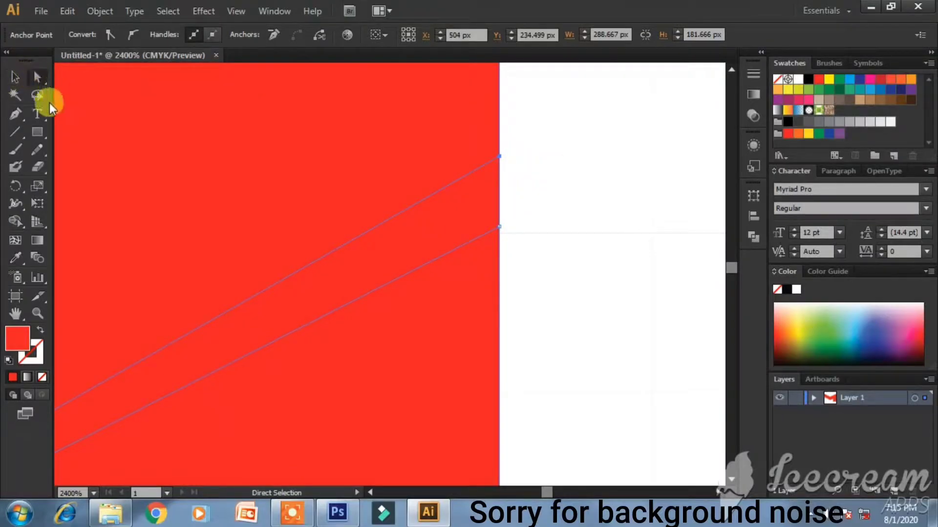
- With Group Selection, slide the leg's top anchor down along the red edge
double_click(37, 80)
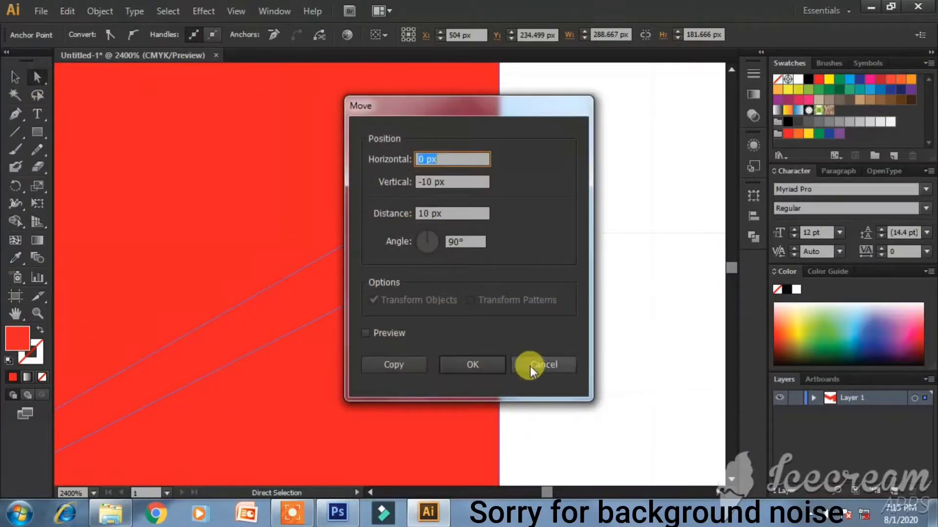
click(543, 366)
click(50, 86)
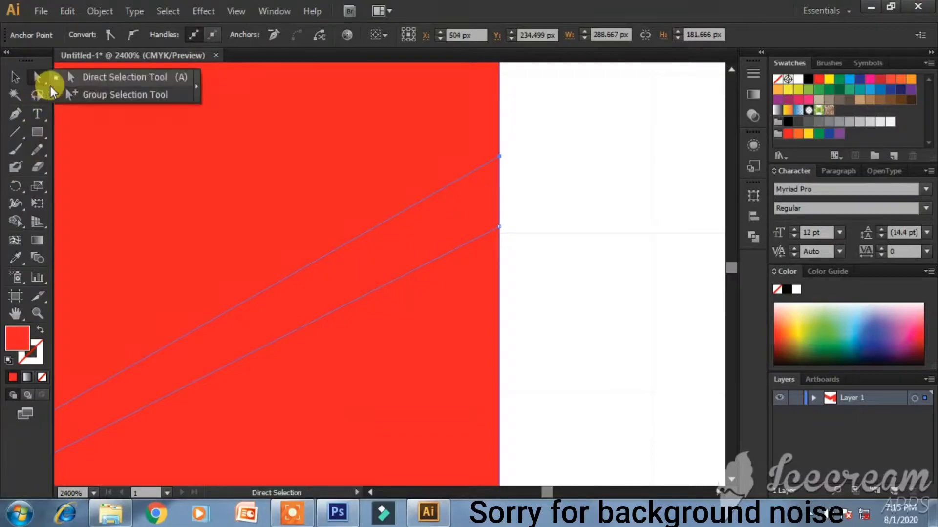
click(46, 82)
click(124, 94)
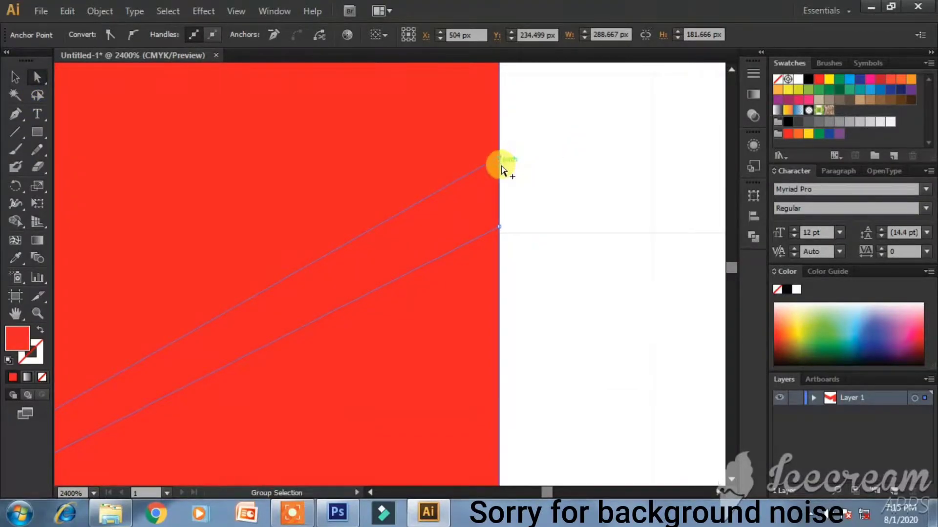
alt+click(500, 228)
drag(500, 156, 499, 222)
- Select the lower red rectangle and move it down away from the chevron
scroll(494, 223, down, 4)
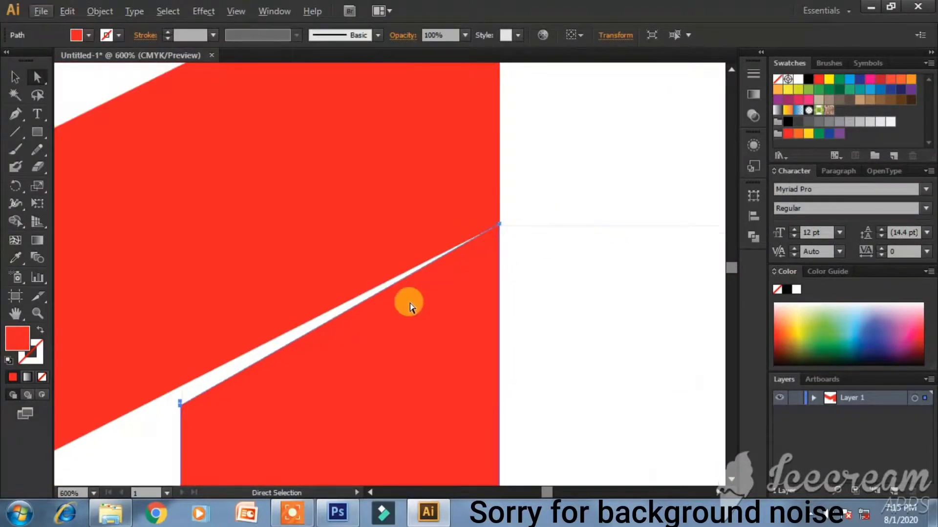
click(180, 403)
click(18, 76)
scroll(401, 300, down, 3)
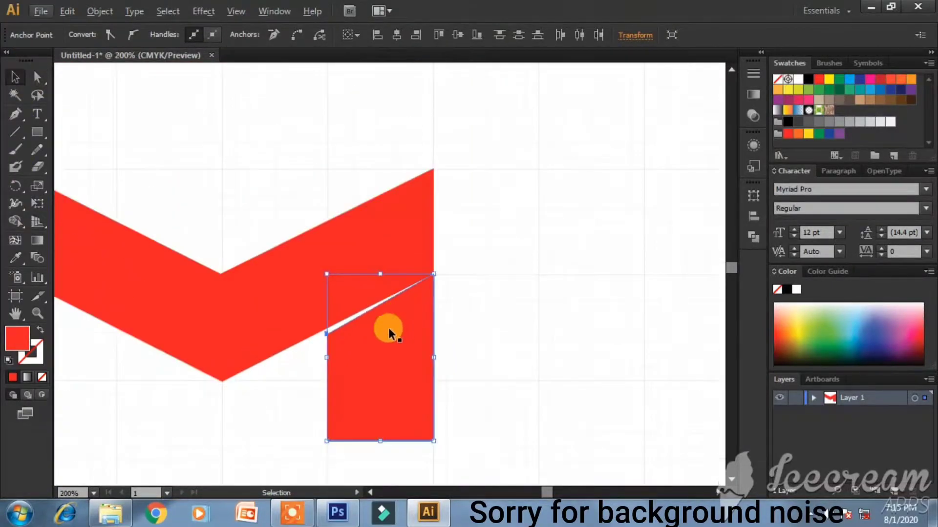
drag(386, 327, 393, 380)
- Delete the old red block and pen-draw a new four-corner block from the band's lower edge
key(Delete)
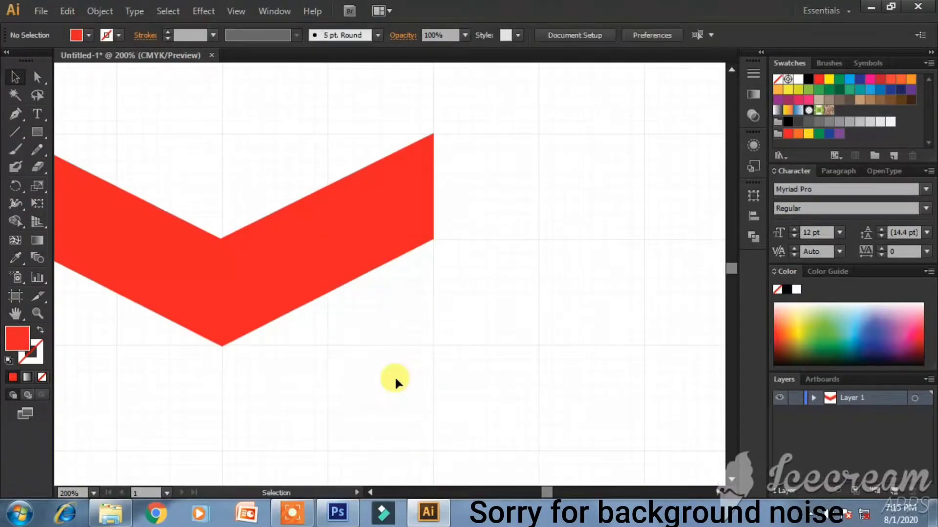
scroll(394, 376, up, 2)
click(15, 114)
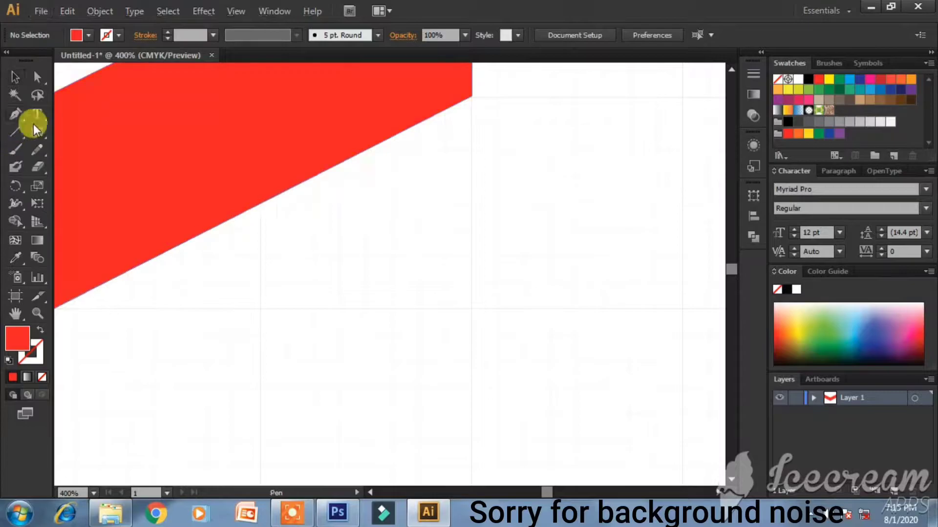
click(260, 213)
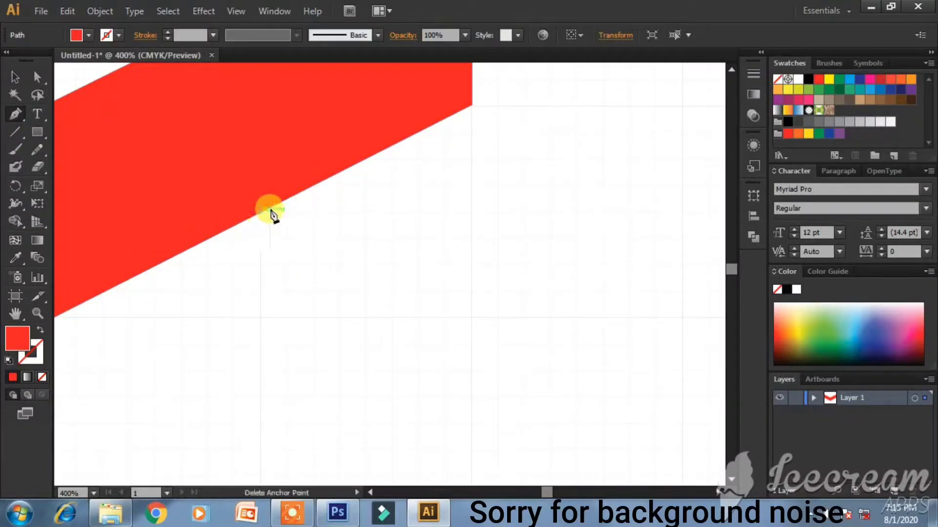
click(473, 109)
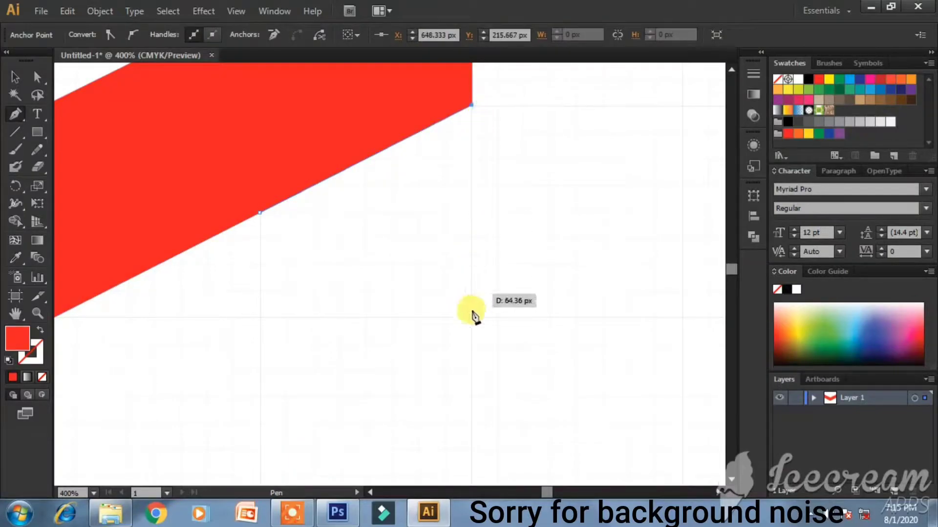
click(472, 317)
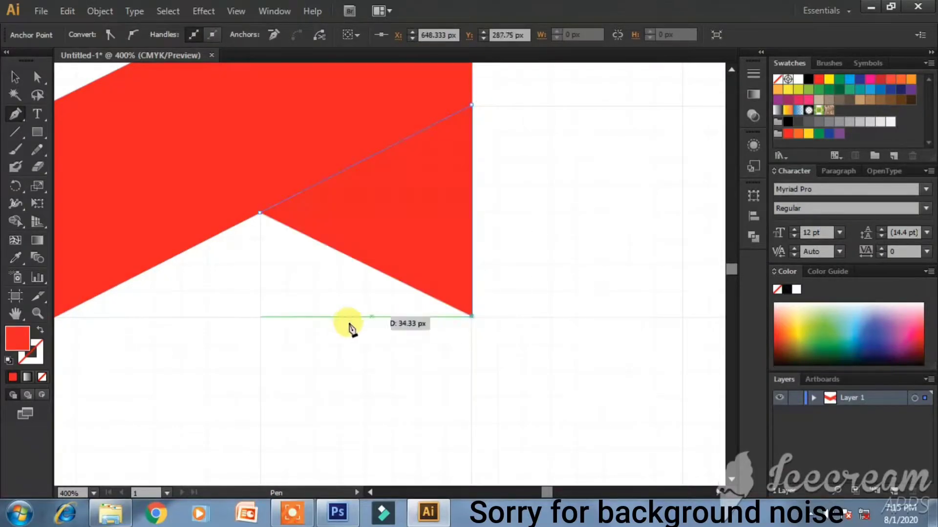
click(259, 320)
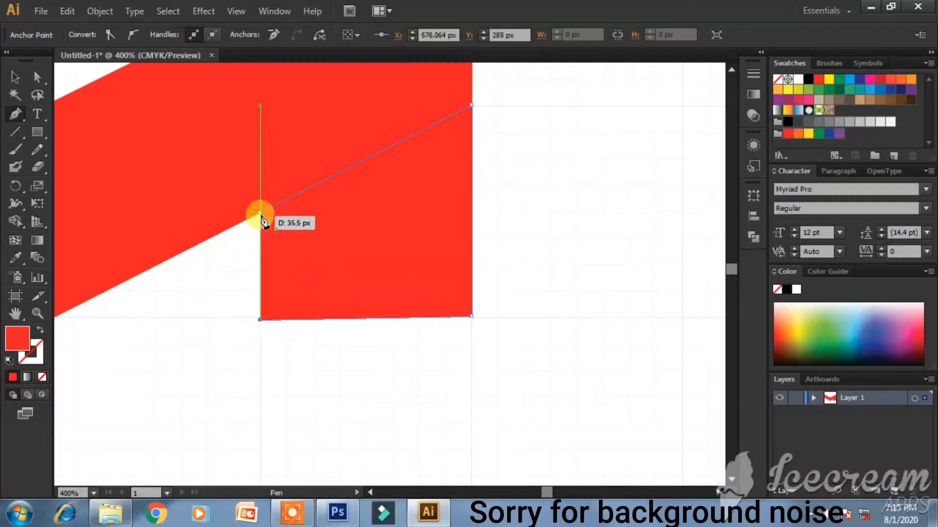
- Move the new red block down and stretch its bottom edge lower
click(15, 77)
drag(365, 232, 356, 329)
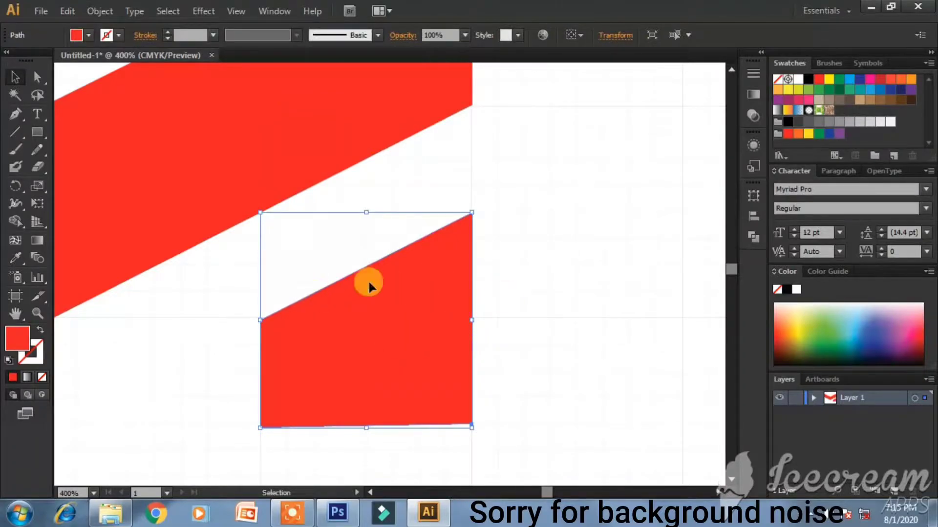
scroll(359, 404, down, 3)
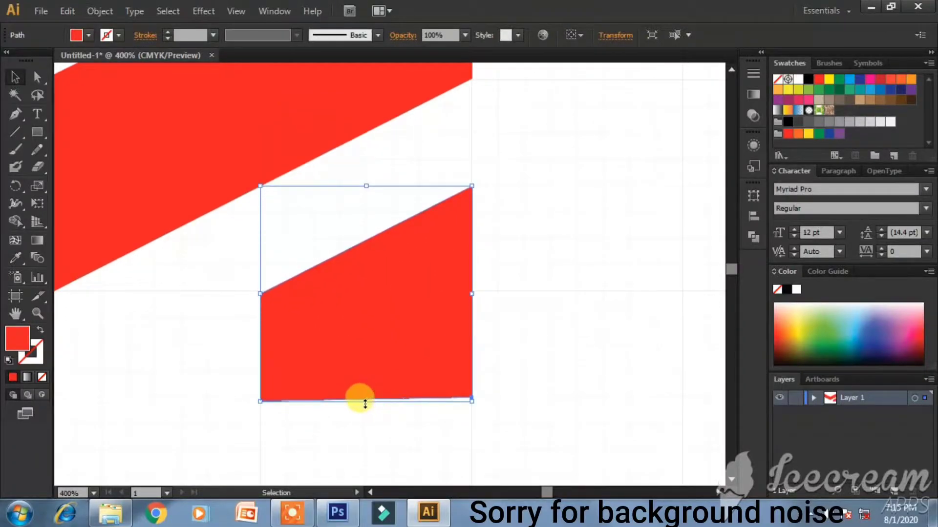
scroll(365, 403, down, 2)
drag(368, 360, 358, 457)
click(537, 366)
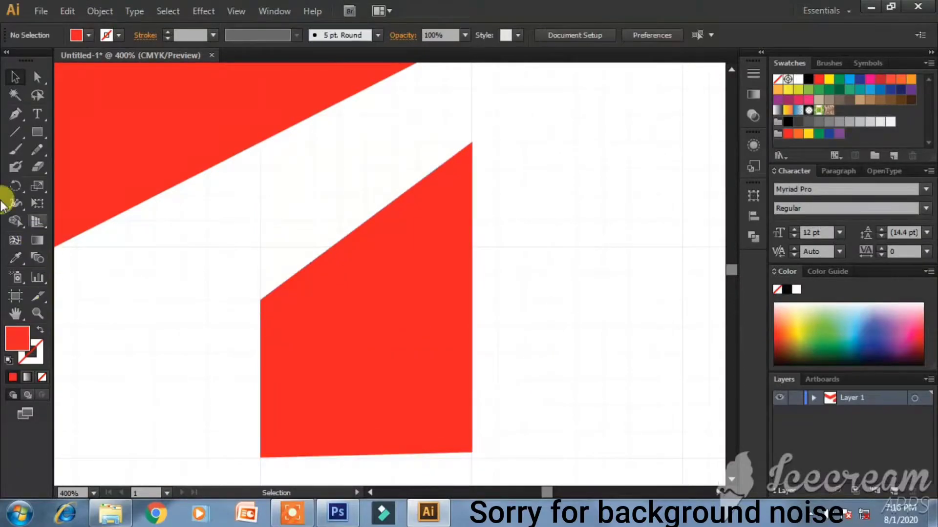
- Redraw the slanted-top red block as a closed path reaching the bottom corners
click(16, 114)
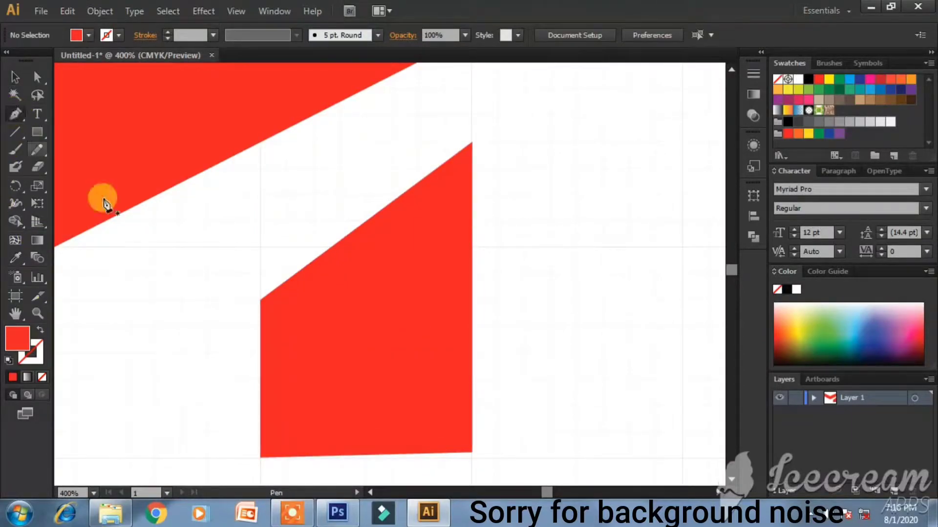
click(259, 245)
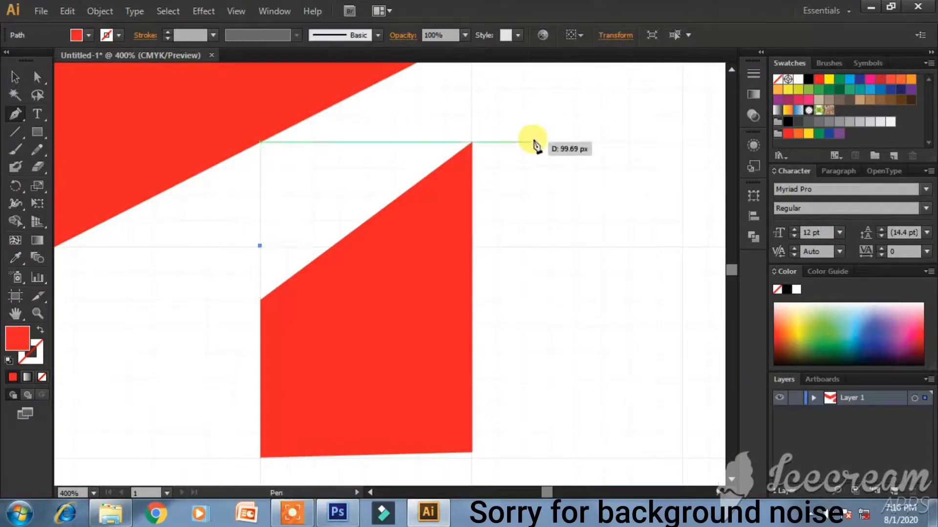
click(471, 143)
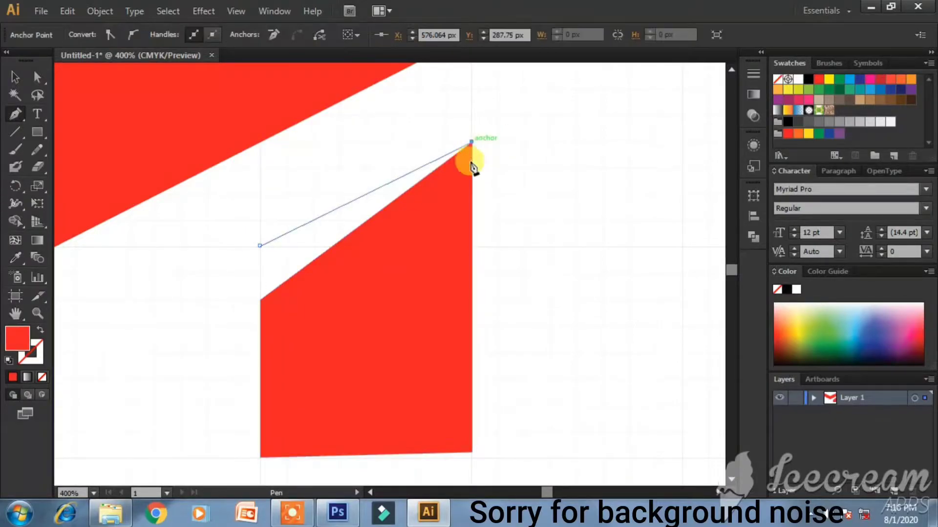
click(471, 455)
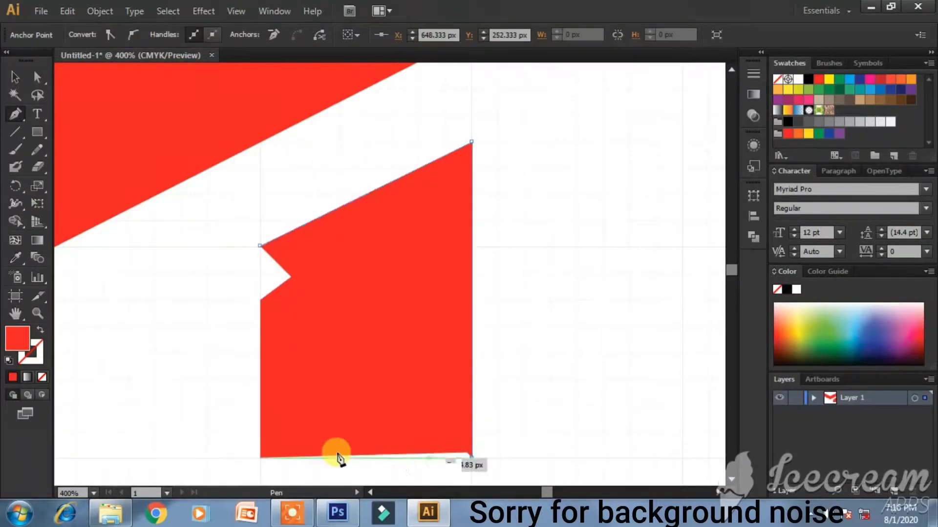
click(260, 458)
click(260, 246)
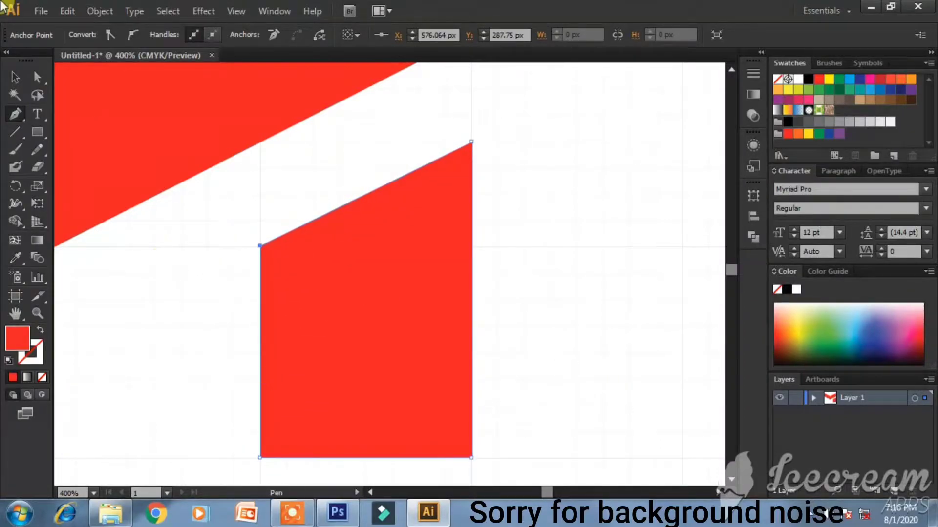
click(15, 78)
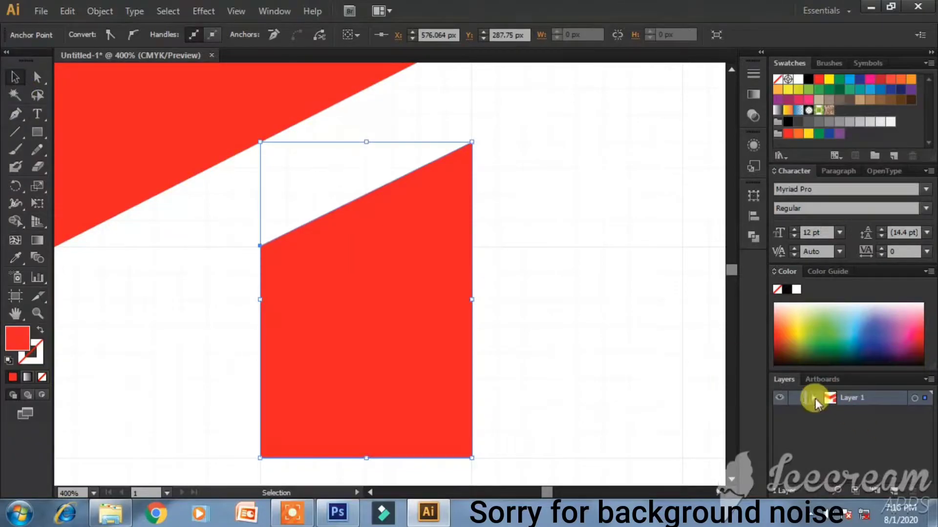
- Expand Layer 1 and toggle the middle path's visibility to identify the duplicate block
click(814, 398)
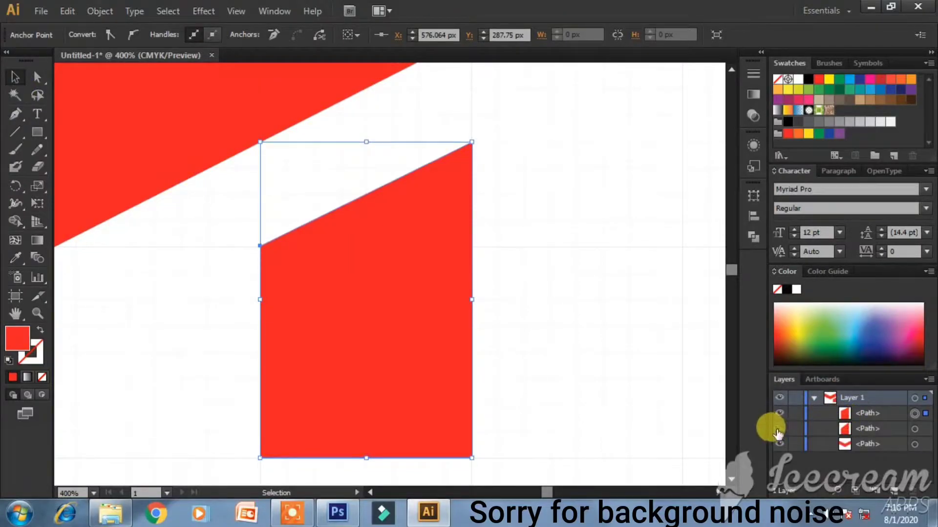
click(882, 427)
key(ctrl+z)
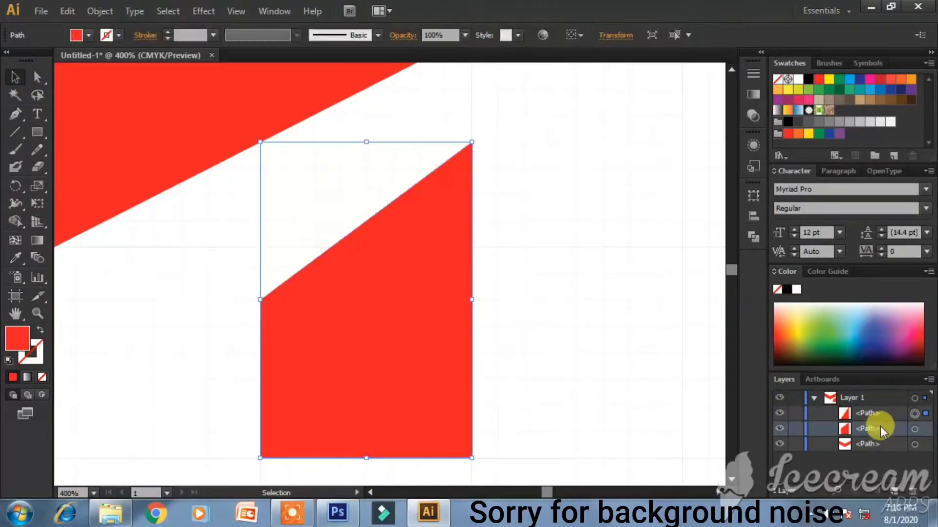
key(ctrl+shift+z)
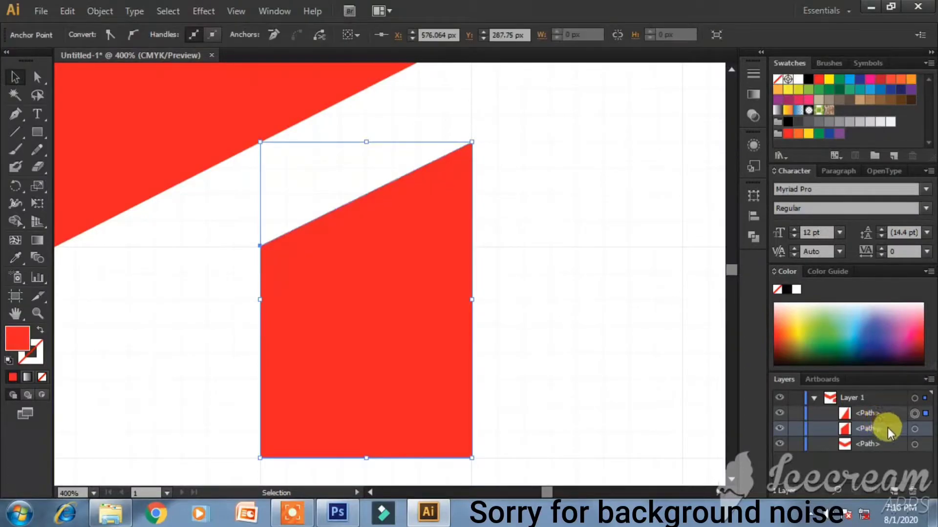
click(596, 362)
click(779, 413)
click(780, 413)
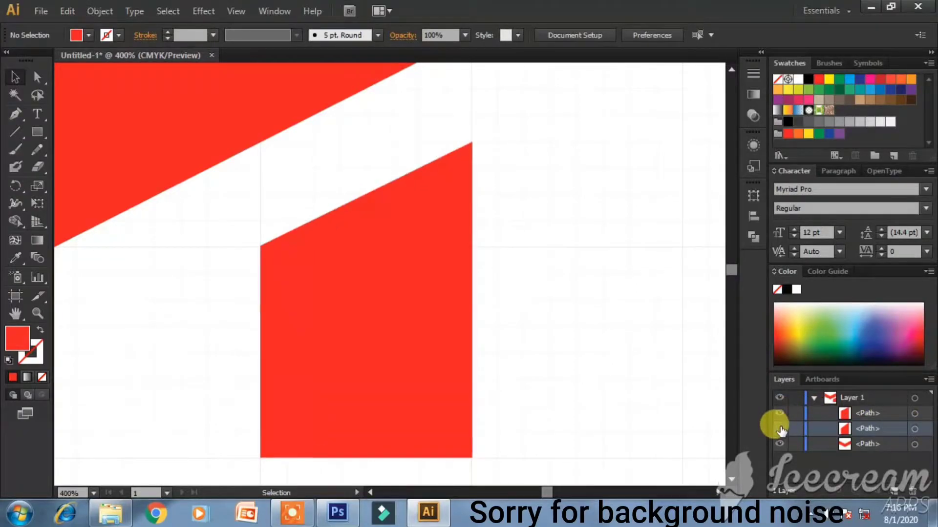
- Delete the middle <Path> from the Layers flyout menu and collapse Layer 1
click(914, 429)
click(928, 379)
click(831, 166)
click(656, 307)
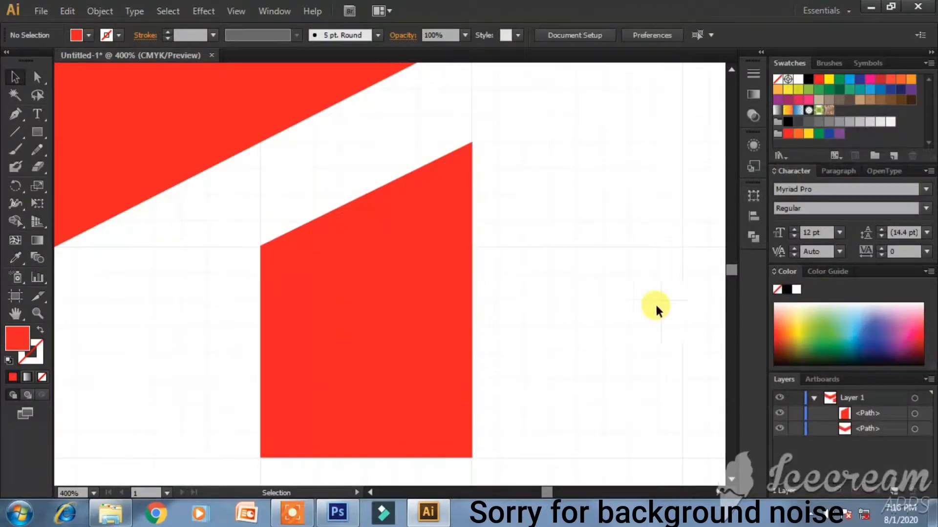
click(813, 398)
scroll(395, 258, down, 2)
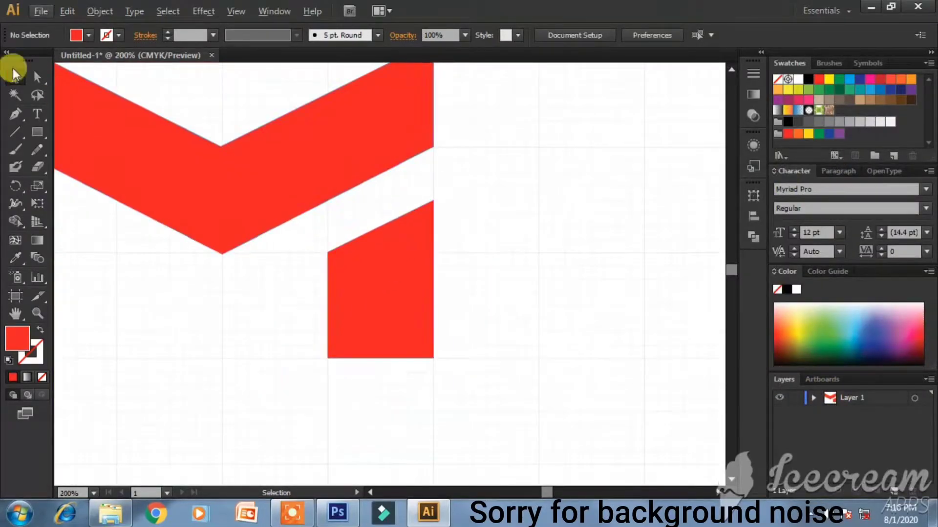
- Duplicate the slanted leg path from the Layers panel flyout menu
drag(548, 492, 547, 493)
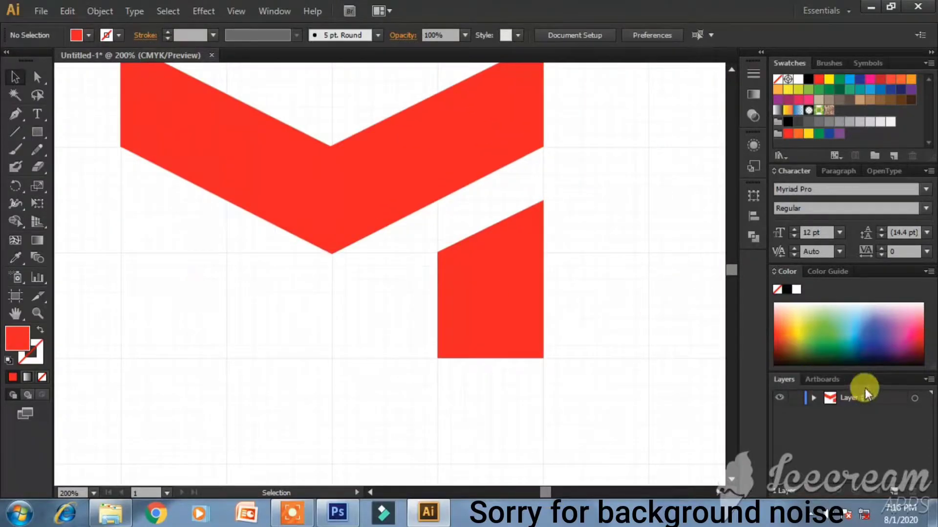
click(814, 399)
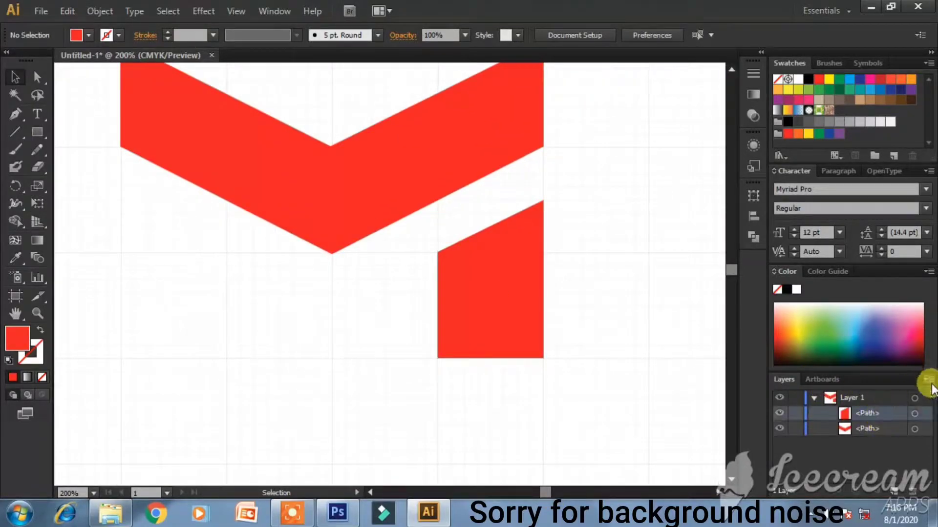
click(928, 380)
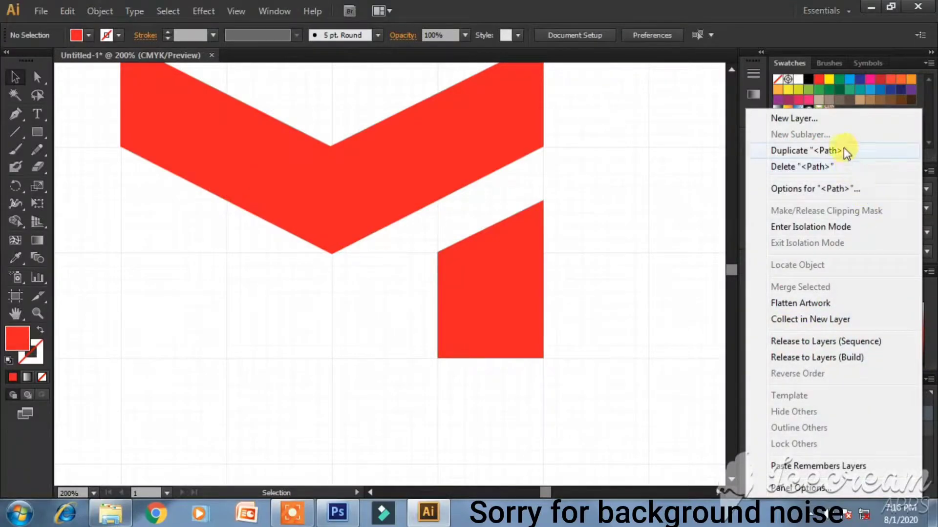
click(843, 150)
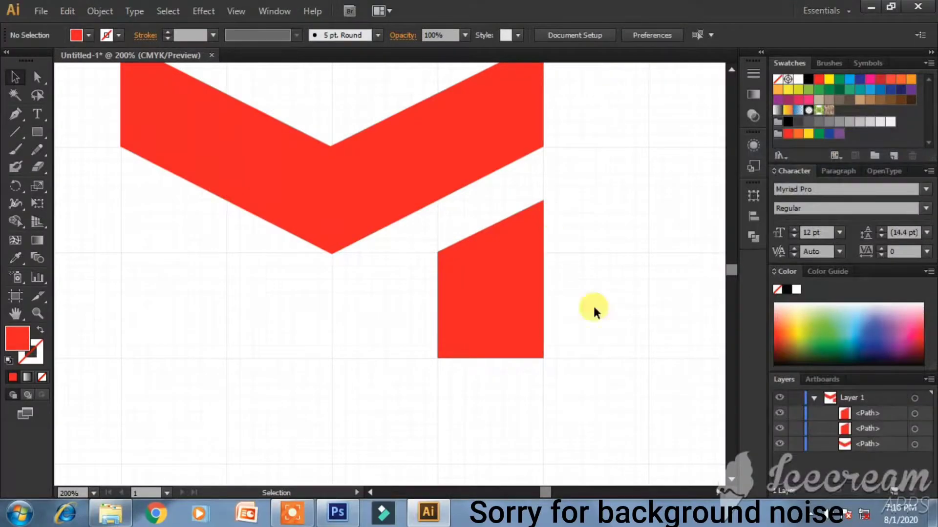
- Reflect the copied leg vertically with Transform > Reflect
click(485, 295)
right_click(485, 294)
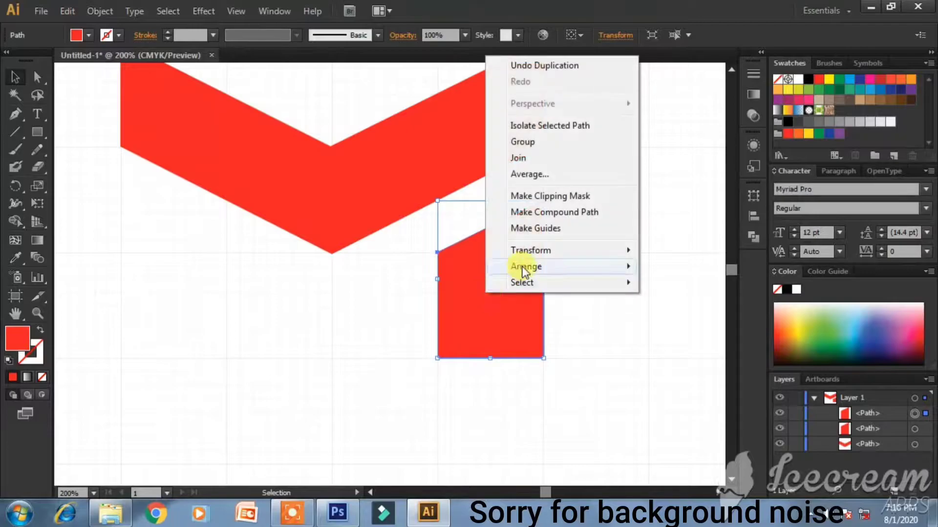
mouse_move(537, 253)
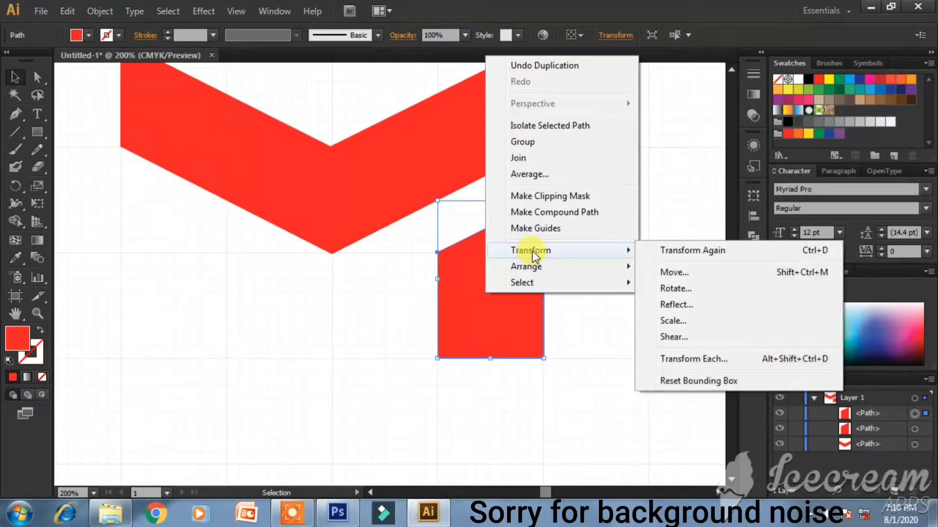
click(726, 292)
click(555, 308)
right_click(519, 310)
right_click(503, 304)
mouse_move(535, 264)
click(701, 313)
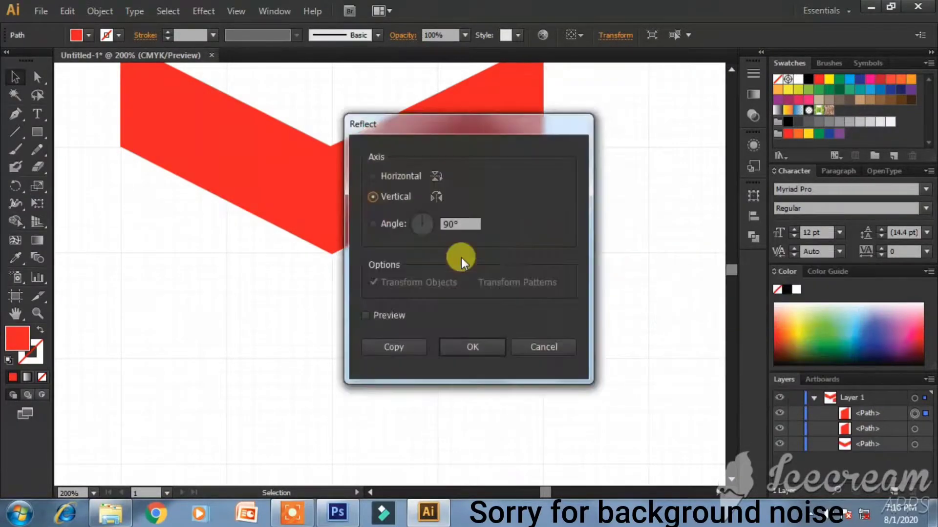
click(491, 345)
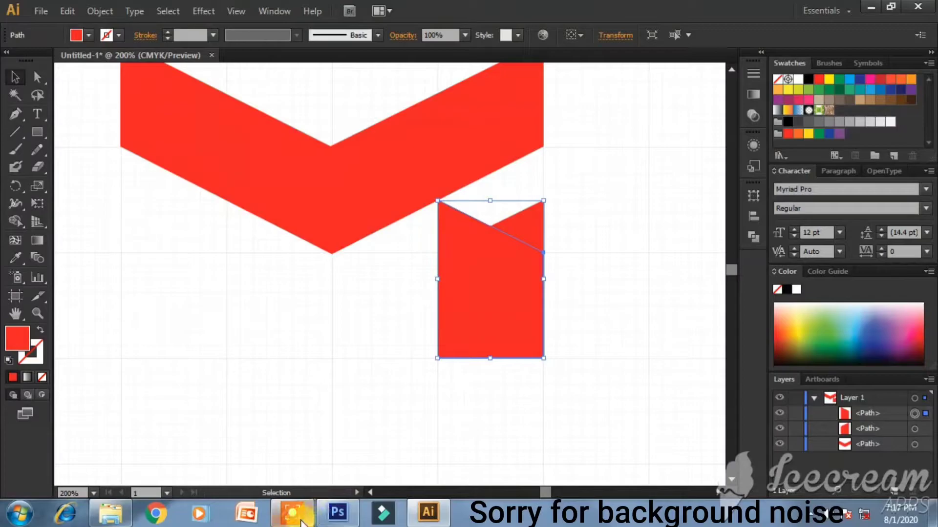
- Move the mirrored leg under the chevron's left arm to complete the M
mouse_move(302, 522)
drag(477, 321, 172, 306)
click(377, 404)
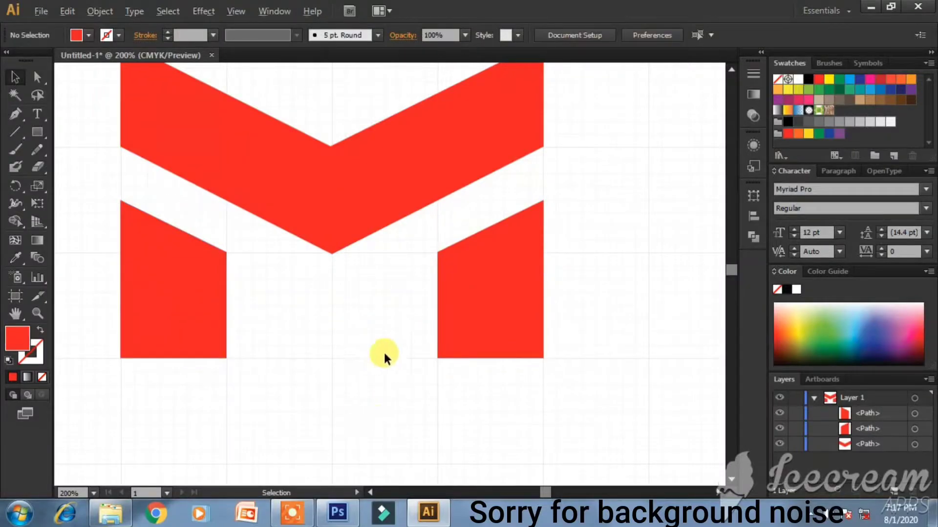
scroll(383, 352, down, 2)
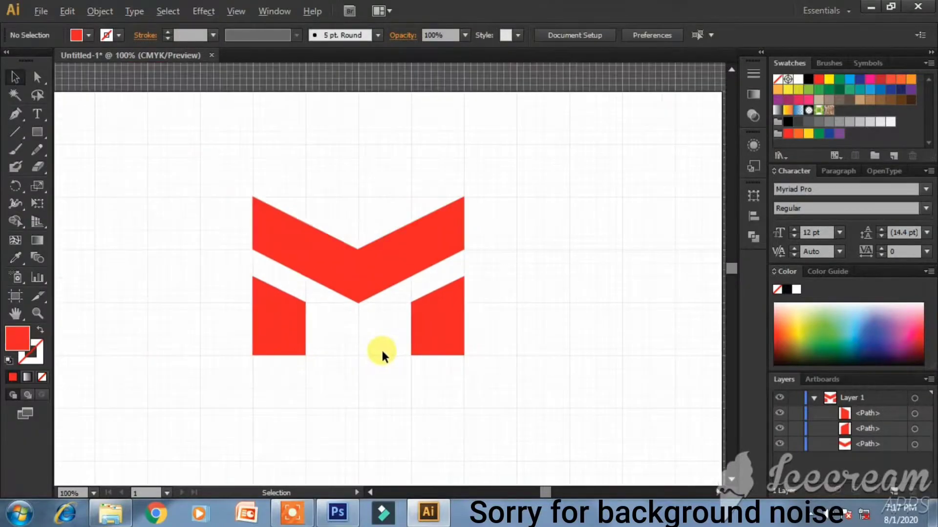
- Draw a circle around the M with the Ellipse tool, discarding a stray rounded rectangle
click(814, 398)
click(37, 132)
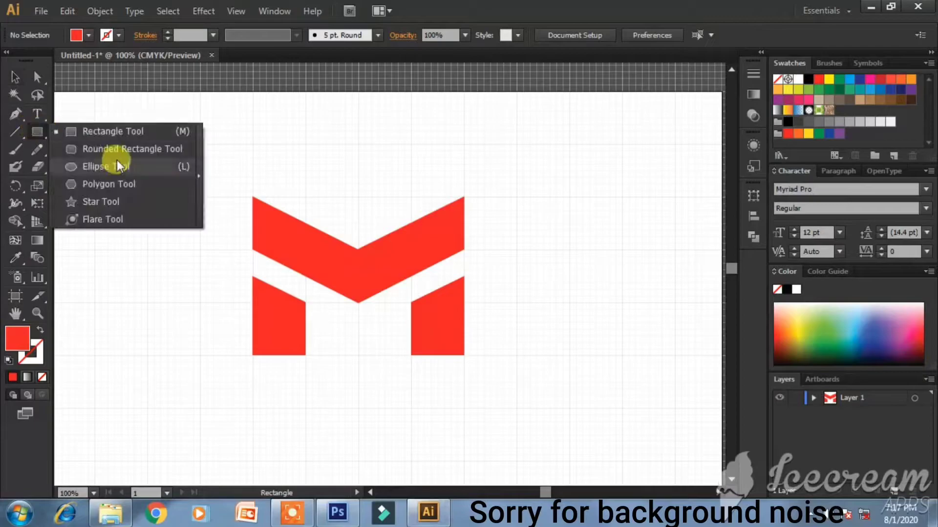
click(119, 149)
drag(359, 297, 438, 375)
key(ctrl+z)
click(37, 132)
click(92, 167)
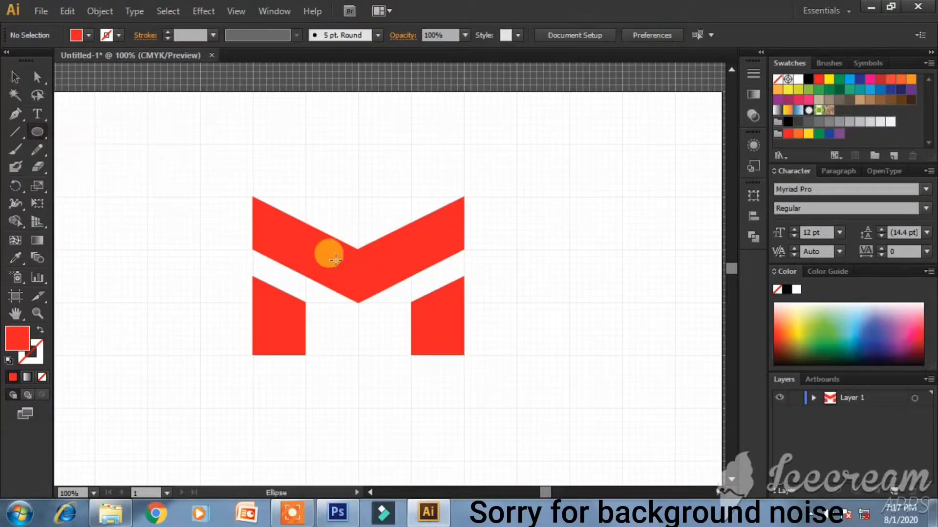
mouse_move(358, 294)
mouse_down()
mouse_move(352, 287)
mouse_move(532, 397)
mouse_move(510, 390)
mouse_move(525, 398)
mouse_move(519, 391)
mouse_up()
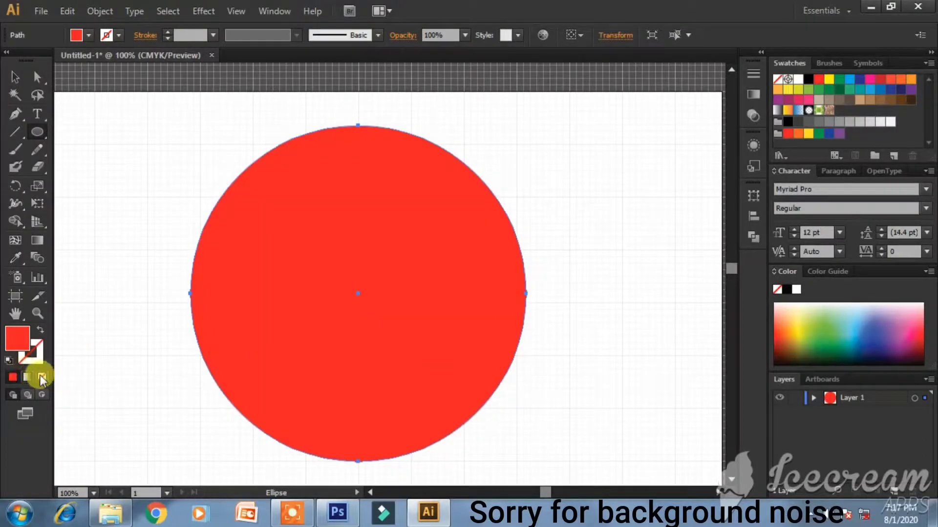
- Give the circle no fill and a red 10 pt stroke
click(42, 377)
click(31, 351)
click(13, 377)
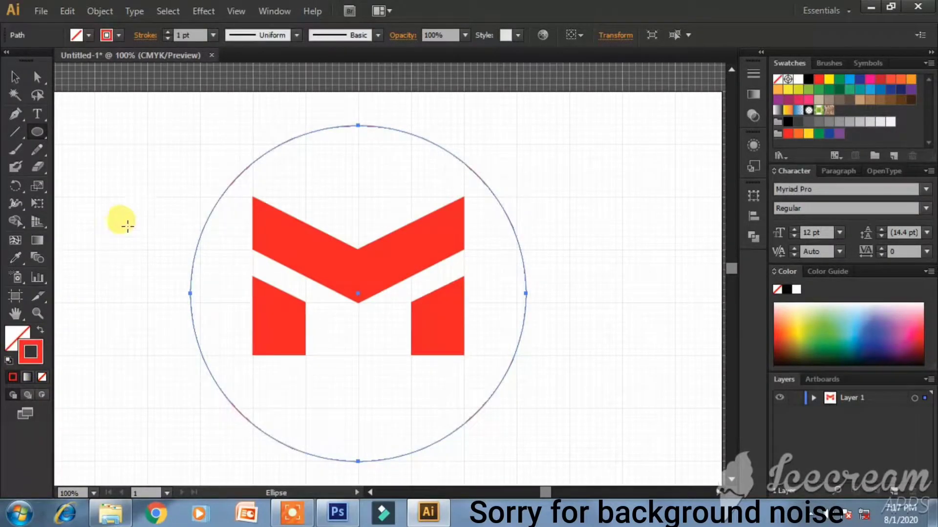
click(213, 36)
click(228, 212)
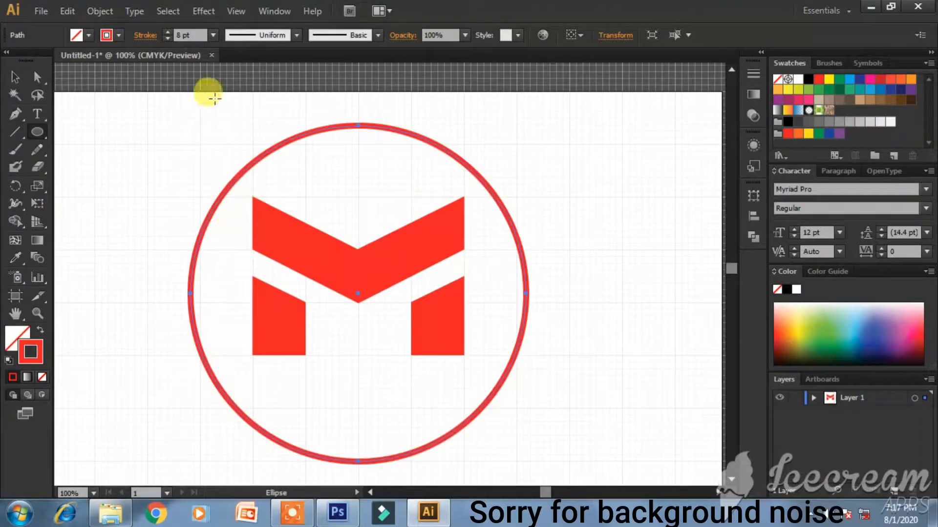
click(213, 36)
click(234, 240)
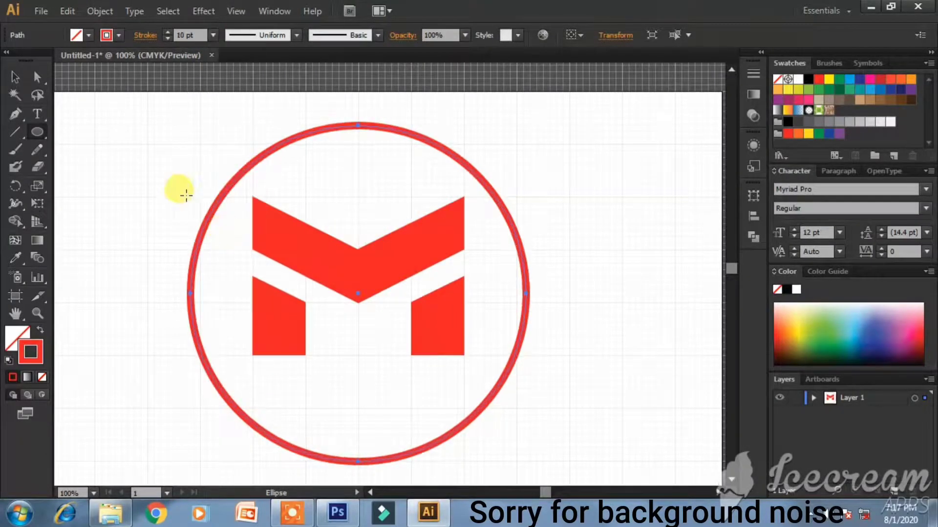
- Marquee-select the circle and M and group them with Ctrl+G
click(14, 78)
click(446, 350)
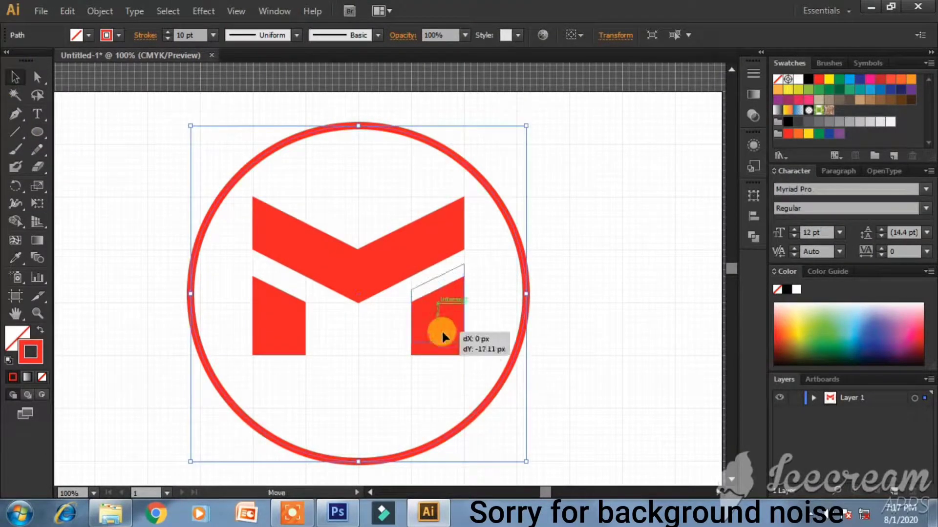
click(516, 357)
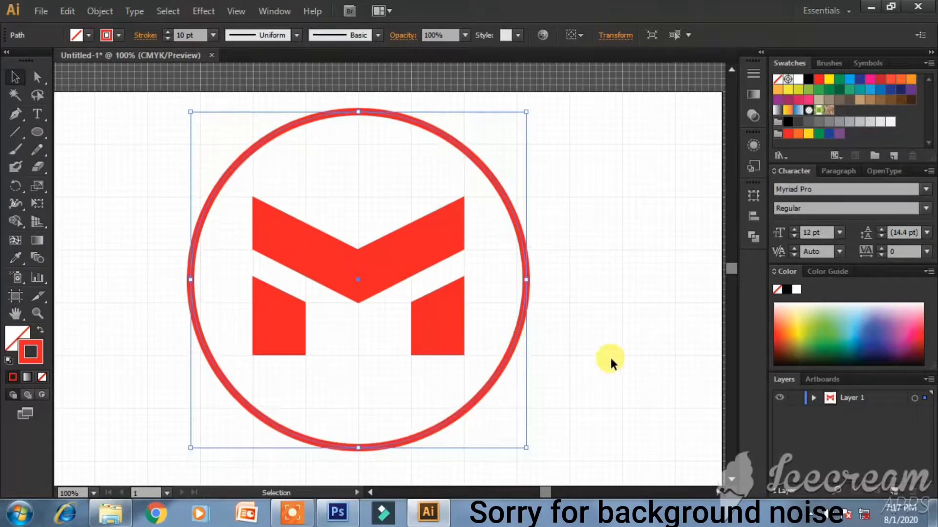
click(247, 310)
drag(195, 114, 562, 383)
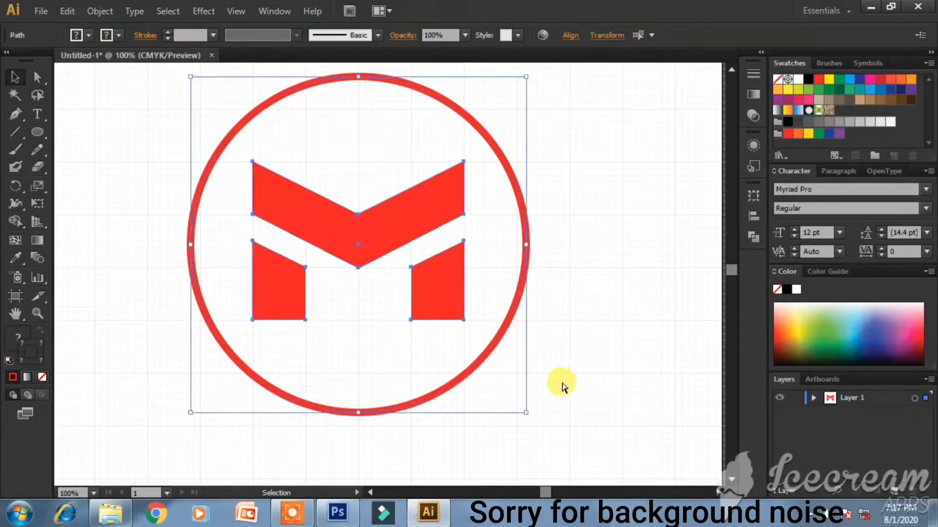
key(ctrl+g)
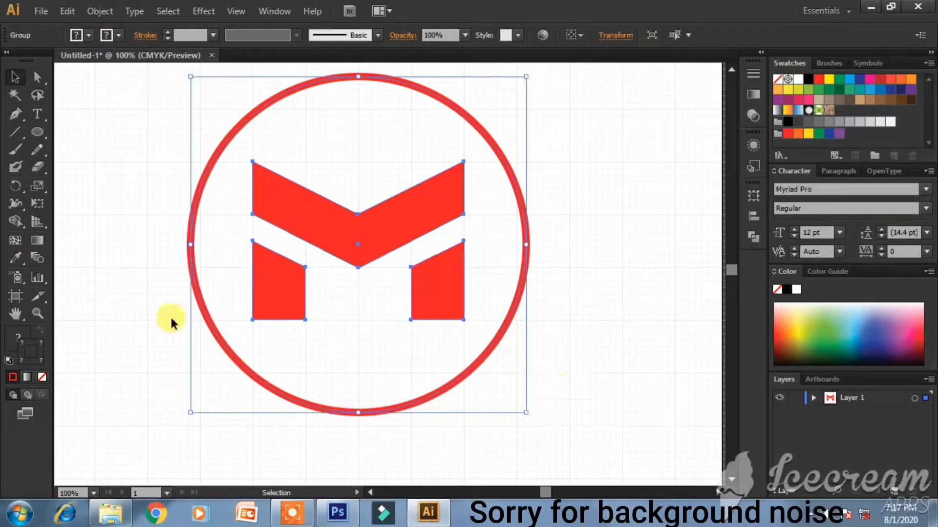
click(108, 317)
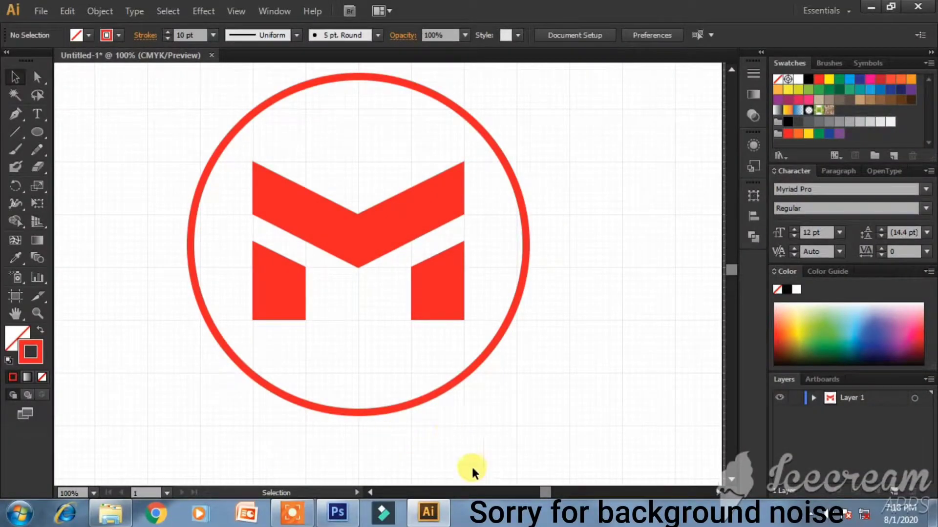
- Set up the Type tool with no stroke and a solid black fill
scroll(462, 434, down, 3)
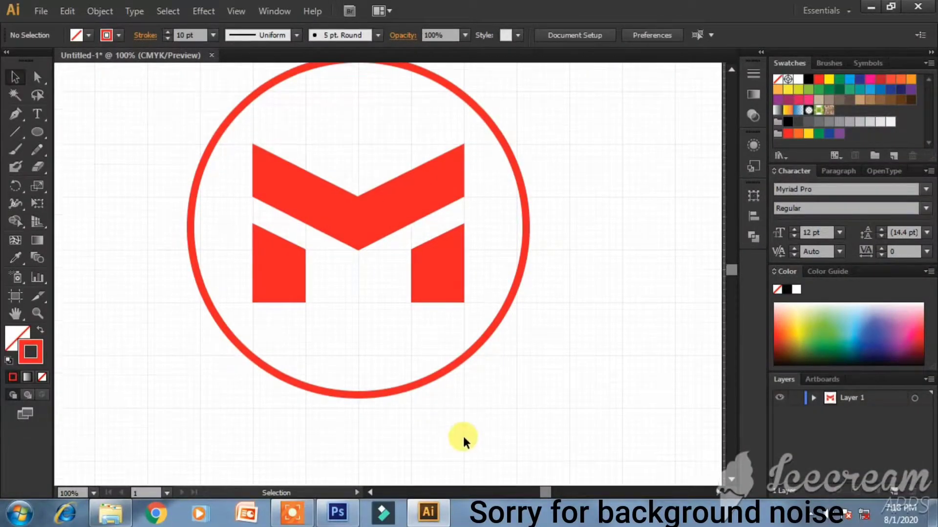
click(32, 112)
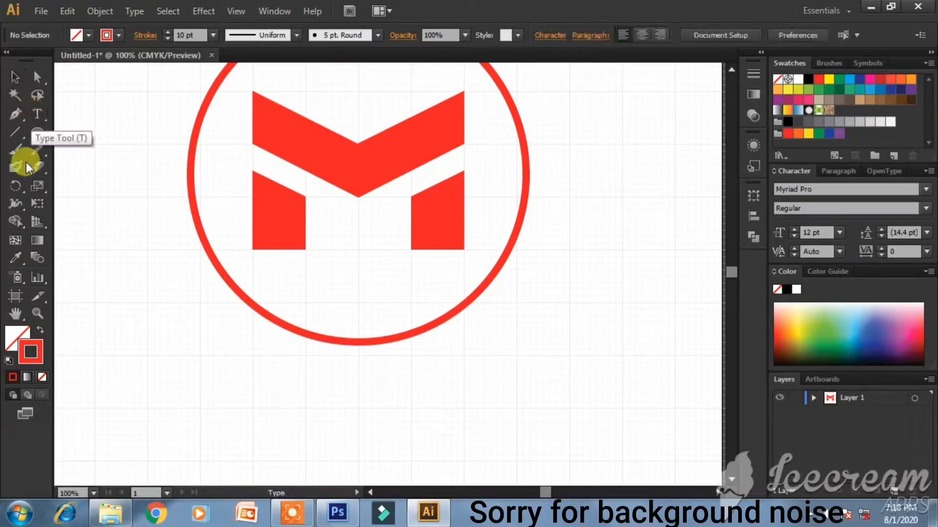
click(46, 373)
click(17, 337)
click(12, 377)
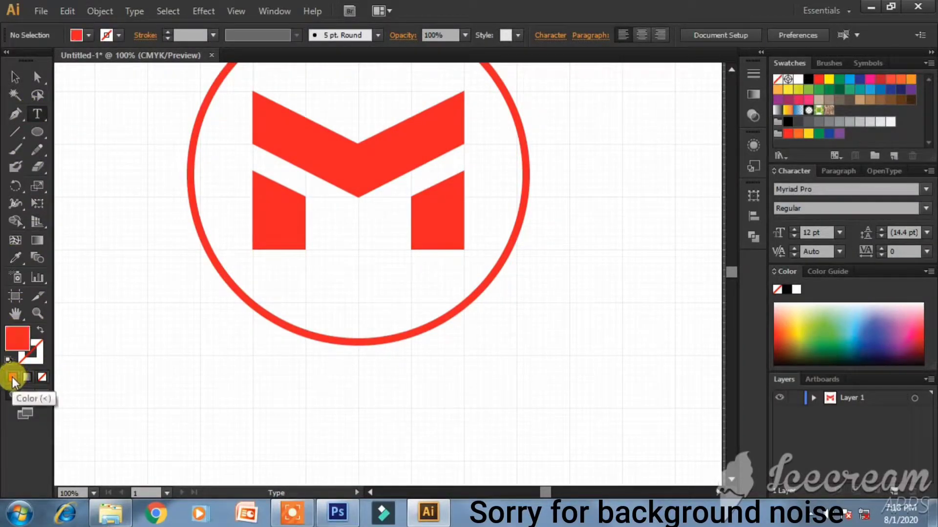
click(19, 347)
double_click(20, 350)
drag(387, 256, 273, 345)
key(Return)
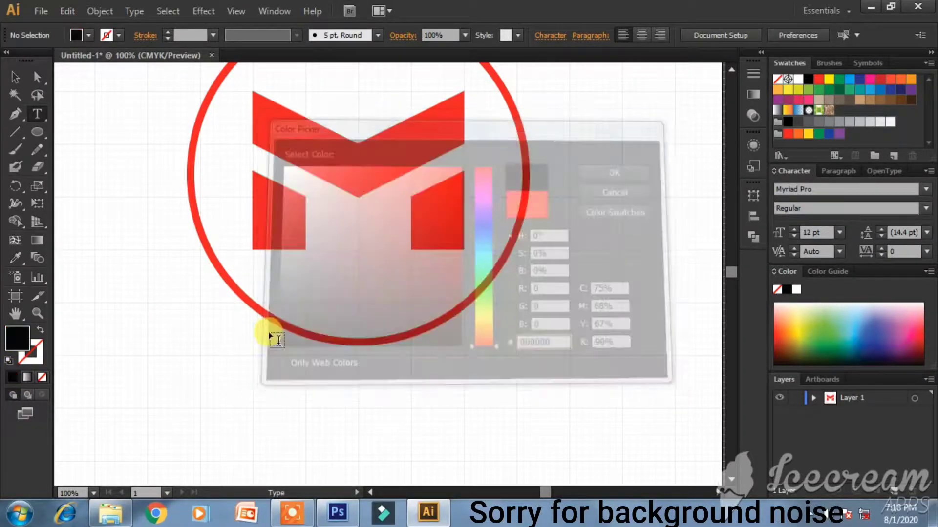
- Type 'Mr versus' below the logo and enlarge it to 73 pt
click(253, 442)
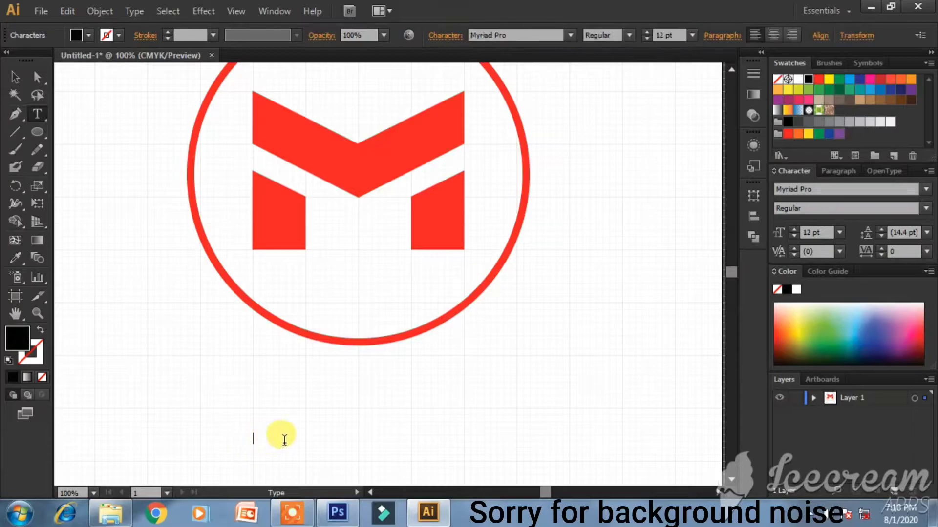
scroll(281, 439, down, 1)
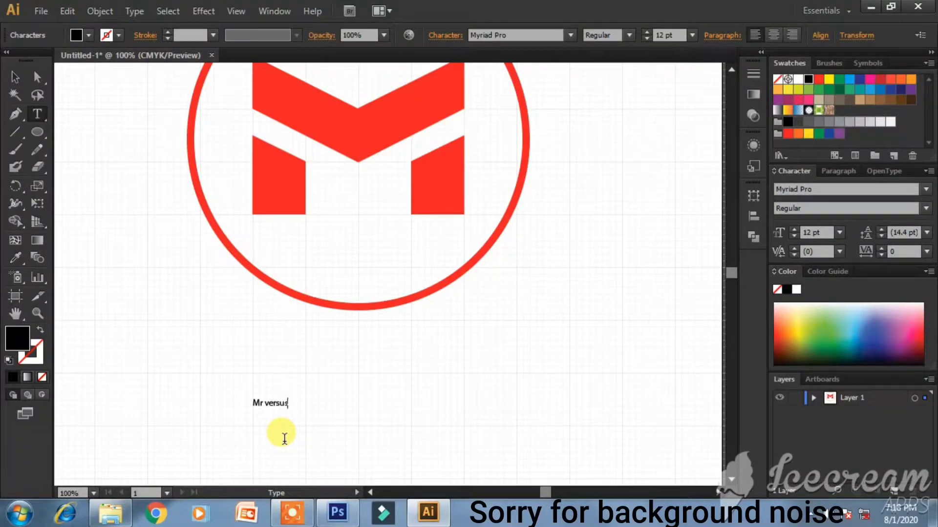
key(ctrl+a)
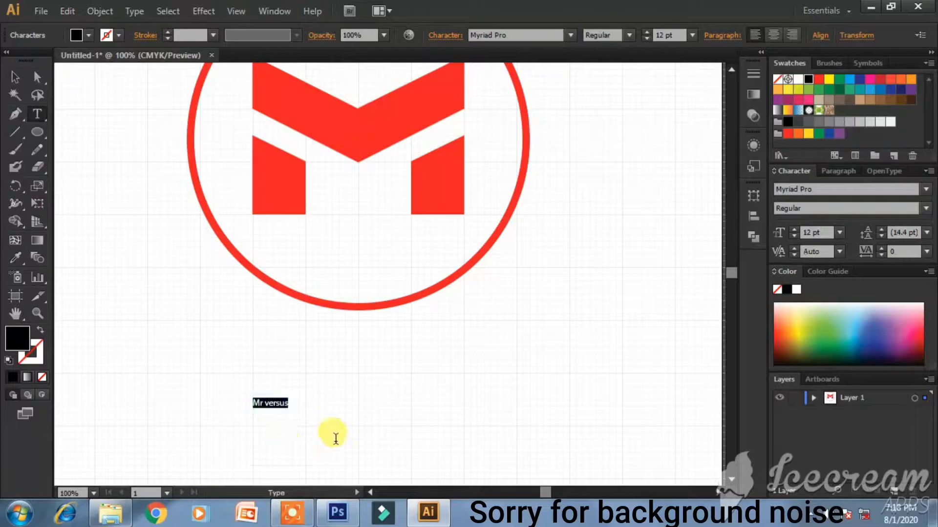
click(795, 228)
drag(795, 228, 795, 228)
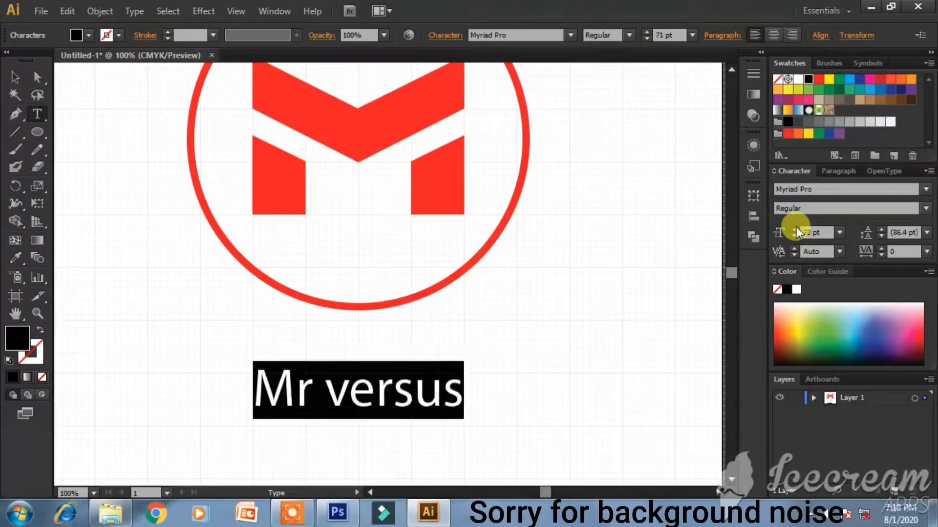
click(795, 228)
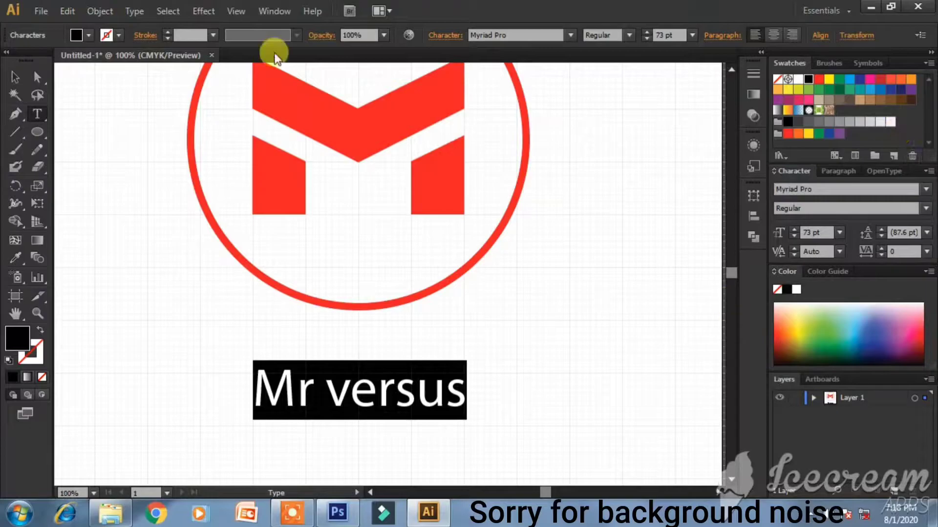
click(264, 12)
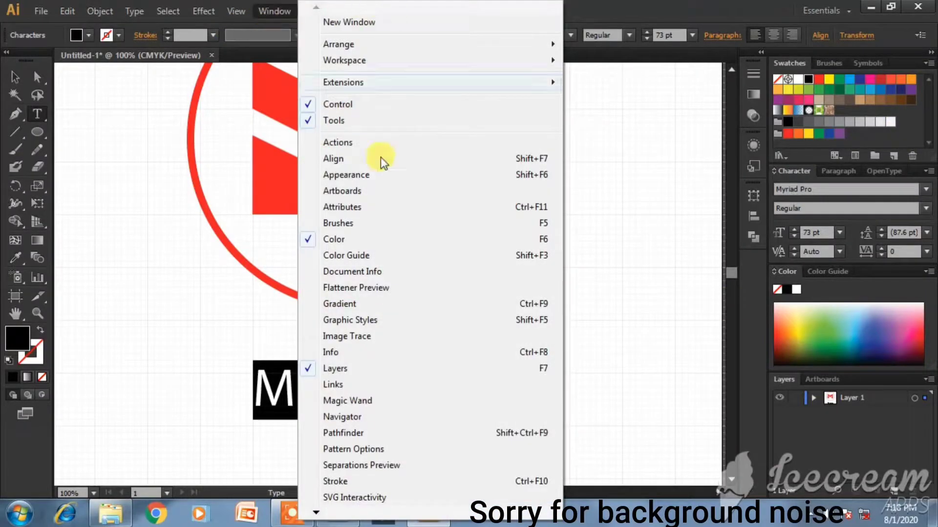
click(655, 304)
- Apply the ADAM.CG PRO font to 'Mr versus' so it renders as MR VERSUS
click(468, 387)
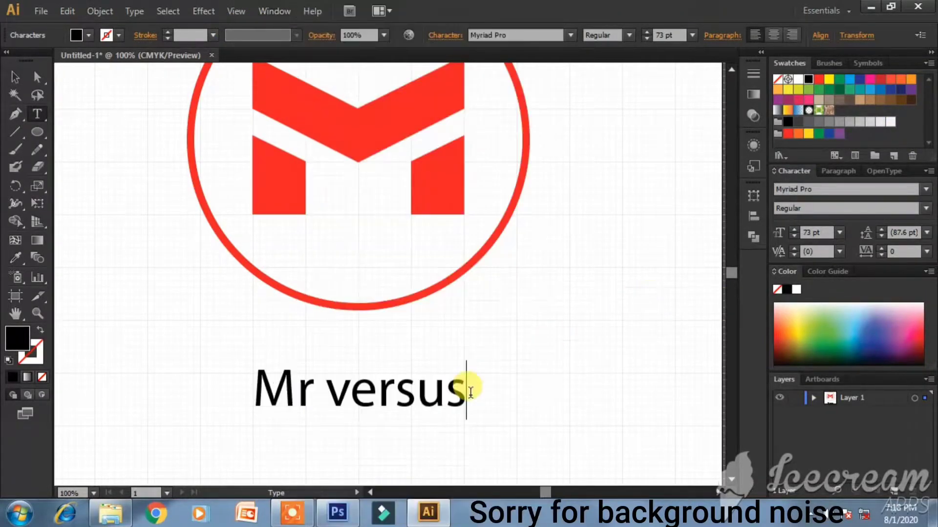
drag(464, 384, 165, 434)
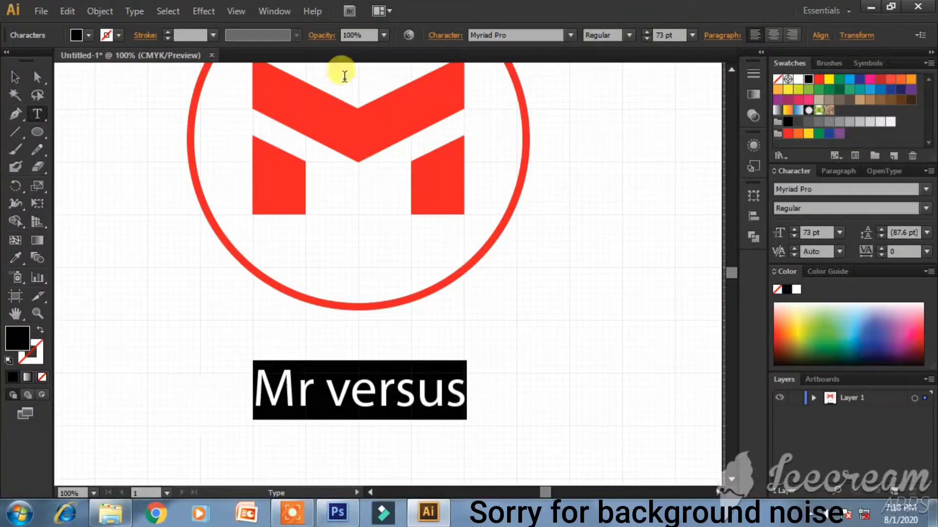
click(536, 35)
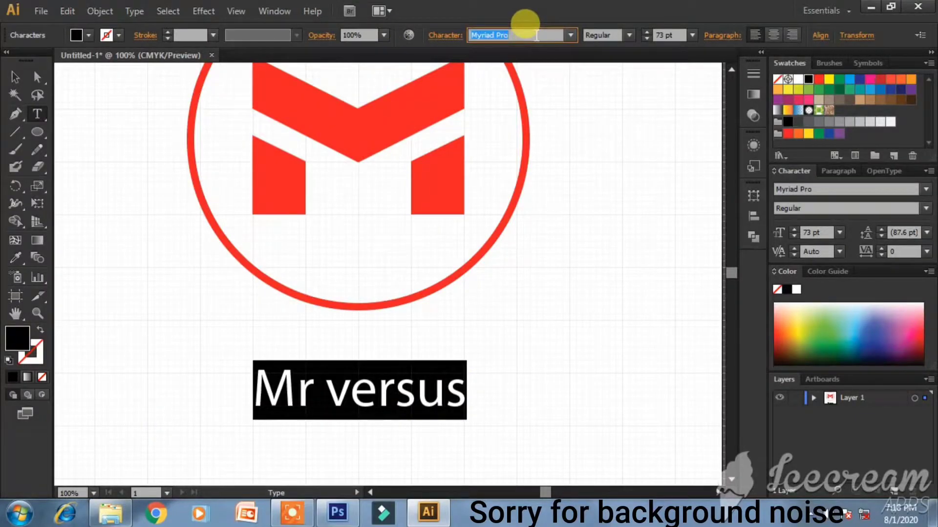
text(ADAM.CG PRO)
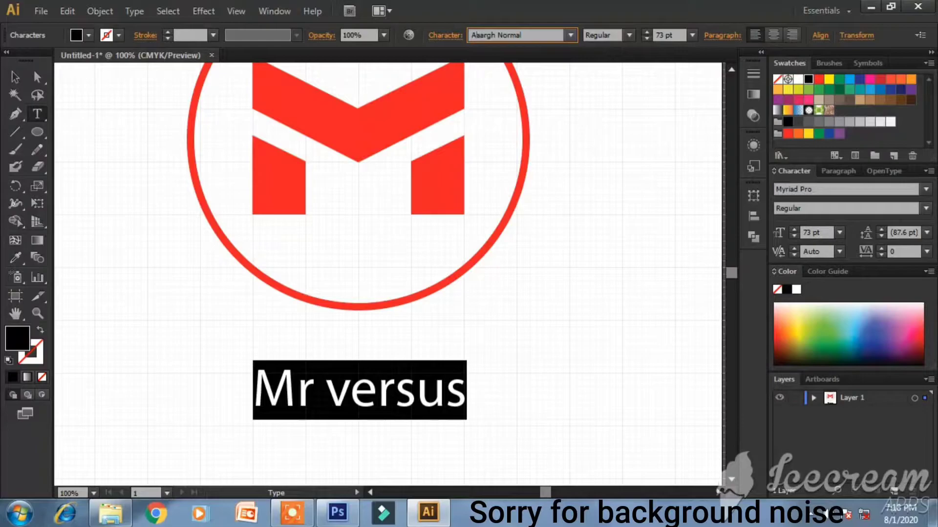
key(Return)
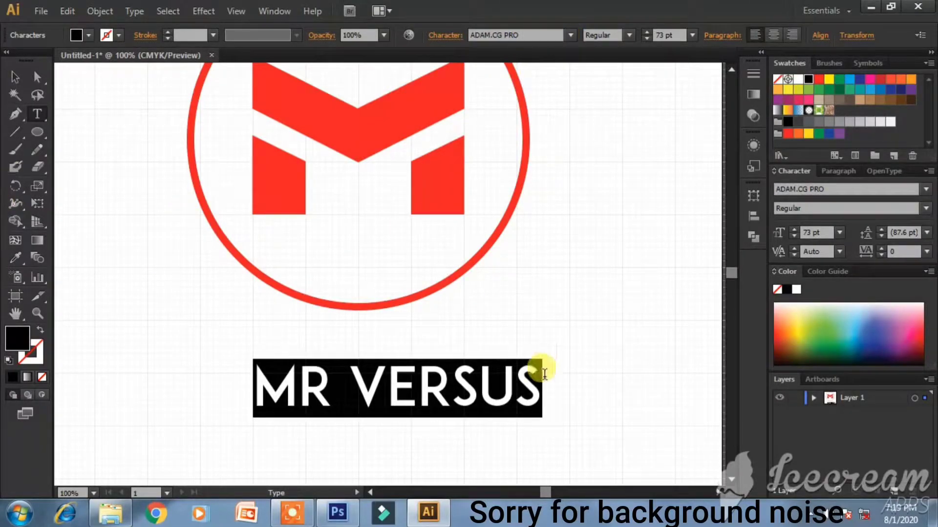
click(15, 76)
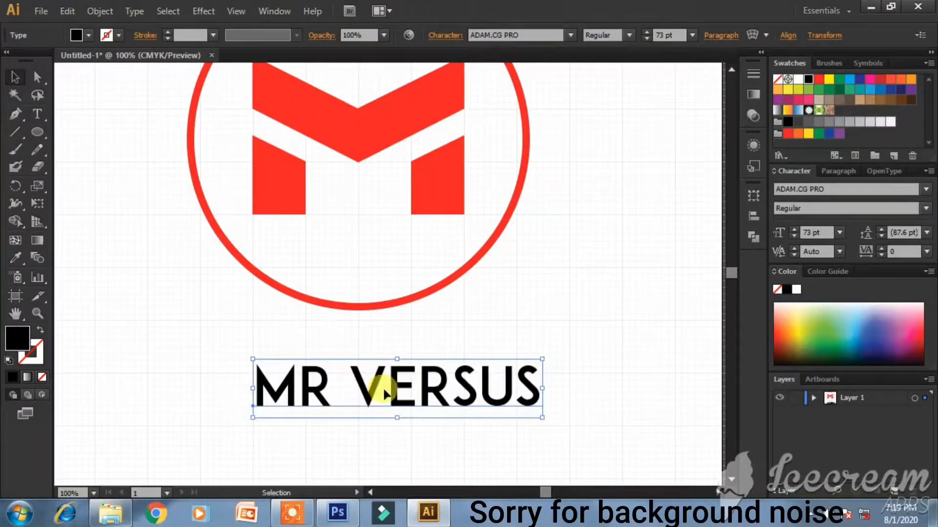
- Nudge the MR VERSUS text up slightly and scale it down to about 62.6 pt
drag(380, 390, 377, 399)
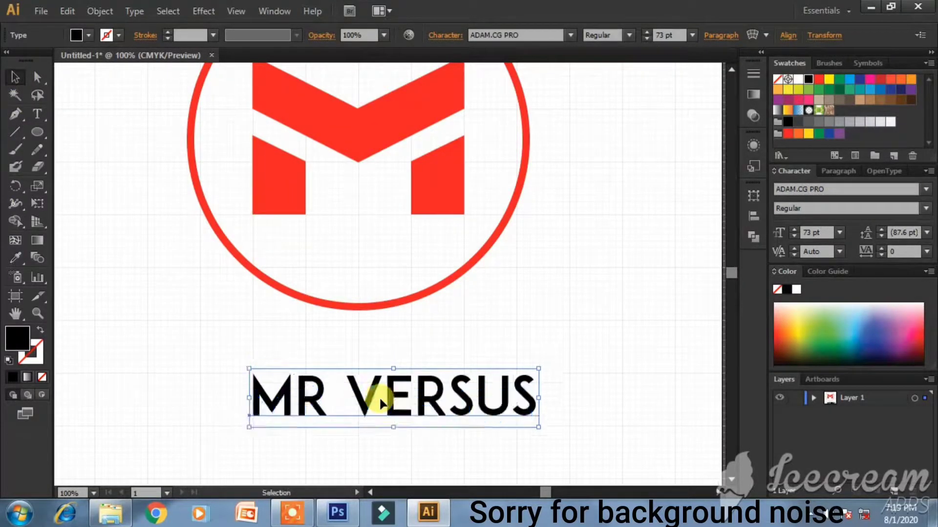
scroll(277, 390, up, 3)
drag(245, 378, 247, 373)
click(717, 493)
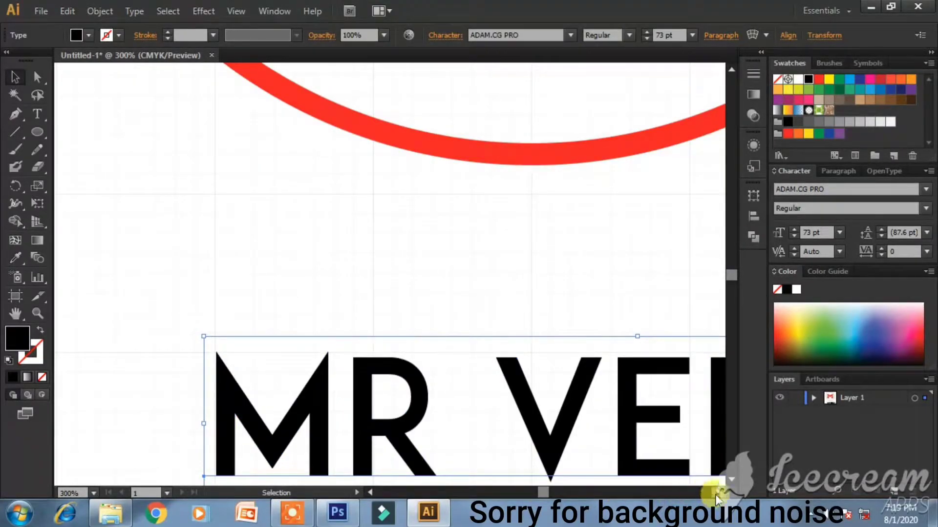
click(715, 494)
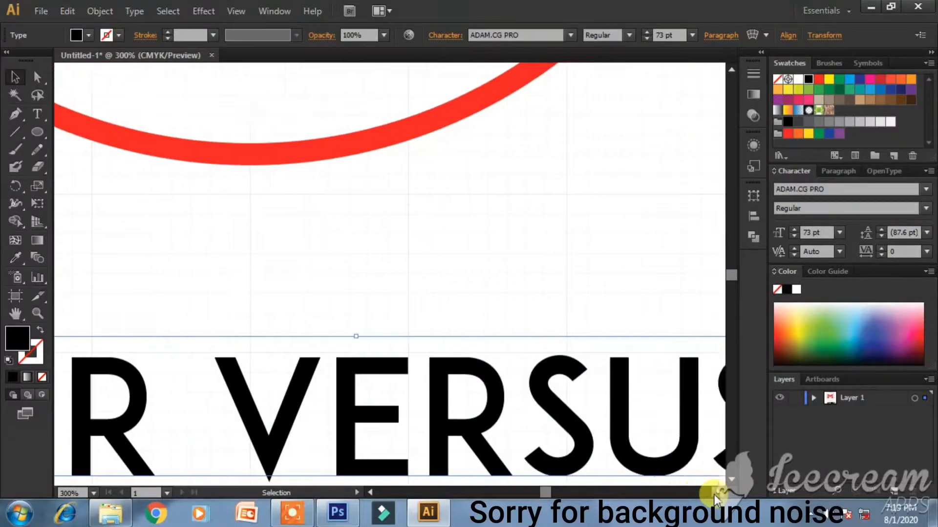
click(716, 493)
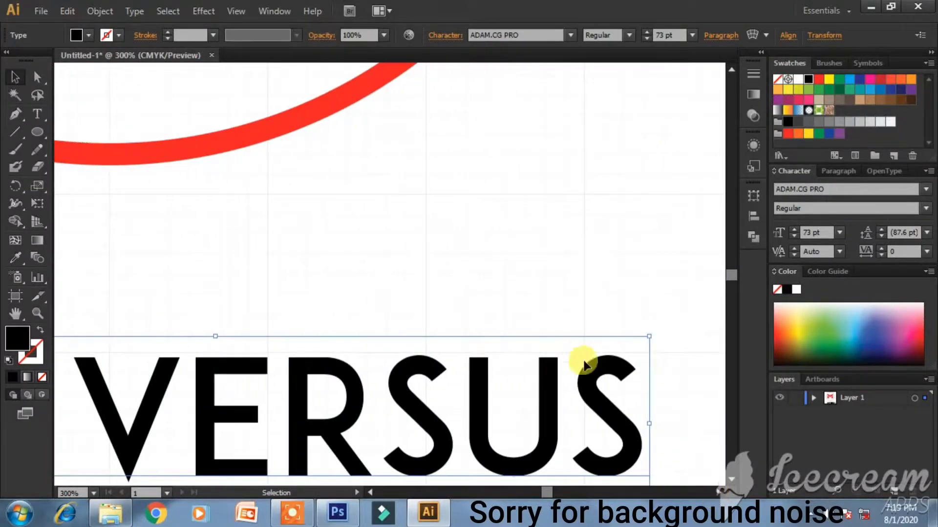
drag(650, 337, 597, 361)
scroll(419, 377, down, 1)
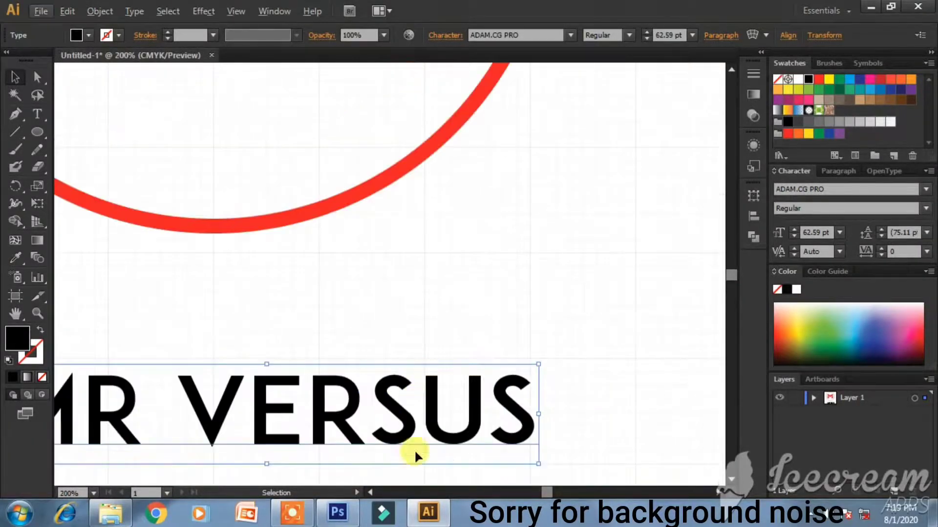
click(374, 489)
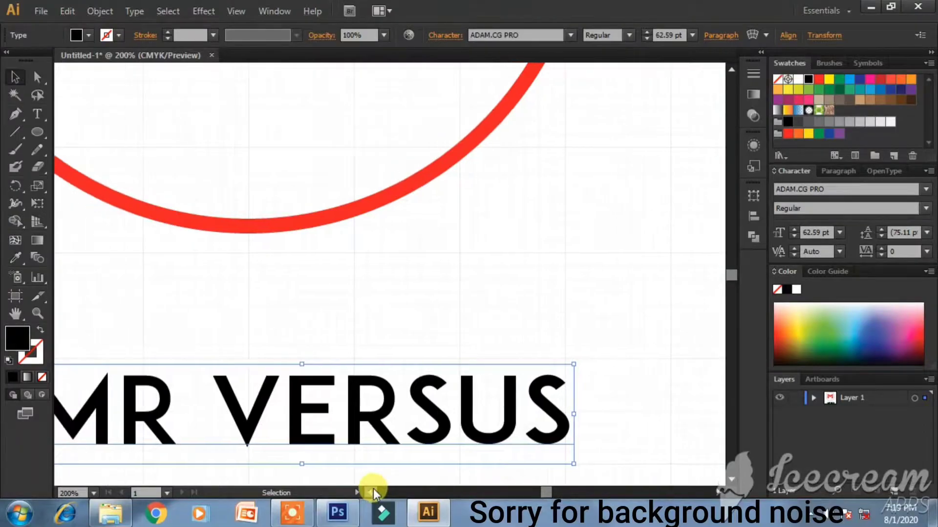
click(163, 366)
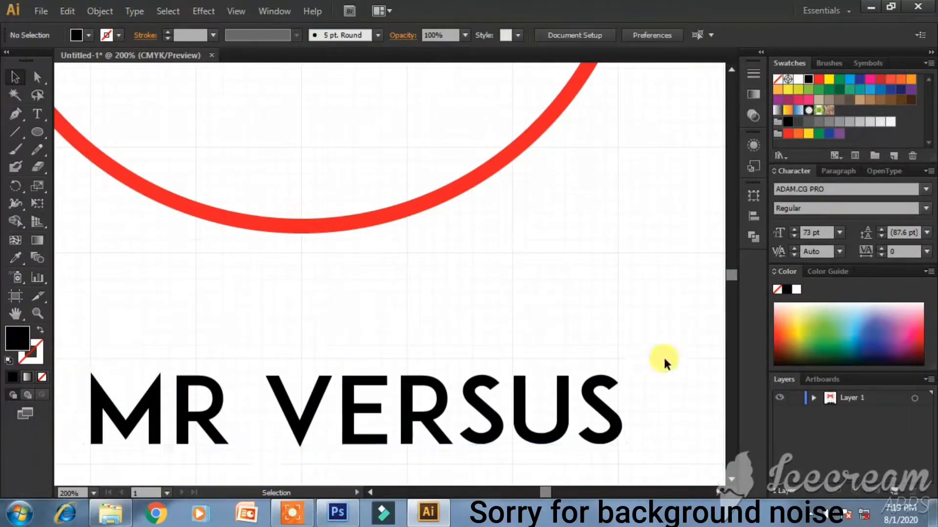
- Select the word VERSUS and fill it with a pink shade
double_click(283, 392)
key(ctrl+a)
drag(264, 391, 622, 389)
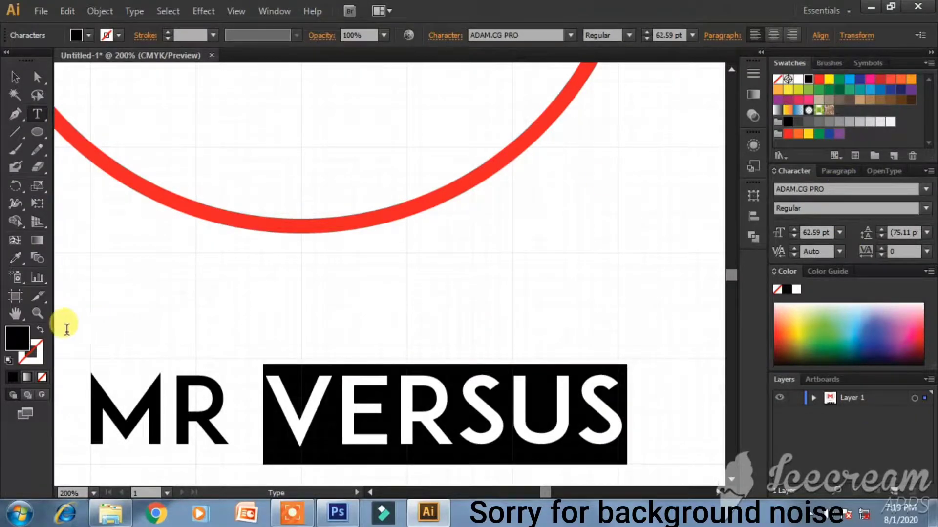
double_click(20, 336)
drag(413, 210, 468, 153)
click(603, 161)
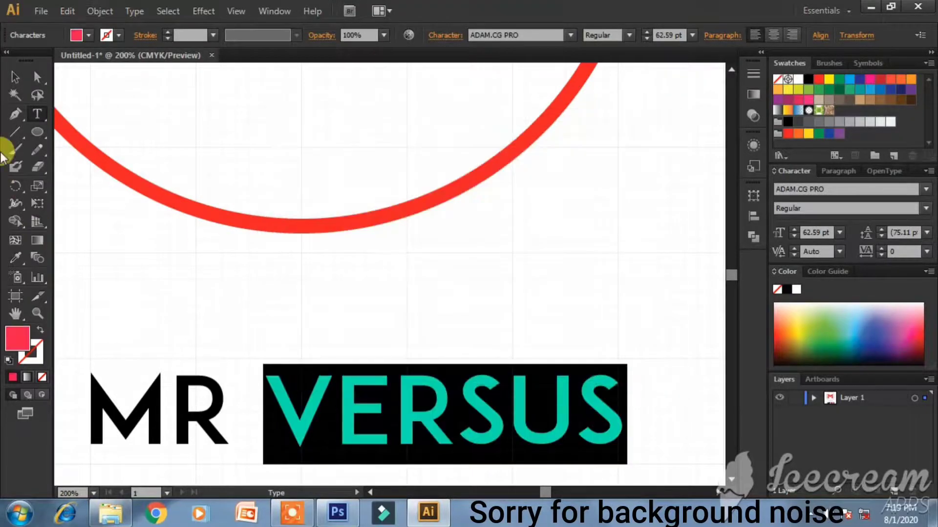
click(15, 77)
click(202, 276)
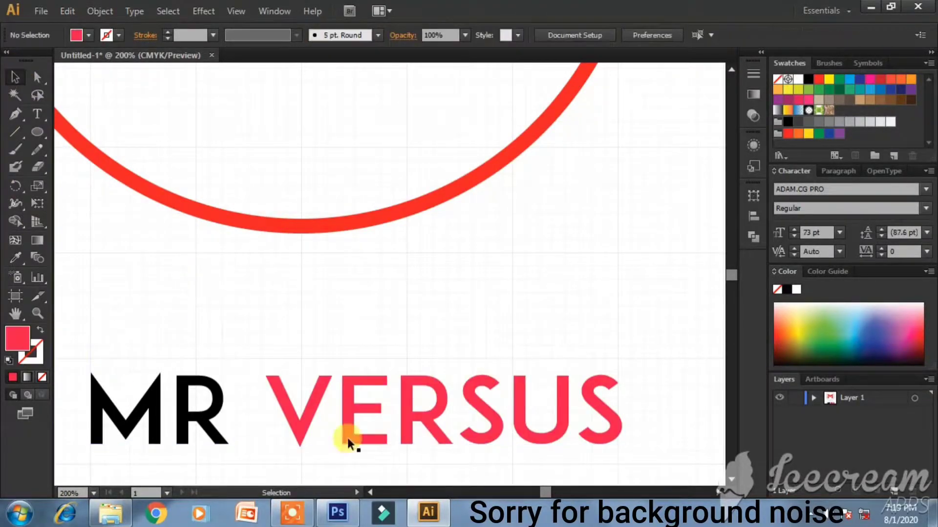
- Reselect VERSUS and change its fill from pink to red
double_click(283, 405)
drag(283, 404, 625, 409)
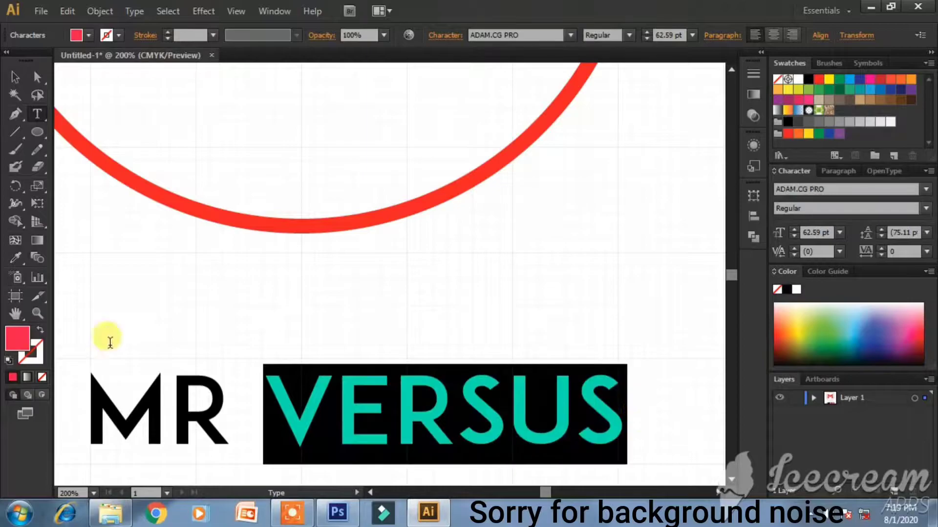
double_click(25, 341)
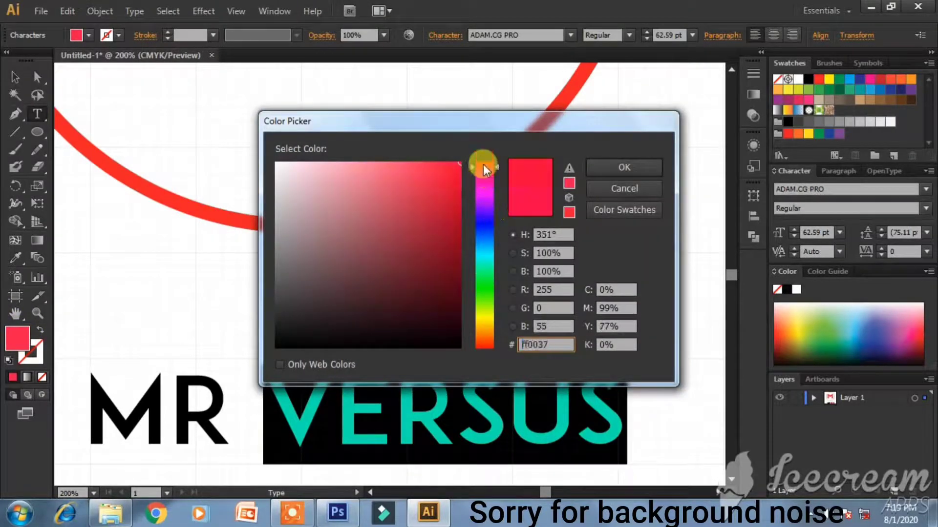
drag(482, 166, 485, 162)
click(616, 165)
click(15, 77)
click(113, 172)
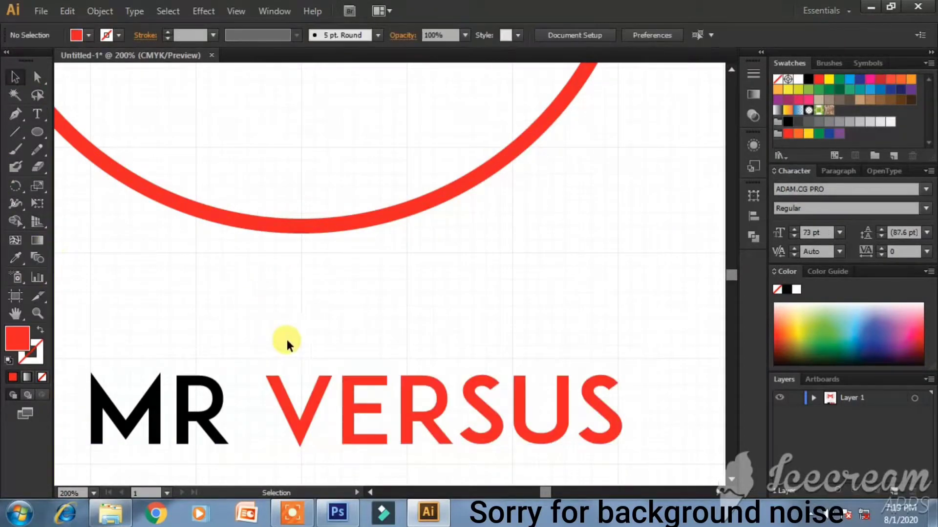
- Nudge MR VERSUS up twice with the arrow keys toward the circle
scroll(295, 286, down, 2)
scroll(303, 295, up, 4)
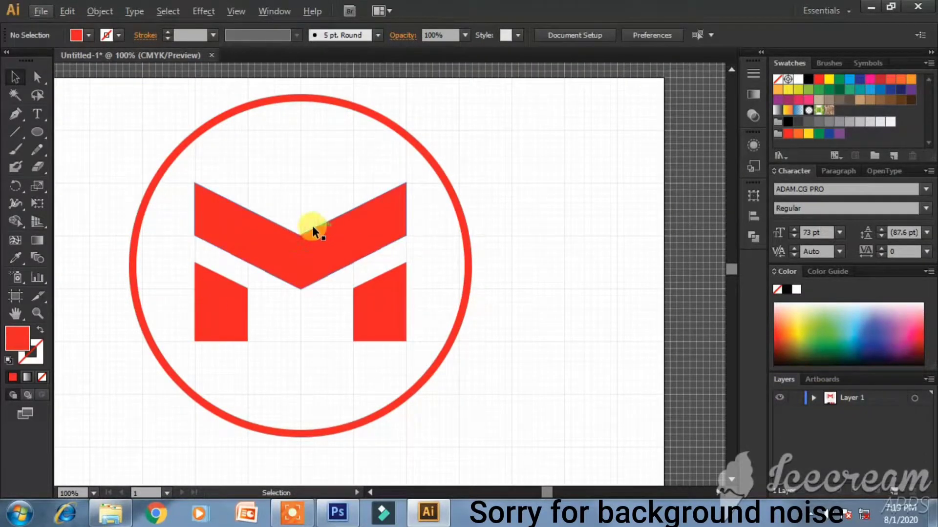
scroll(313, 227, down, 1)
scroll(303, 224, down, 3)
scroll(292, 222, up, 2)
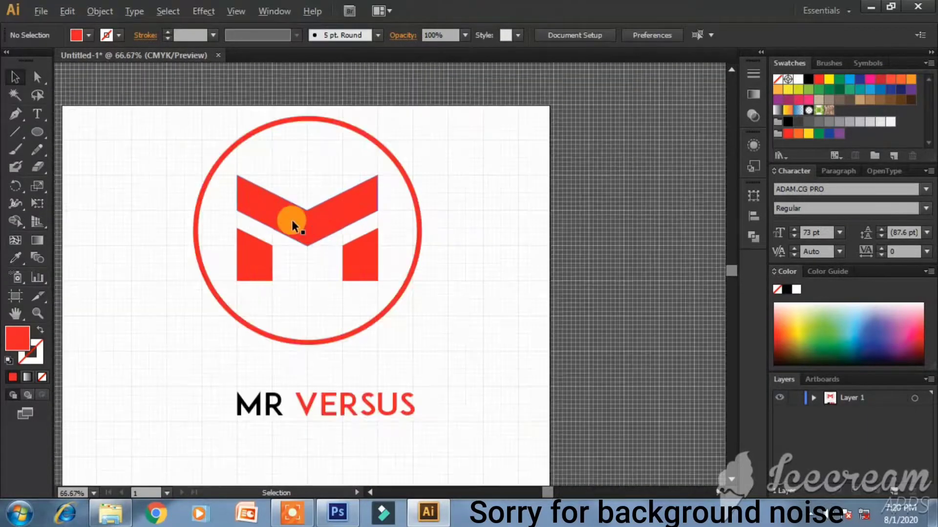
click(321, 411)
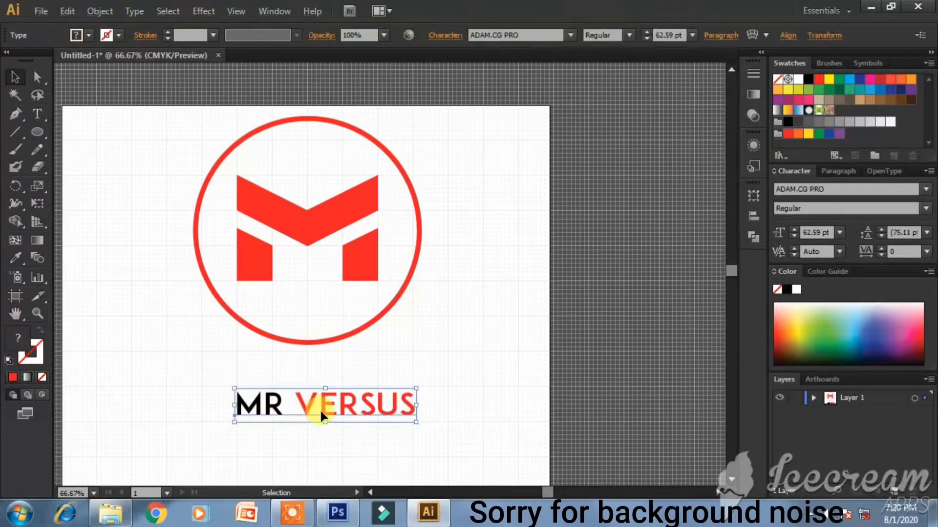
key(Up)
key(Up)
key(Up)
key(Up)
key(Up)
key(Up)
key(Up)
key(Up)
key(Up)
key(Up)
key(Up)
key(Up)
key(Up)
key(Up)
key(Up)
key(Up)
key(Up)
key(Up)
key(Up)
key(Up)
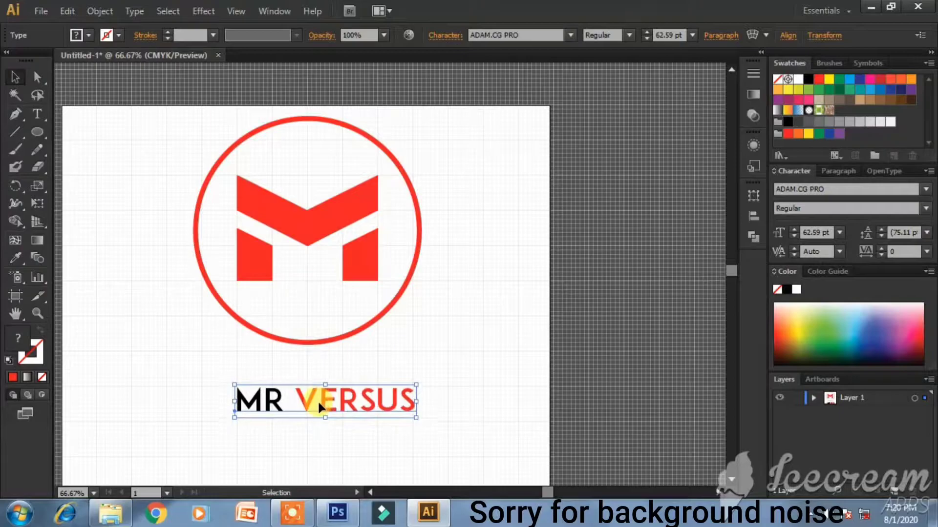
key(Up)
key(Up)
key(Up)
key(Up)
key(Up)
key(Up)
key(Up)
key(Up)
key(Up)
key(Up)
key(Up)
key(Up)
key(Up)
key(Up)
key(Up)
key(Up)
key(Up)
key(Up)
key(Up)
key(Up)
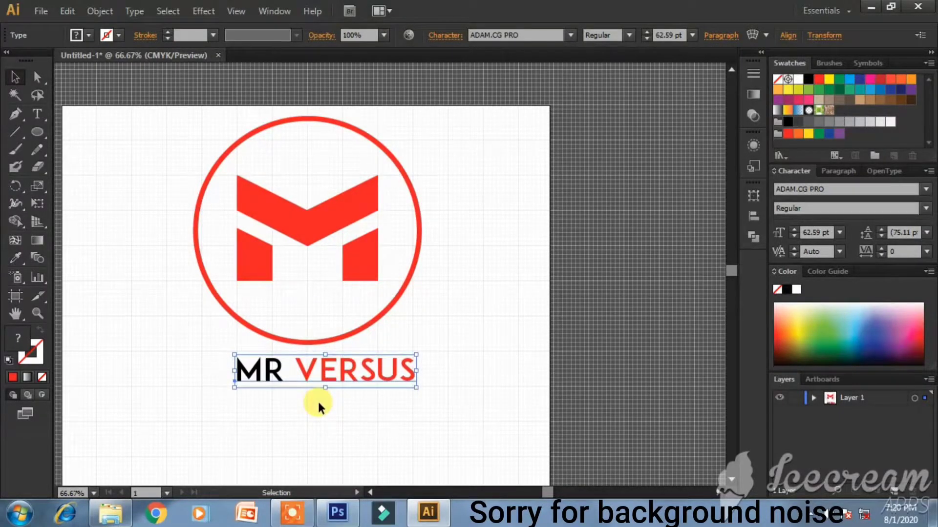
- Shift MR VERSUS left to centre it, then marquee-select the whole logo
click(457, 379)
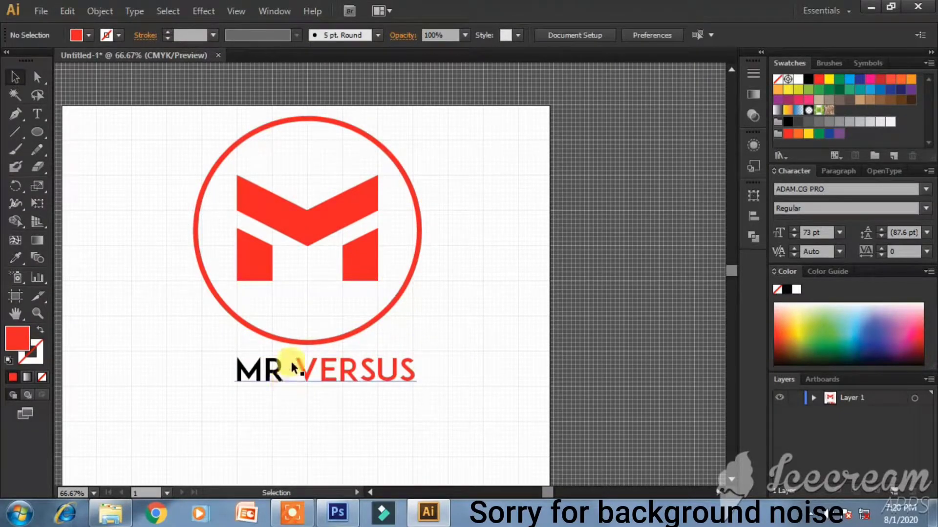
drag(285, 367, 275, 366)
click(434, 308)
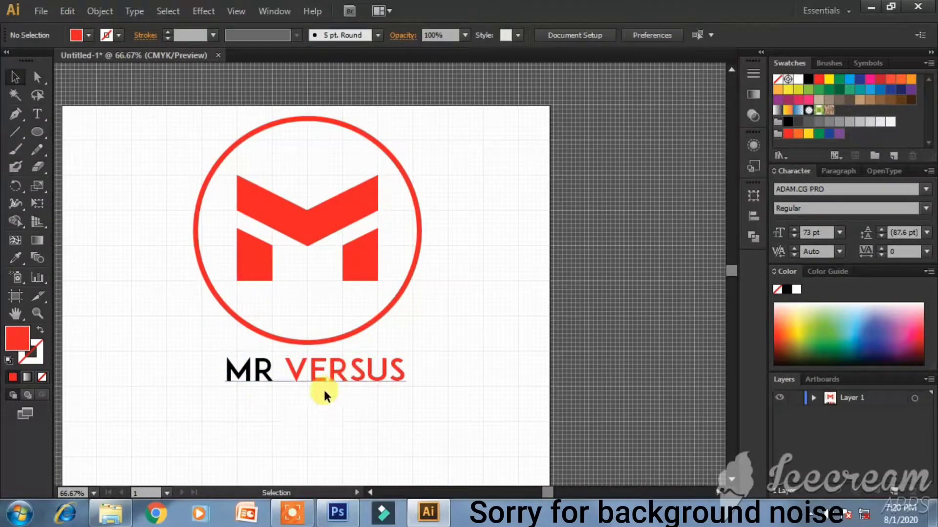
drag(171, 116, 441, 399)
- Group the logo, scale it down and move it to the artboard's top-left corner
key(a)
key(v)
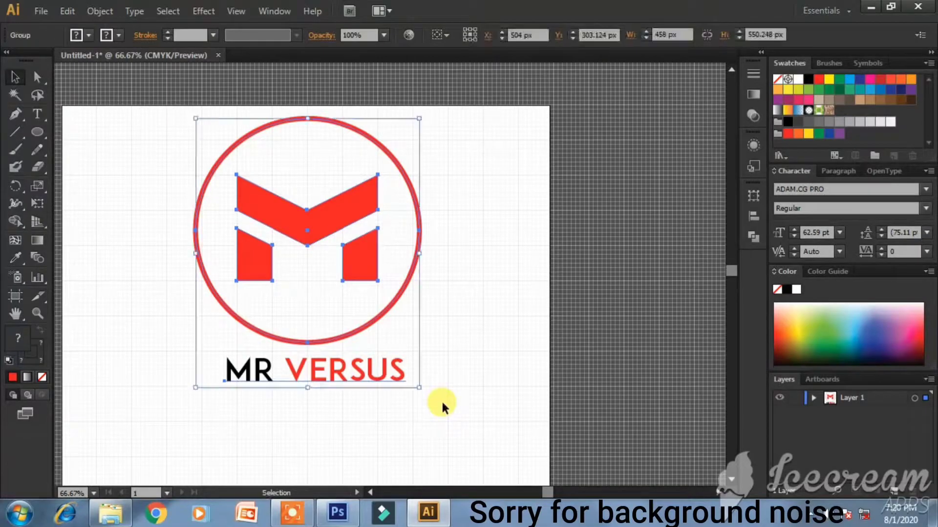
click(441, 400)
drag(335, 210, 213, 203)
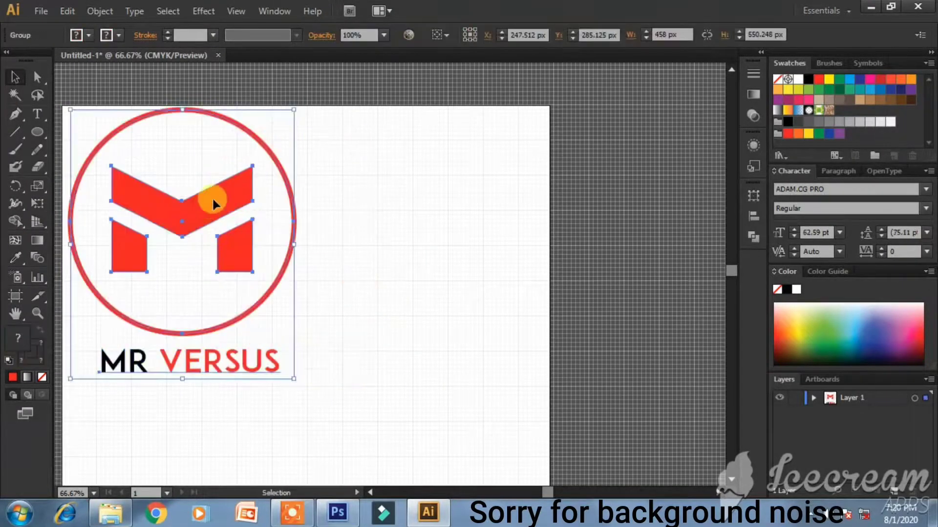
drag(291, 111, 250, 162)
drag(195, 213, 143, 168)
click(257, 201)
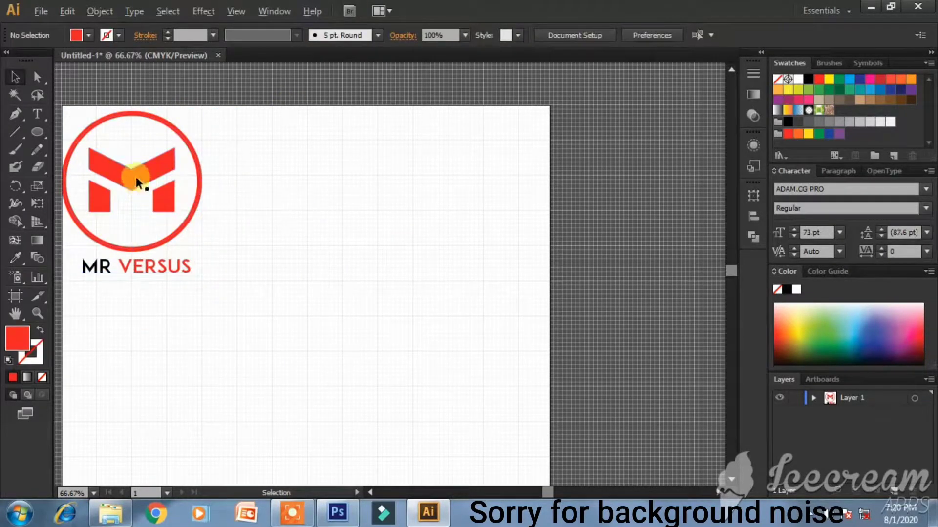
- Place a duplicate of the logo group to the right of the original
drag(137, 174, 388, 180)
click(452, 377)
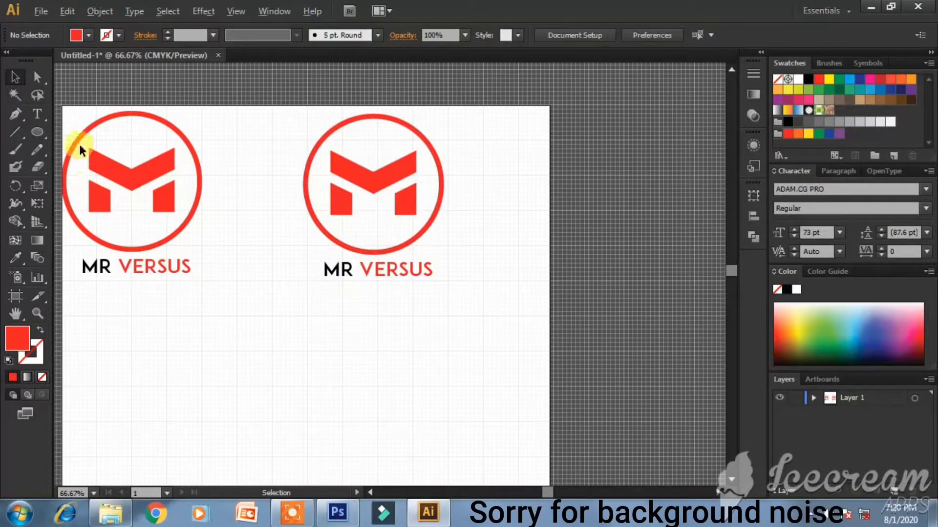
scroll(80, 146, up, 5)
scroll(163, 177, down, 2)
scroll(218, 191, up, 2)
scroll(234, 215, down, 1)
scroll(233, 214, down, 1)
click(264, 272)
- Undo stray Pen anchor points and deselect the logo group
click(15, 113)
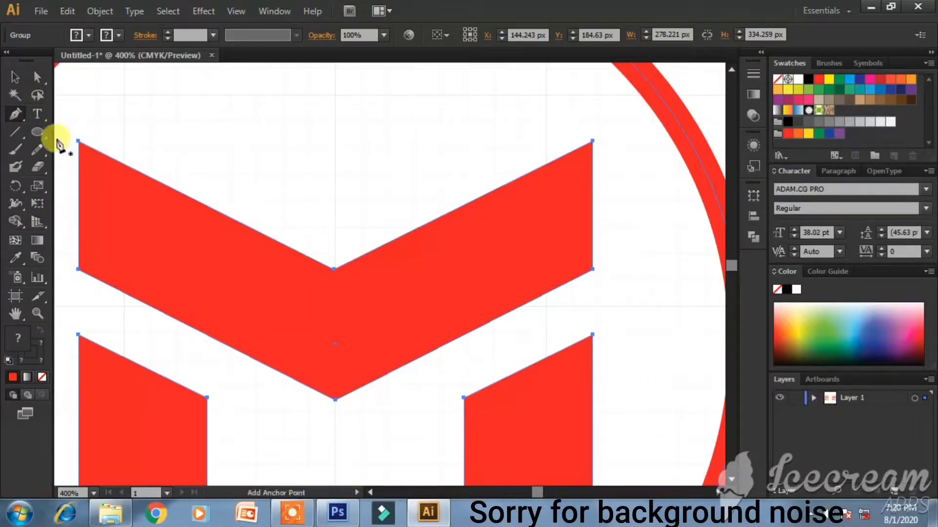
click(258, 130)
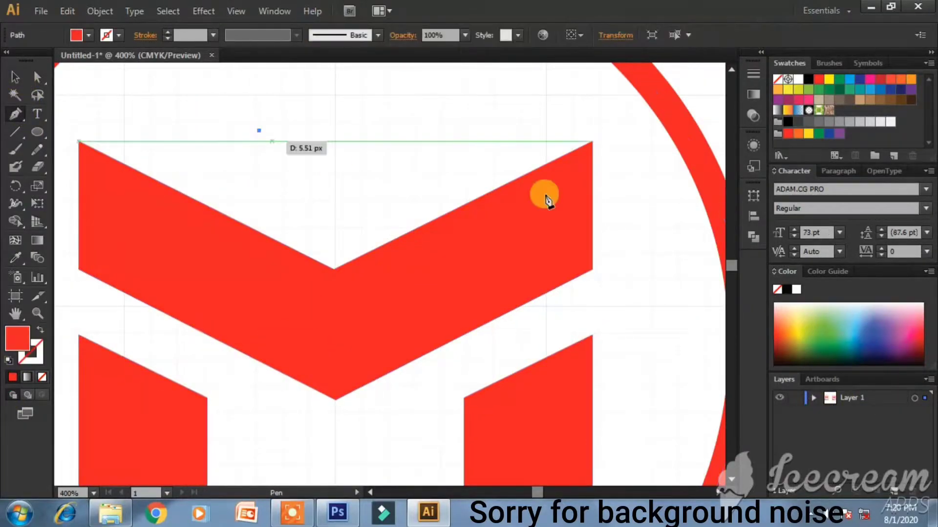
key(ctrl+z)
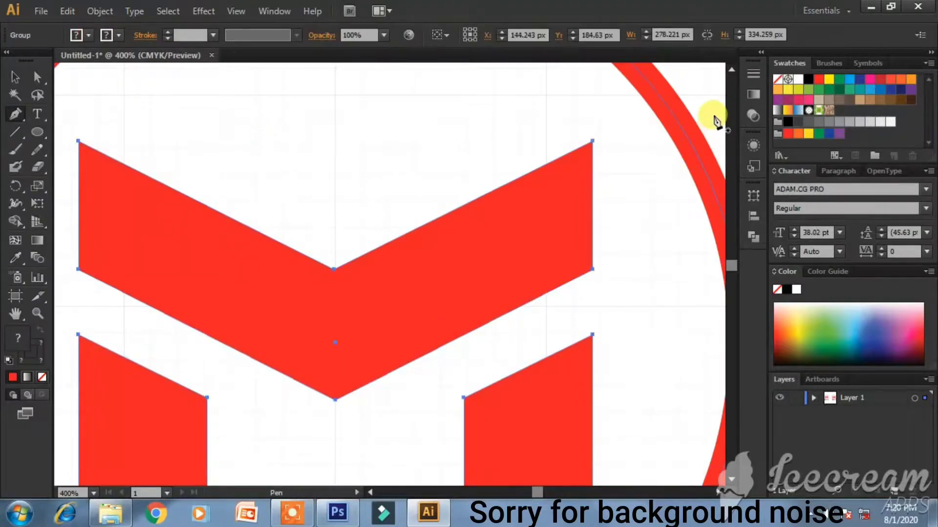
click(722, 83)
key(ctrl+z)
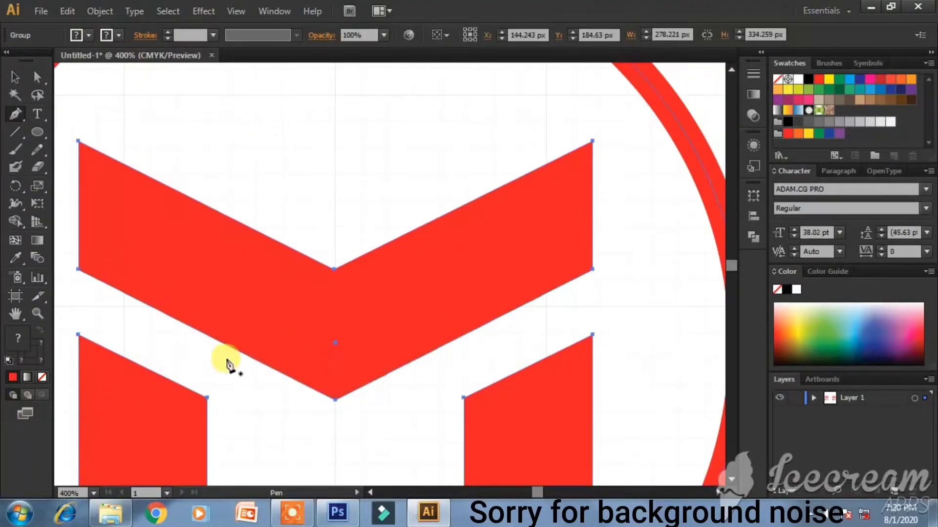
click(15, 77)
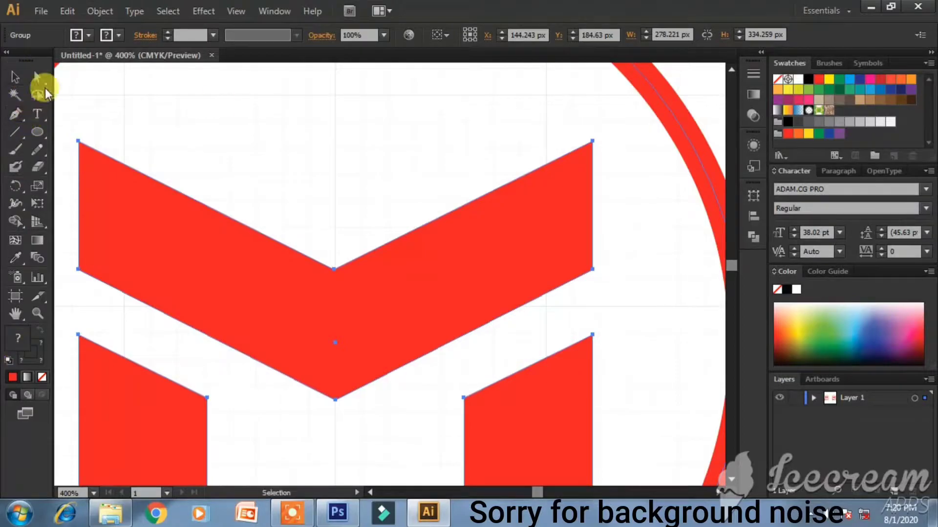
click(474, 134)
- Set the Pen fill to white and zoom to 600% on the chevron
click(15, 114)
double_click(18, 348)
click(273, 163)
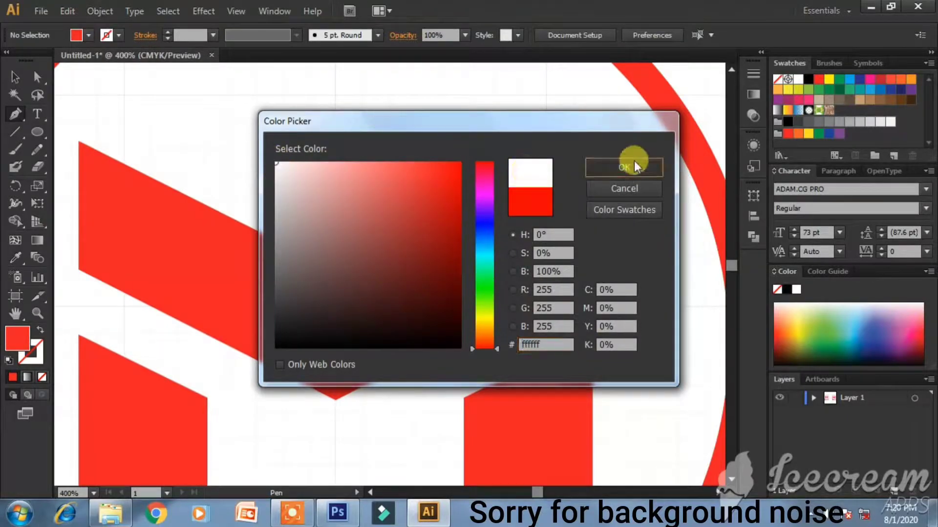
click(635, 165)
key(ctrl+=)
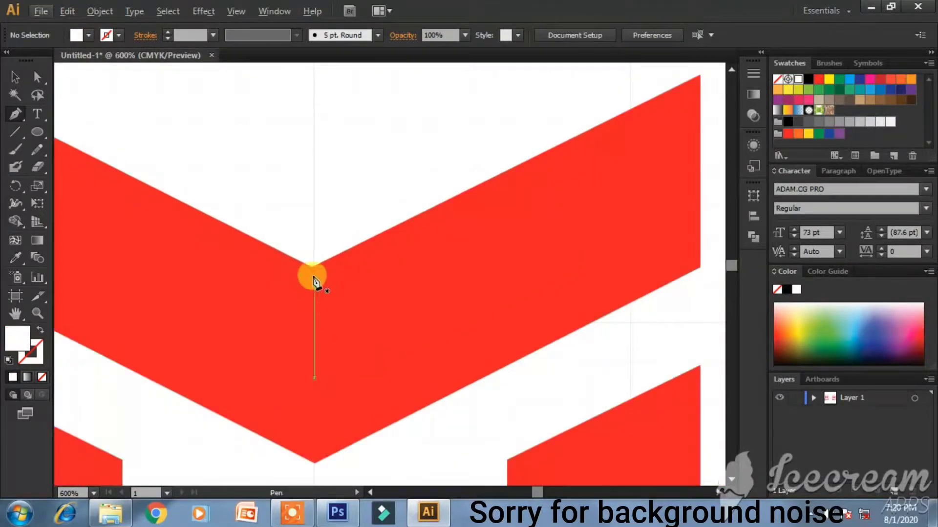
- Draw a closed thin white sliver along the chevron's top-right edge, then check it in Layers
click(314, 277)
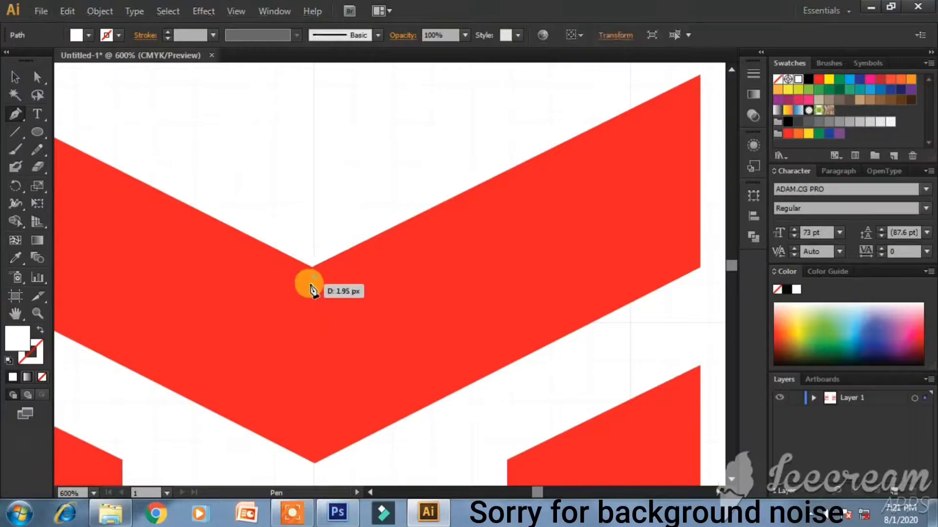
click(694, 90)
key(ctrl+z)
click(694, 87)
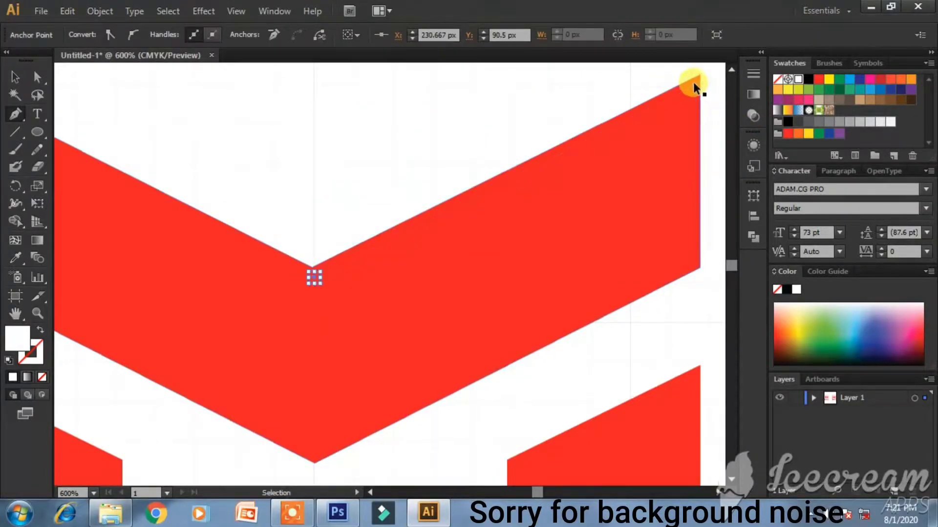
key(ctrl+z)
click(693, 86)
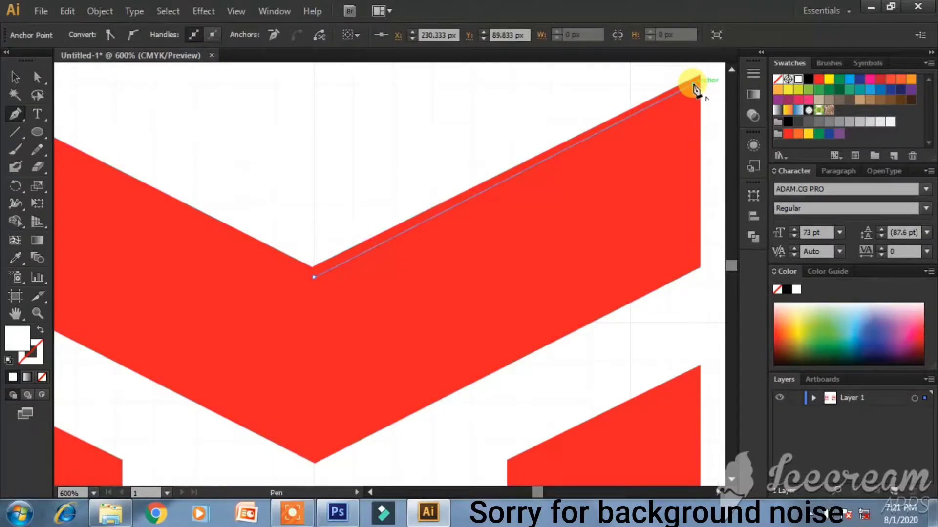
key(ctrl+z)
click(694, 89)
click(694, 93)
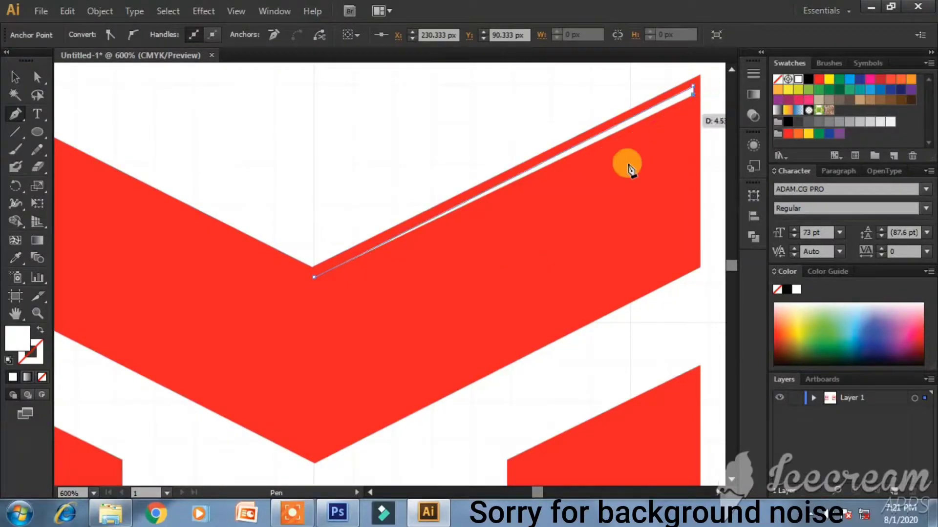
click(315, 282)
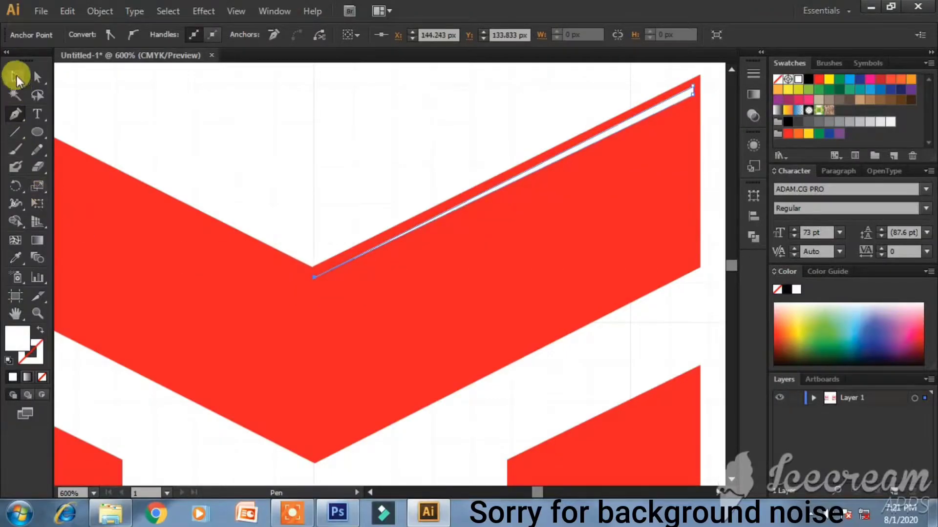
click(14, 77)
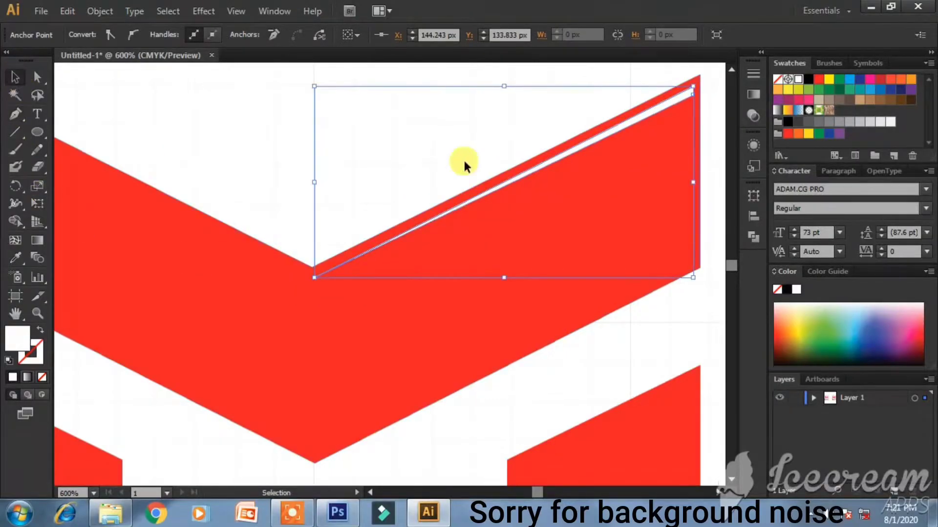
click(815, 397)
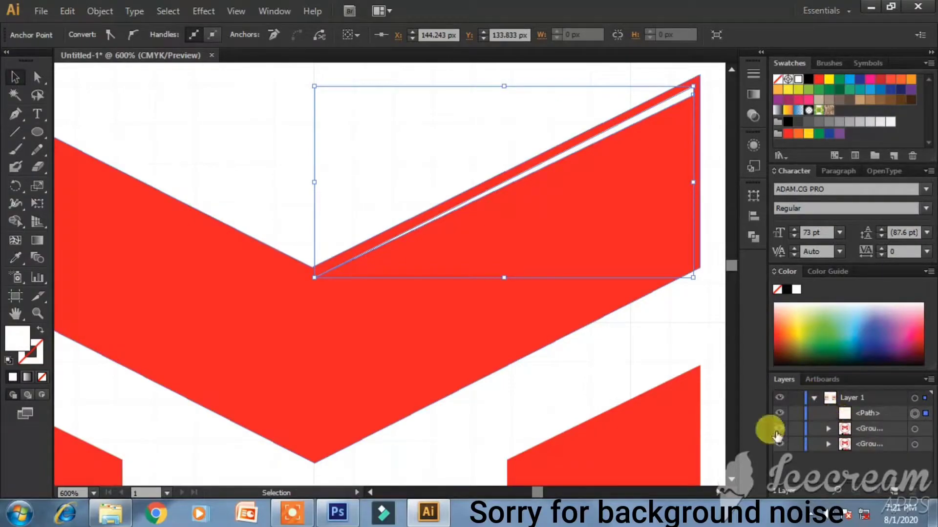
click(779, 413)
click(779, 413)
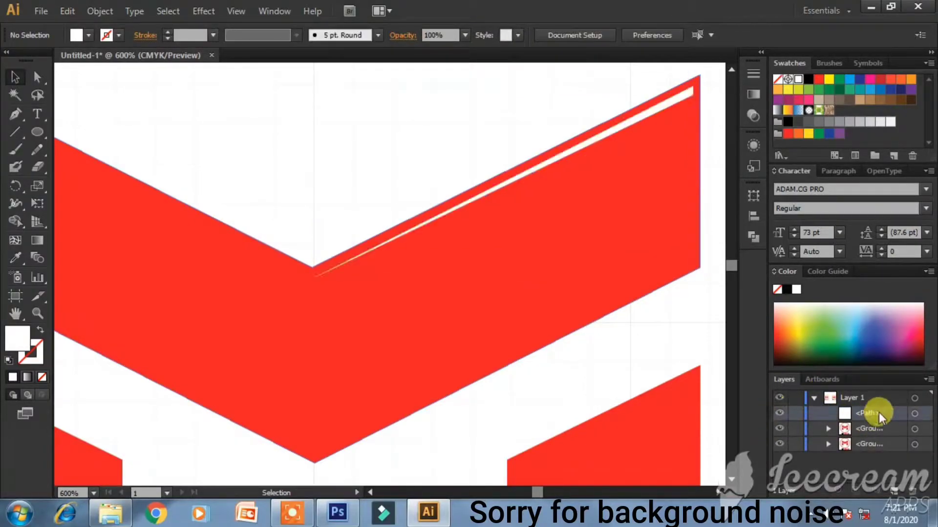
- Duplicate the white sliver path and reflect the copy
click(926, 379)
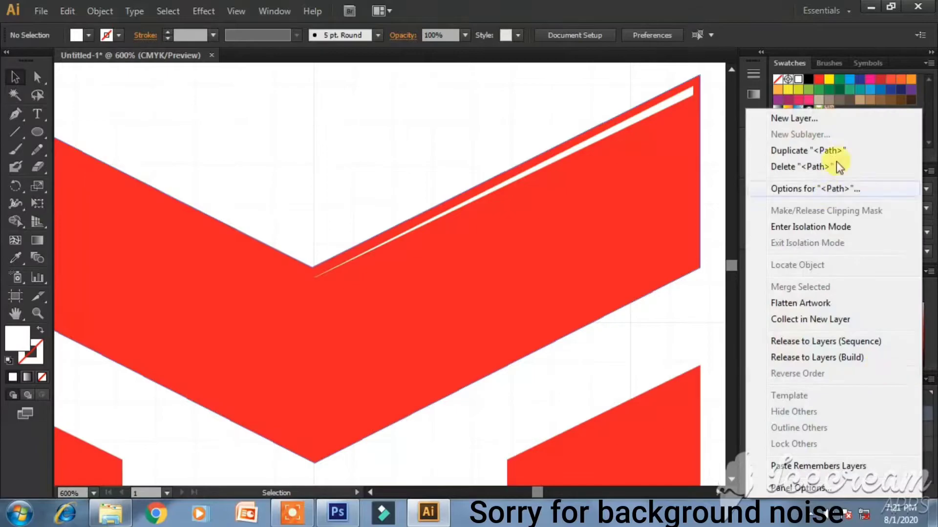
click(833, 152)
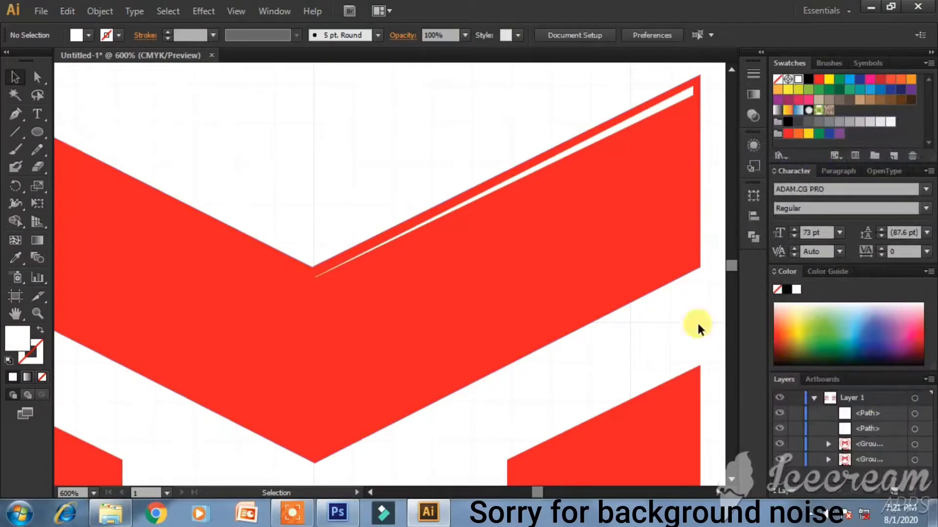
click(522, 176)
right_click(522, 176)
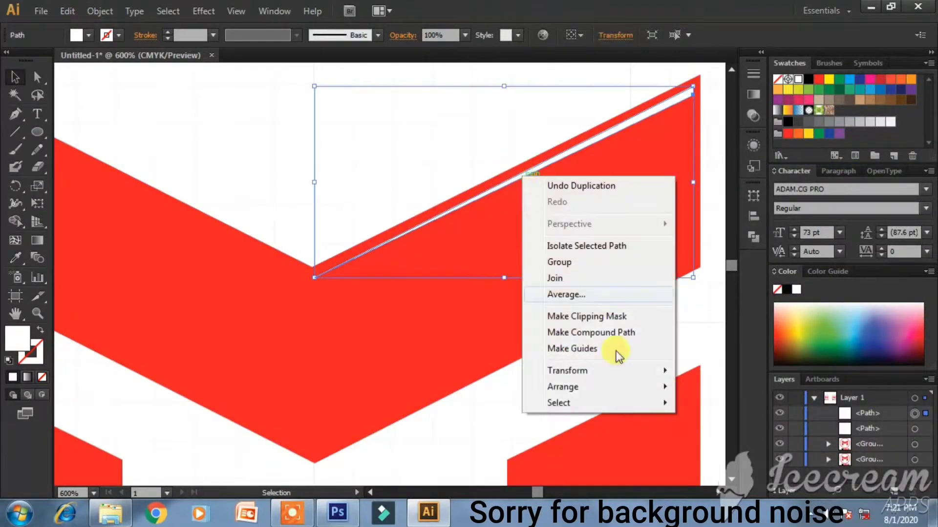
mouse_move(617, 372)
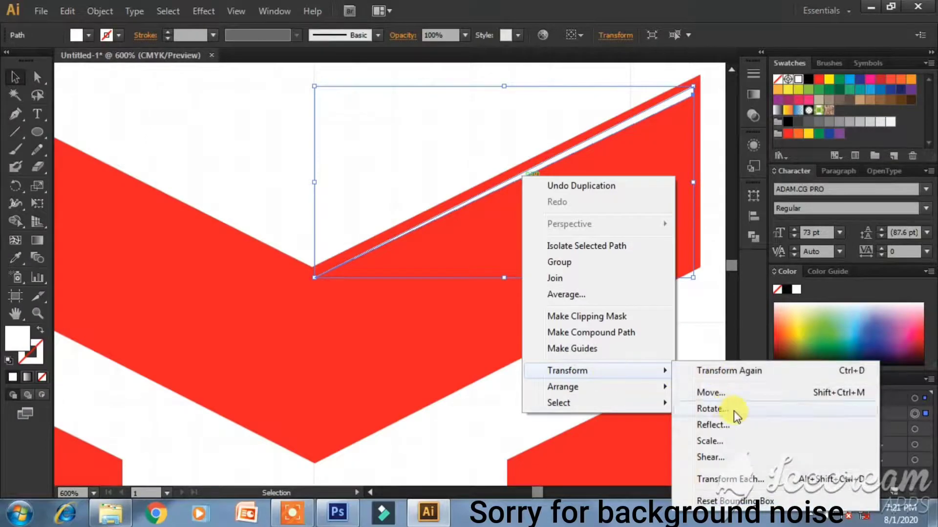
click(730, 424)
click(481, 349)
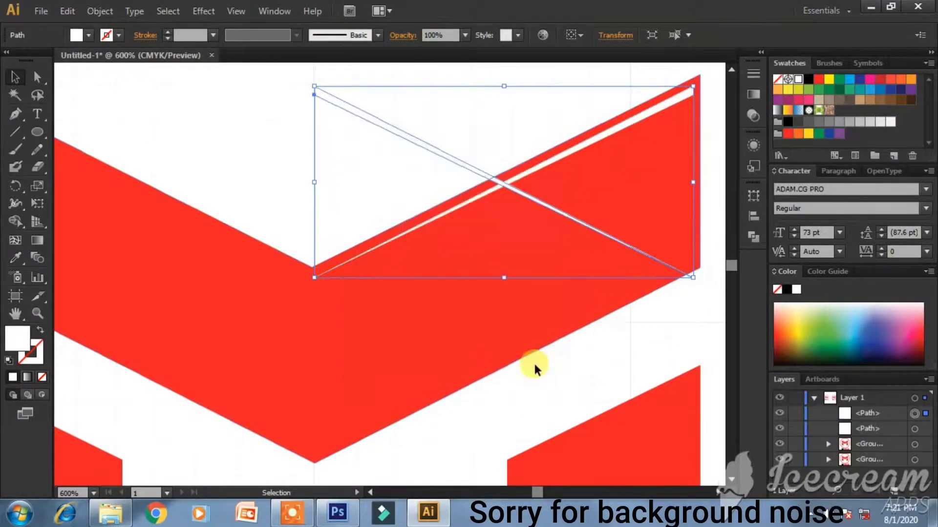
click(371, 493)
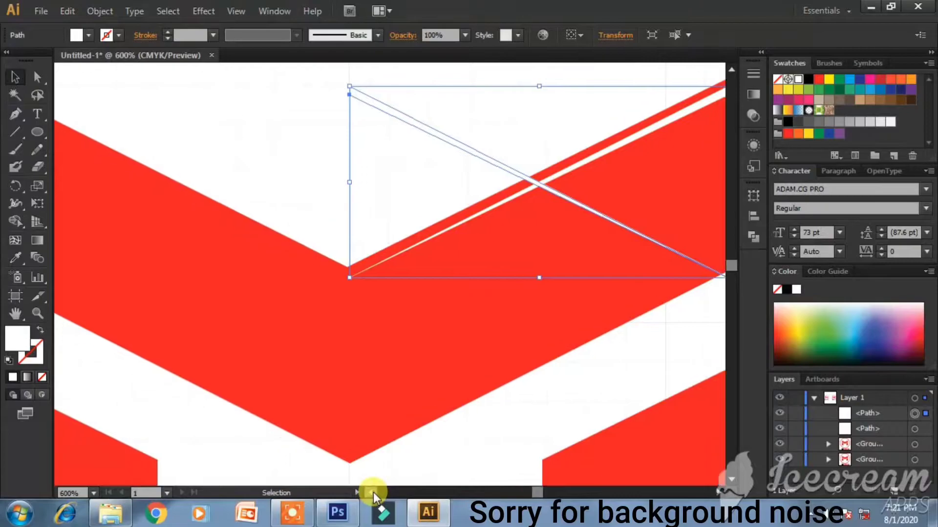
click(371, 493)
click(371, 493)
click(371, 493)
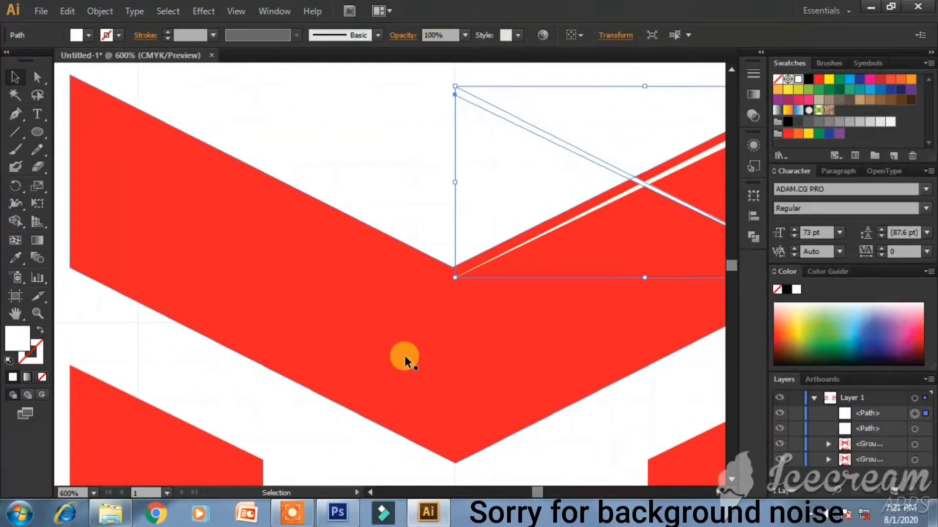
- Nudge the mirrored sliver with arrow keys onto the chevron's top-left edge
key(Left)
key(Left)
key(Left)
key(Left)
key(Left)
key(Left)
key(Left)
key(Left)
key(Left)
key(Left)
key(Left)
key(Left)
key(Left)
key(Left)
key(Left)
key(Left)
key(Left)
key(Left)
key(Left)
key(Left)
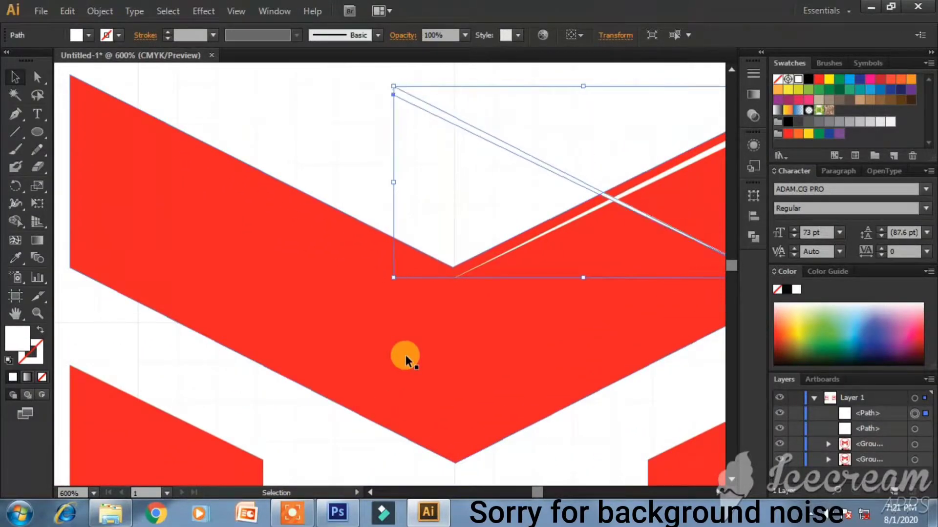
key(Left)
key(Left)
key(Left)
key(Left)
key(Left)
key(Left)
key(Left)
key(Left)
key(Left)
key(Left)
key(Left)
key(Left)
key(Left)
key(Left)
key(Left)
key(Left)
key(Left)
key(Left)
key(Left)
key(Left)
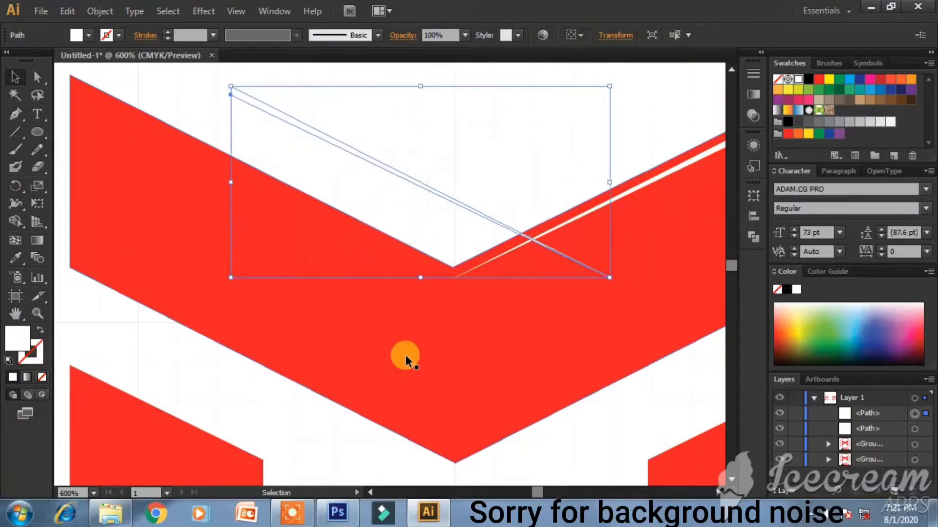
key(Left)
key(Left)
key(Left)
key(Left)
key(Left)
key(Left)
key(Left)
key(Left)
key(Left)
key(Left)
key(Left)
key(Left)
key(Left)
key(Left)
key(Left)
key(Left)
key(Left)
key(Left)
key(Left)
key(Left)
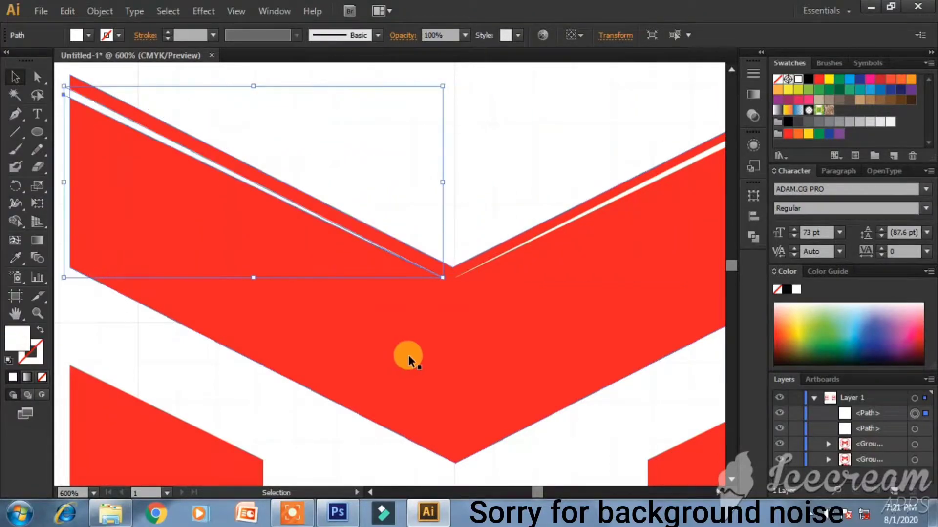
key(Right)
key(Right)
key(Right)
key(Right)
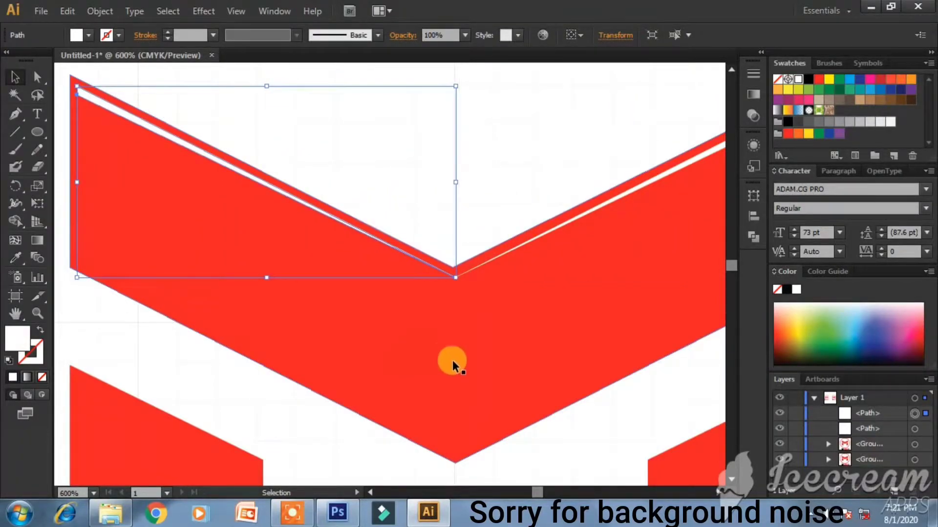
click(505, 363)
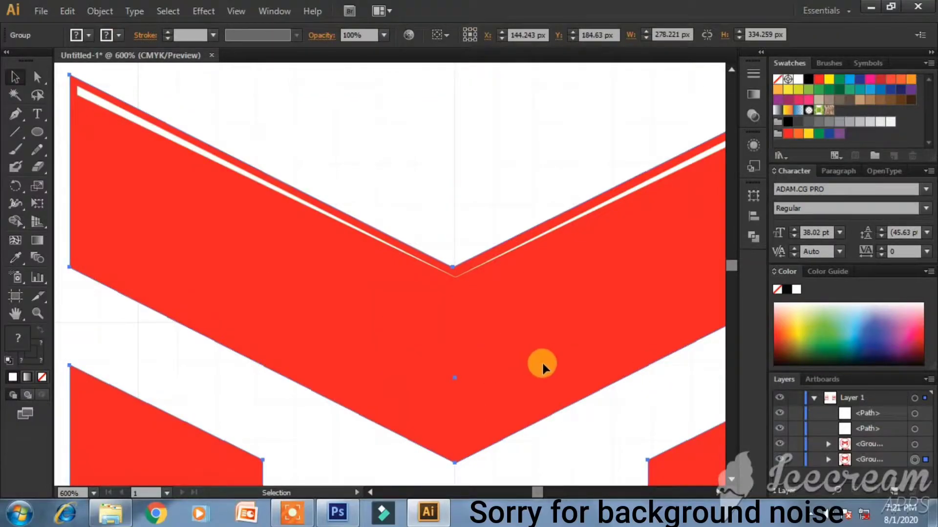
- Draw a thin white sliver along the left leg's outer edge with the Pen tool
click(872, 411)
scroll(215, 335, down, 2)
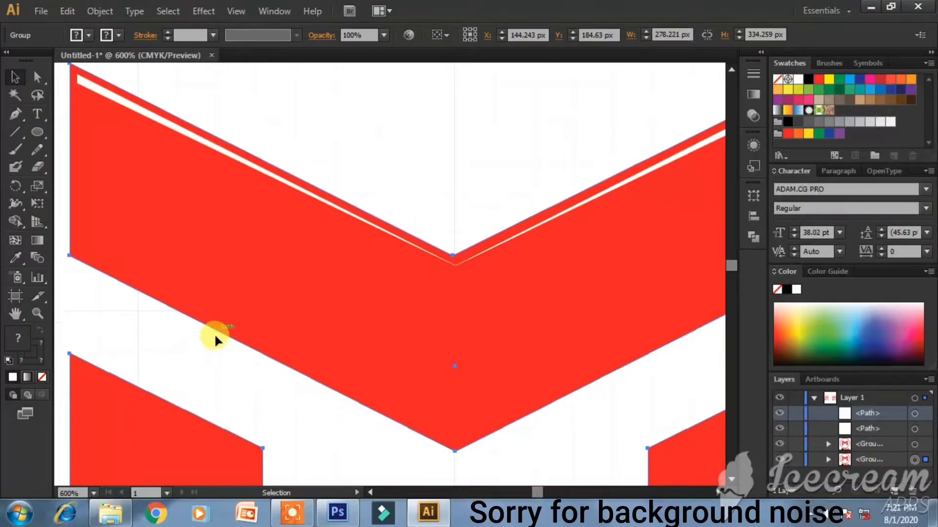
click(15, 114)
scroll(159, 262, down, 5)
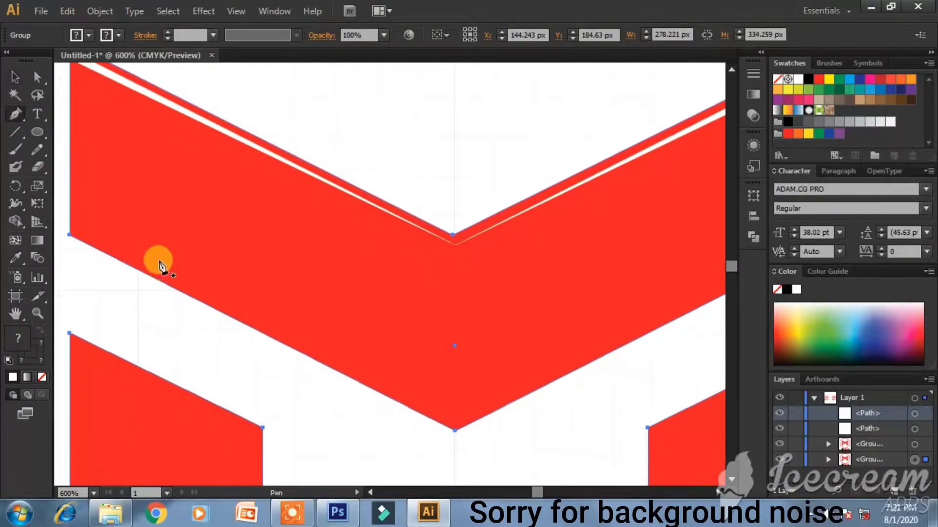
scroll(195, 303, down, 8)
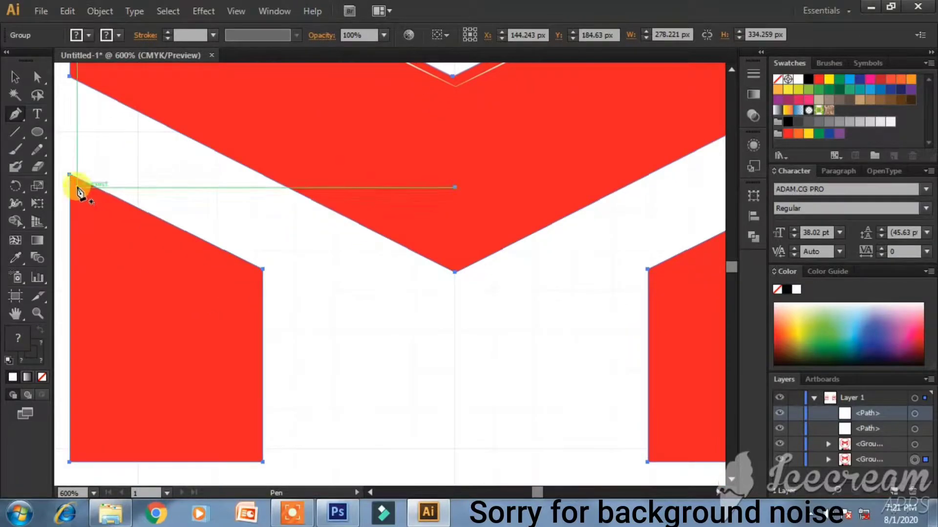
click(77, 187)
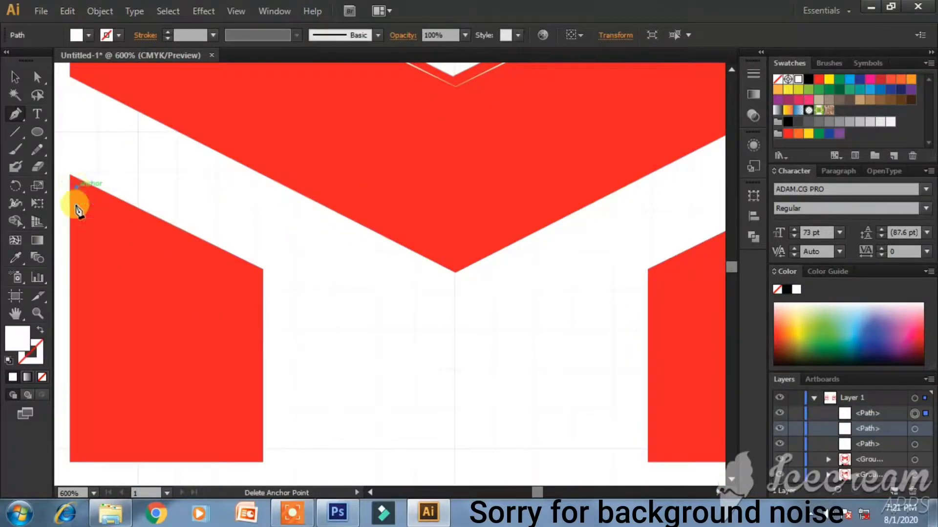
click(76, 456)
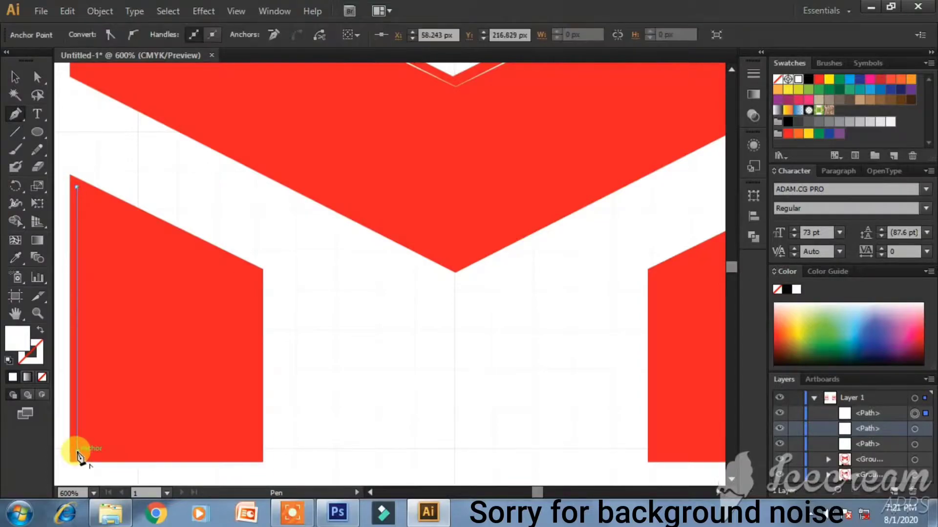
click(86, 450)
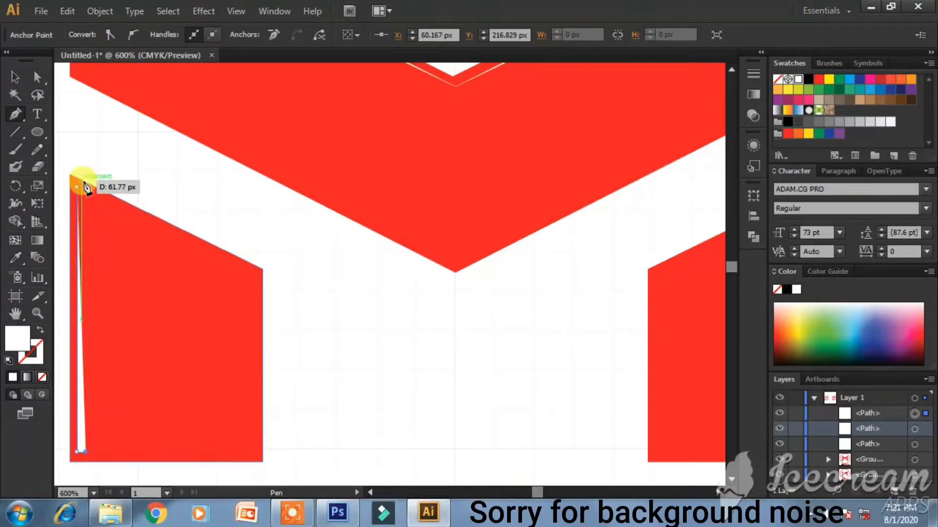
key(ctrl+z)
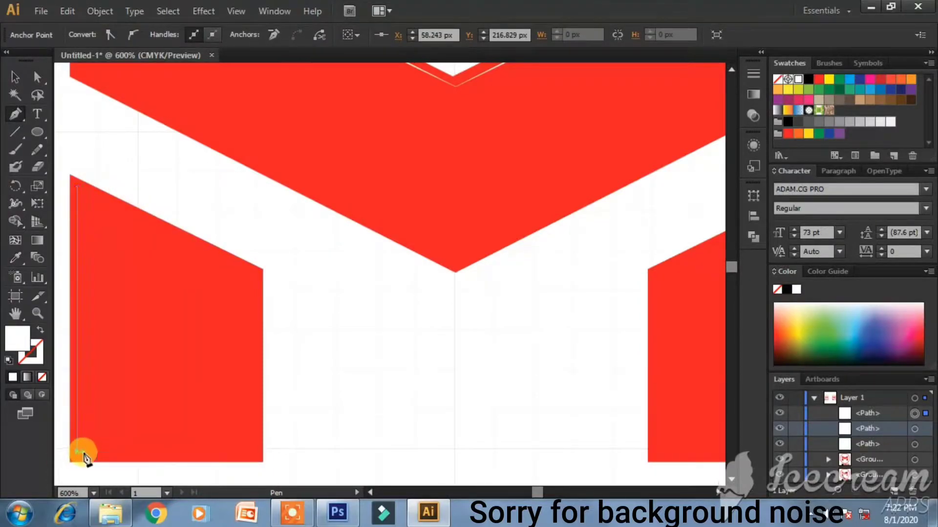
click(83, 450)
click(81, 191)
- Duplicate the sliver in Layers and reflect the copy vertically beside the left leg
click(16, 77)
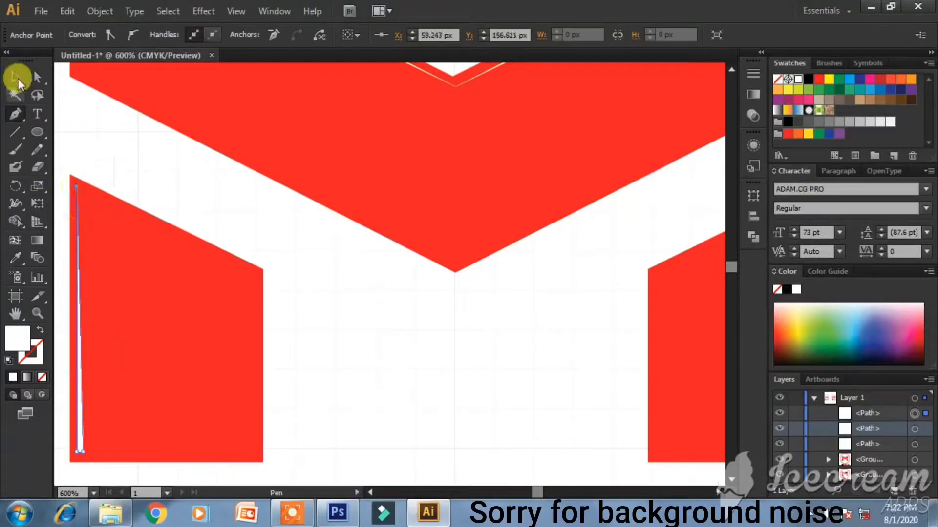
click(900, 413)
click(928, 380)
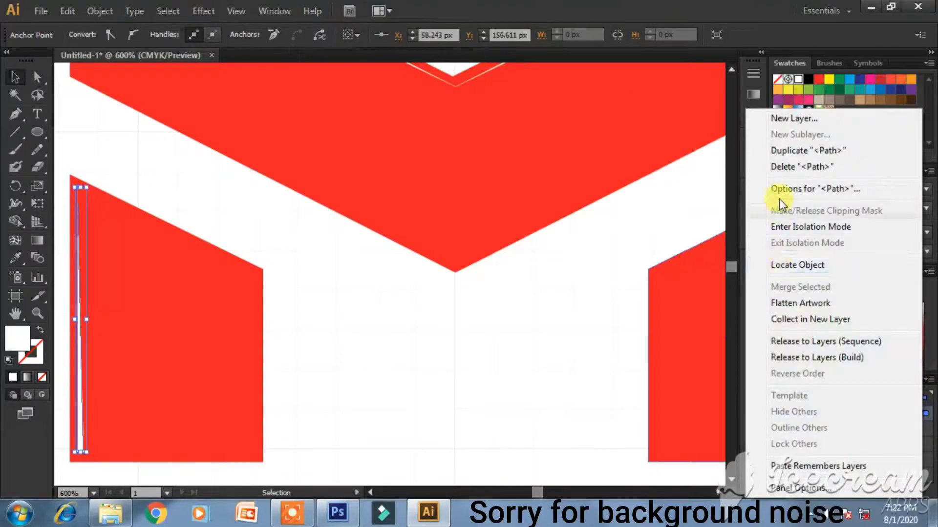
click(789, 151)
right_click(81, 387)
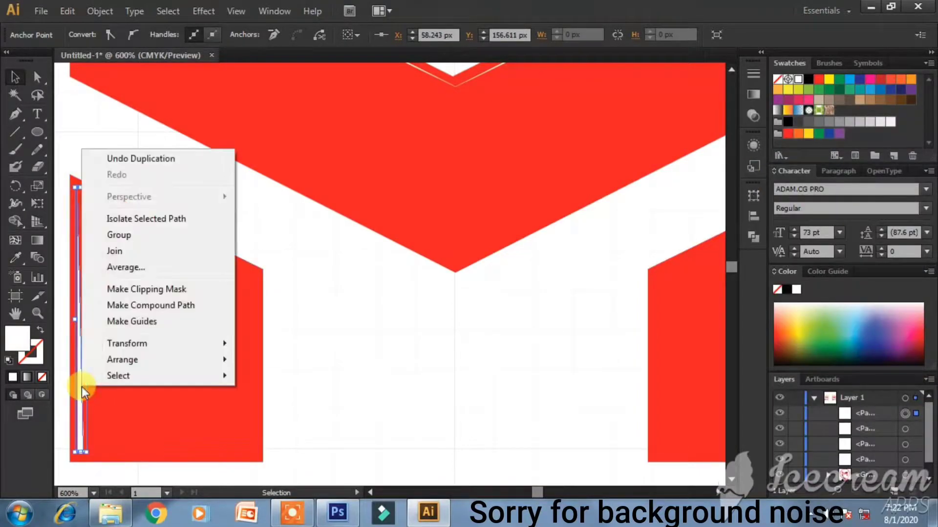
mouse_move(152, 345)
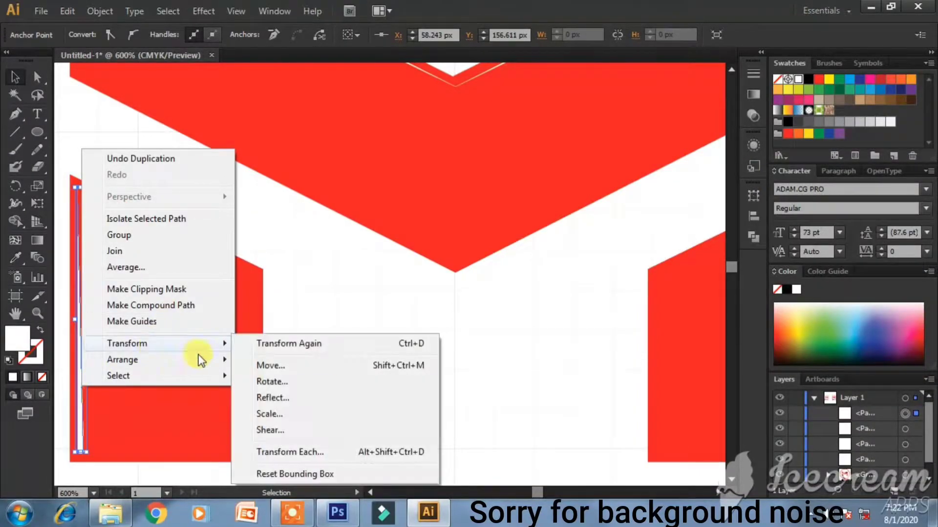
click(324, 396)
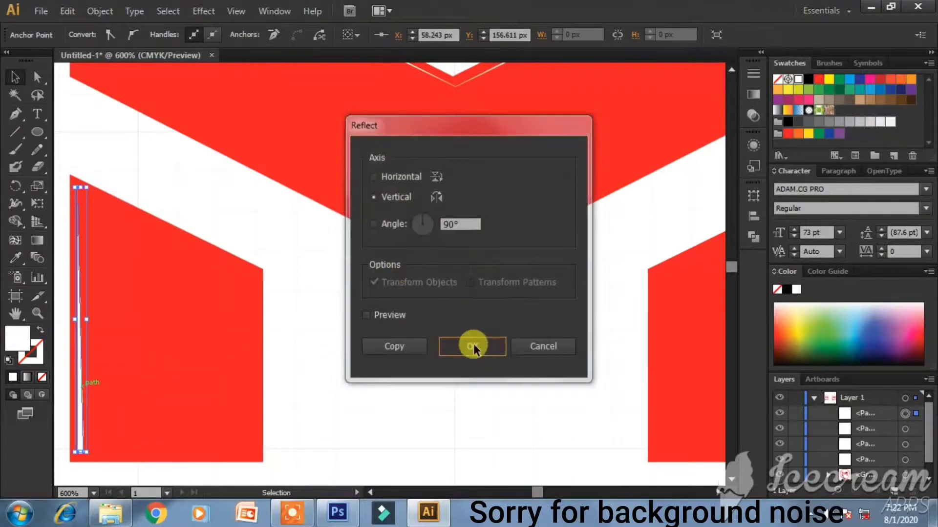
click(471, 346)
drag(83, 370, 109, 369)
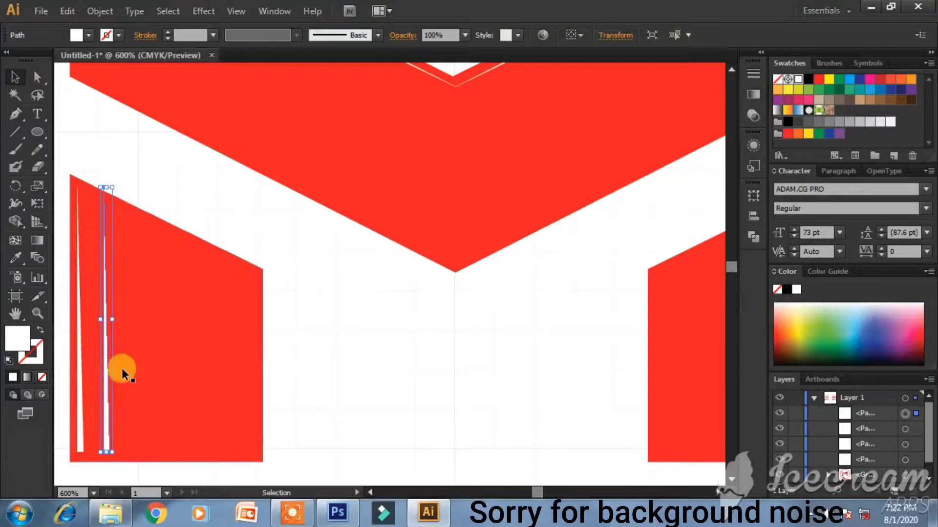
- Reflect the copy again and move it onto the right leg's outer edge
right_click(111, 373)
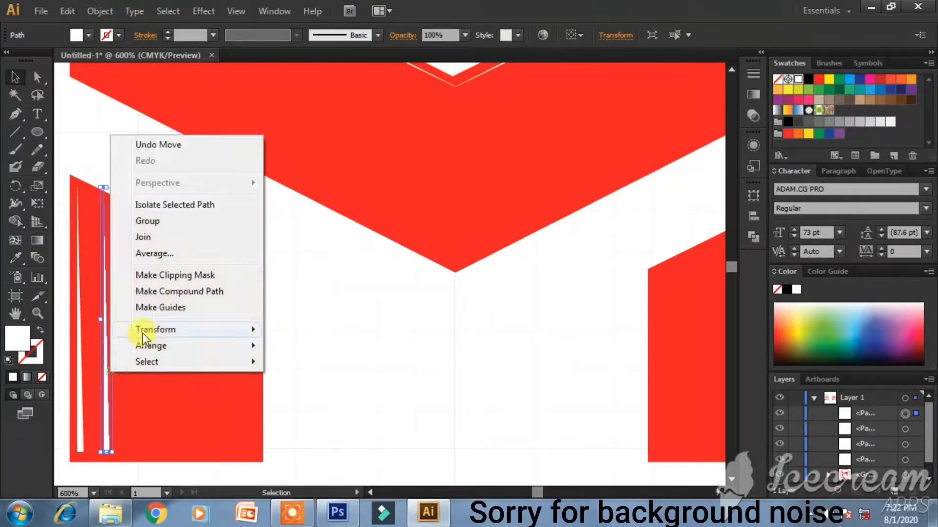
mouse_move(143, 329)
click(310, 382)
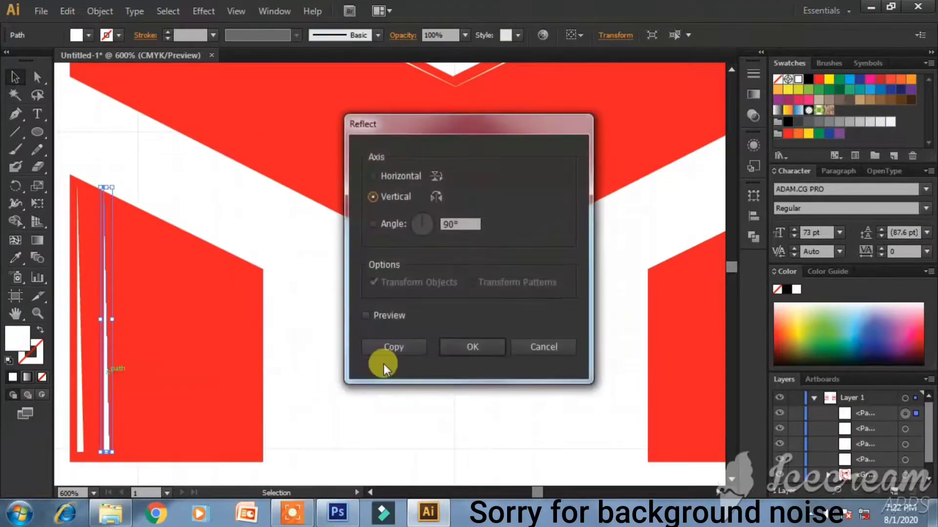
click(456, 348)
drag(106, 390, 643, 393)
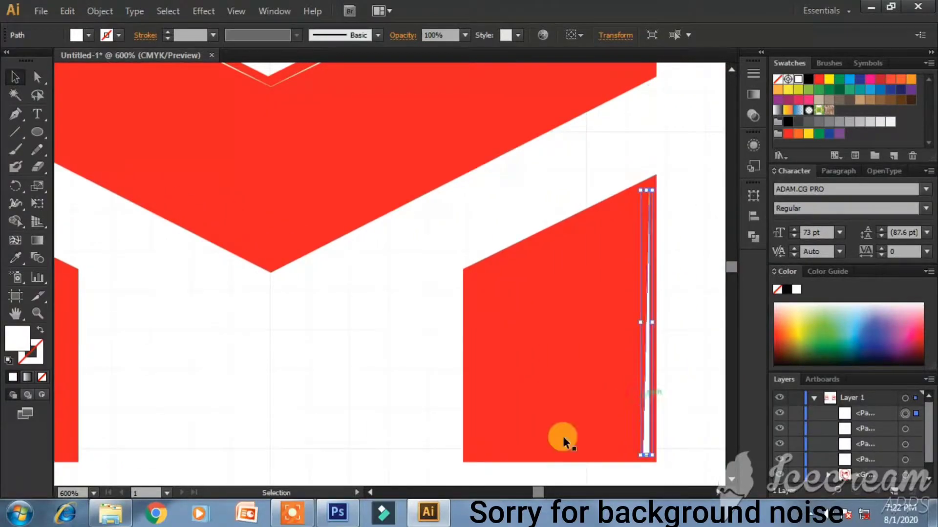
click(288, 389)
- Select the whole M circle logo with its MR VERSUS text and group them
key(ctrl+minus)
key(ctrl+minus)
key(ctrl+minus)
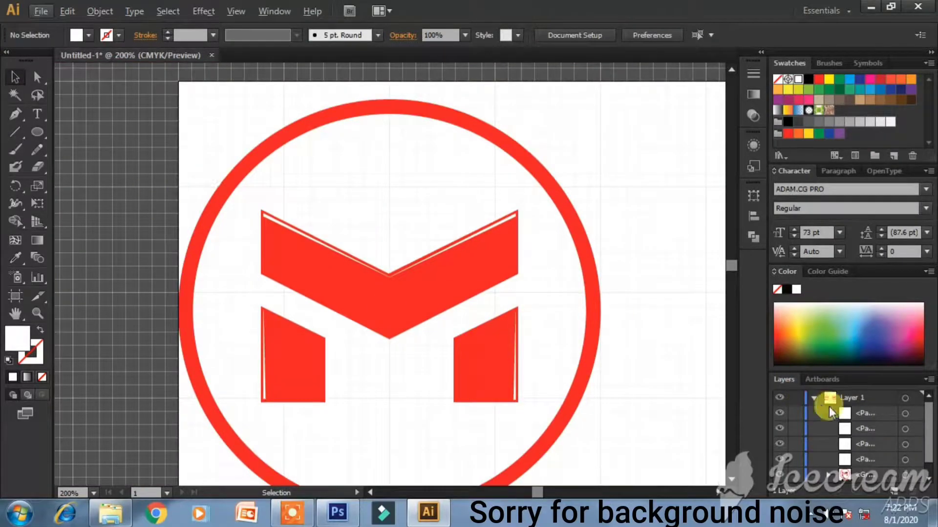
click(848, 414)
shift+click(860, 472)
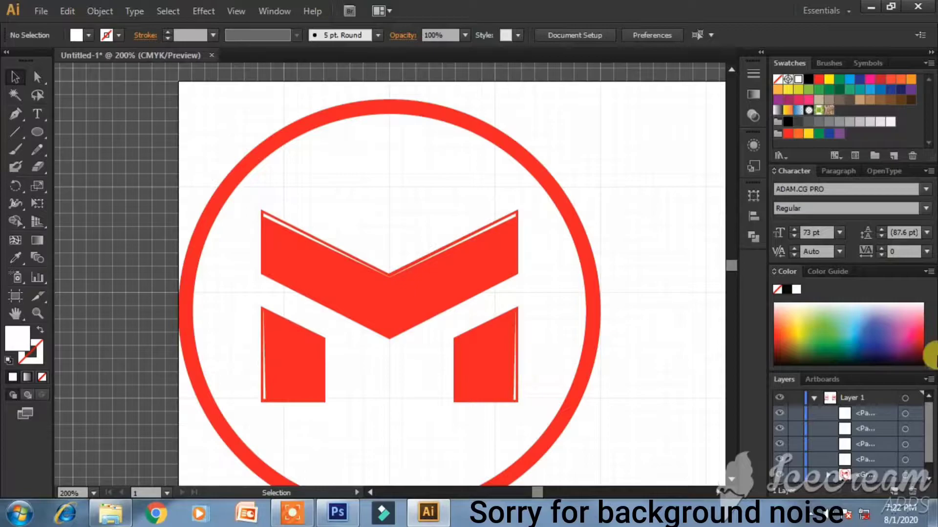
click(803, 394)
drag(198, 98, 656, 456)
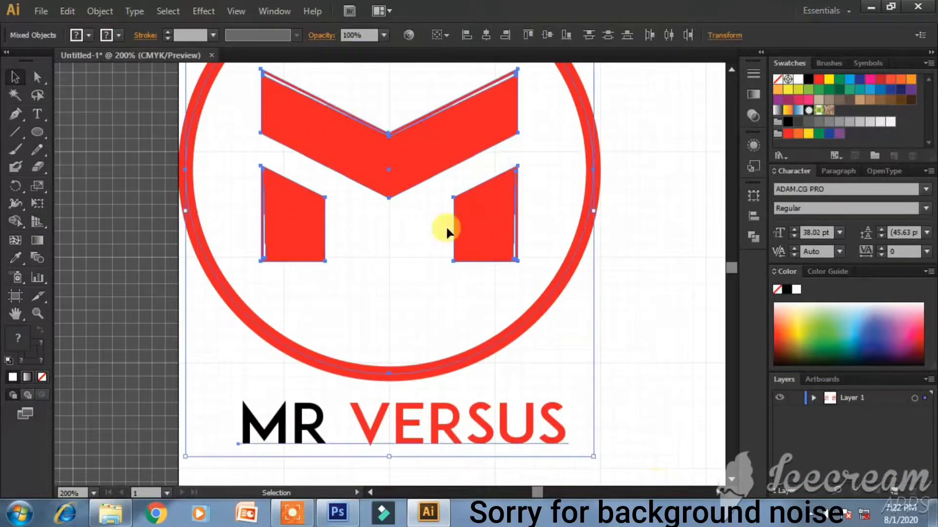
key(a)
key(ctrl+g)
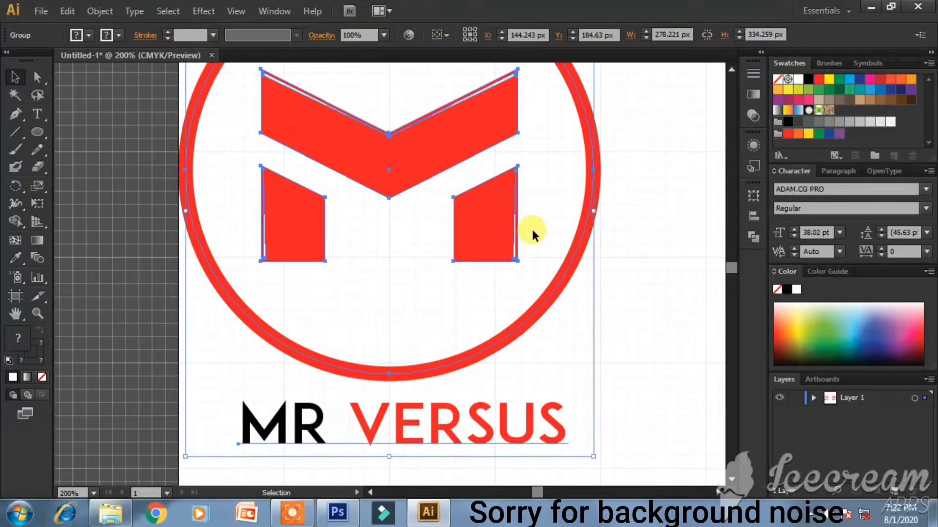
click(714, 394)
- Check both logo groups in Layers, adjust the zoom and select the left logo
click(814, 398)
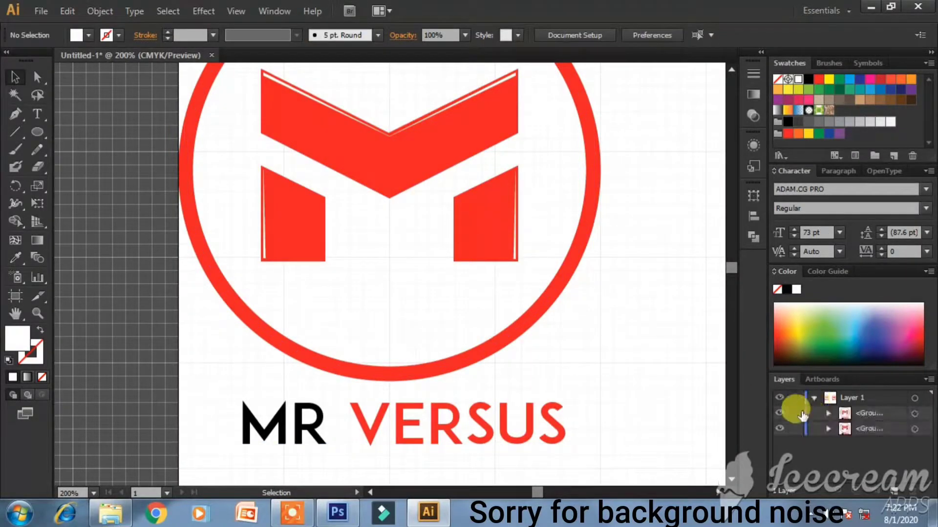
click(778, 414)
click(778, 414)
scroll(620, 307, down, 2)
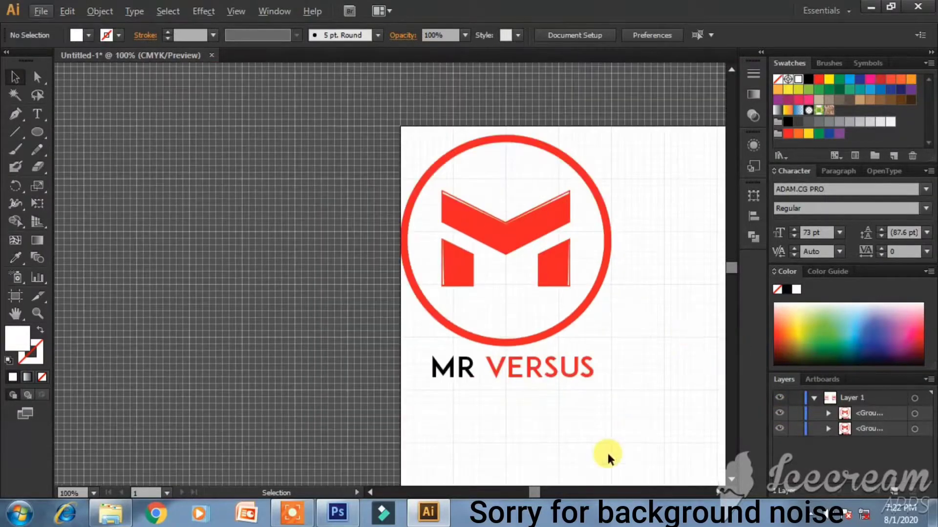
click(719, 492)
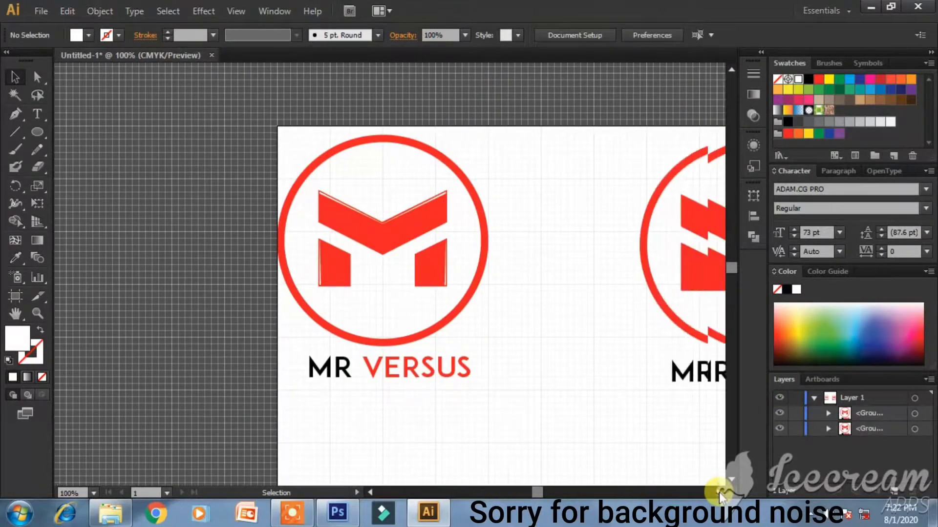
click(778, 429)
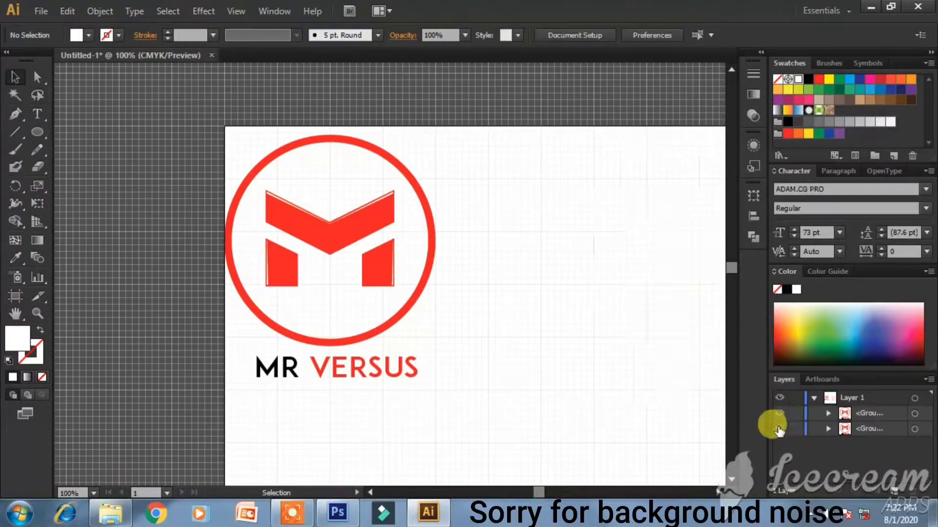
click(779, 429)
click(722, 491)
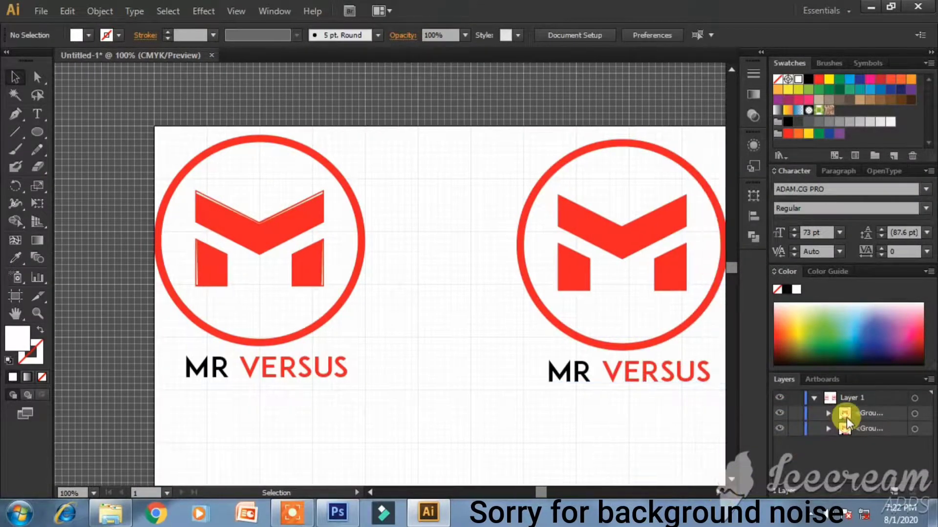
click(343, 301)
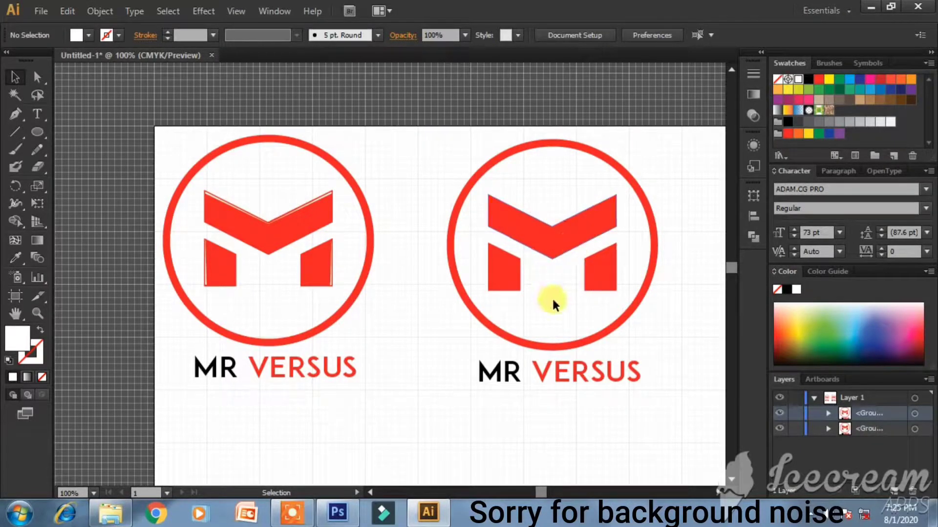
- Ungroup the right logo and its M circle, then make its ring stroke black
click(547, 239)
right_click(607, 247)
click(658, 332)
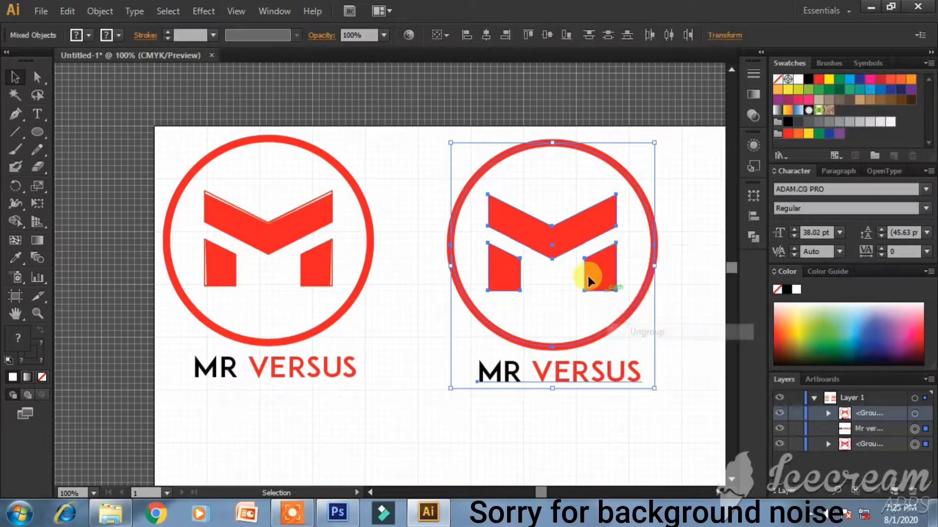
click(477, 402)
click(527, 258)
right_click(554, 232)
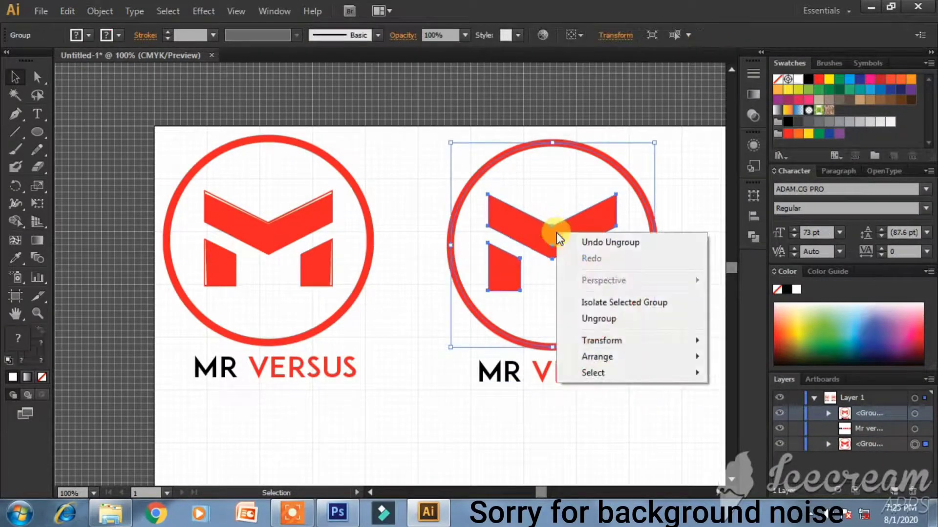
click(612, 320)
click(635, 386)
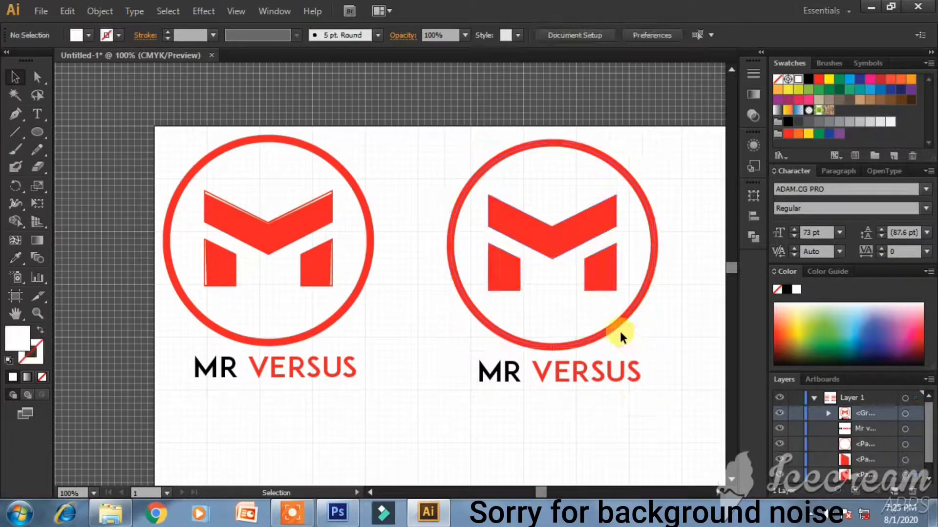
click(543, 367)
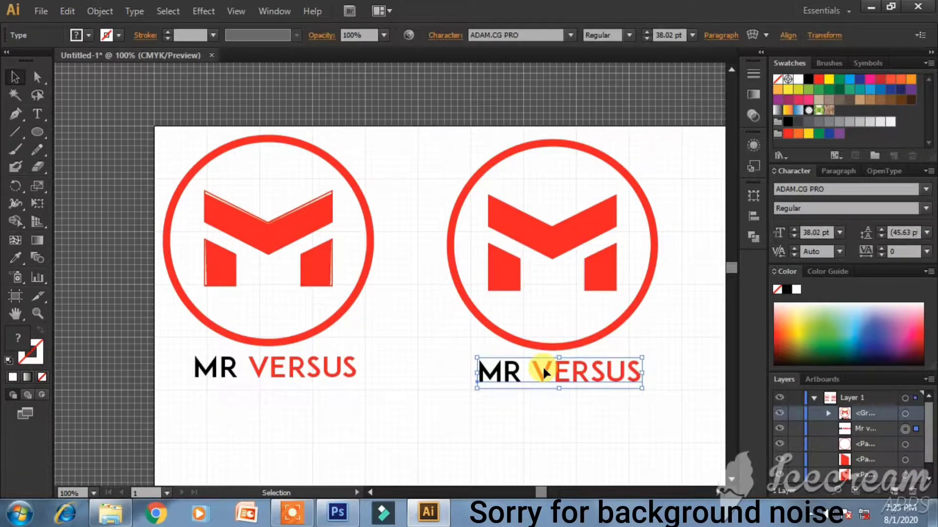
click(538, 408)
click(561, 347)
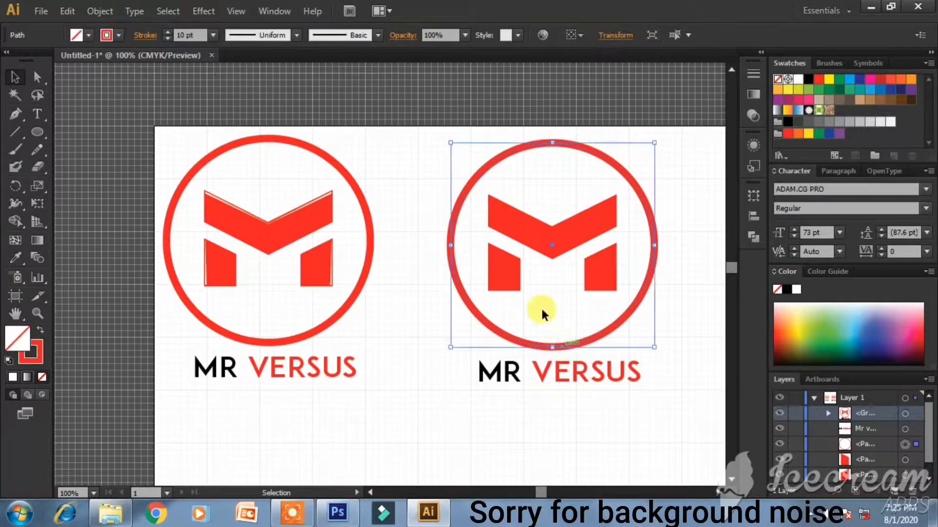
click(808, 79)
click(687, 208)
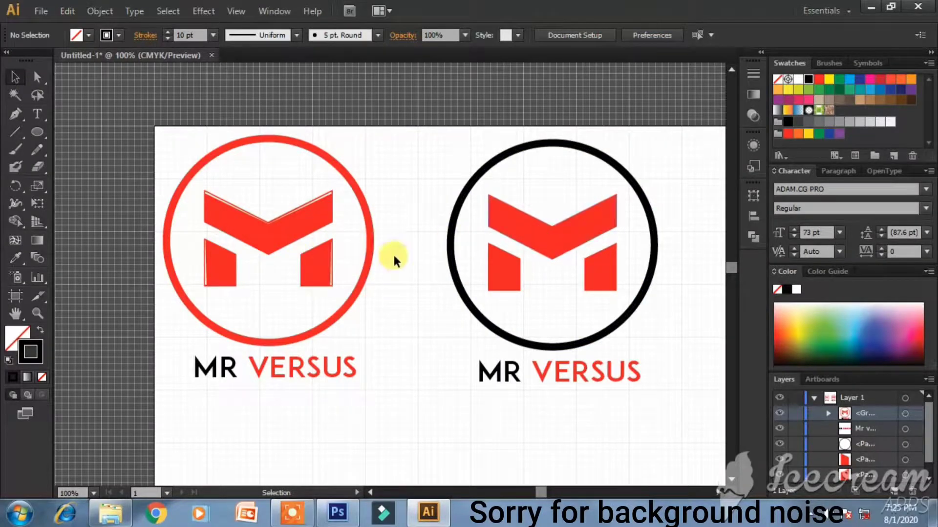
- Copy the whole left logo to the right of the black-ringed badge
click(716, 491)
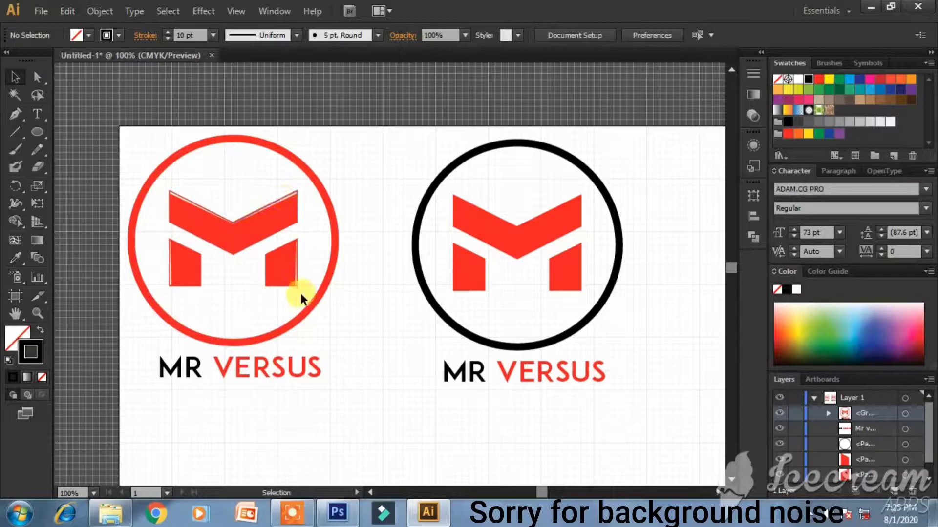
click(716, 491)
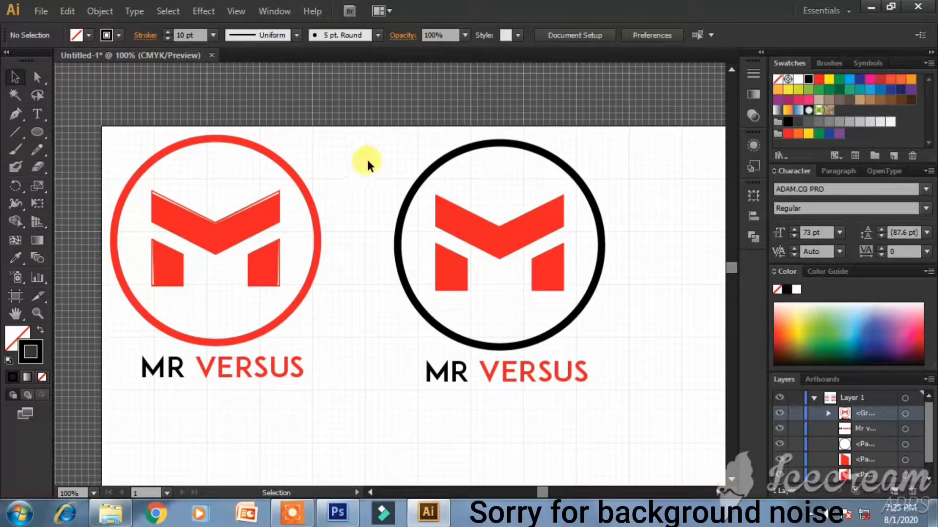
drag(137, 132, 310, 368)
drag(239, 234, 708, 231)
- Nudge the new logo copy into place right of the middle badge
click(712, 187)
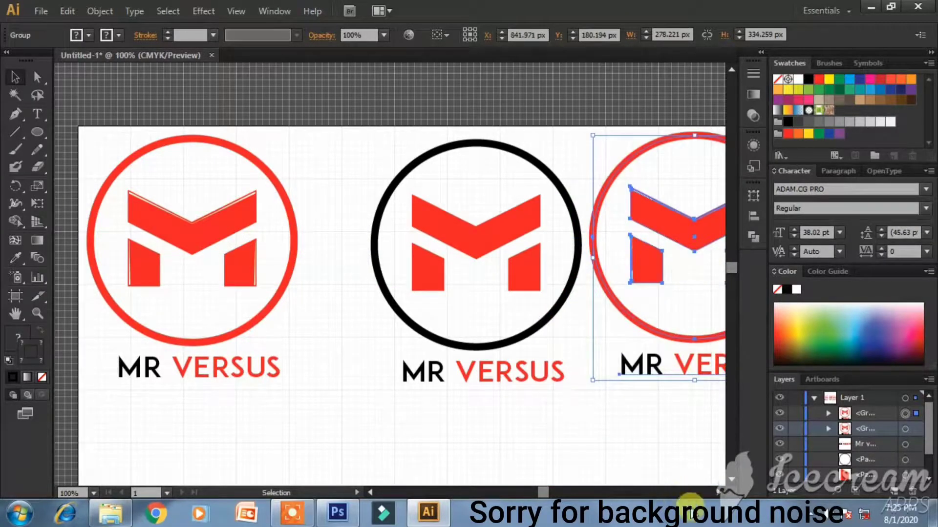
click(717, 493)
click(717, 493)
drag(565, 239, 578, 251)
- Shift the middle logo slightly left and the right logo about 30 px left
drag(343, 244, 332, 243)
key(ctrl+z)
drag(220, 140, 405, 431)
drag(351, 227, 319, 228)
click(456, 142)
click(580, 266)
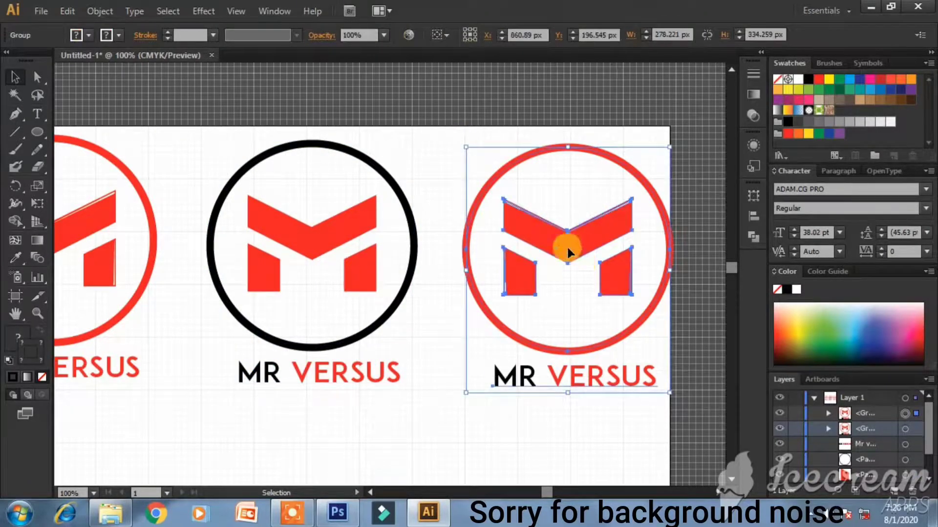
drag(568, 251, 552, 251)
click(566, 389)
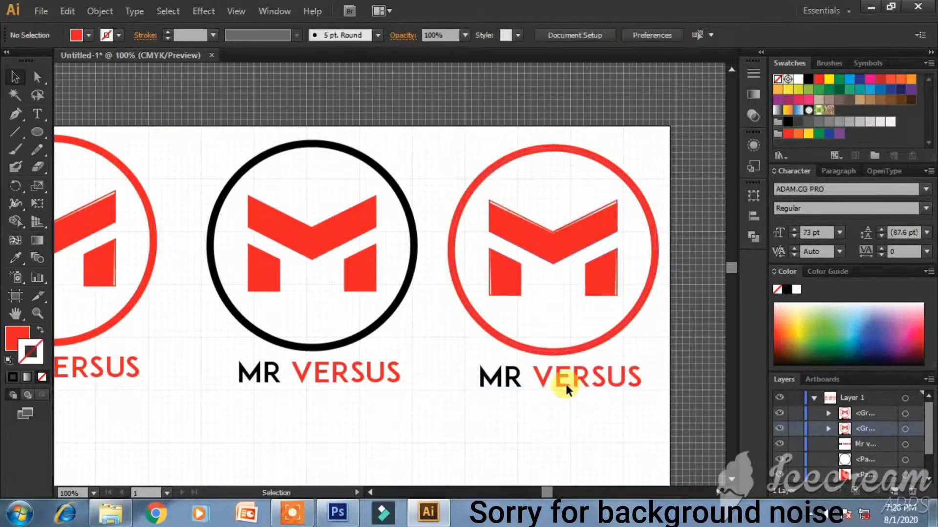
- Ungroup the right logo and its M down to separate pieces
click(569, 235)
right_click(569, 235)
click(606, 325)
right_click(546, 227)
click(471, 418)
click(562, 239)
right_click(564, 240)
click(630, 331)
click(578, 417)
click(576, 233)
right_click(577, 234)
click(635, 322)
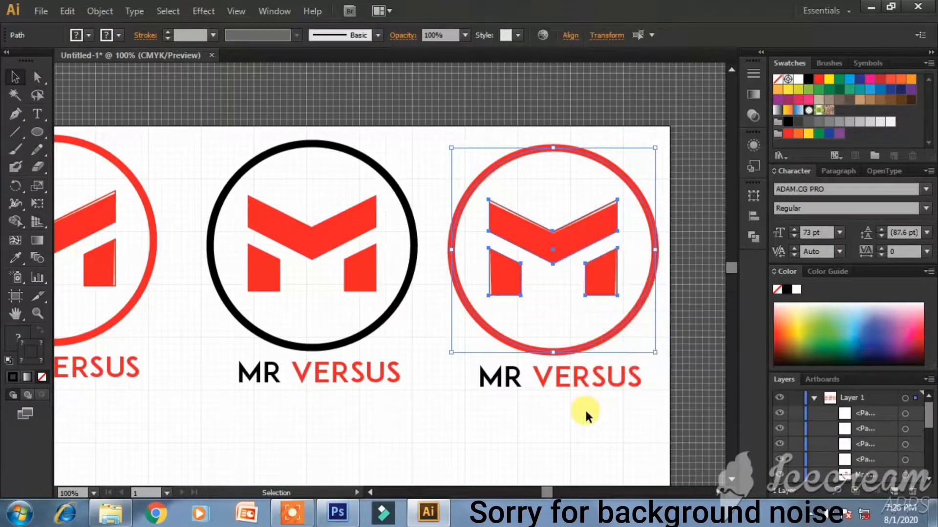
click(584, 408)
- Select the white slivers on the M's legs and top edges and delete them
click(604, 207)
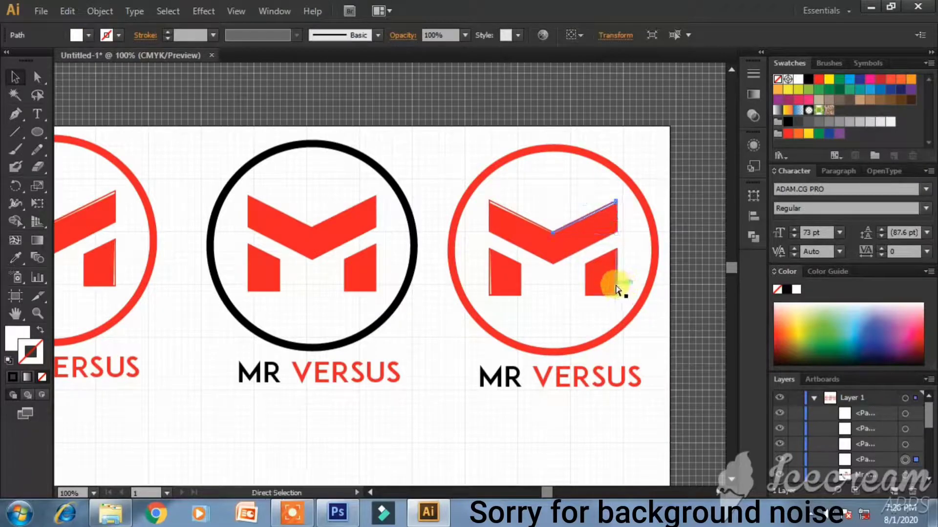
ctrl+click(616, 285)
shift+click(490, 282)
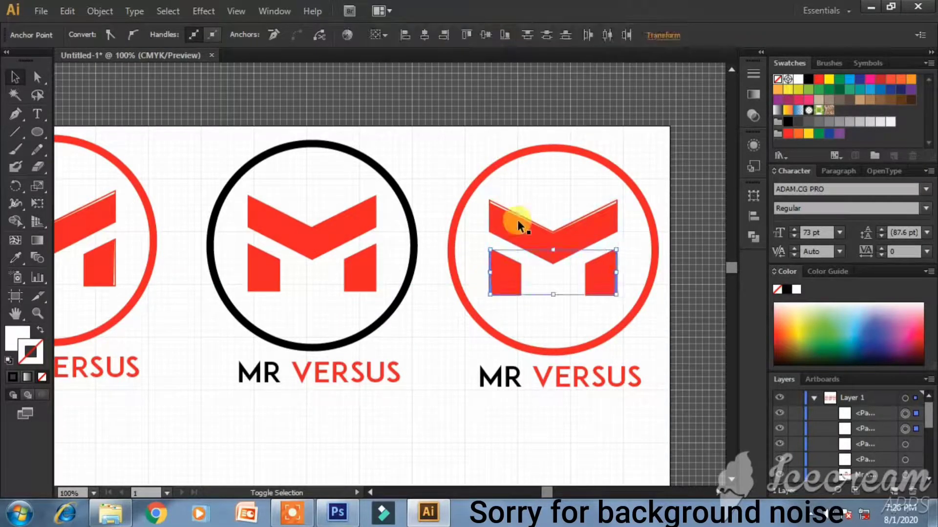
shift+click(516, 214)
shift+click(603, 217)
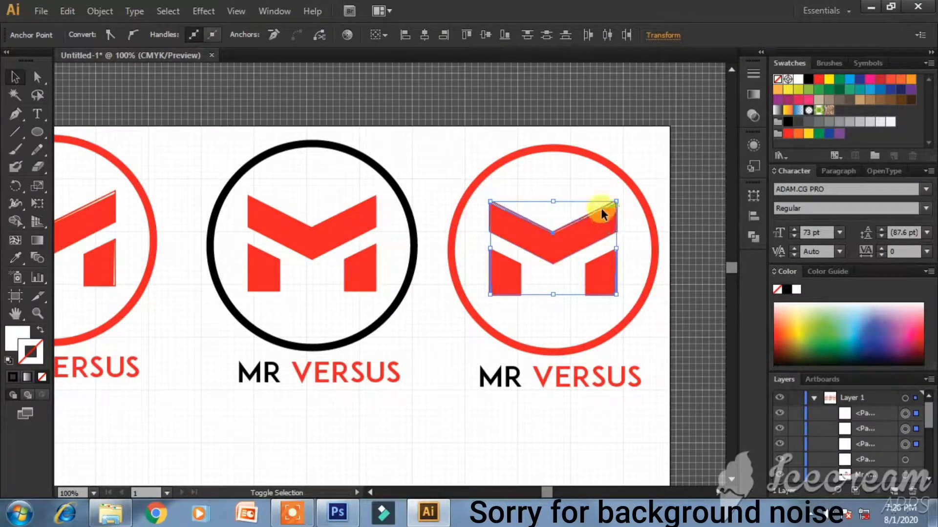
key(Delete)
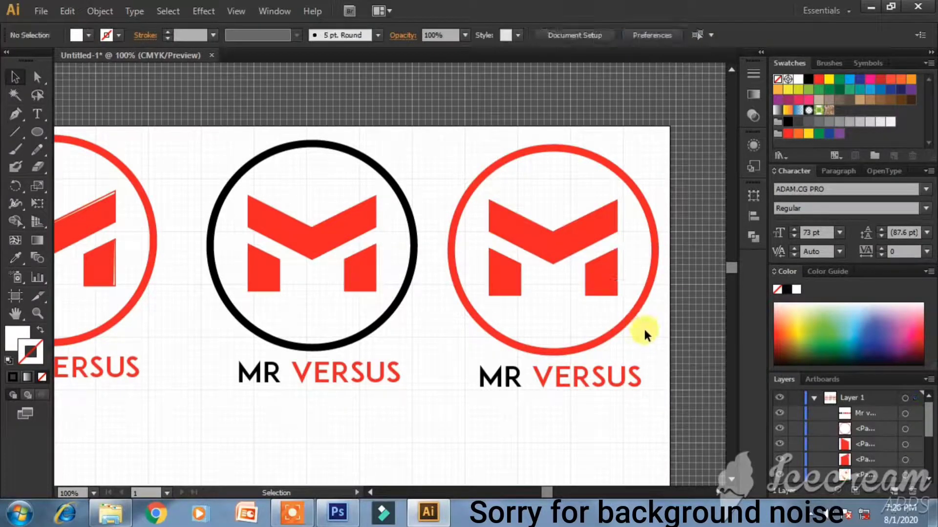
- Select the whole M, remove its outline and make the fill active
click(535, 246)
ctrl+click(611, 284)
shift+click(500, 286)
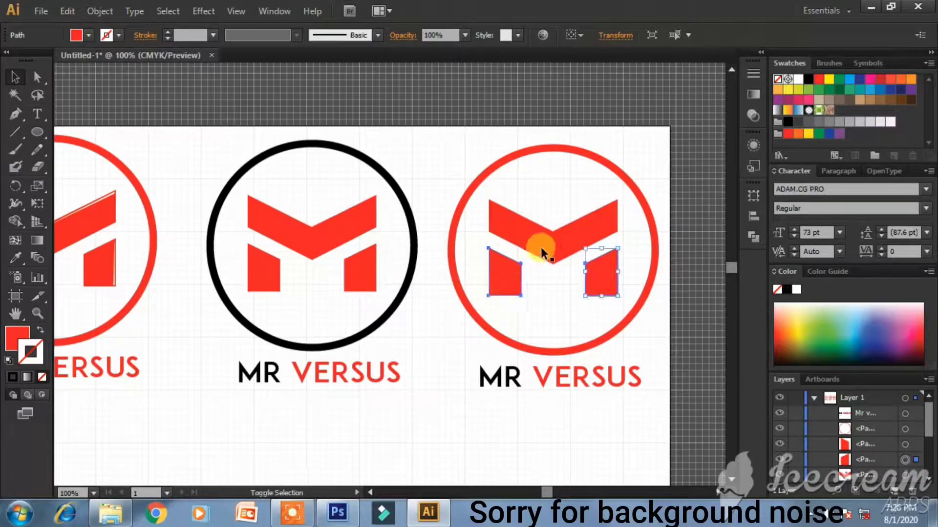
shift+click(538, 229)
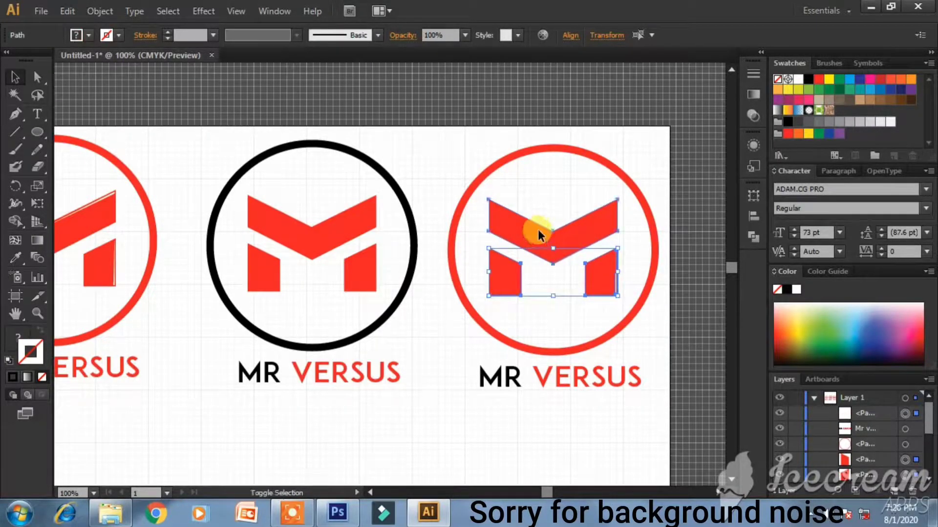
click(808, 79)
click(42, 377)
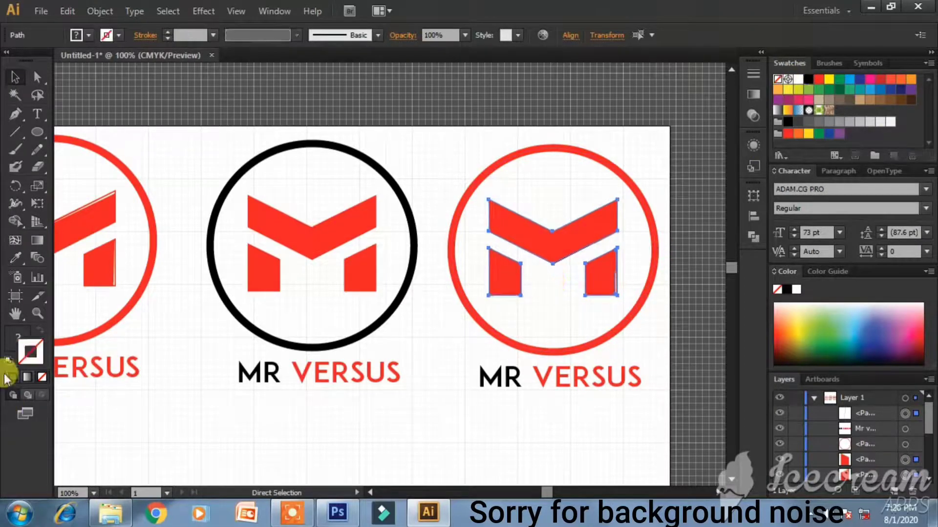
click(11, 347)
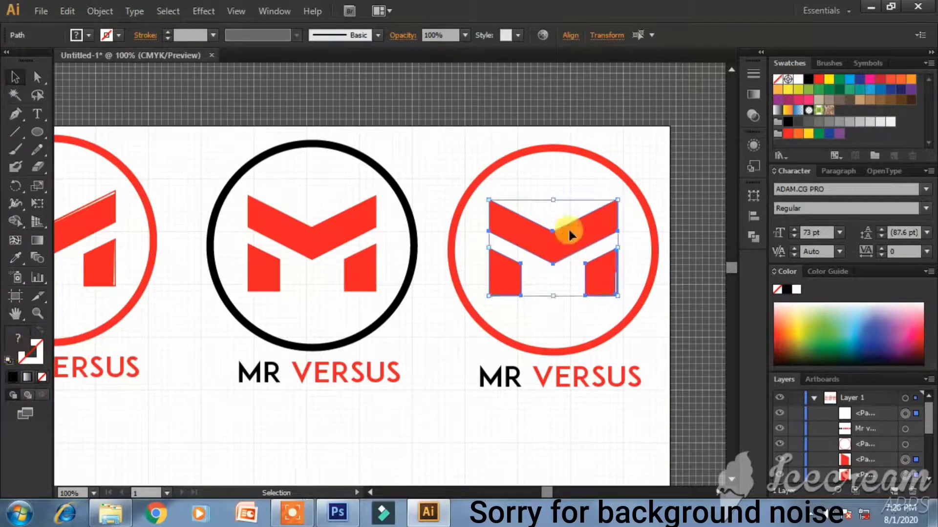
- Fill the M with #000000 and make the circle's outline black
double_click(13, 348)
drag(293, 330, 268, 352)
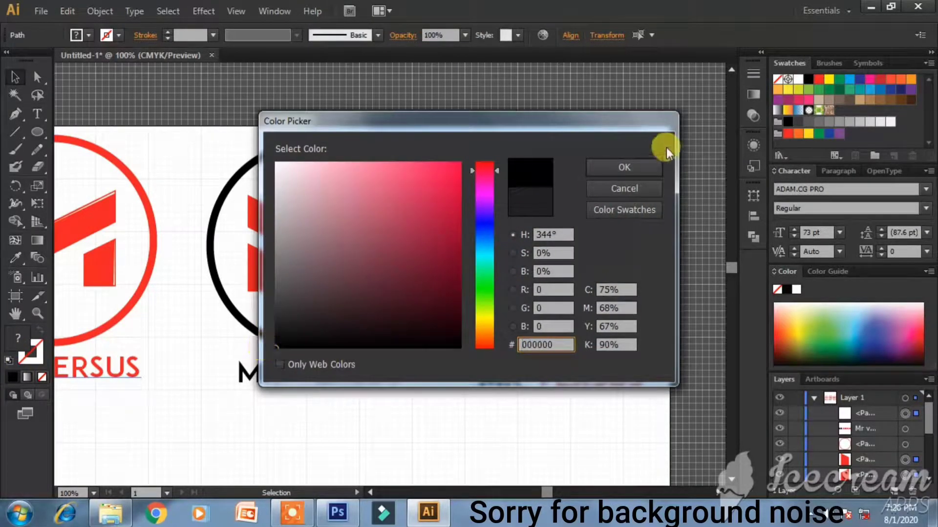
click(644, 161)
click(523, 407)
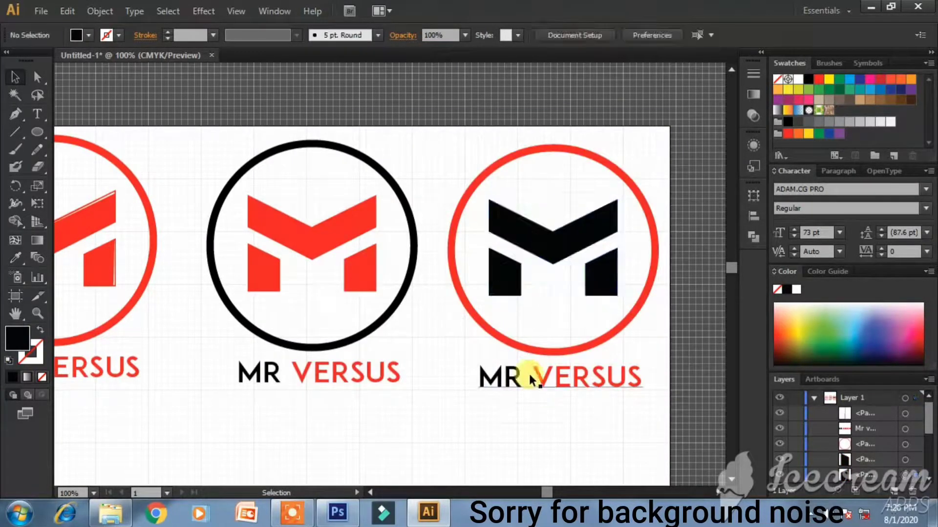
click(534, 351)
click(35, 356)
click(809, 78)
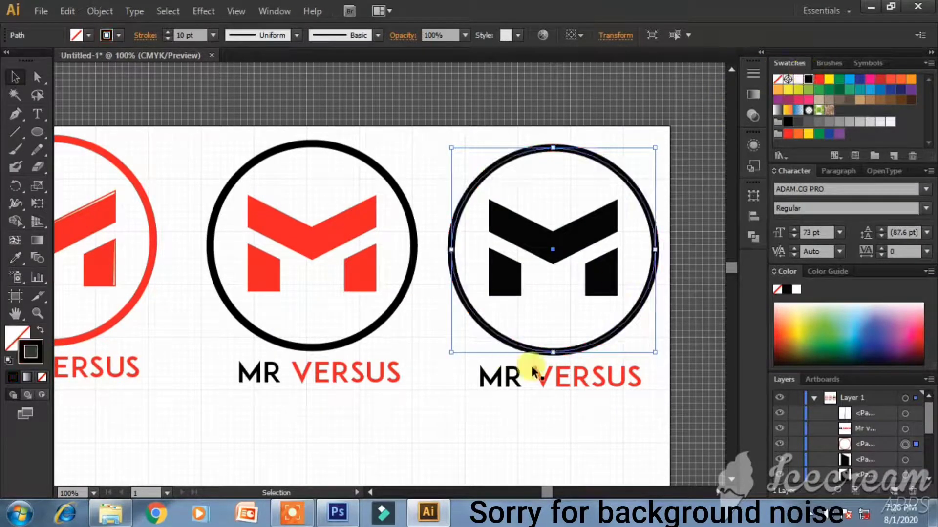
- Make all the MR VERSUS text black fill with no outline
click(540, 373)
double_click(541, 374)
key(ctrl+a)
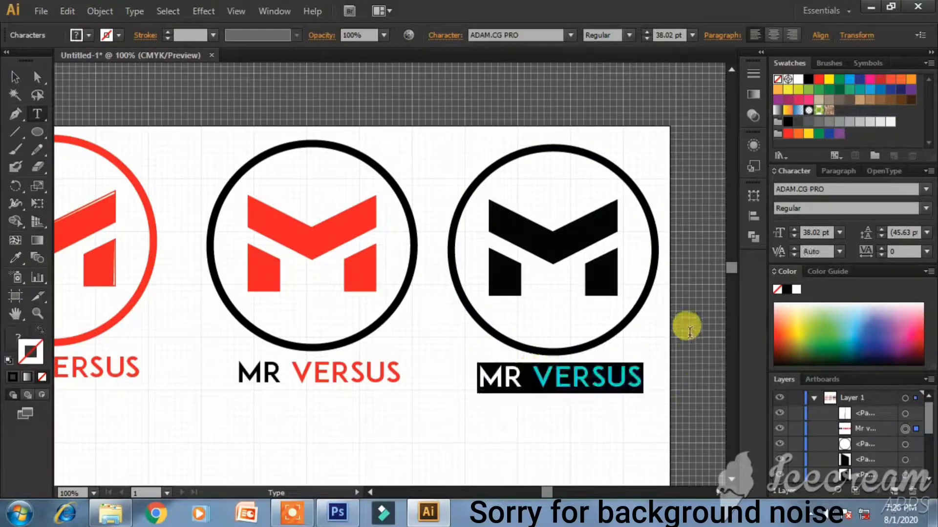
click(808, 79)
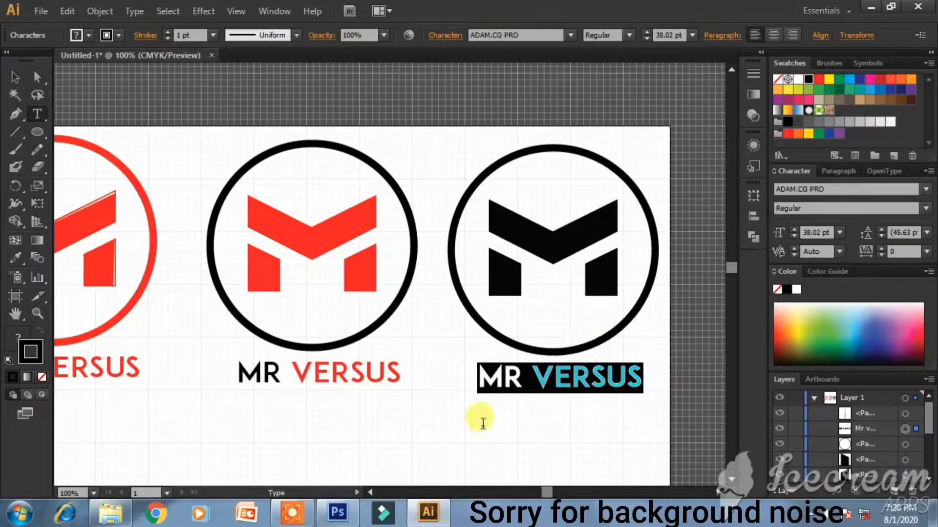
click(42, 377)
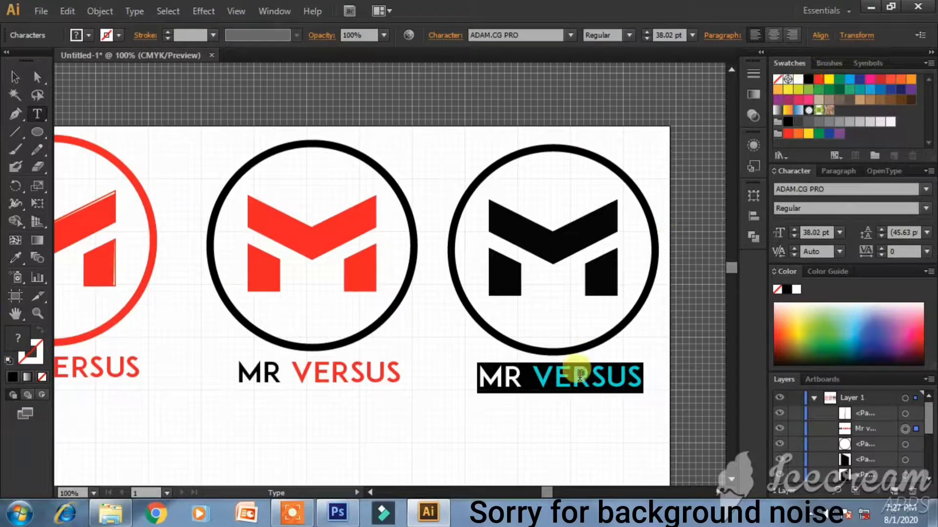
double_click(16, 337)
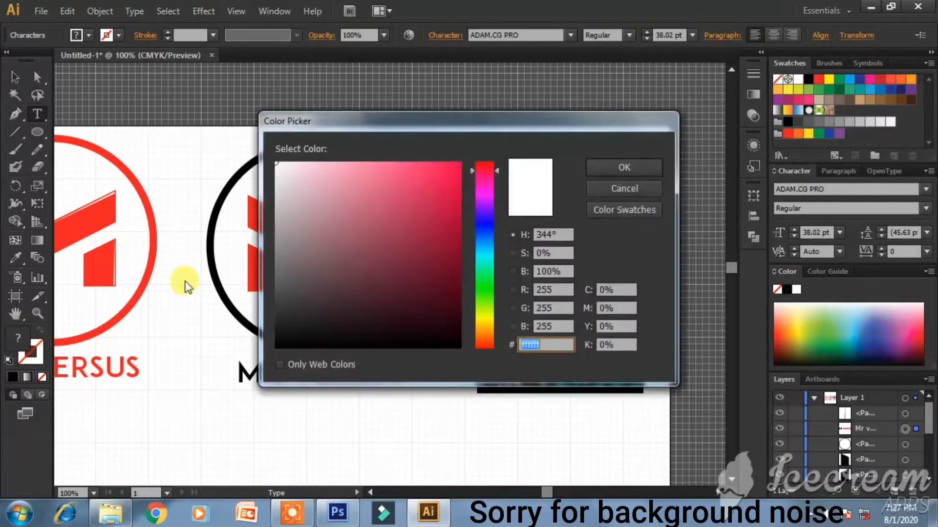
drag(335, 304, 272, 335)
key(Return)
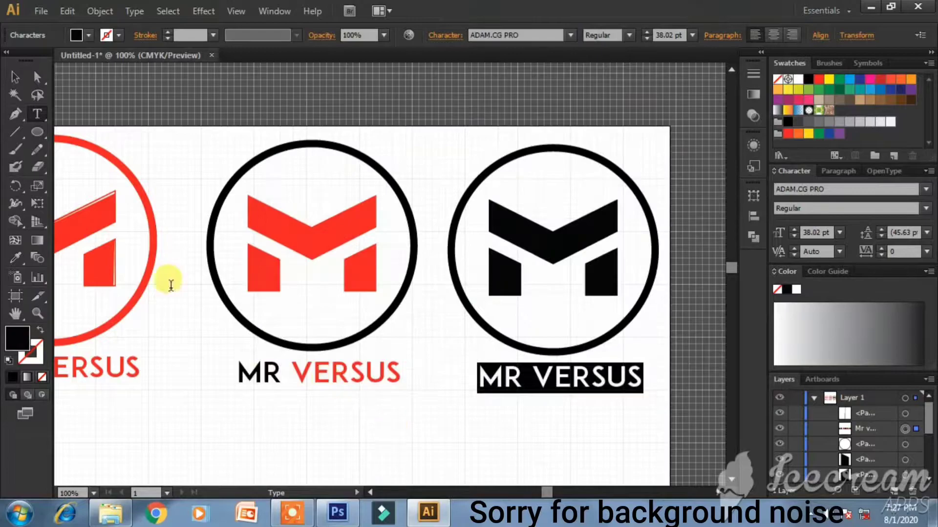
click(14, 77)
click(373, 94)
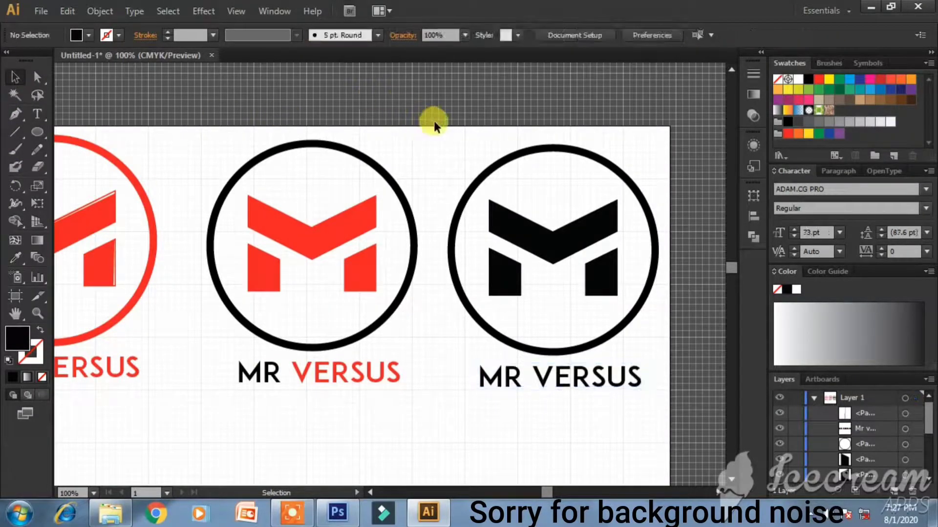
- Pull the Color panel out of the dock, cancelling the new colour group dialog
click(822, 272)
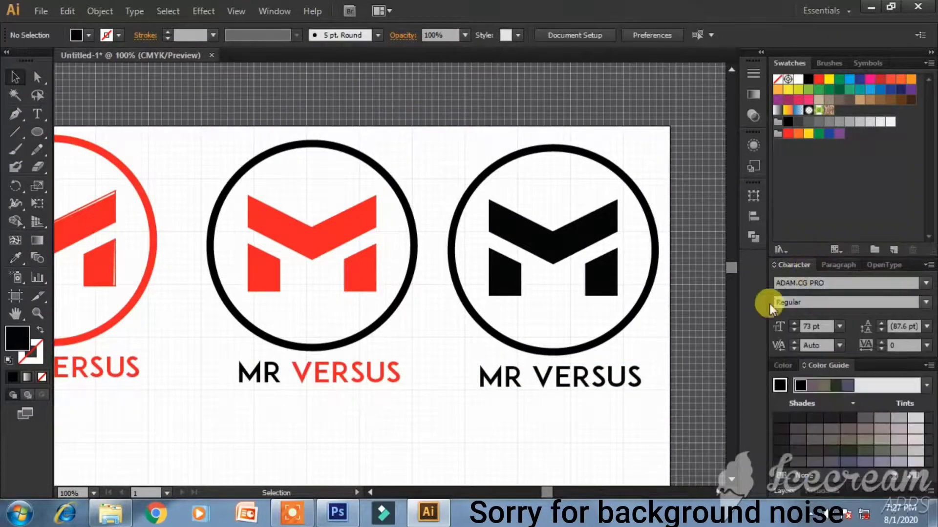
click(782, 365)
scroll(874, 352, down, 1)
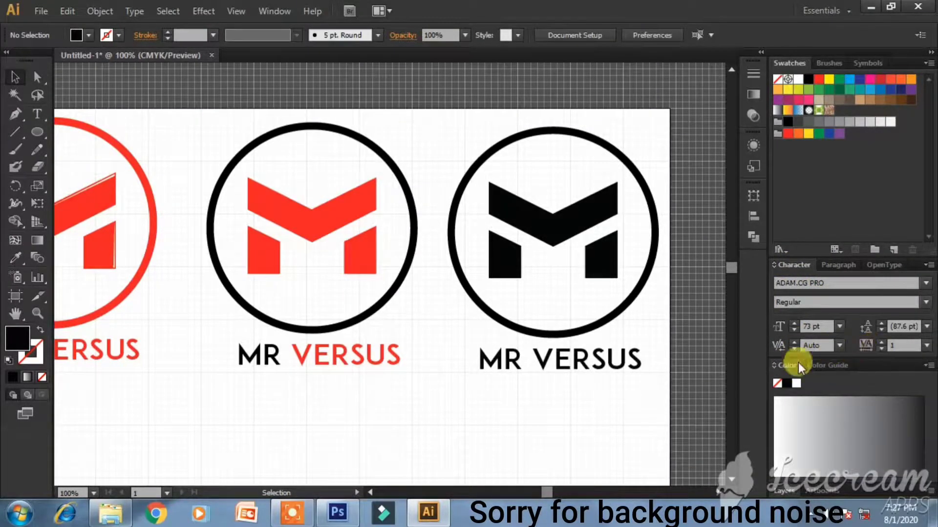
drag(880, 362, 754, 255)
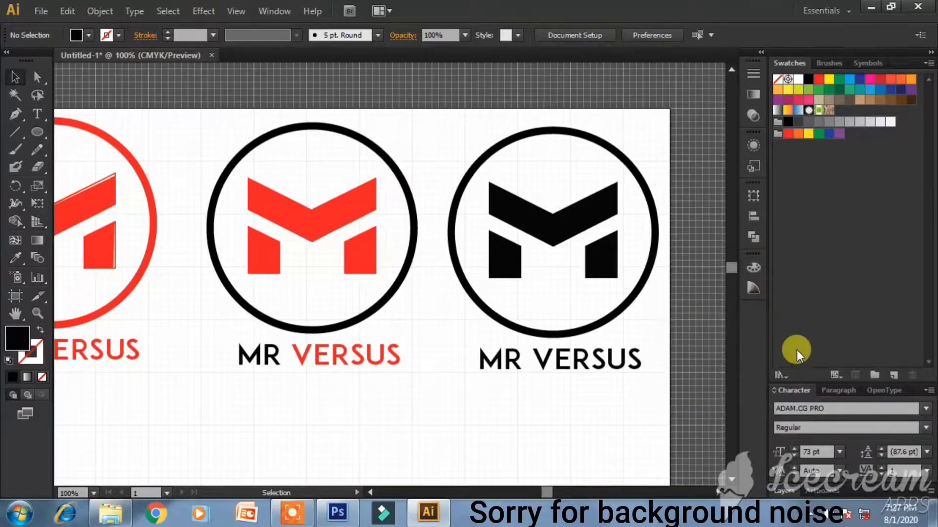
click(878, 379)
click(542, 272)
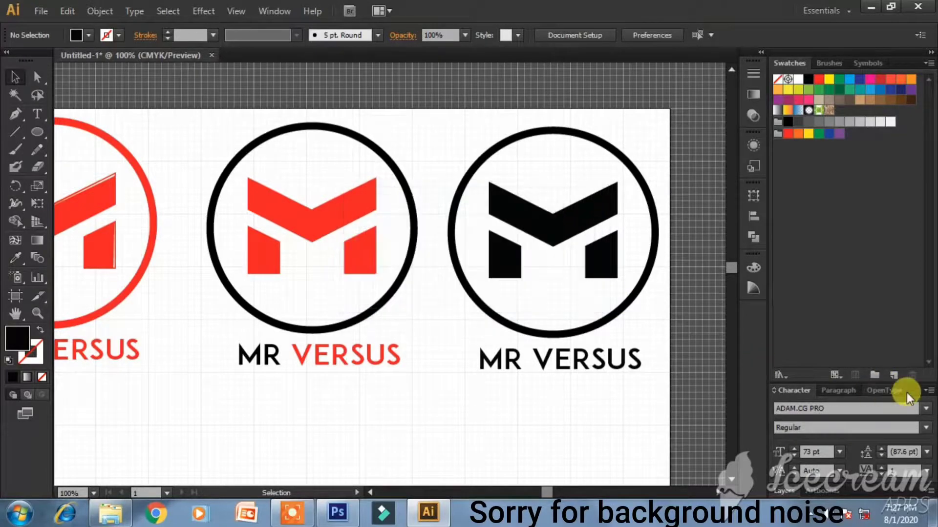
- Expand the Layers list and re-dock Swatches above the Character panel
scroll(906, 345, down, 1)
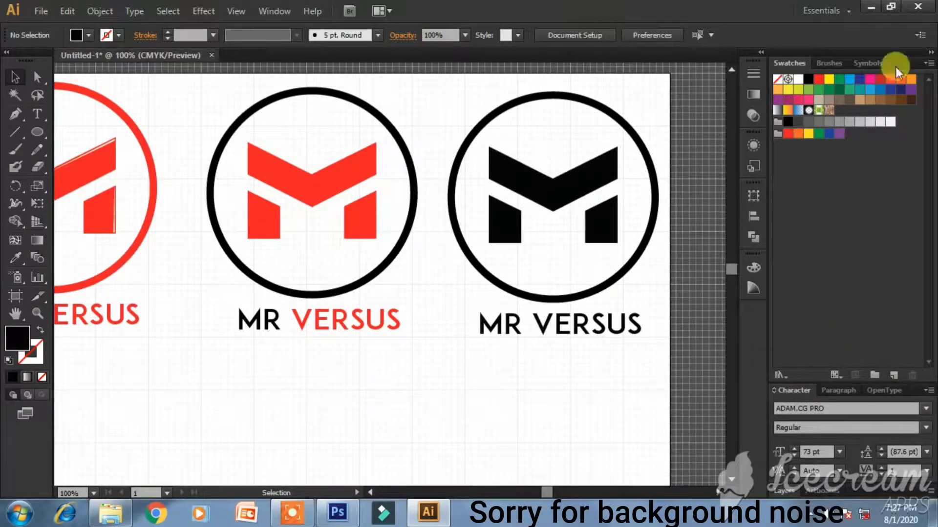
drag(898, 67, 631, 120)
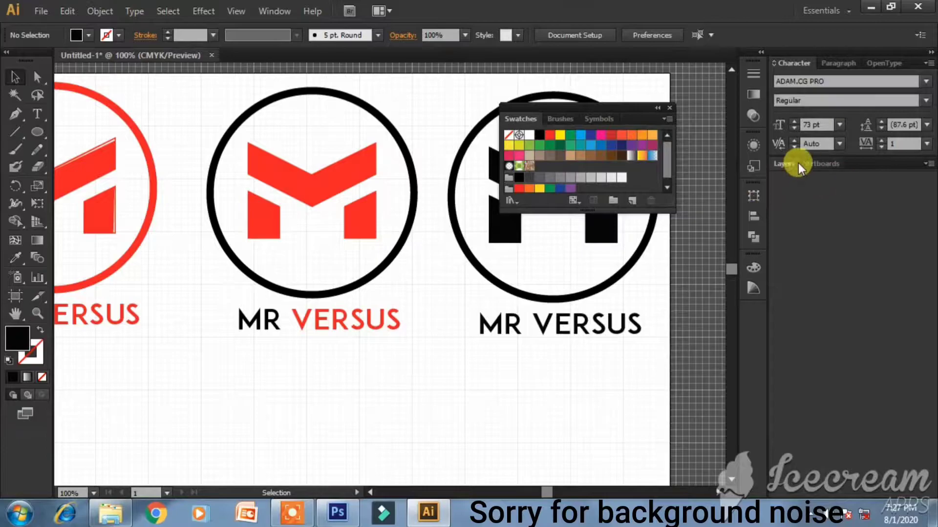
click(786, 165)
drag(619, 109, 871, 53)
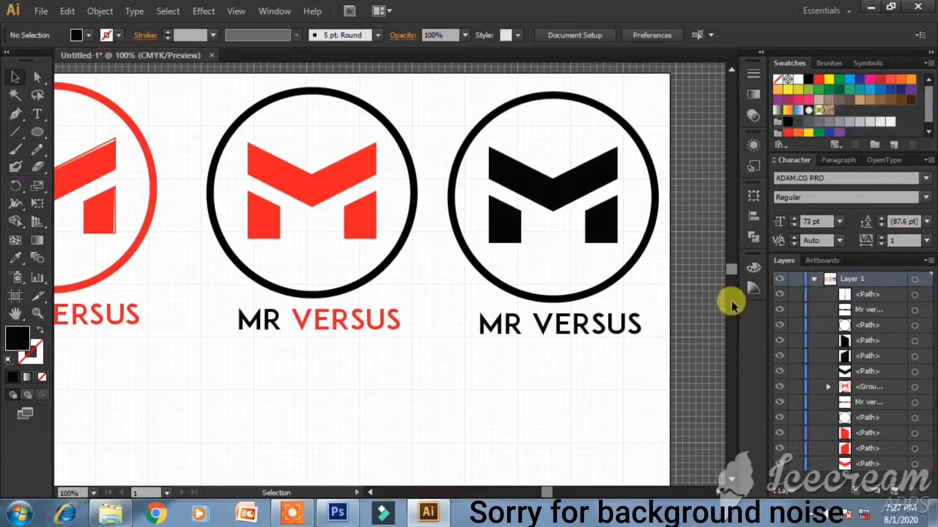
- Group the black logo's parts, then group the red-M logo's parts
drag(456, 95, 640, 340)
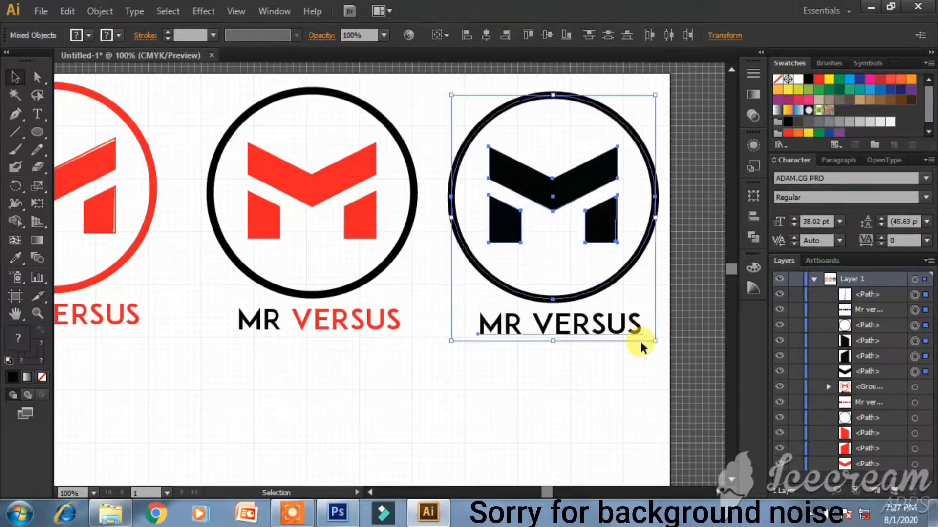
key(ctrl+g)
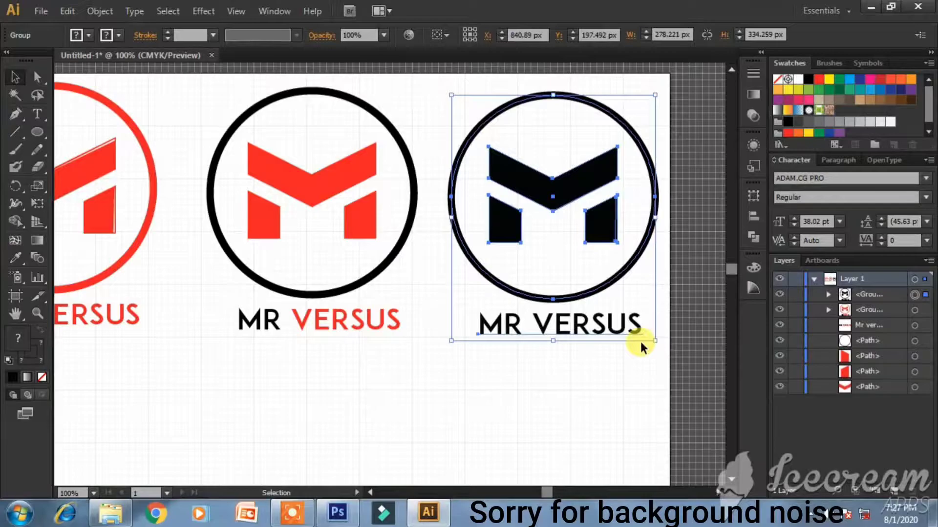
drag(209, 84, 404, 341)
key(a)
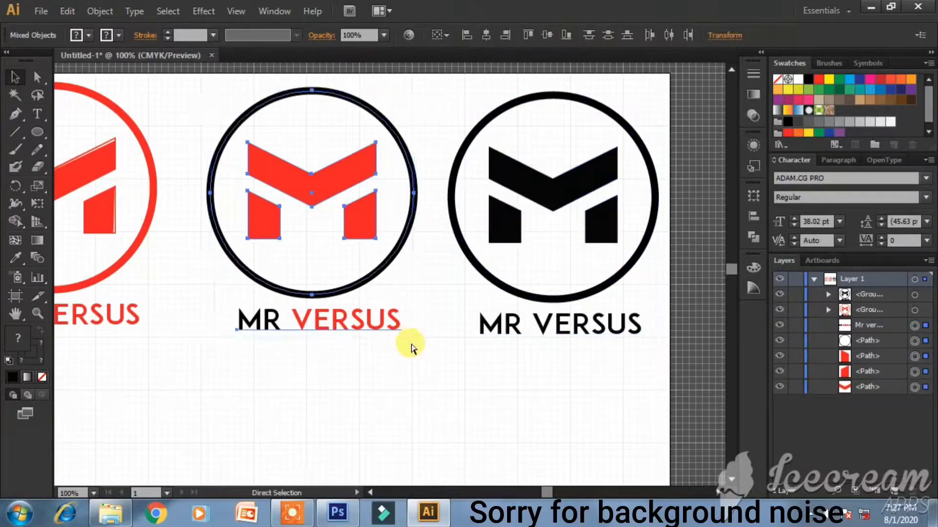
key(ctrl+g)
key(v)
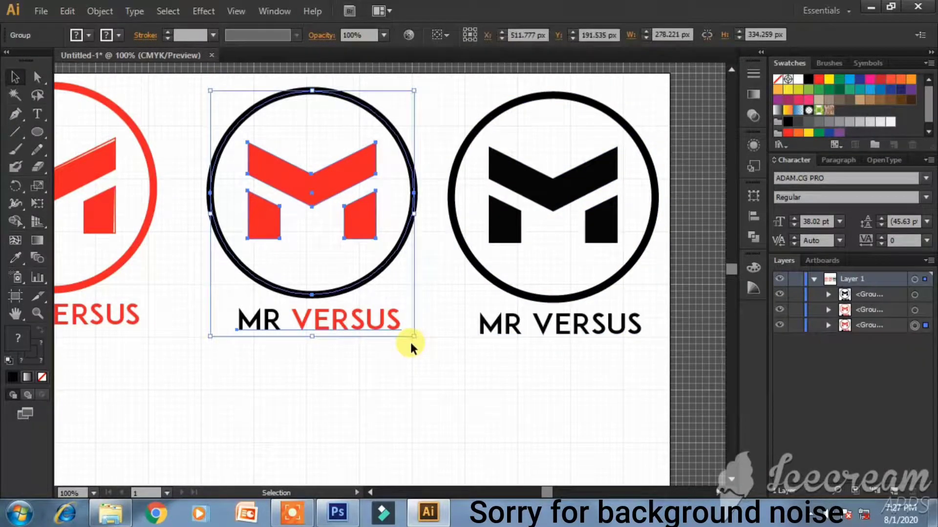
click(426, 383)
- At a zoomed-out view, scale the three logos down together and nudge them slightly lower
key(ctrl+minus)
key(ctrl+minus)
scroll(411, 377, down, 5)
scroll(315, 359, up, 4)
drag(142, 104, 494, 295)
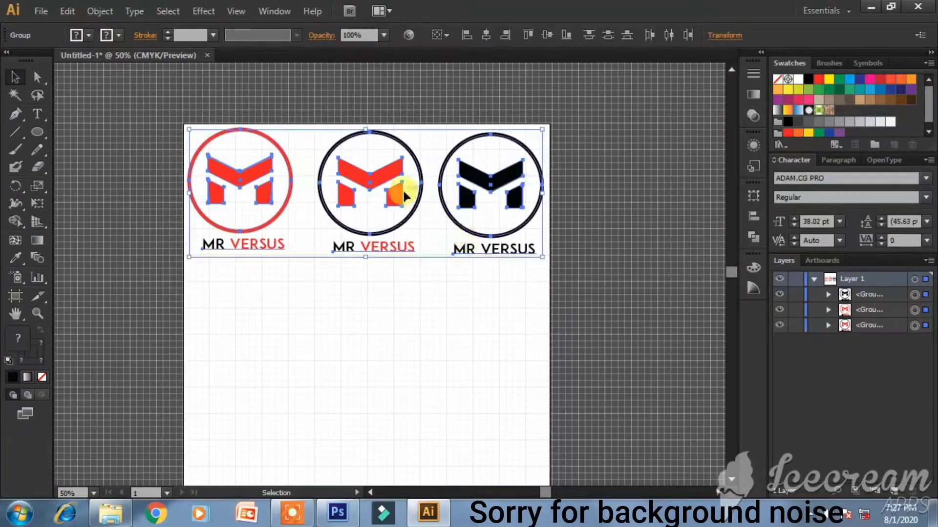
drag(540, 133, 519, 140)
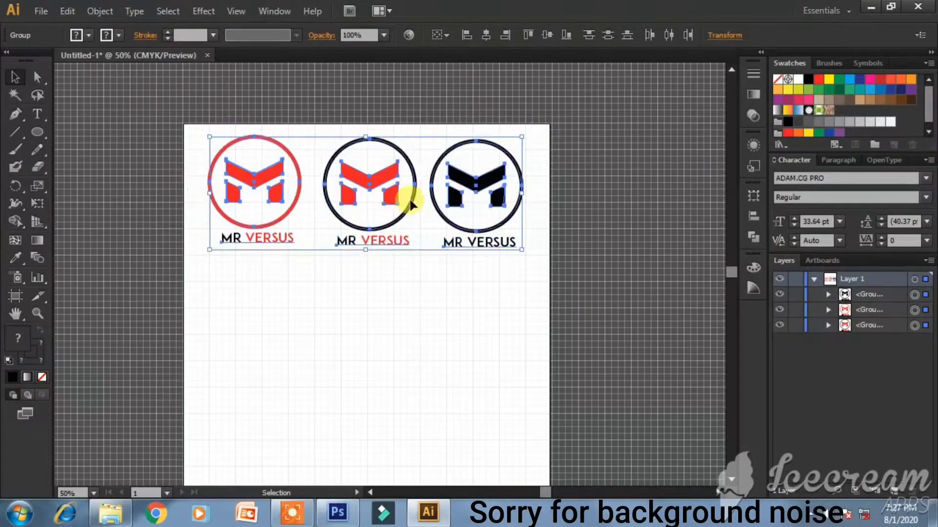
drag(379, 175, 379, 202)
click(651, 230)
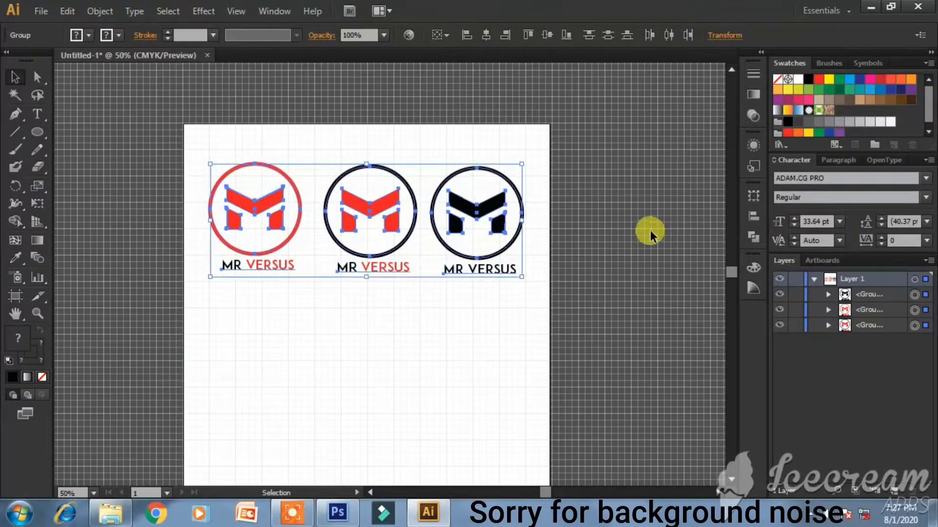
- Draw a test black rectangle over the artboard, then undo it
drag(36, 136, 70, 132)
scroll(158, 330, down, 1)
drag(162, 262, 489, 472)
key(ctrl+z)
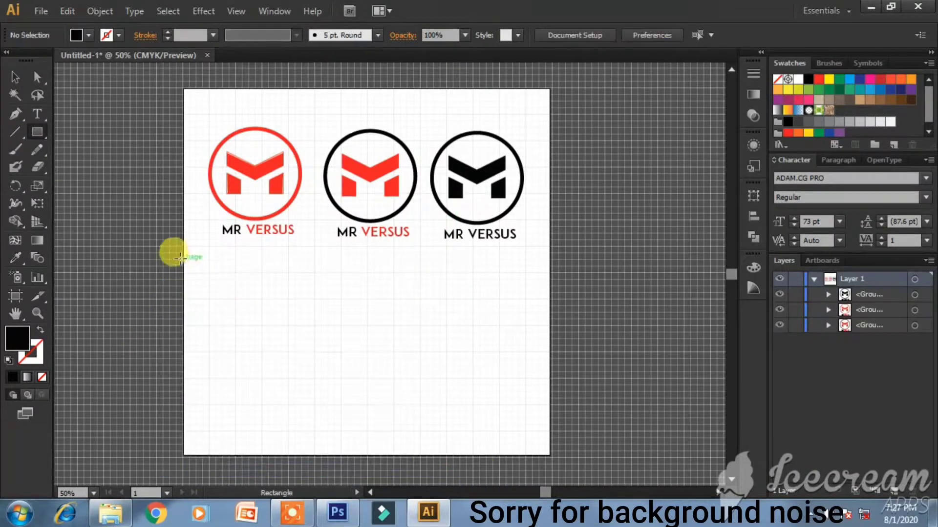
- Draw a black rectangle across the lower half of the artboard and lock it in Layers
drag(183, 255, 548, 452)
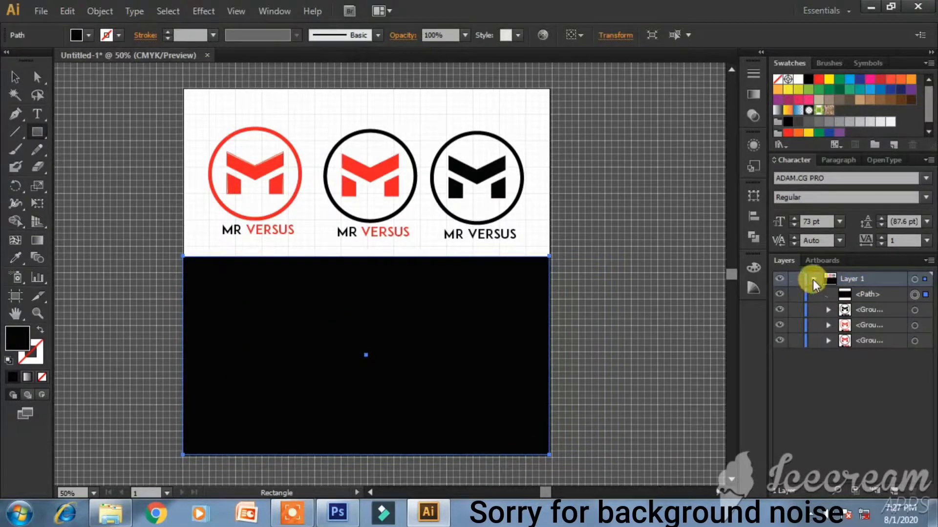
click(795, 294)
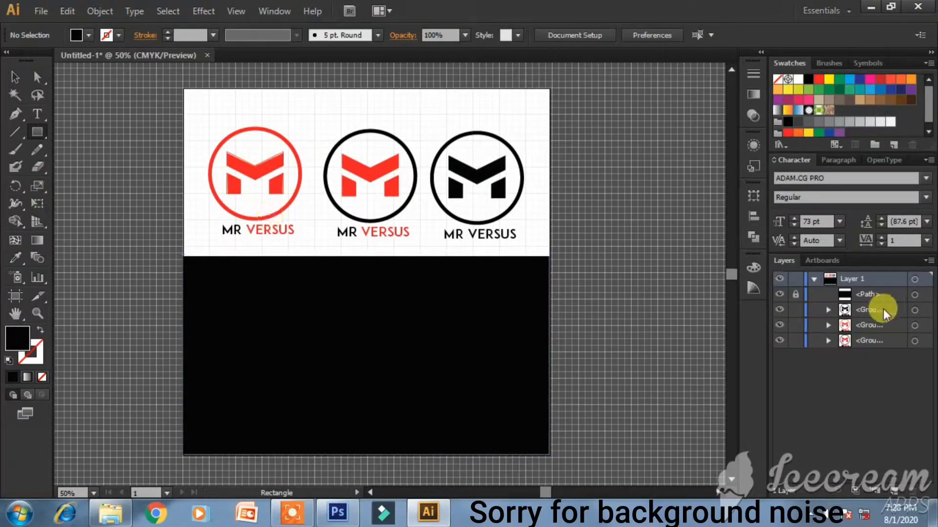
click(12, 76)
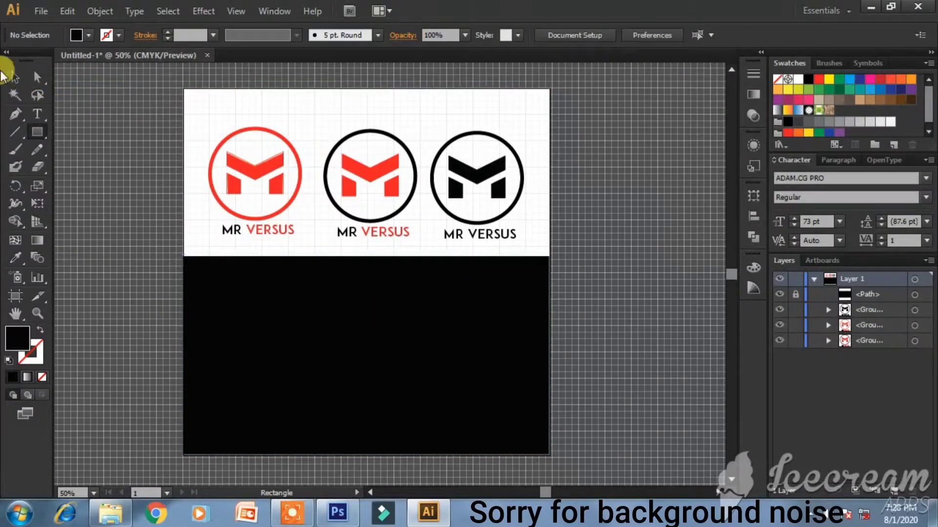
- Alt-drag copies of the three logos onto the black band, then move the band beneath them in Layers
drag(209, 125, 527, 239)
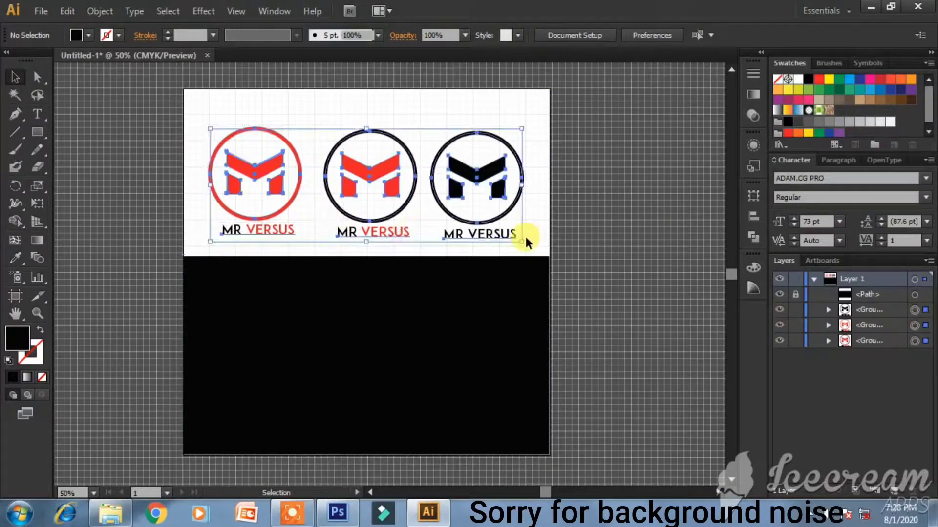
drag(473, 321, 489, 347)
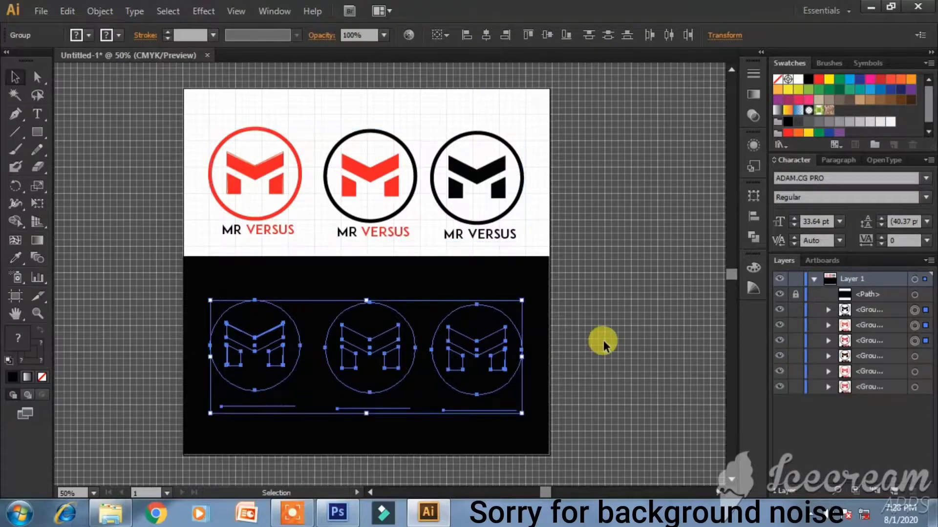
click(603, 339)
drag(865, 295, 866, 344)
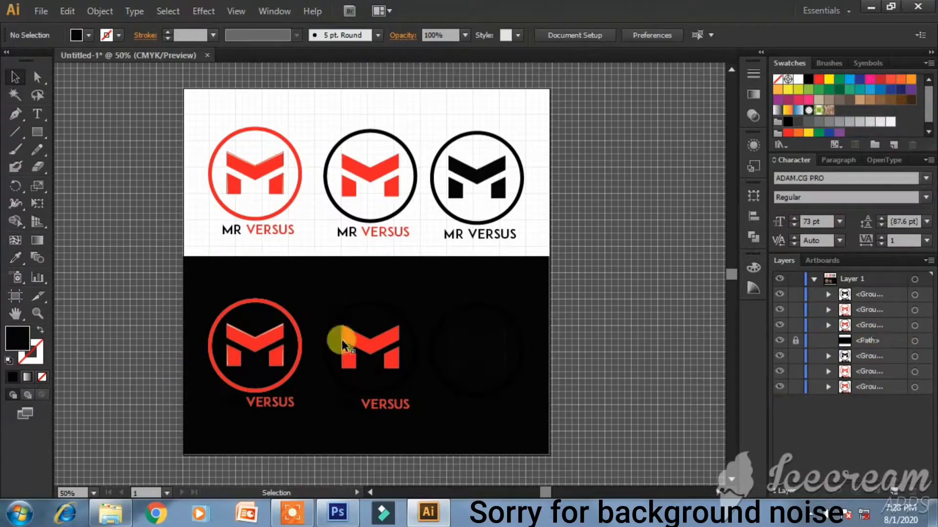
- Fill the third logo copy on the band white and ungroup it
drag(428, 282, 523, 418)
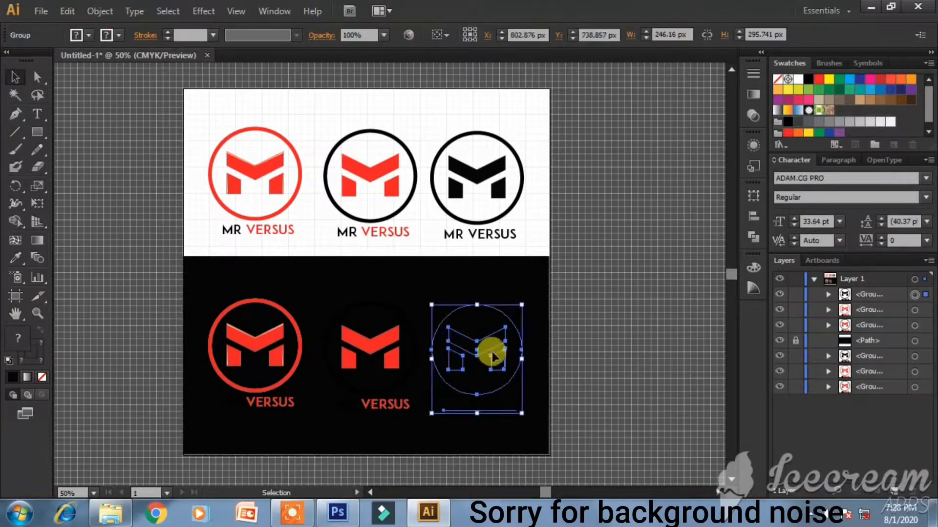
click(798, 79)
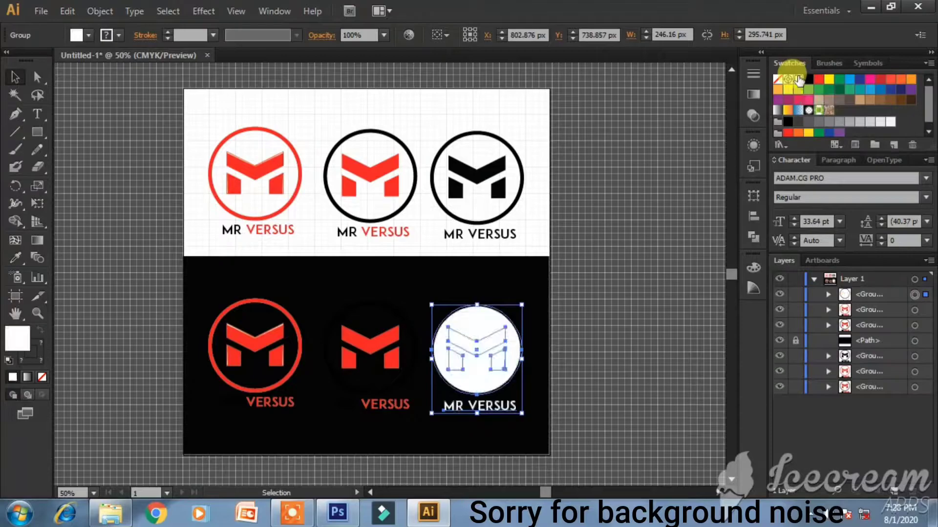
click(554, 335)
right_click(503, 326)
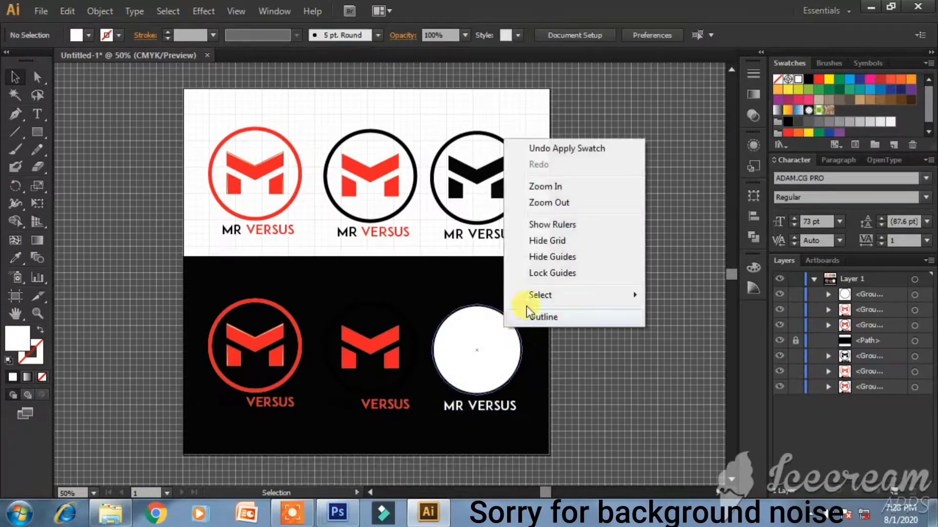
click(449, 360)
click(491, 328)
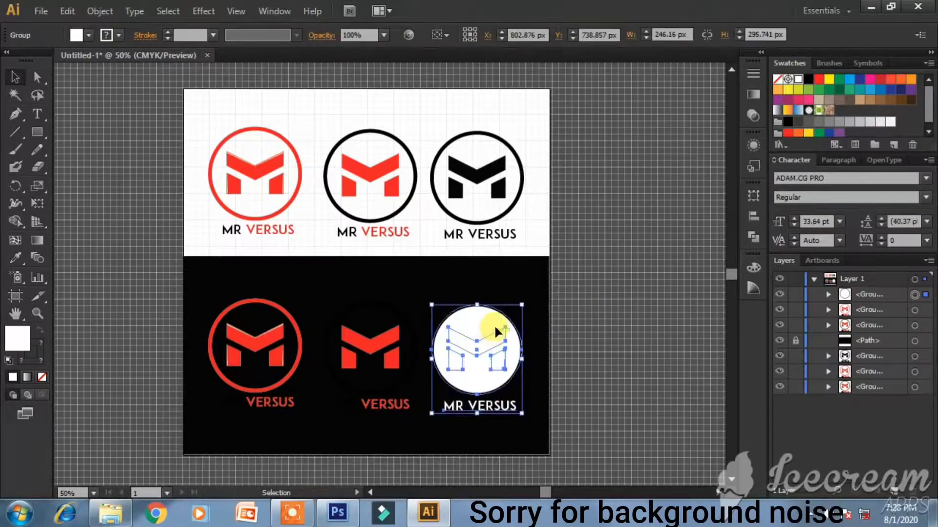
right_click(497, 327)
click(559, 421)
- Select the ungrouped circle and M paths and look at their right-click commands
drag(425, 291, 492, 372)
right_click(487, 358)
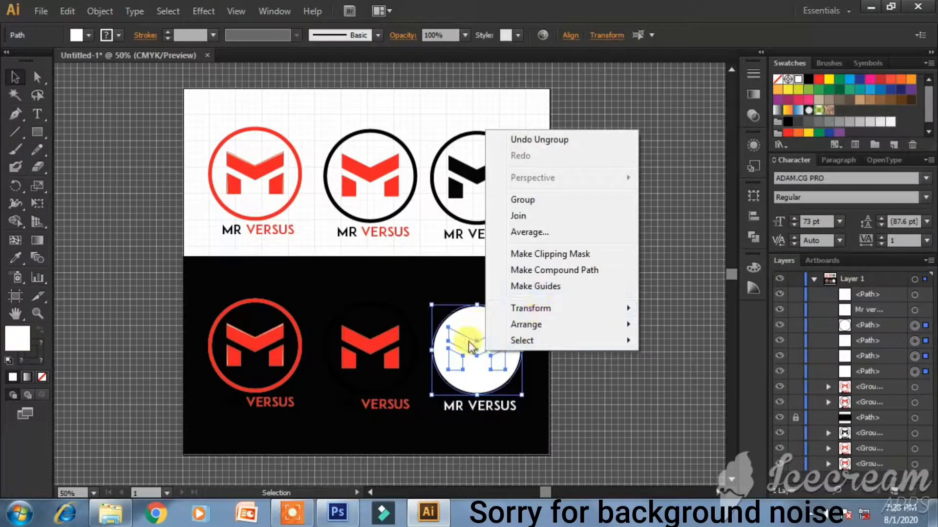
right_click(469, 326)
drag(433, 278, 513, 380)
right_click(481, 328)
click(626, 350)
right_click(467, 343)
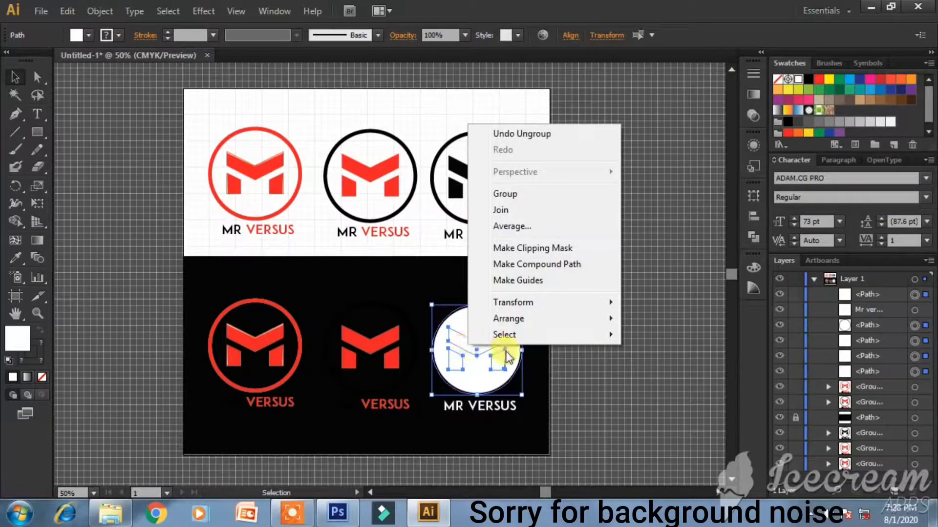
click(503, 374)
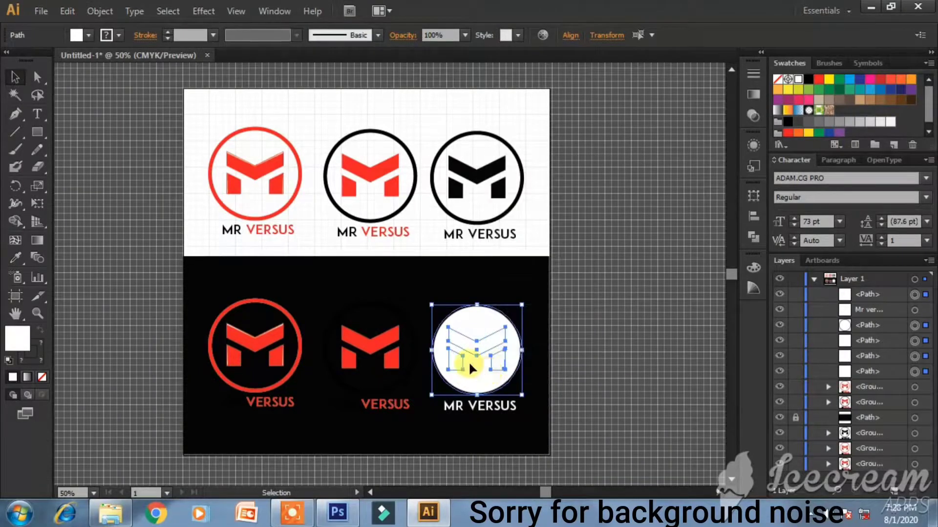
- Undo the white fill and ungroup, then try ungrouping the third copy again and undo it
key(ctrl+z)
key(ctrl+z)
key(v)
right_click(481, 351)
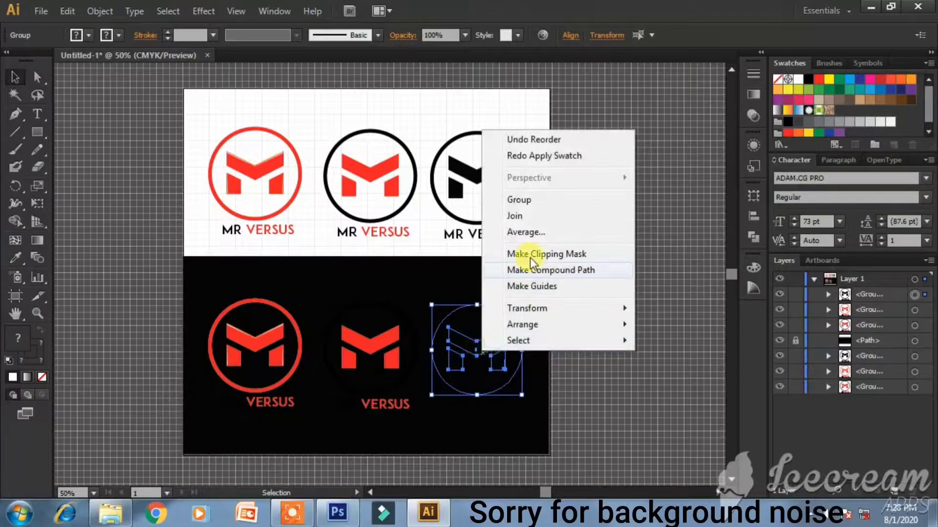
click(611, 383)
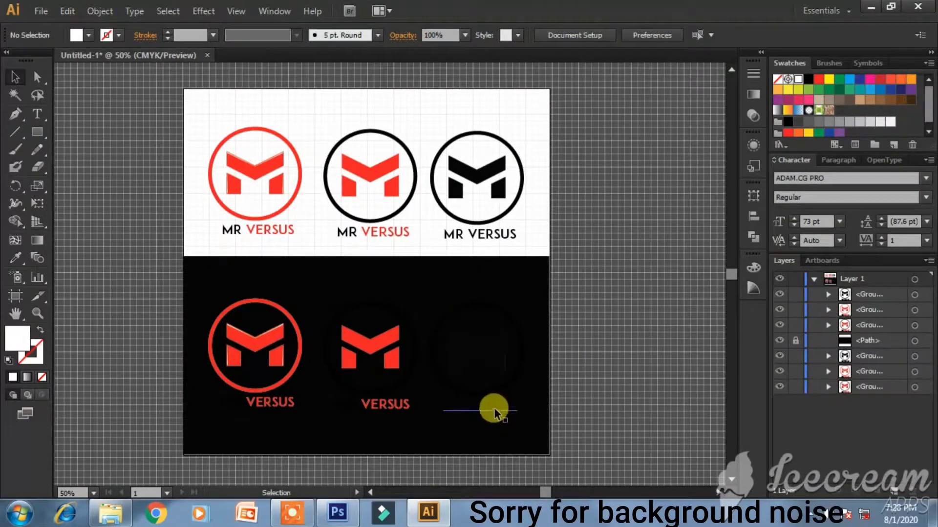
click(493, 407)
right_click(489, 399)
click(530, 335)
click(564, 369)
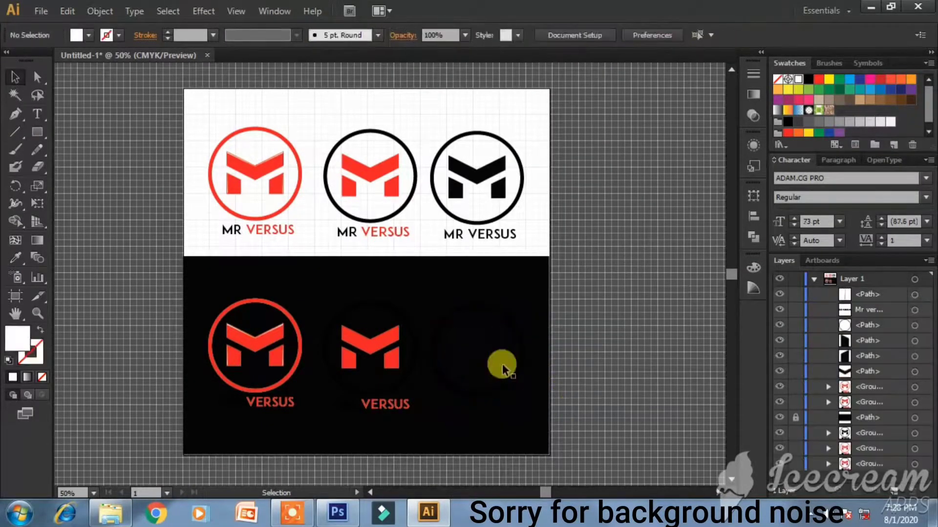
key(ctrl+z)
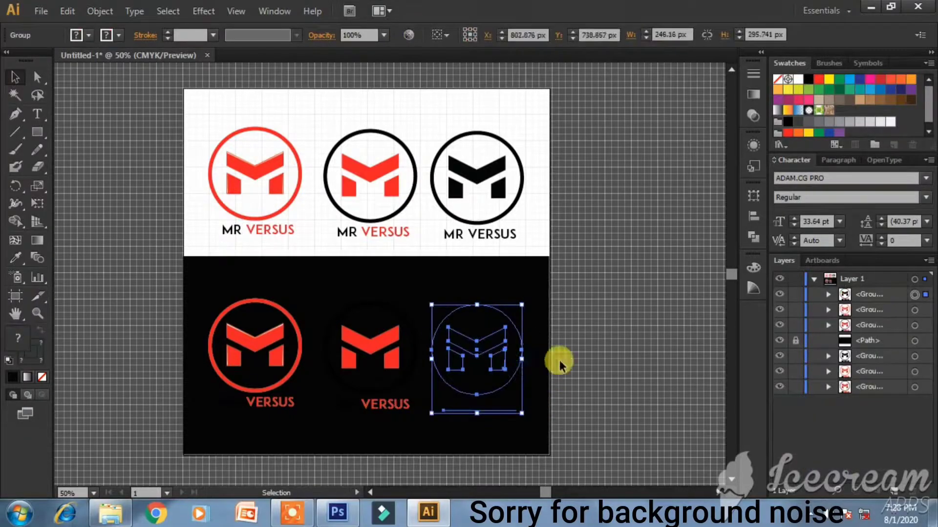
click(559, 361)
- Ungroup the third logo copy so its circle, M and caption are separate paths
click(519, 342)
right_click(517, 348)
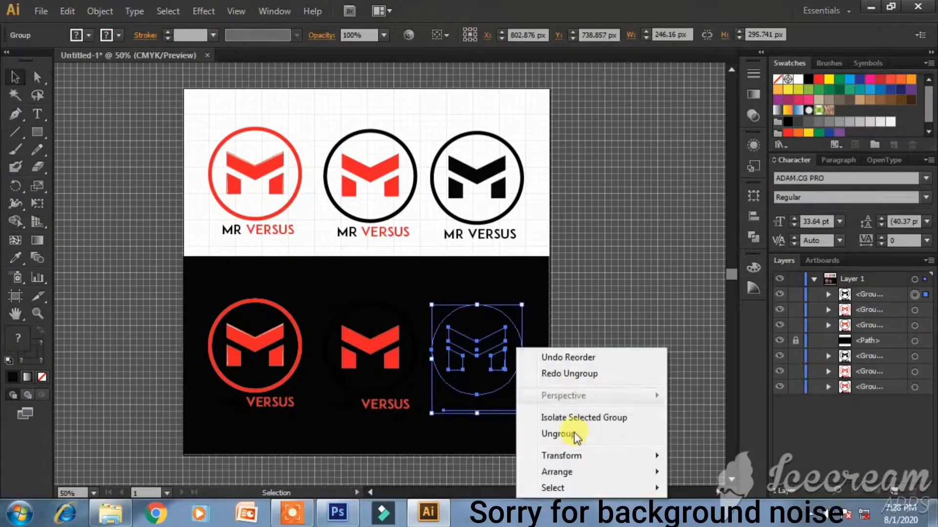
click(567, 433)
click(567, 338)
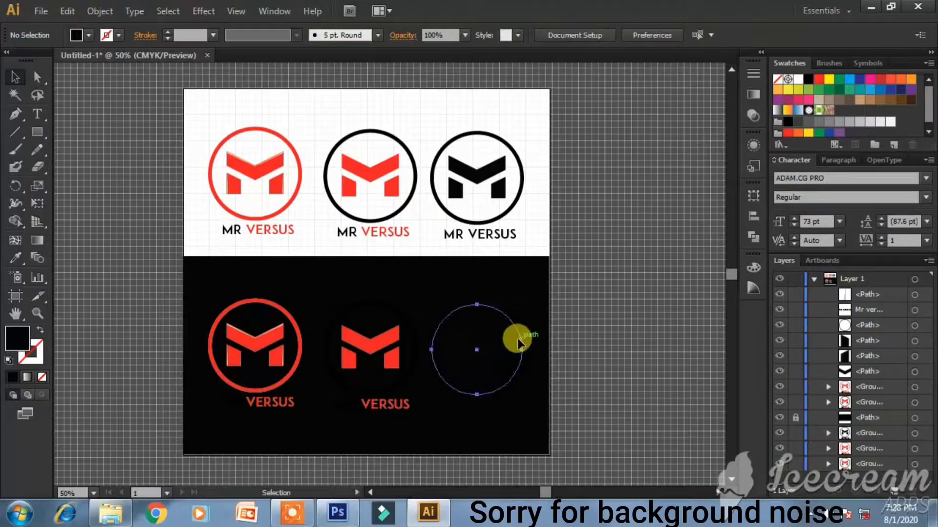
- Make the third logo's circle outline white
click(520, 342)
click(40, 363)
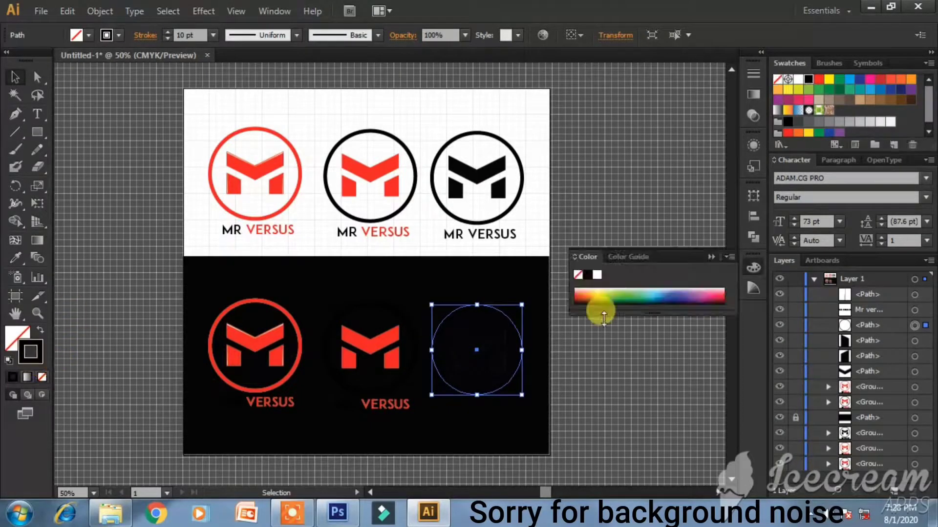
click(711, 255)
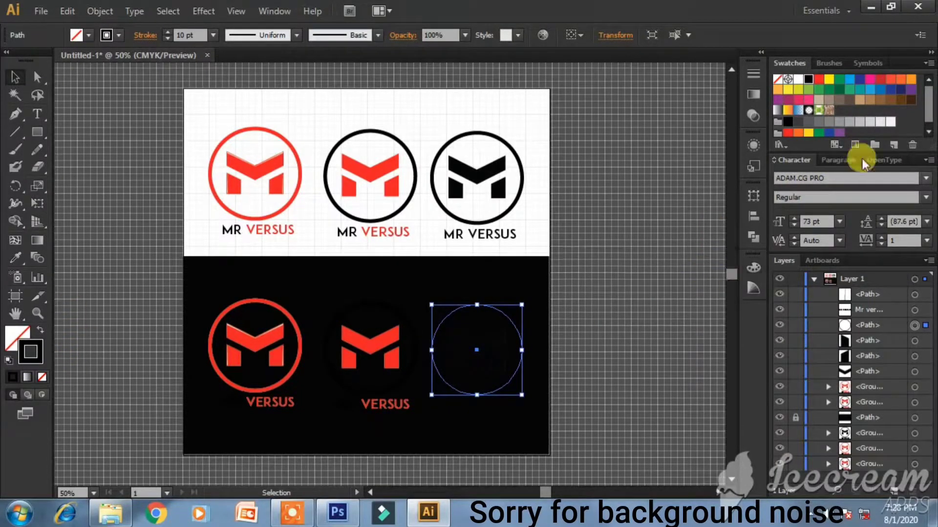
click(799, 81)
- Give the three M shapes a white fill with no outline
click(489, 353)
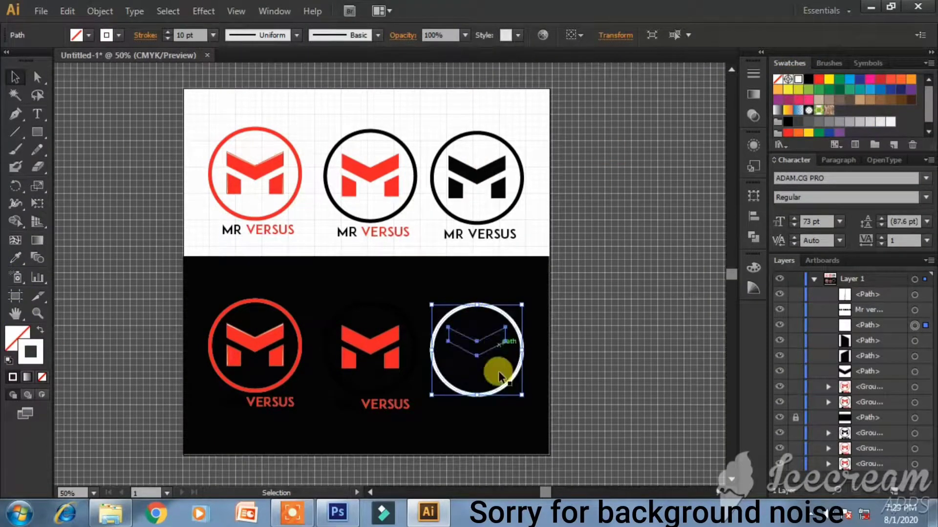
shift+click(500, 368)
shift+click(459, 362)
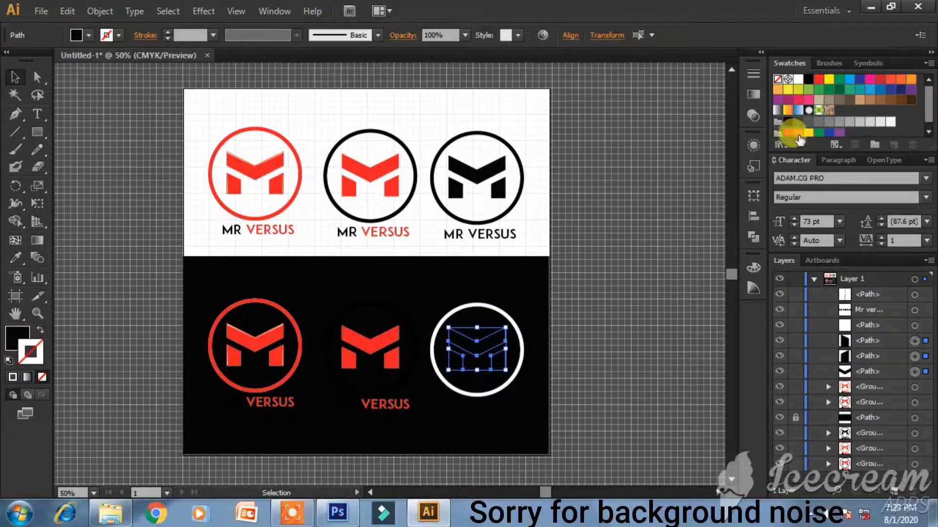
click(798, 79)
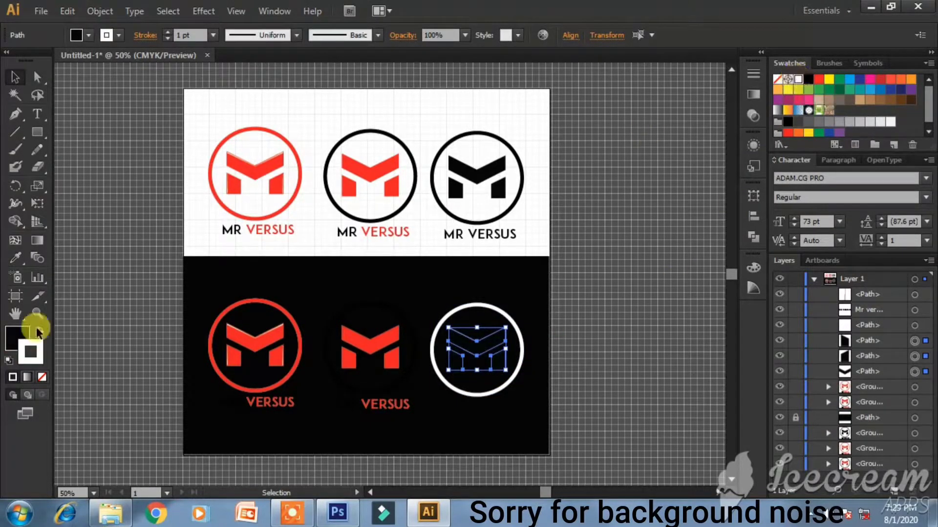
click(43, 380)
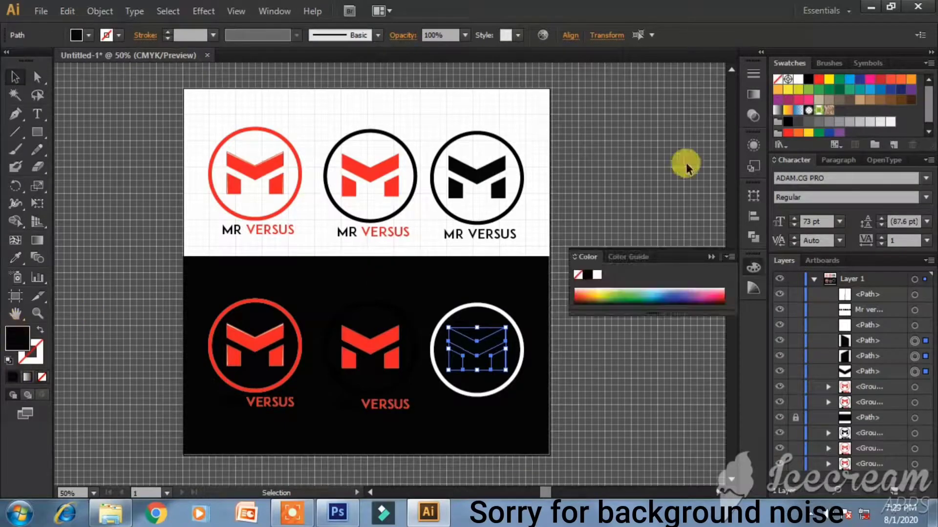
click(597, 275)
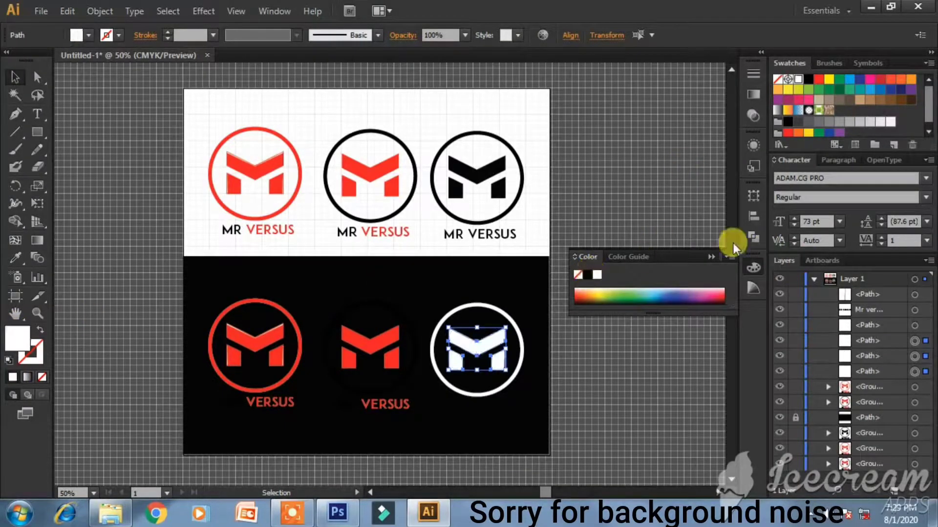
- Set the MR VERSUS caption's fill to white through the colour picker
click(711, 258)
click(505, 405)
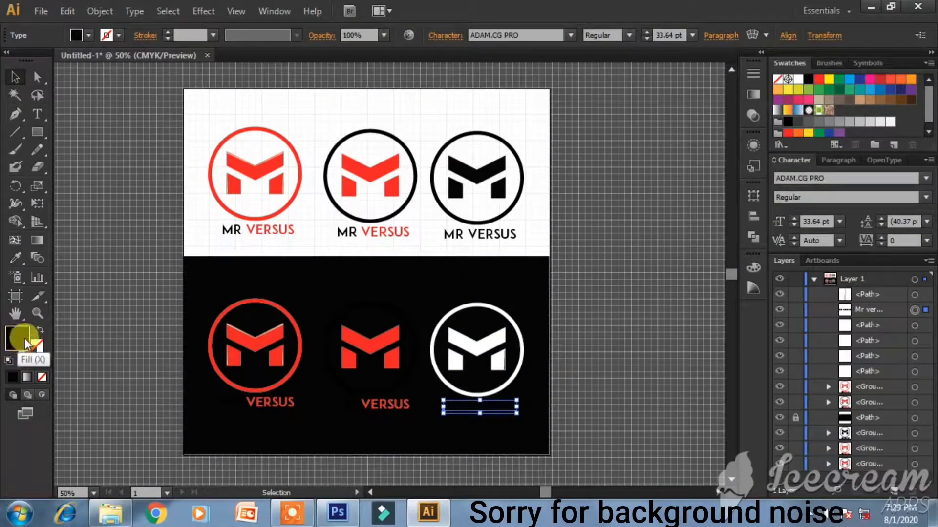
double_click(25, 341)
click(275, 163)
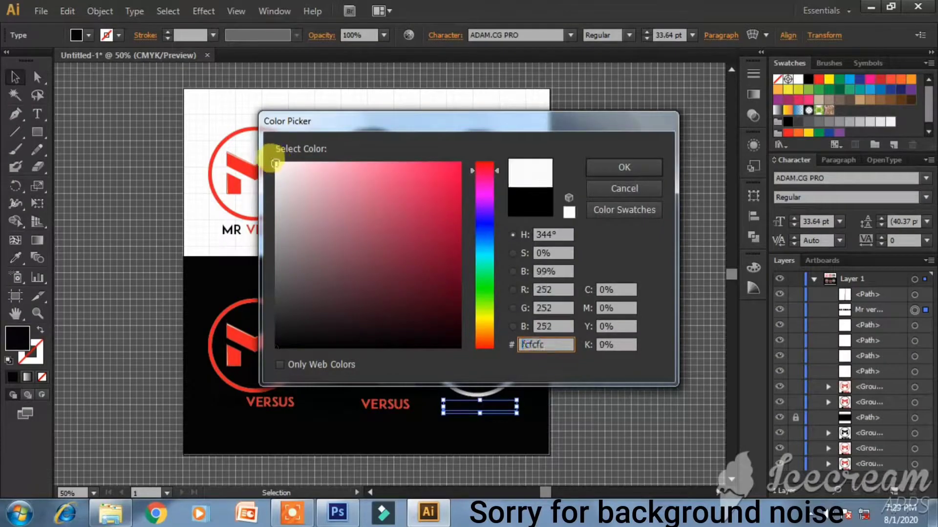
key(Return)
click(590, 385)
- In the middle bottom logo, highlight just the MR letters and fill them white
double_click(356, 403)
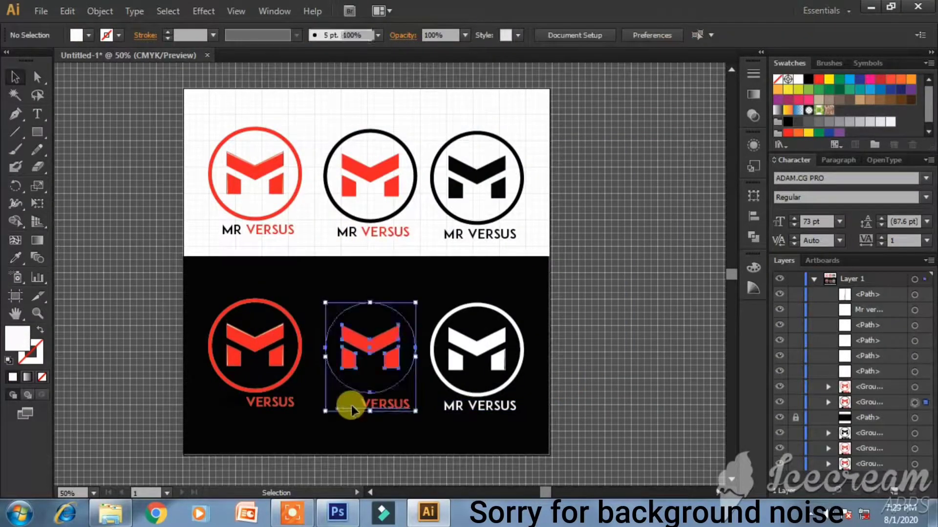
click(357, 403)
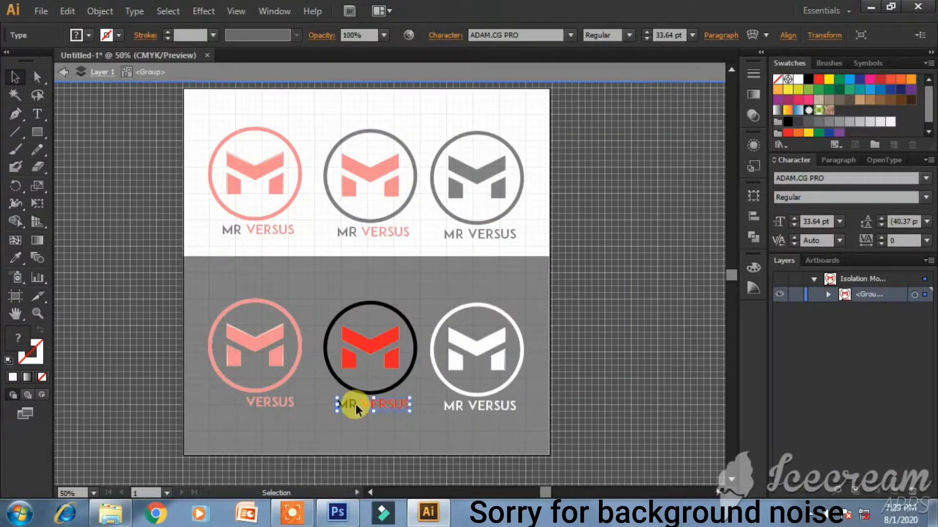
double_click(355, 403)
key(ctrl+a)
drag(330, 403, 275, 413)
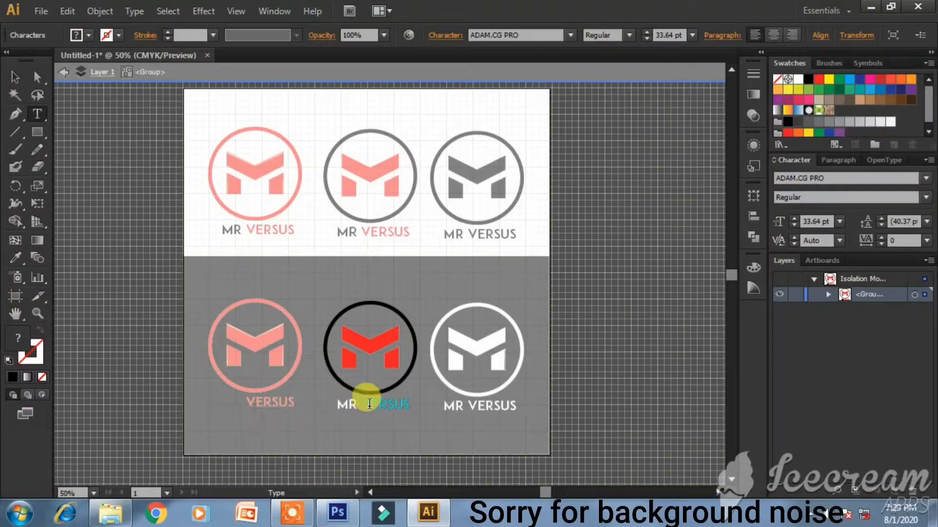
drag(357, 406, 327, 397)
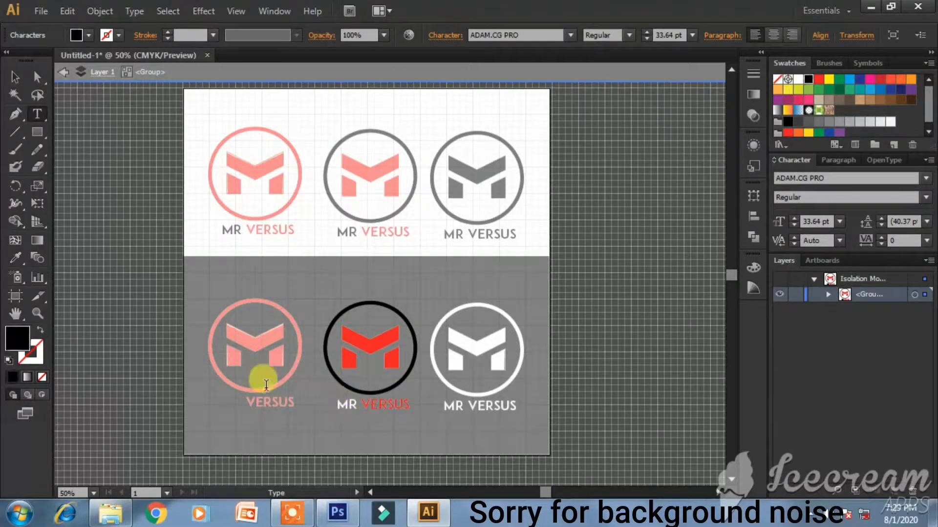
double_click(26, 341)
drag(274, 178, 268, 151)
key(Return)
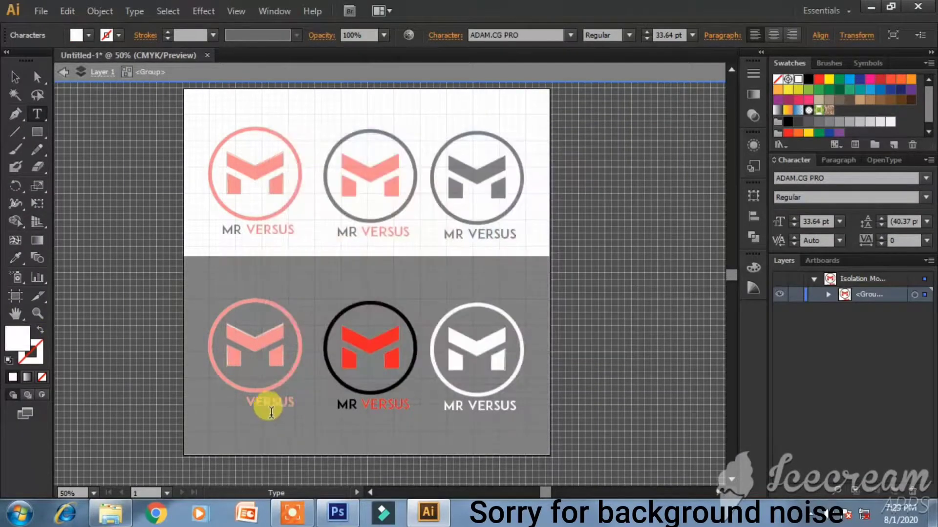
- Make the middle logo's circle outline white, then leave isolation mode
click(241, 399)
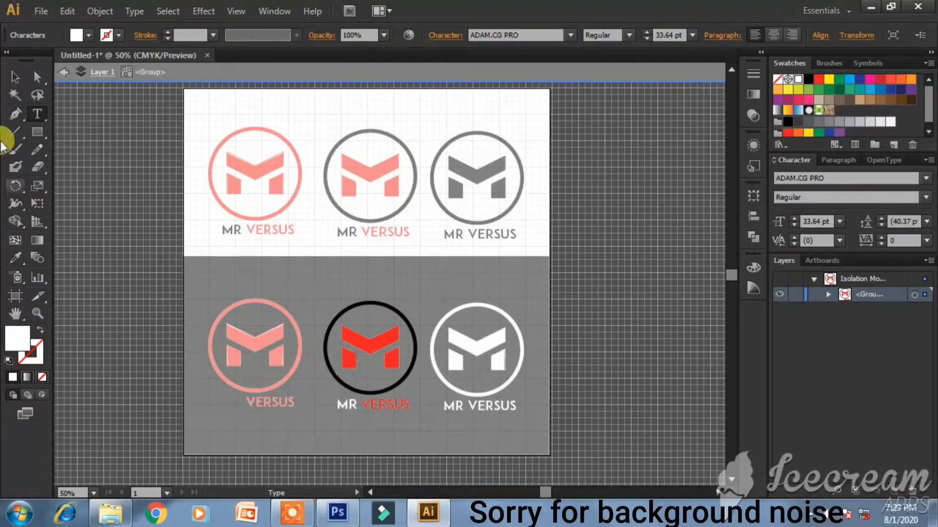
click(13, 83)
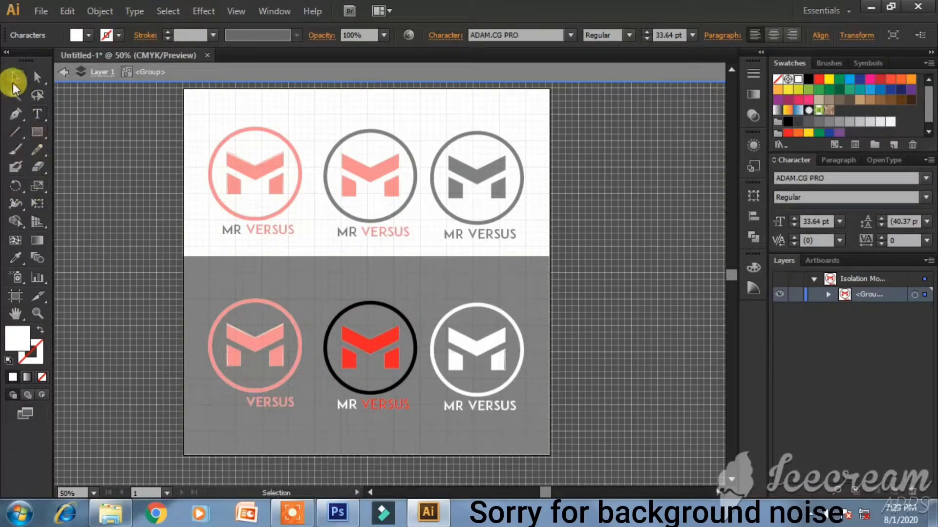
click(229, 401)
click(344, 384)
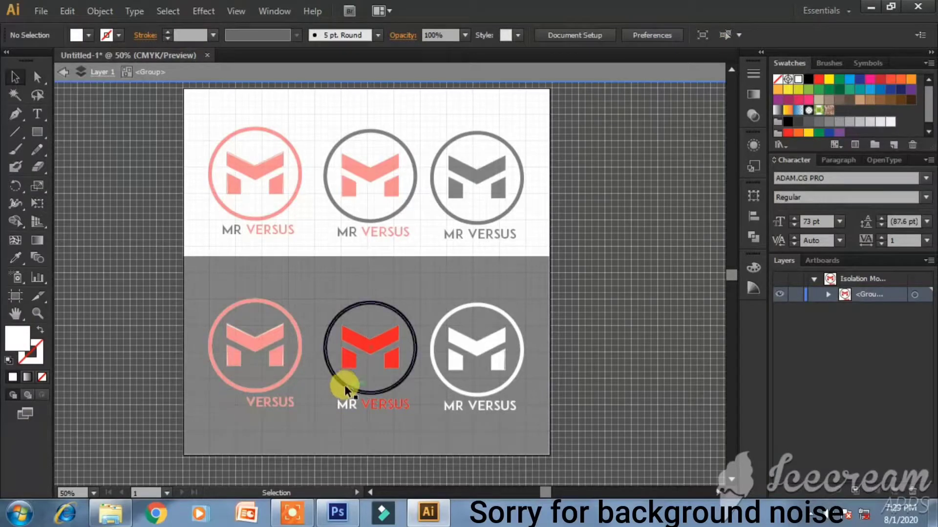
click(37, 358)
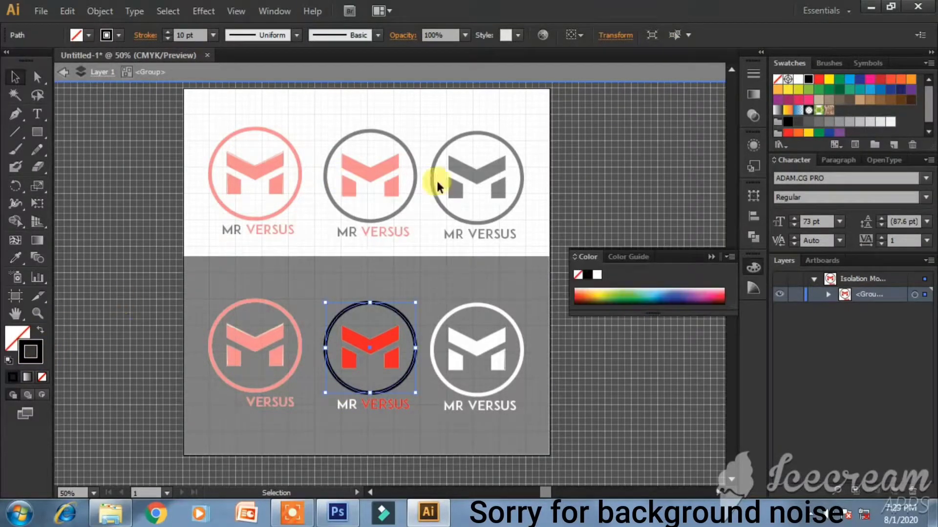
click(597, 274)
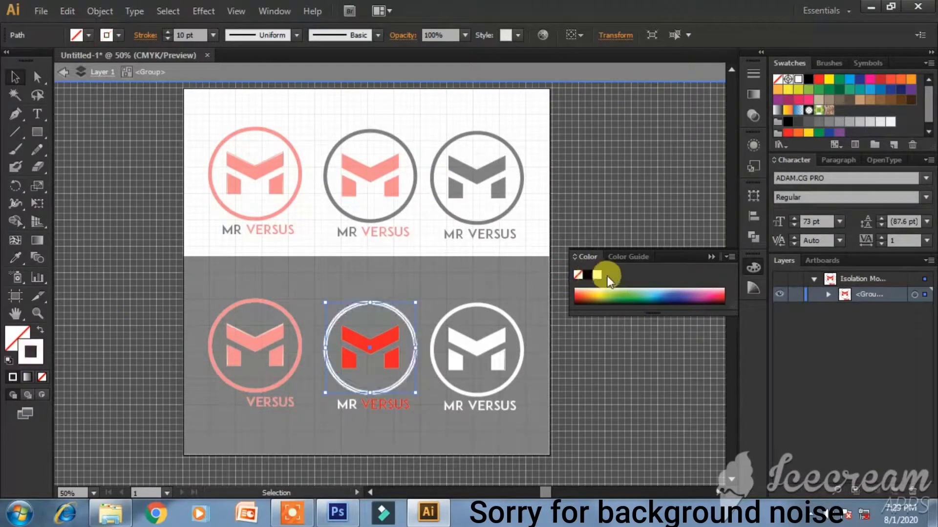
click(220, 398)
double_click(223, 397)
- Isolate the bottom-left logo and ungroup its parts
click(233, 404)
double_click(238, 402)
click(240, 401)
double_click(239, 402)
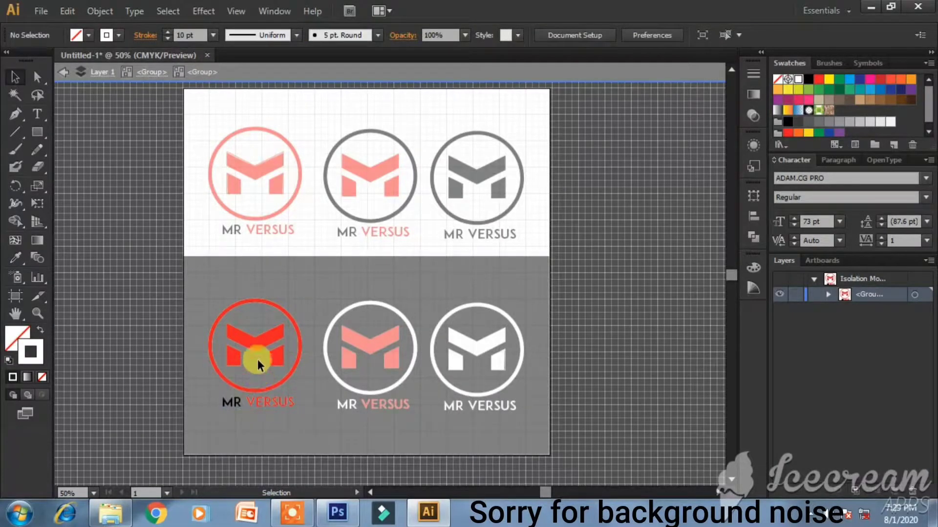
right_click(263, 345)
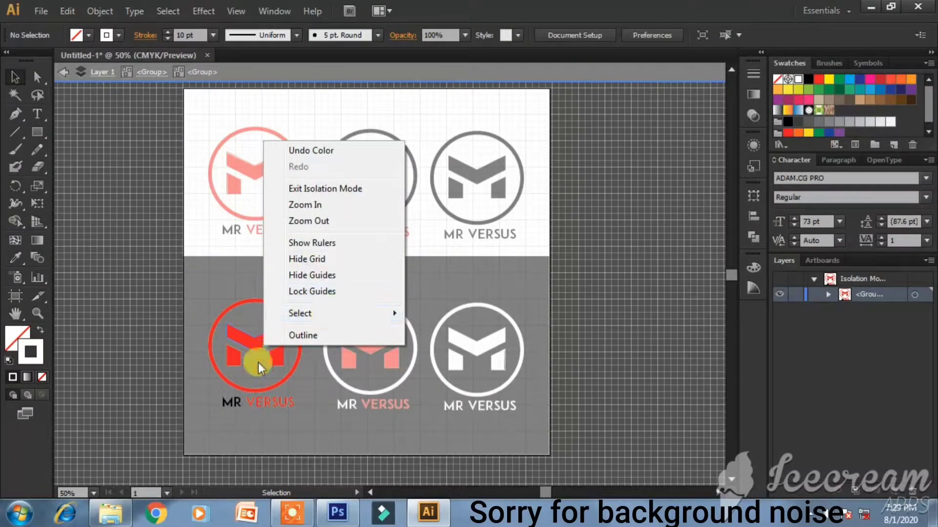
click(238, 338)
right_click(248, 341)
click(283, 276)
- Make the bottom-left logo's MR letters white and exit isolation to the full artwork
click(230, 397)
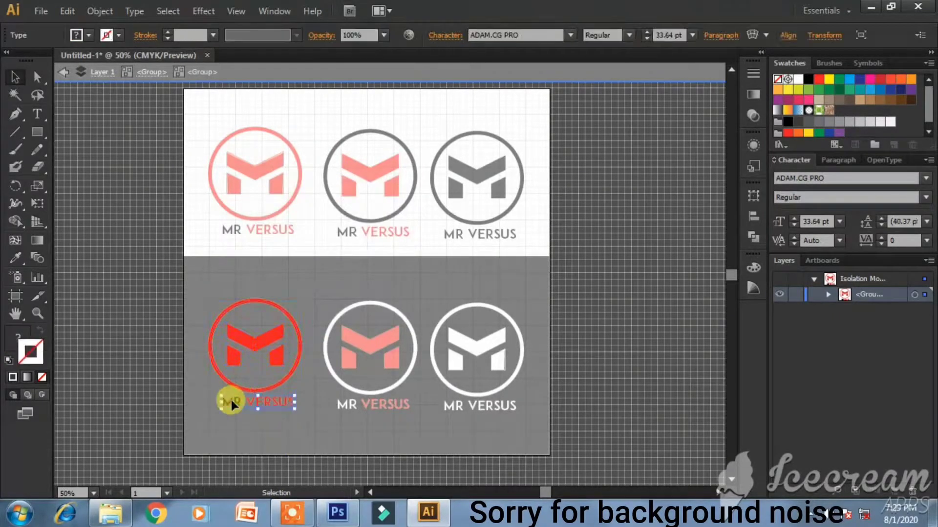
double_click(237, 403)
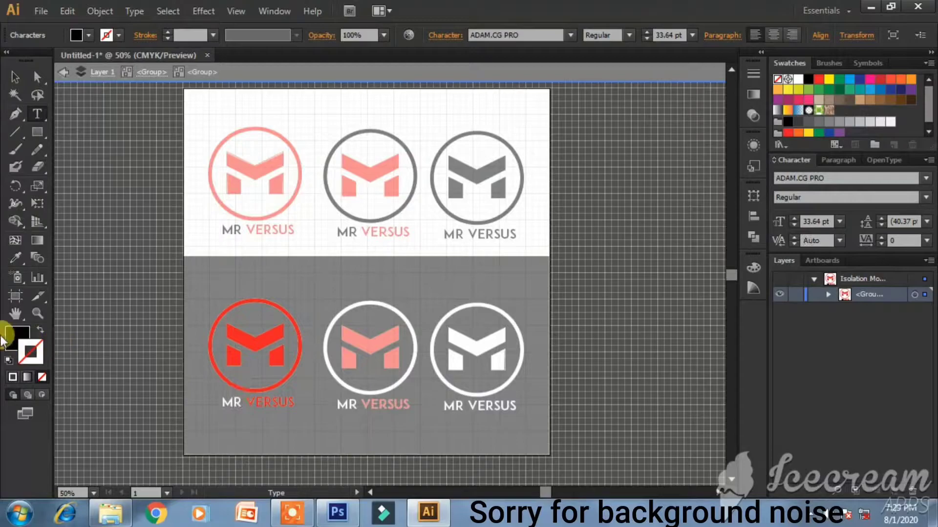
click(11, 338)
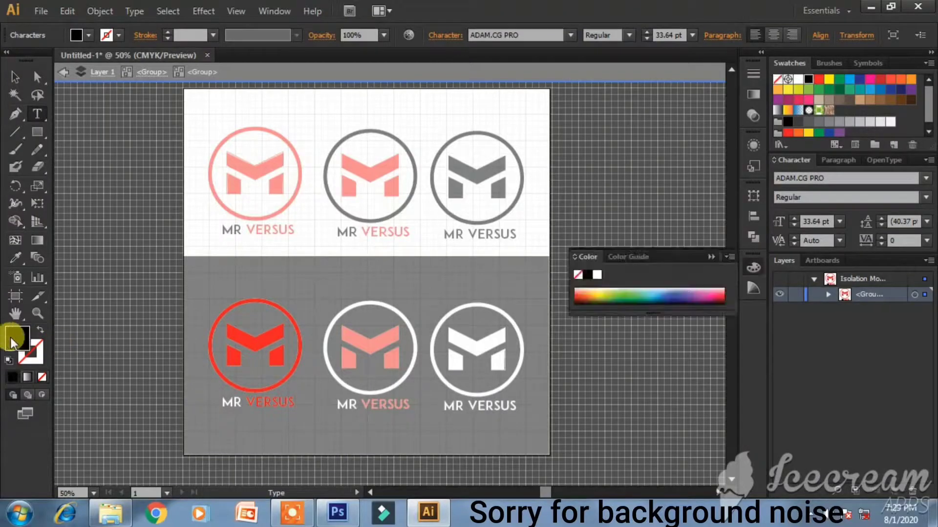
click(597, 275)
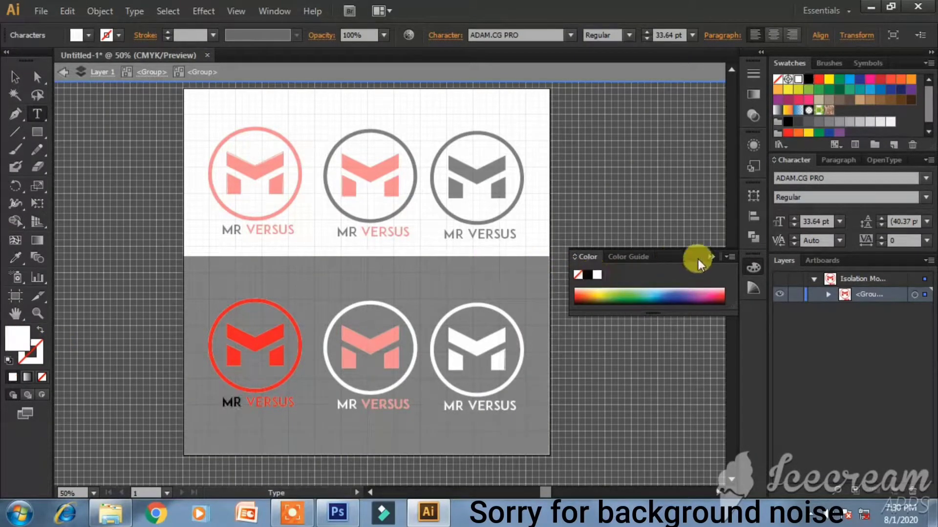
click(64, 72)
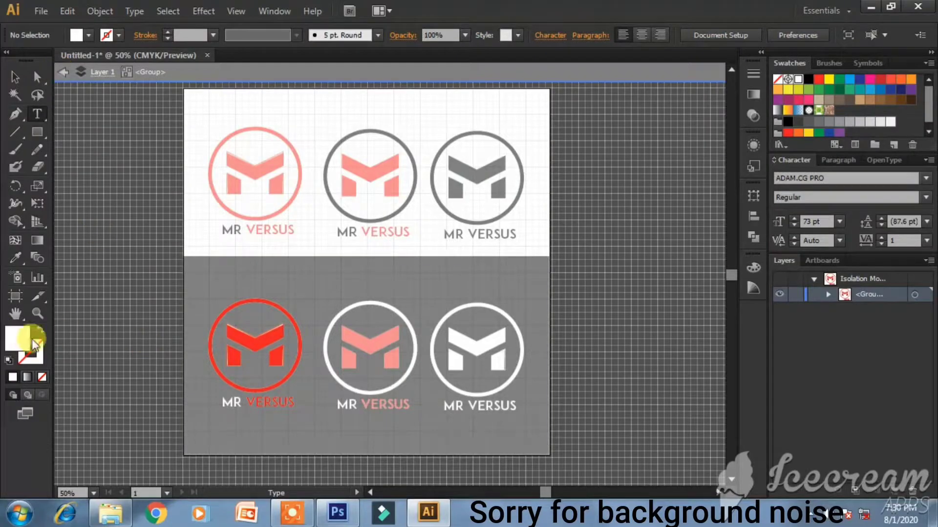
click(18, 80)
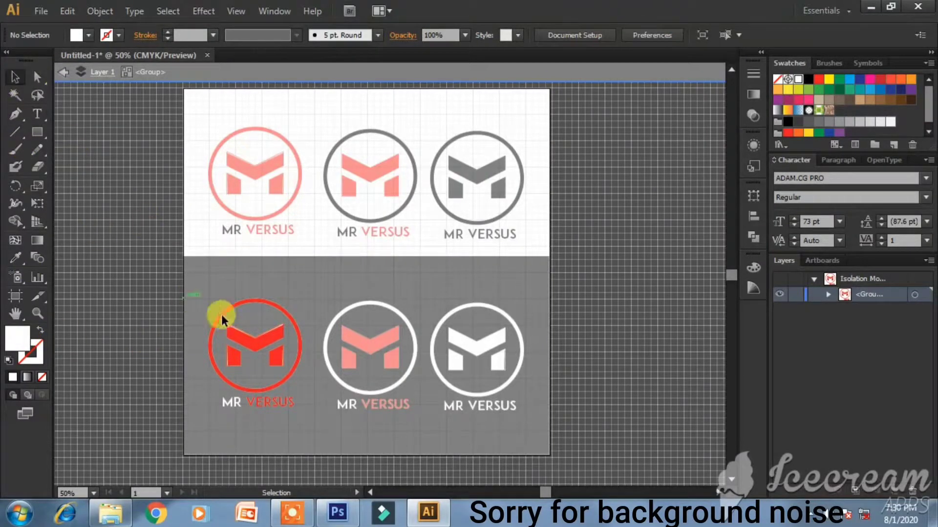
right_click(313, 279)
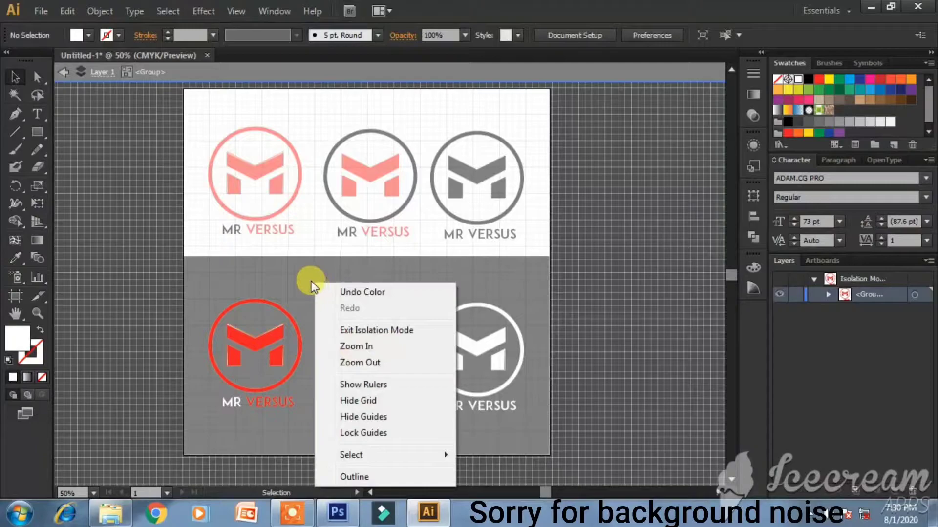
double_click(301, 279)
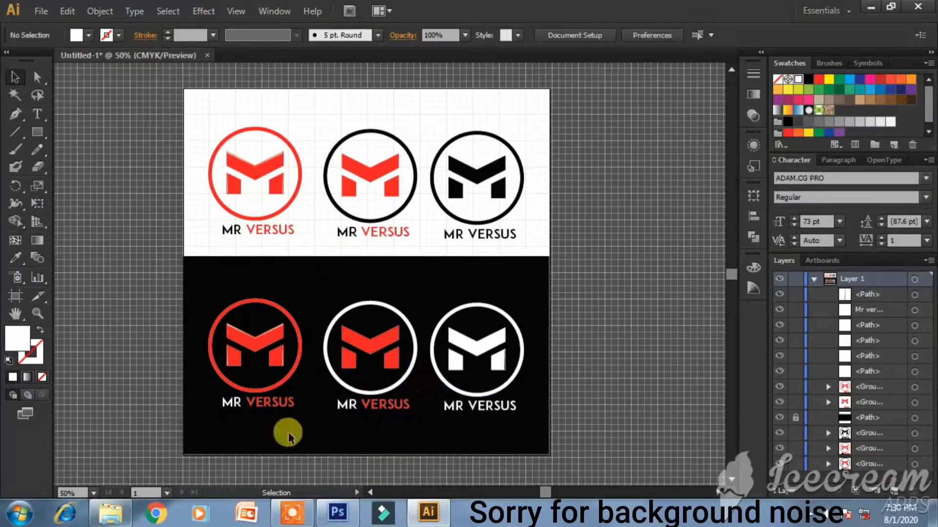
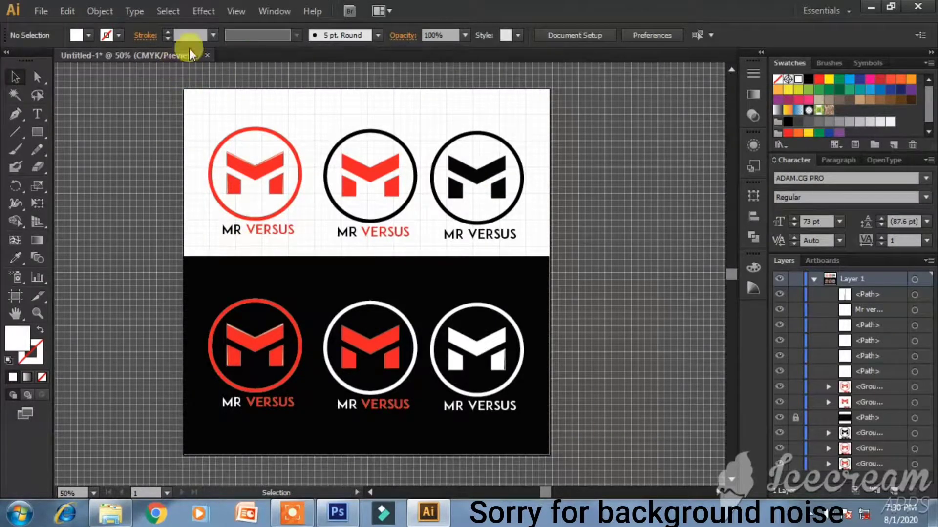
- Create a new document, Untitled-2, with a 1000 × 2000 px portrait artboard
click(39, 12)
click(69, 29)
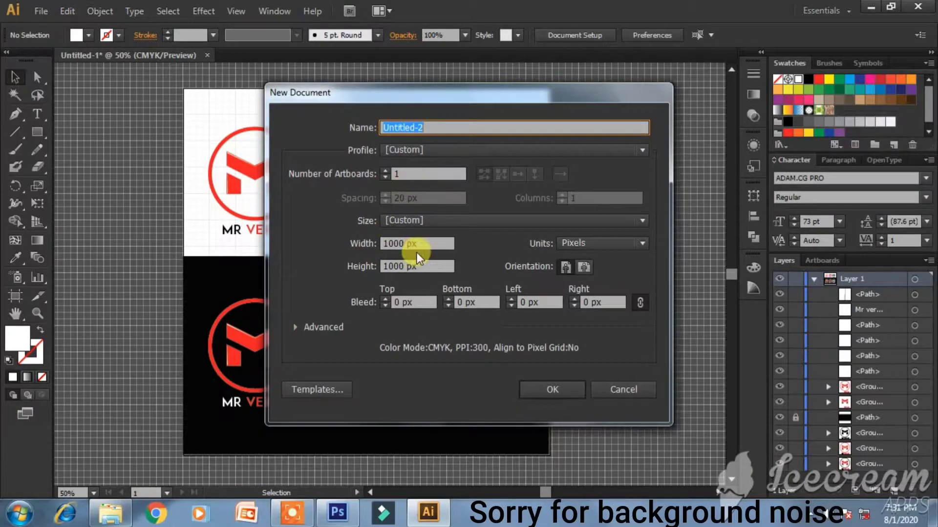
click(417, 266)
text(2)
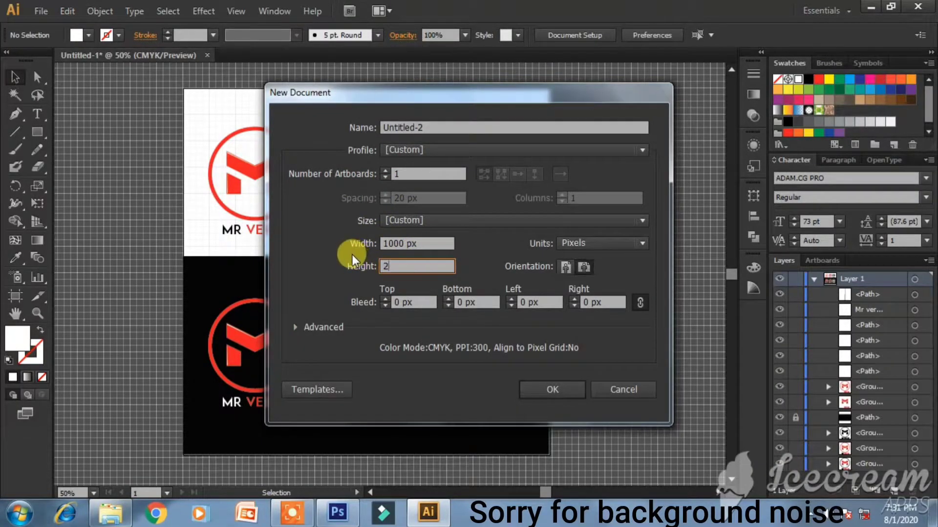
key(BackSpace)
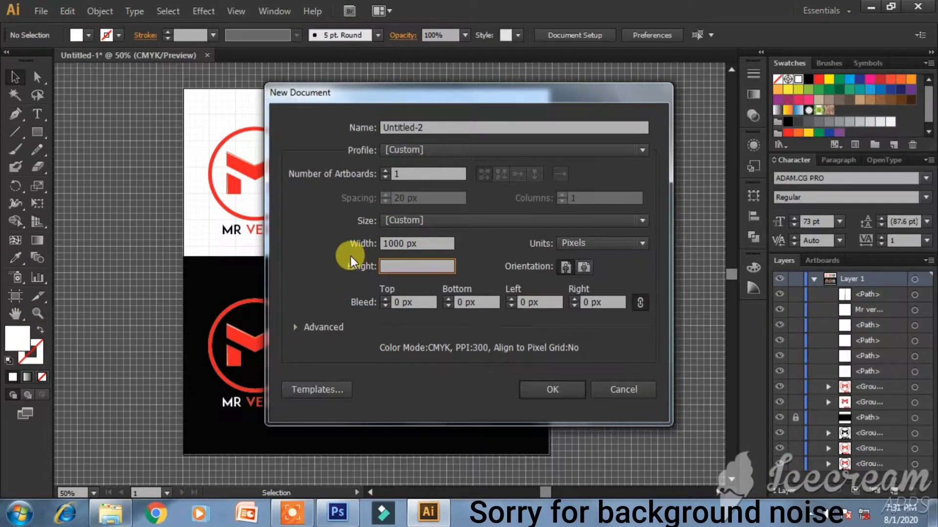
text(2000)
key(Return)
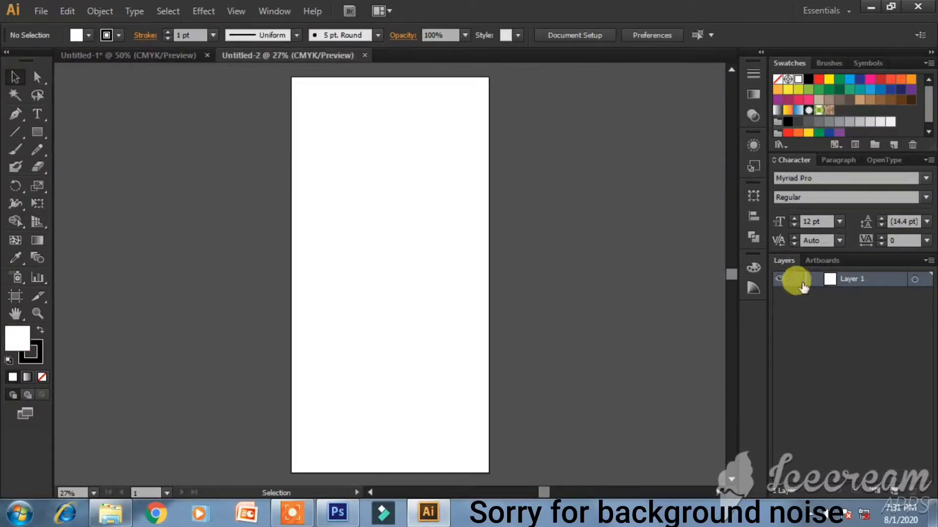
- In the logo sheet, group the three logos on the black background
ctrl+click(779, 279)
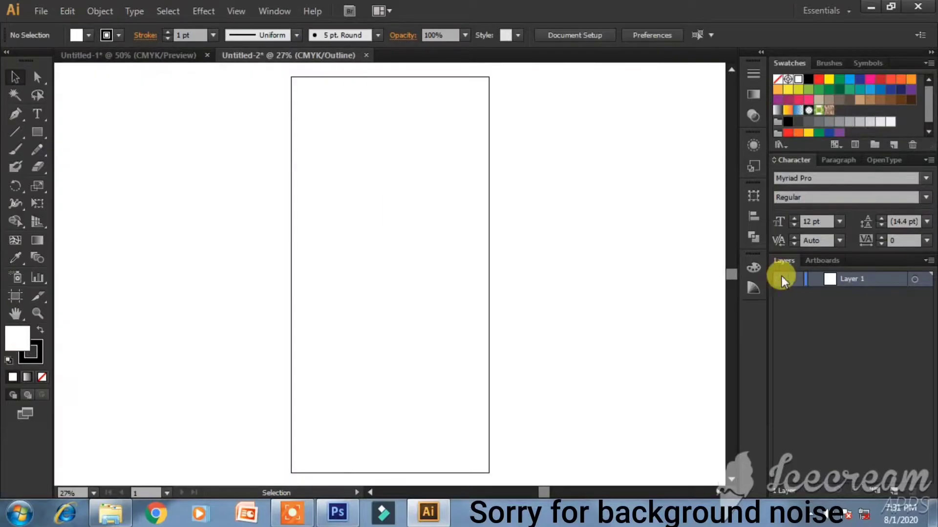
ctrl+click(780, 279)
scroll(332, 103, up, 6)
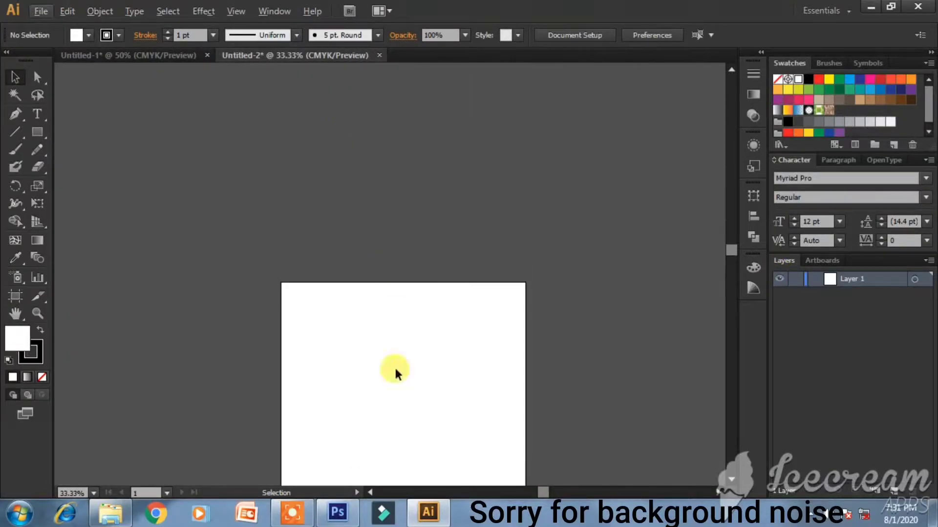
scroll(391, 385, up, 1)
scroll(389, 385, down, 2)
click(164, 56)
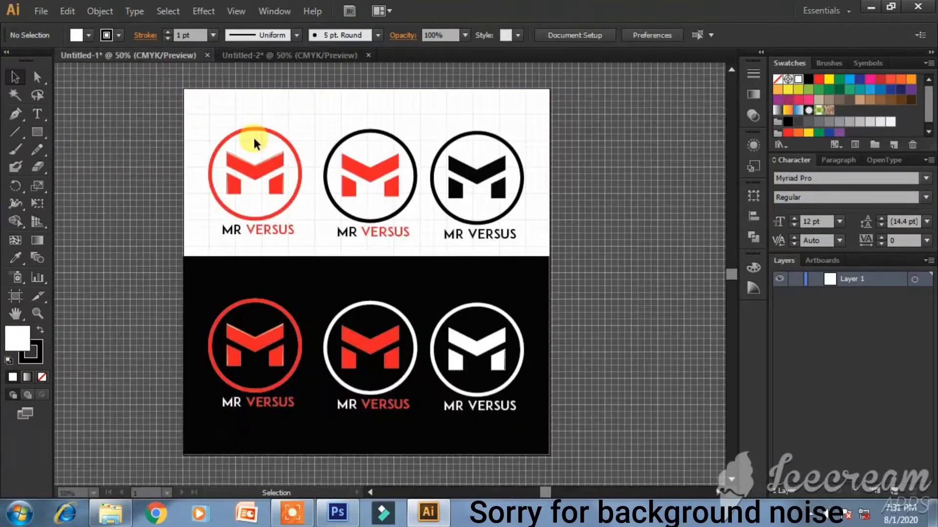
click(813, 279)
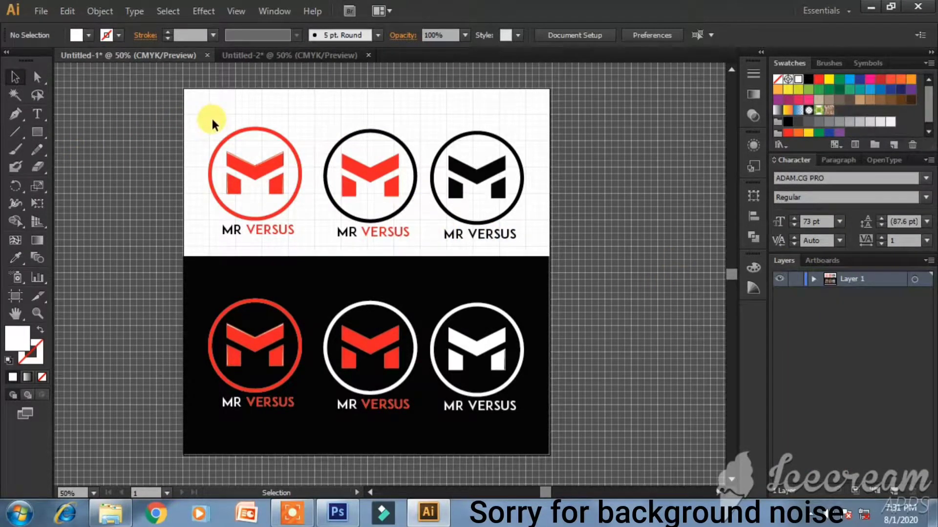
drag(197, 267, 593, 461)
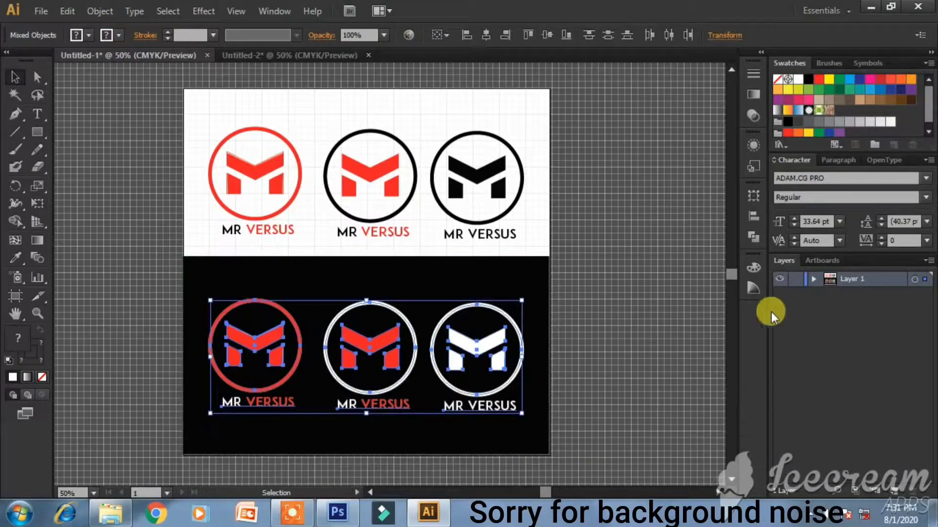
click(812, 281)
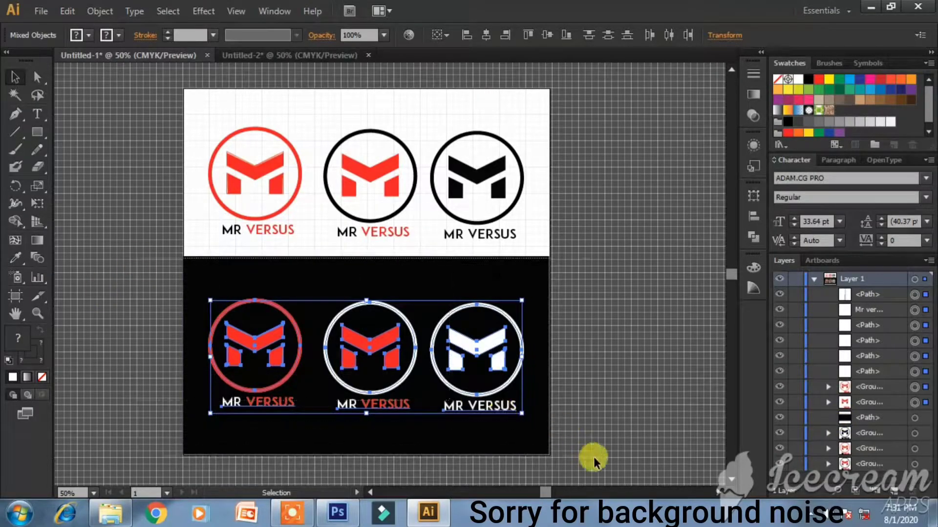
key(a)
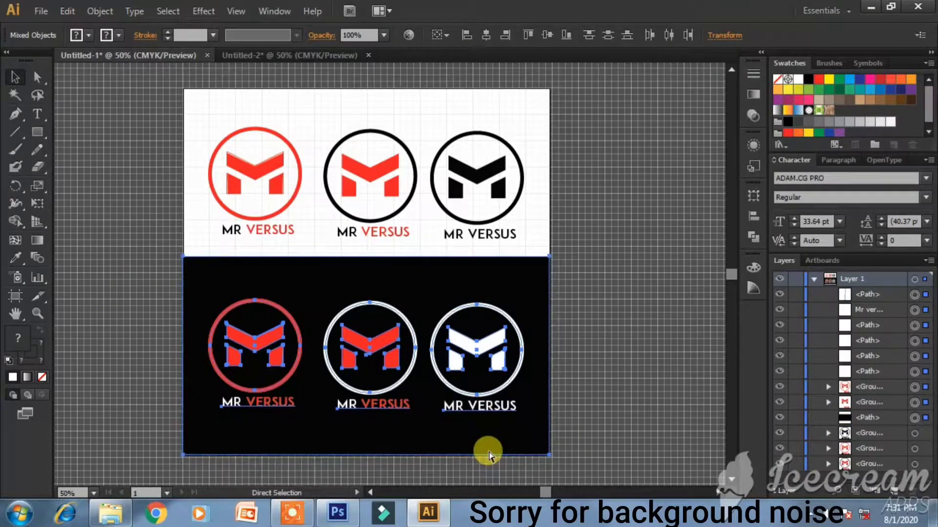
key(ctrl+g)
- Group the middle and right top logos together
click(640, 384)
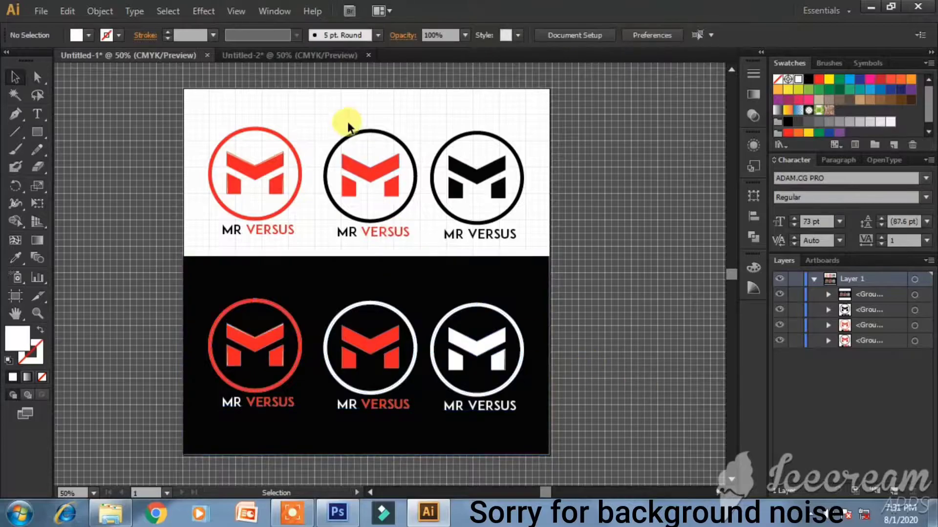
drag(402, 175, 517, 240)
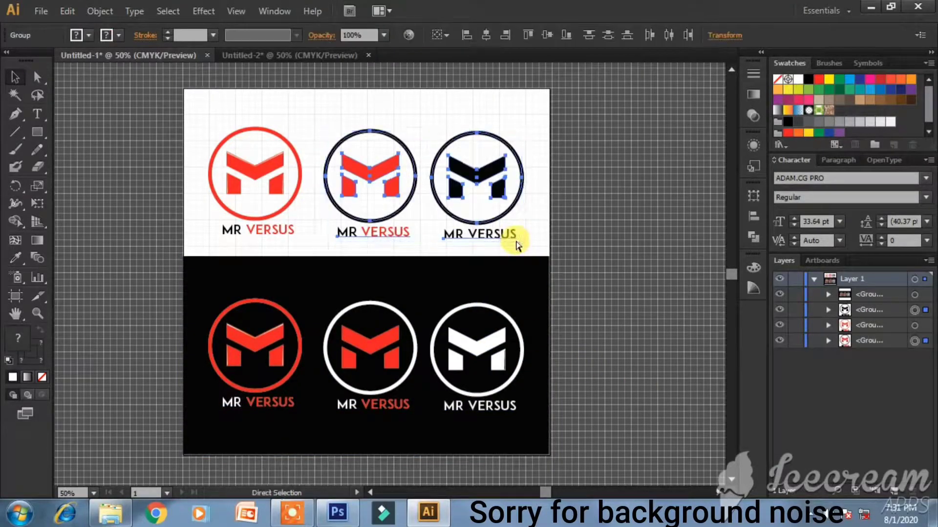
key(ctrl+g)
key(v)
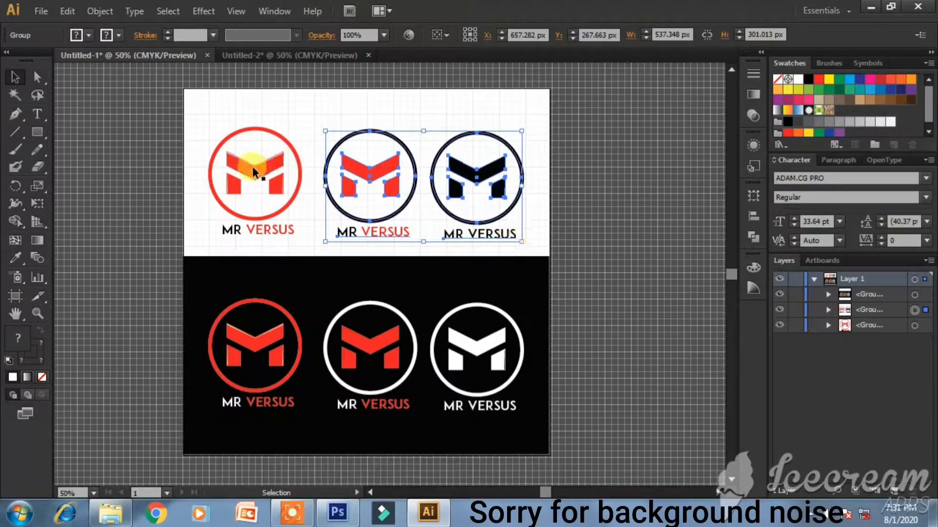
- Paste the red-circle logo into Untitled-2 and enlarge it to about 503 × 604 px near the top
click(245, 182)
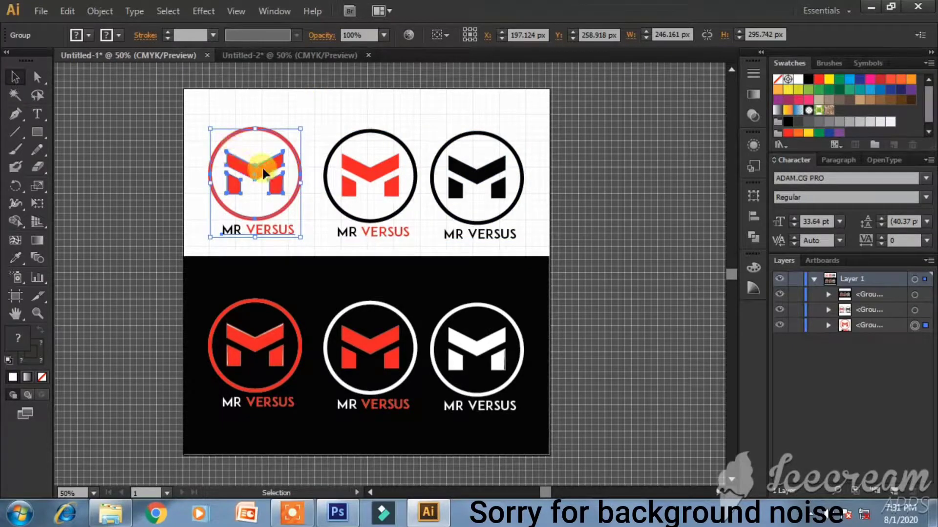
key(a)
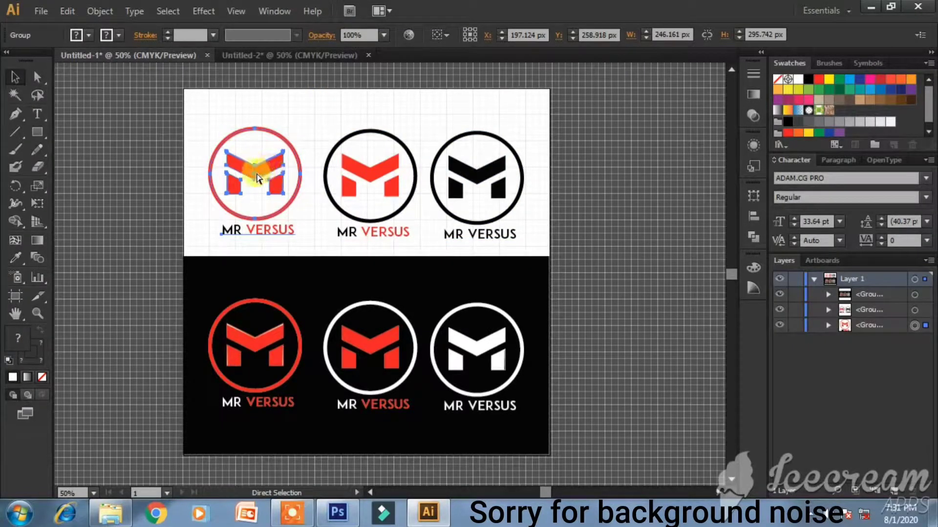
click(285, 55)
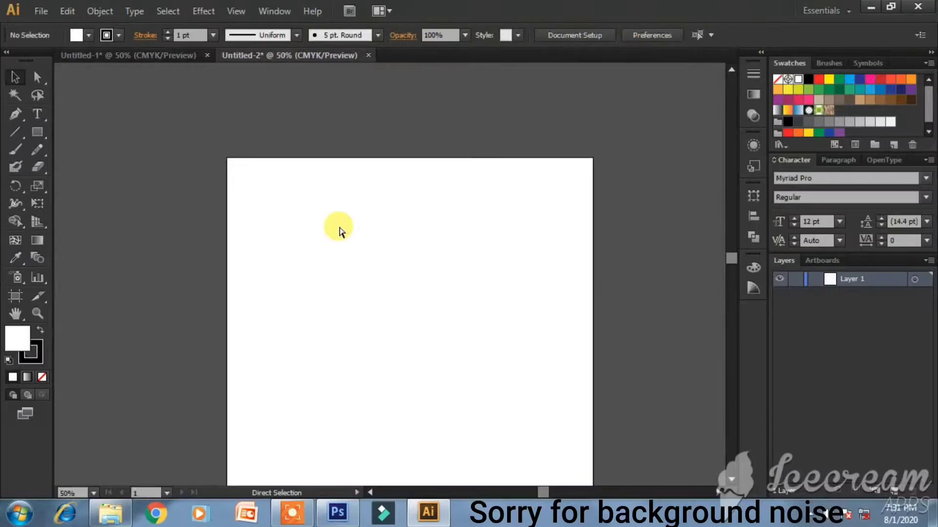
key(v)
key(ctrl+v)
drag(432, 327, 506, 383)
drag(413, 235, 424, 233)
drag(492, 378, 495, 383)
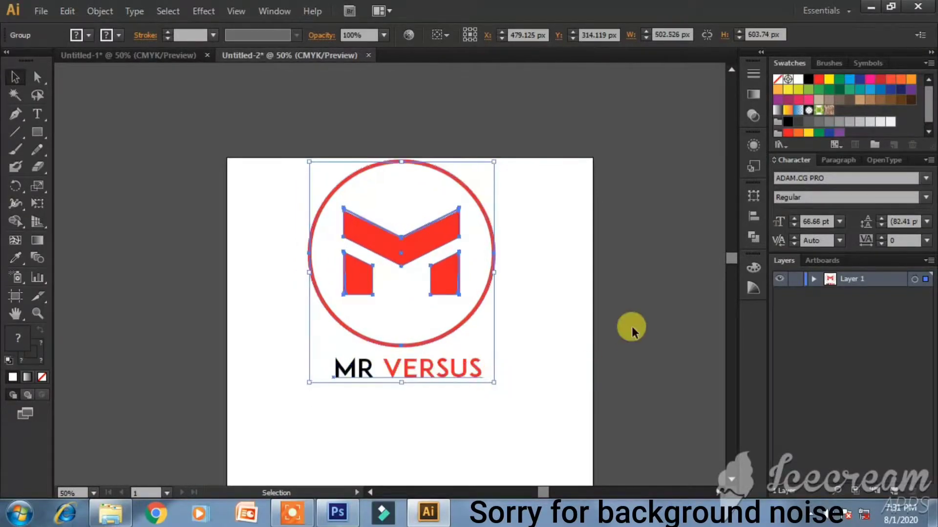
click(631, 331)
scroll(484, 292, down, 1)
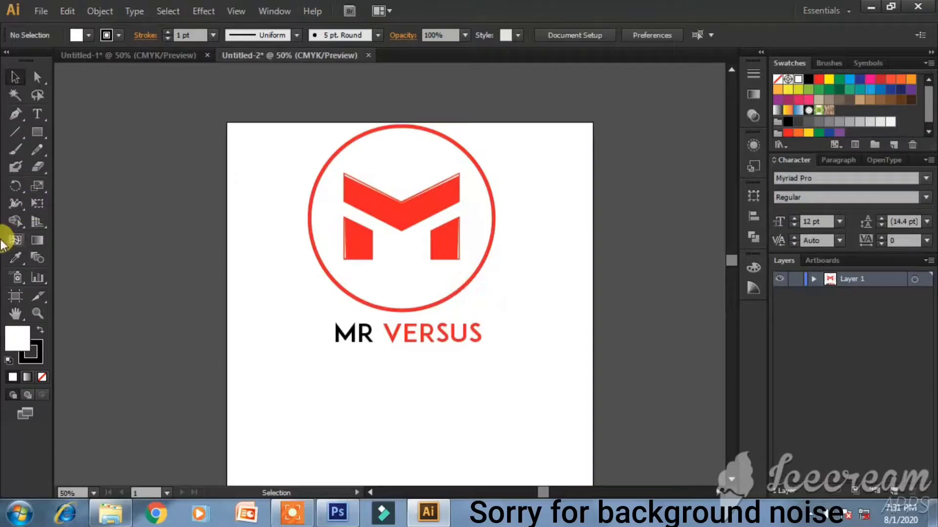
- Draw a horizontal line across the page below the logo with the Line Segment tool
click(20, 129)
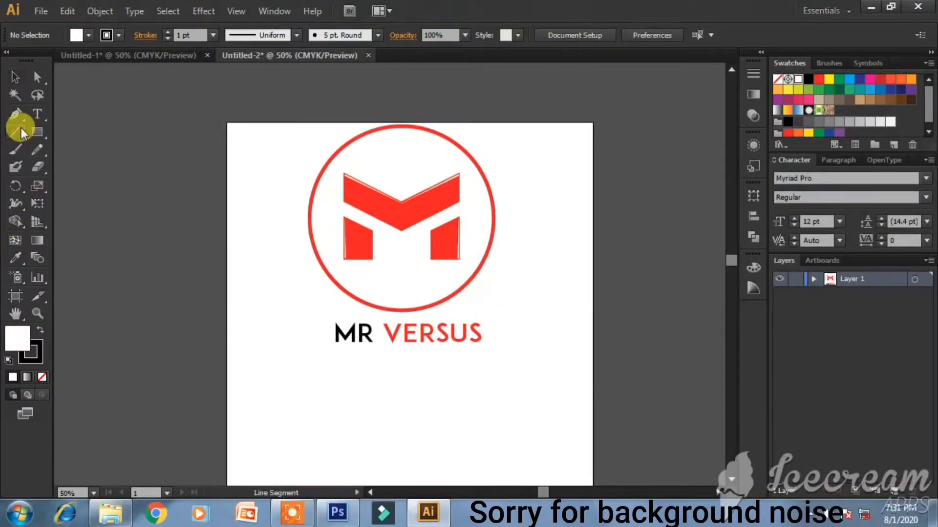
click(226, 356)
click(484, 303)
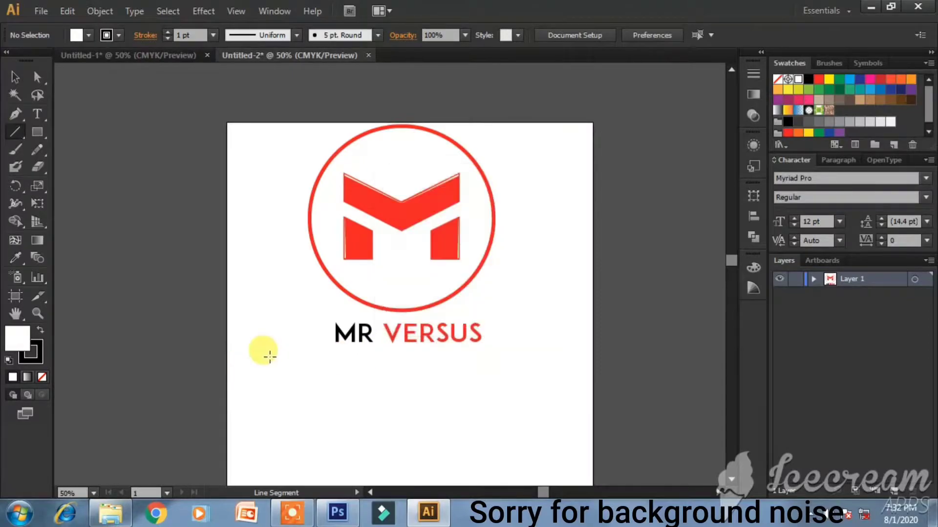
click(226, 356)
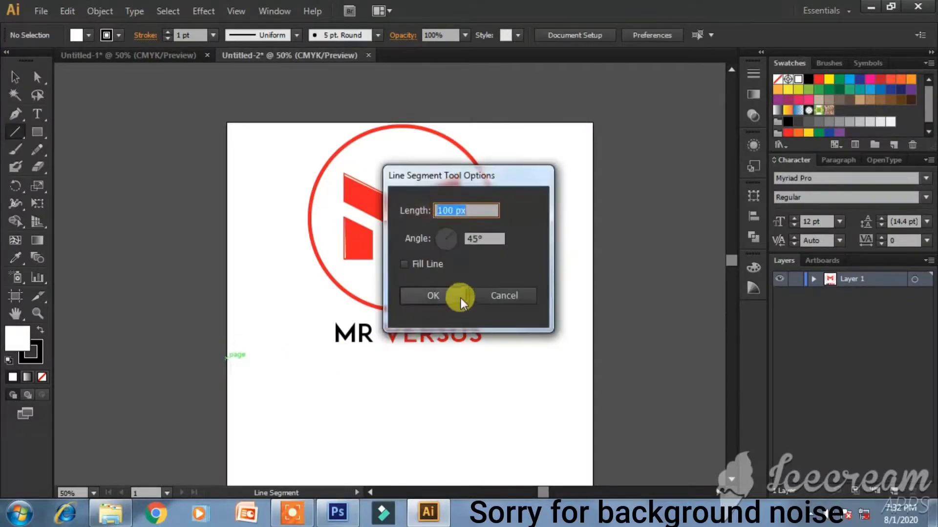
click(488, 293)
drag(229, 362, 593, 362)
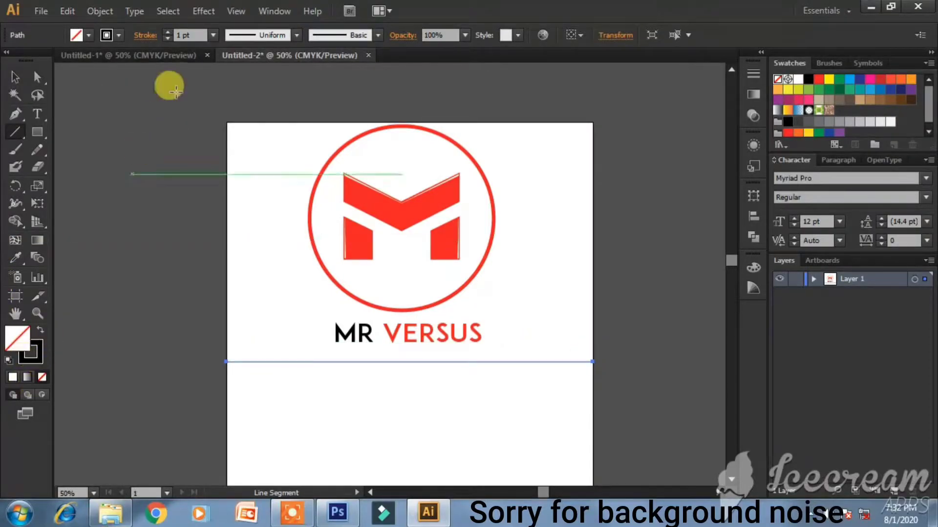
- Give the line an 8 pt grey stroke
click(212, 35)
click(239, 214)
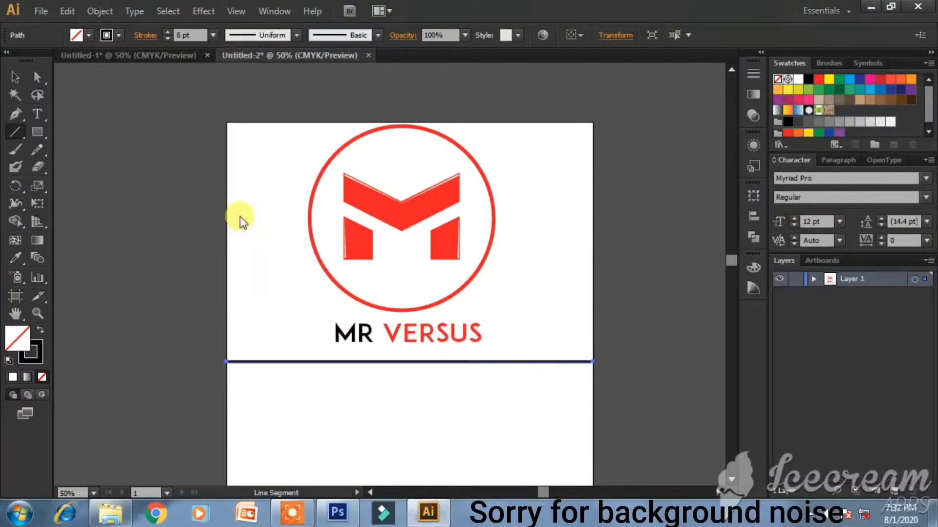
click(40, 362)
mouse_move(643, 293)
mouse_down()
mouse_move(661, 284)
mouse_move(676, 291)
mouse_move(586, 292)
mouse_move(725, 292)
mouse_move(719, 262)
mouse_up()
click(711, 257)
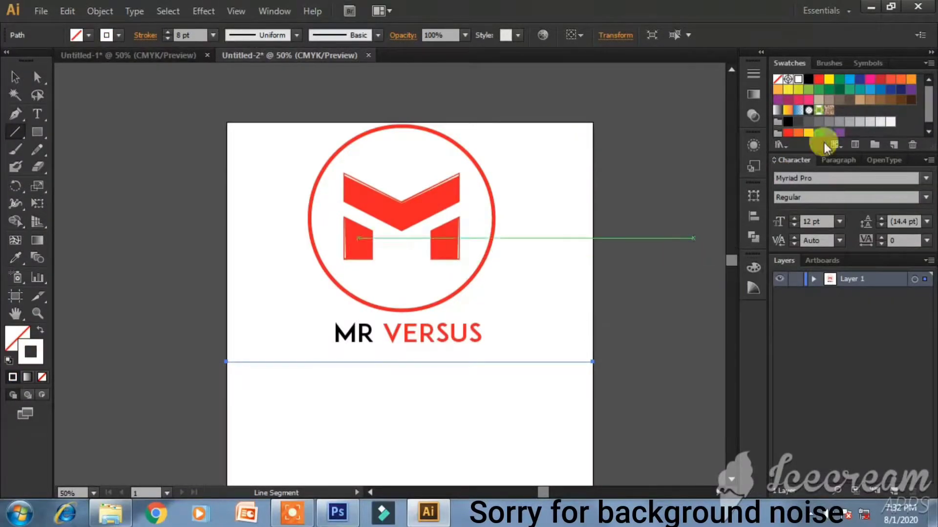
click(851, 121)
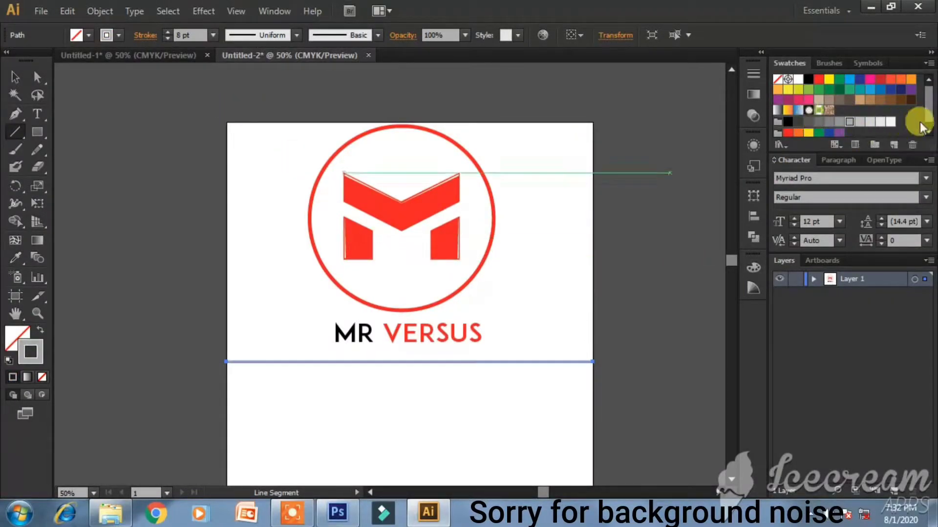
click(15, 78)
click(105, 113)
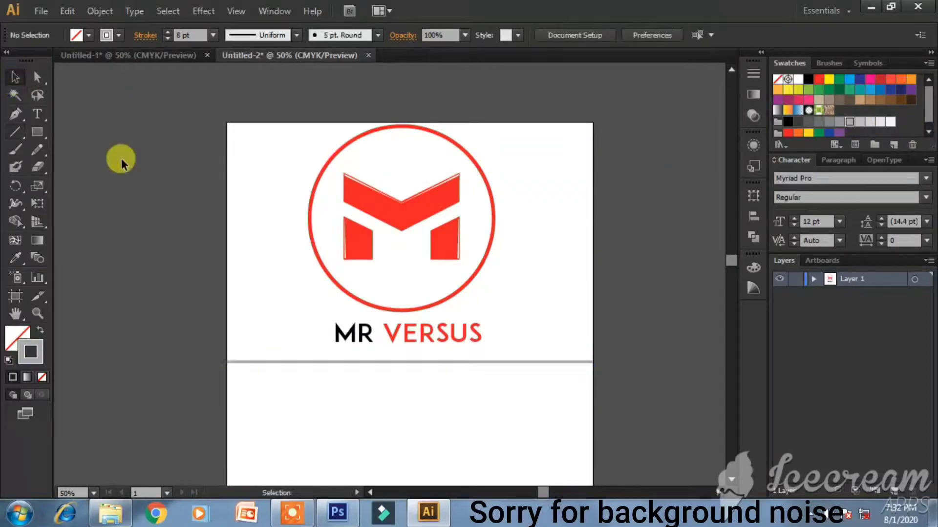
- Alt-drag a copy of the grey line further down the page
scroll(409, 379, down, 3)
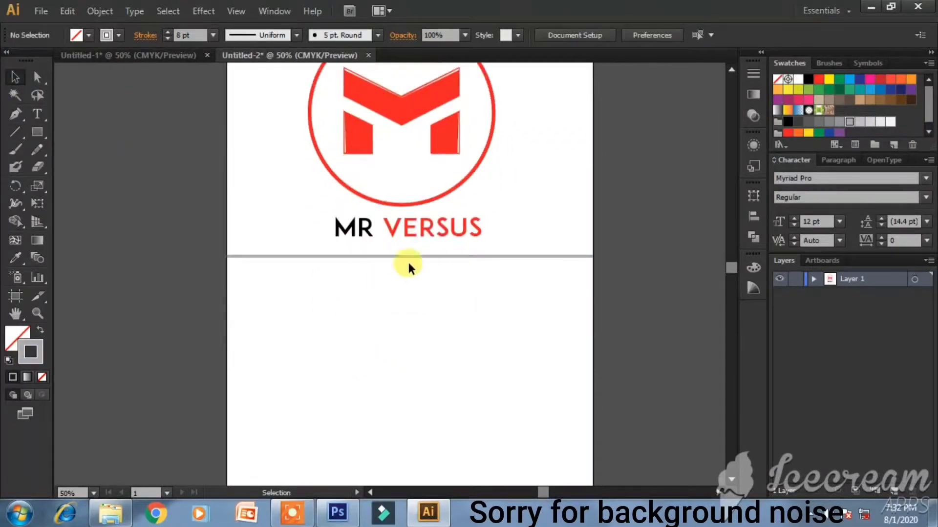
drag(415, 257, 469, 250)
click(613, 282)
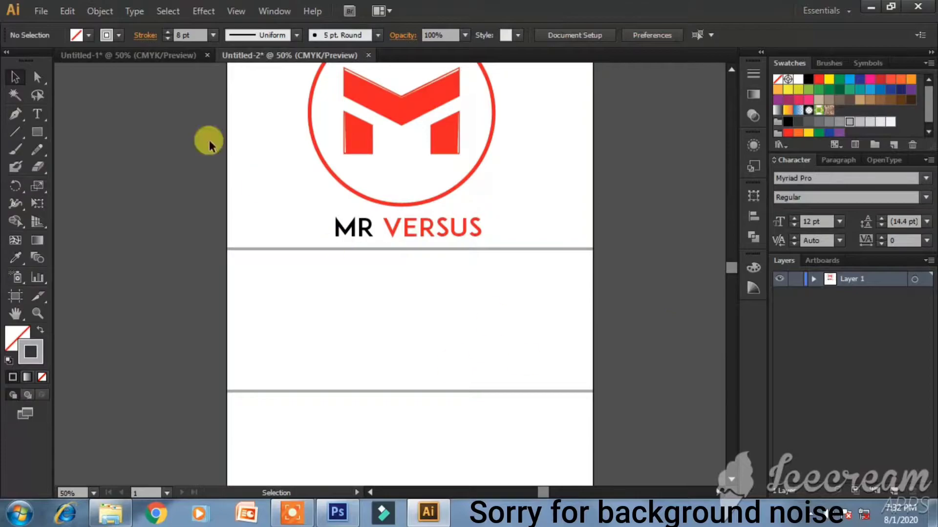
- Paste the two outlined logos into Untitled-2, shrinking them into the band's left side
click(122, 55)
click(373, 164)
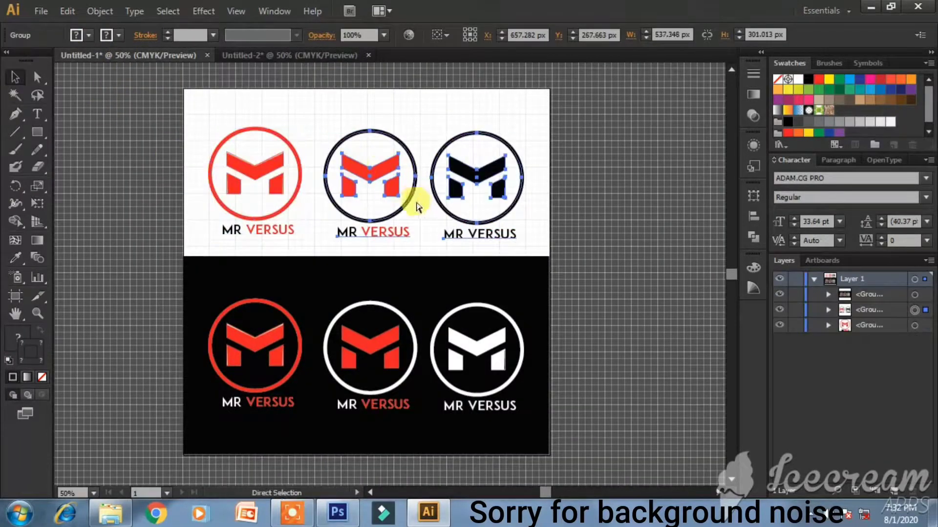
key(v)
click(323, 56)
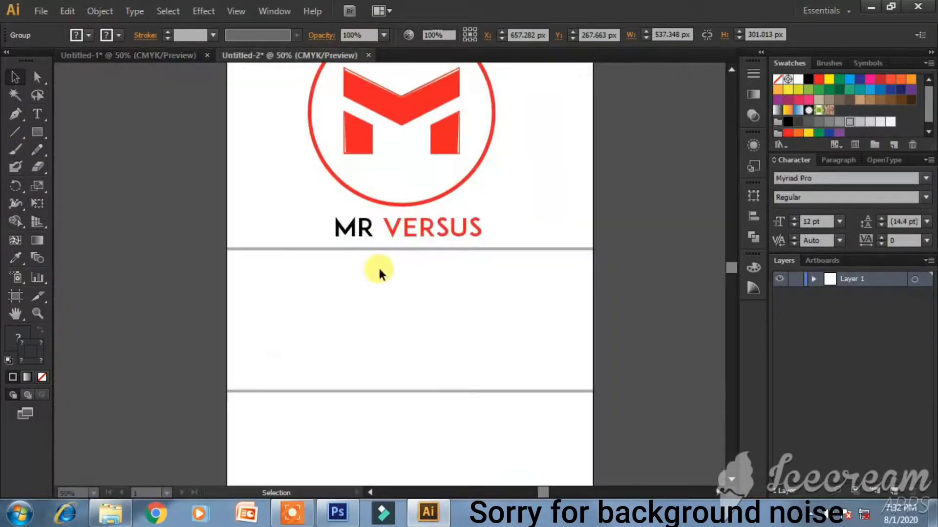
key(ctrl+v)
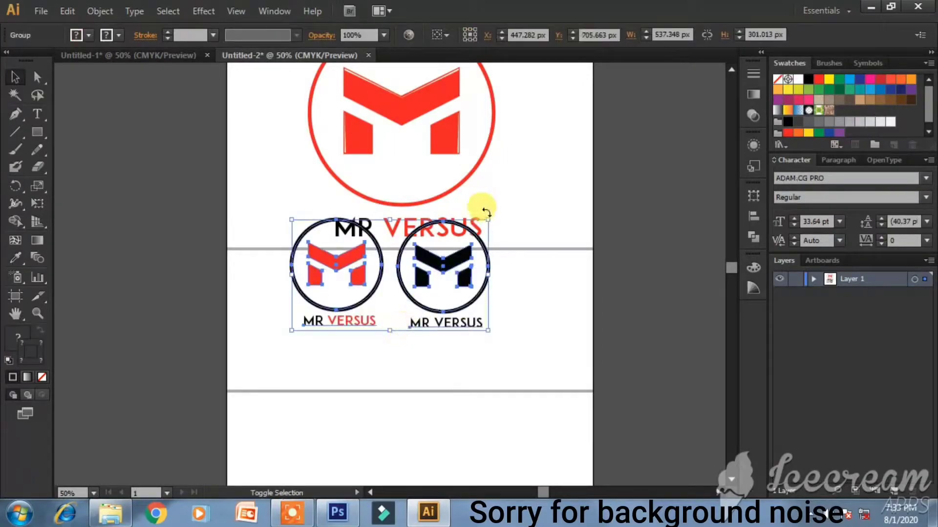
drag(488, 221, 340, 291)
drag(372, 336, 382, 351)
- Paste the black three-logo panel and scale it to fill the band's right side
click(160, 61)
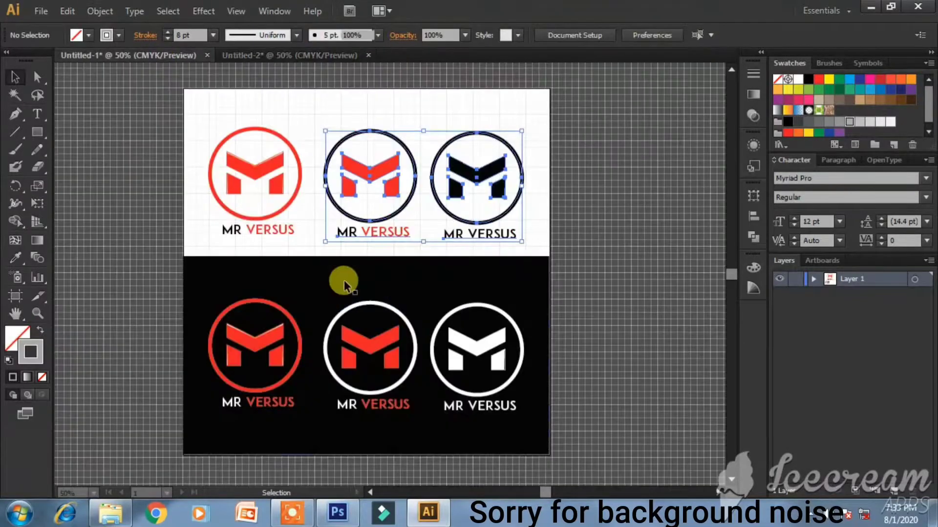
click(337, 284)
key(a)
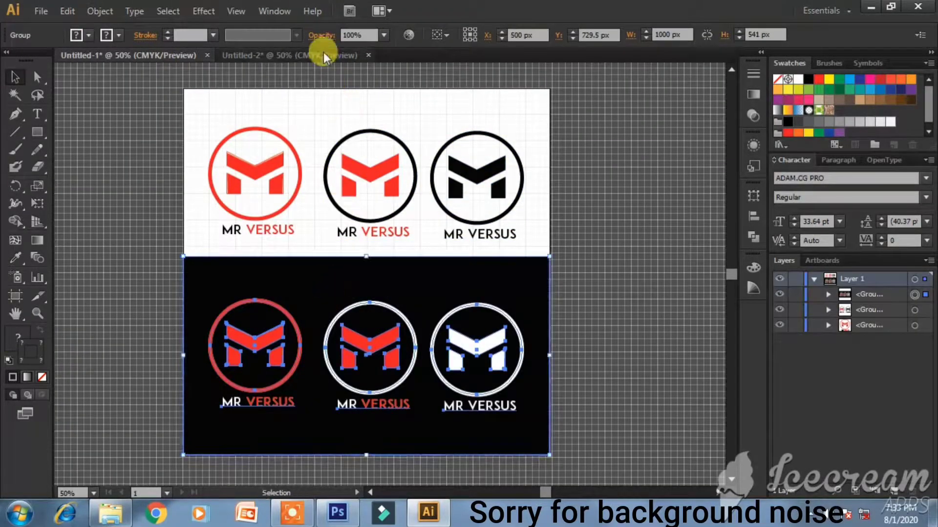
click(324, 51)
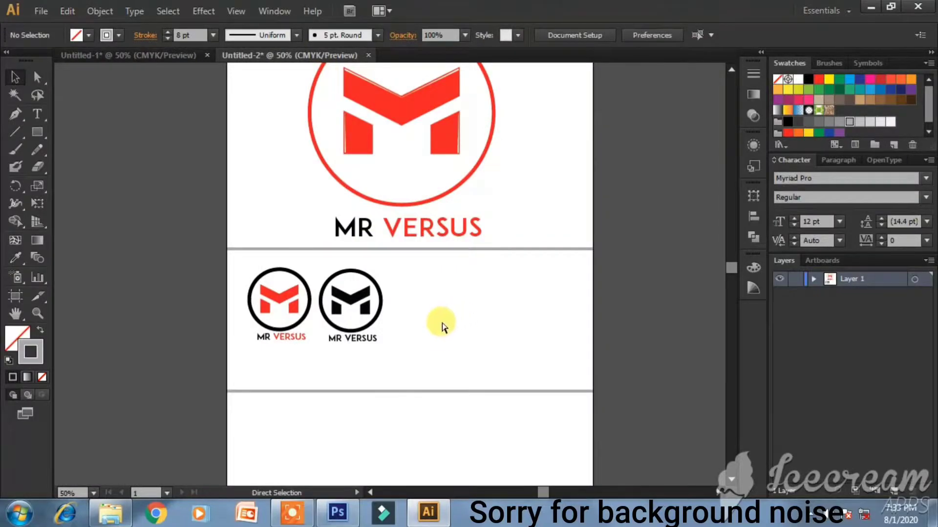
key(ctrl+v)
click(573, 171)
click(569, 177)
drag(573, 176, 504, 283)
key(Left)
key(Left)
key(Left)
key(Left)
key(Left)
key(Left)
key(Left)
key(Left)
key(Left)
key(Left)
key(Left)
key(Left)
key(Left)
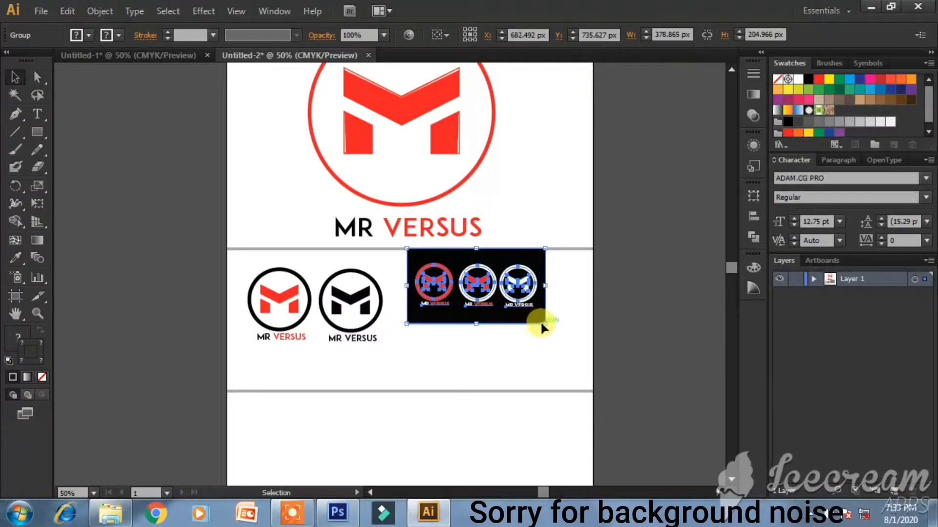
drag(541, 323, 589, 367)
drag(402, 351, 377, 367)
- Nudge the lower grey divider up three times so it sits snug under the logos
click(435, 373)
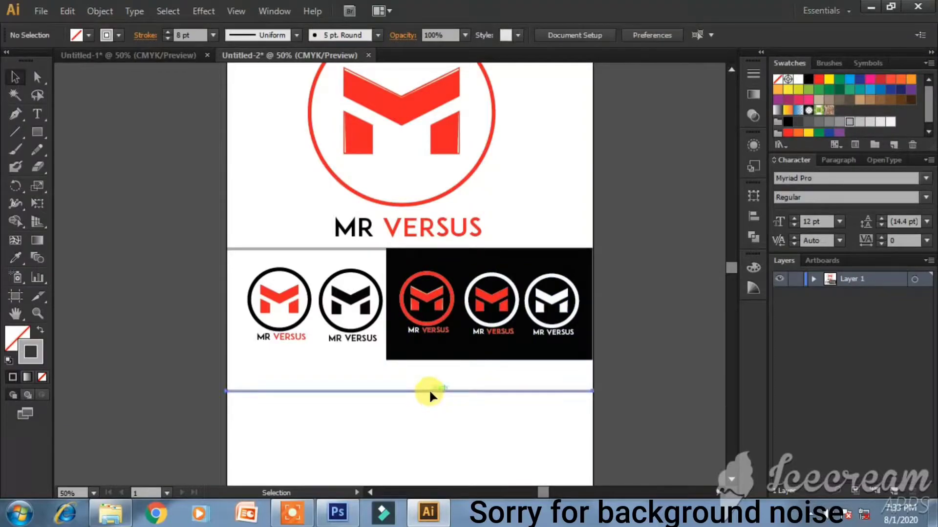
click(429, 392)
key(Up)
key(Up)
key(Up)
key(Up)
key(Up)
key(Up)
key(Up)
key(Up)
key(Up)
key(Up)
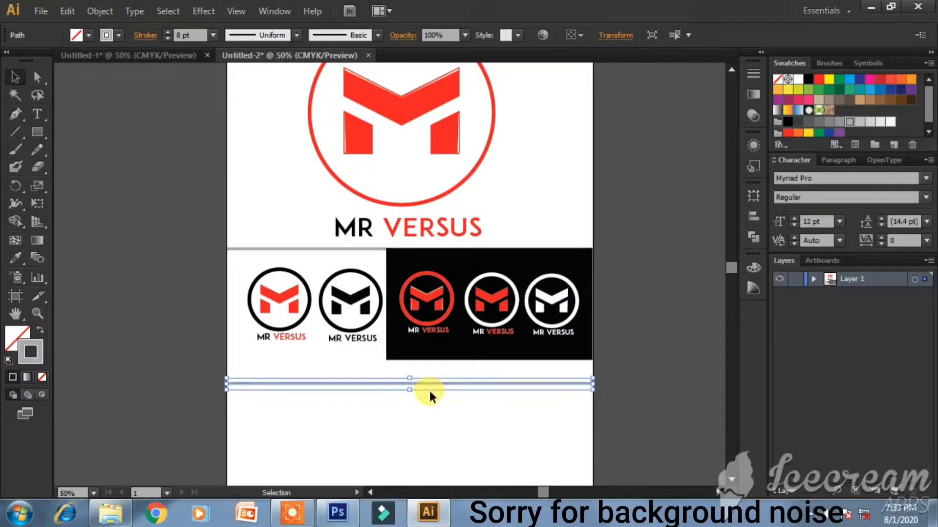
key(Up)
key(Up)
key(Up)
key(Up)
key(Up)
key(Up)
key(Up)
key(Up)
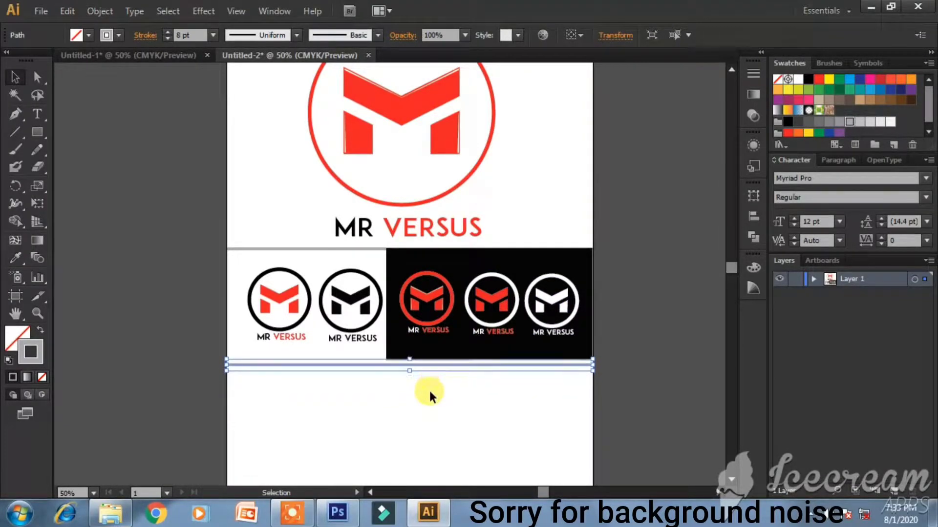
key(Up)
key(Up)
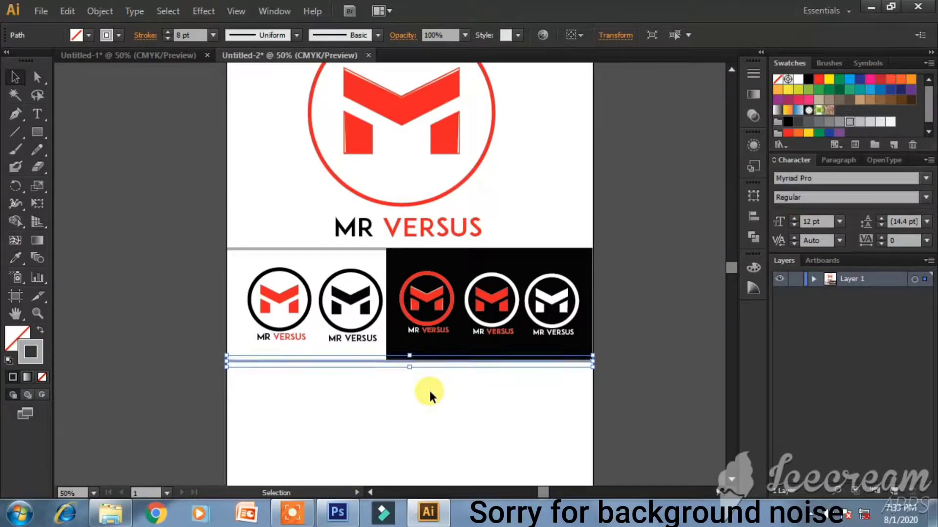
click(627, 367)
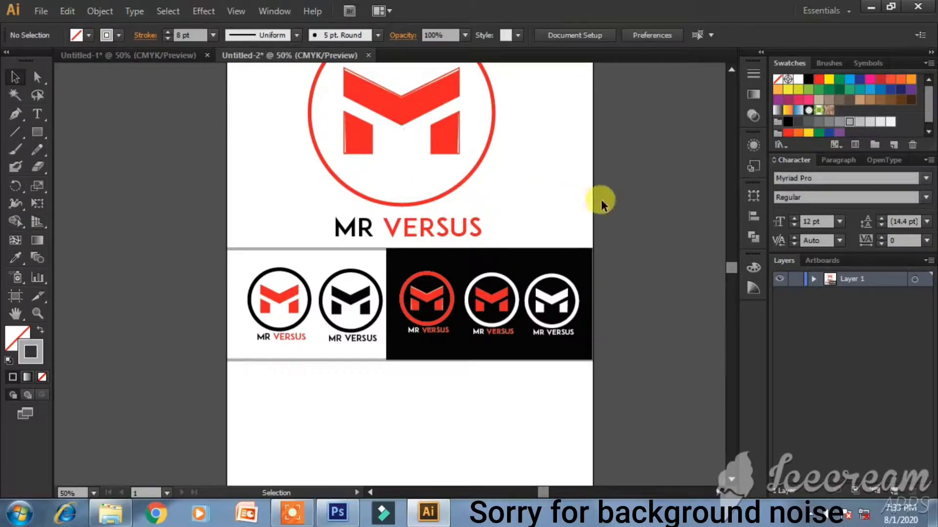
- Ungroup the two outlined logos
scroll(602, 204, down, 2)
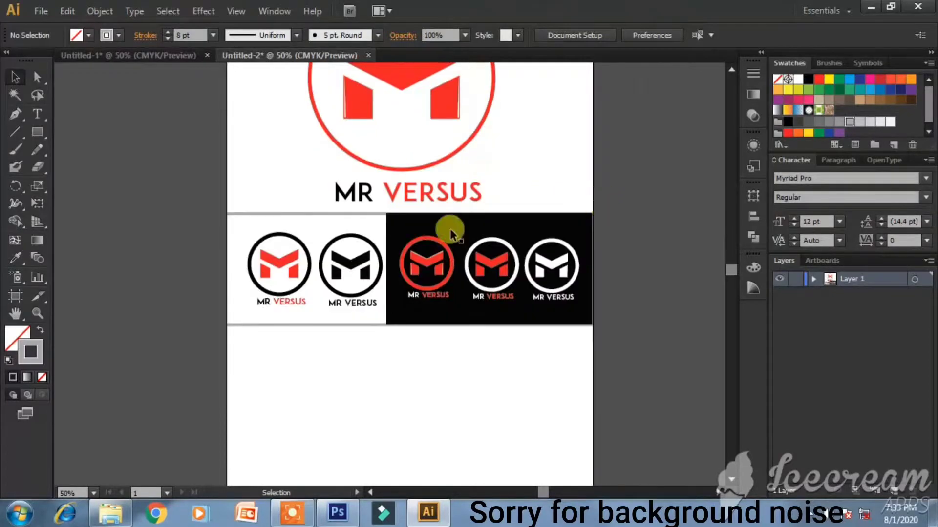
click(348, 263)
right_click(348, 262)
click(387, 350)
click(381, 376)
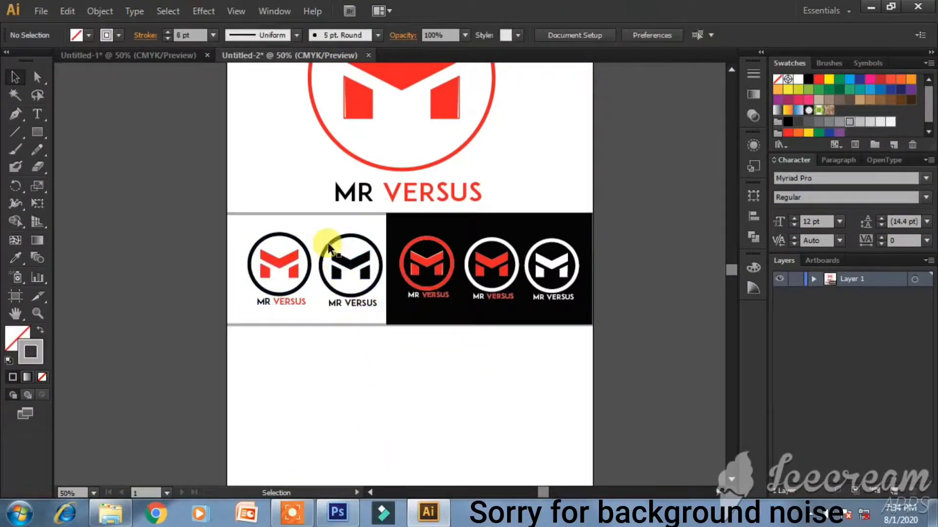
- Copy the black logo below the row, ungroup it, and delete its MR VERSUS text and ring
click(377, 303)
drag(336, 284, 286, 369)
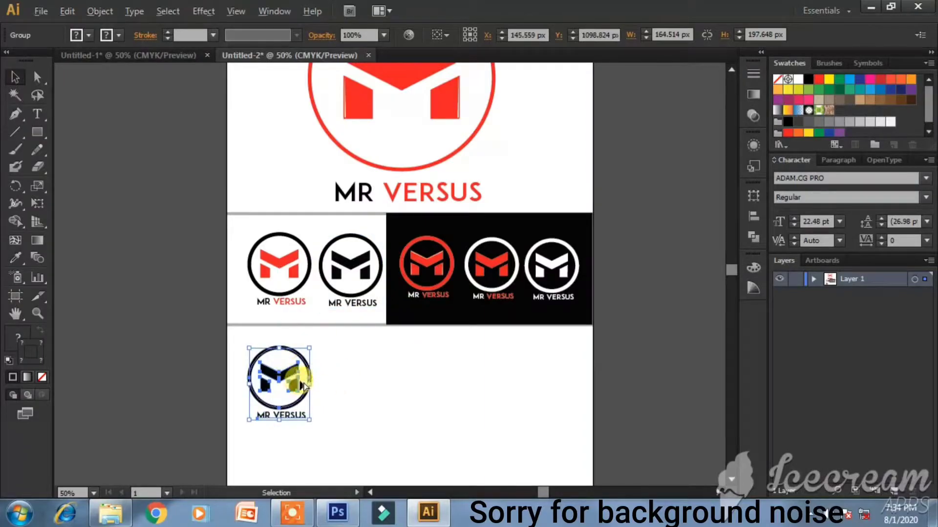
scroll(302, 386, up, 3)
right_click(235, 348)
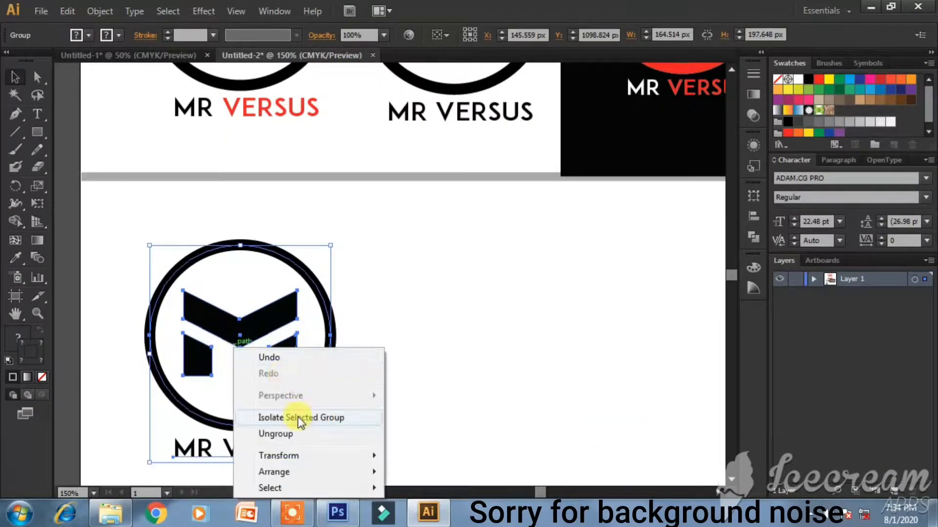
click(293, 442)
click(432, 409)
click(268, 450)
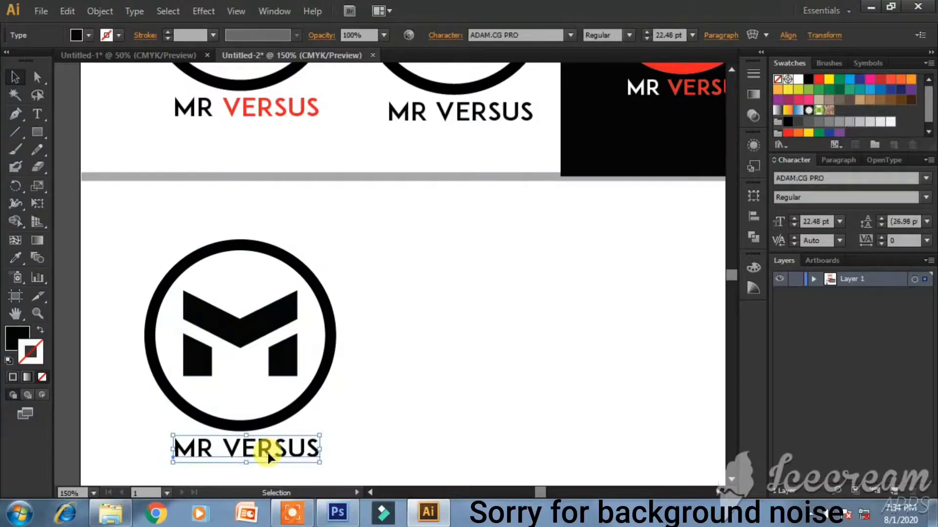
key(Delete)
click(314, 381)
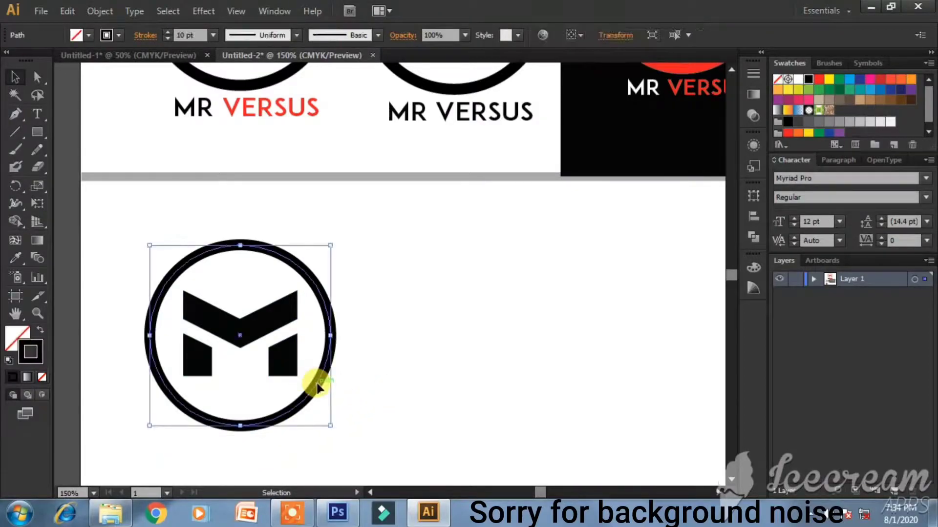
key(Delete)
- Enlarge the remaining M and place a duplicate to its right
click(224, 330)
drag(157, 261, 335, 405)
click(388, 374)
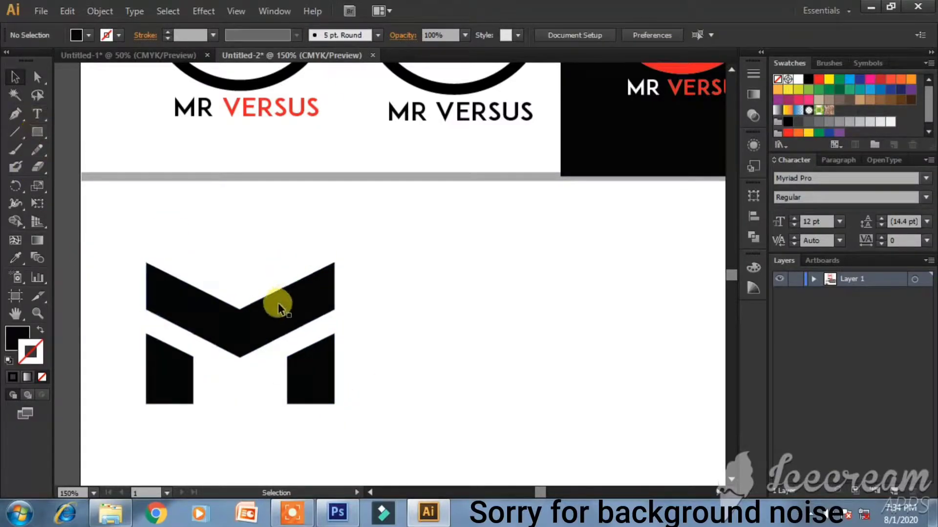
scroll(270, 318, down, 1)
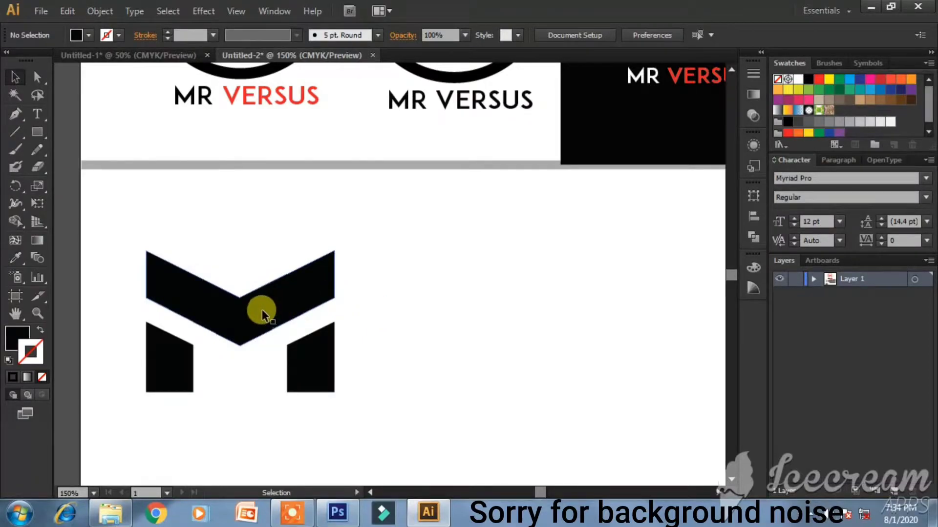
key(a)
drag(262, 309, 453, 314)
key(ctrl+z)
key(v)
drag(111, 230, 394, 419)
drag(268, 314, 556, 310)
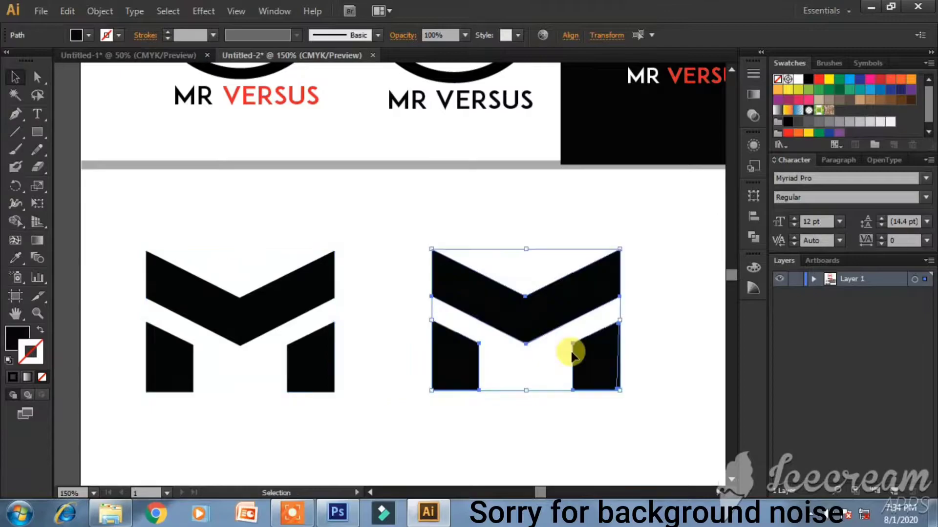
- Extend the right M's two leg pieces upward into full-height stems
click(523, 398)
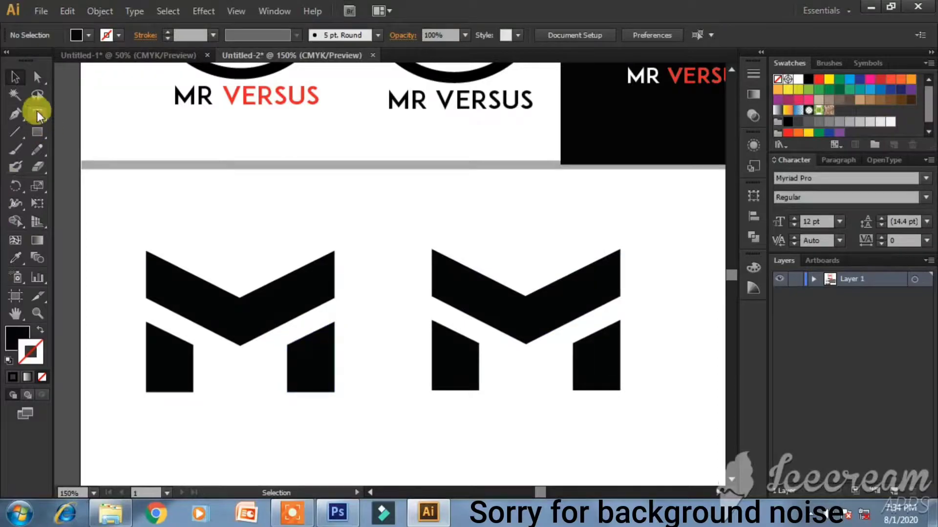
click(455, 341)
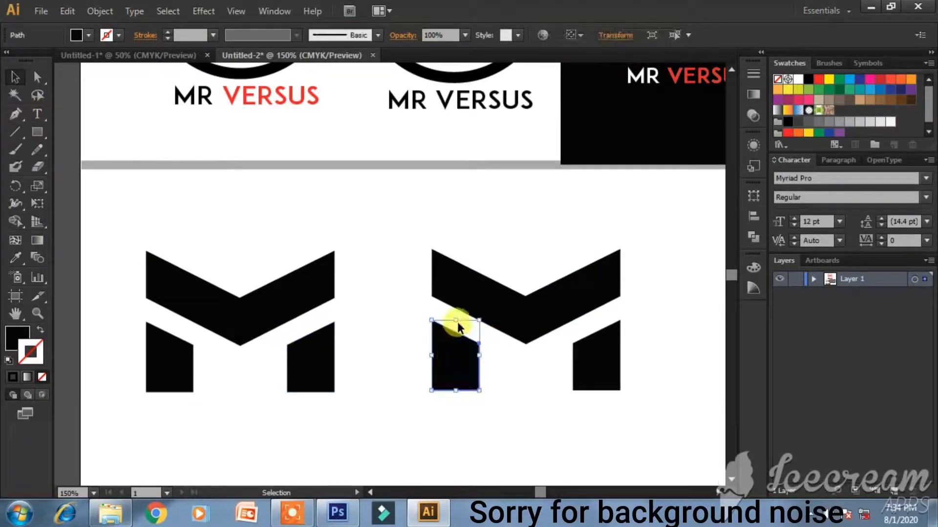
drag(456, 321, 452, 251)
click(588, 362)
drag(592, 326, 593, 250)
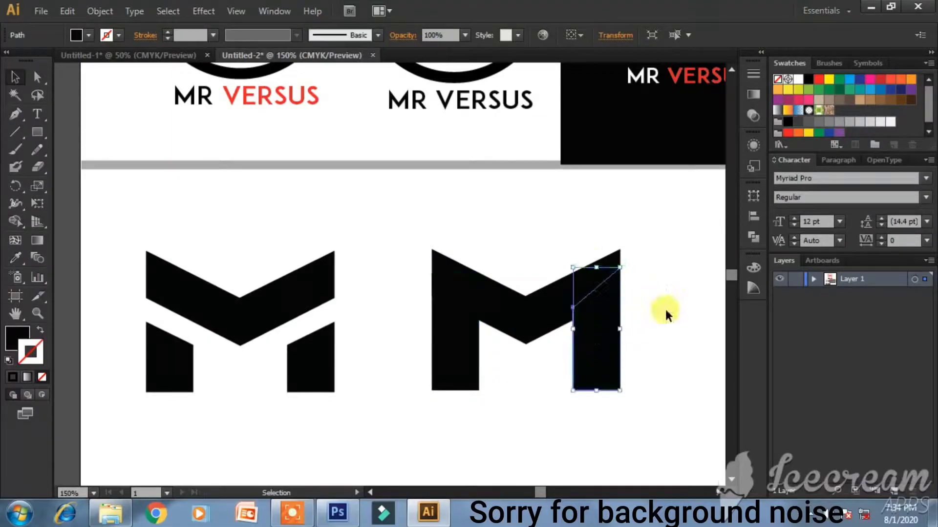
click(421, 345)
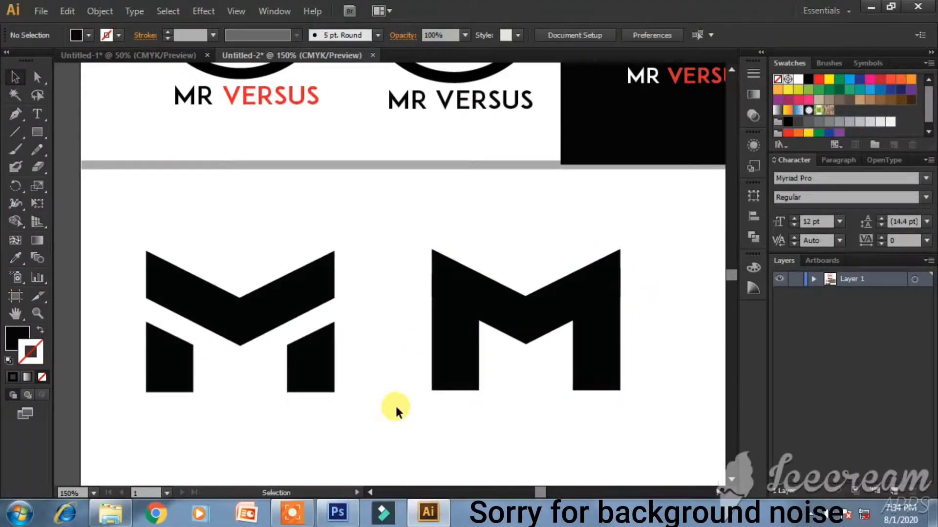
- Group the right M's pieces and fill it light grey
drag(410, 246, 677, 392)
key(a)
key(ctrl+g)
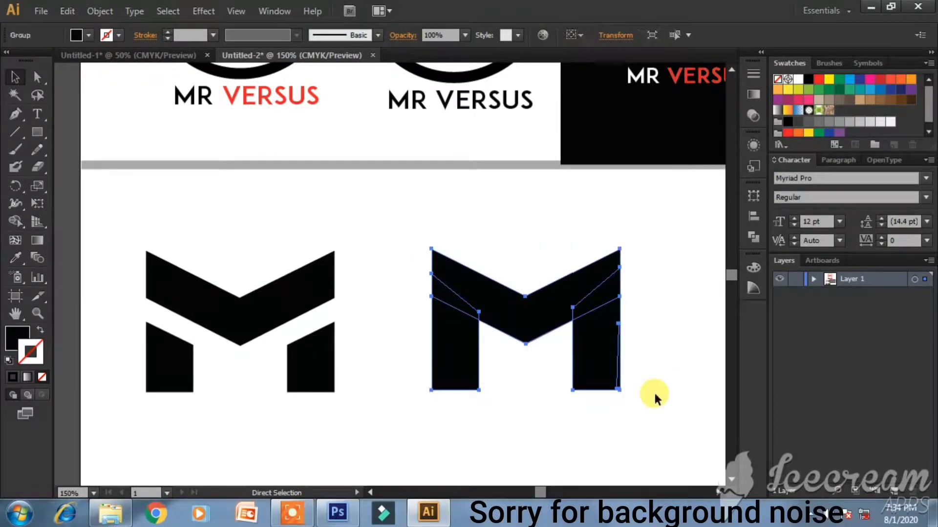
key(v)
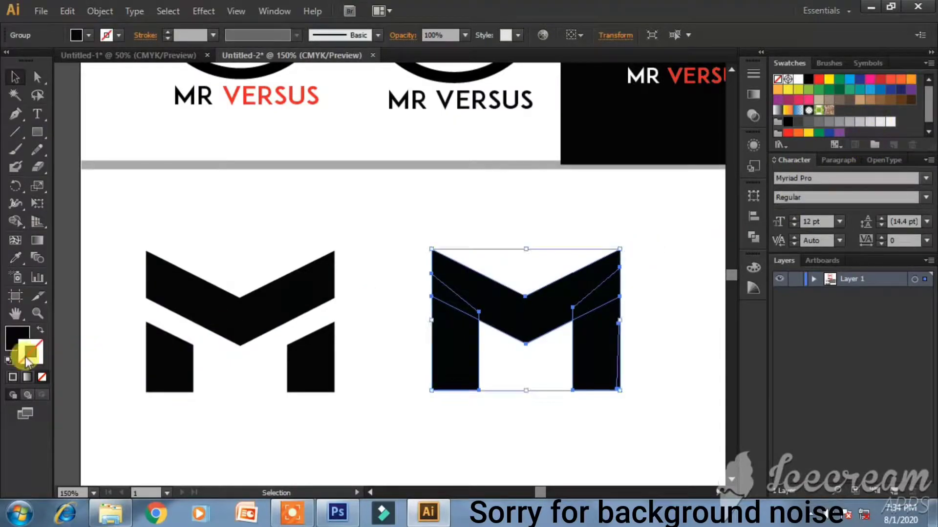
click(21, 336)
click(860, 122)
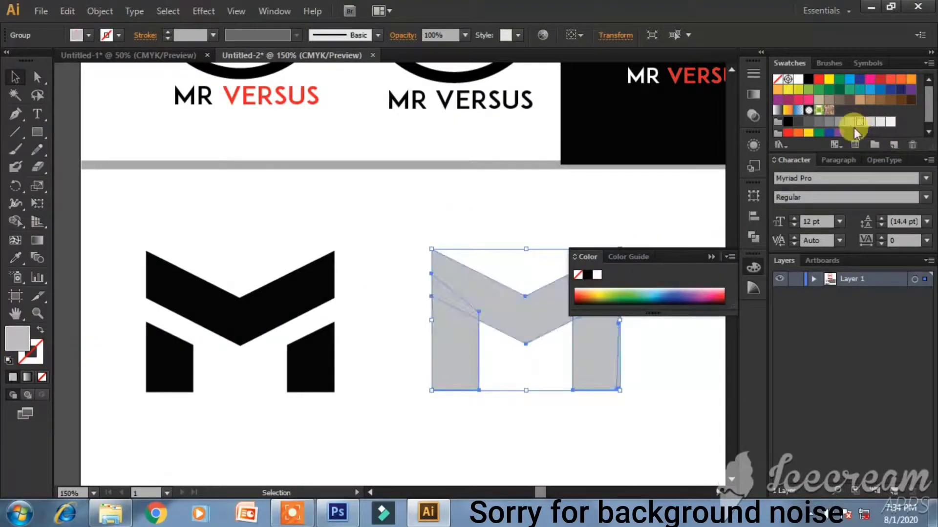
click(665, 178)
click(710, 257)
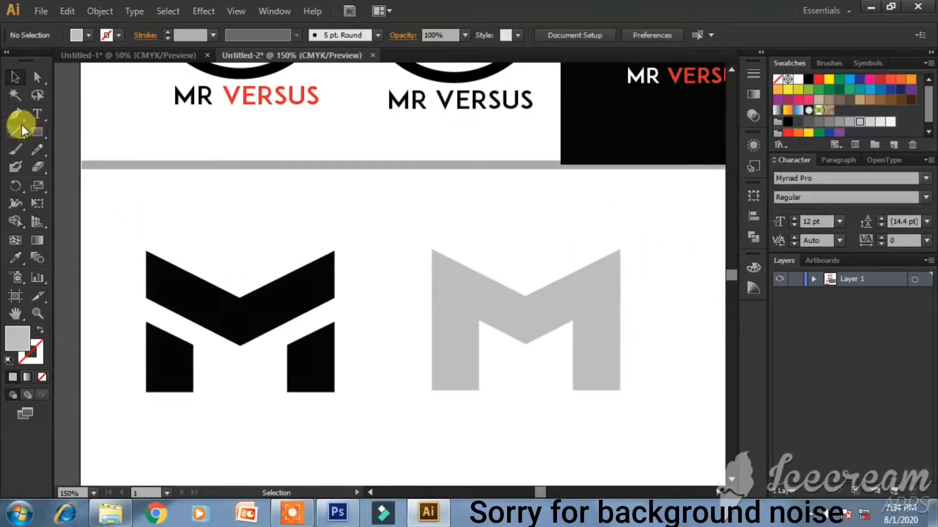
- Draw a closed right-pointing arrow shape with the Pen tool
click(36, 129)
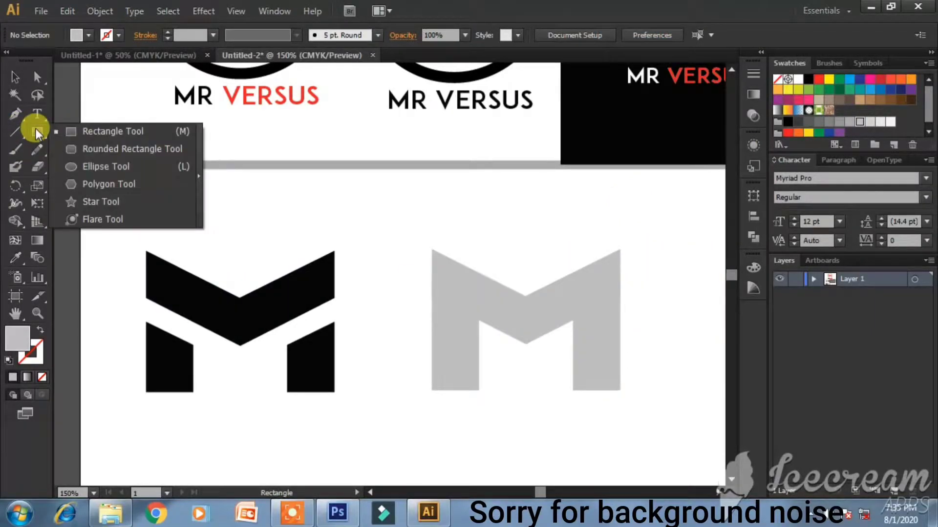
click(15, 114)
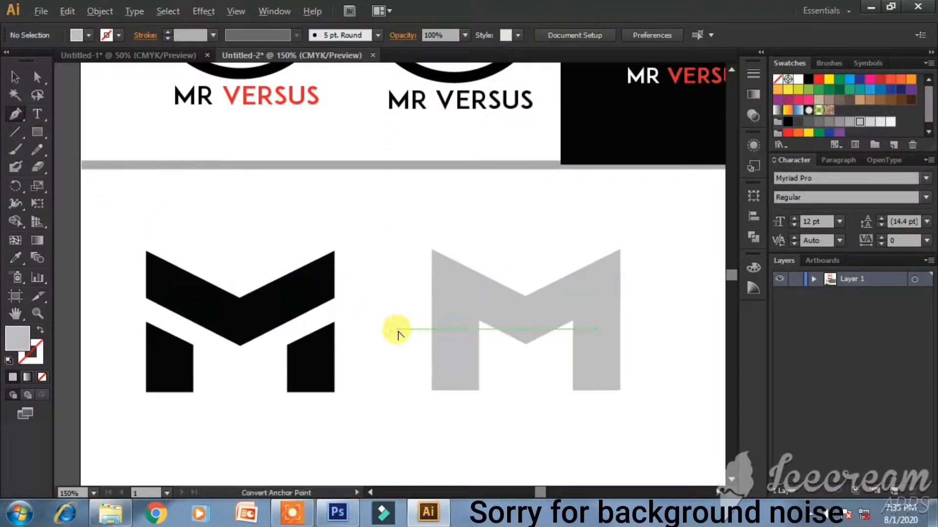
scroll(388, 334, up, 4)
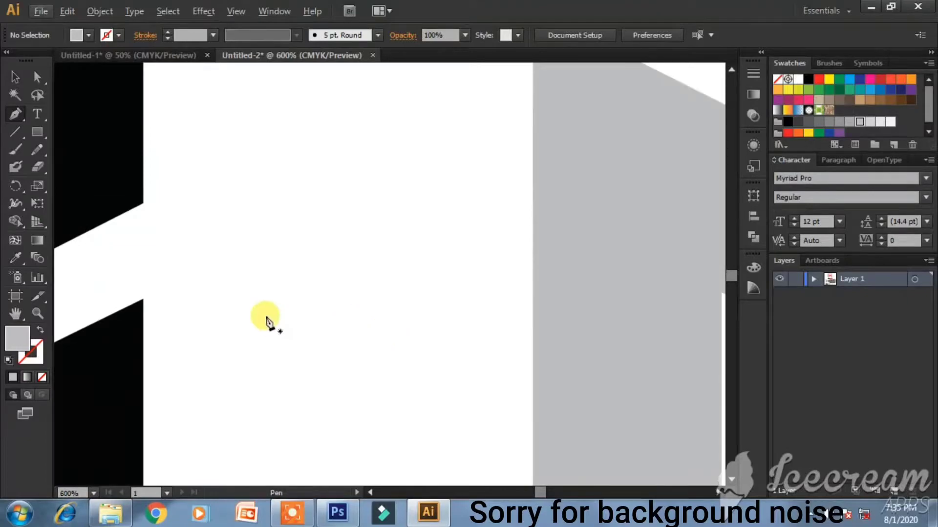
click(205, 304)
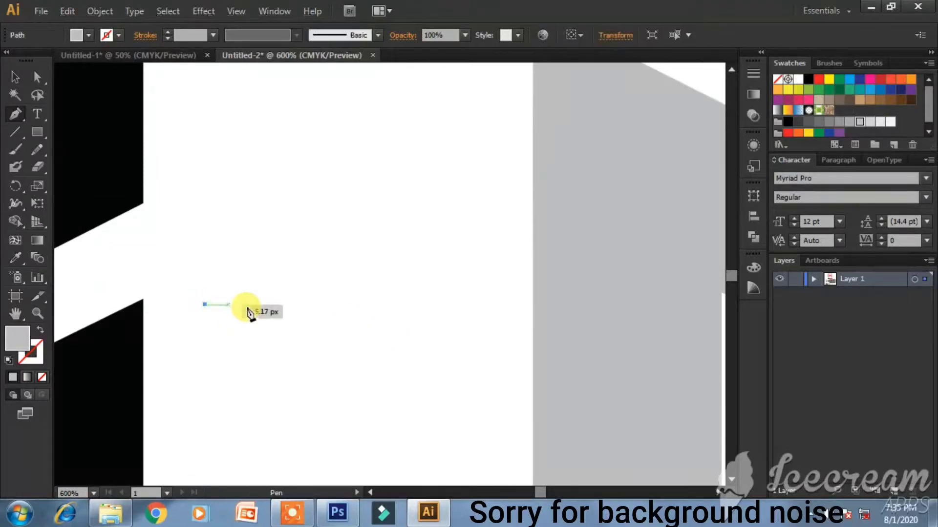
click(305, 304)
click(306, 277)
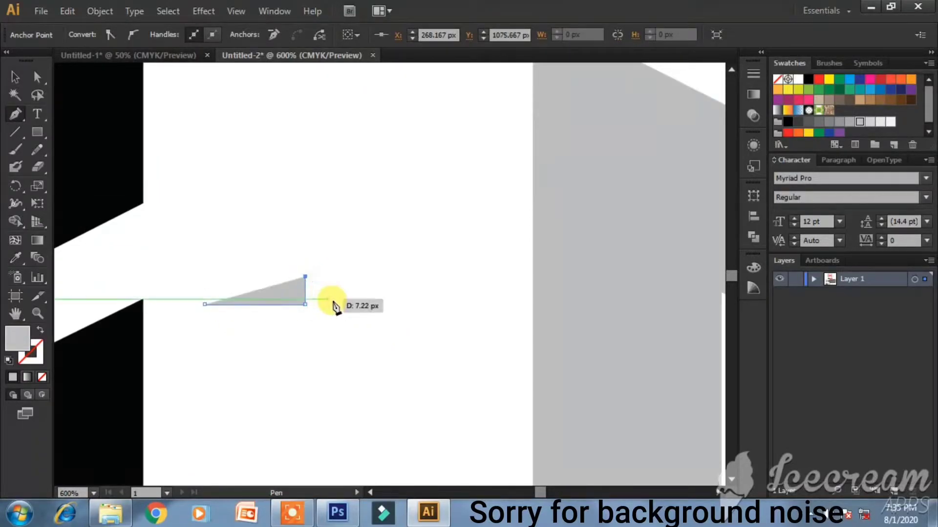
click(337, 305)
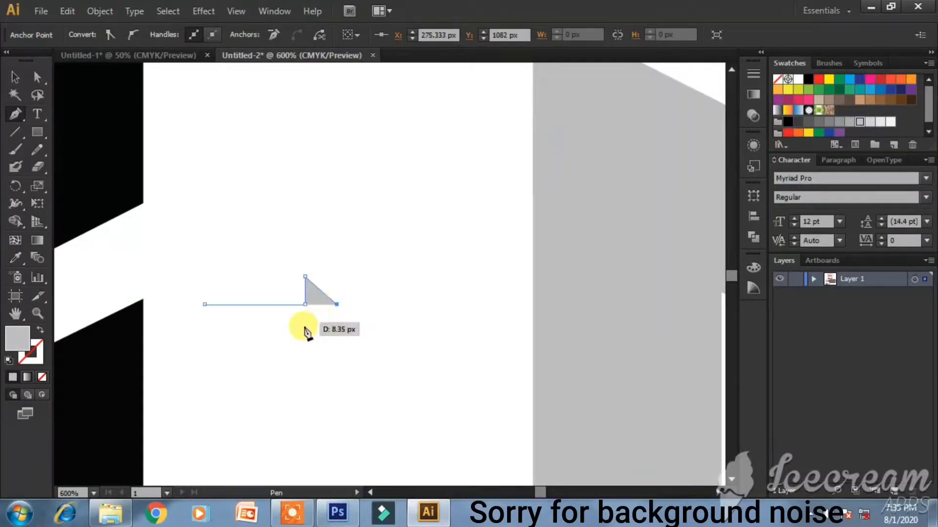
click(305, 326)
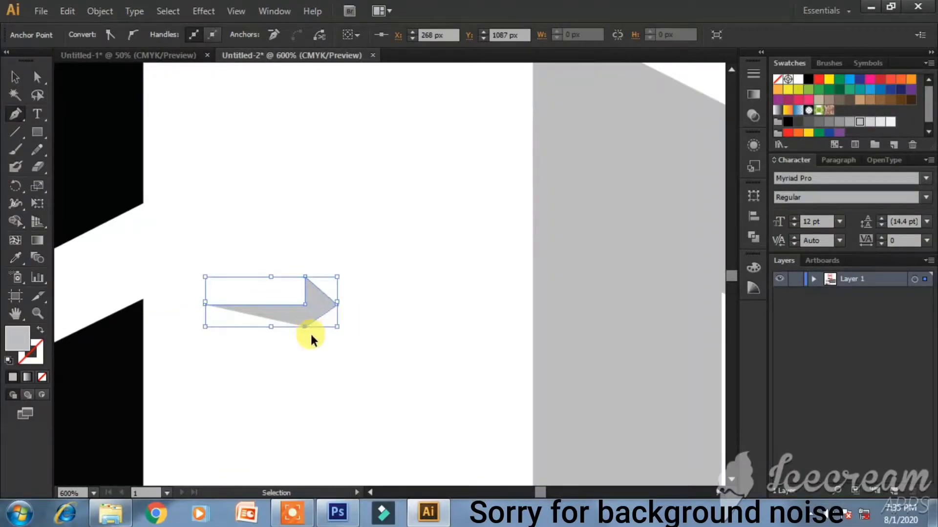
key(ctrl+z)
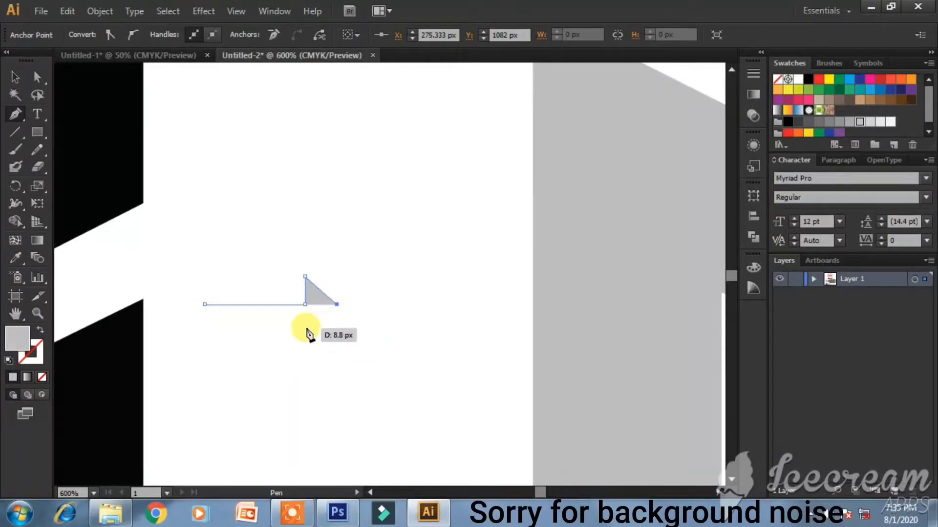
click(305, 327)
click(304, 309)
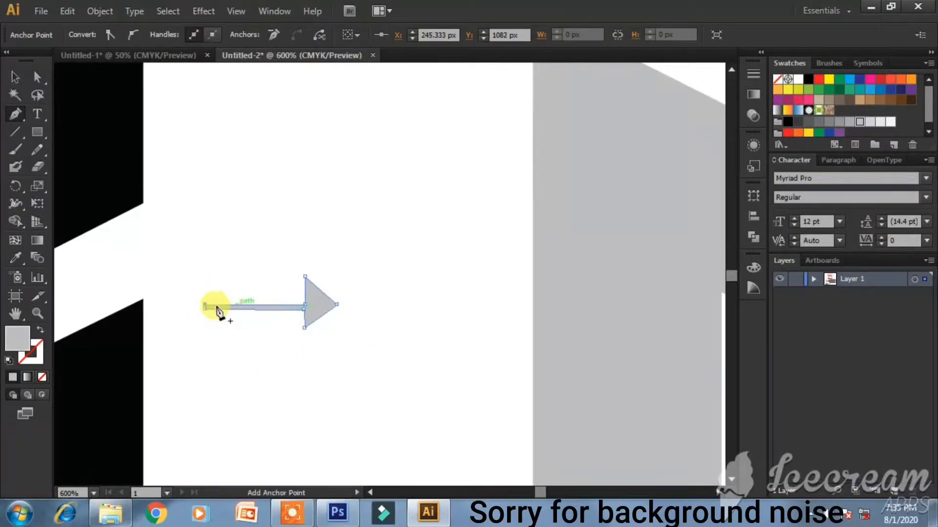
click(205, 306)
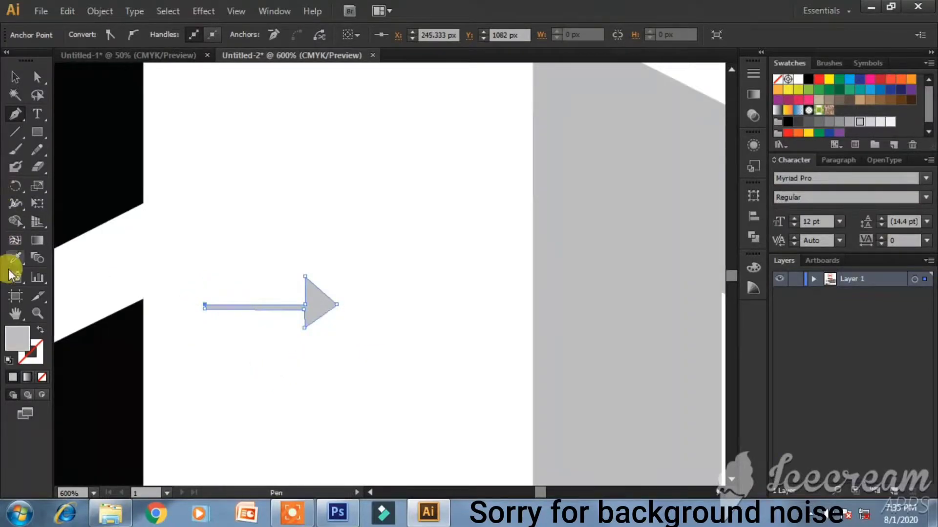
- Fill the arrow with near-black #020202
double_click(20, 342)
drag(288, 268, 276, 345)
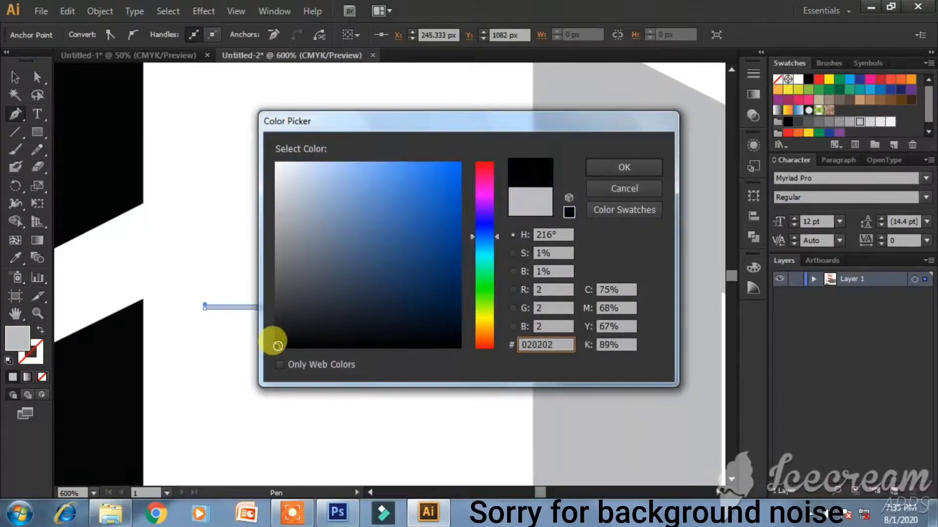
key(Return)
- Enlarge the arrow and position it between the black and grey Ms
click(15, 77)
click(433, 226)
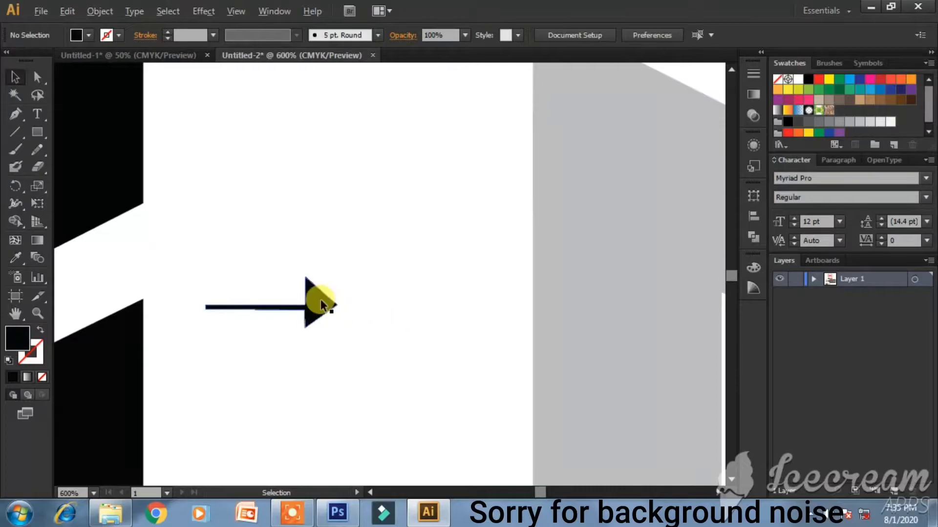
click(321, 300)
drag(338, 328, 375, 344)
drag(357, 313, 439, 337)
click(477, 337)
- Place two copies of the black M to the right of the construction row
scroll(475, 336, down, 5)
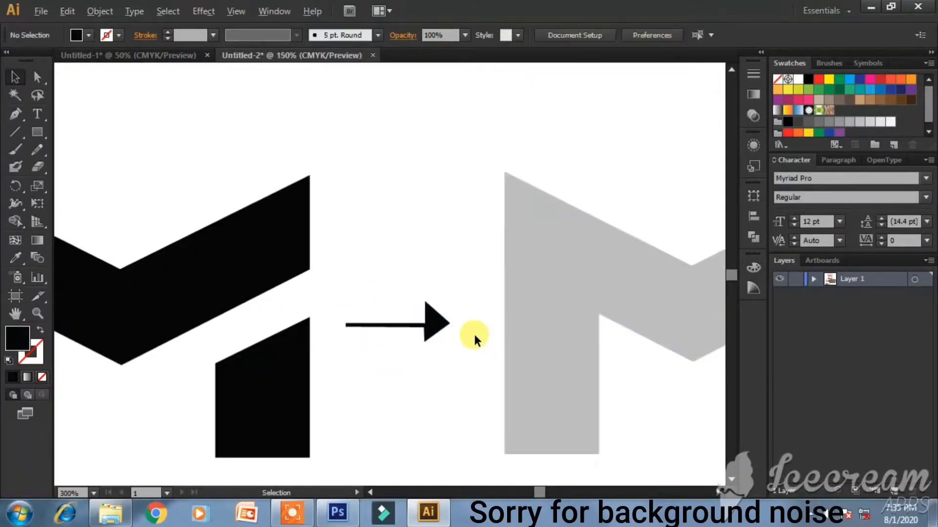
scroll(621, 377, up, 1)
click(601, 377)
click(681, 383)
scroll(439, 357, right, 5)
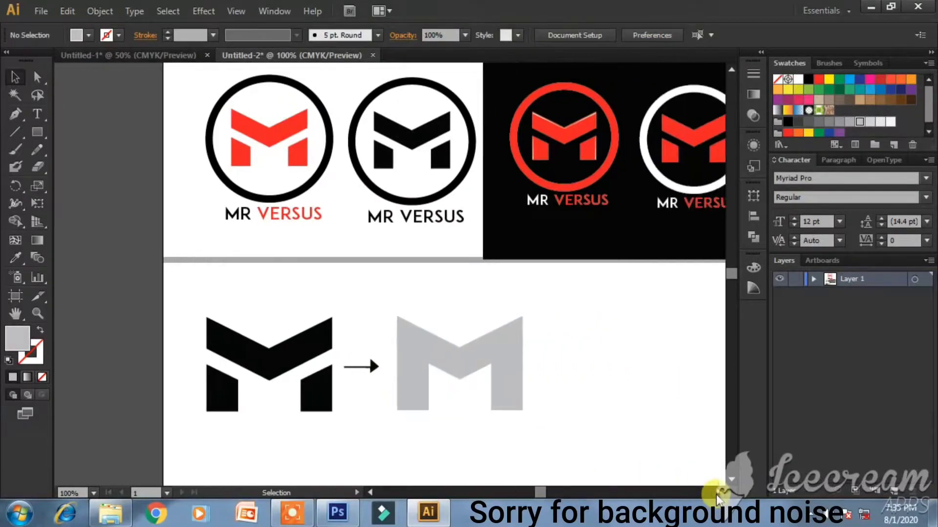
click(244, 345)
shift+click(283, 408)
drag(274, 355, 623, 357)
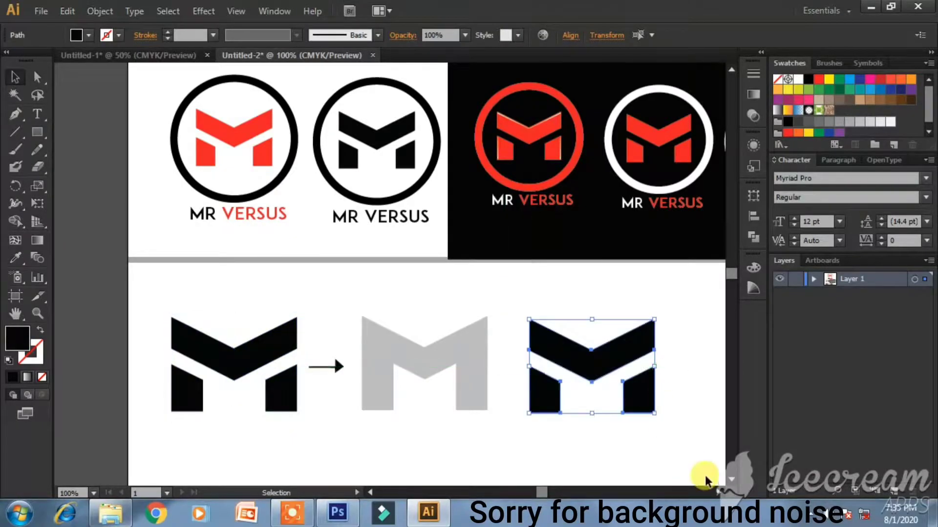
click(718, 494)
drag(718, 495, 718, 494)
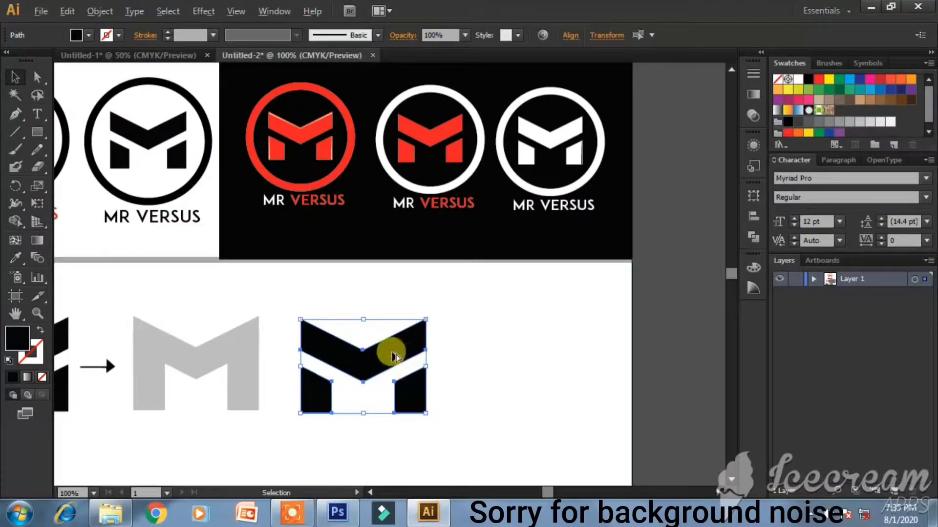
drag(387, 345, 568, 359)
click(666, 366)
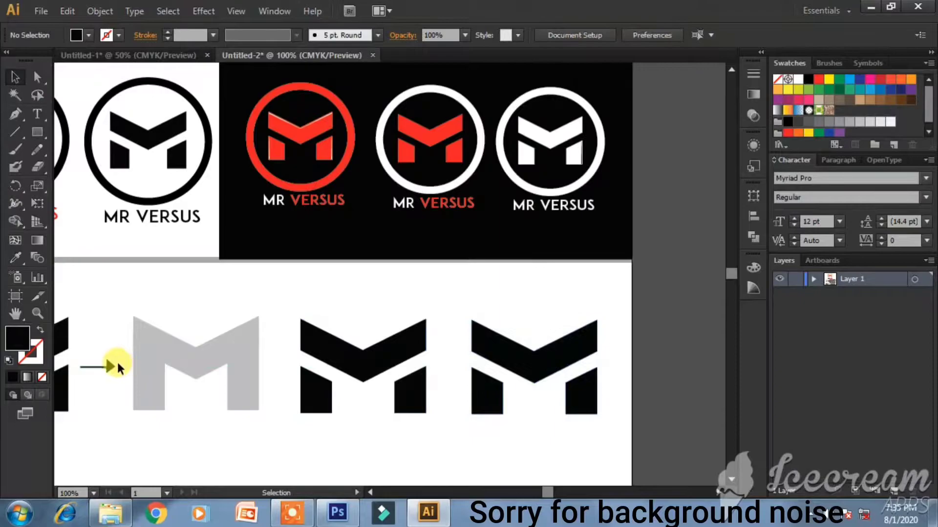
- Copy the arrow between the two new Ms and nudge the right-hand M slightly right
drag(110, 369, 459, 365)
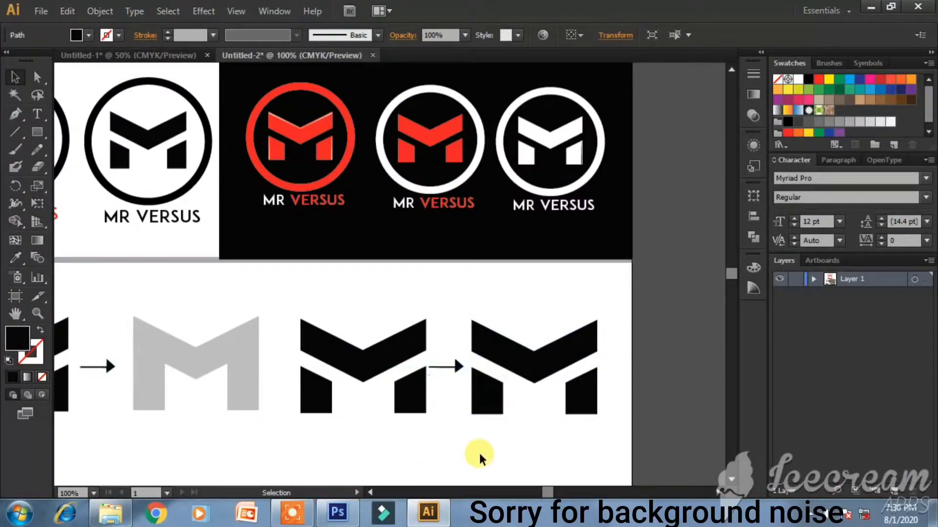
click(497, 441)
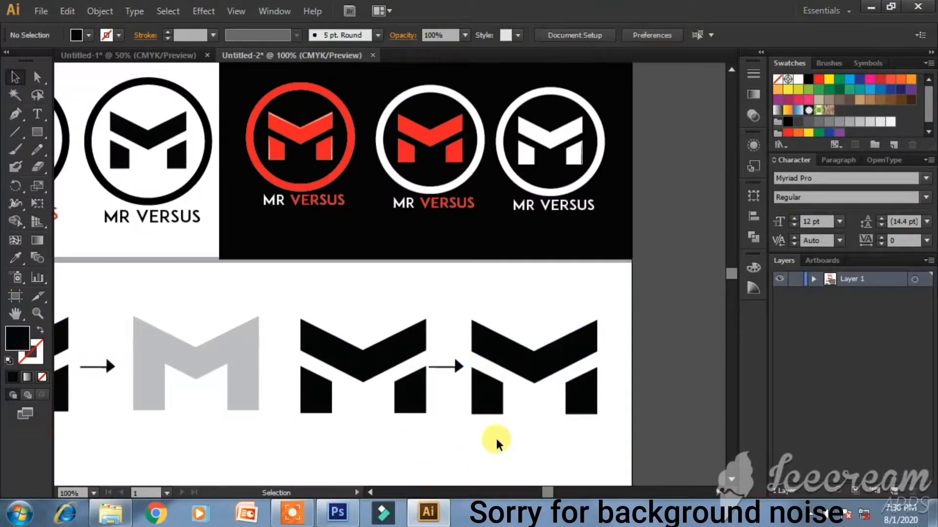
click(456, 366)
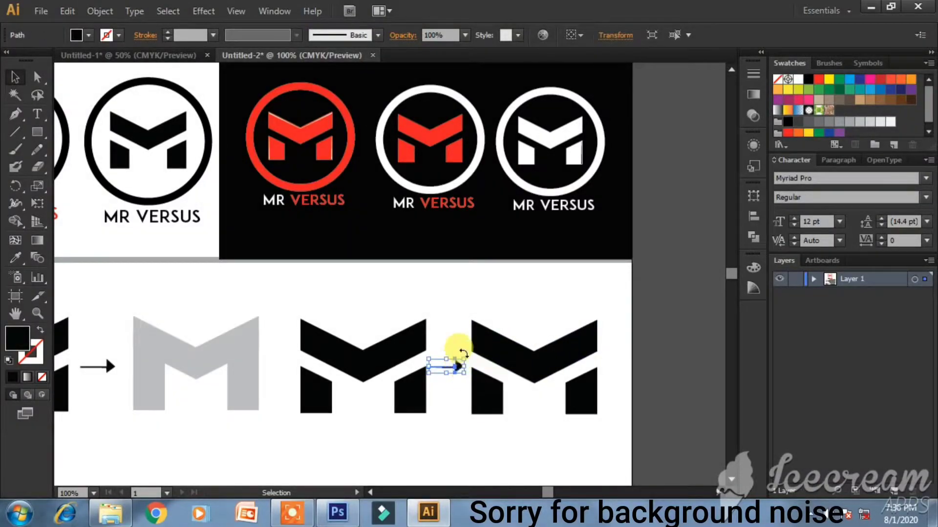
click(541, 353)
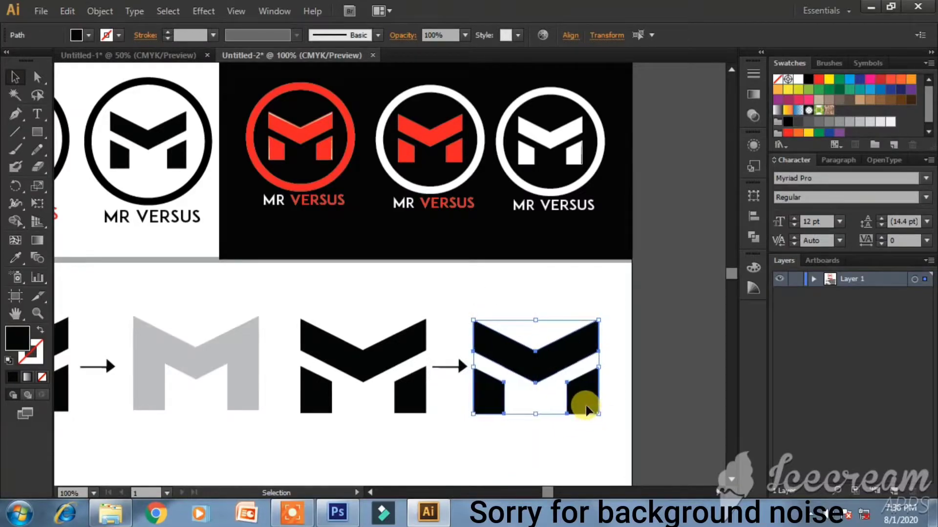
drag(590, 412, 598, 412)
click(674, 427)
- Colour the right-hand M's two lower legs with the light grey K=30 swatch
click(586, 400)
shift+click(498, 389)
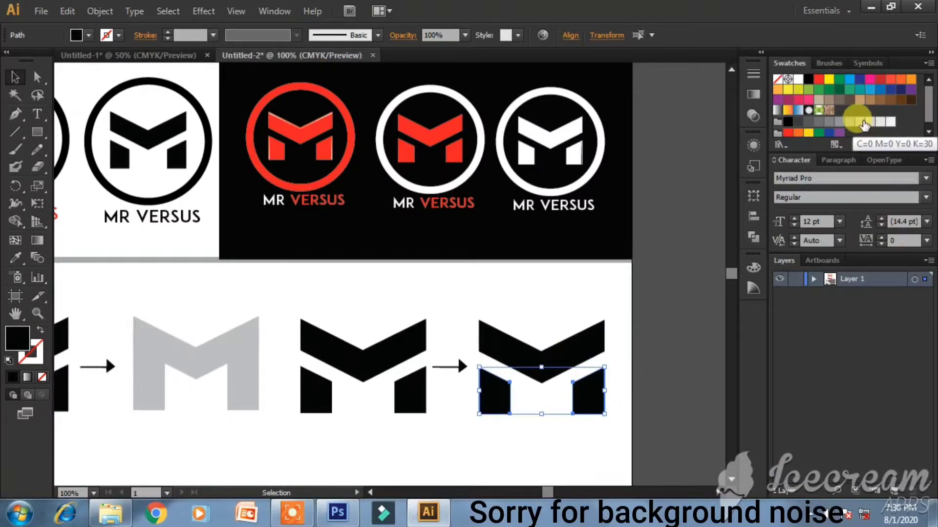
click(863, 125)
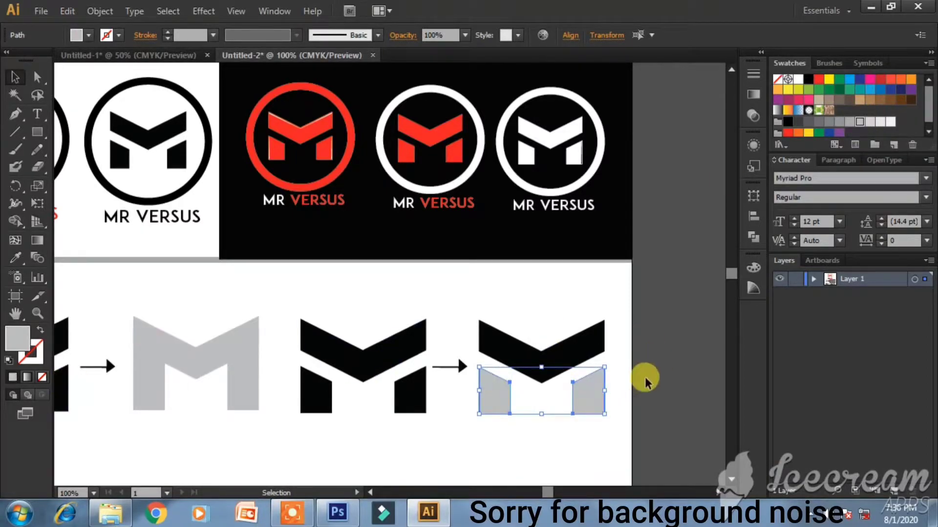
click(686, 344)
- Stretch the right-hand M's black top chevron taller about its centre
click(523, 367)
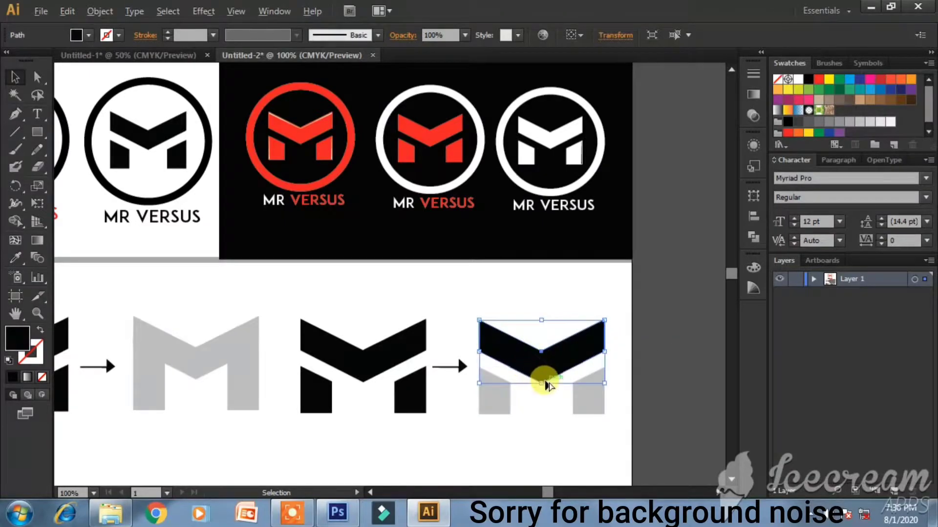
drag(542, 384, 541, 399)
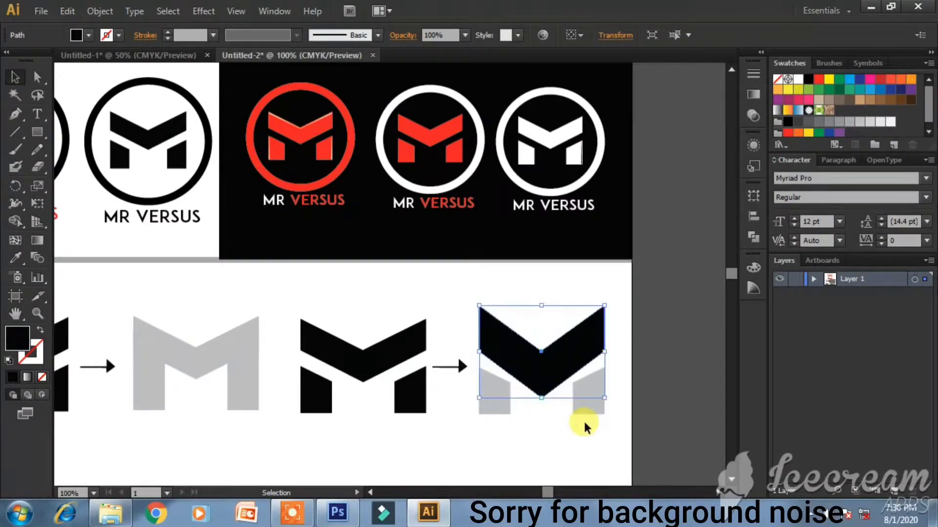
click(631, 388)
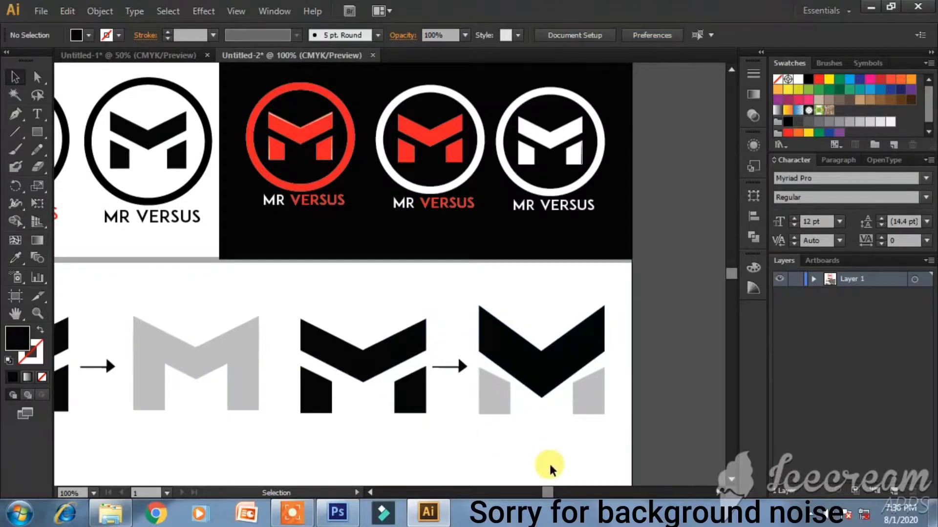
click(374, 494)
- Add an 'Mr' text label above the first M and set it to 38 pt
click(370, 493)
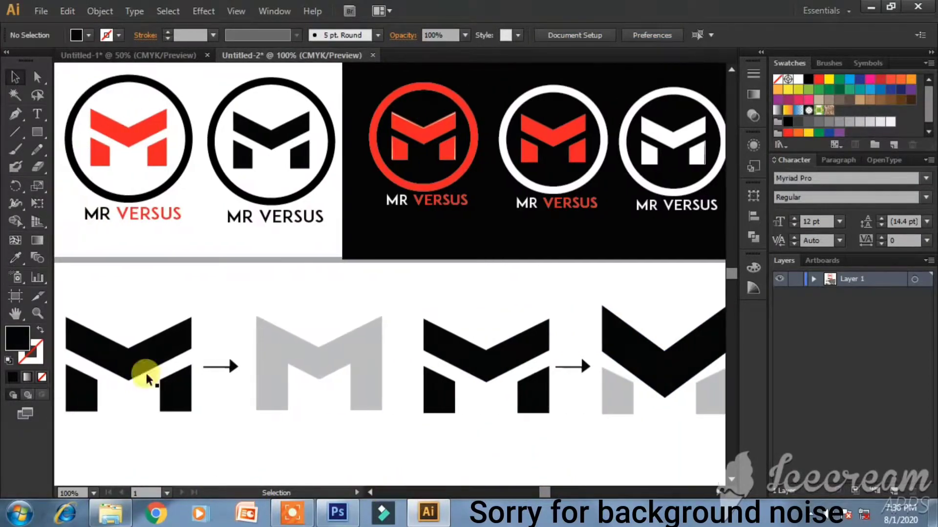
click(37, 113)
click(168, 297)
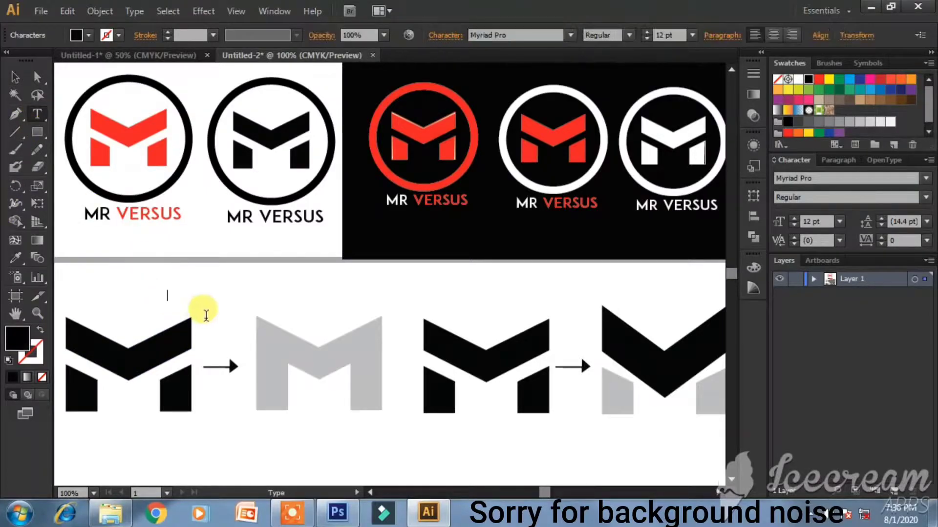
text(Mr)
key(Escape)
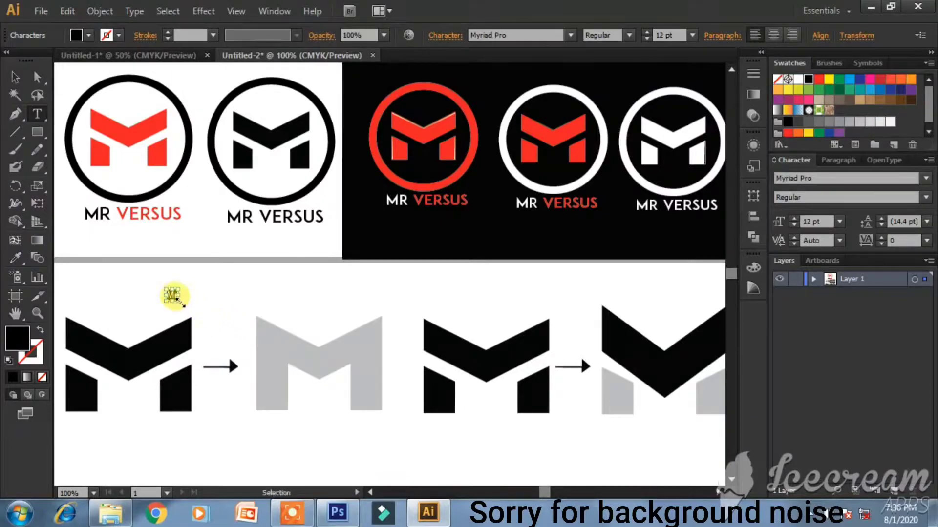
click(798, 222)
click(796, 219)
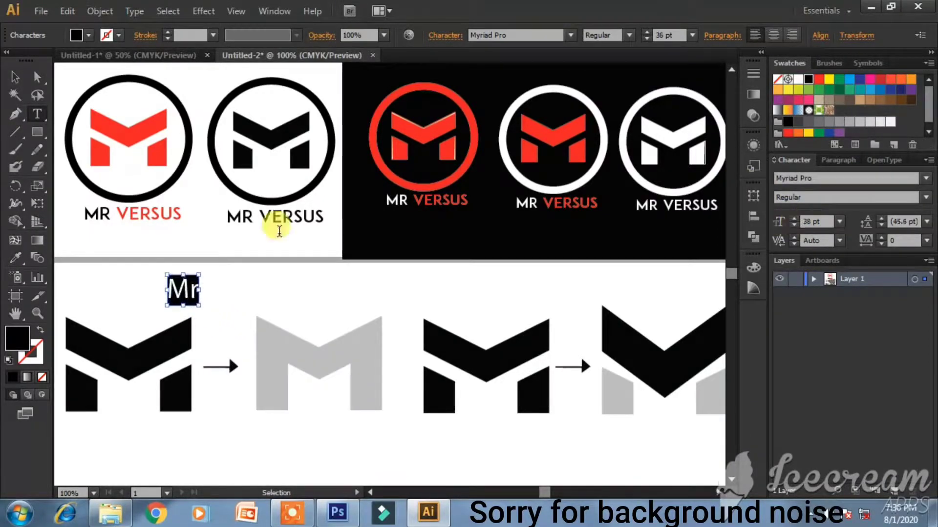
- Copy the Mr label above the grey M and set it in Gotham Bold
click(26, 79)
drag(190, 289, 326, 307)
double_click(327, 307)
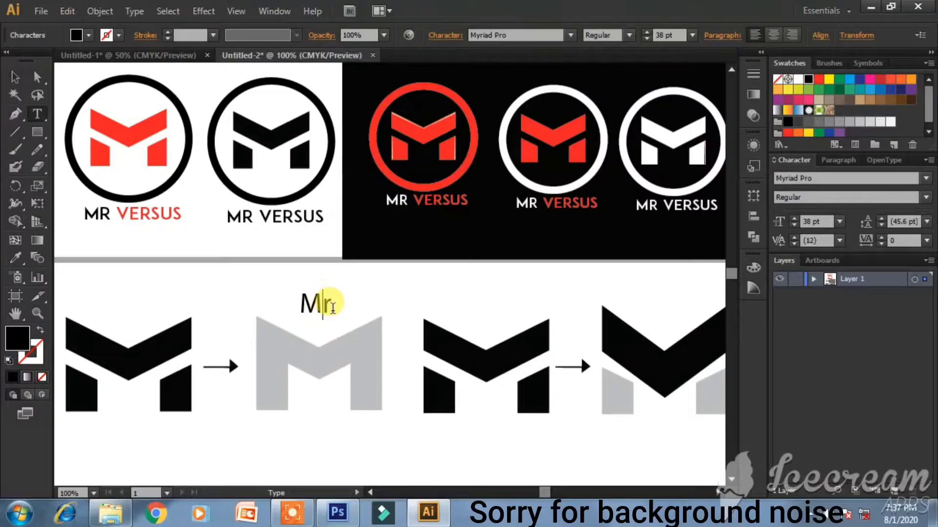
key(ctrl+a)
click(517, 38)
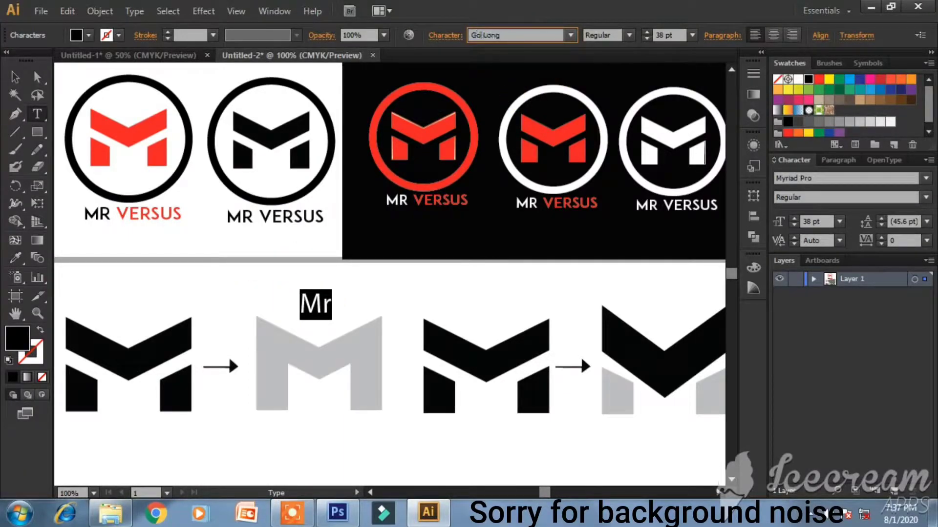
text(Gotham)
key(Return)
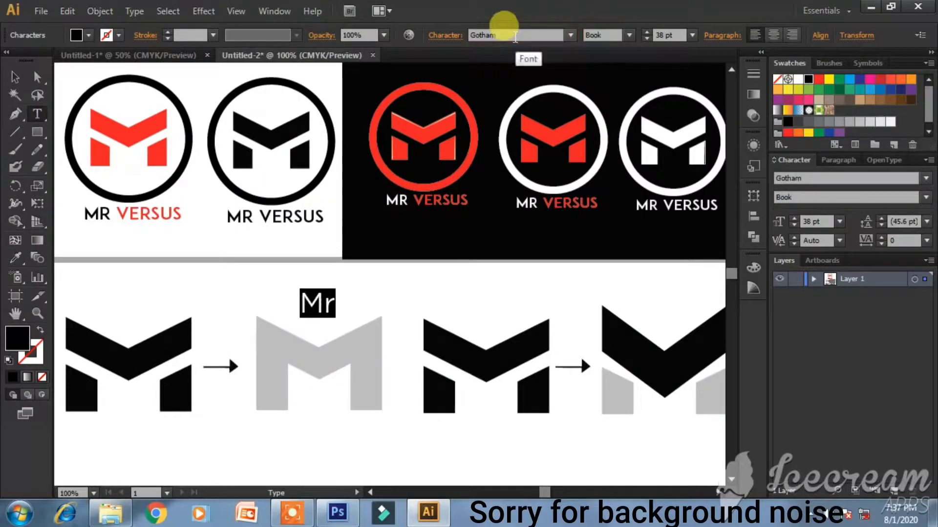
click(629, 35)
click(606, 131)
- Copy the bold label above the right-hand M and retype it as 'Versus'
click(15, 76)
click(329, 313)
drag(330, 312, 641, 295)
double_click(673, 298)
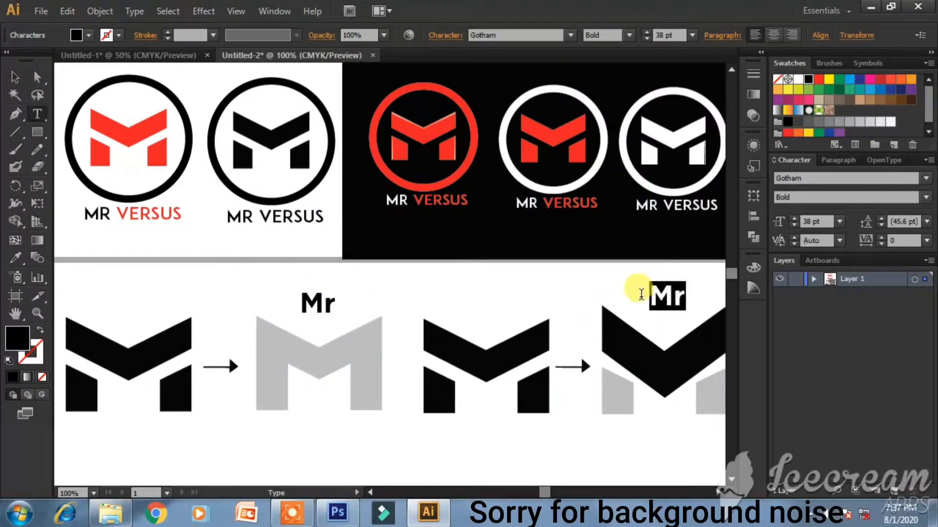
text(Vers)
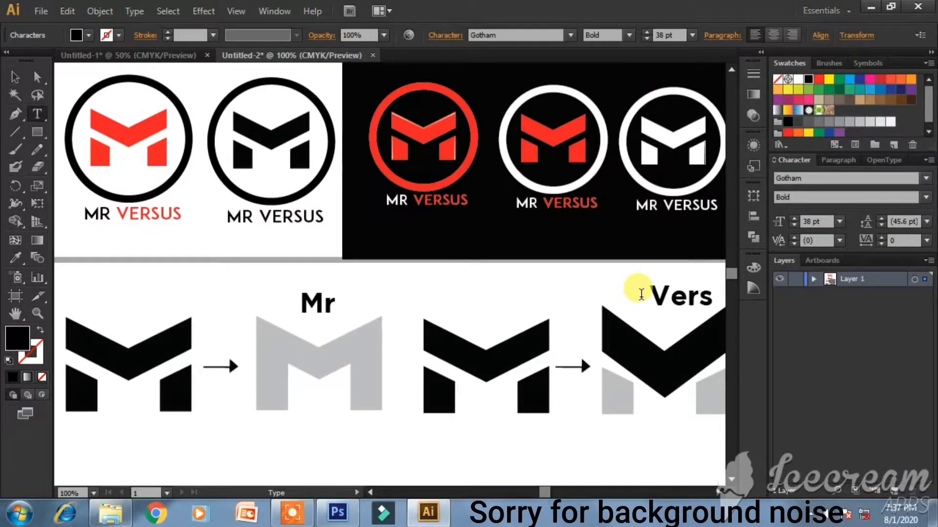
text(us)
- Centre the Versus label above the right-hand M
click(14, 77)
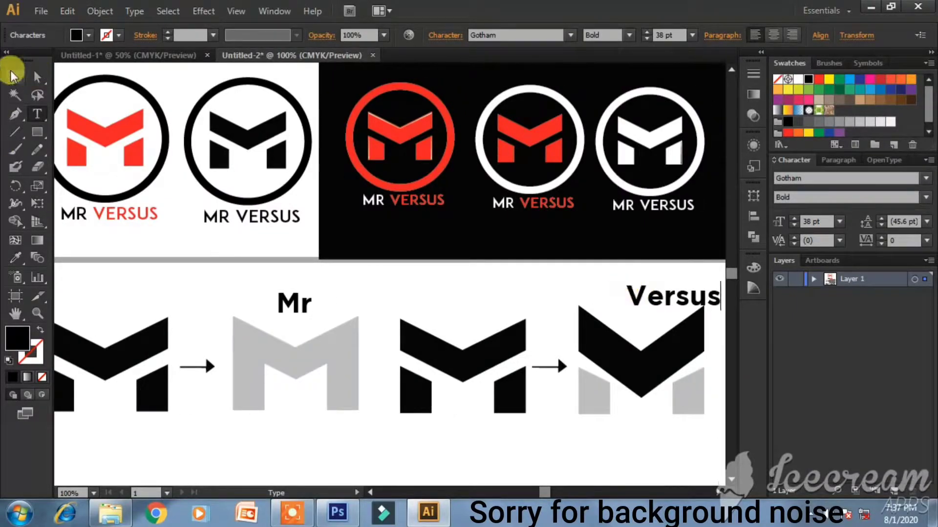
mouse_move(658, 295)
mouse_down()
mouse_move(638, 291)
mouse_move(654, 287)
mouse_up()
click(632, 450)
scroll(400, 362, down, 1)
- Place a copy of the third M below the first M and lower it slightly
drag(393, 311, 483, 405)
drag(444, 369, 218, 441)
scroll(315, 438, down, 2)
click(248, 407)
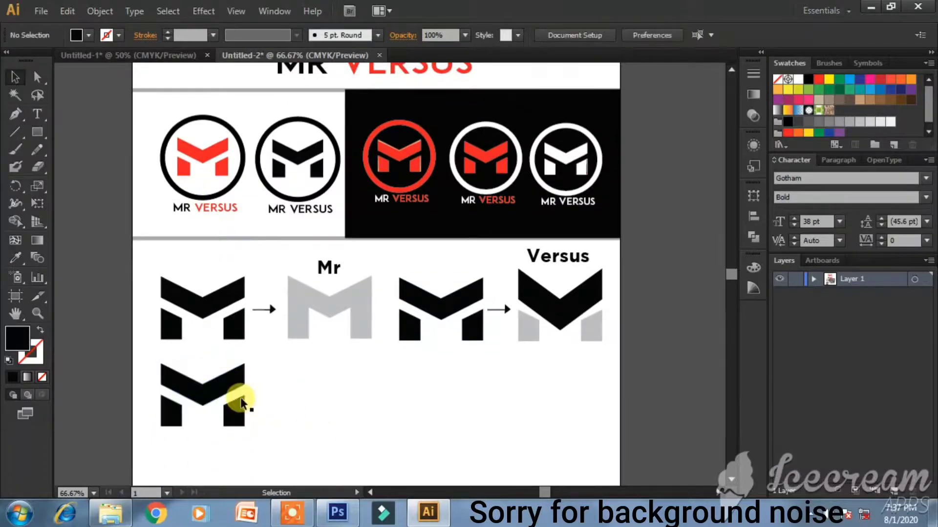
click(211, 387)
drag(152, 354, 266, 464)
drag(212, 389, 212, 410)
click(318, 405)
- Colour both legs of the bottom M light grey
scroll(302, 414, up, 3)
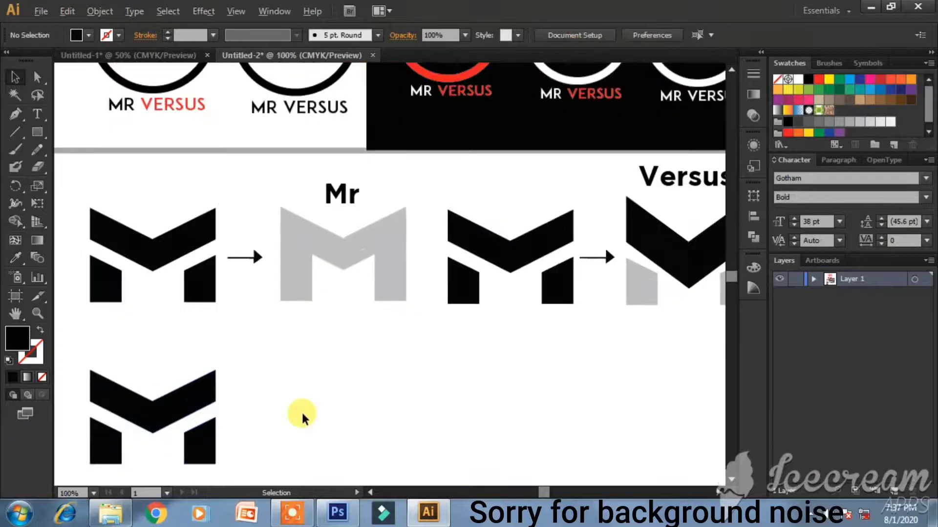
scroll(297, 411, down, 2)
scroll(293, 407, down, 1)
scroll(291, 403, down, 2)
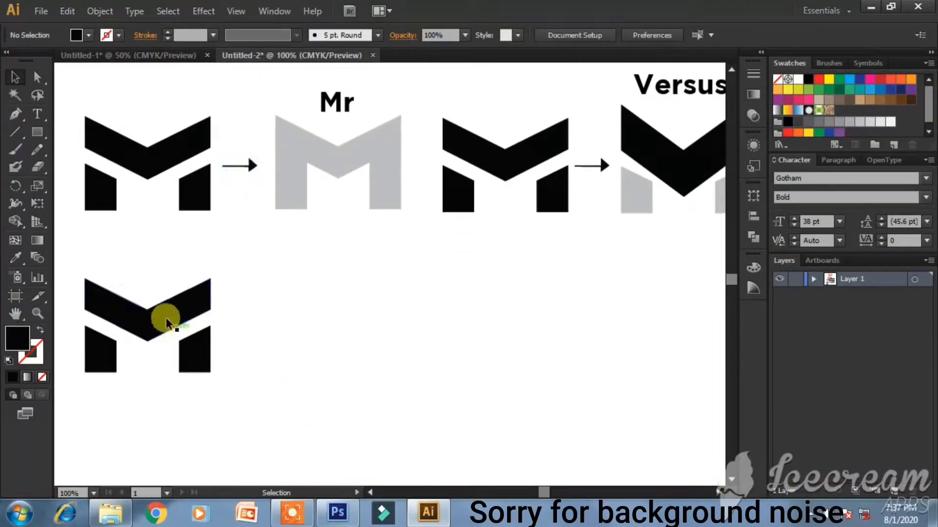
click(112, 356)
shift+click(196, 364)
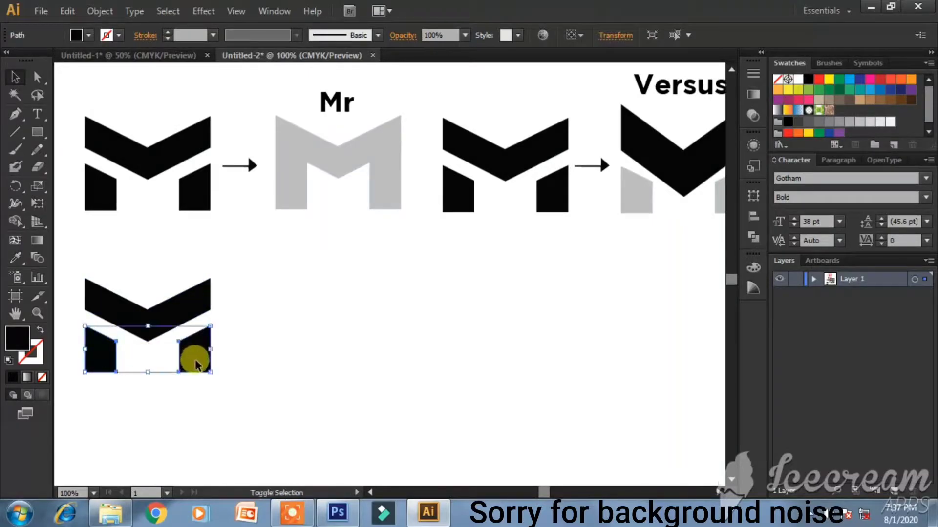
click(860, 123)
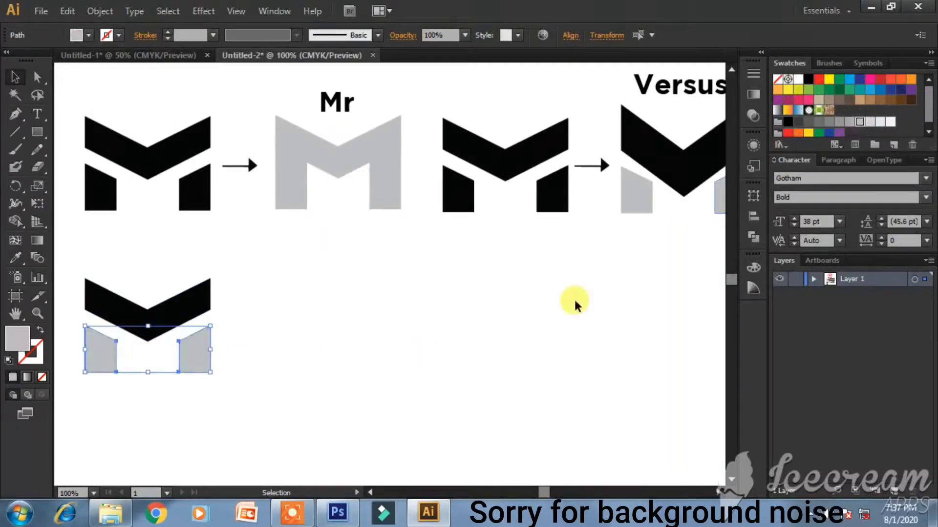
click(283, 360)
- Copy the Mr label above the new bottom M
click(150, 318)
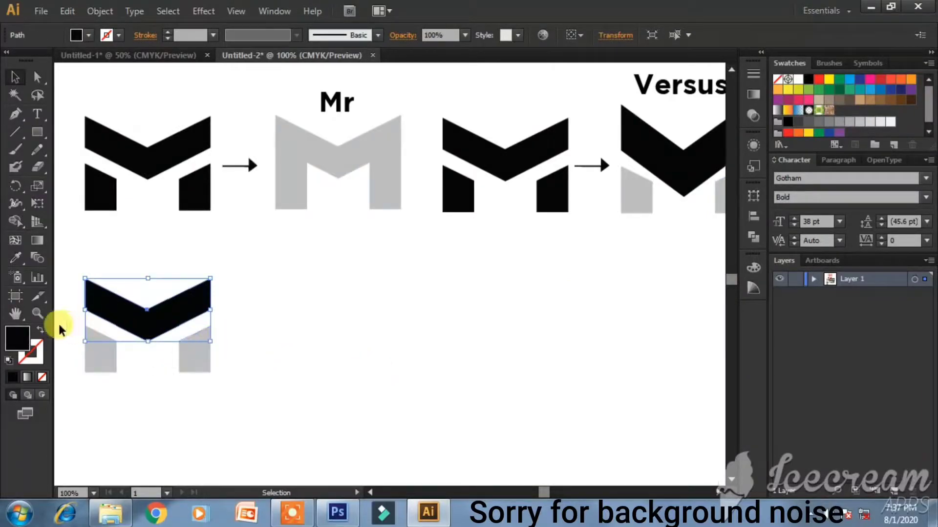
click(138, 251)
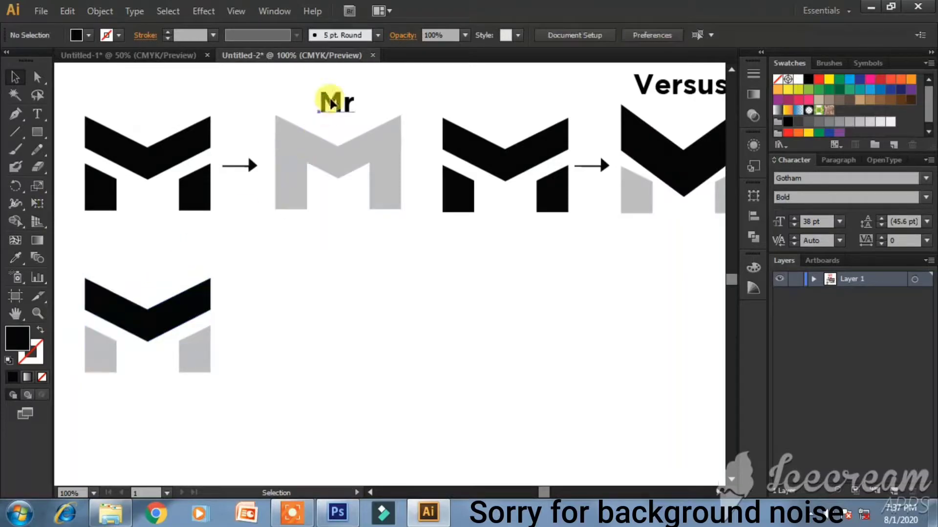
click(335, 103)
drag(335, 103, 145, 269)
- Retype the copied label as 'VS sign' and position it above the new M
double_click(145, 268)
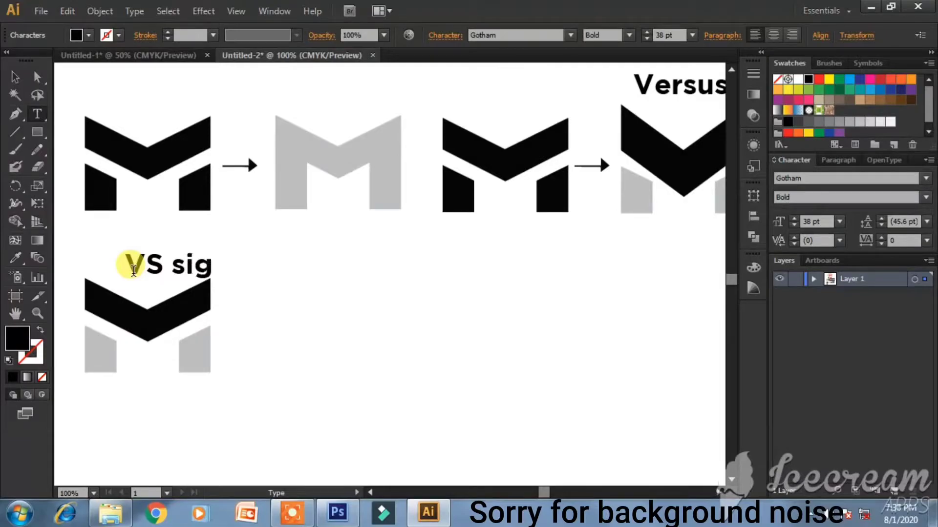
click(14, 77)
drag(202, 276, 147, 272)
click(273, 306)
- Place a copy of the VS sign M's black chevron to its right
click(287, 298)
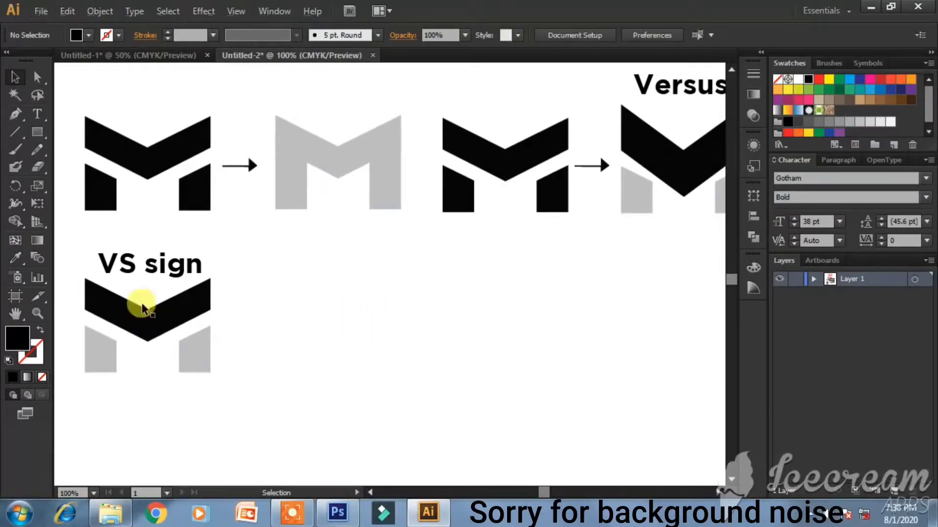
drag(171, 316, 415, 352)
key(ctrl+z)
drag(157, 303, 571, 373)
- Select the two joined chevrons and drag them into place to the right
click(586, 425)
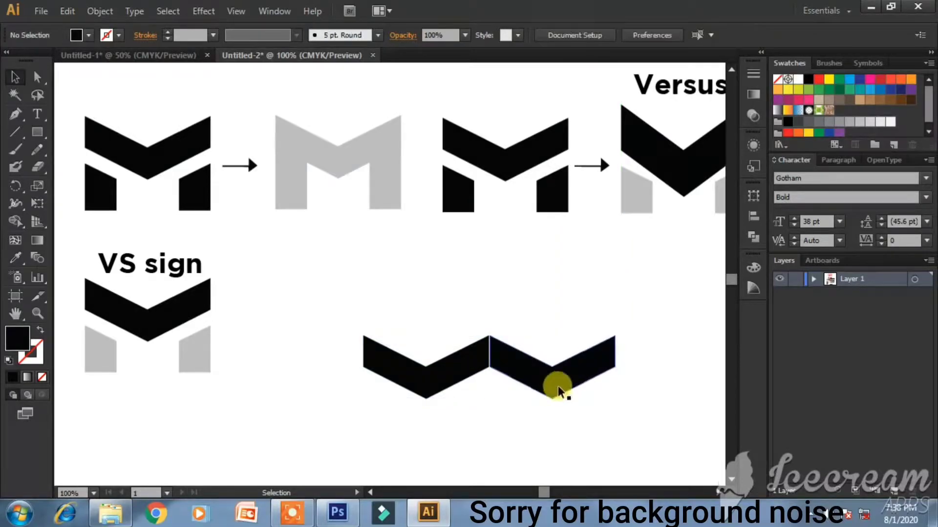
click(561, 383)
click(596, 453)
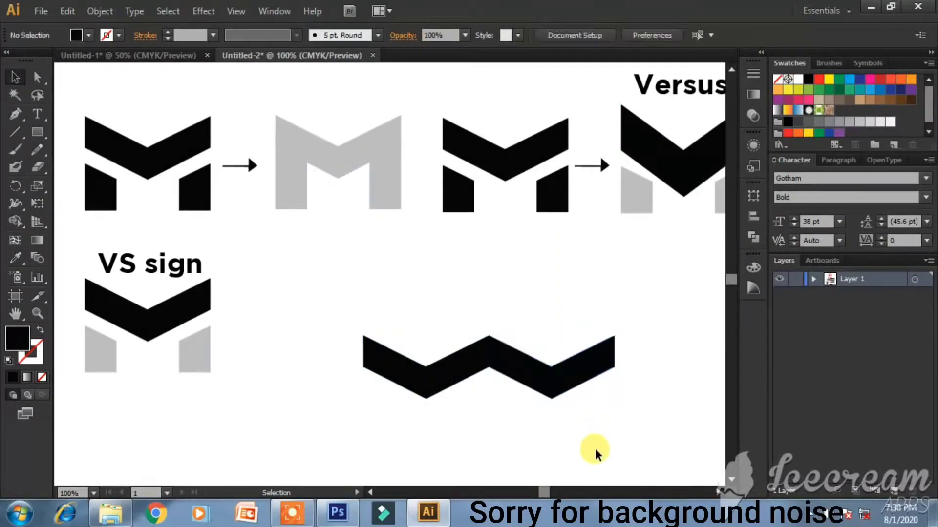
drag(421, 318, 573, 443)
scroll(596, 423, down, 1)
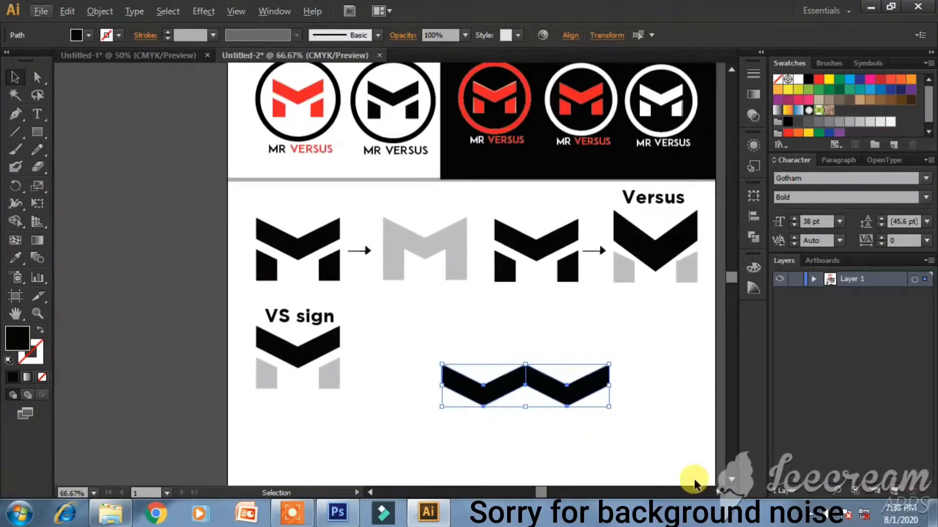
scroll(711, 497, right, 2)
drag(517, 383, 691, 398)
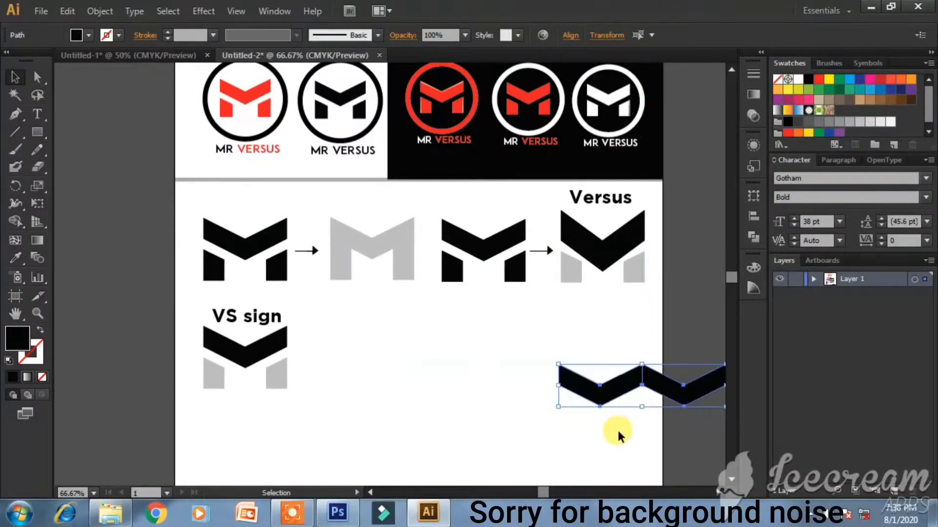
- Duplicate the chevron pair to extend the zigzag to four chevrons, then select all four
drag(614, 400, 449, 395)
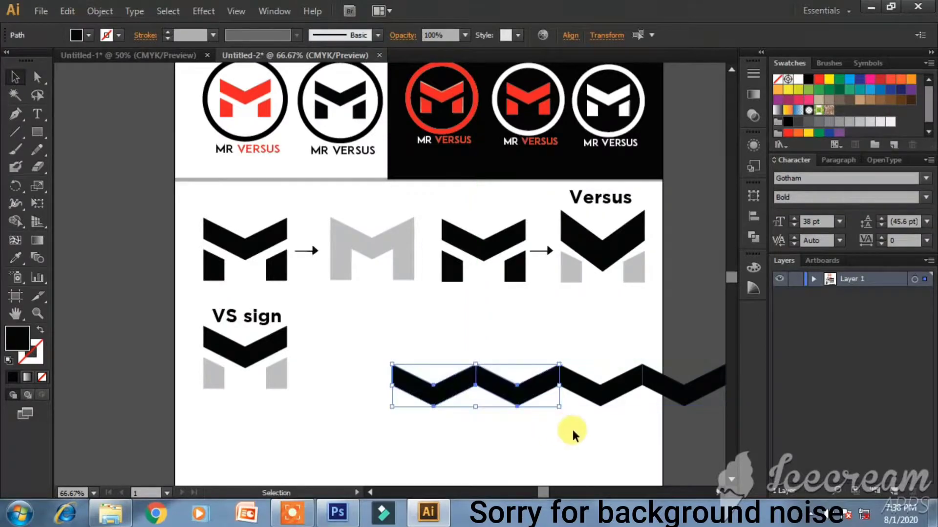
click(571, 430)
click(670, 398)
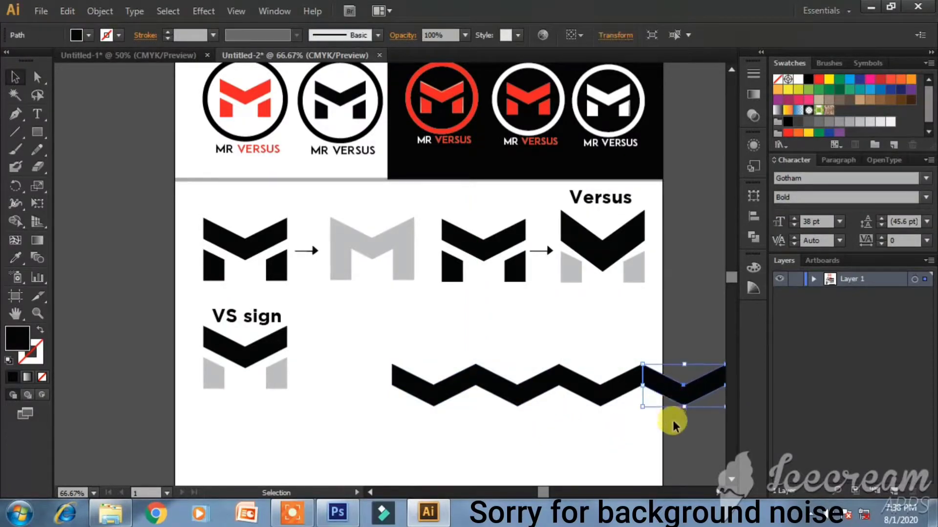
click(624, 446)
click(449, 388)
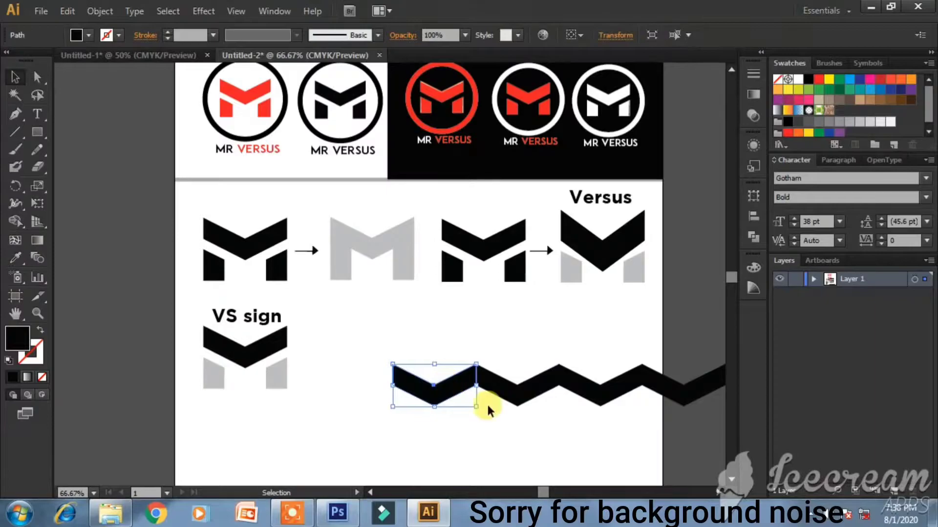
click(550, 440)
drag(441, 345, 691, 442)
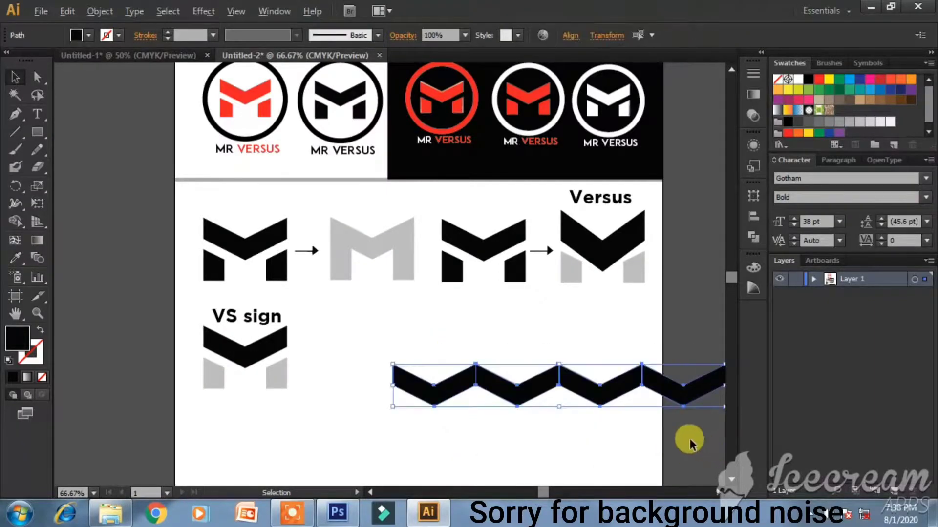
scroll(691, 443, down, 1)
scroll(668, 434, down, 1)
scroll(668, 434, down, 1)
scroll(682, 442, down, 2)
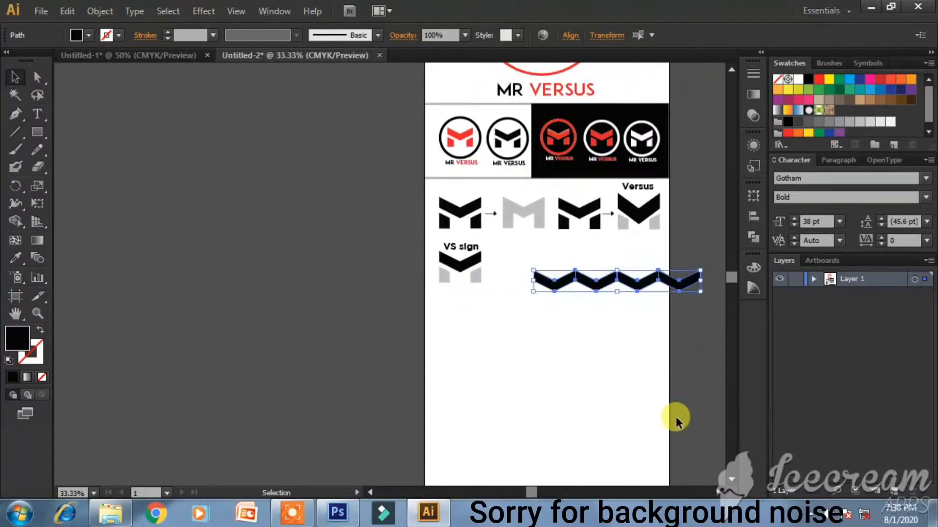
- Duplicate the zigzag downward twice to stack rows into a lattice
drag(671, 285, 650, 305)
click(642, 342)
drag(505, 257, 647, 346)
click(634, 387)
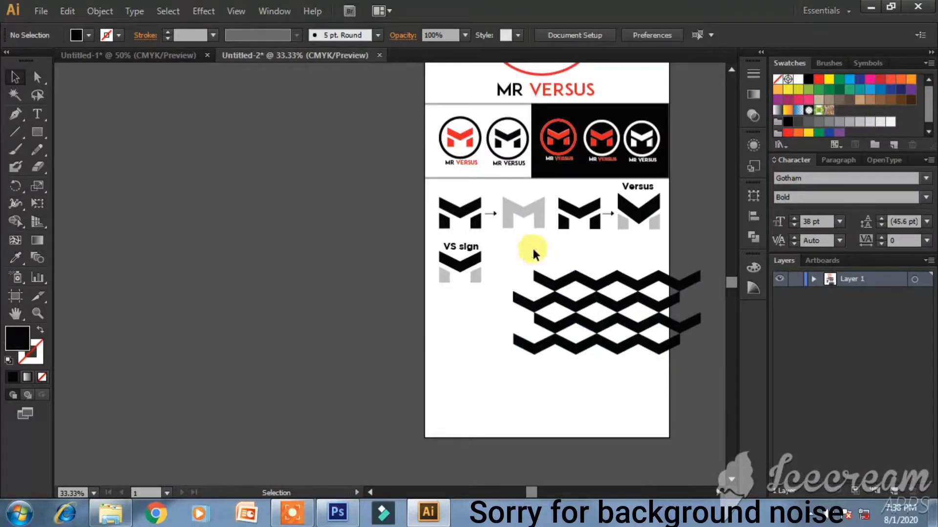
drag(534, 250, 703, 379)
drag(641, 334, 641, 419)
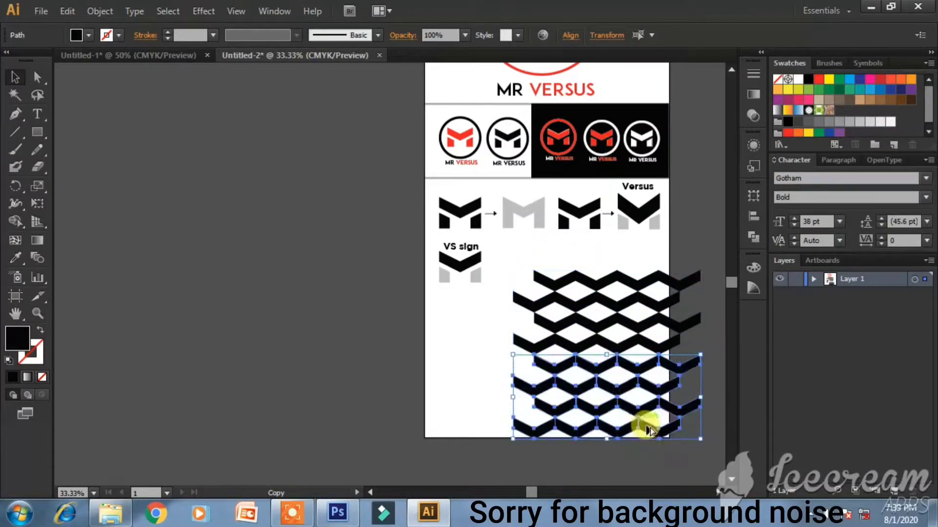
click(649, 453)
drag(533, 255, 689, 453)
- Duplicate the whole zigzag pattern to the right
scroll(677, 439, down, 1)
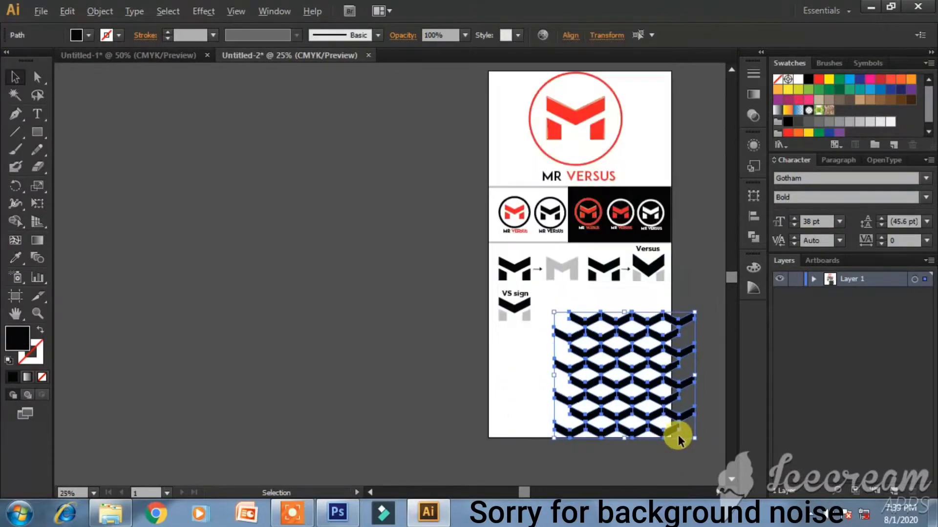
click(722, 494)
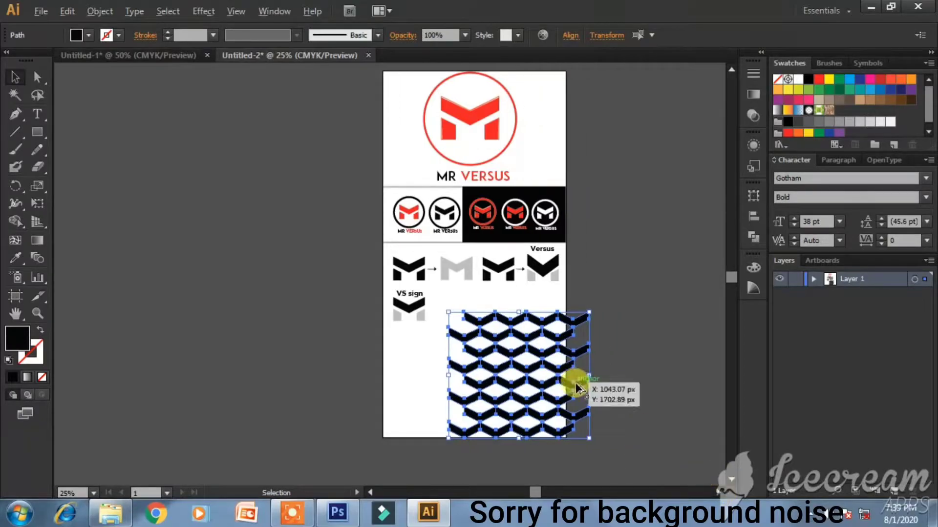
drag(581, 391, 707, 390)
click(662, 464)
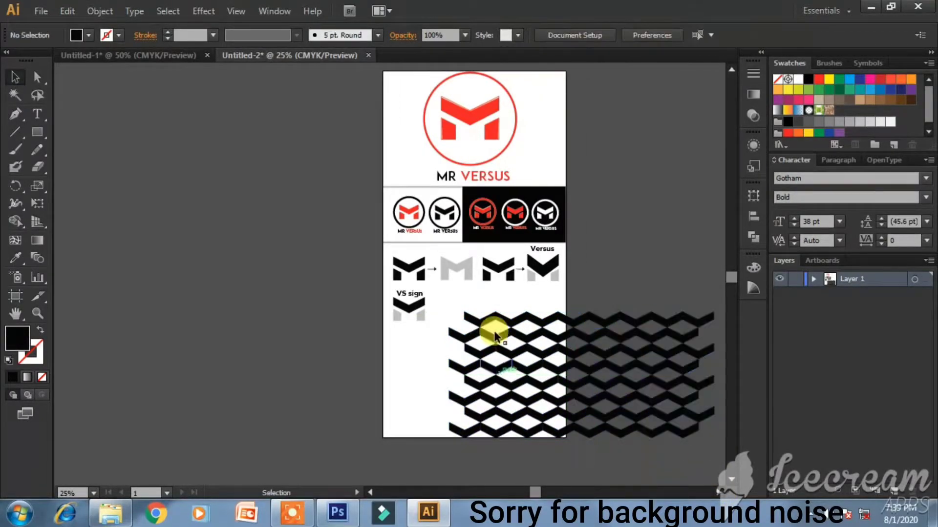
- Shrink the lattice pattern and move it beside the VS sign M
scroll(500, 315, right, 3)
drag(388, 300, 625, 456)
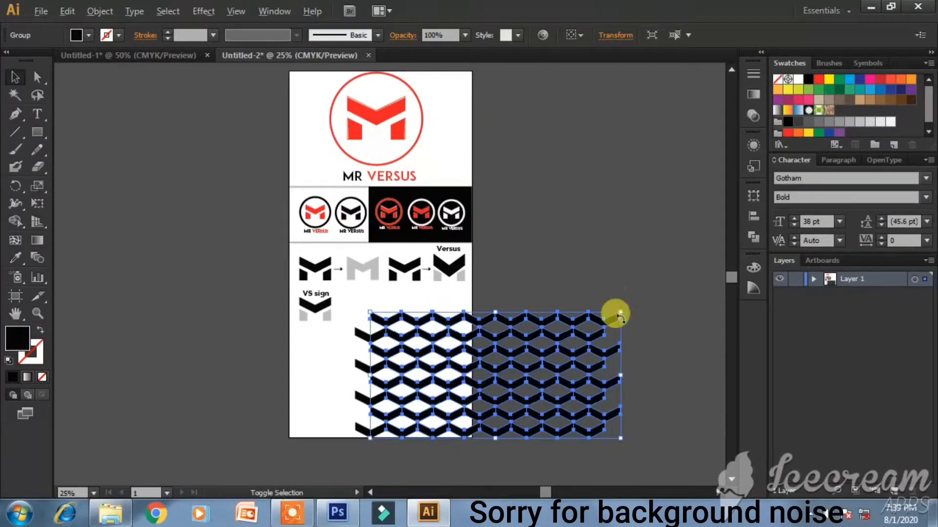
drag(620, 311, 526, 359)
drag(501, 377, 385, 302)
click(526, 357)
- Delete the leftover stacked chevrons and view the artwork at actual size
click(367, 334)
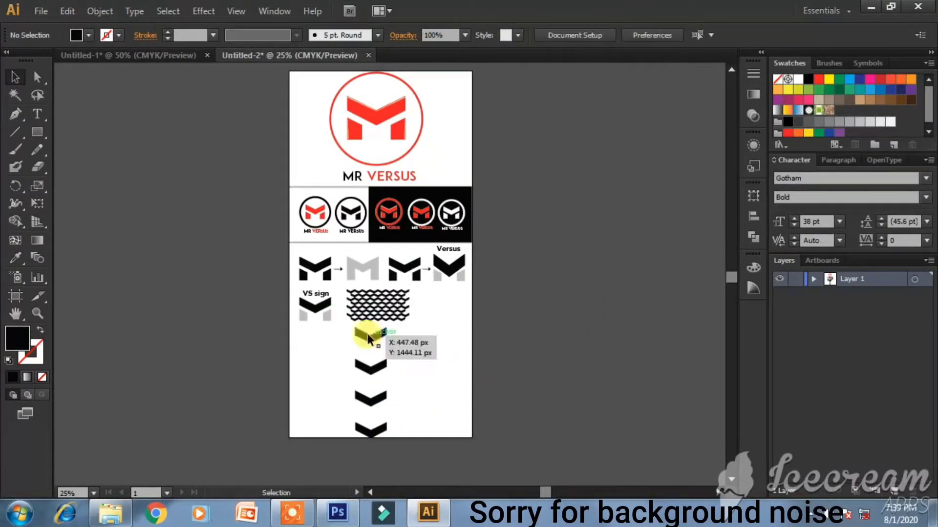
shift+click(371, 428)
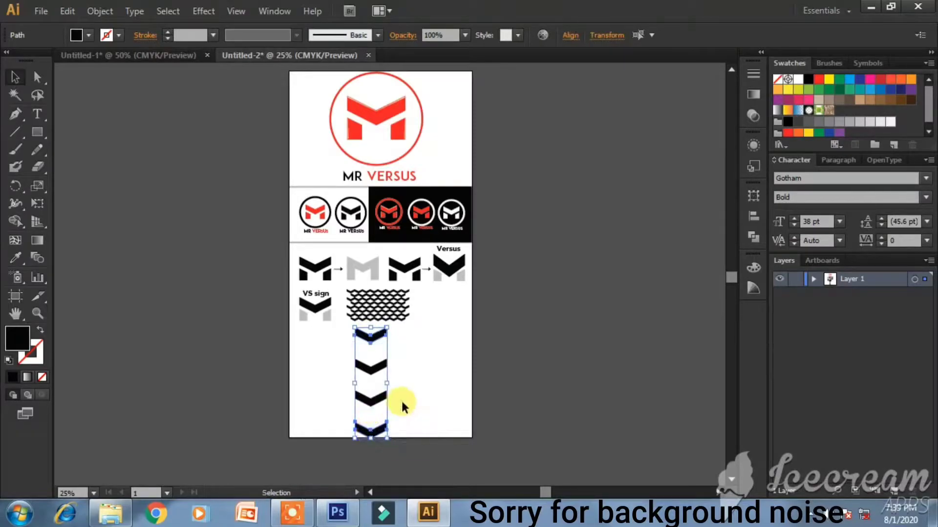
key(Delete)
click(370, 370)
key(Delete)
click(373, 400)
key(Delete)
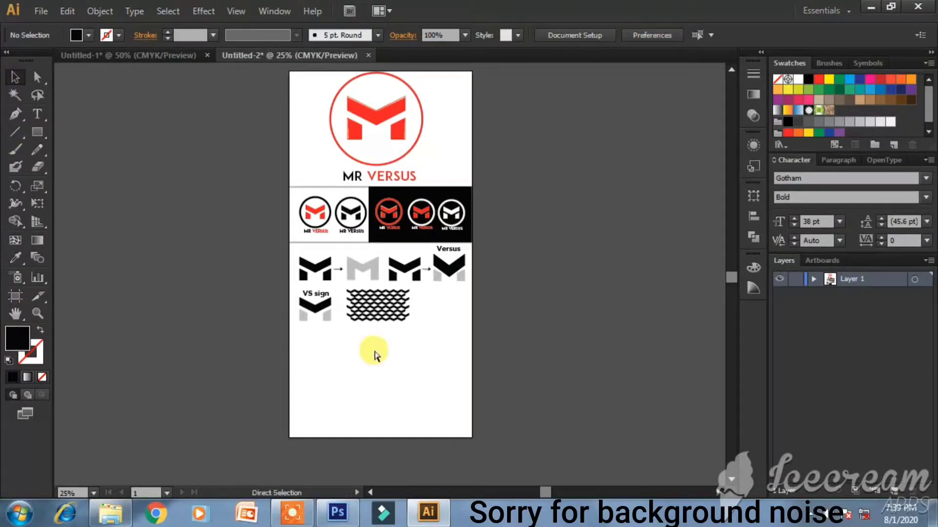
key(ctrl+1)
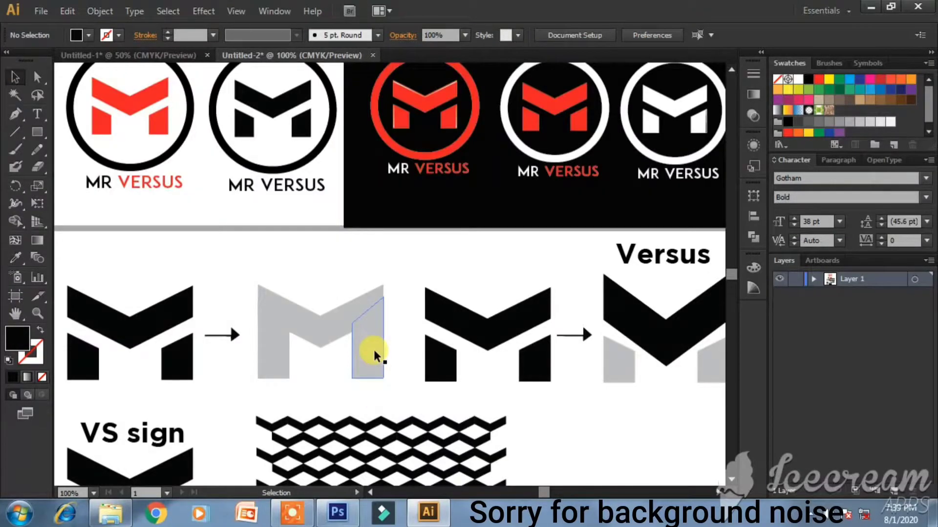
- Shift the lattice pattern slightly down-right and nudge the VS sign artwork down two steps
scroll(394, 365, down, 2)
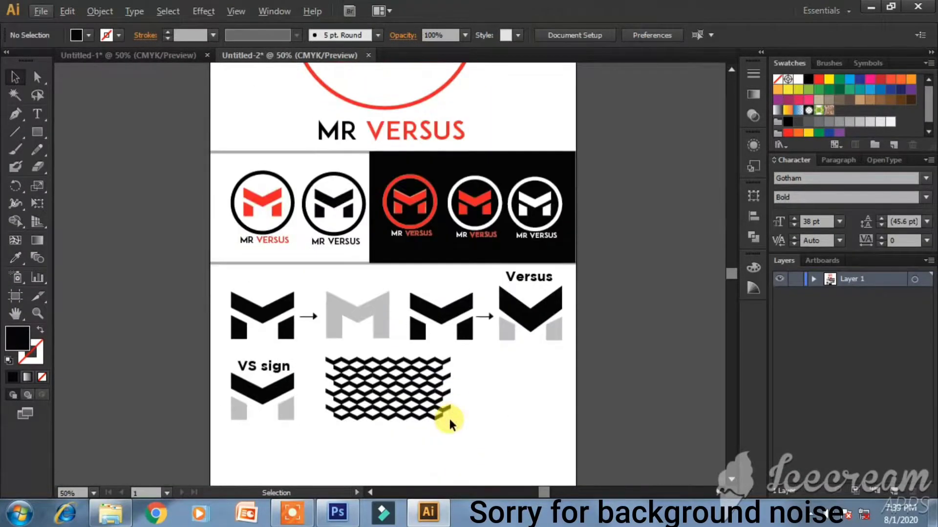
drag(389, 383, 432, 414)
click(517, 414)
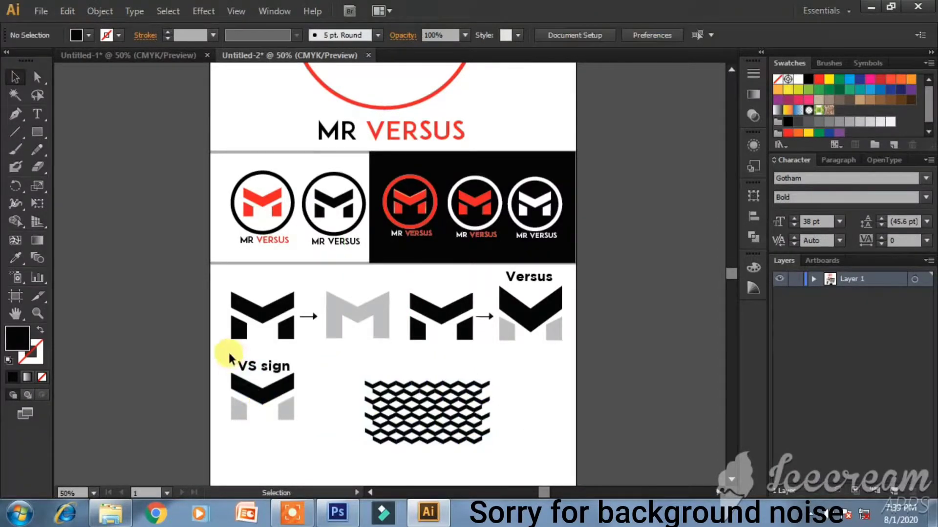
drag(303, 435, 303, 435)
key(Down)
key(Down)
key(Down)
key(Down)
key(Down)
key(Down)
key(Down)
key(Down)
key(Down)
key(Down)
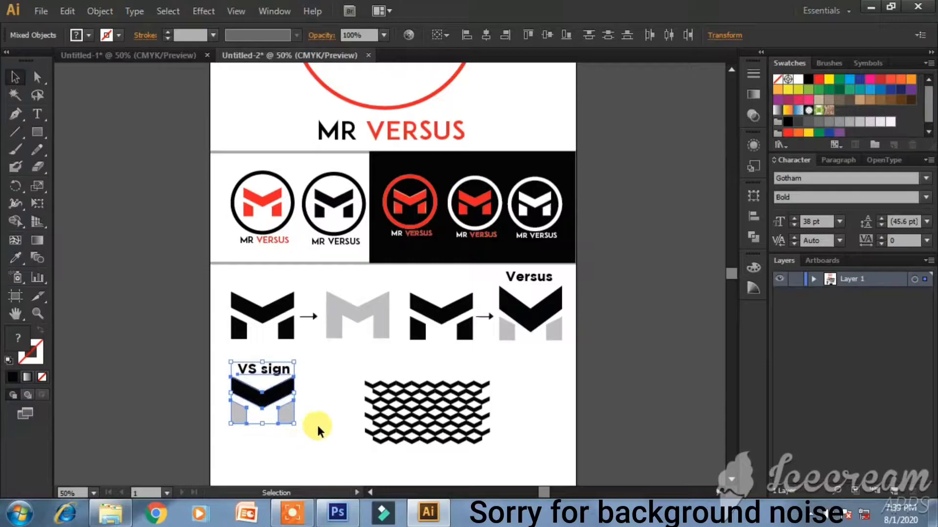
key(Down)
key(Down)
key(Down)
key(Down)
key(Down)
key(Down)
key(Down)
key(Down)
key(Down)
key(Down)
key(Down)
key(Down)
key(Down)
key(Down)
key(Down)
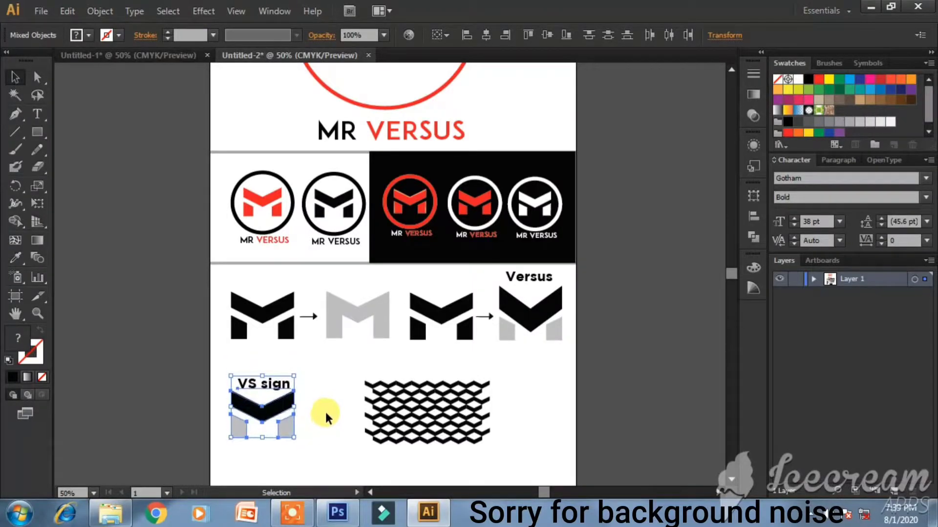
click(653, 405)
- Copy the VS sign label above the lattice pattern and retype it as 'Pattern'
click(256, 386)
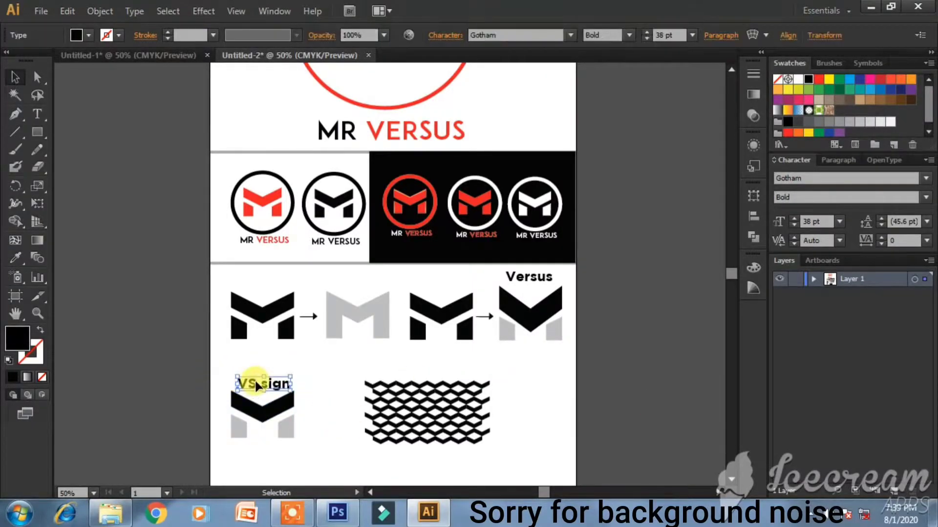
mouse_move(268, 388)
mouse_down()
mouse_move(413, 367)
mouse_move(434, 377)
mouse_move(262, 380)
mouse_up()
click(442, 386)
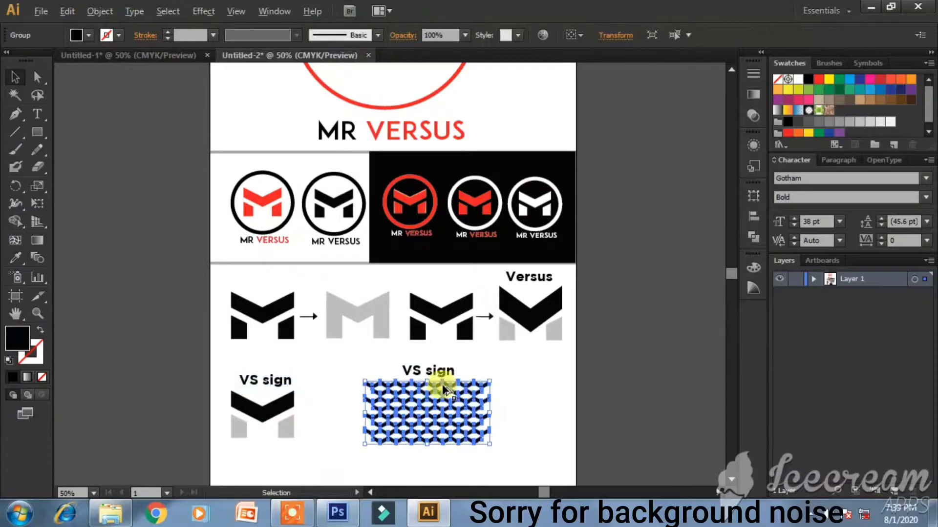
click(503, 375)
scroll(420, 369, up, 2)
double_click(424, 371)
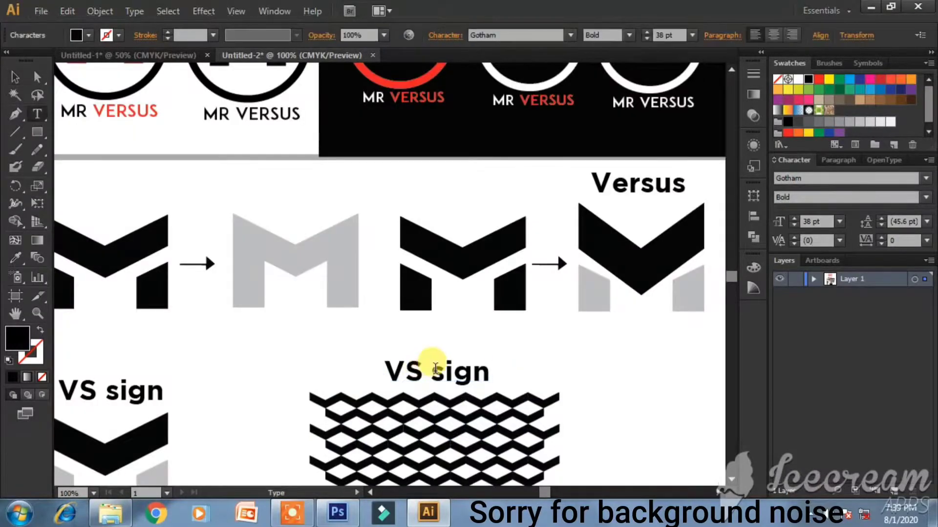
drag(482, 370, 395, 373)
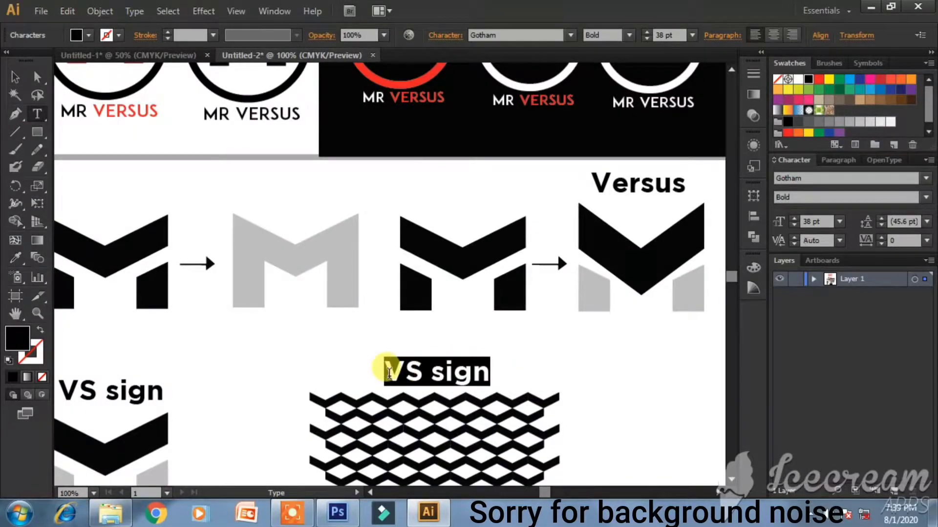
text(Pattern)
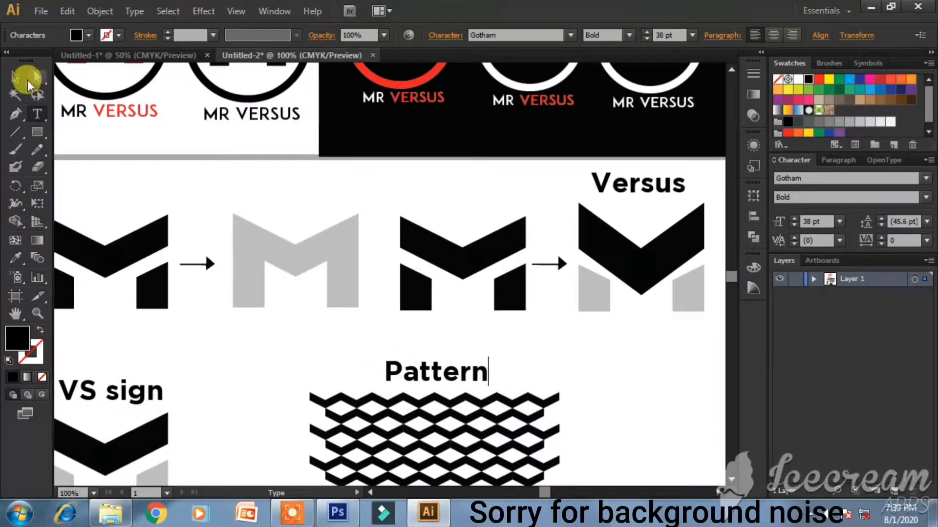
click(14, 77)
click(570, 366)
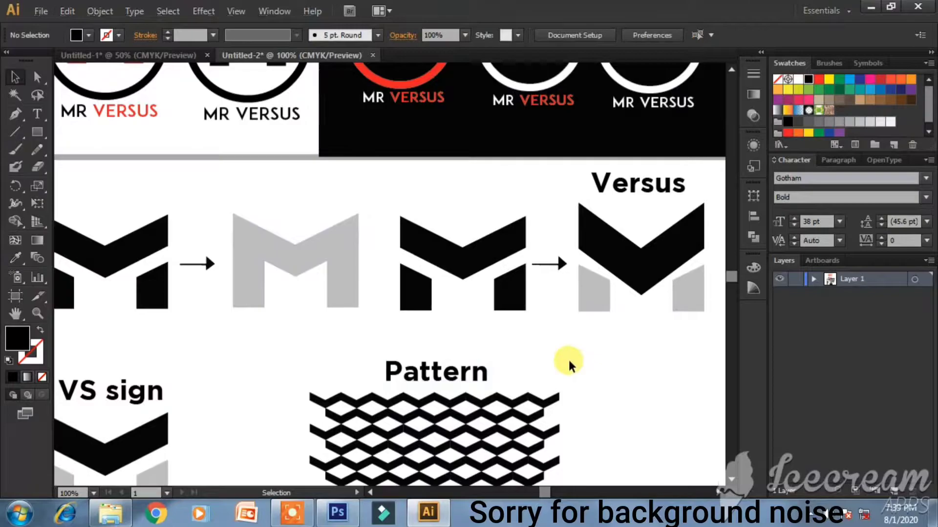
scroll(570, 365, down, 1)
scroll(565, 362, down, 1)
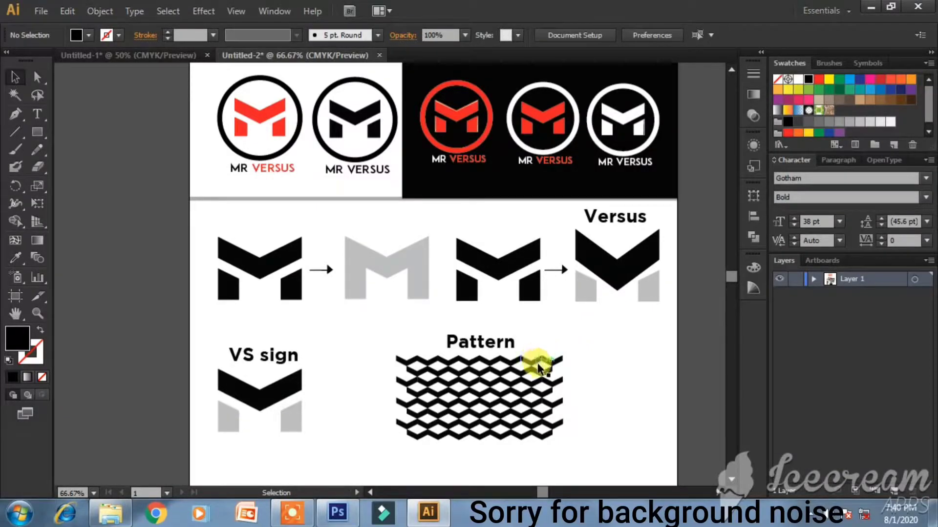
- Duplicate the grey separator line below the VS sign and Pattern row
scroll(566, 376, down, 1)
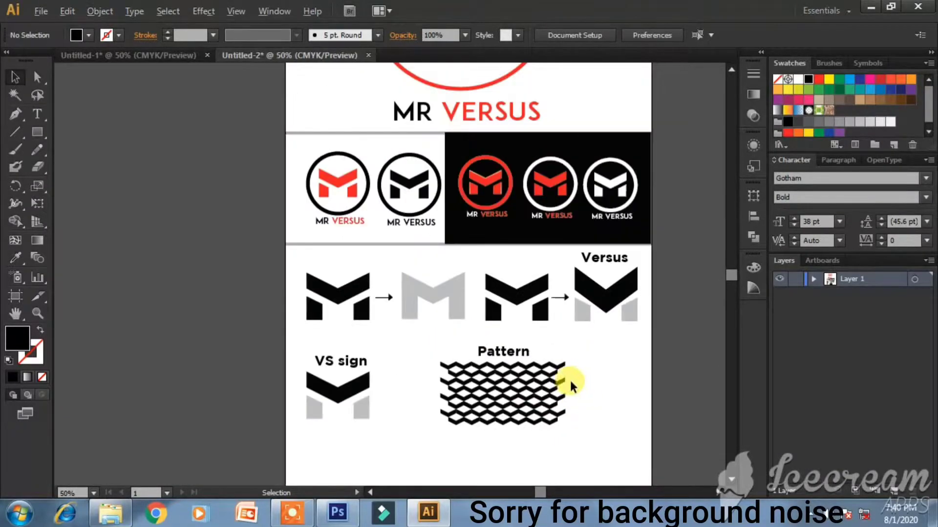
click(420, 243)
drag(413, 391, 420, 429)
click(713, 408)
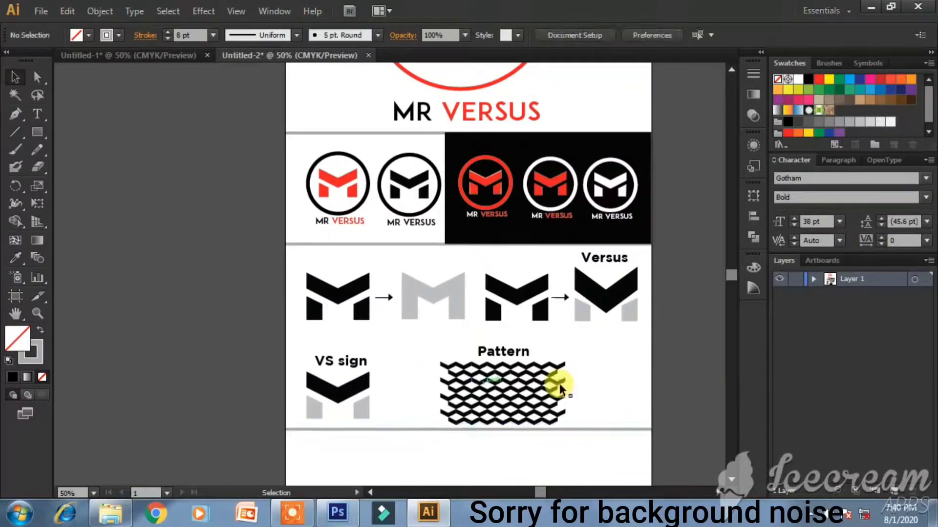
scroll(561, 383, down, 5)
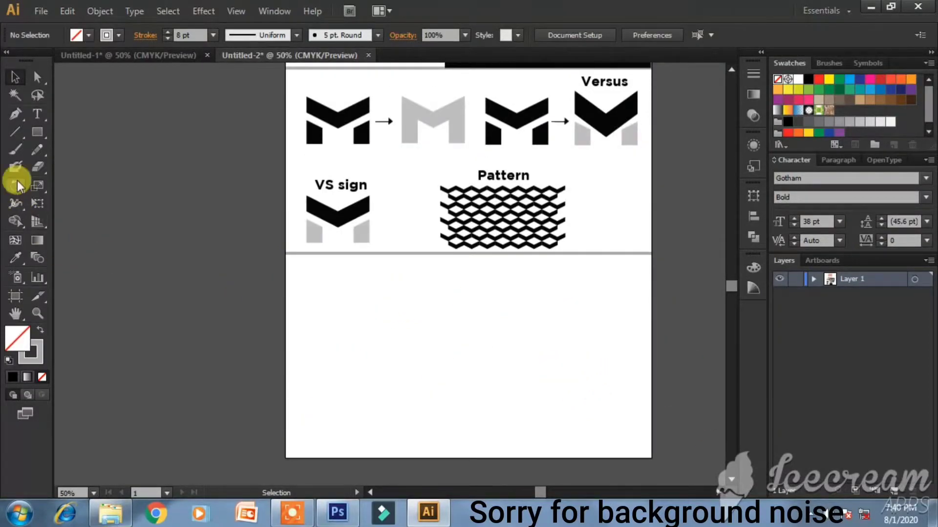
- Draw a large dark grey rectangle with no stroke across the lower sheet
click(37, 132)
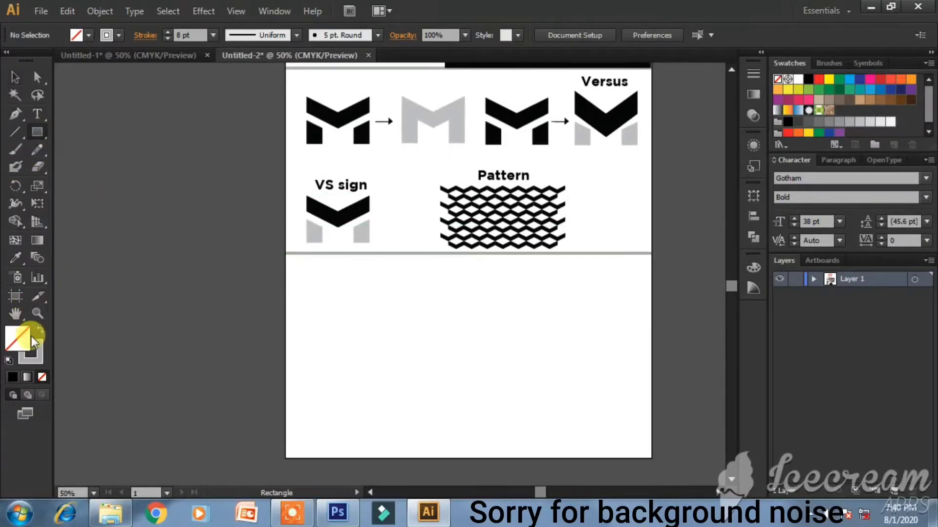
click(30, 352)
click(42, 377)
click(10, 339)
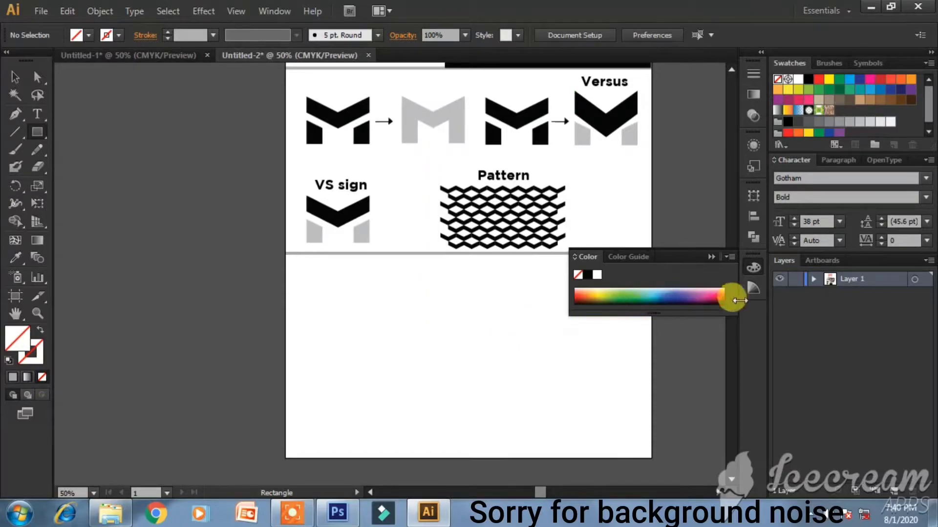
click(809, 121)
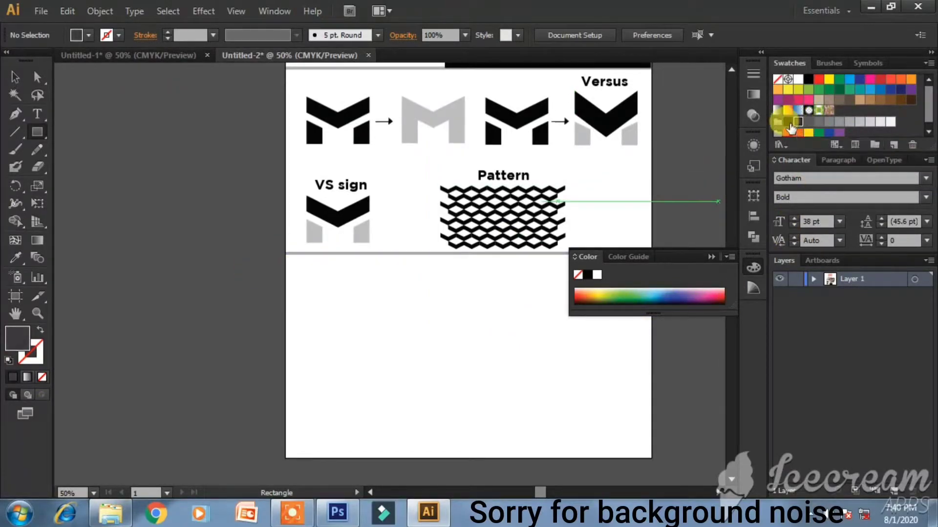
click(789, 122)
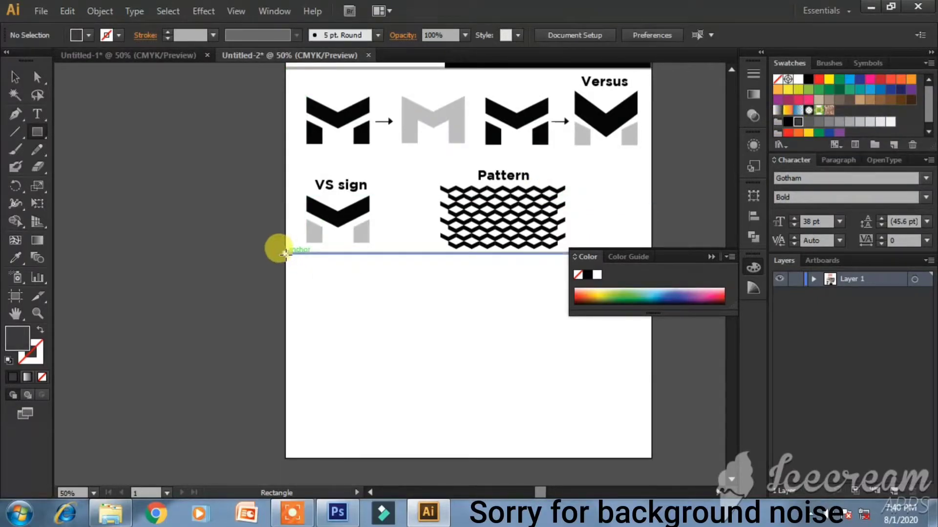
drag(286, 254, 652, 416)
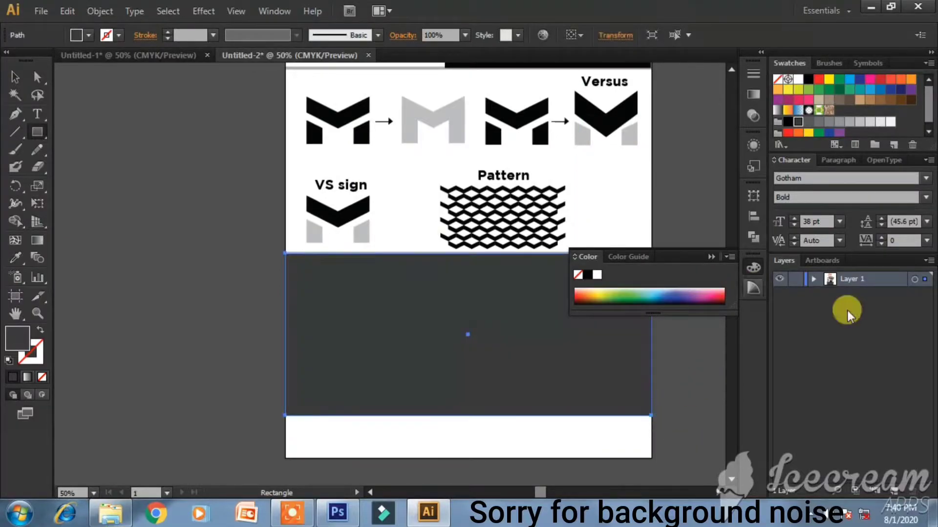
- Lock the new dark rectangle's path under Layer 1 in the Layers panel
click(811, 278)
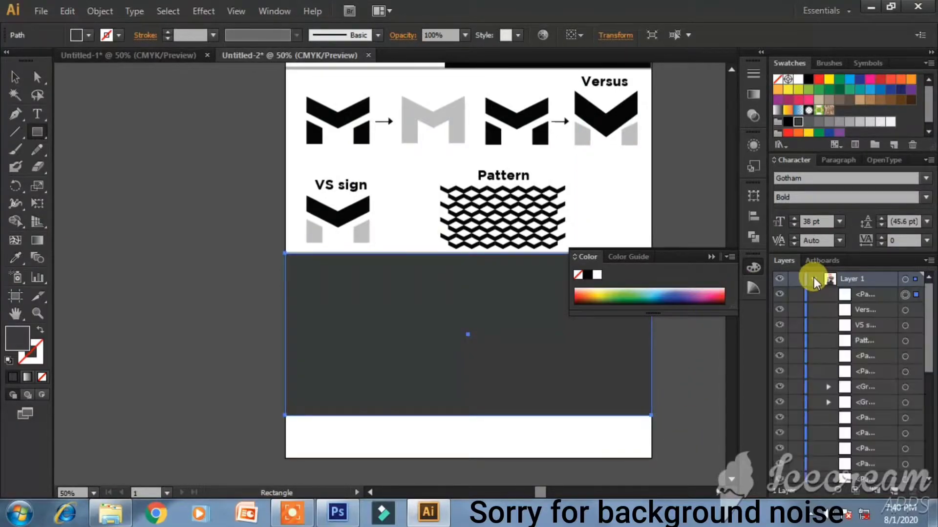
click(711, 256)
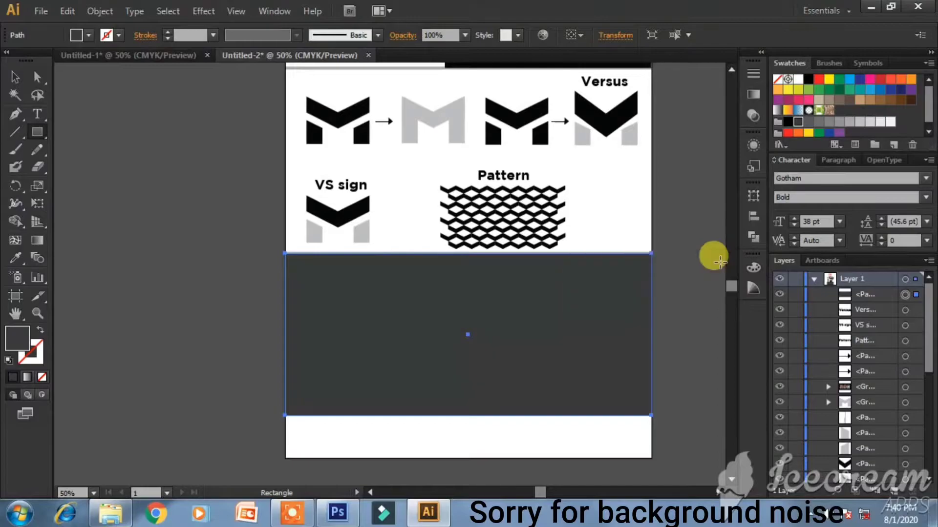
click(793, 295)
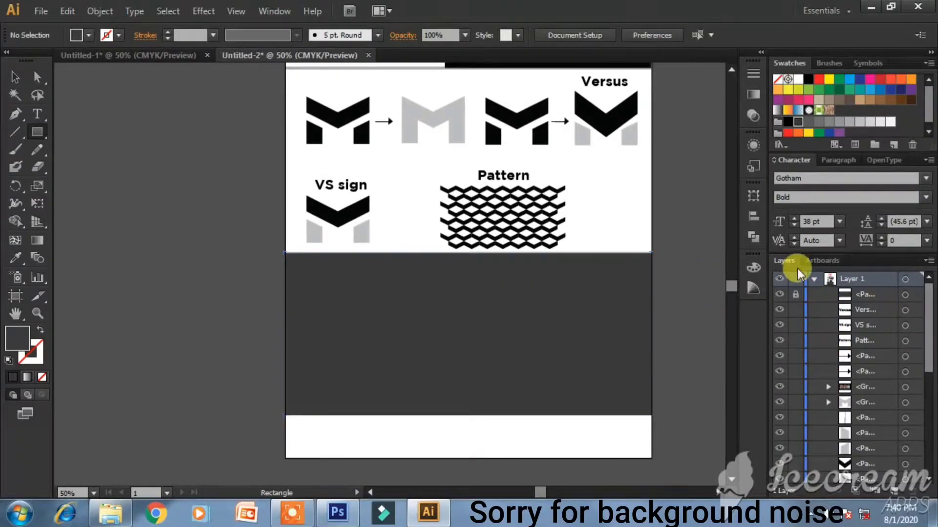
click(813, 278)
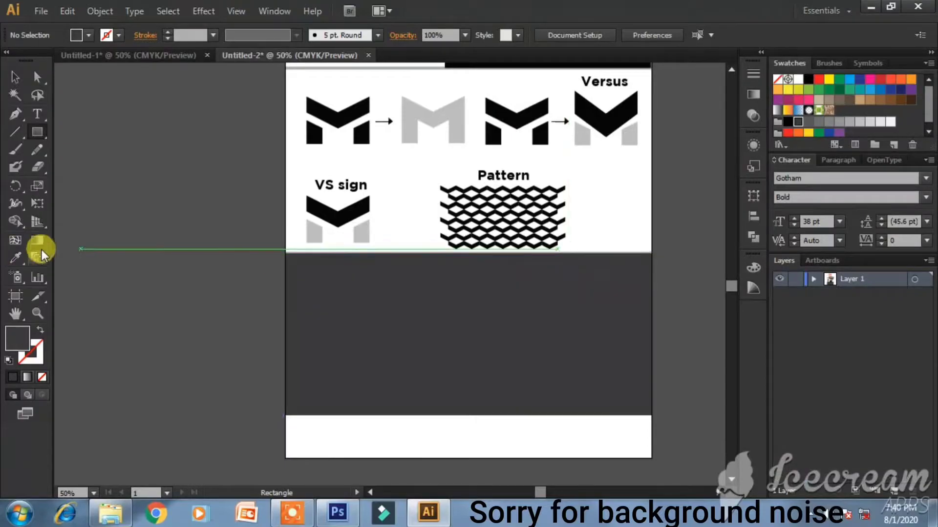
click(15, 78)
scroll(397, 264, up, 3)
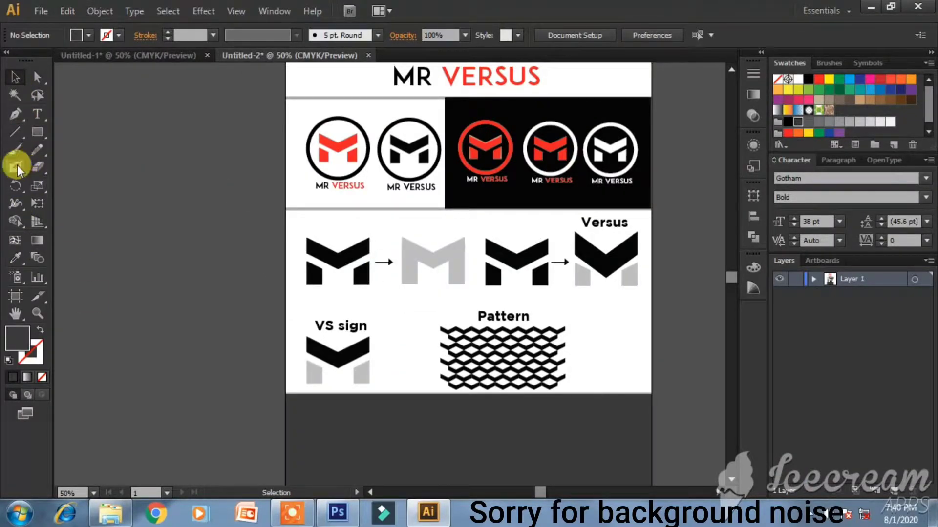
scroll(122, 288, down, 2)
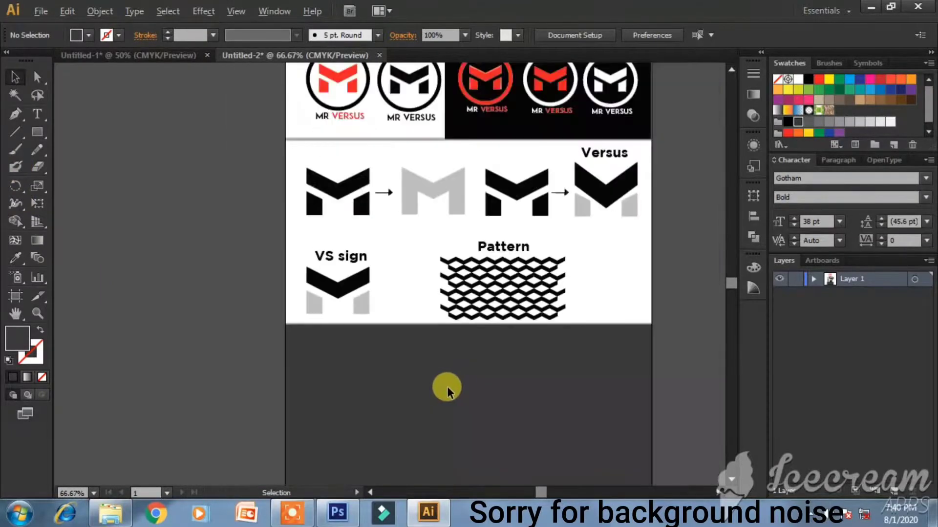
scroll(446, 385, down, 2)
scroll(446, 386, up, 1)
scroll(430, 361, up, 2)
- Draw a small black bar in the dark area and nudge it to the right
click(37, 132)
drag(253, 280, 340, 303)
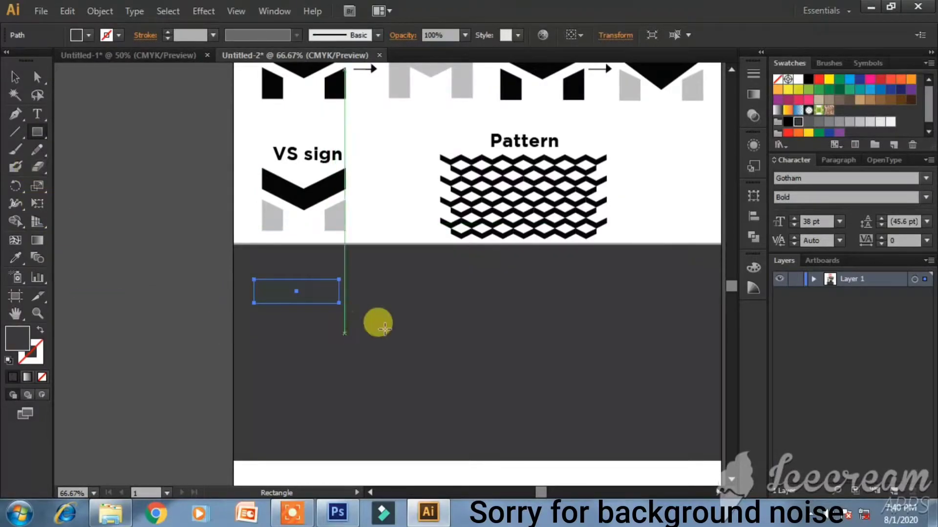
click(788, 122)
click(36, 79)
click(312, 307)
click(315, 295)
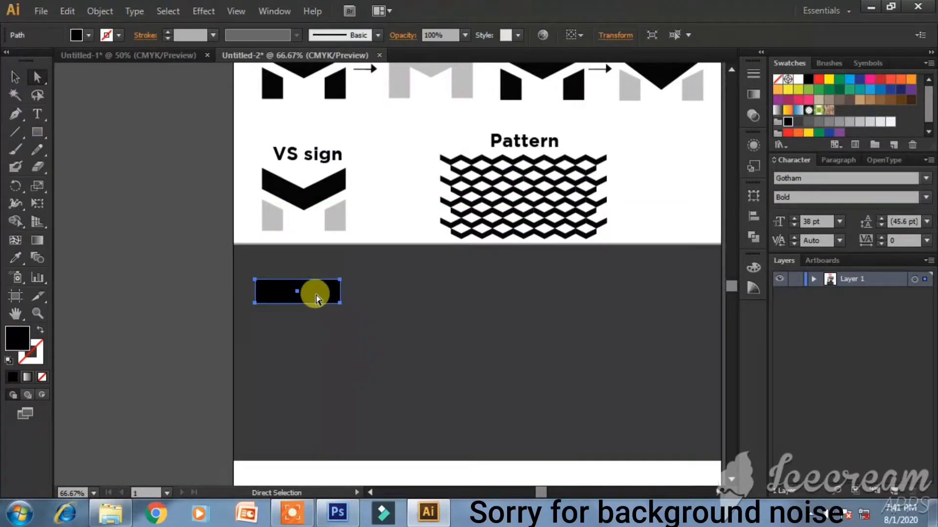
key(Right)
key(Right)
key(Right)
key(Right)
key(Right)
key(Right)
key(Right)
key(Right)
key(Right)
key(Right)
key(Right)
key(Right)
key(Right)
key(Right)
key(Right)
key(Right)
key(Right)
key(Right)
key(Right)
key(Right)
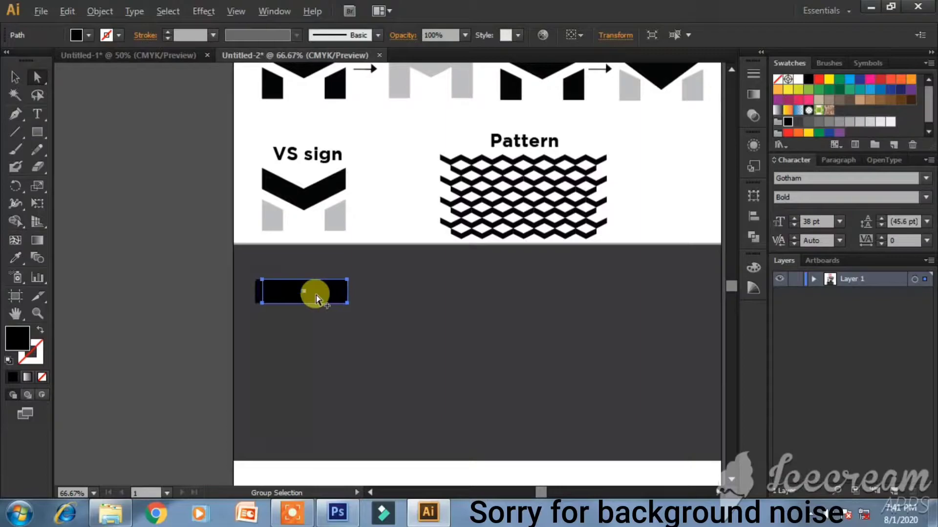
key(Right)
key(Right)
key(Right)
key(Right)
key(Right)
key(Right)
key(Right)
key(Right)
key(Right)
key(Right)
key(Right)
key(Right)
key(Right)
key(Right)
key(Right)
key(Right)
key(Right)
key(Right)
key(Right)
key(Right)
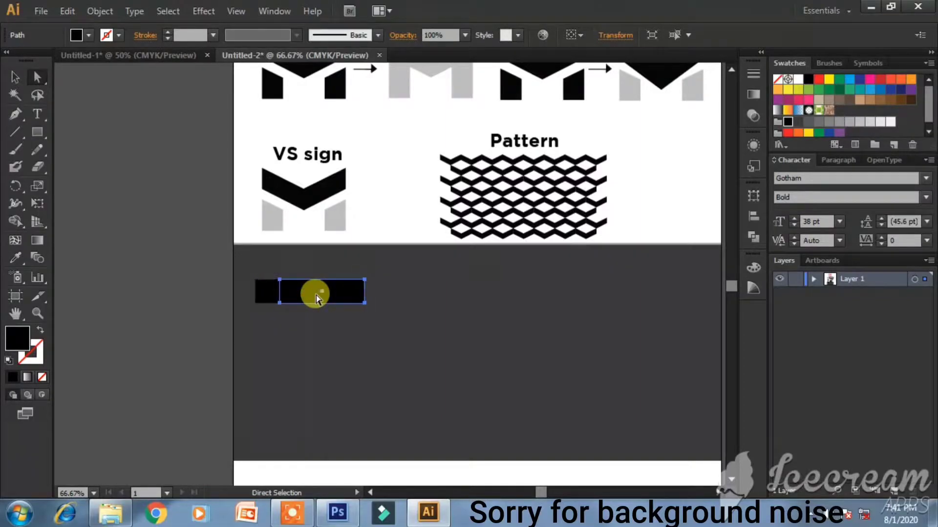
click(392, 348)
drag(322, 291, 330, 313)
click(308, 292)
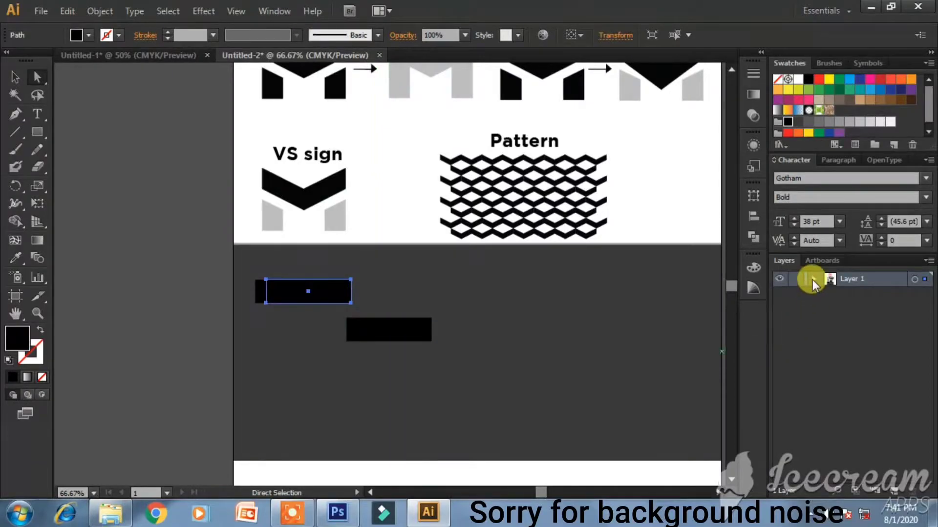
- Delete the two leftover black rectangles with the Layers panel's Delete Selection
click(813, 280)
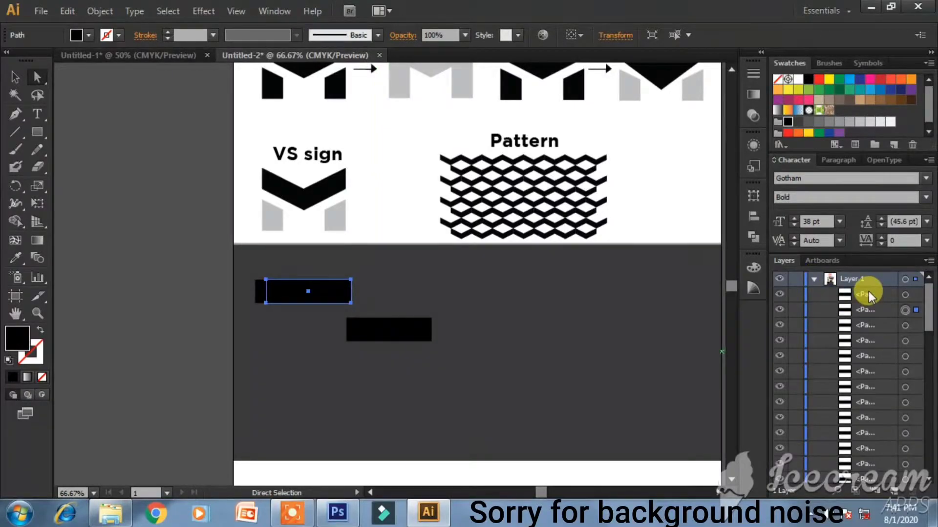
scroll(869, 308, down, 5)
scroll(865, 388, down, 1)
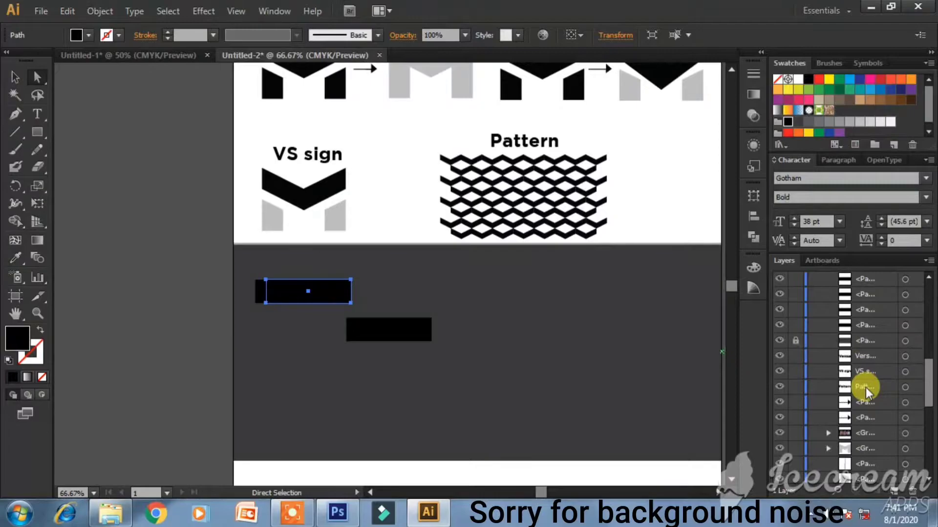
shift+click(864, 323)
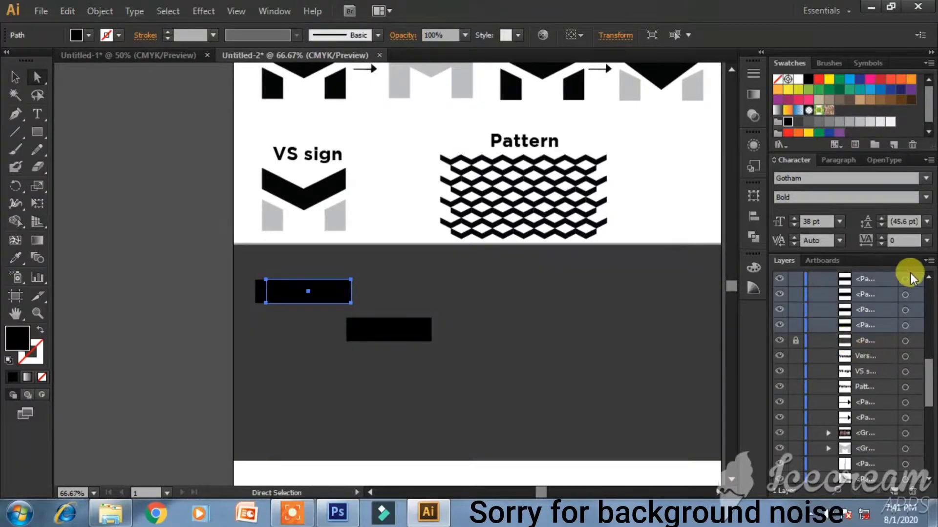
click(926, 261)
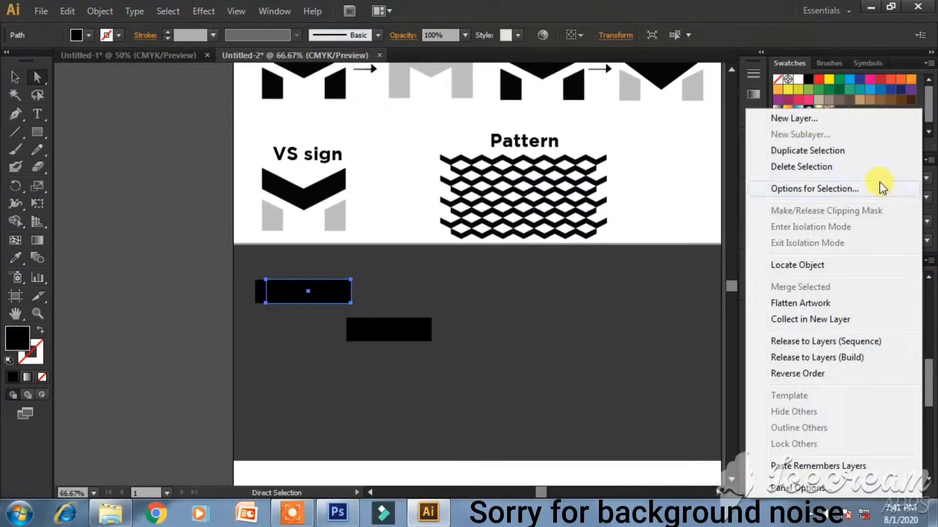
click(860, 167)
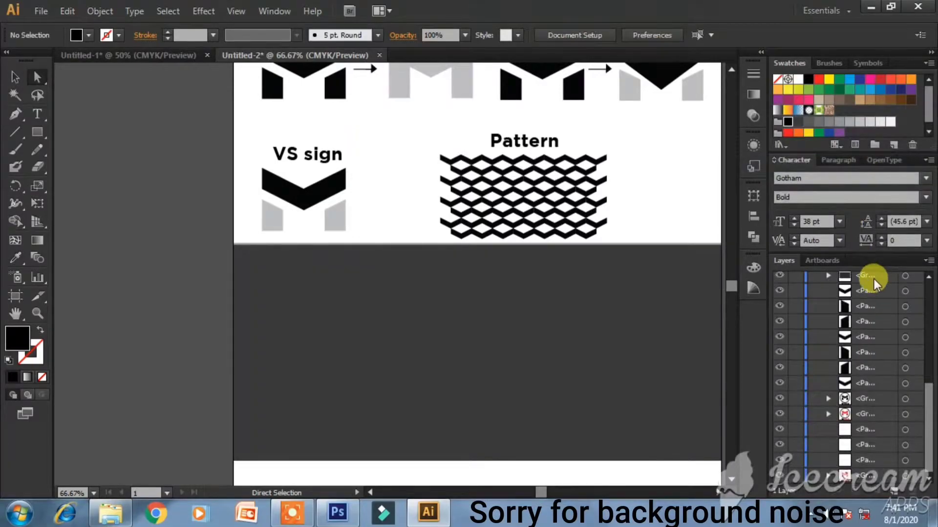
scroll(874, 280, up, 5)
click(813, 279)
click(37, 132)
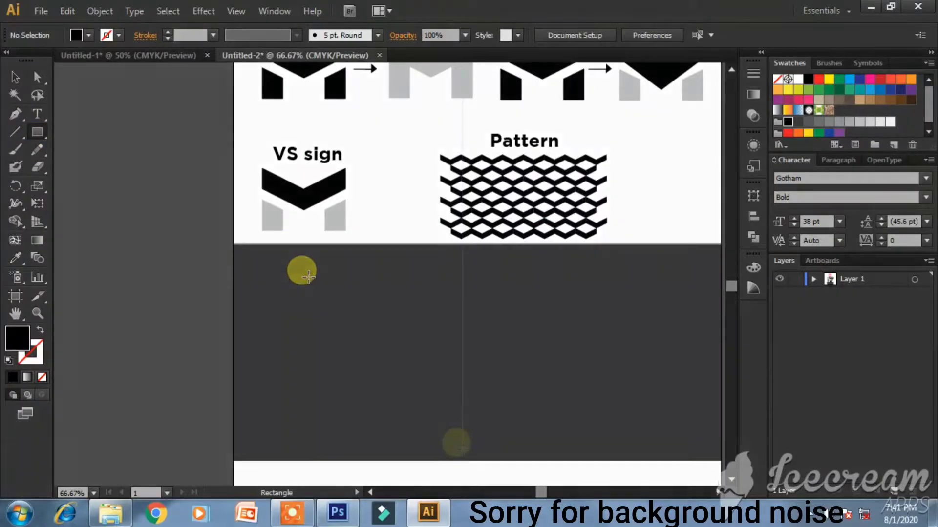
- Draw a black rectangle and arrange copies edge to edge into a three-block bar
drag(266, 278, 322, 291)
click(38, 78)
click(349, 337)
click(427, 383)
click(385, 291)
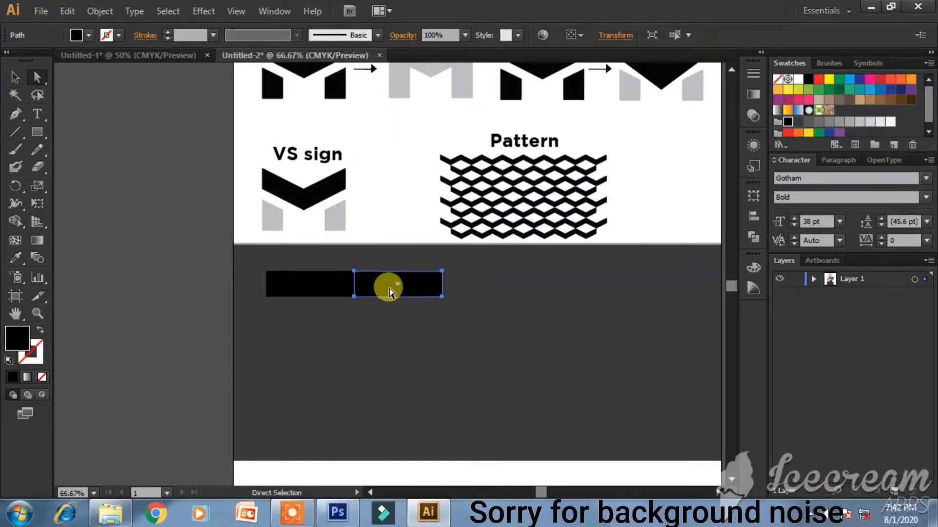
click(389, 330)
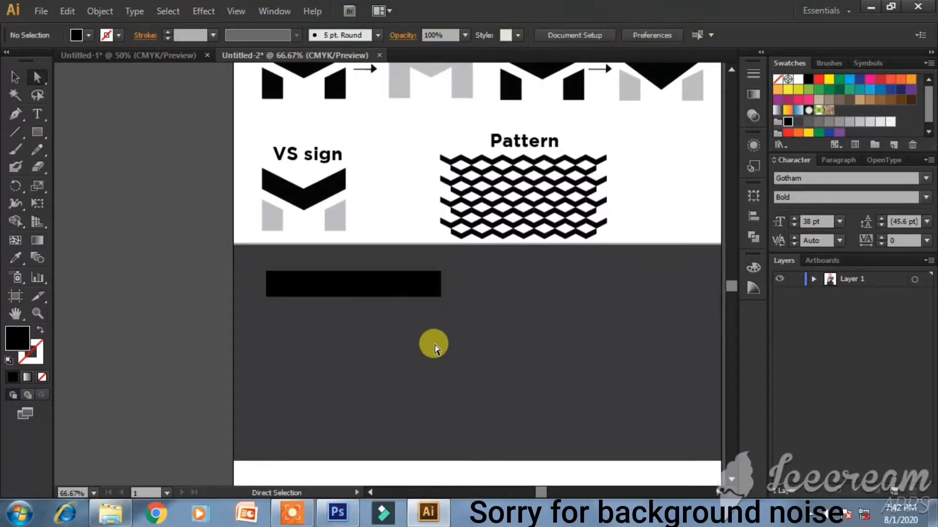
click(430, 295)
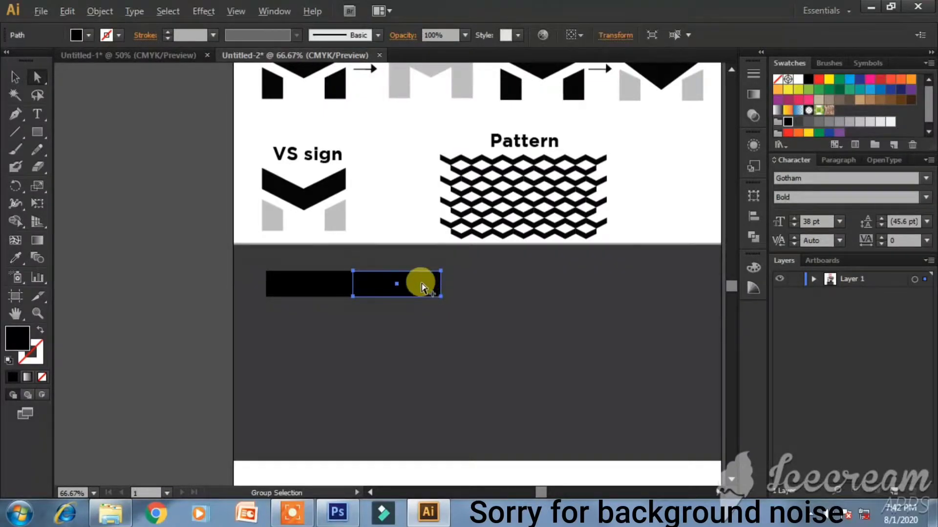
drag(424, 286, 489, 297)
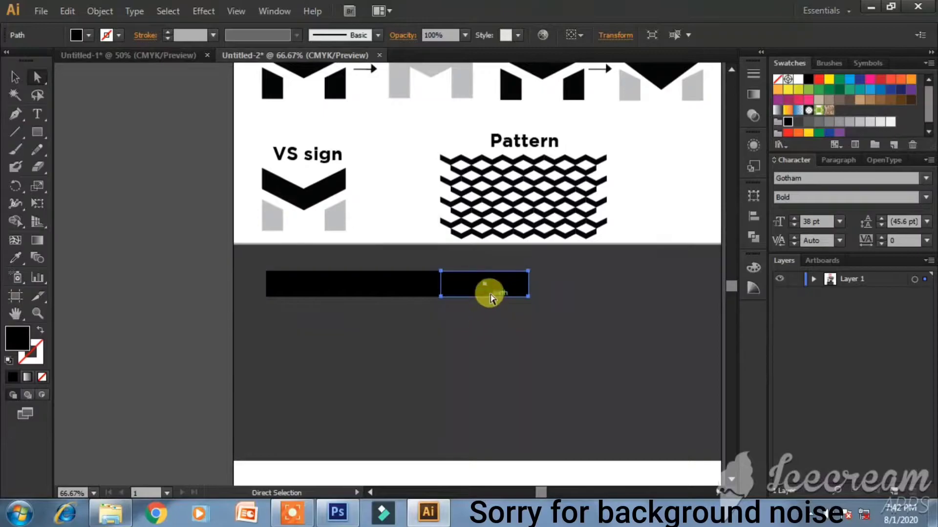
click(469, 342)
click(394, 292)
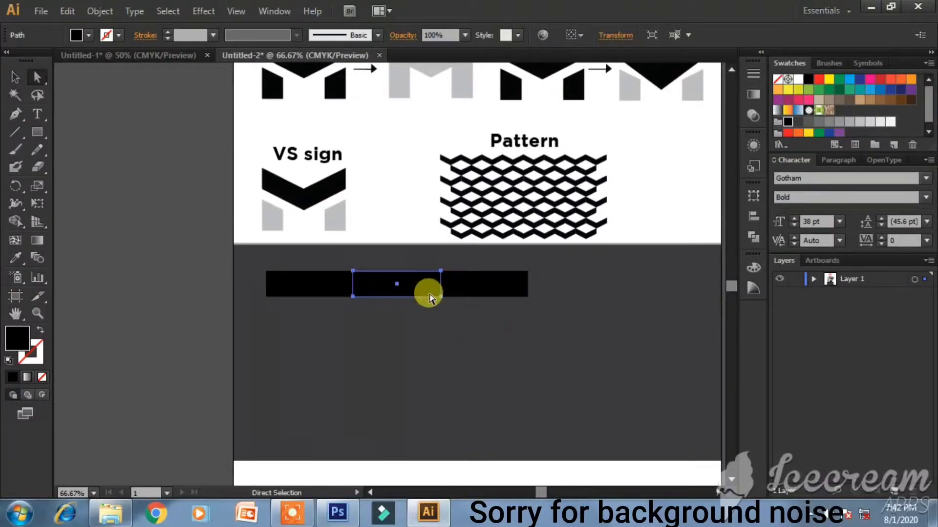
- Fill the middle block true red and the right-hand block white
double_click(18, 342)
drag(435, 216, 461, 157)
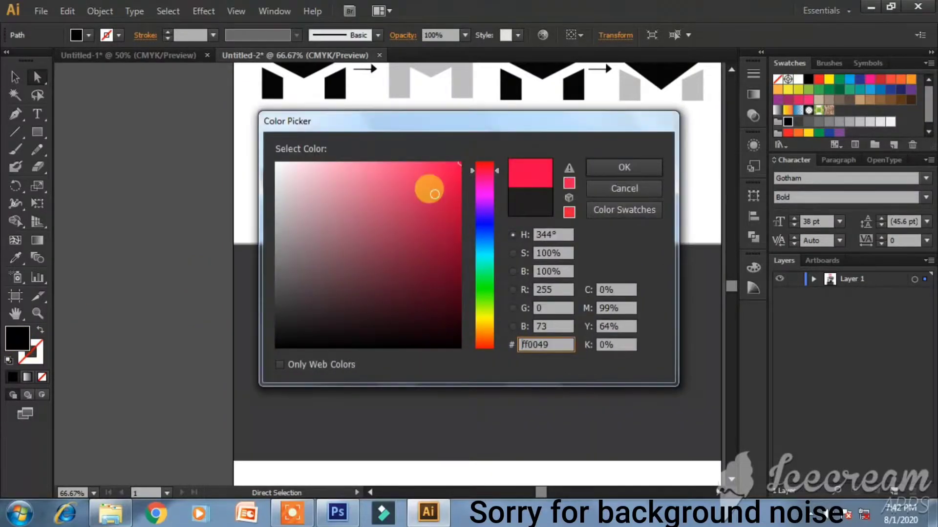
key(Return)
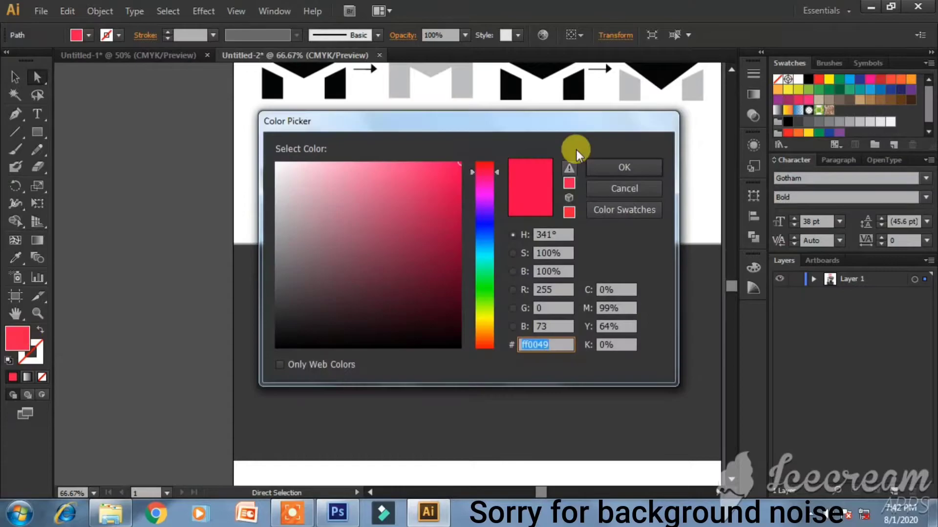
drag(485, 172, 488, 157)
key(Return)
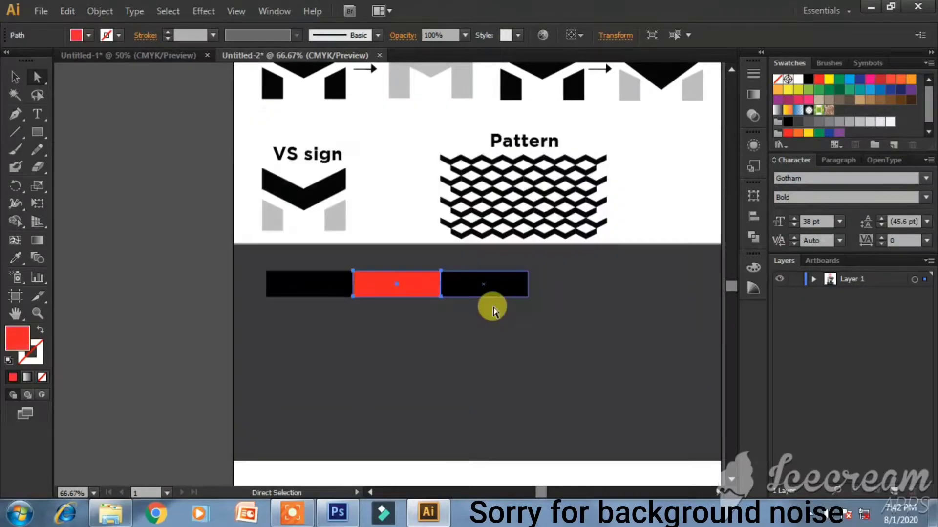
click(478, 281)
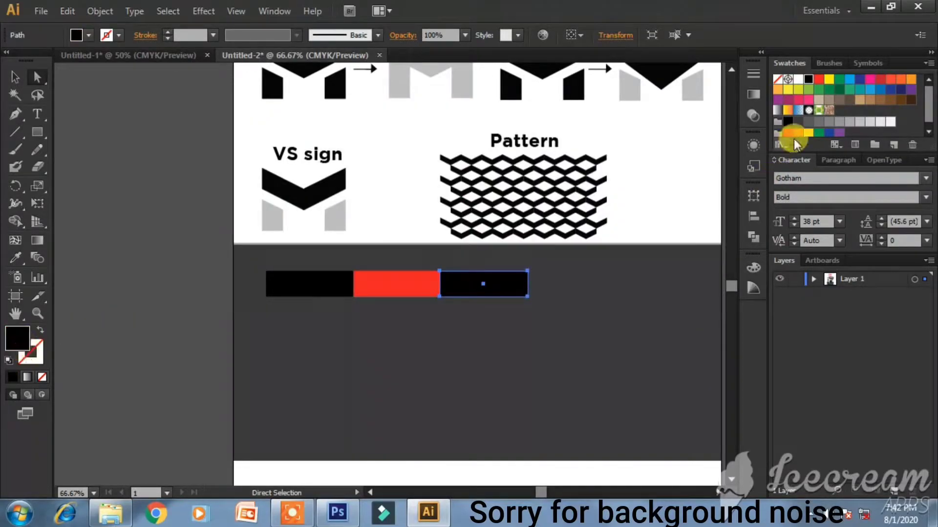
click(889, 123)
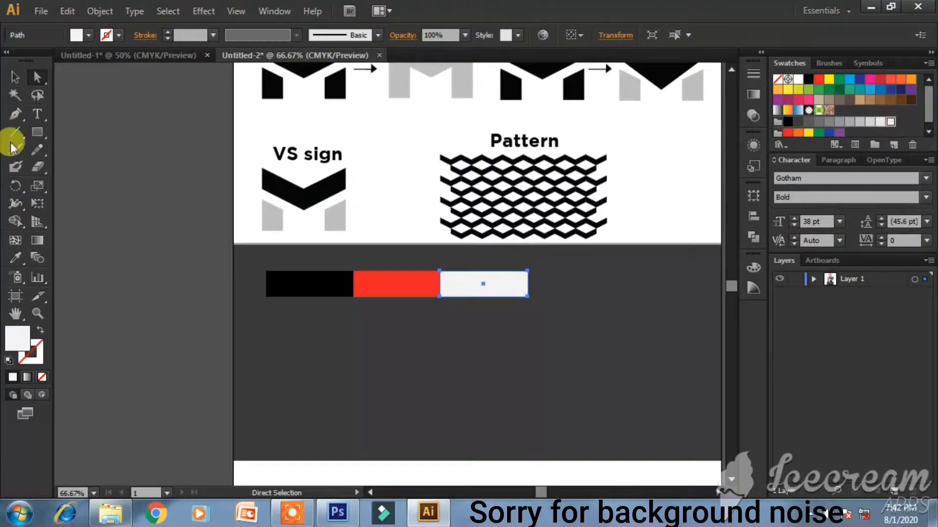
- Select all three blocks and stretch the colour bar wider across the dark panel
click(14, 78)
click(392, 415)
scroll(511, 312, up, 10)
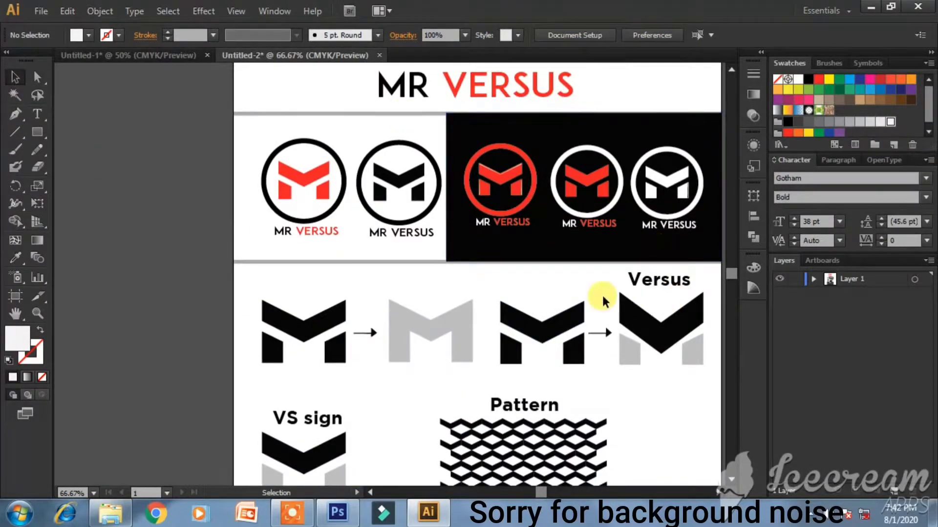
scroll(578, 300, down, 10)
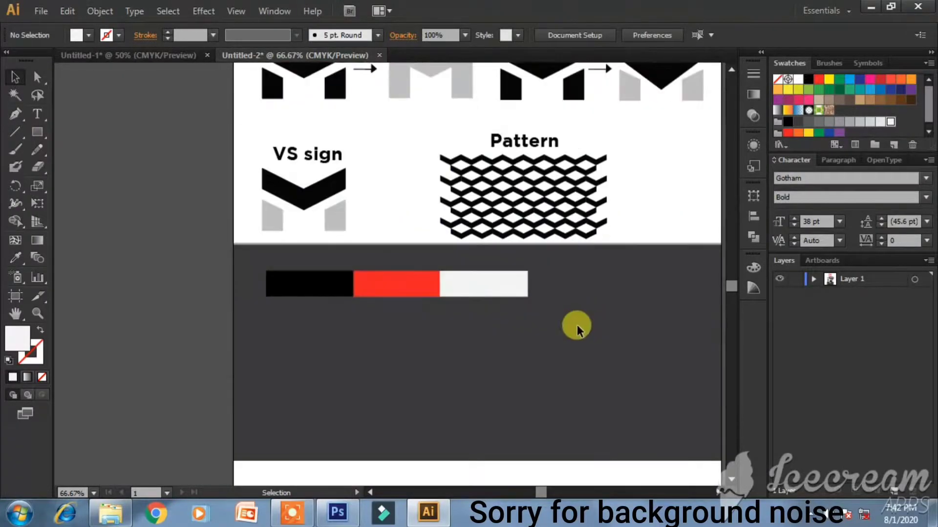
drag(307, 256, 682, 335)
click(343, 354)
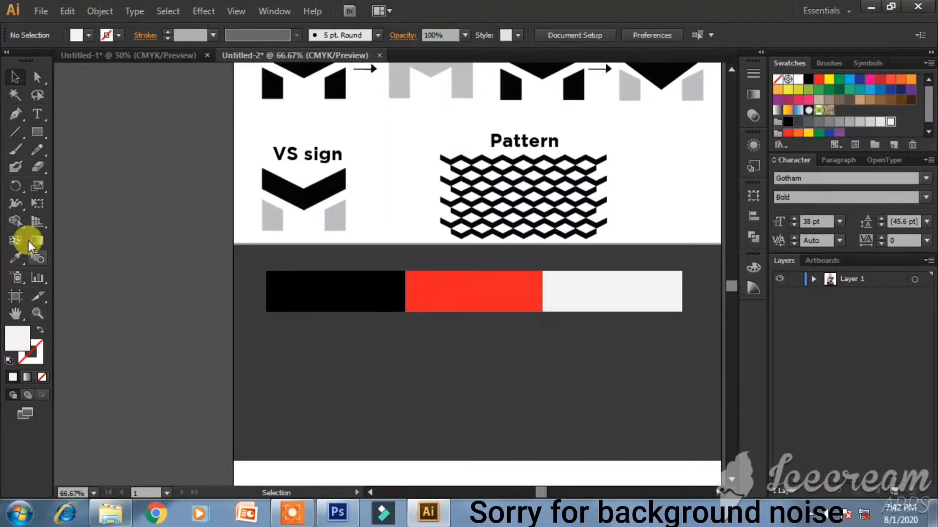
- Add a white '#000000' / 'CMYK' text label beneath the black block
click(37, 115)
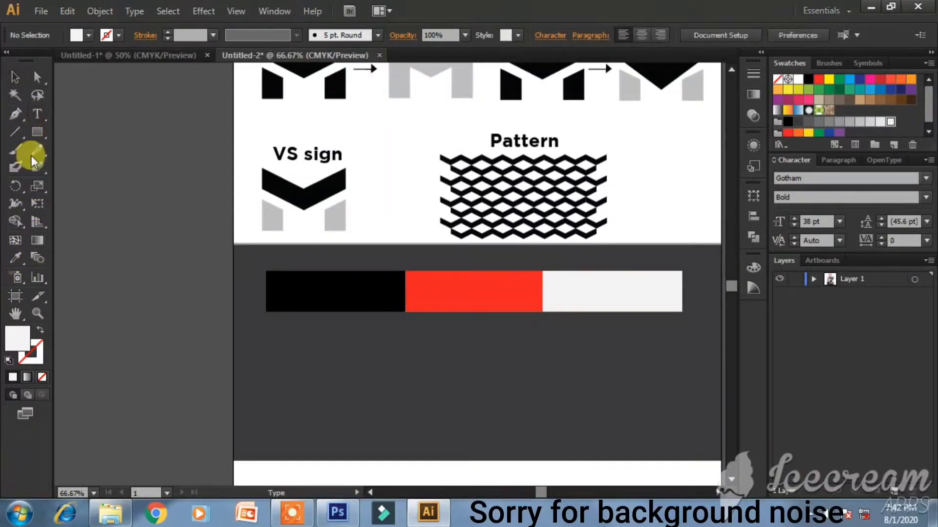
click(281, 359)
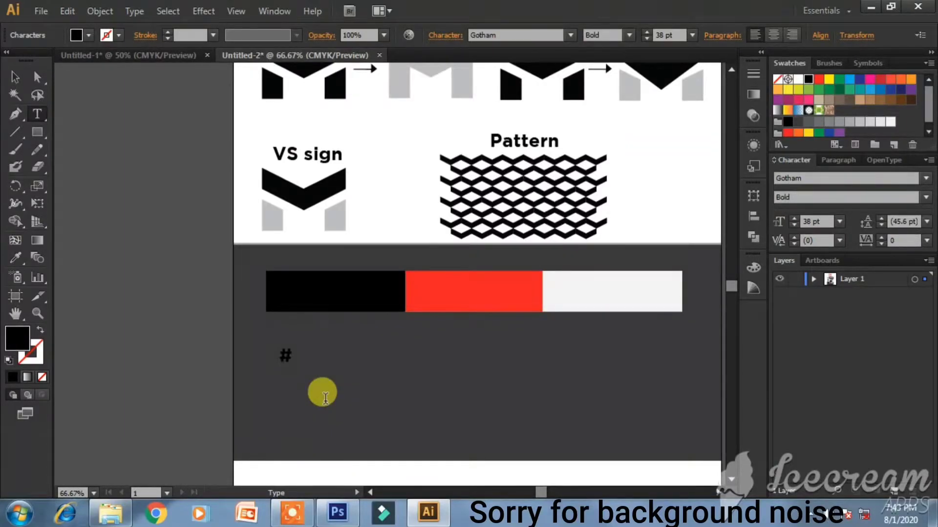
key(Escape)
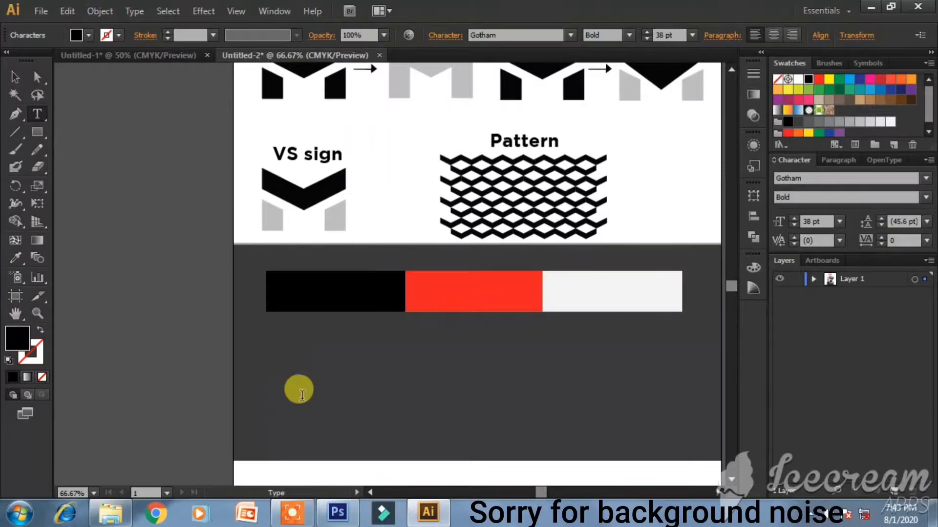
double_click(16, 336)
mouse_move(300, 245)
mouse_down()
mouse_move(259, 167)
mouse_move(273, 161)
mouse_up()
key(Return)
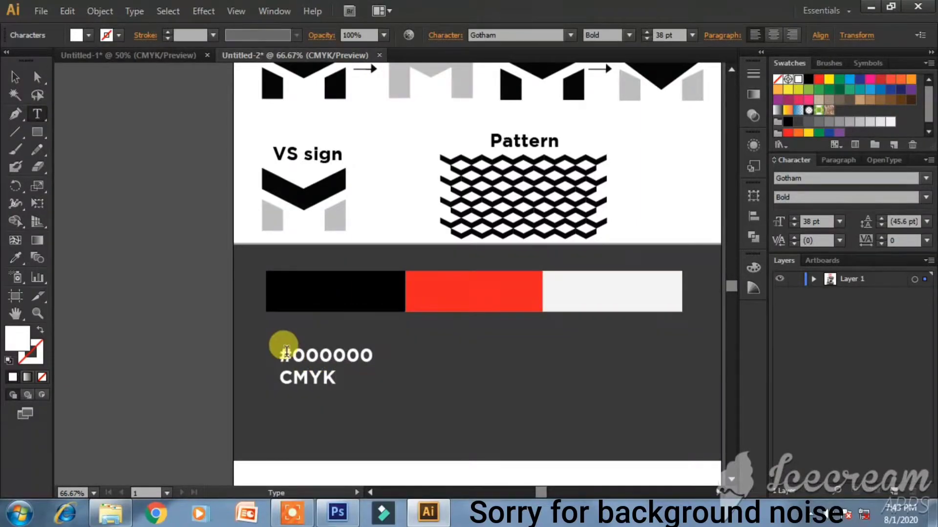
drag(283, 351, 337, 379)
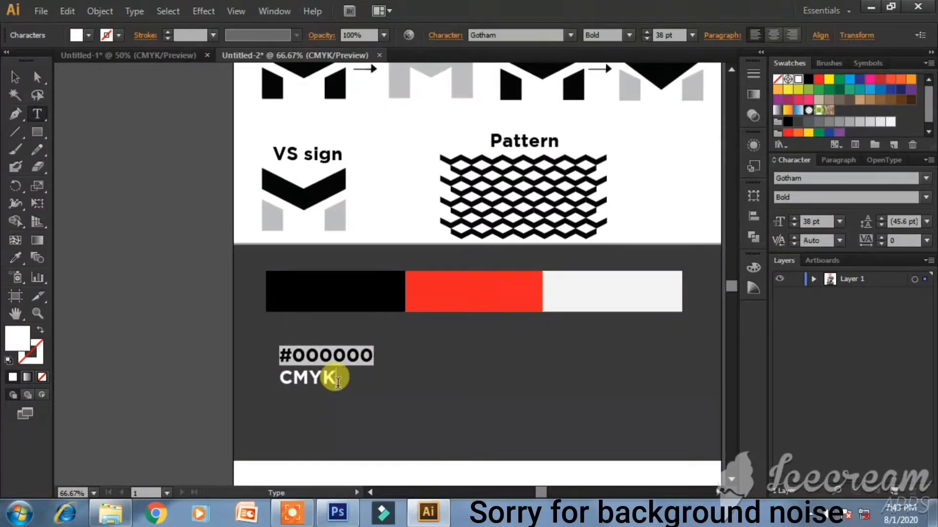
click(15, 76)
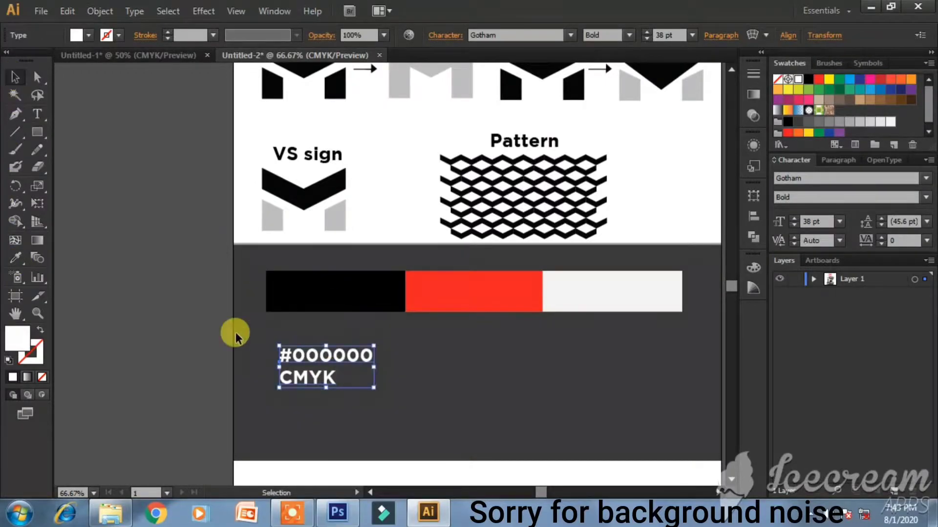
click(283, 317)
click(308, 305)
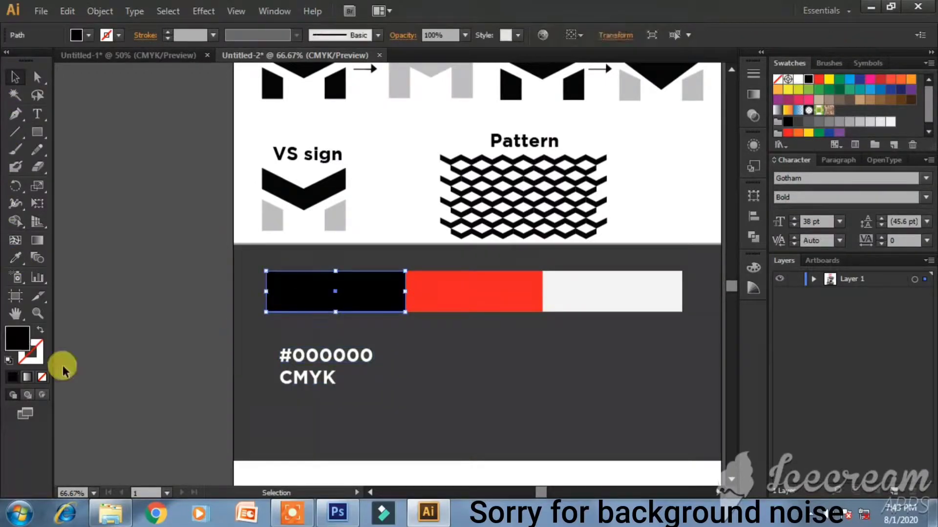
- Check the black's CMYK values and add '0,0,0,100' as the label's third line
double_click(20, 339)
click(593, 290)
drag(596, 292, 539, 339)
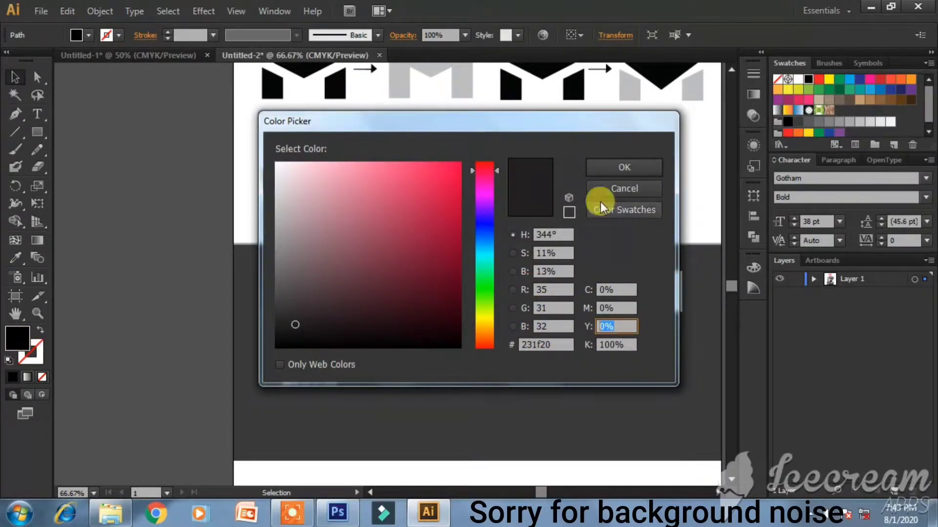
click(623, 168)
double_click(335, 377)
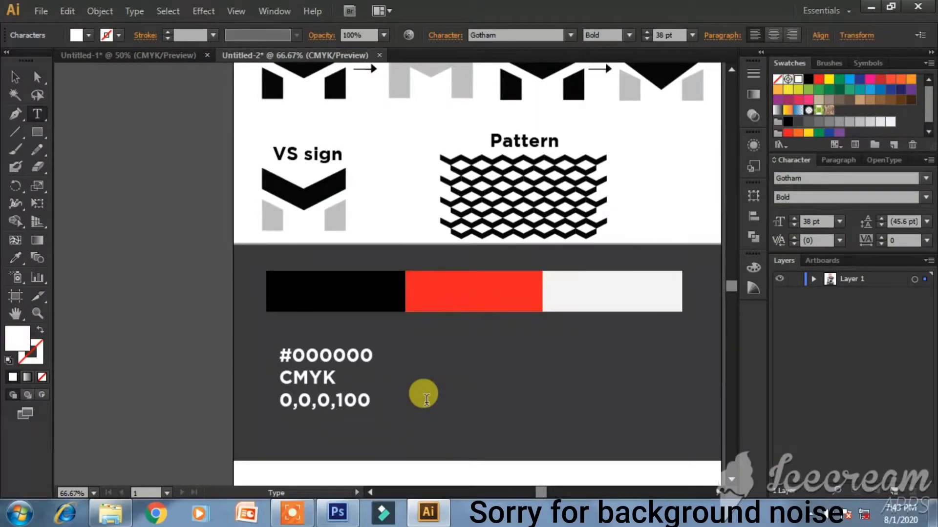
click(14, 76)
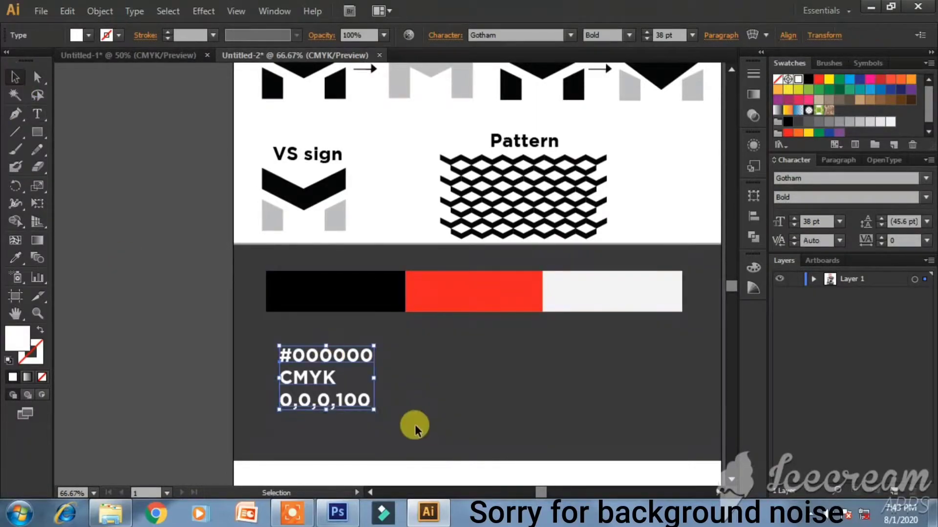
- Change the black's colour label font weight to Gotham Book
drag(373, 410, 387, 418)
key(ctrl+z)
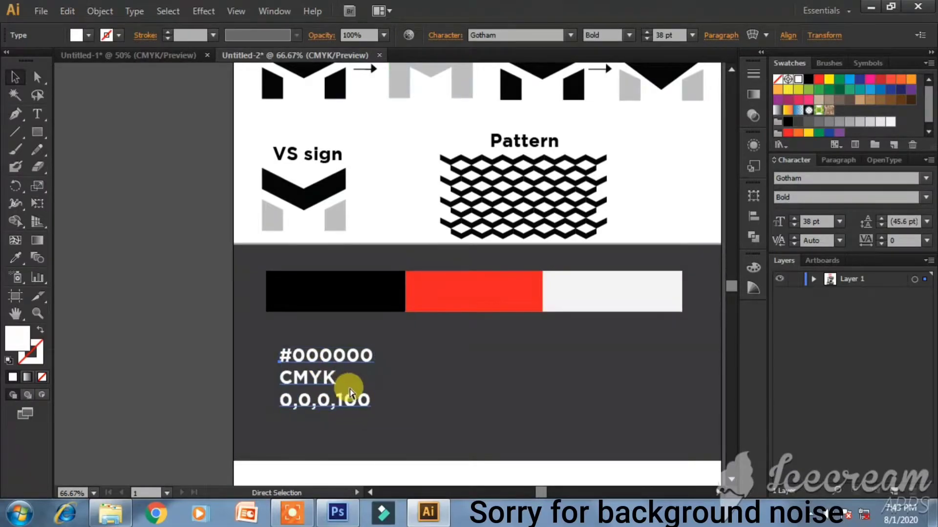
mouse_move(374, 409)
mouse_down()
mouse_move(391, 421)
mouse_move(375, 416)
mouse_up()
key(ctrl+z)
double_click(374, 415)
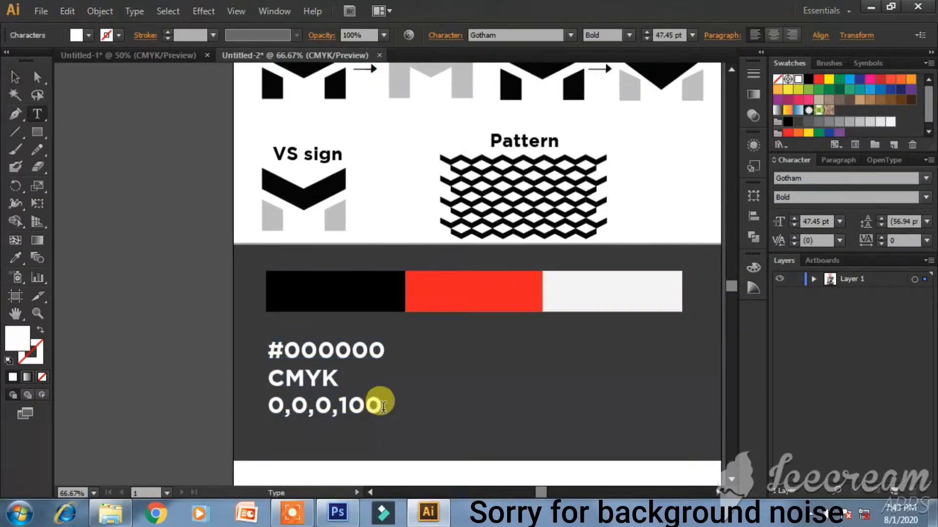
key(ctrl+a)
click(629, 36)
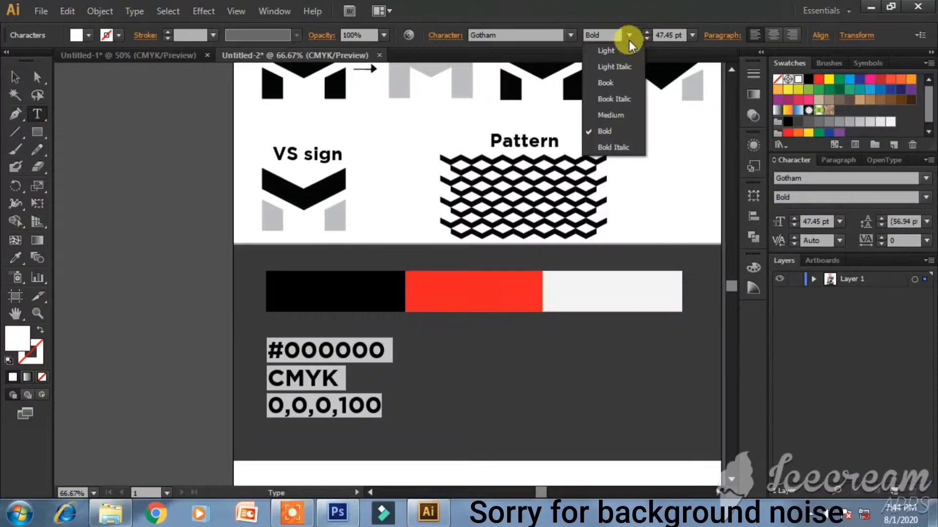
click(611, 86)
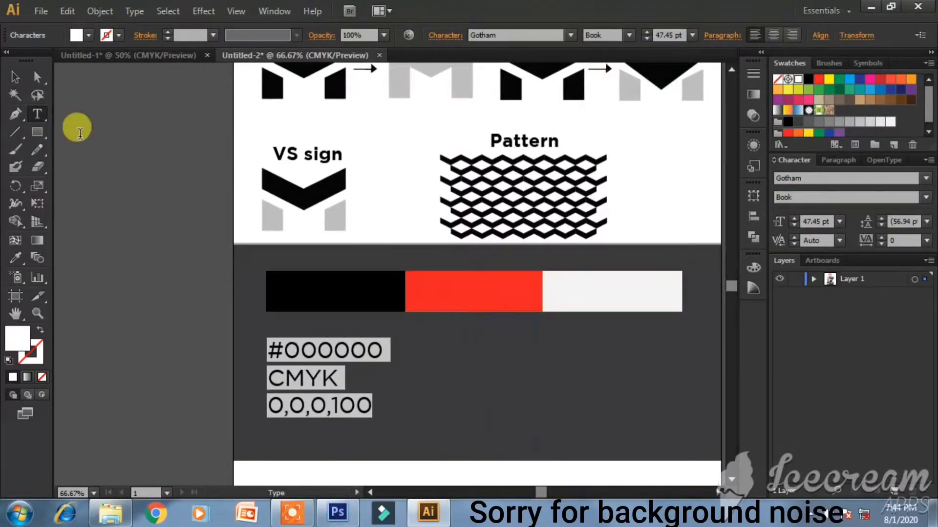
click(13, 75)
click(417, 370)
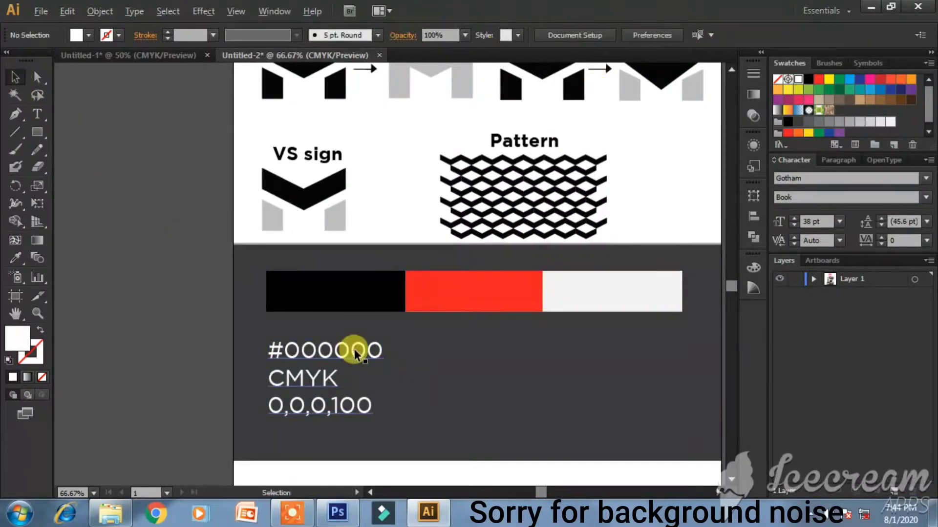
- Duplicate the #000000 label to sit under the red and white blocks
click(357, 354)
drag(357, 355, 643, 357)
click(607, 468)
click(585, 351)
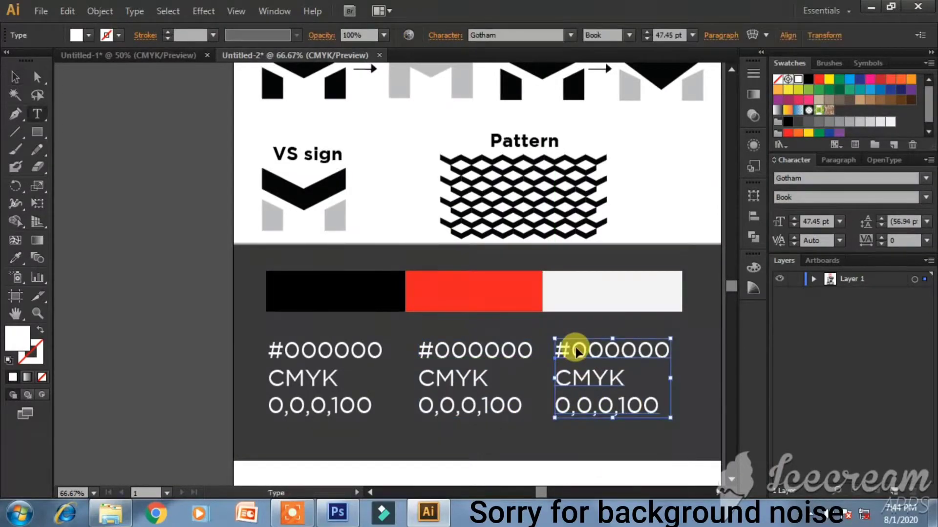
drag(569, 350, 677, 352)
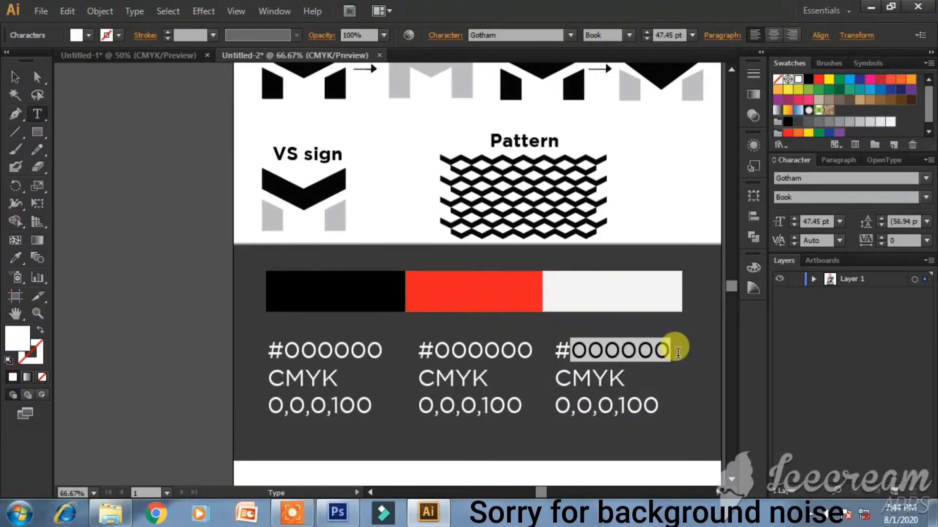
- Change the third label's hex to #ffffff and set the white bar's fill to pure ffffff
text(ffffff)
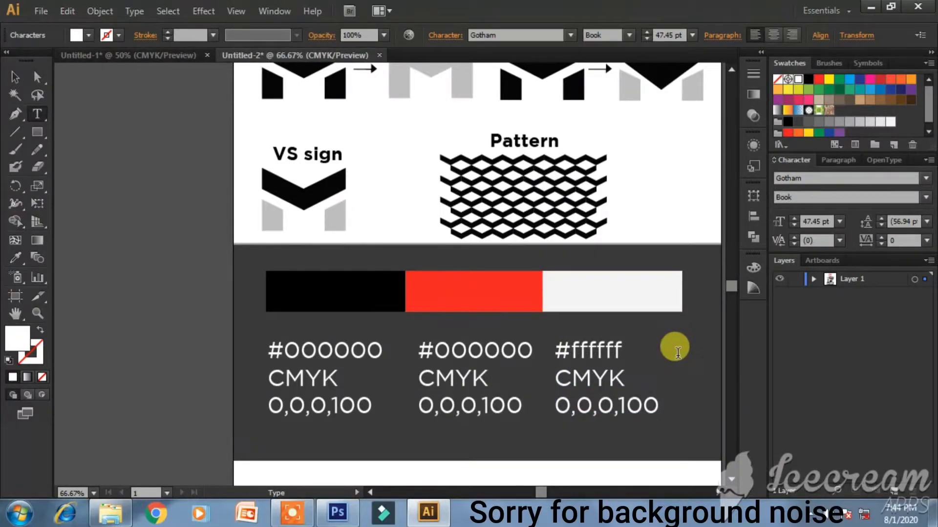
click(15, 77)
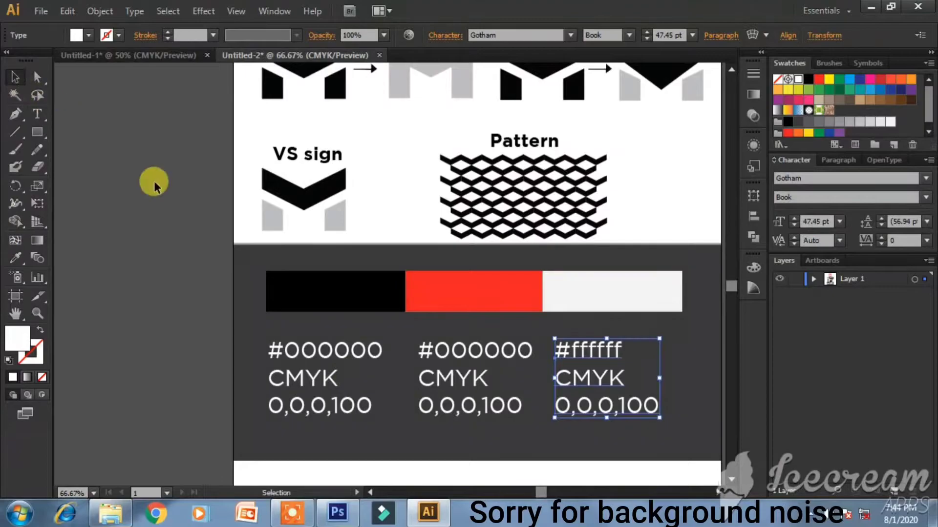
click(629, 307)
double_click(12, 332)
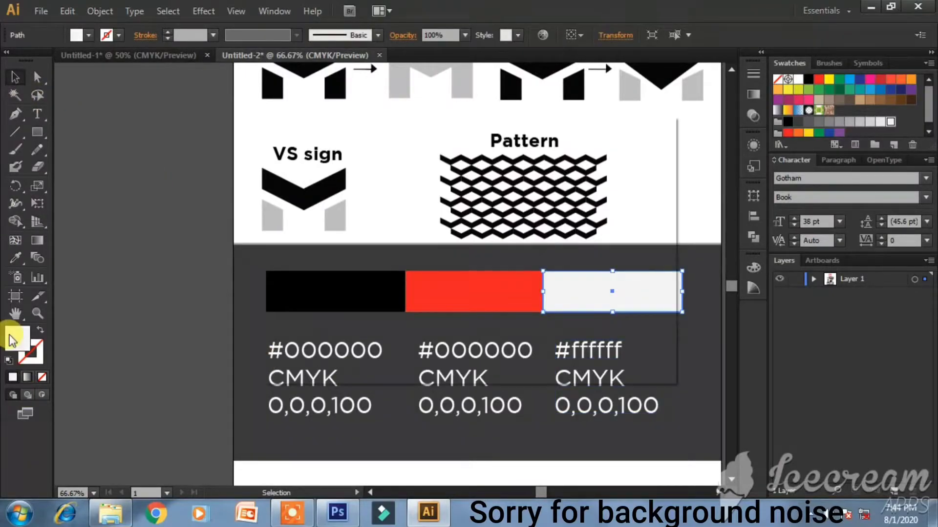
click(275, 164)
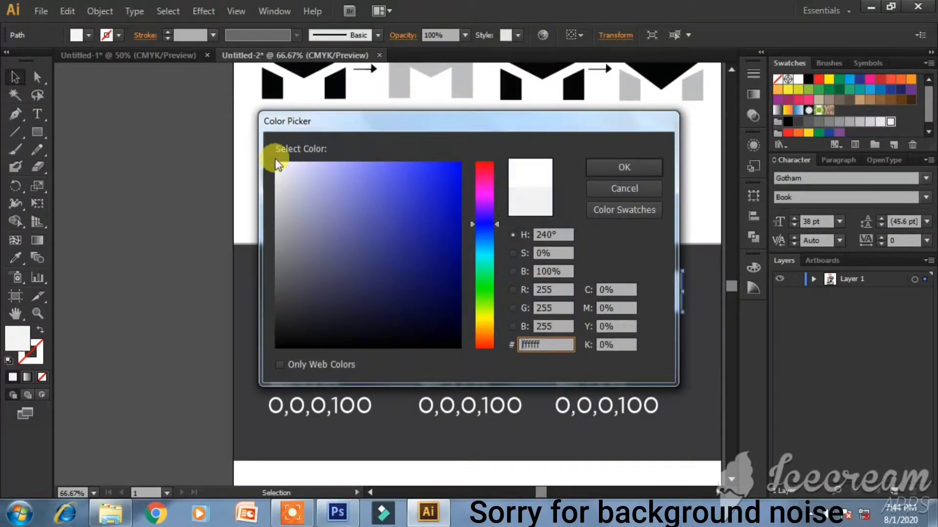
key(Return)
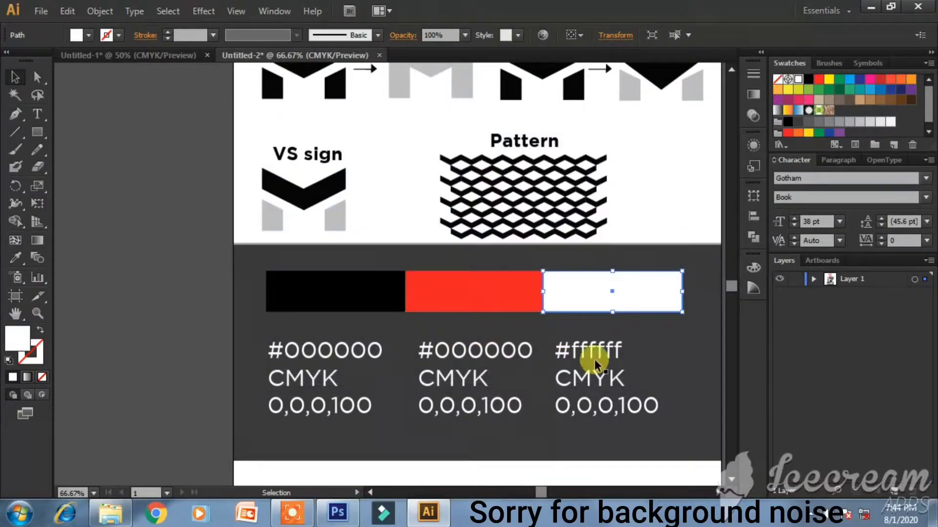
double_click(18, 336)
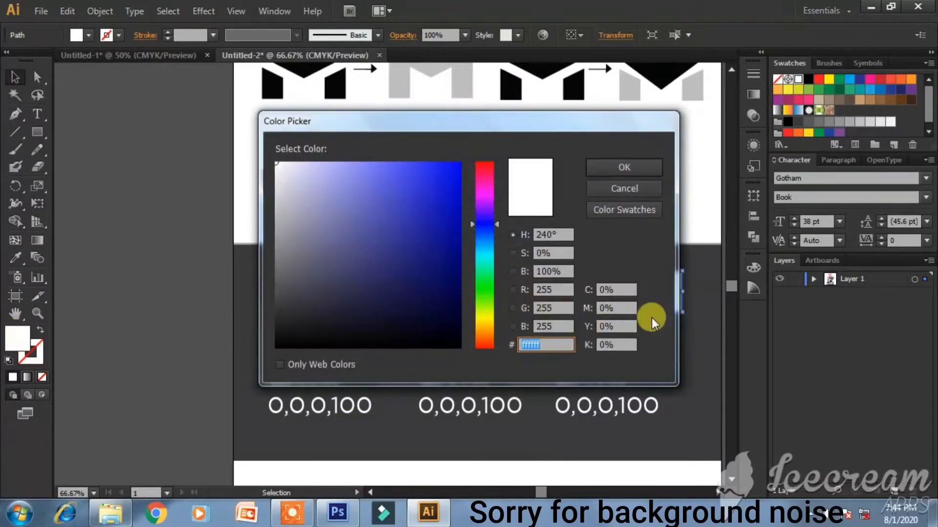
click(624, 167)
- Change the white label's CMYK line to 0,0,0,0
click(629, 414)
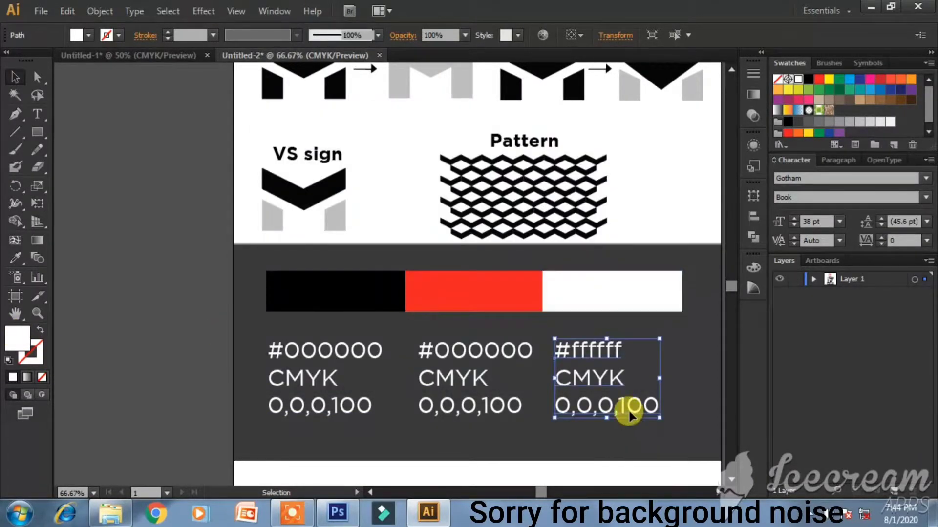
double_click(623, 406)
key(Delete)
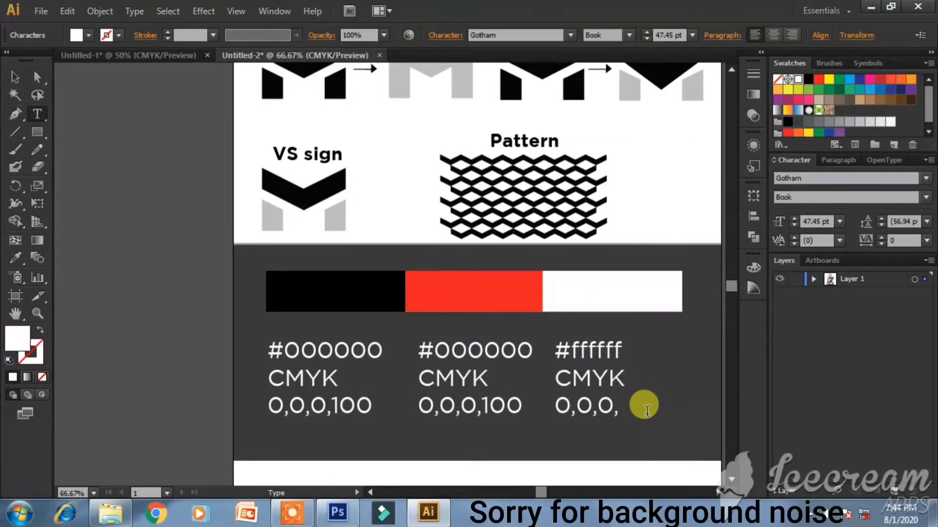
key(BackSpace)
text(0)
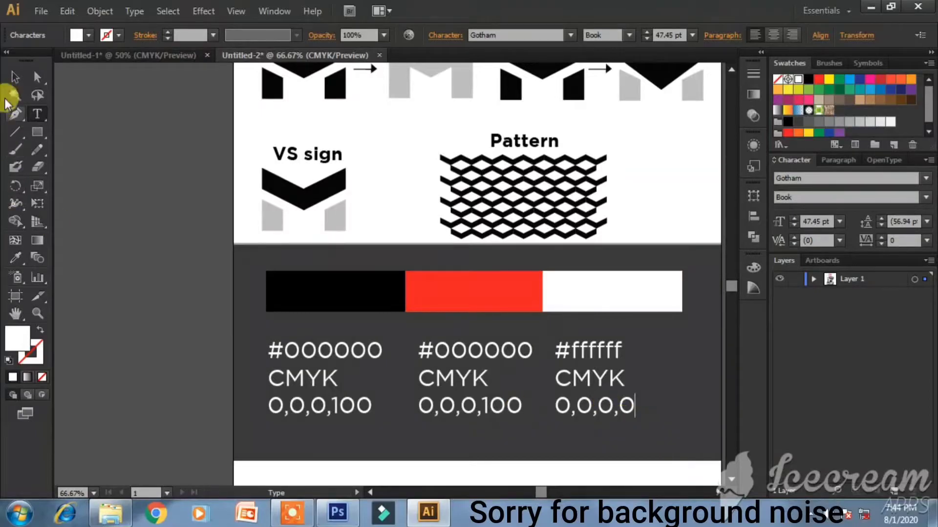
click(14, 78)
- Read the red bar's fill colour and change the middle label's hex code to #ed1f24
click(515, 309)
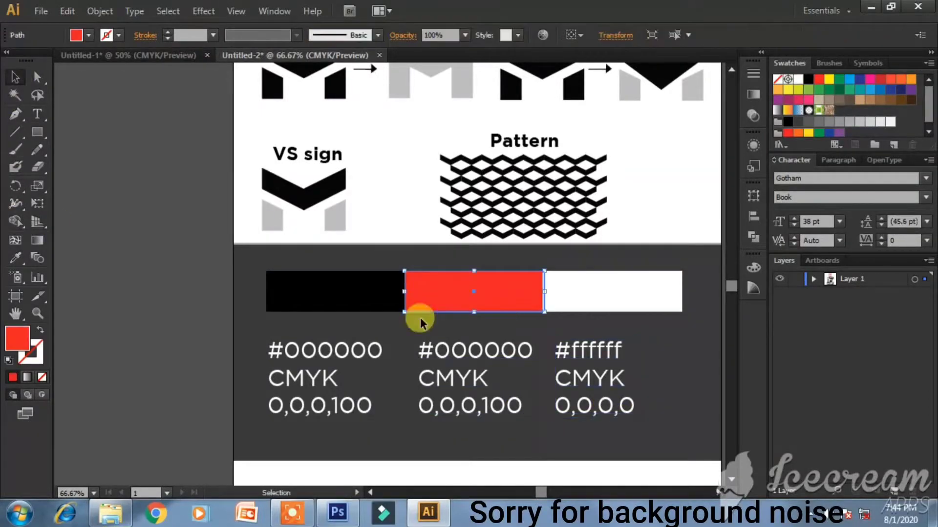
double_click(22, 342)
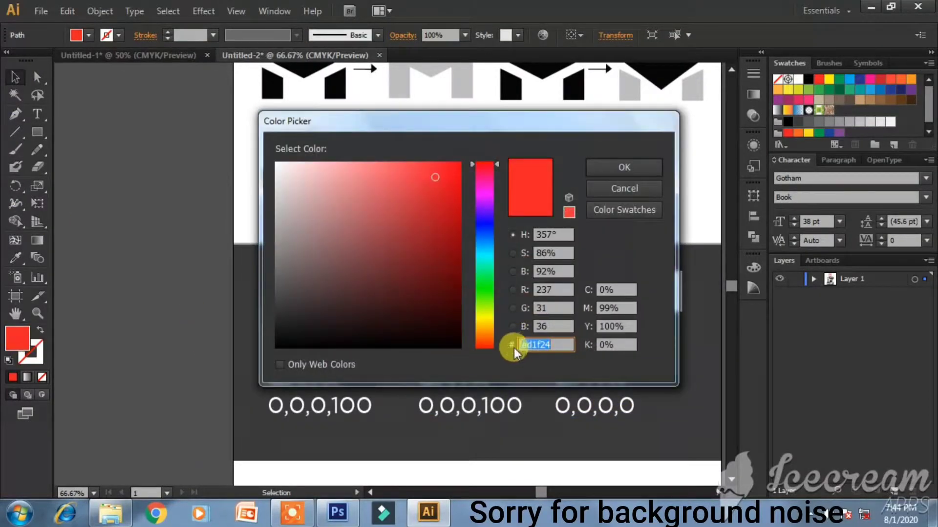
click(624, 167)
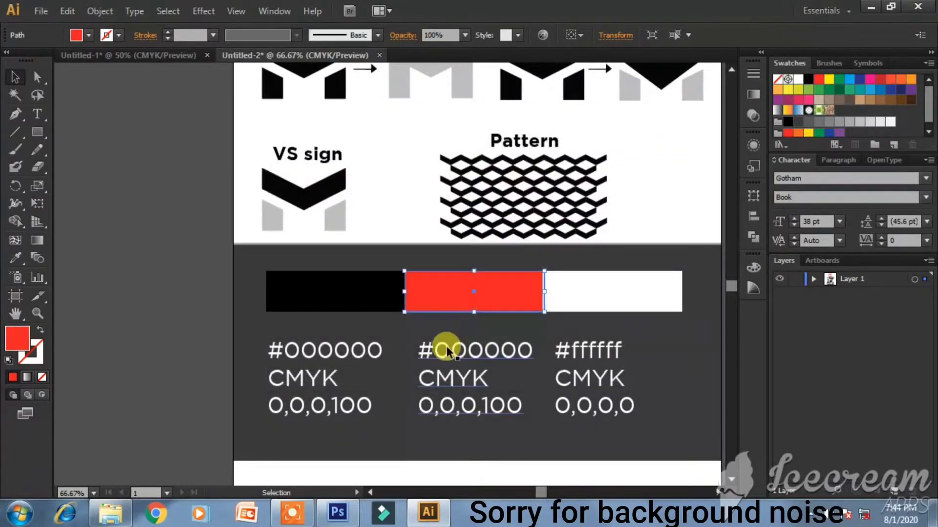
key(t)
drag(415, 344, 561, 340)
drag(434, 350, 521, 351)
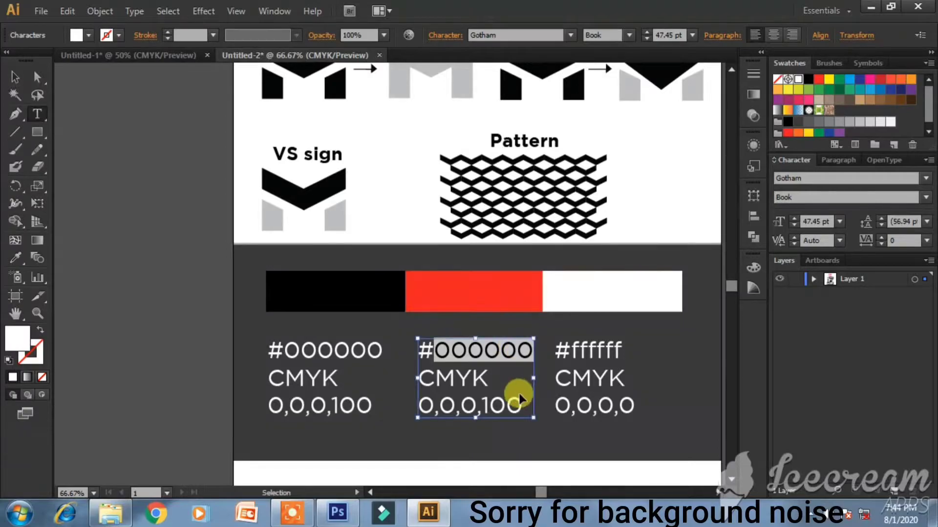
text(ed1f24)
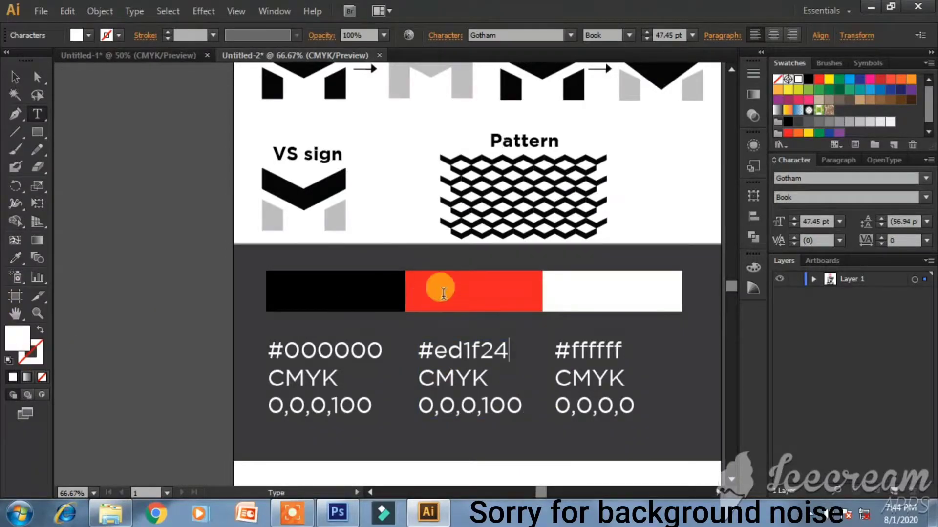
click(15, 77)
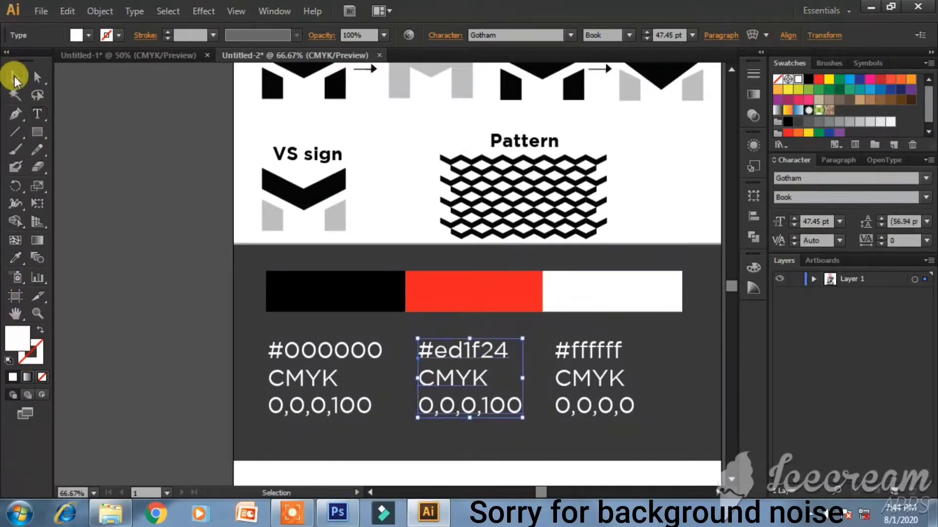
- Check the red's CMYK values and change the label's CMYK line to 0,99,100,0
click(503, 300)
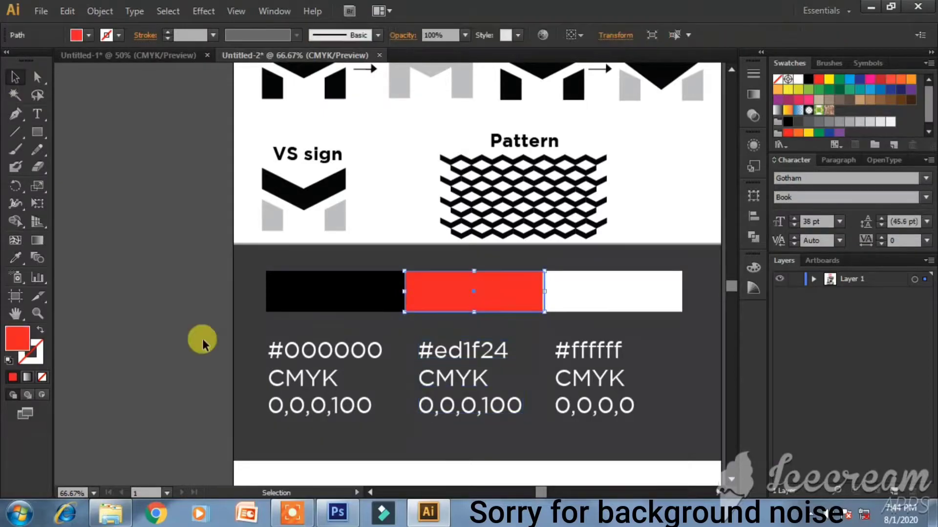
double_click(16, 339)
click(617, 290)
click(619, 306)
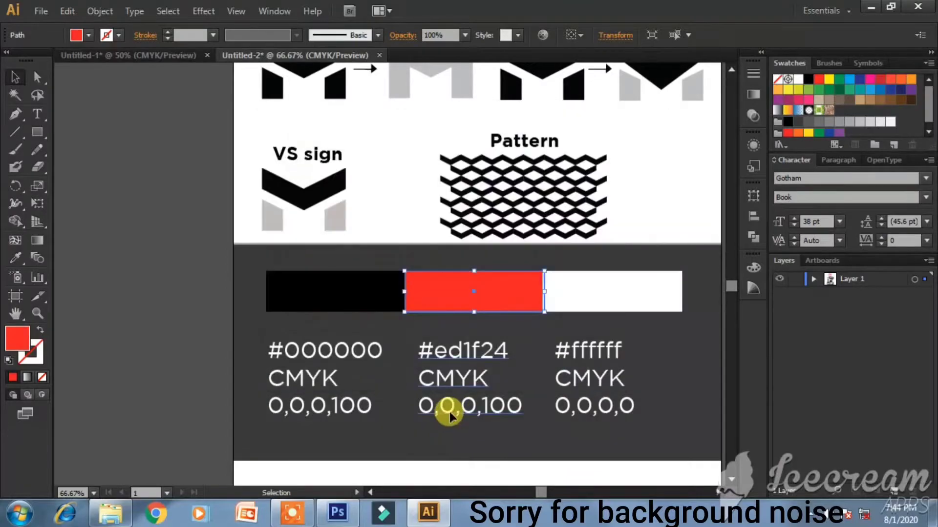
double_click(442, 407)
drag(437, 406, 454, 406)
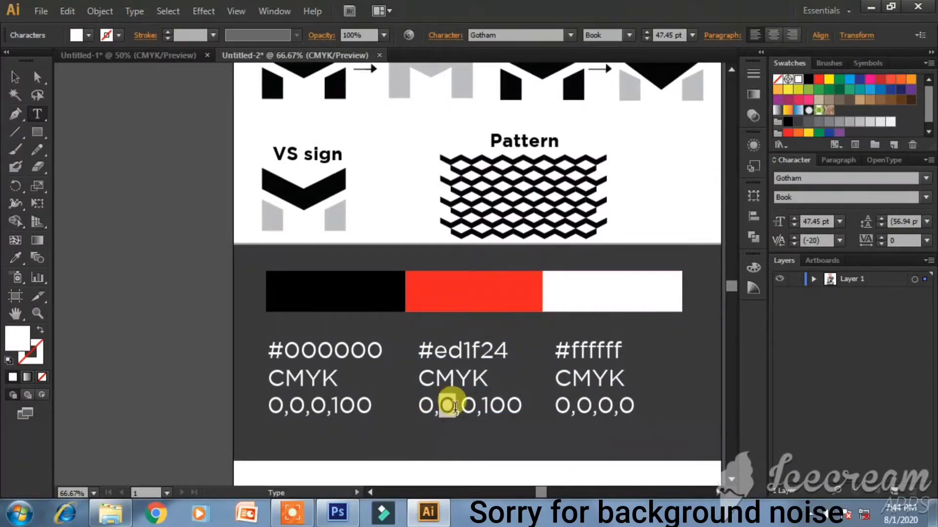
text(99,)
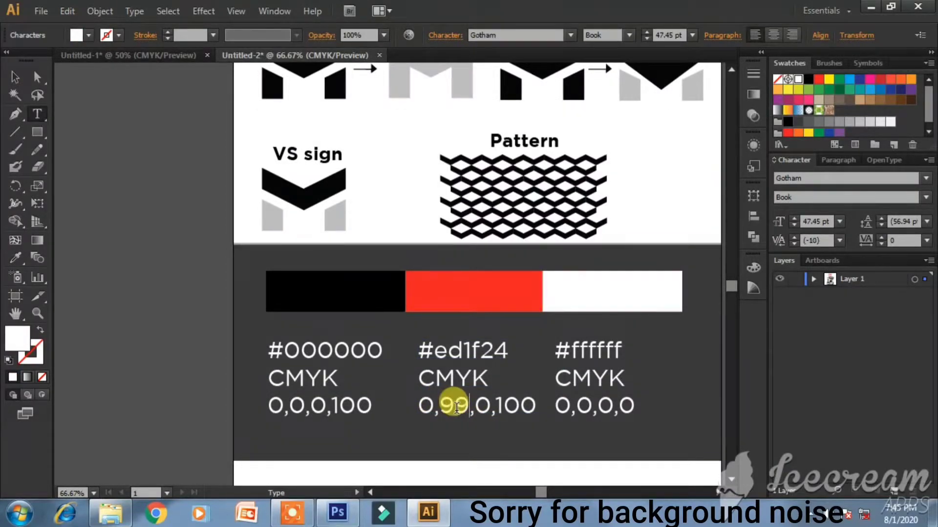
text(10)
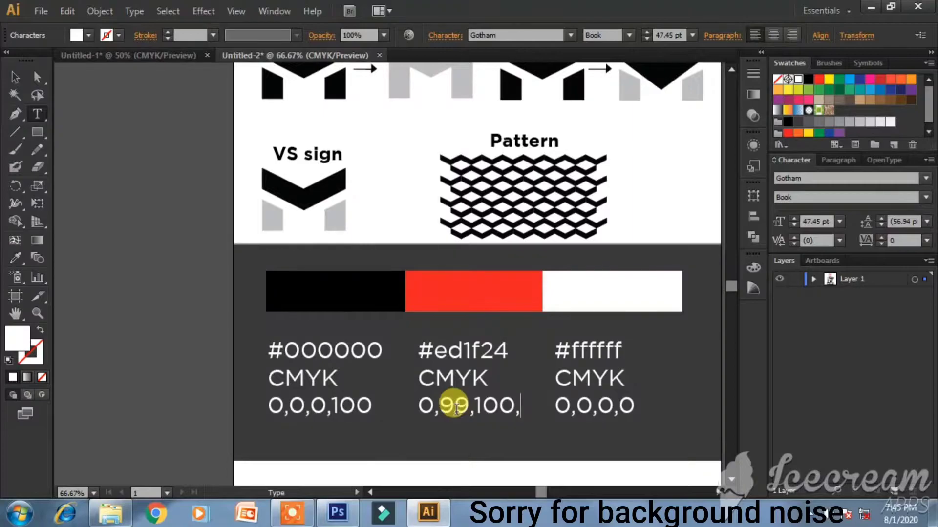
text(0)
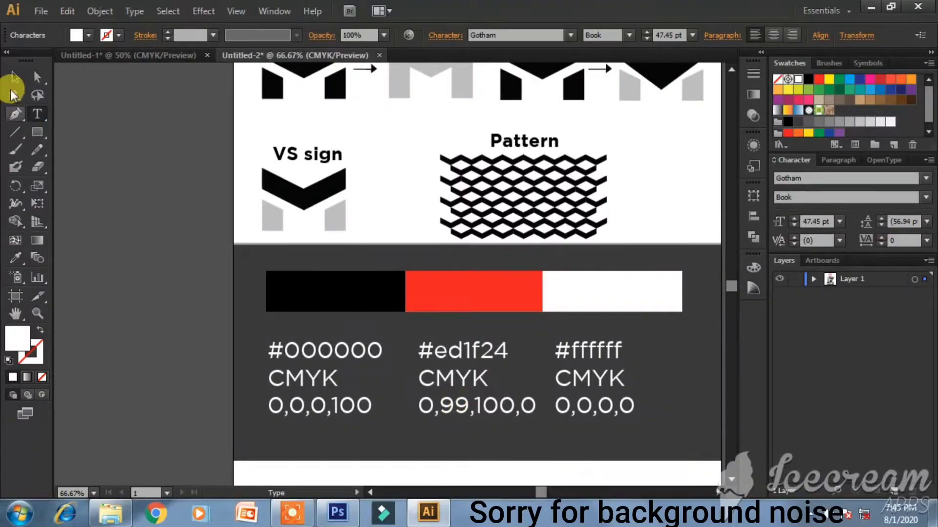
click(15, 76)
- Nudge the red and white labels sideways so all three sit evenly under their bars
key(Left)
key(Left)
key(Left)
key(Left)
key(Left)
key(Left)
key(Left)
key(Left)
key(Left)
key(Left)
key(Left)
key(Left)
click(591, 385)
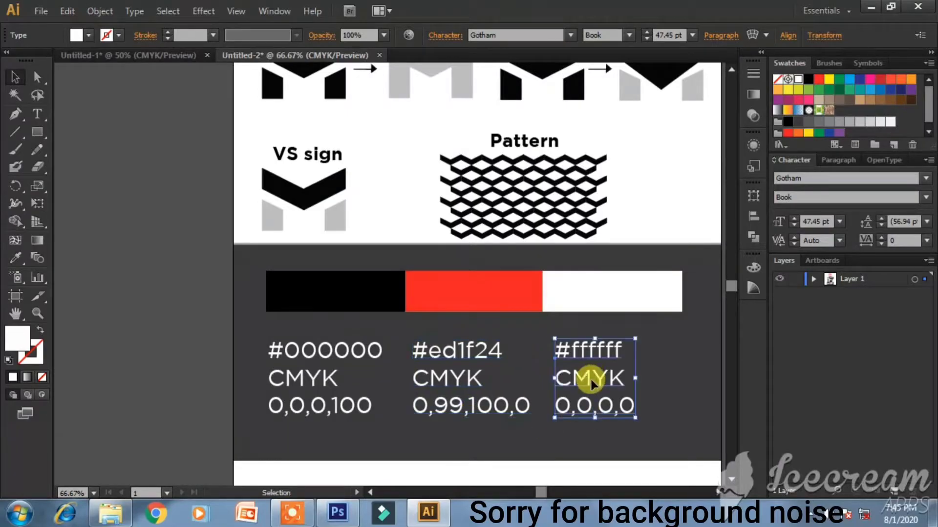
key(Right)
key(Right)
key(Right)
key(Right)
key(Right)
key(Right)
key(Right)
key(Right)
key(Right)
key(Right)
key(Right)
key(Right)
key(Right)
key(Right)
key(Right)
key(Right)
key(Right)
key(Right)
key(Right)
key(Right)
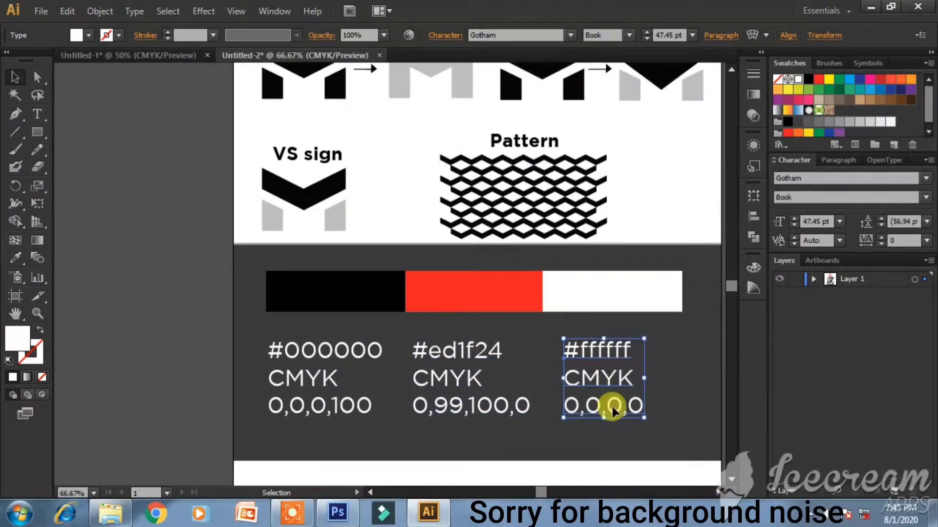
click(494, 411)
key(Right)
key(Right)
key(Right)
key(Right)
key(Right)
key(Right)
key(Right)
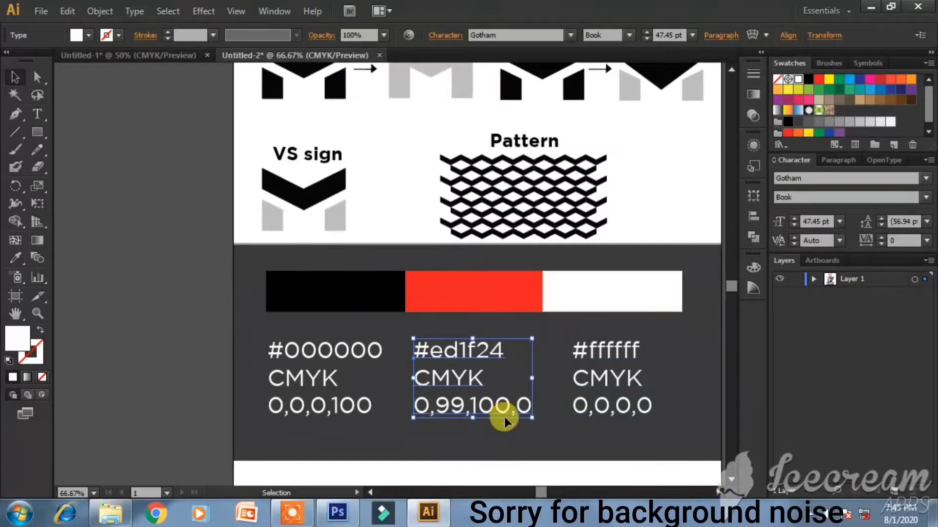
click(515, 432)
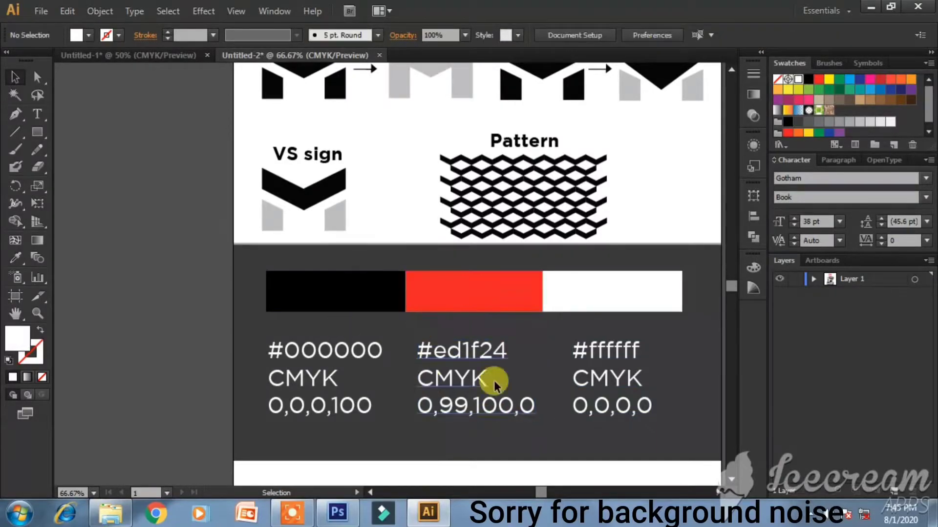
- Adjust the artboard size from Document Setup's artboard editing mode
scroll(562, 373, down, 1)
scroll(567, 327, down, 2)
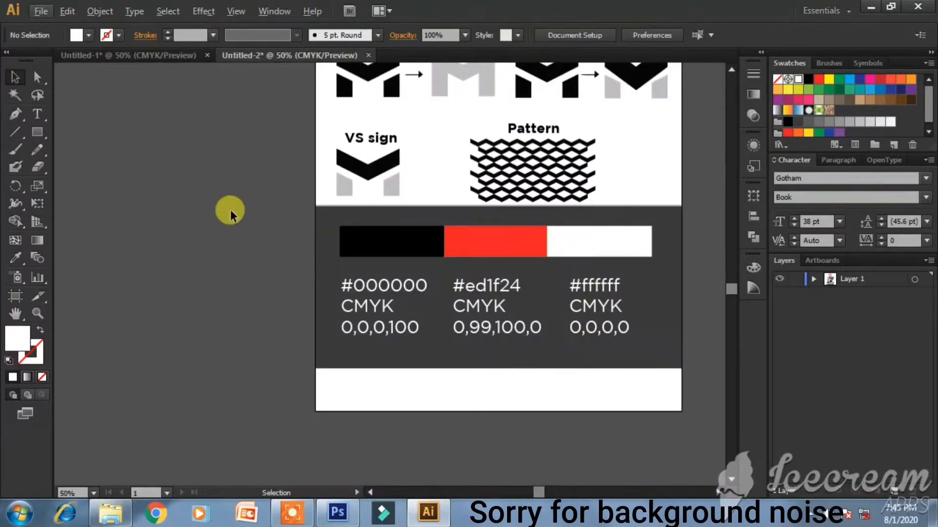
click(611, 36)
click(574, 126)
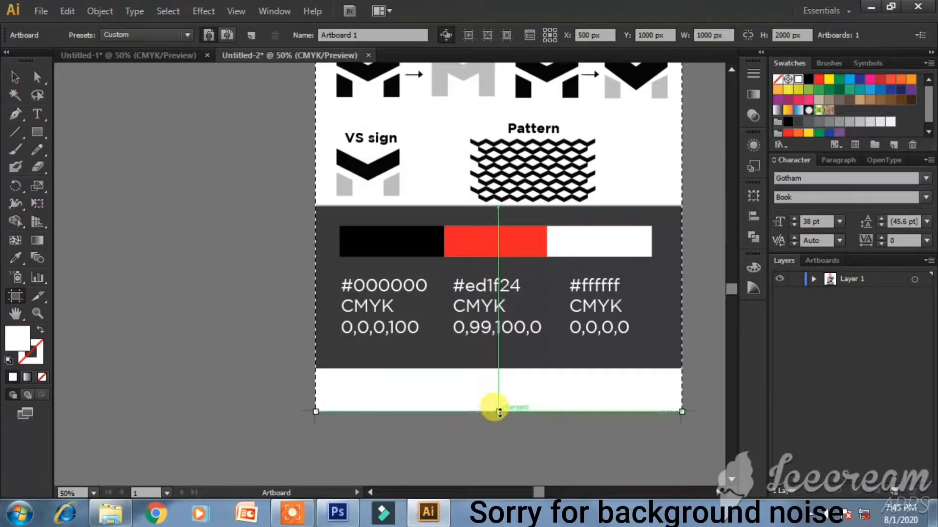
drag(499, 412, 504, 451)
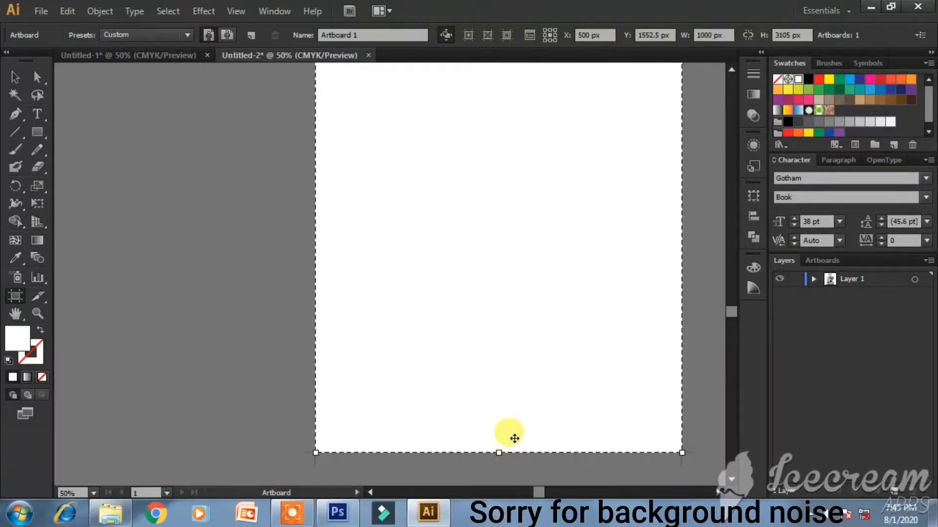
click(15, 78)
- Alt-drag a copy of the top divider line down to the swatch band's bottom edge
scroll(534, 203, up, 5)
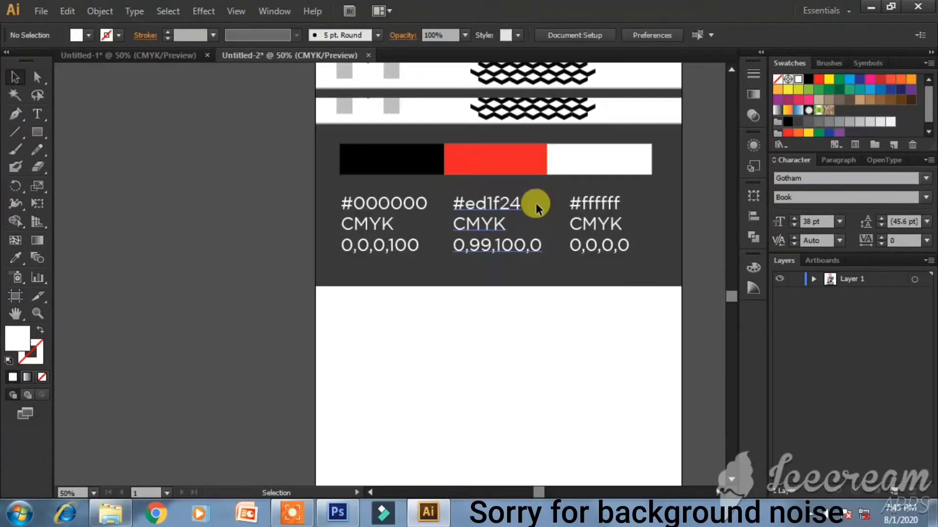
scroll(666, 281, down, 1)
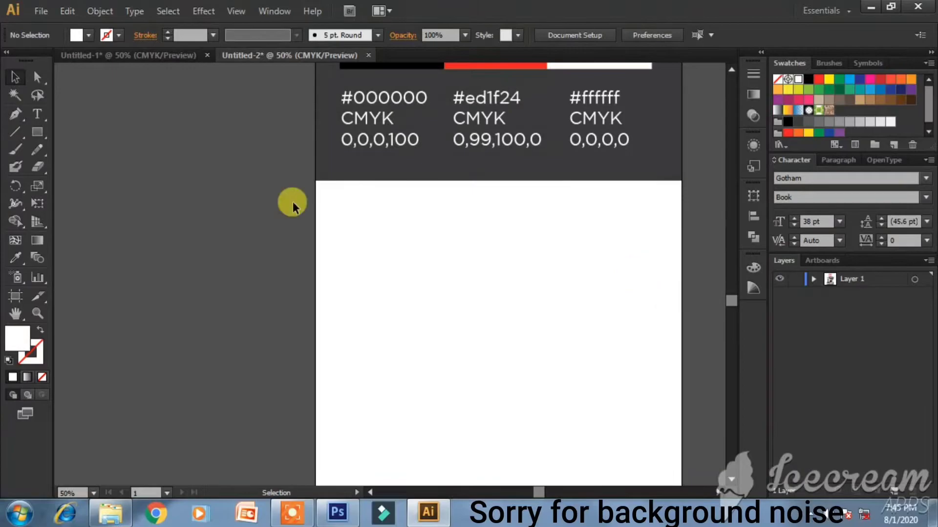
scroll(342, 161, up, 5)
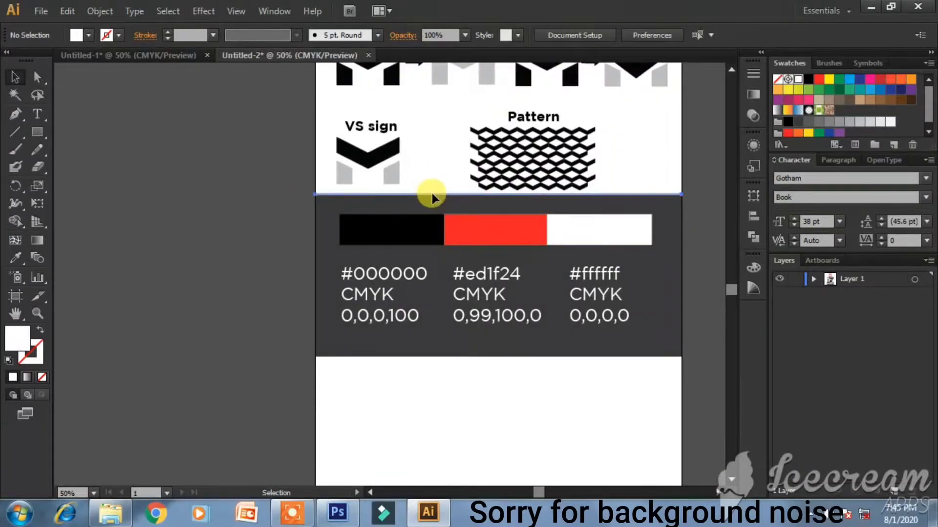
click(433, 197)
drag(442, 198, 445, 360)
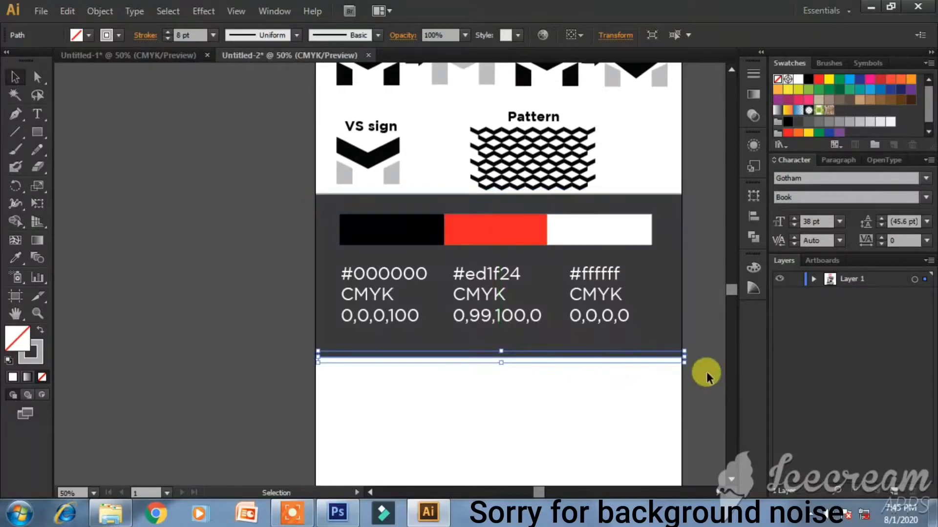
click(703, 371)
- Nudge the copied bottom line left so it sits flush with the artboard edge
click(653, 360)
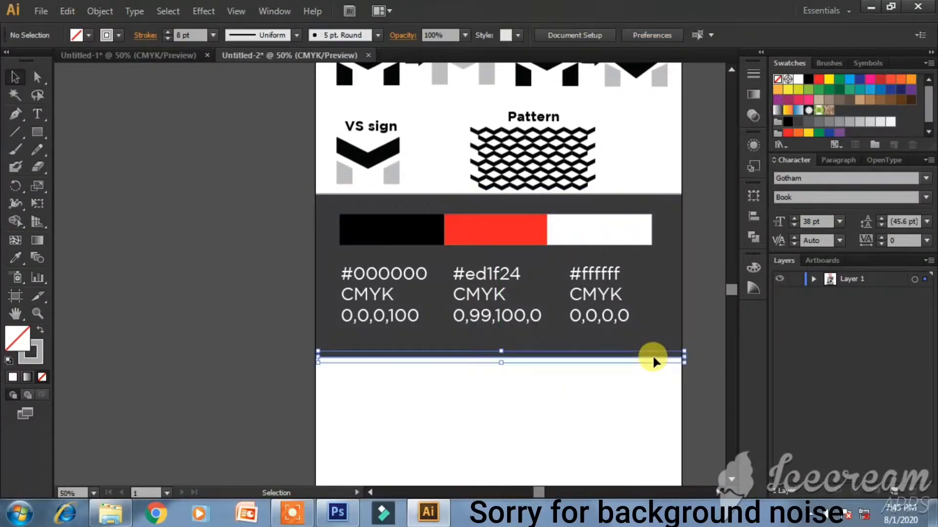
click(695, 355)
click(554, 360)
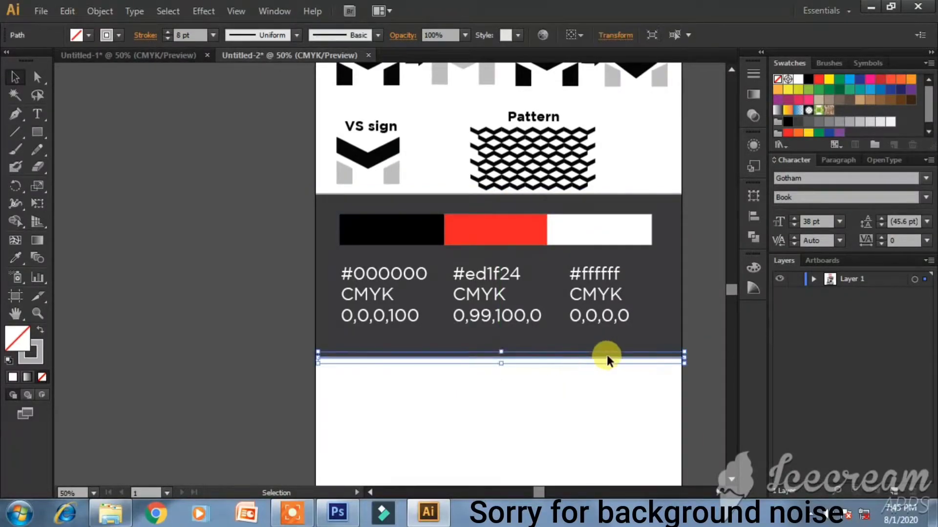
click(704, 395)
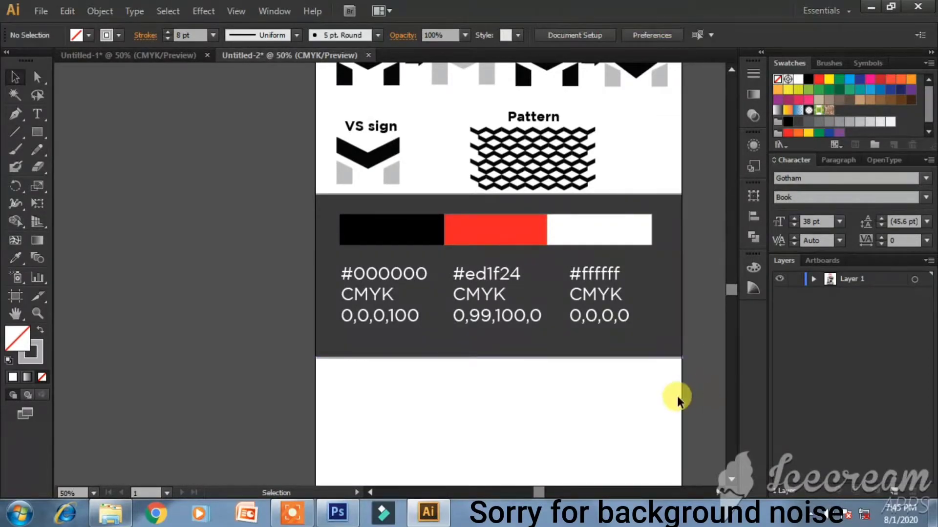
drag(622, 360, 621, 360)
click(713, 374)
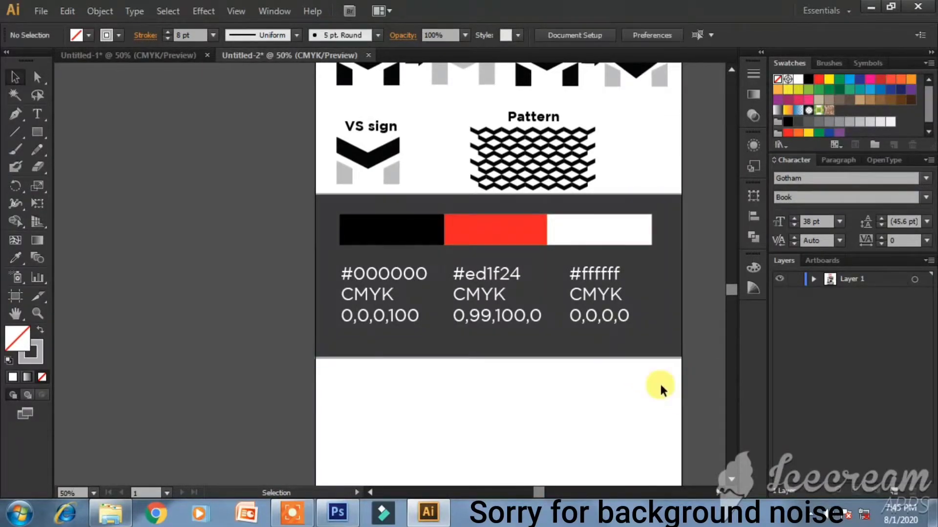
- Add a 'Typeface' text line below the colour swatch band
scroll(619, 372, down, 1)
scroll(619, 371, down, 5)
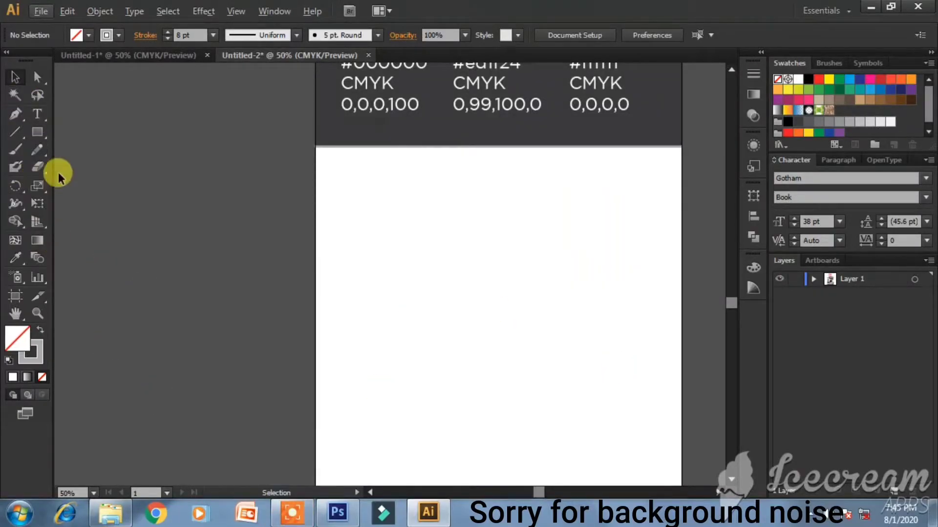
click(41, 114)
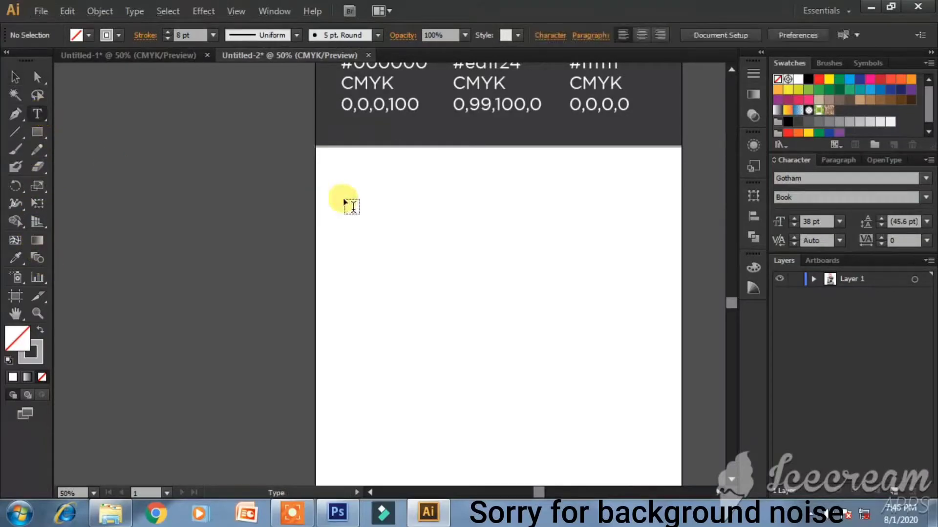
click(333, 185)
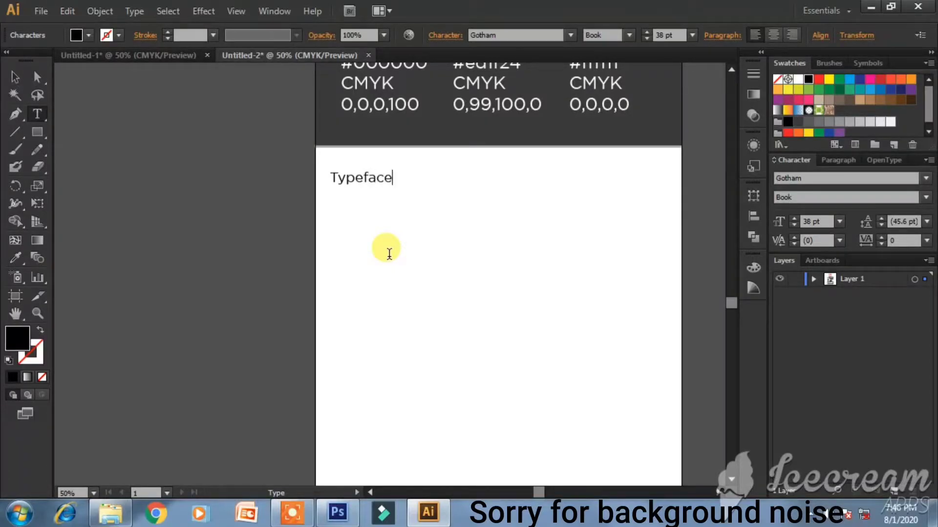
key(ctrl+a)
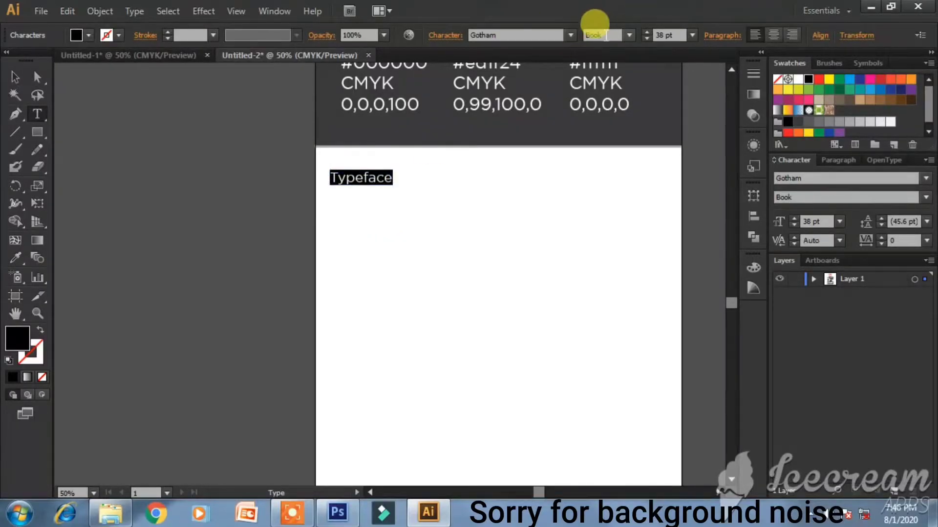
- Set the Typeface text's font to ADAM.CG PRO
click(503, 39)
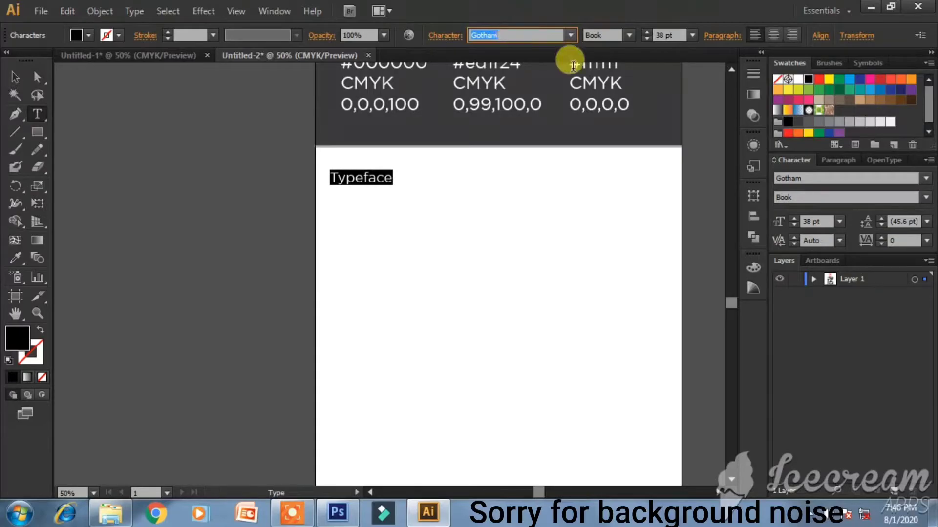
scroll(573, 65, up, 9)
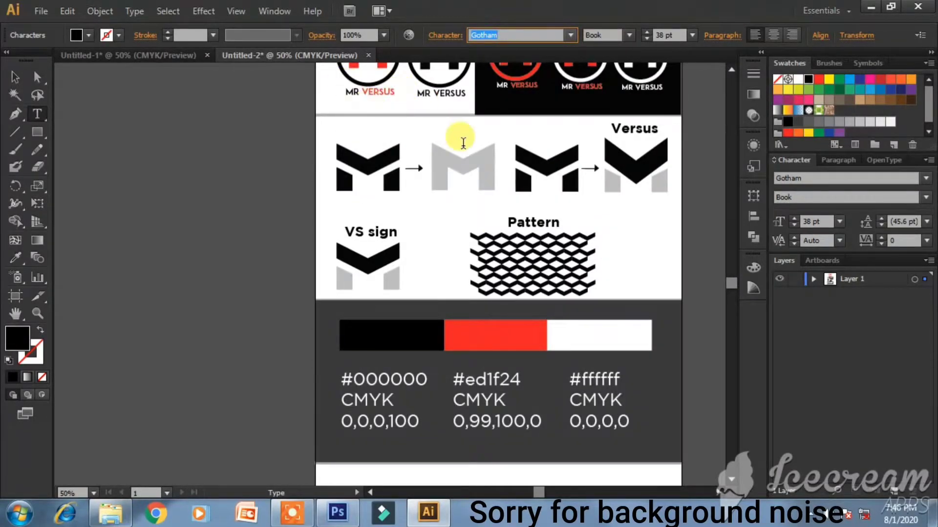
scroll(463, 142, down, 4)
text(ADAM.CG PRO)
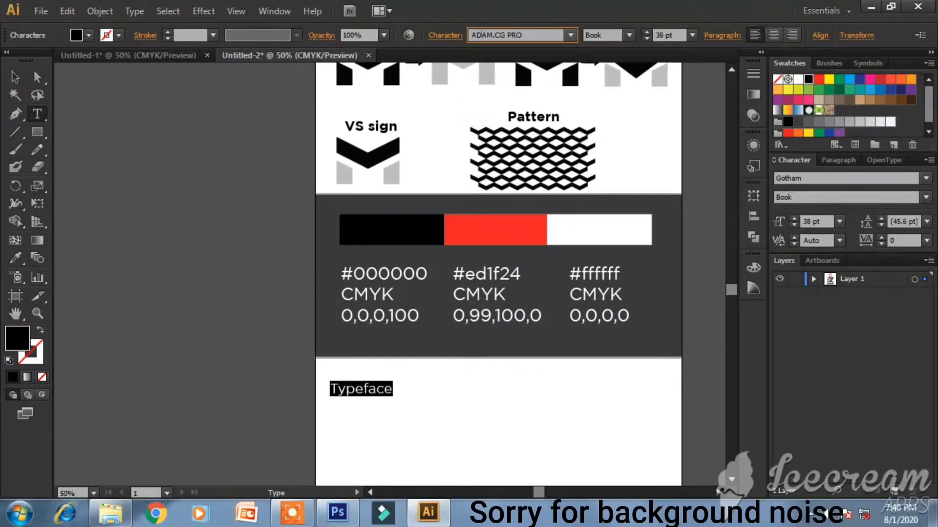
scroll(498, 245, up, 1)
drag(522, 37, 464, 37)
key(ctrl+c)
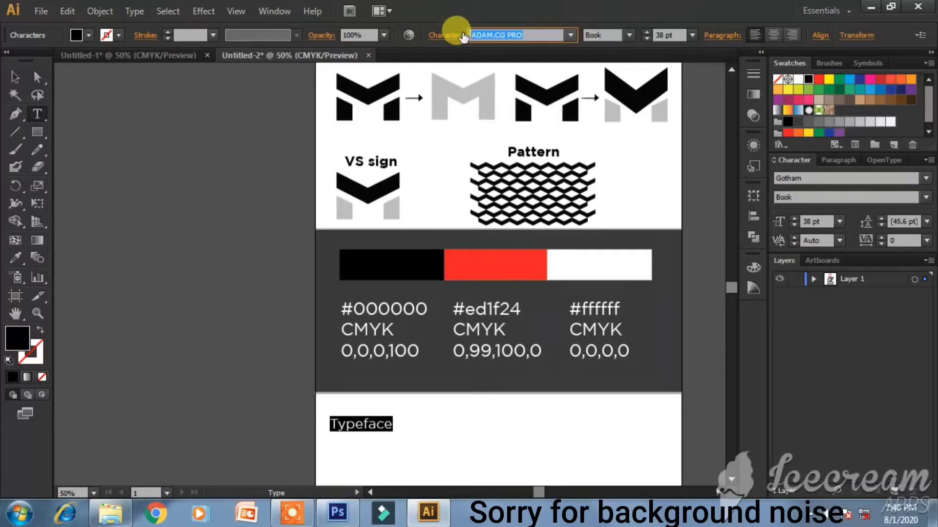
key(Return)
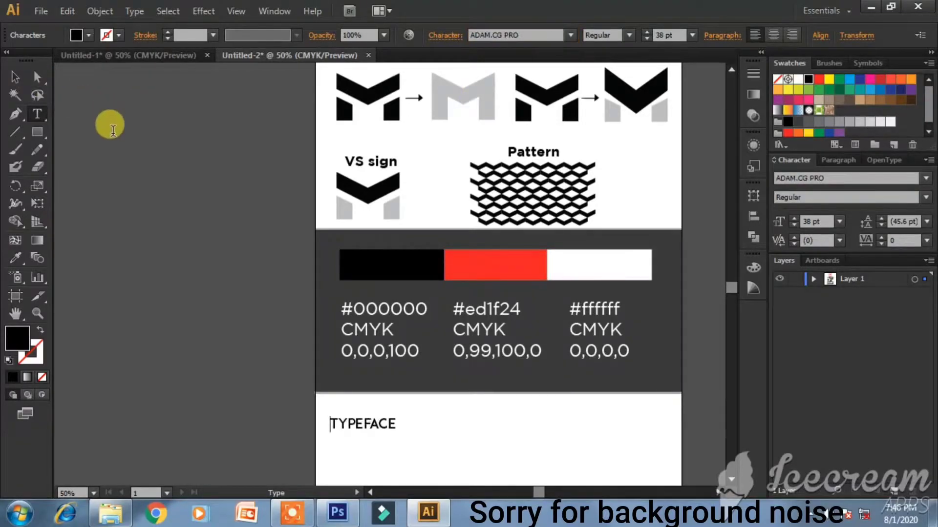
- Enlarge the TYPEFACE heading to 85 pt
drag(396, 423, 294, 412)
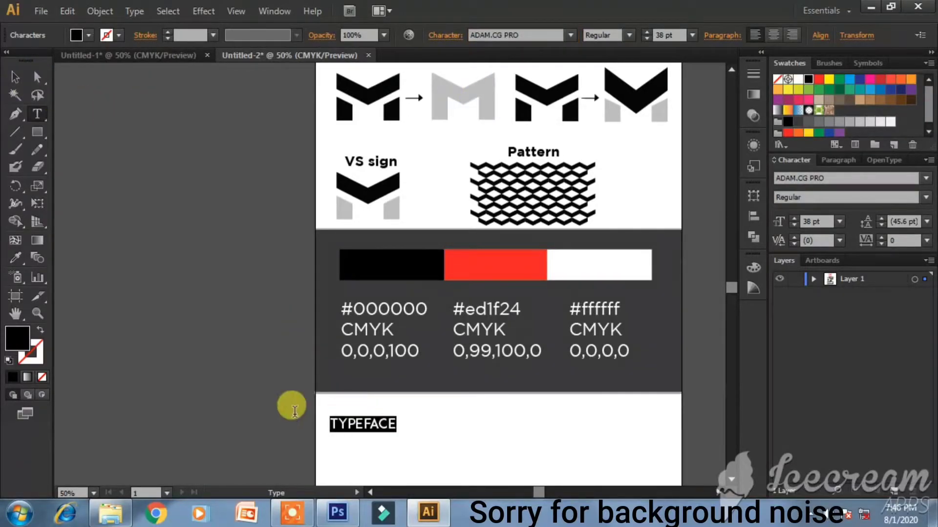
click(15, 77)
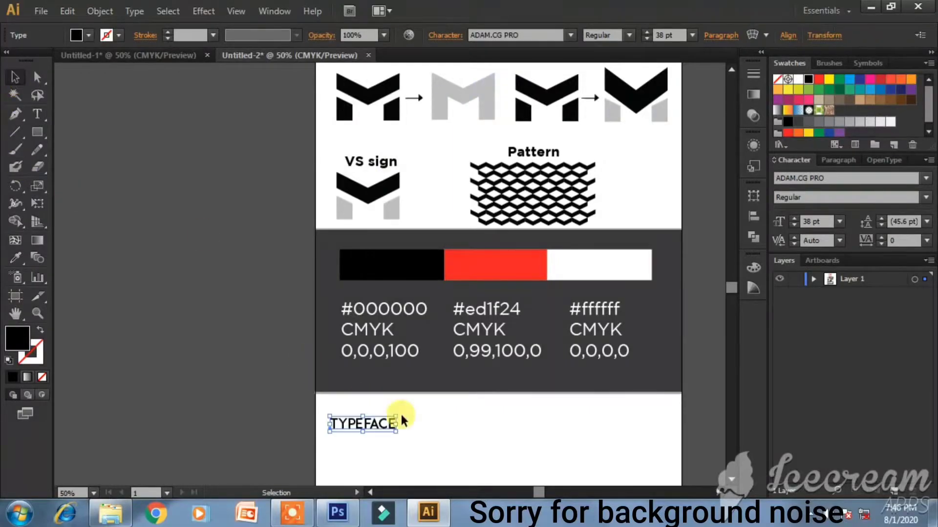
click(455, 424)
scroll(455, 424, down, 2)
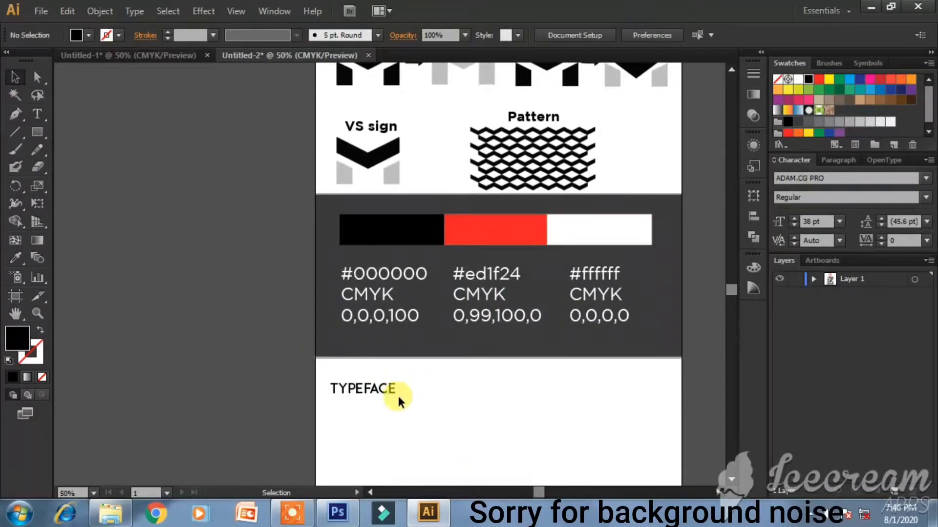
click(398, 398)
click(794, 218)
click(795, 218)
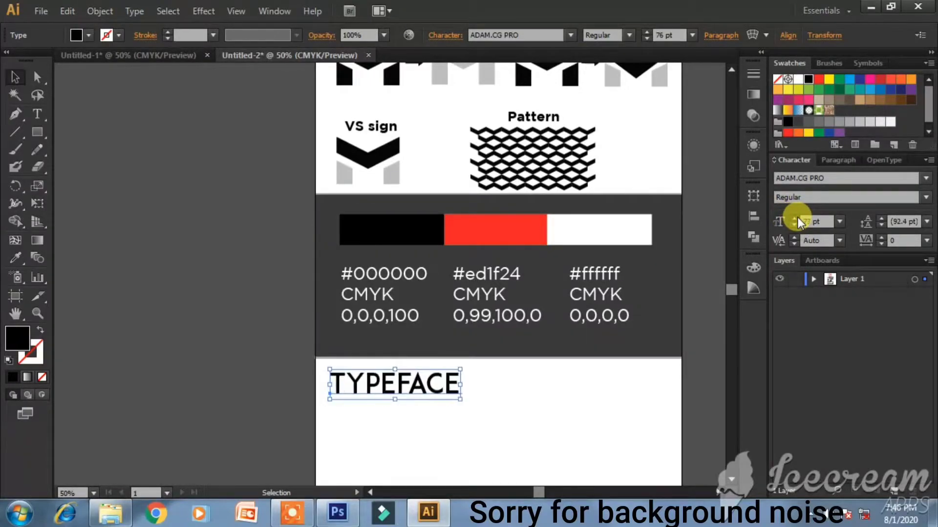
click(488, 408)
scroll(478, 405, down, 3)
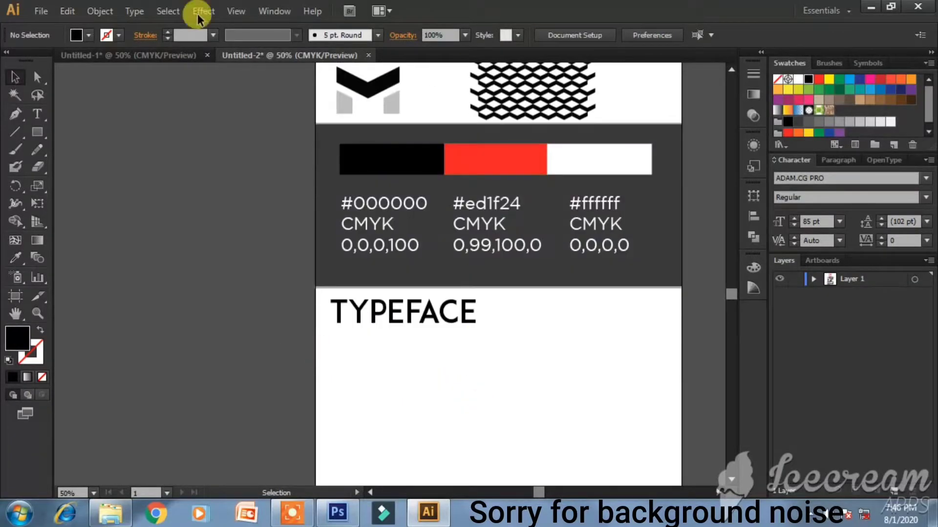
click(35, 119)
- Type the subheading 'PRIMARY : ADAM.CG PRO' below the TYPEFACE heading
click(339, 348)
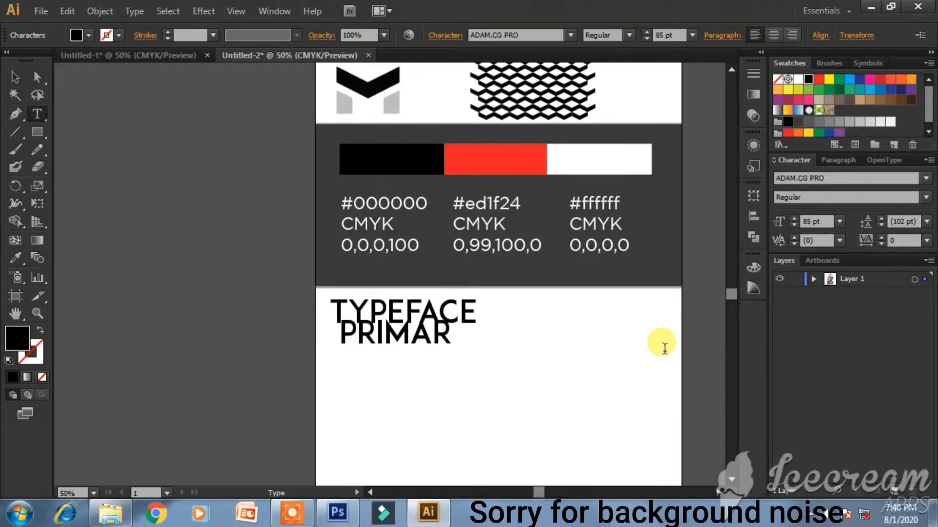
text(:)
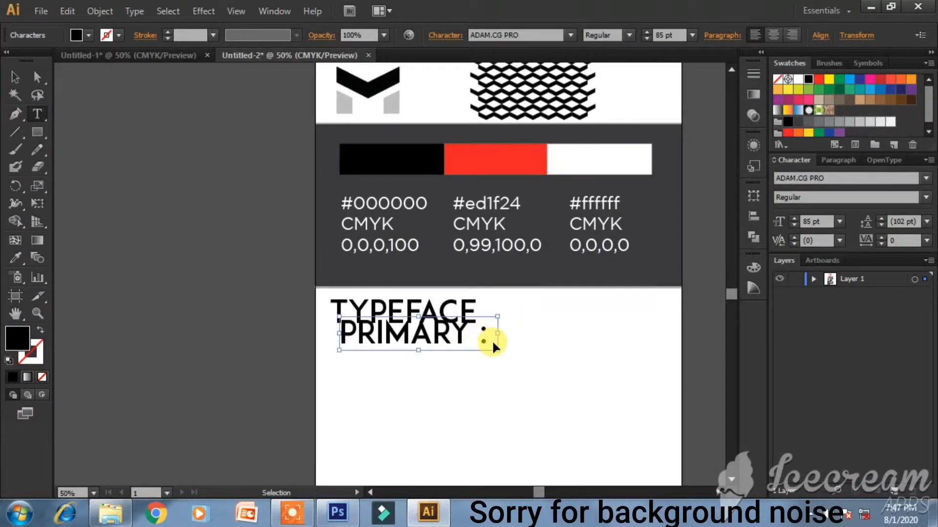
key(ctrl+v)
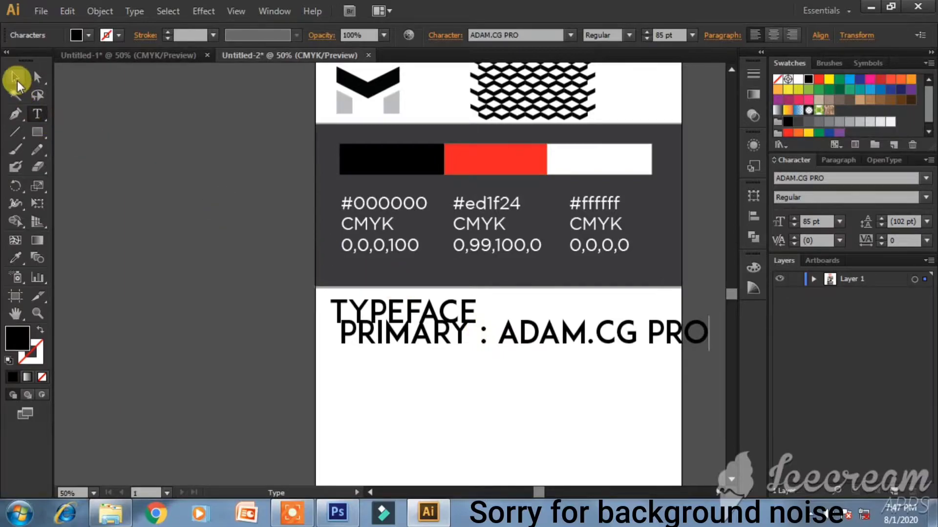
- Shrink the PRIMARY line to 37 pt and nudge it left and up under TYPEFACE
key(ctrl+a)
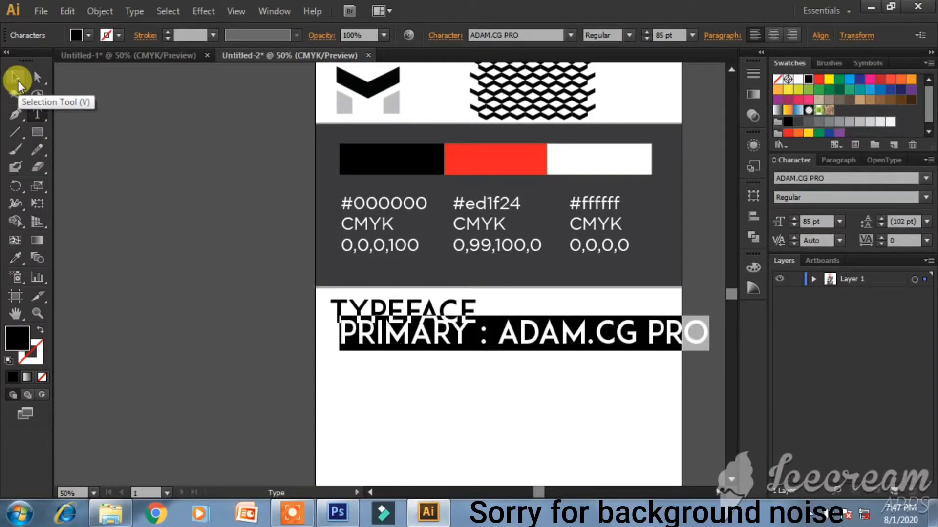
click(792, 226)
drag(791, 225, 791, 226)
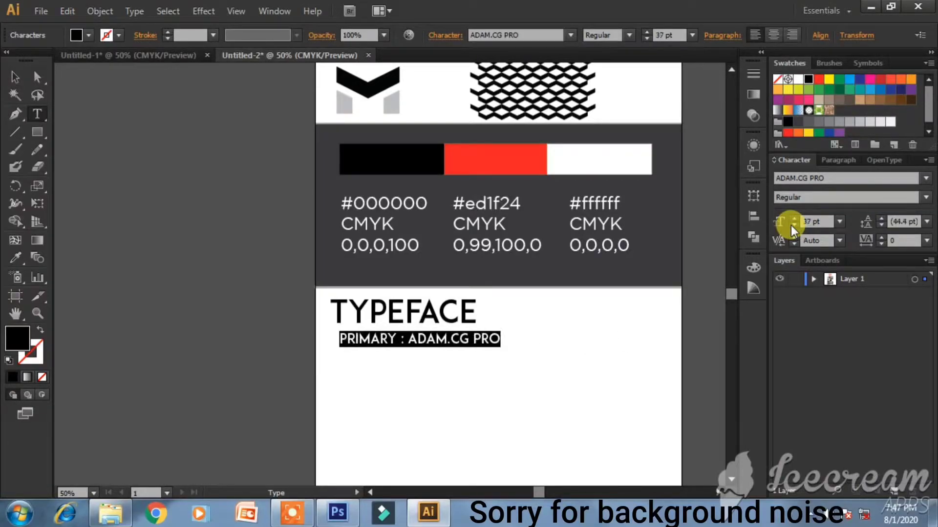
click(15, 77)
key(Left)
key(Left)
key(Left)
key(Left)
key(Left)
key(Left)
key(Left)
key(Left)
key(Left)
key(Left)
key(Left)
key(Left)
key(Left)
key(Up)
key(Up)
key(Up)
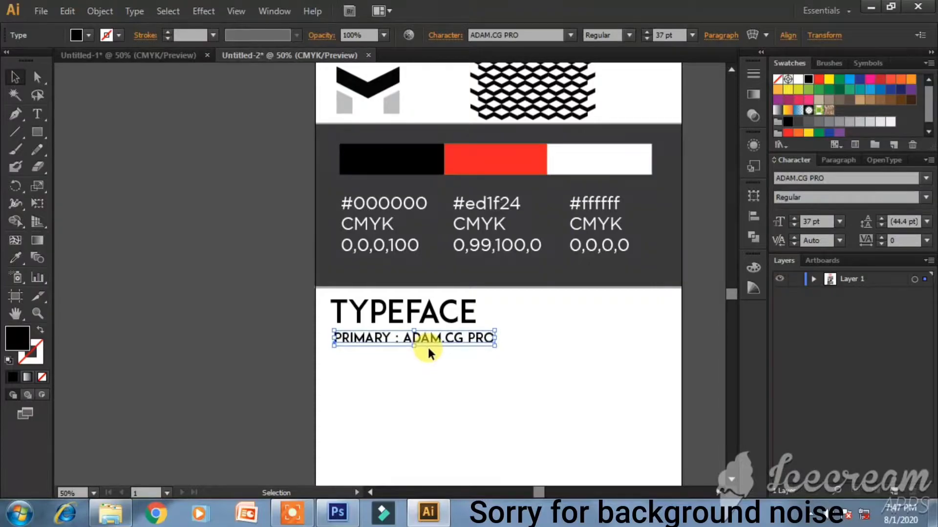
click(439, 358)
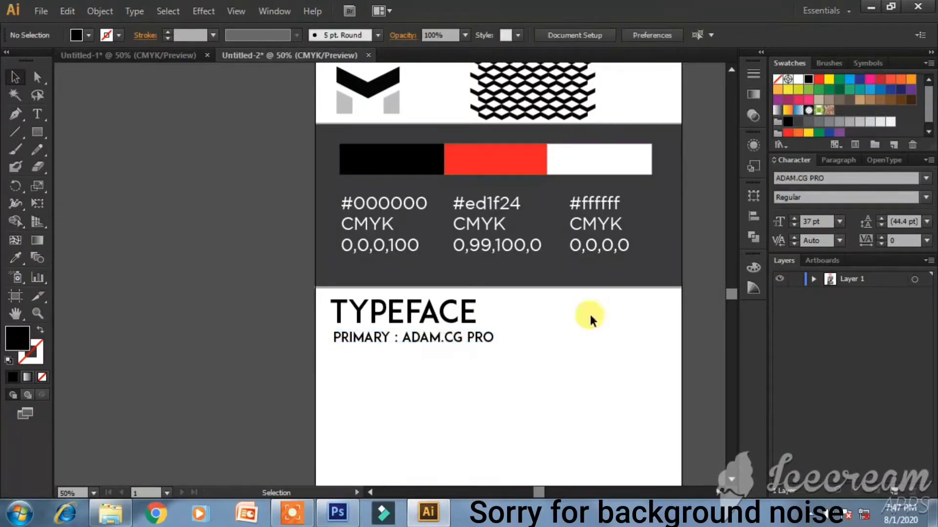
- Keep the TYPEFACE heading in the ADAM.CG PRO Regular style
key(alt)
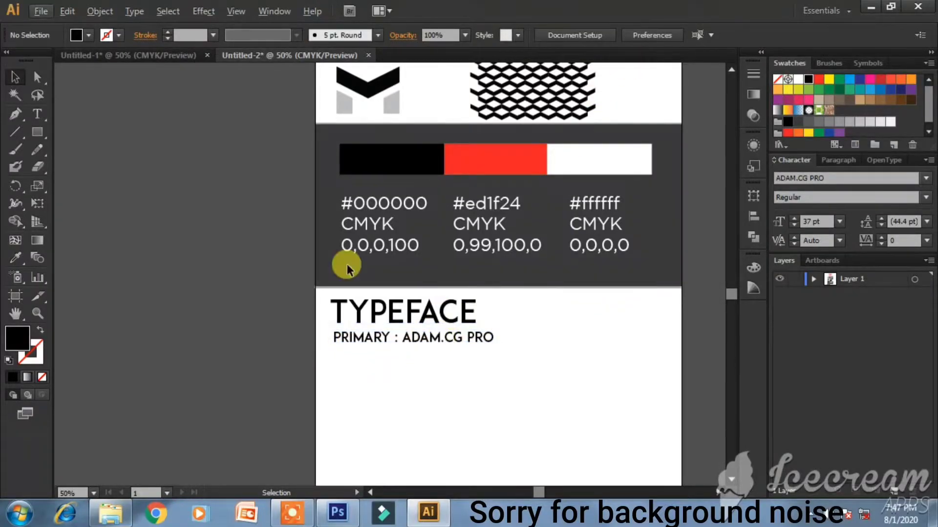
click(434, 325)
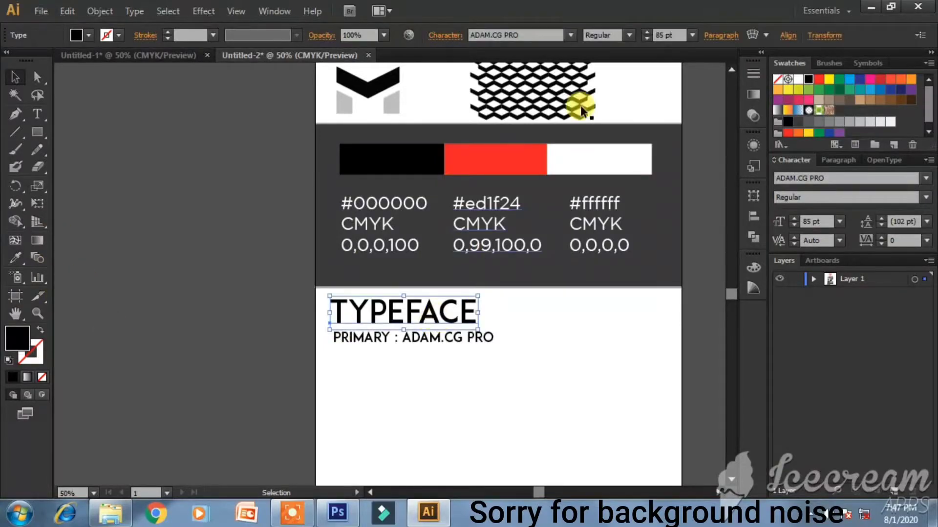
click(629, 31)
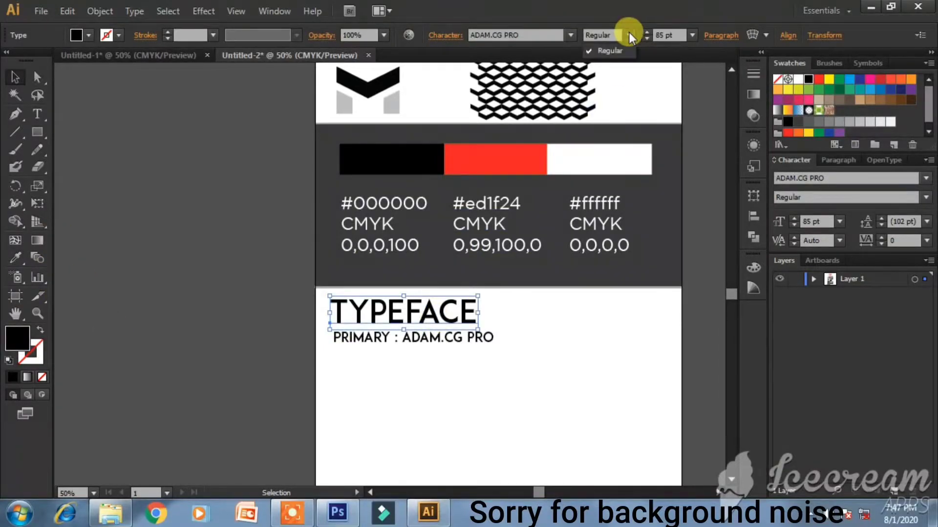
click(603, 50)
click(427, 380)
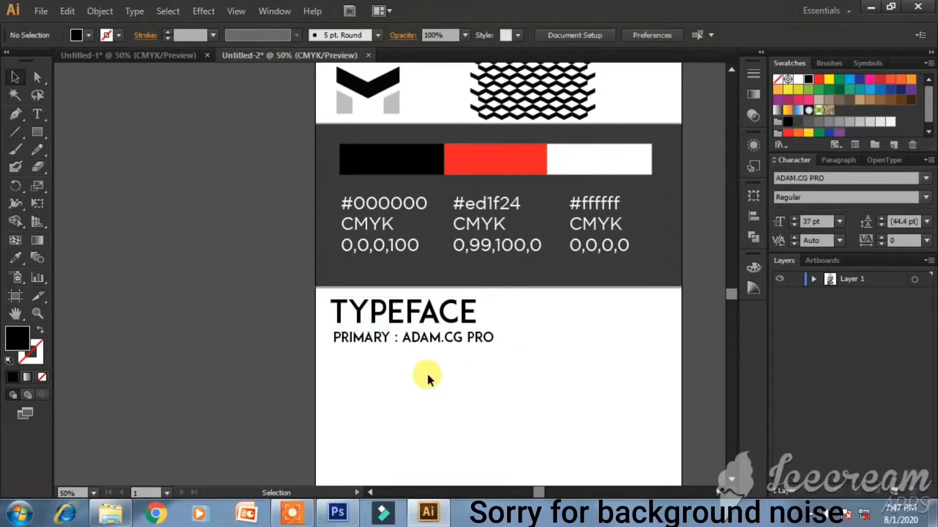
click(38, 121)
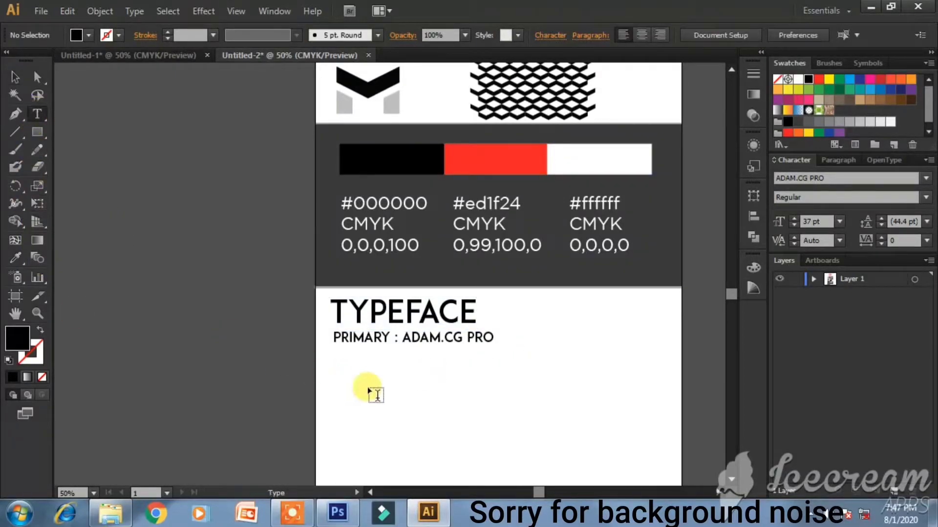
- Add a 'REGULAR :' label and move it up under the PRIMARY line
click(337, 390)
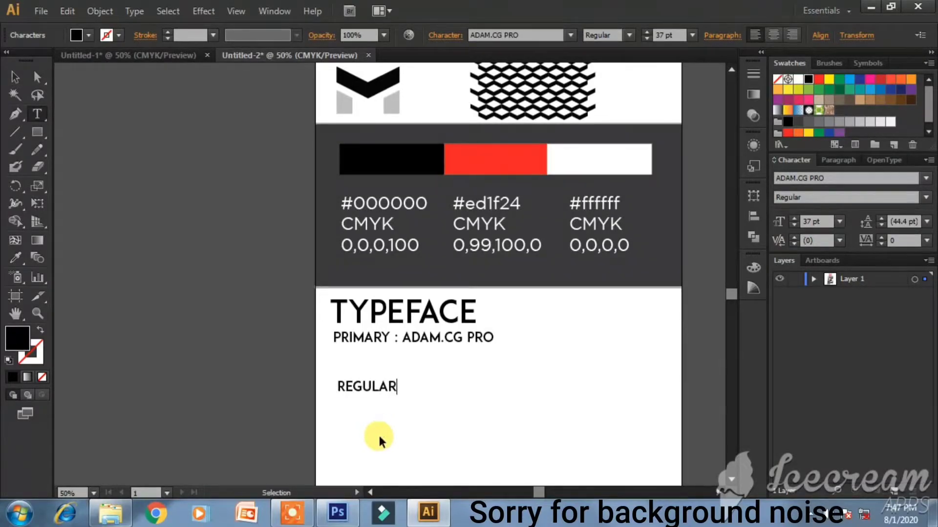
click(15, 80)
click(382, 400)
drag(365, 382, 367, 376)
double_click(388, 373)
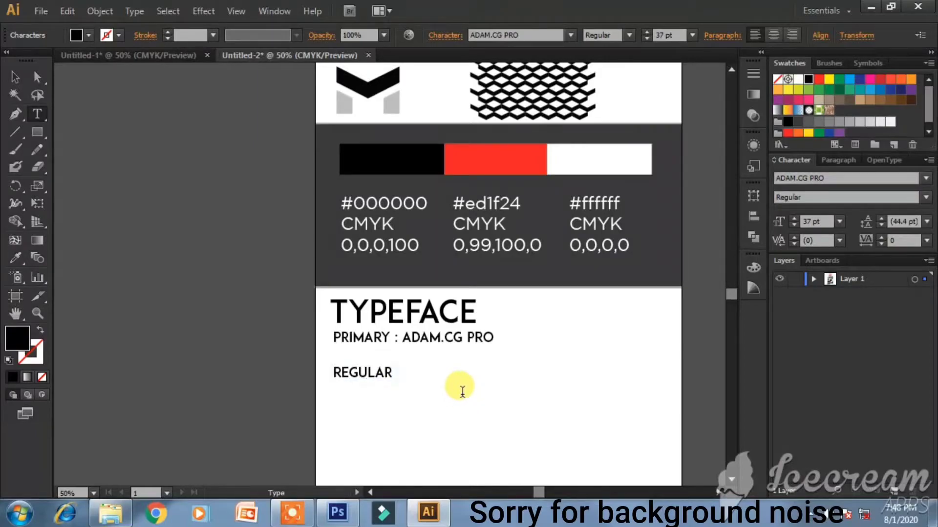
- Draw an empty text area to the right of the REGULAR : label
right_click(462, 393)
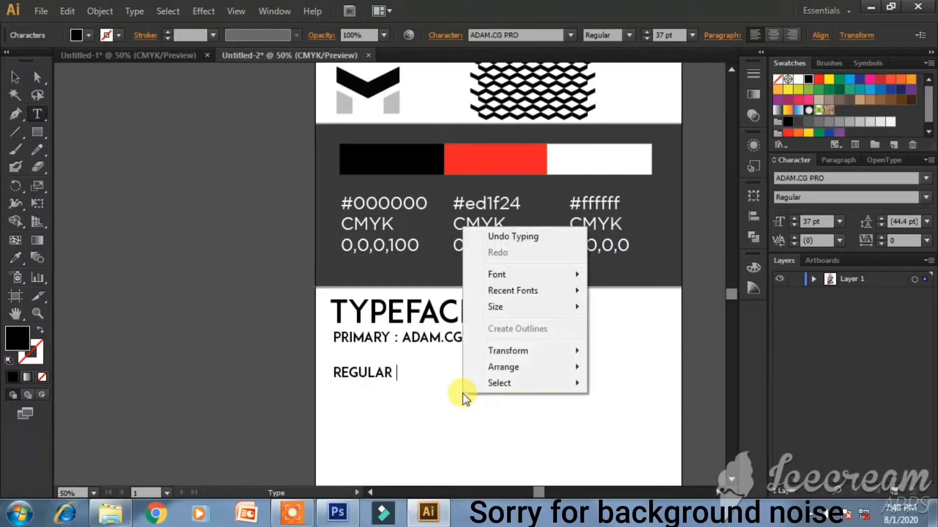
click(408, 397)
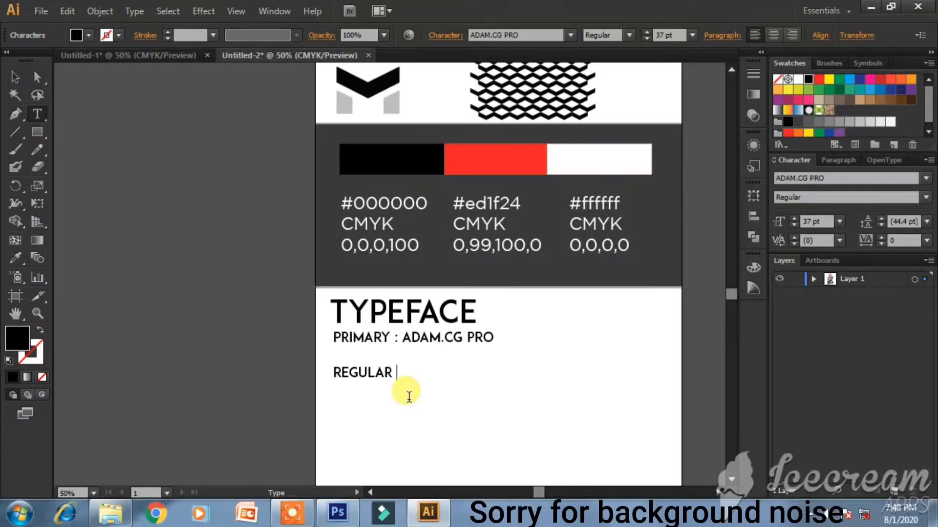
right_click(408, 397)
click(15, 76)
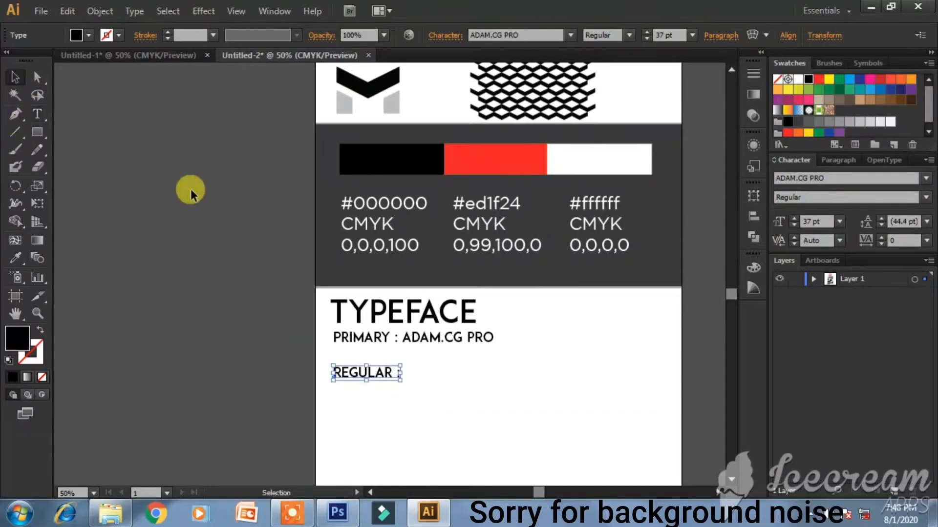
click(190, 189)
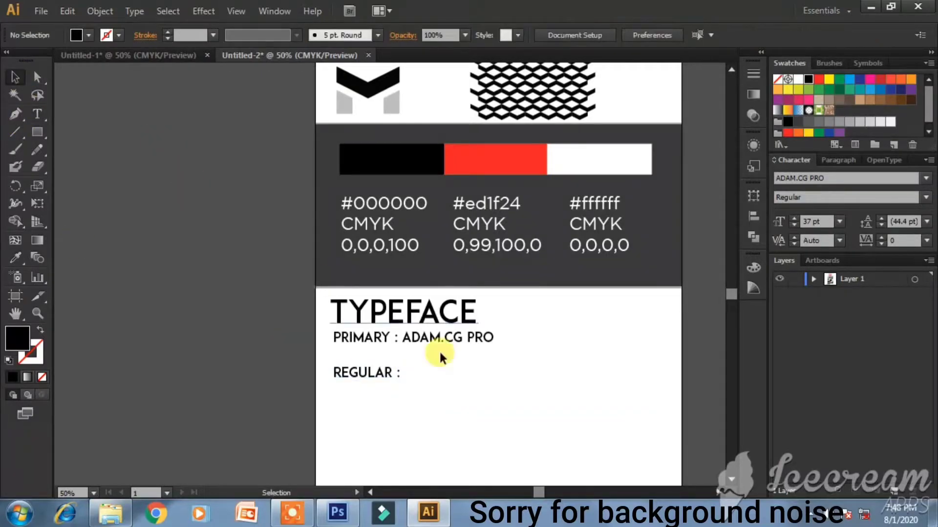
click(39, 117)
drag(412, 359, 677, 455)
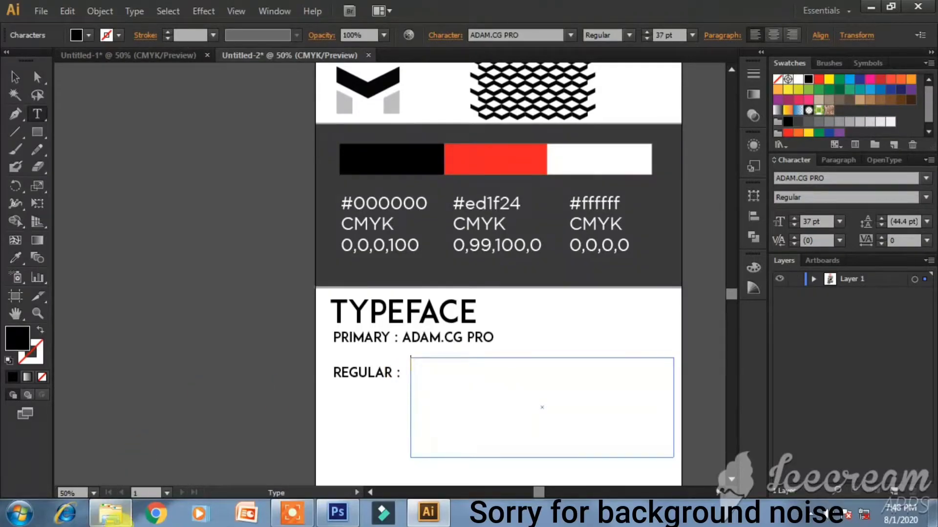
- Open File Explorer and browse Disk (D:) into Dipu > New folder
click(120, 520)
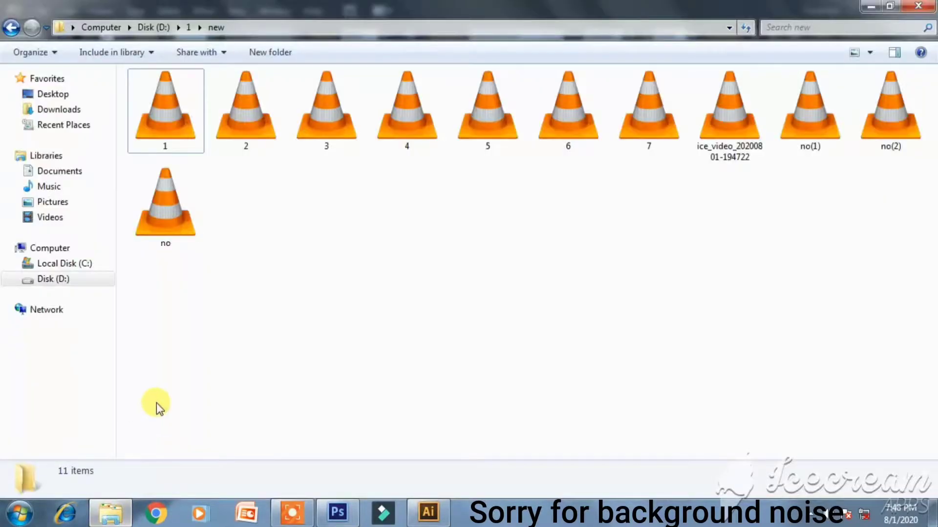
right_click(97, 276)
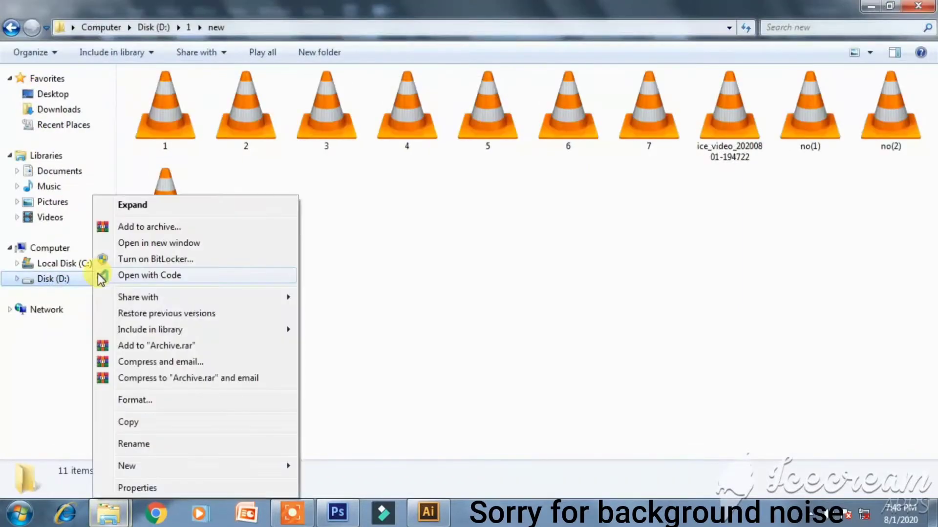
click(73, 280)
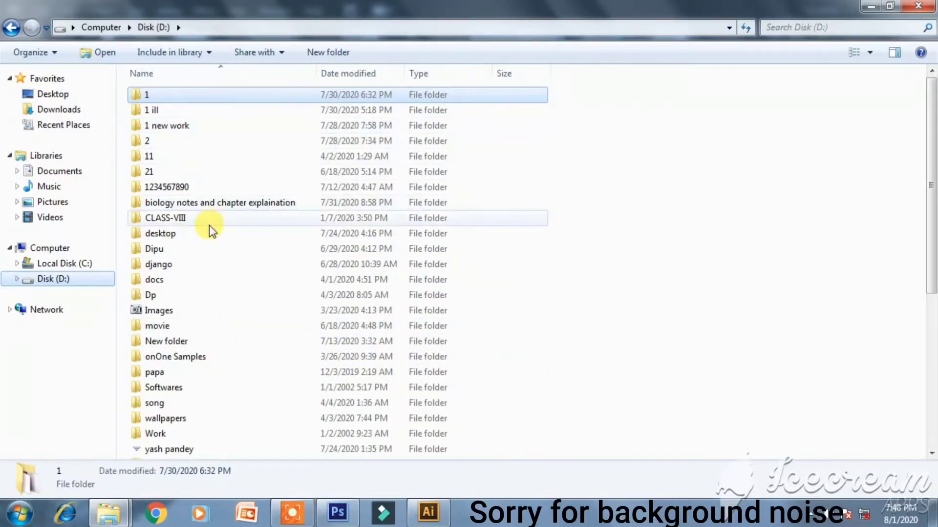
double_click(202, 250)
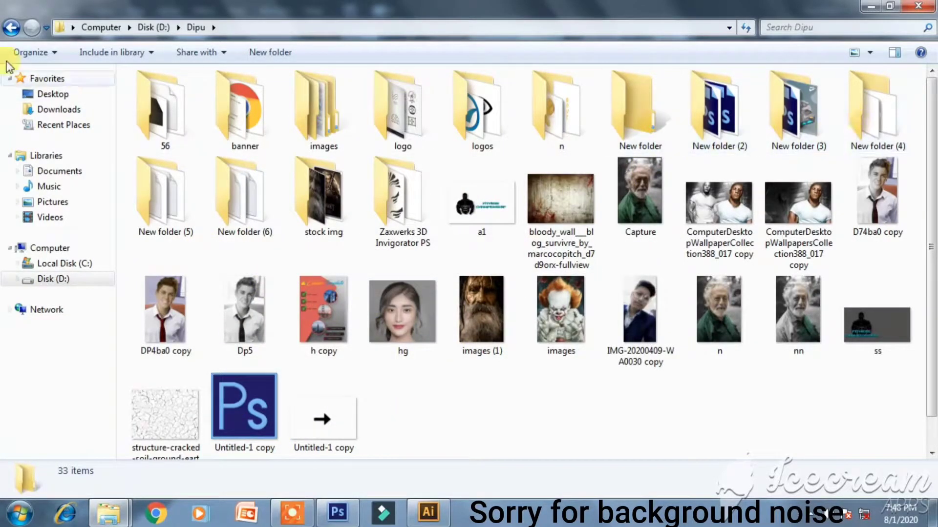
click(11, 27)
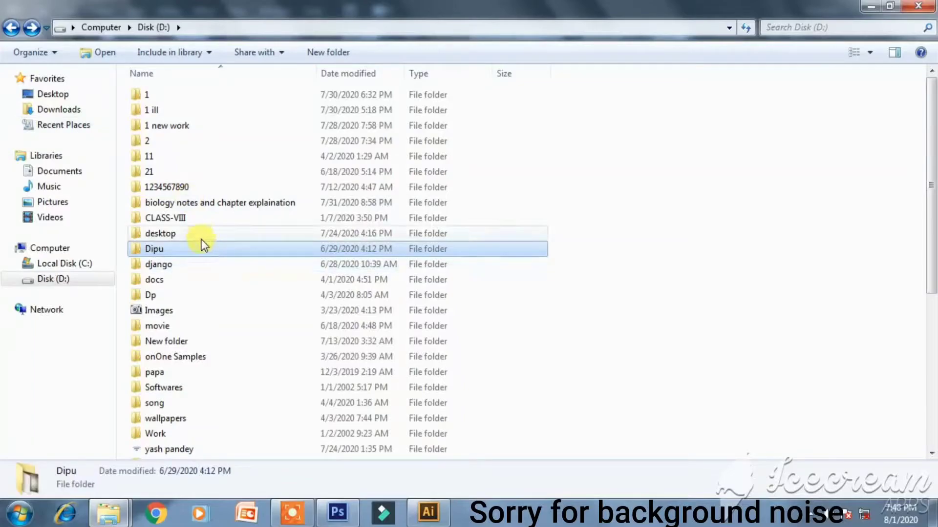
double_click(198, 254)
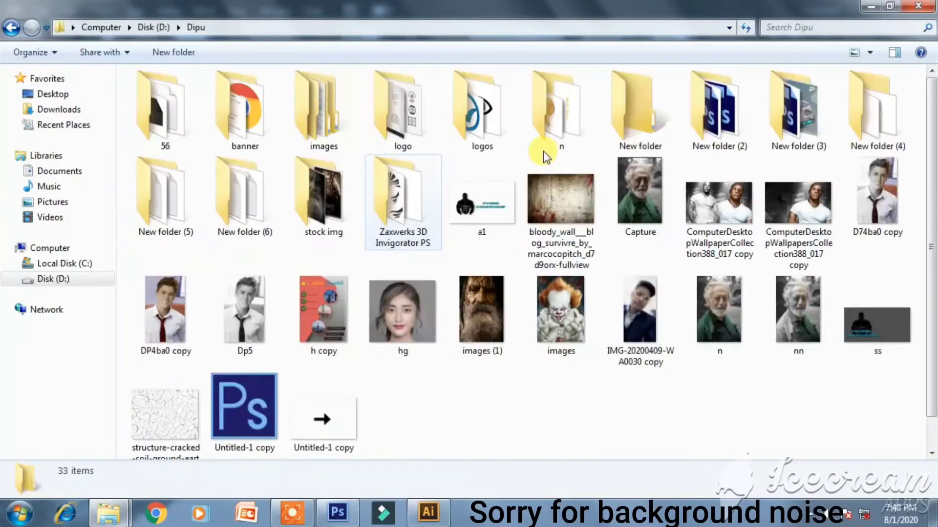
click(667, 117)
double_click(667, 117)
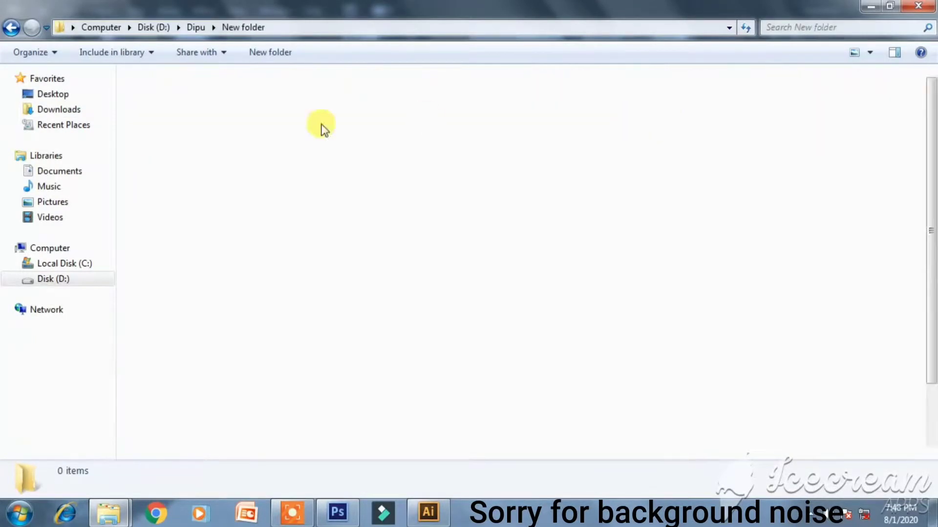
- Look through the Adobe CS3 subfolders, then go back up to Disk (D:)
double_click(182, 108)
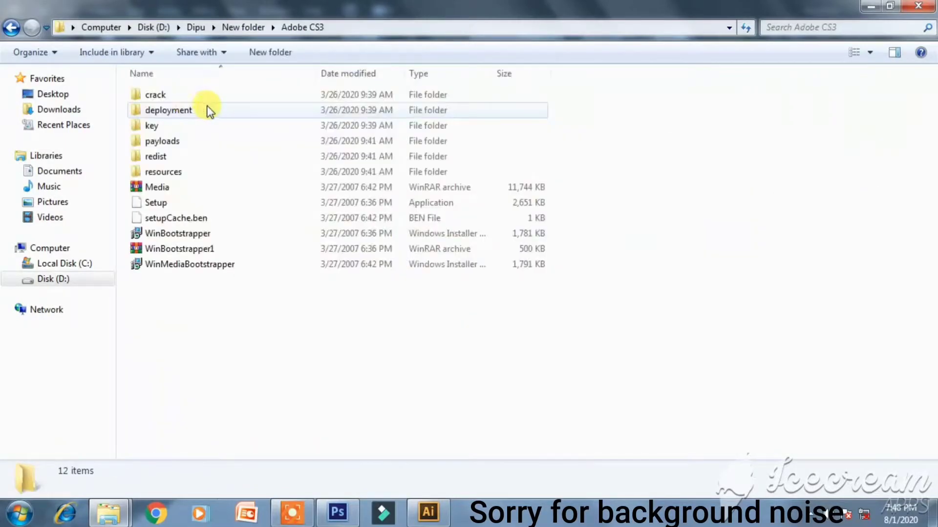
double_click(240, 113)
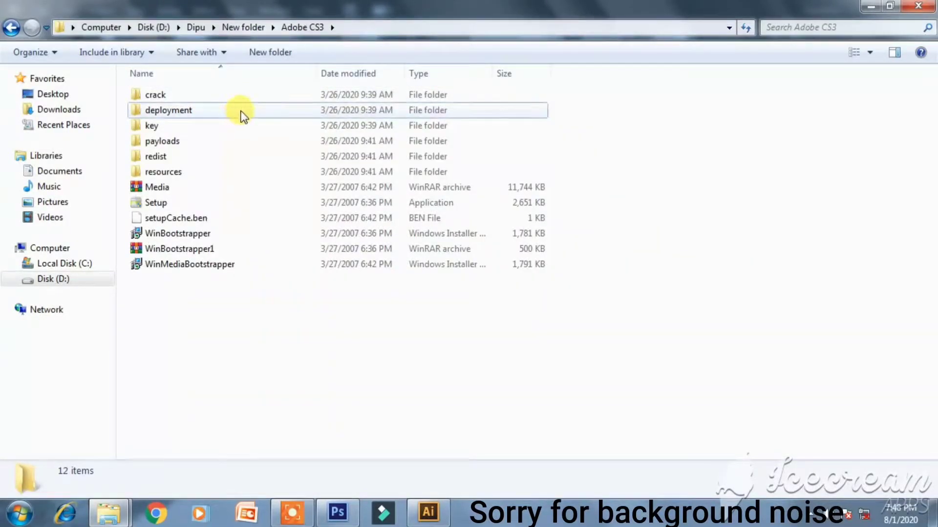
click(14, 26)
double_click(238, 139)
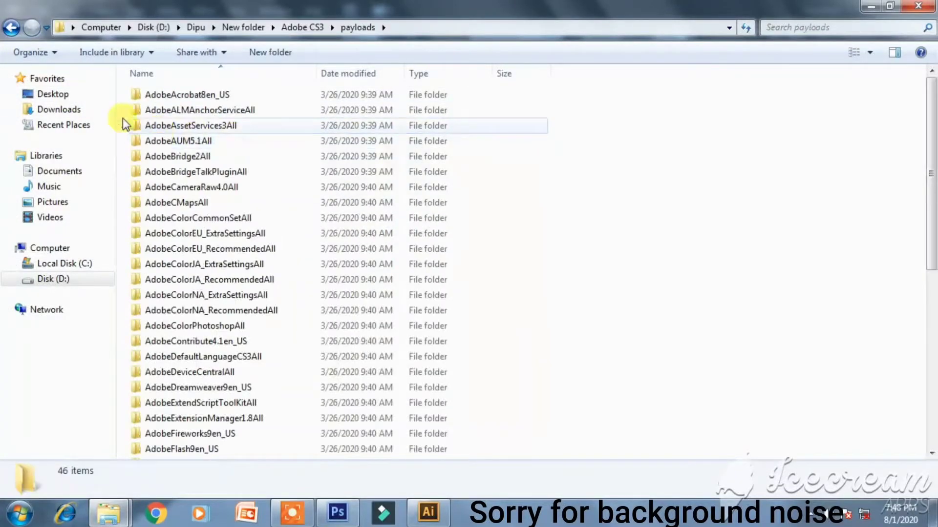
click(12, 27)
double_click(221, 156)
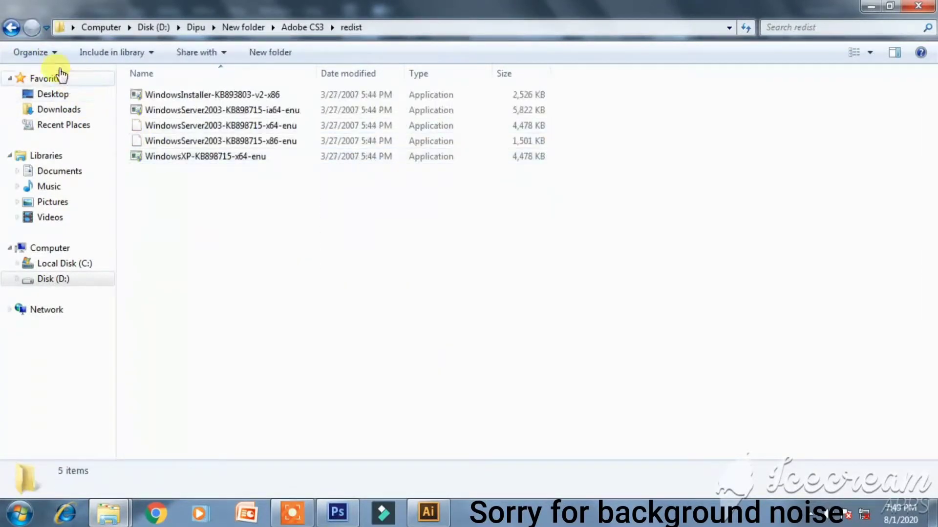
click(13, 27)
double_click(191, 170)
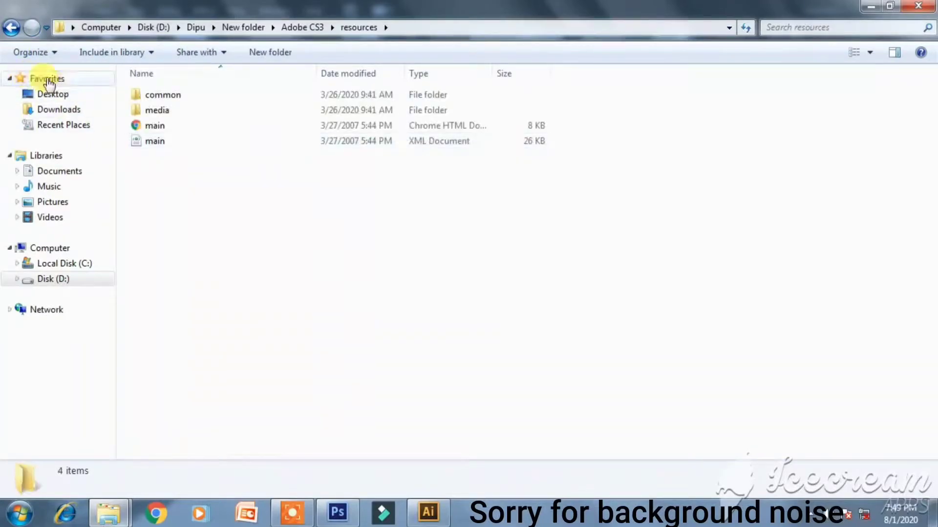
click(10, 28)
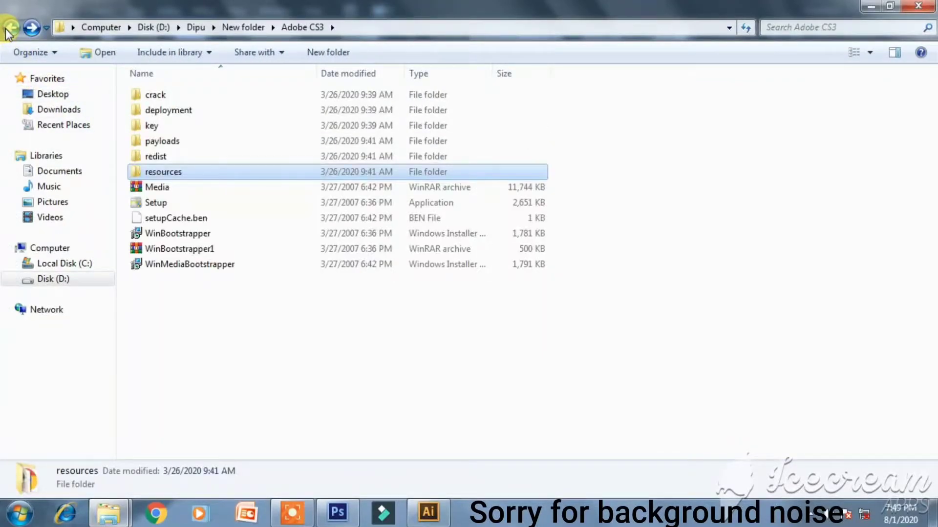
click(10, 28)
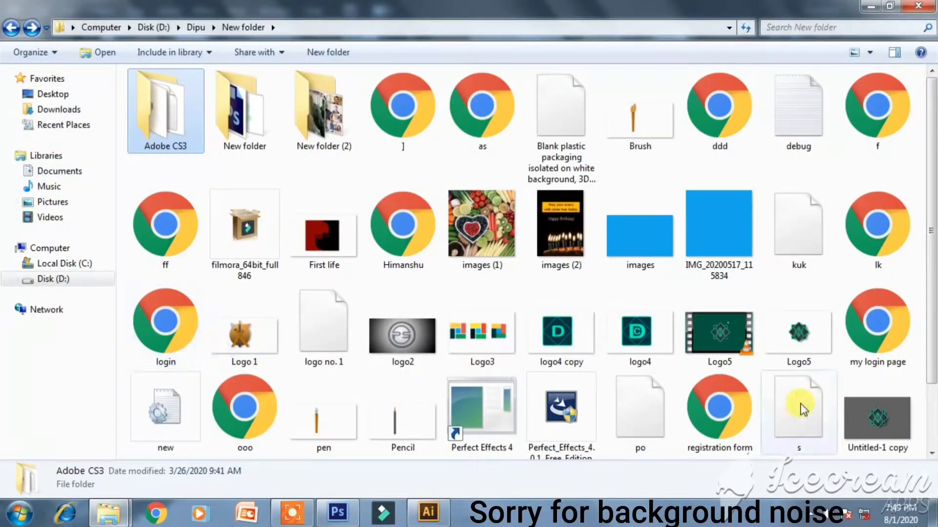
drag(930, 342, 933, 405)
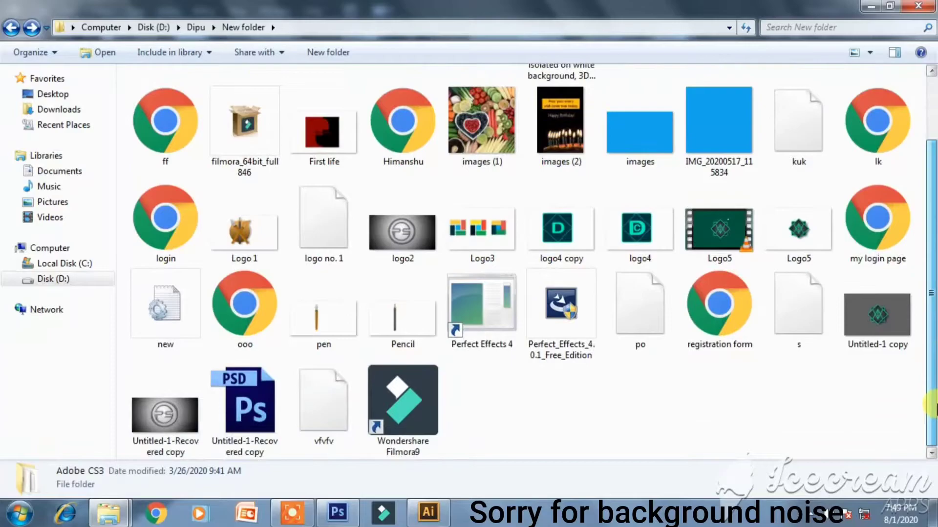
click(11, 28)
click(10, 28)
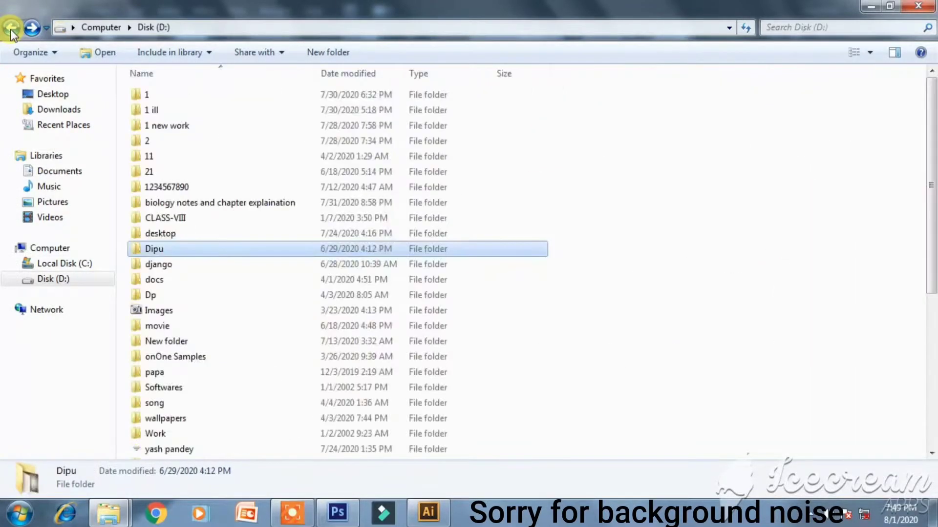
- Open Dp > New folder (2) > _MACOSX and its ._Readme file
double_click(241, 295)
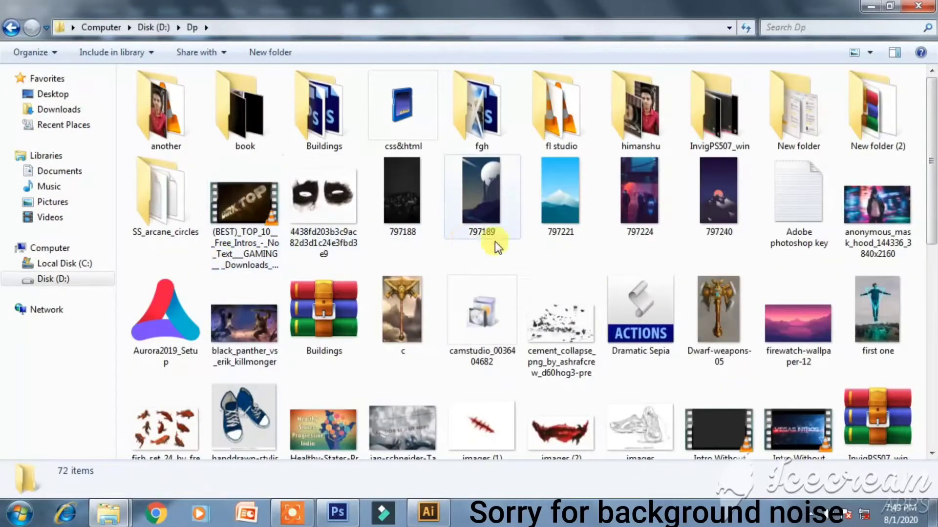
double_click(877, 128)
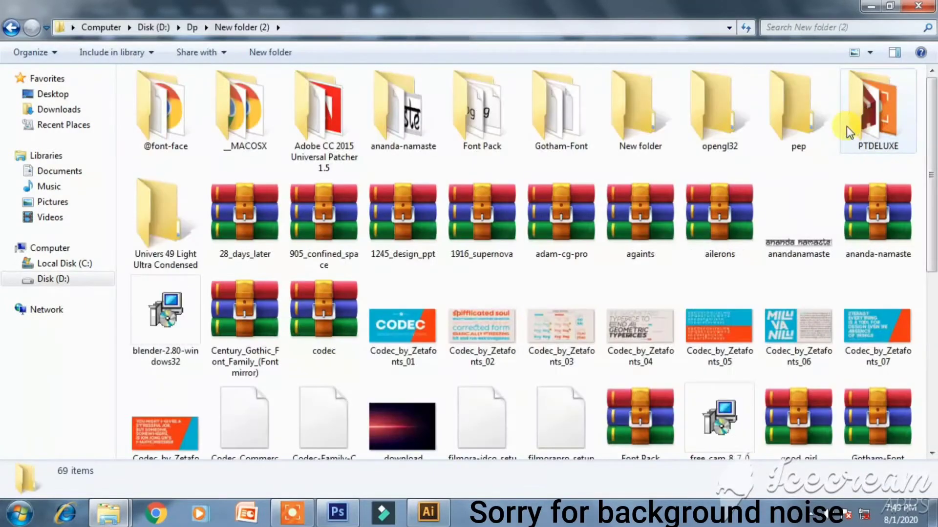
double_click(248, 122)
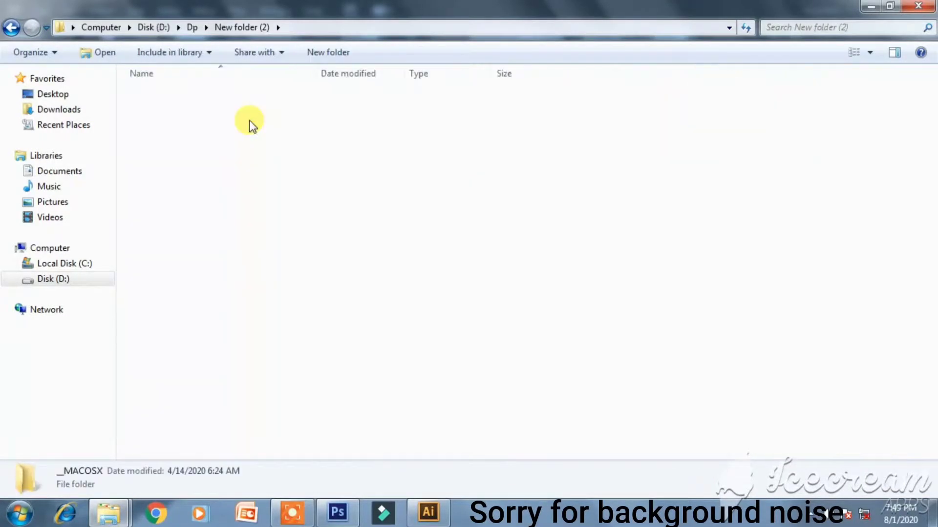
double_click(190, 200)
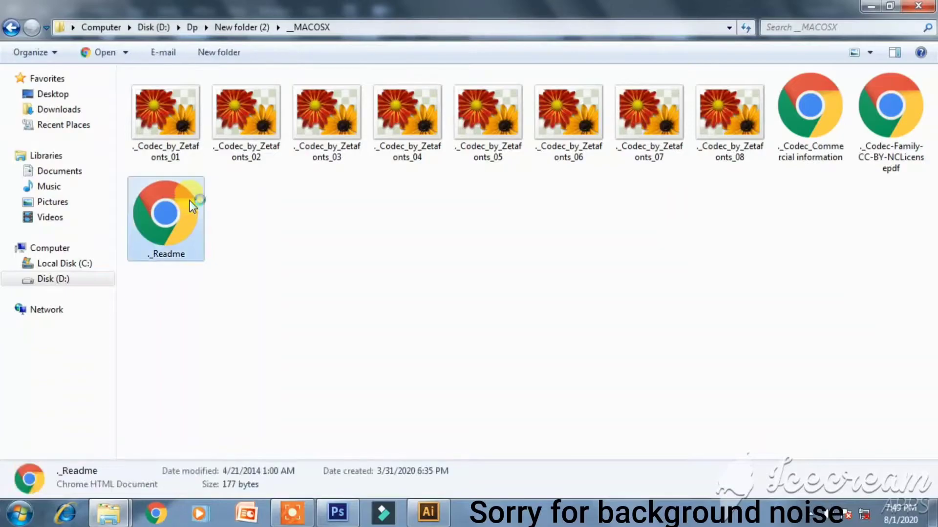
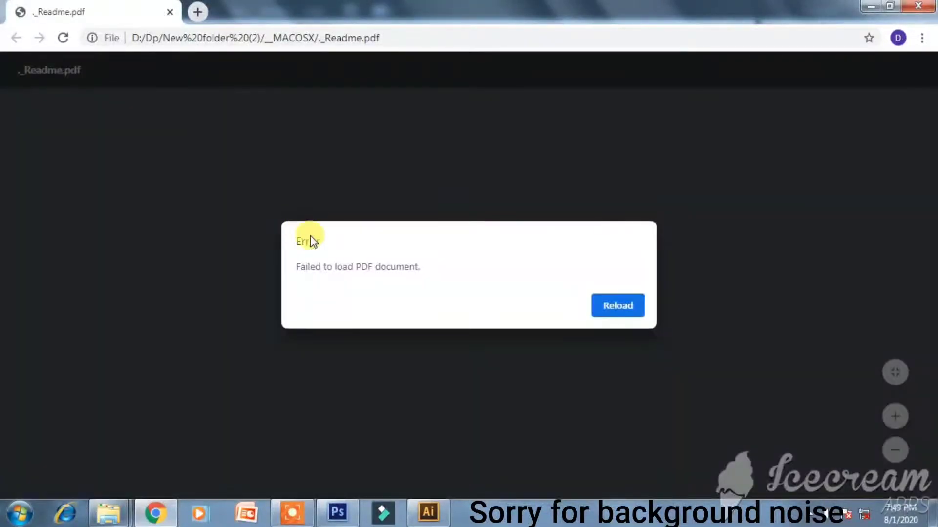
- Dismiss the failed PDF viewer windows, including the Codec-Family license file
click(635, 308)
click(917, 10)
click(875, 105)
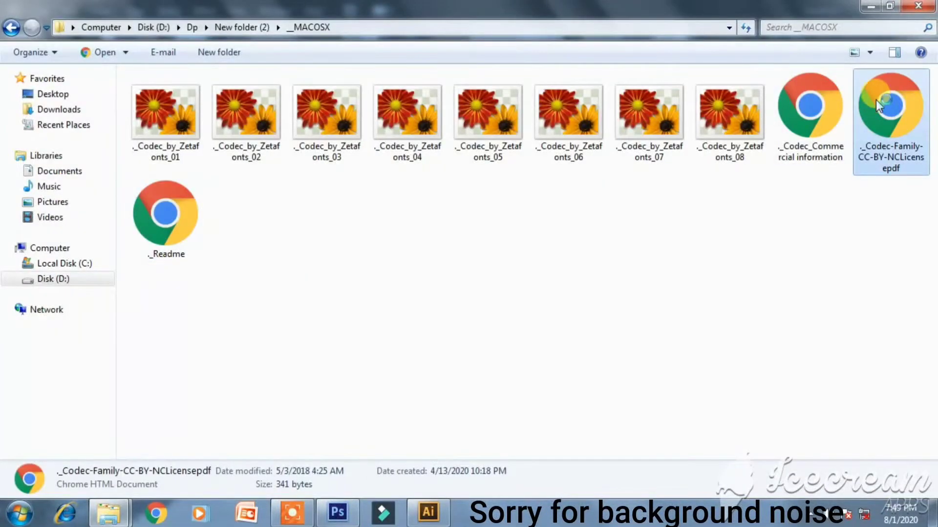
double_click(872, 100)
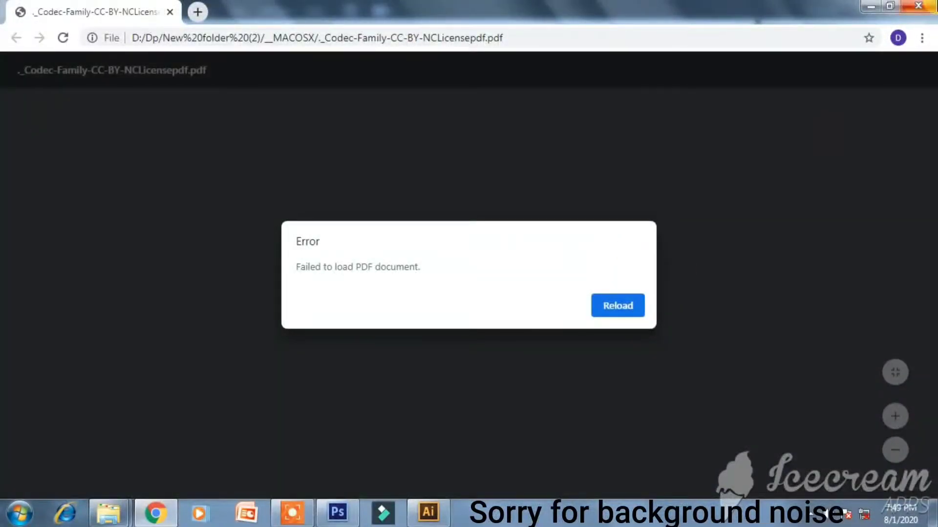
click(918, 5)
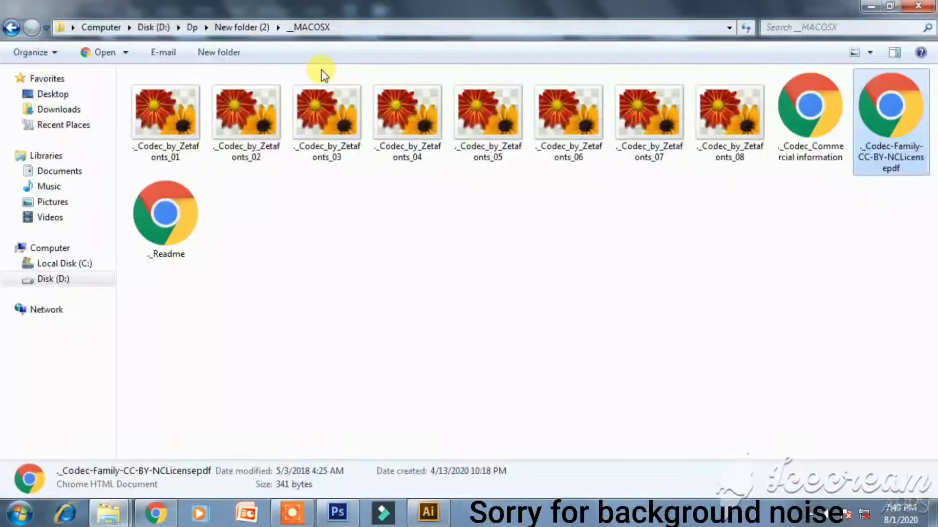
click(13, 28)
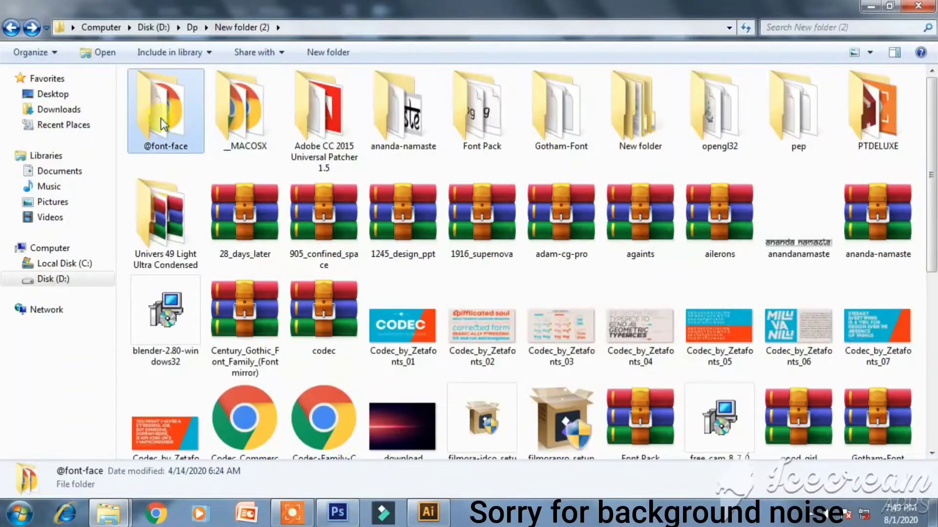
double_click(160, 119)
click(180, 112)
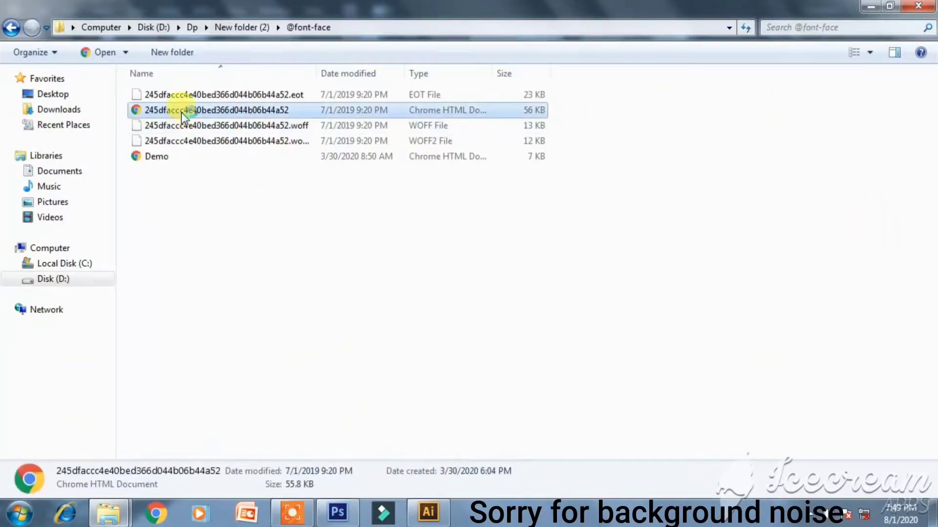
double_click(180, 113)
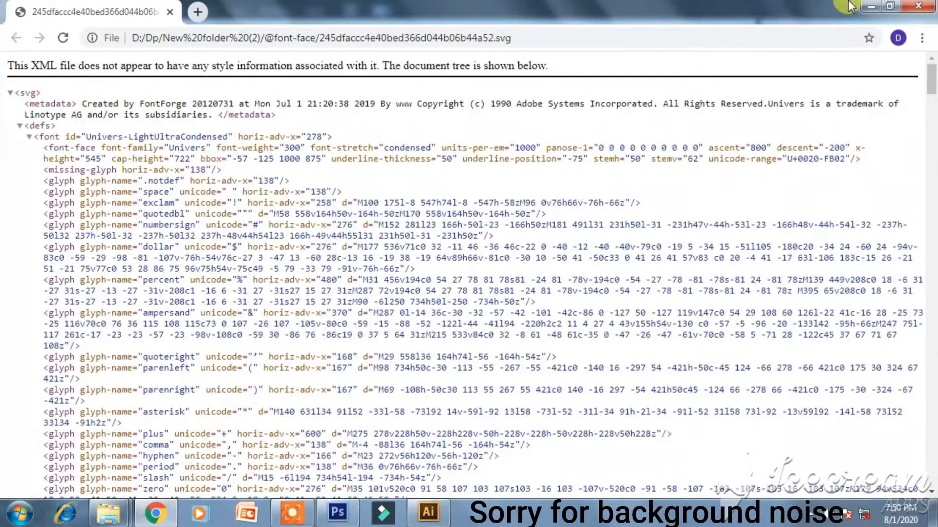
click(918, 5)
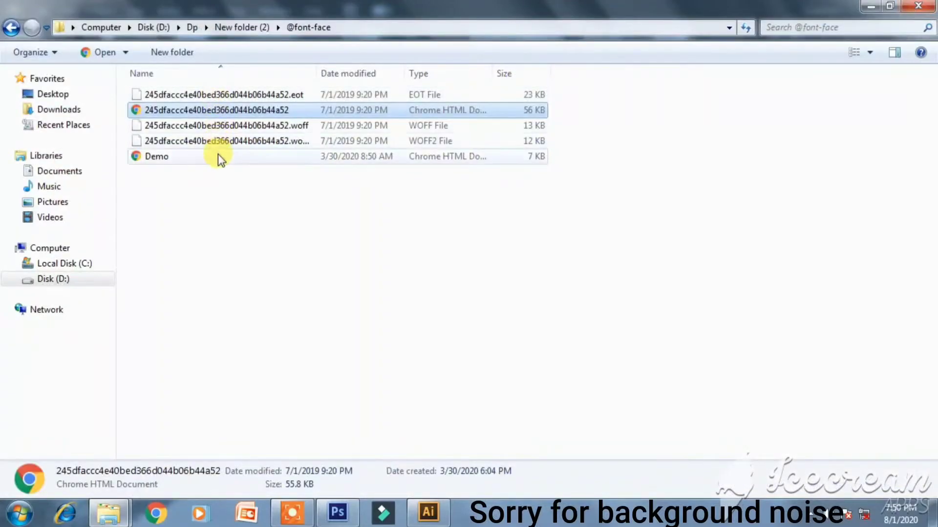
double_click(220, 157)
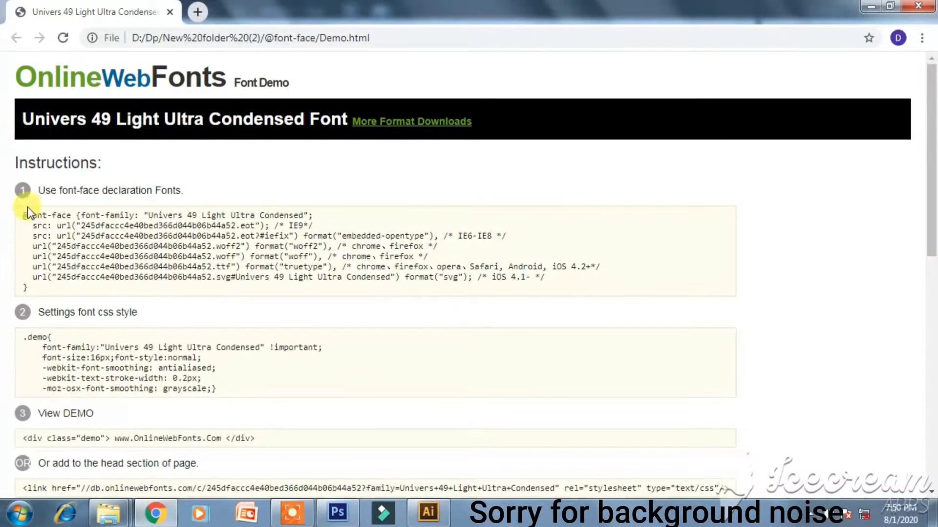
- Select the license paragraph on the Univers demo page, then close Chrome and Explorer and return to Illustrator
scroll(237, 209, down, 5)
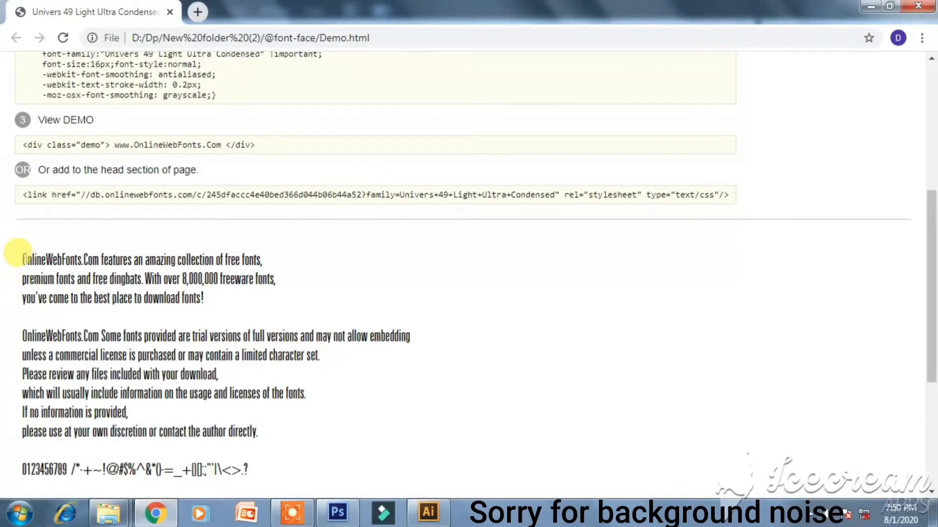
drag(19, 328, 177, 419)
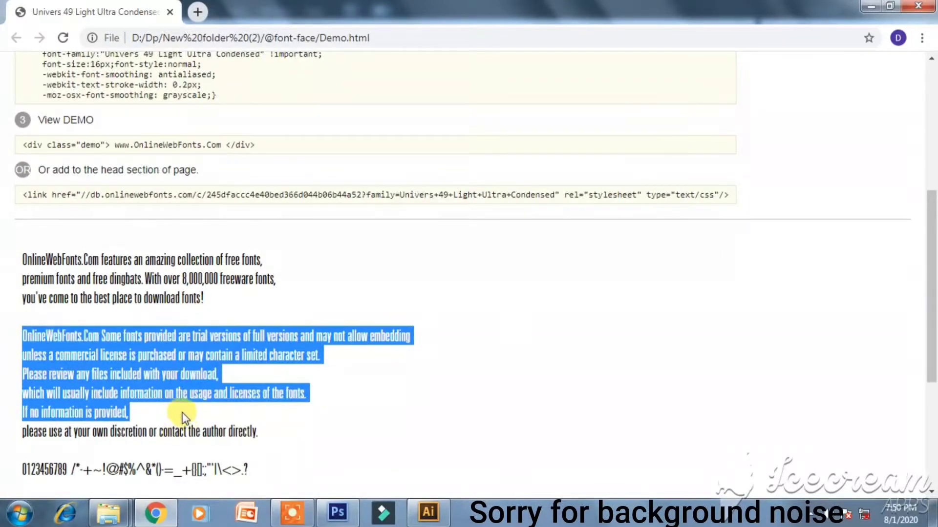
click(918, 7)
click(921, 5)
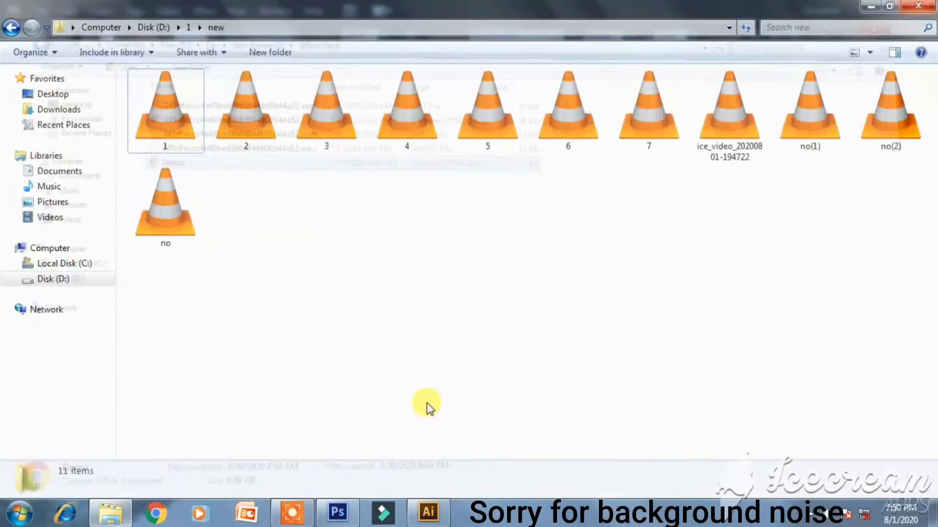
click(429, 512)
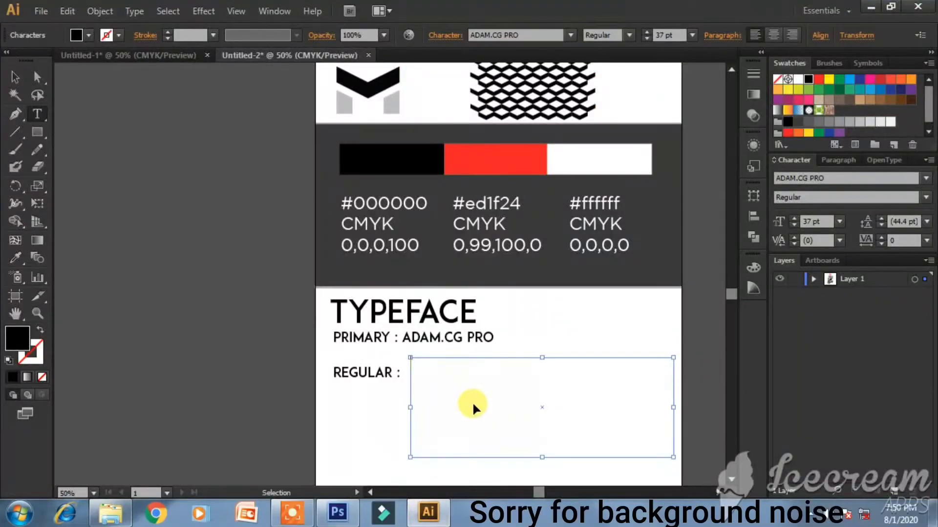
- Paste the license text into the empty frame beside REGULAR and reduce its font size
click(473, 408)
key(ctrl+v)
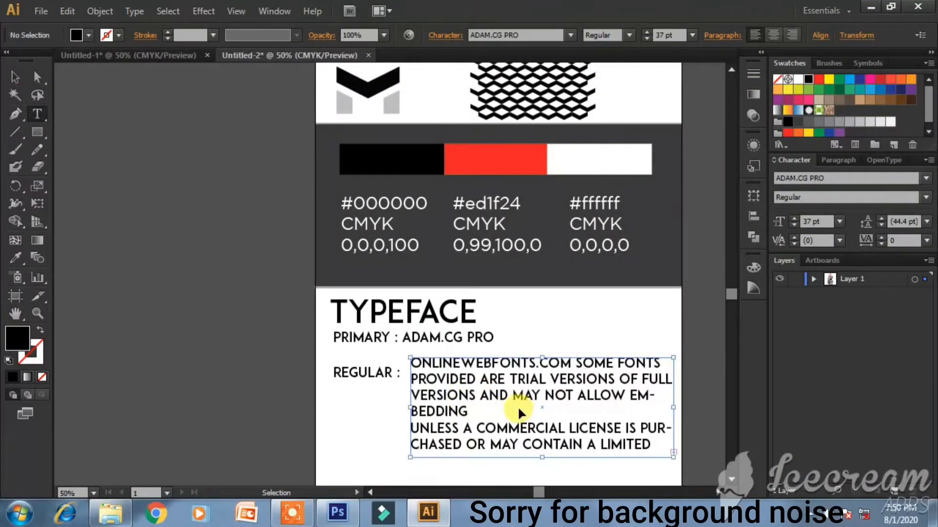
key(ctrl+a)
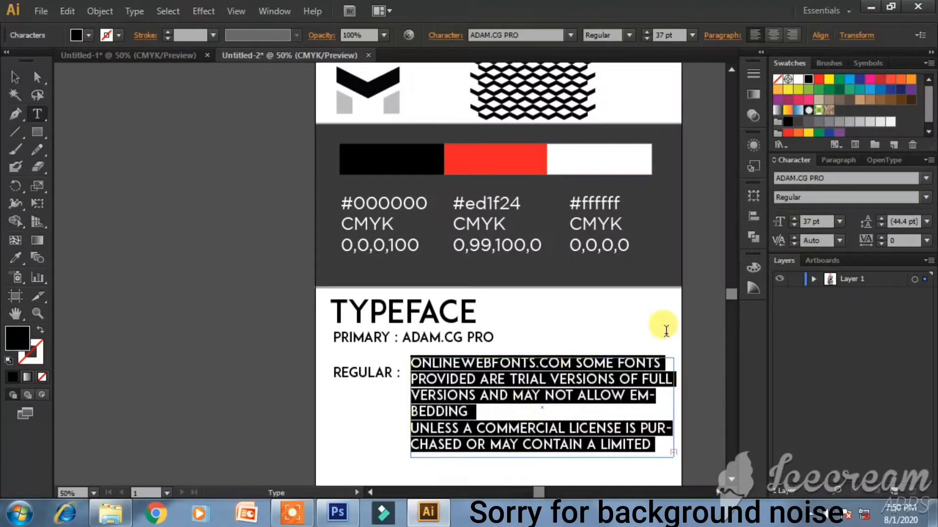
click(795, 224)
click(793, 217)
click(795, 224)
click(796, 225)
click(795, 225)
click(795, 225)
click(795, 225)
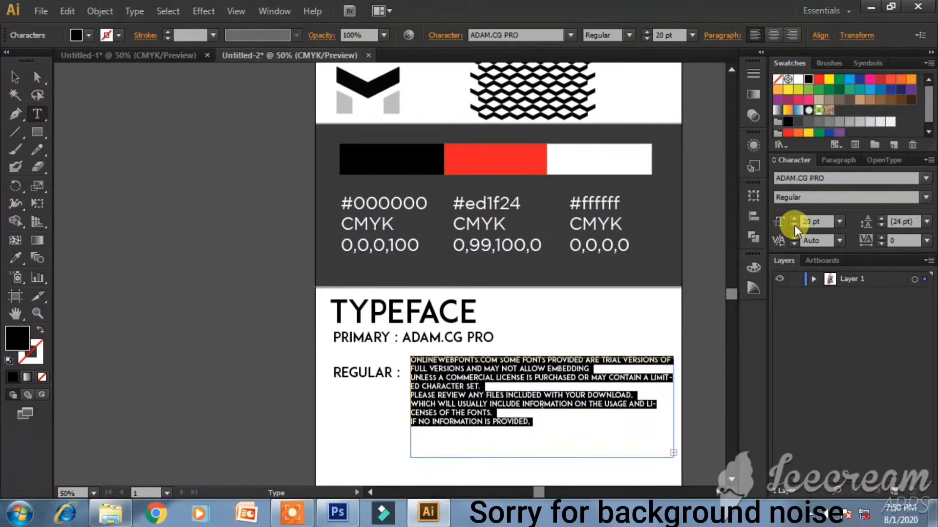
click(795, 225)
click(795, 225)
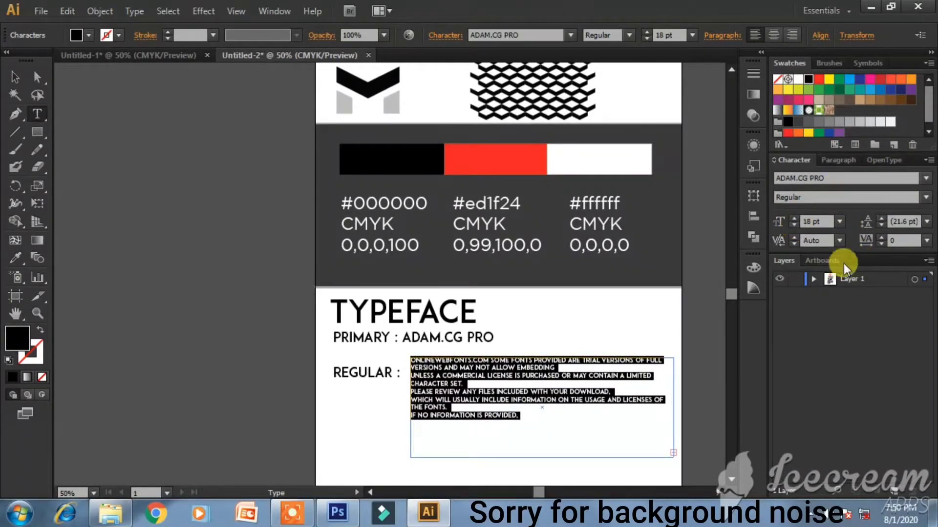
- Left-align the license paragraph and set its size to 21 pt
click(839, 160)
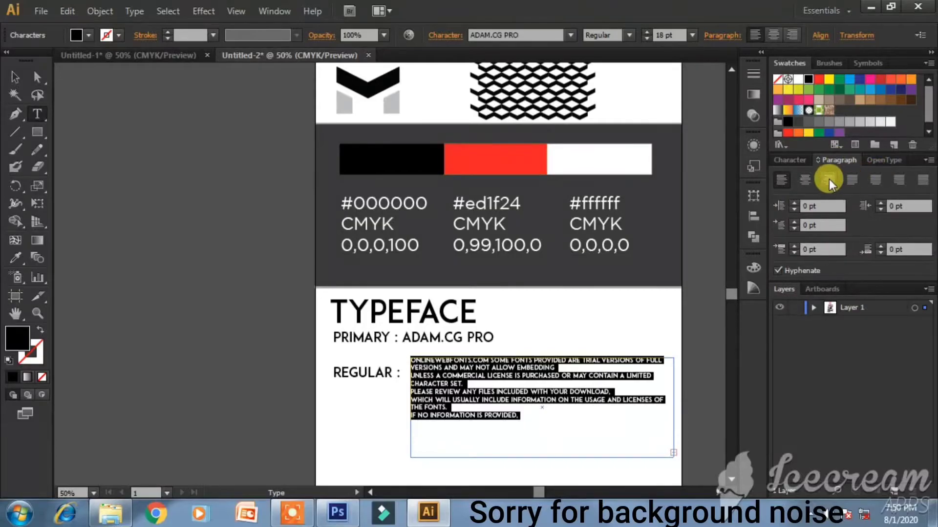
click(808, 179)
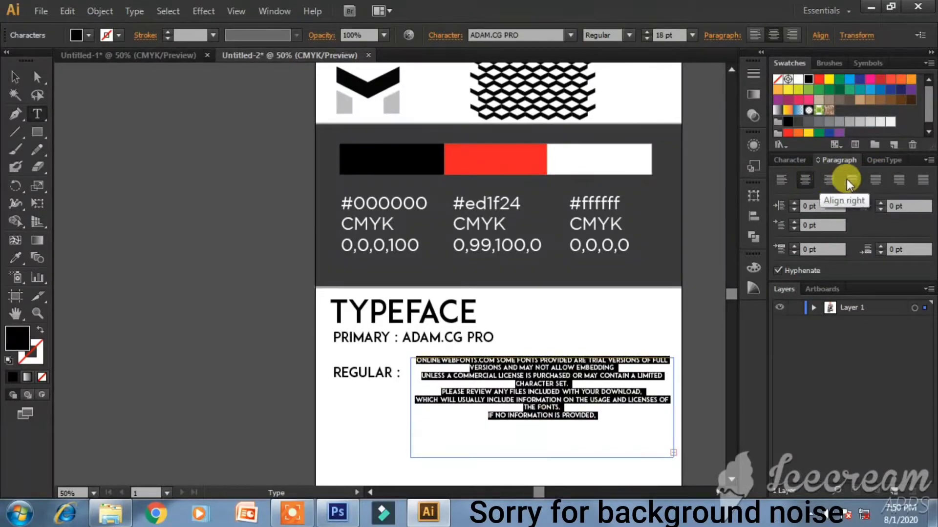
click(922, 180)
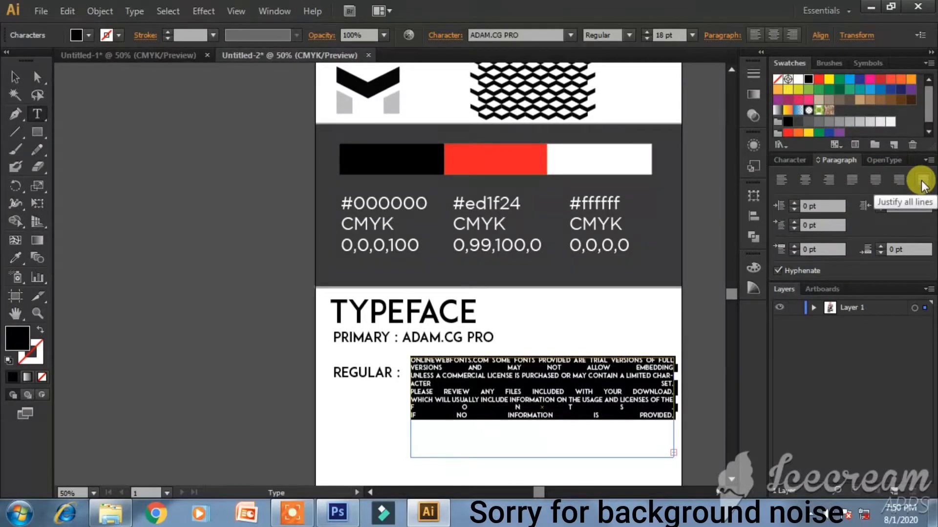
click(777, 177)
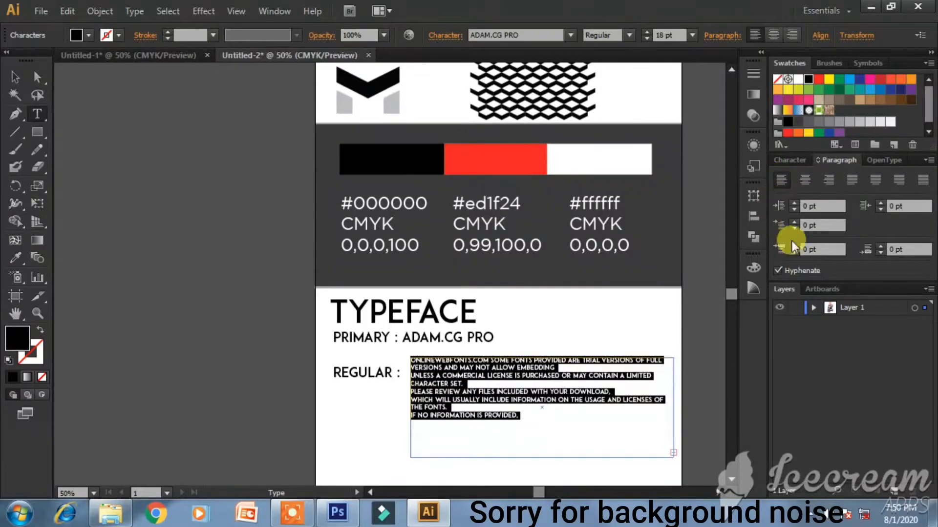
click(790, 161)
click(793, 225)
click(793, 225)
click(794, 219)
click(793, 219)
click(793, 219)
click(793, 219)
click(793, 218)
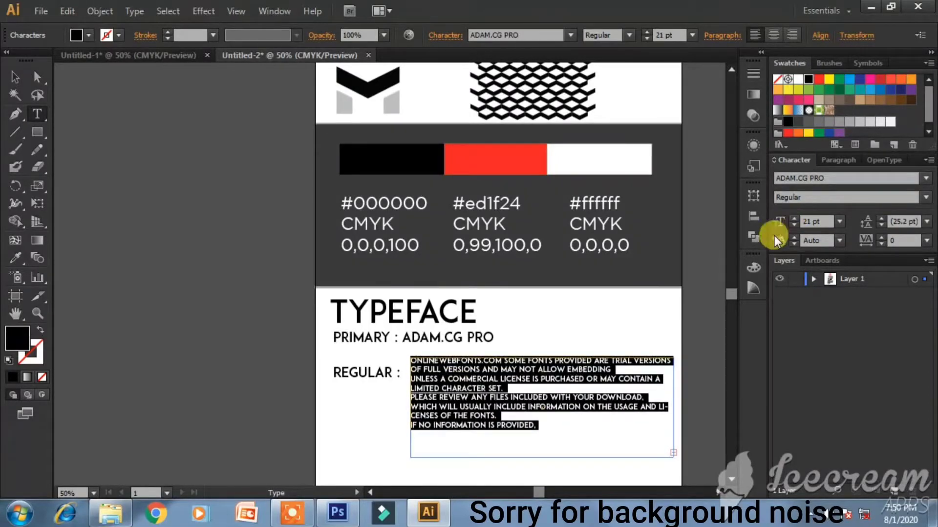
- Move the license text frame slightly lower
click(18, 76)
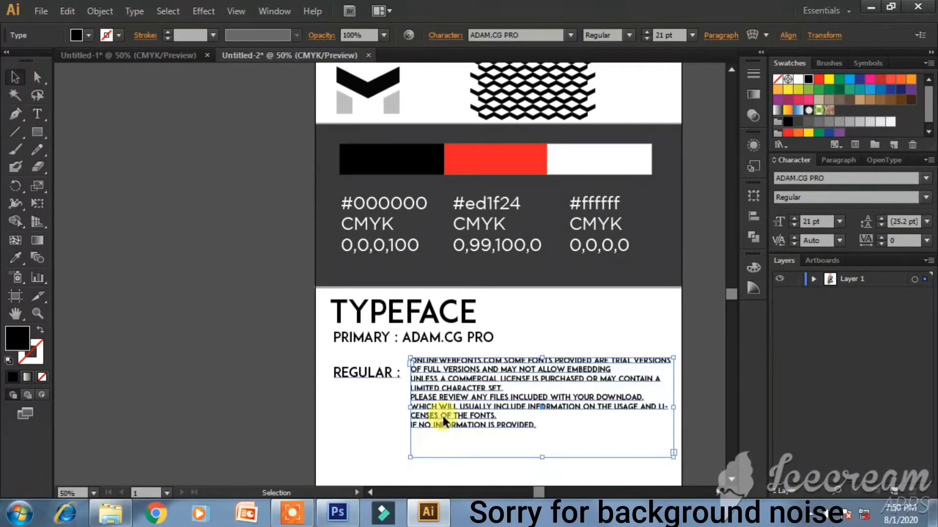
click(221, 195)
drag(473, 376, 383, 403)
- Delete the trailing lines at the end of the license paragraph
click(384, 404)
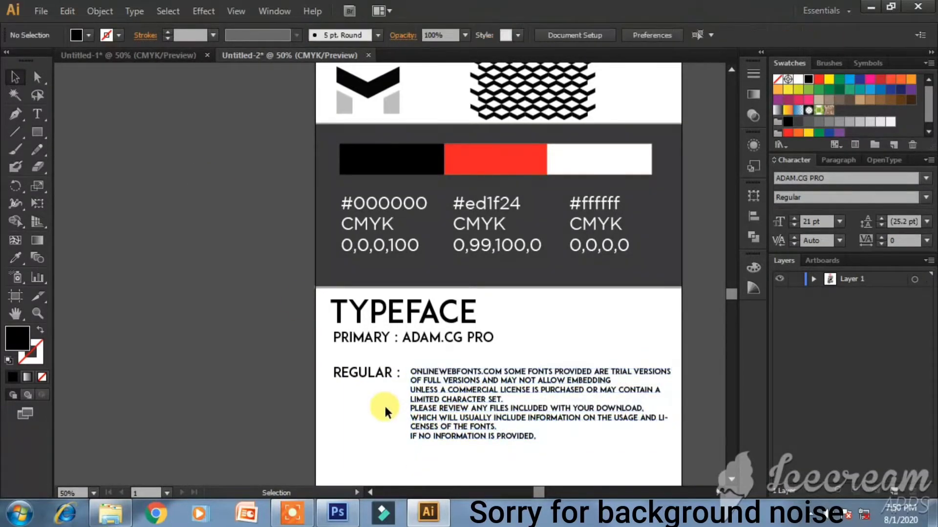
double_click(532, 435)
mouse_move(534, 435)
mouse_down()
mouse_move(410, 408)
mouse_move(409, 391)
mouse_move(537, 437)
mouse_up()
key(BackSpace)
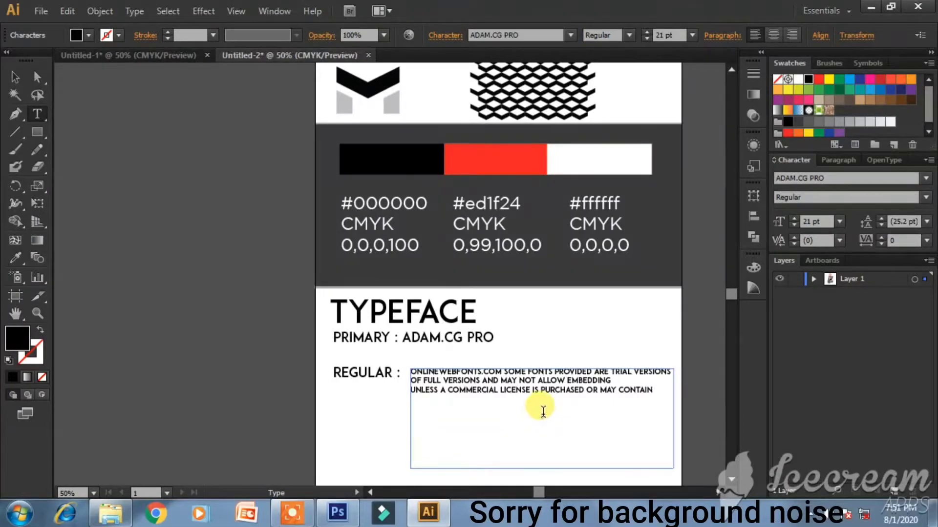
click(15, 76)
click(72, 258)
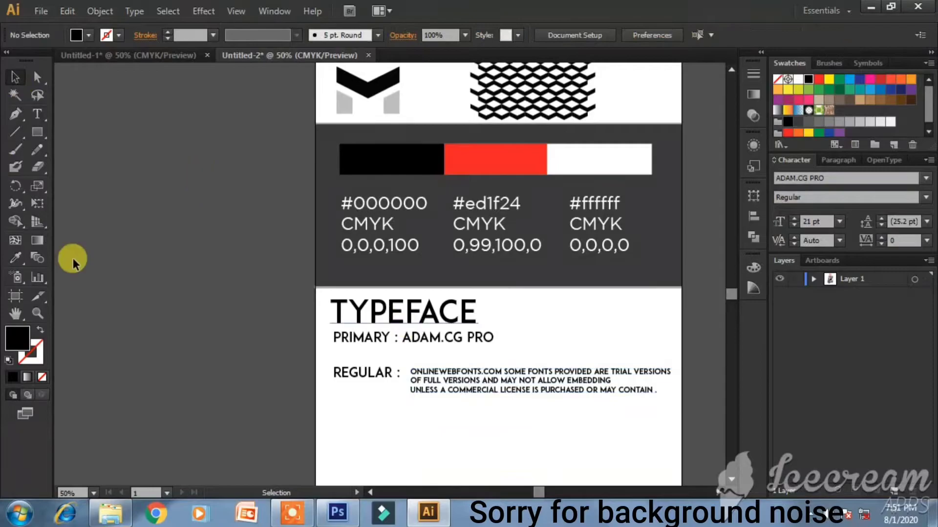
- Duplicate the divider line above TYPEFACE to sit below the REGULAR text
scroll(439, 317, down, 1)
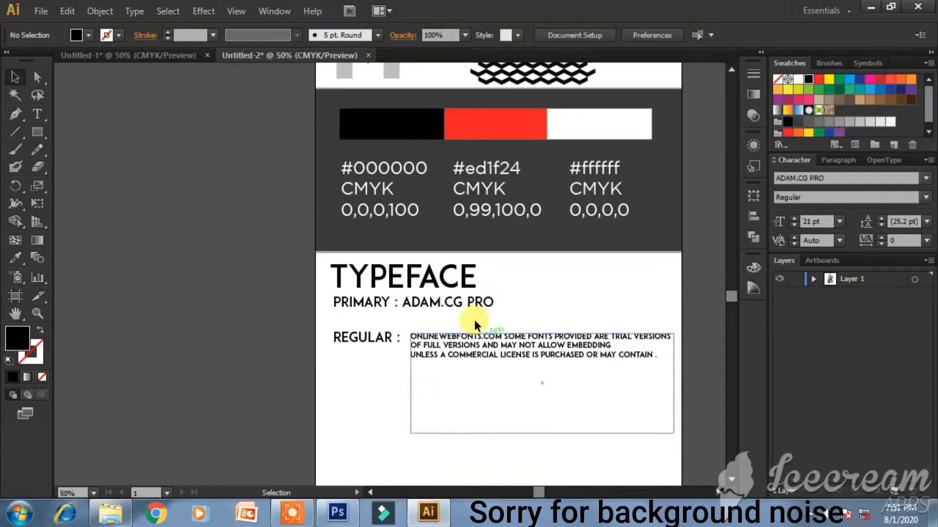
click(523, 257)
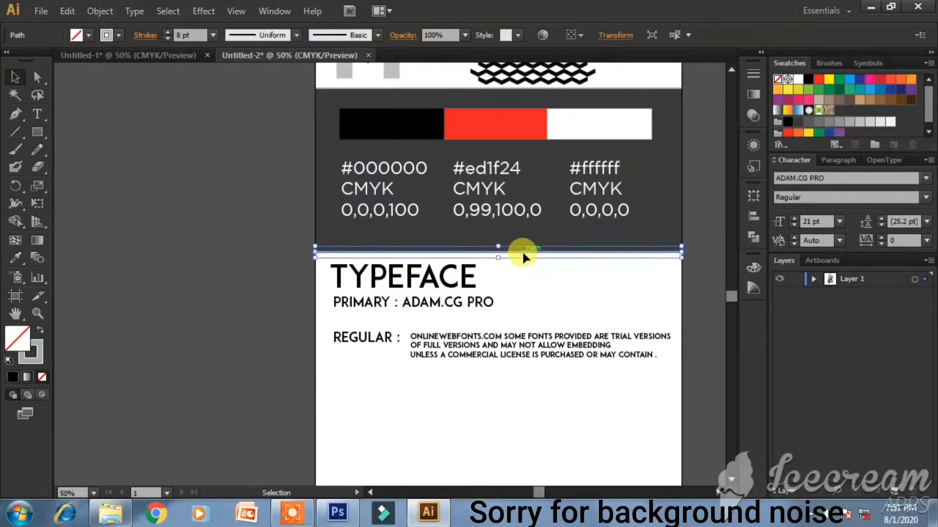
drag(546, 258, 547, 371)
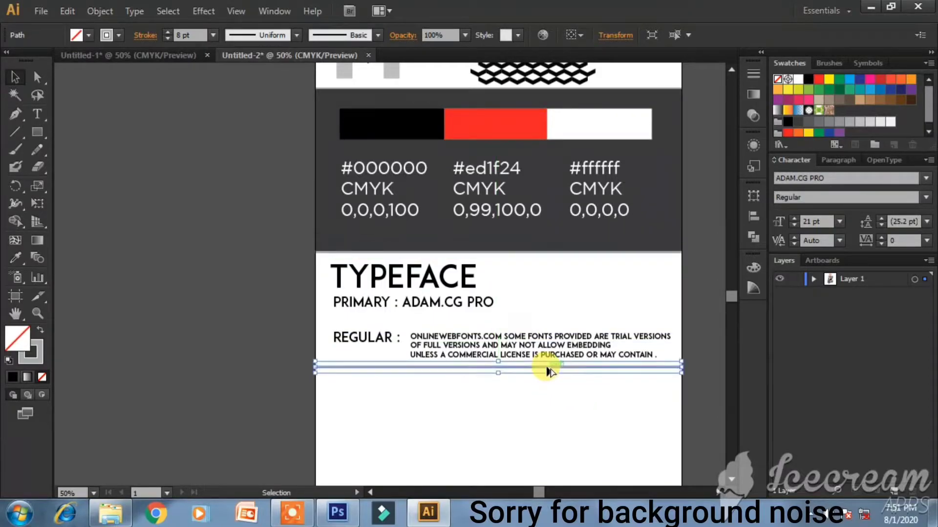
click(682, 324)
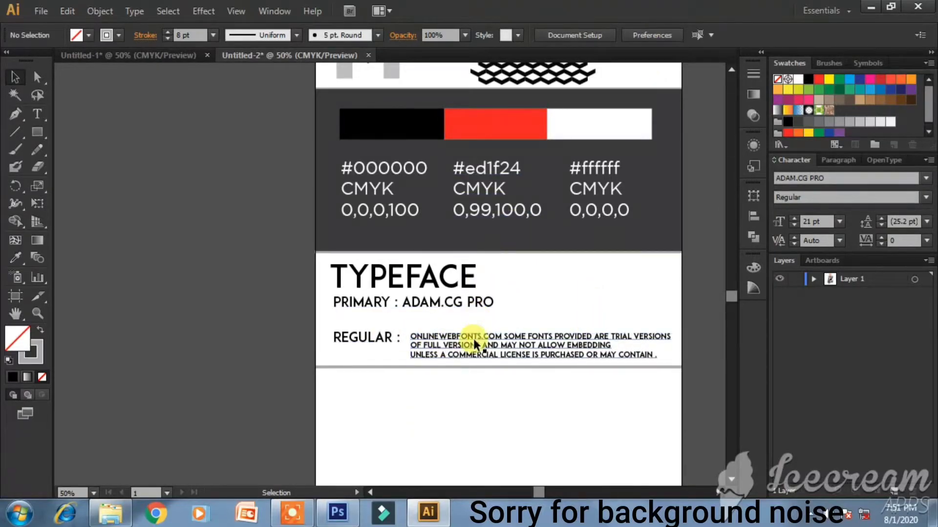
- Keep the #000000 palette label in Gotham Book and finish editing it
double_click(393, 175)
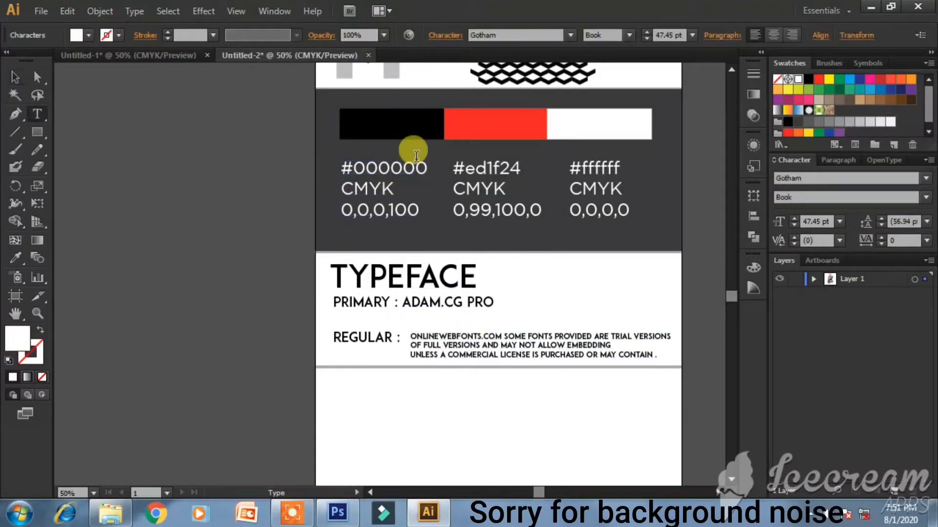
click(629, 36)
click(629, 36)
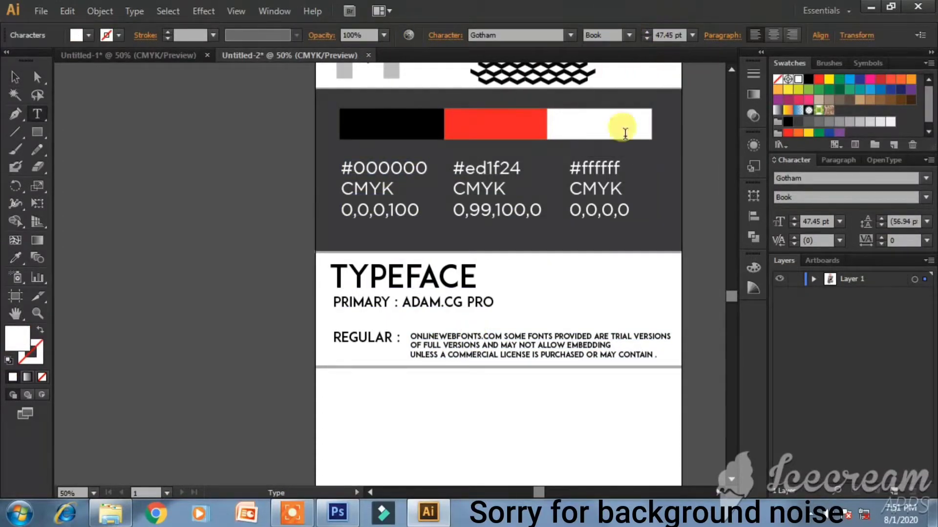
click(18, 74)
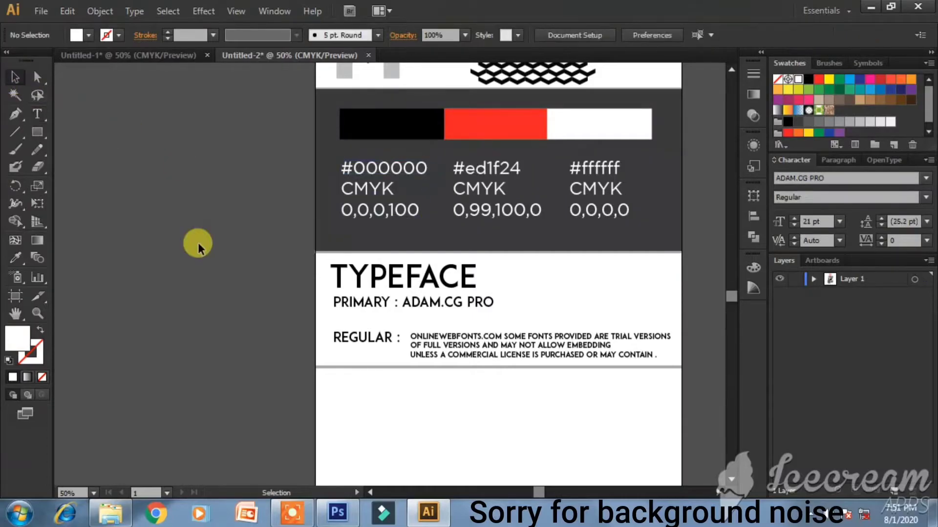
- Marquee-select the large red-M MR VERSUS logo group at the top of the brand sheet
scroll(518, 295, up, 3)
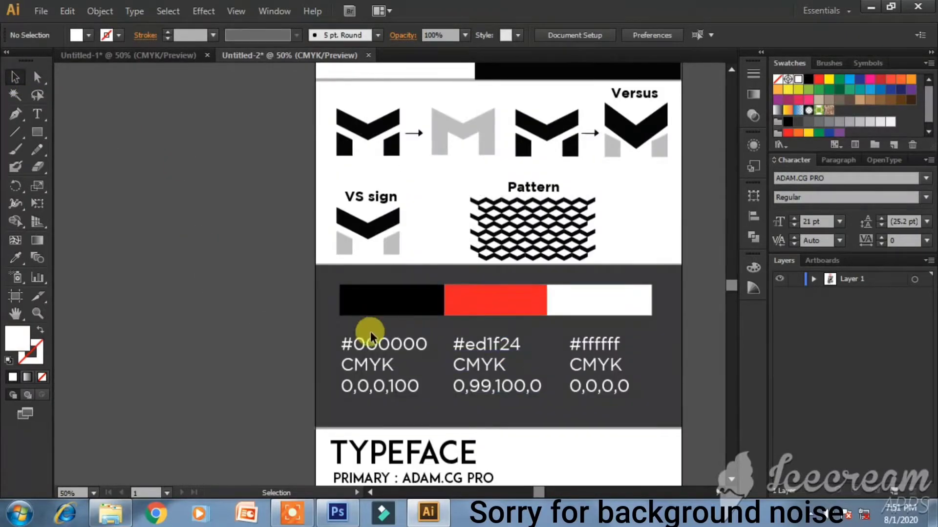
scroll(600, 268, up, 5)
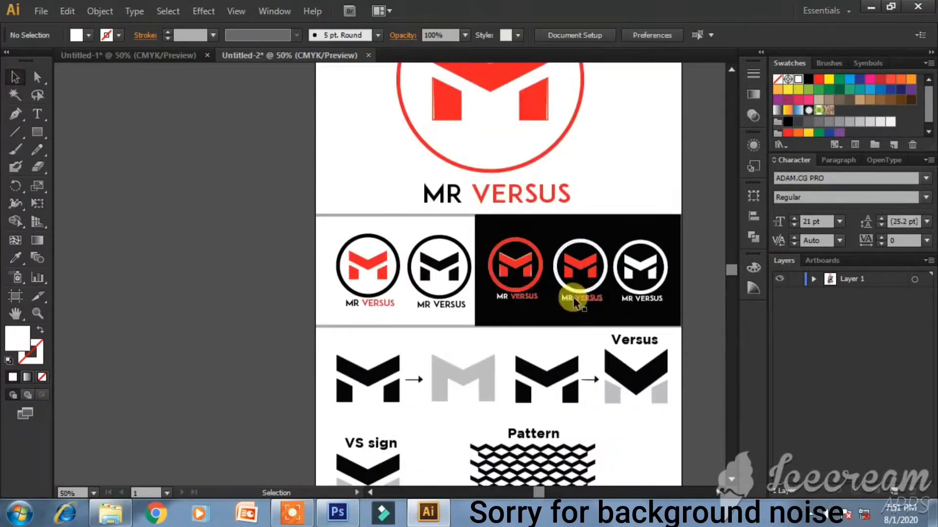
scroll(493, 182, up, 2)
drag(403, 85, 603, 228)
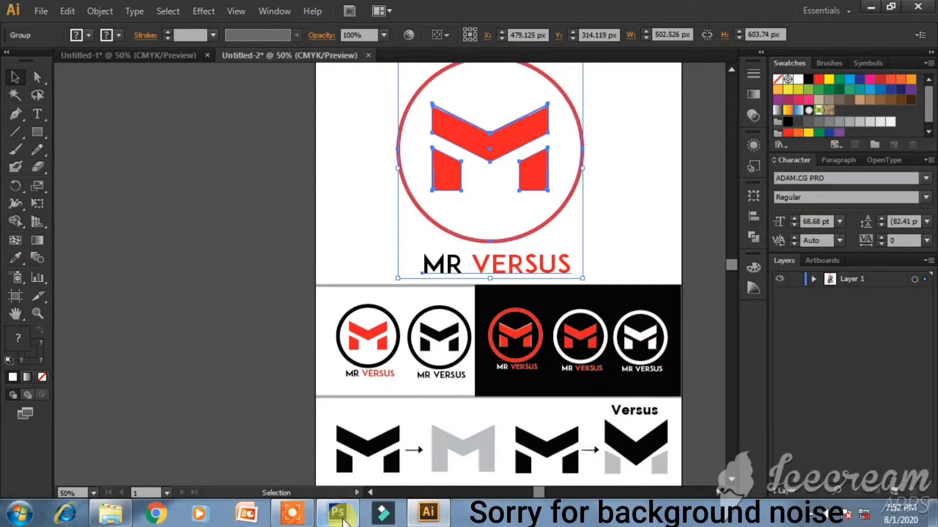
click(337, 512)
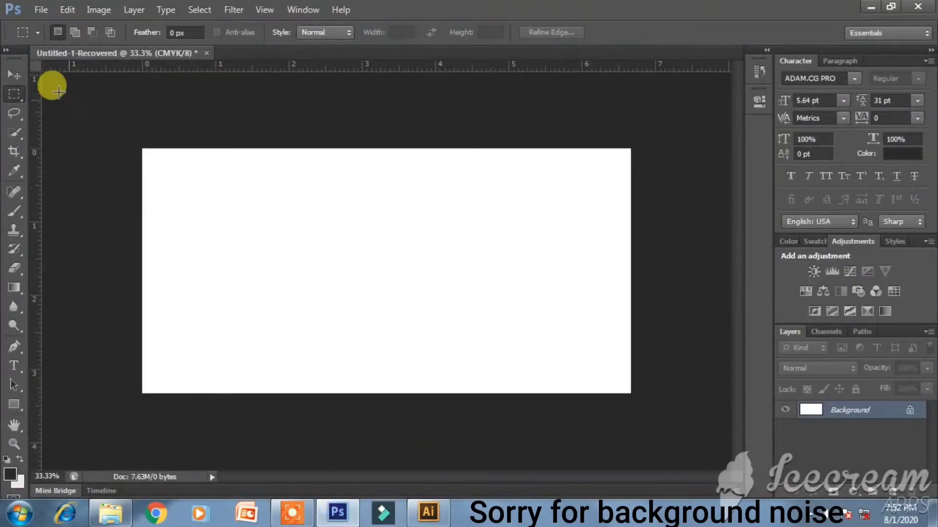
- Close Untitled-1-Recovered without saving changes
click(14, 74)
key(ctrl+plus)
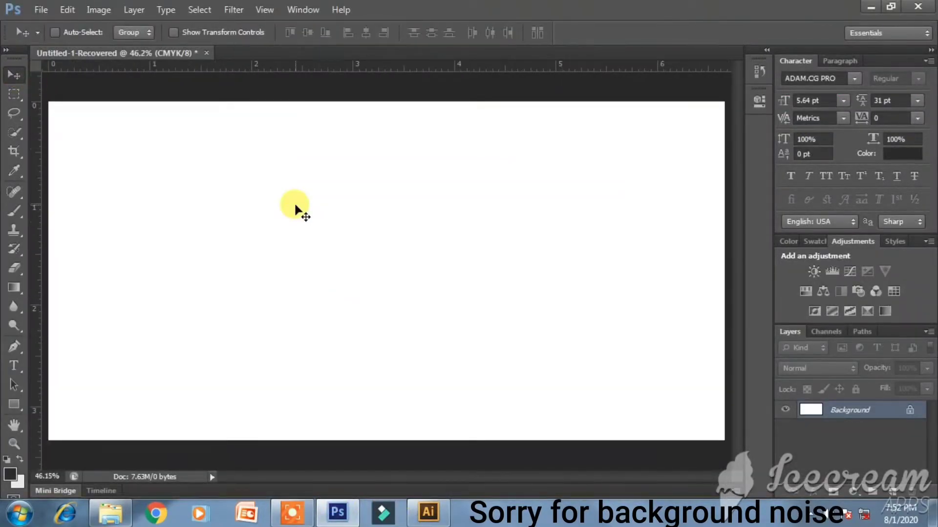
click(206, 53)
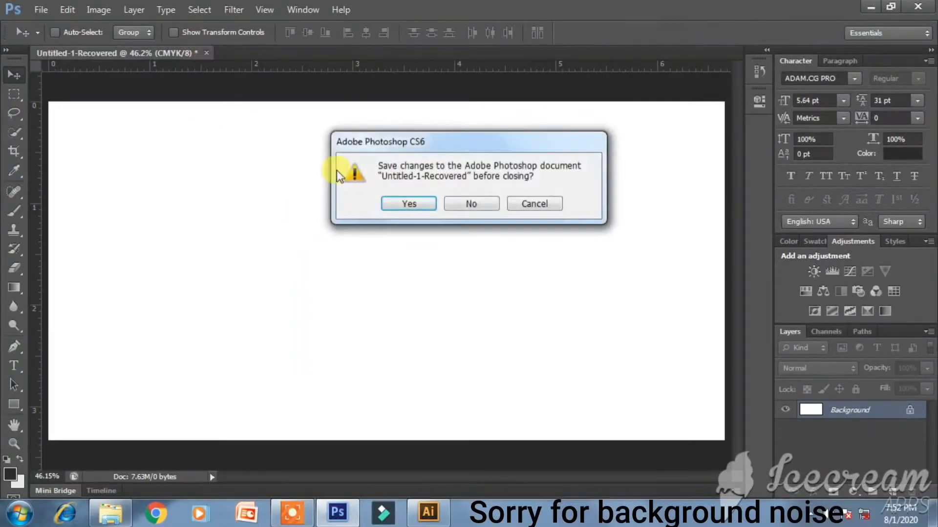
click(489, 204)
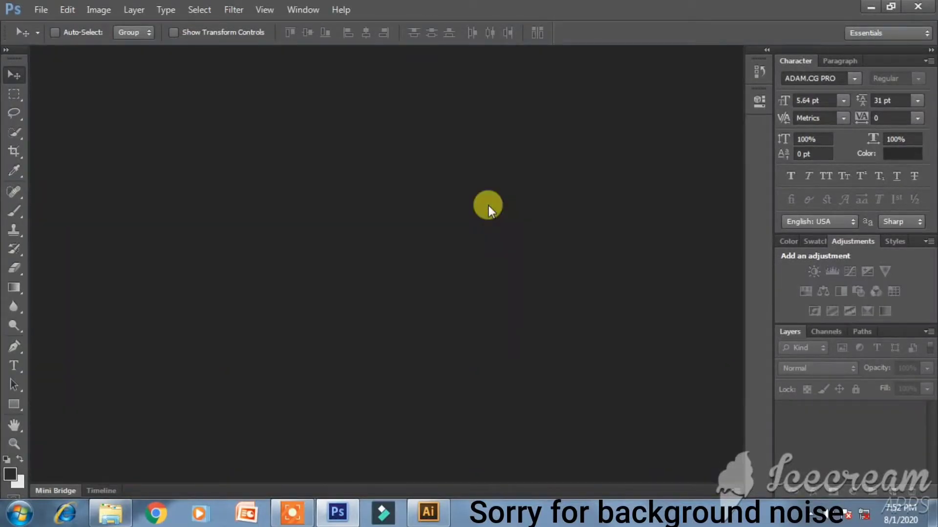
- Create a new 2000×1000 px 300 ppi CMYK document and unlock its background as Layer 0
key(ctrl+n)
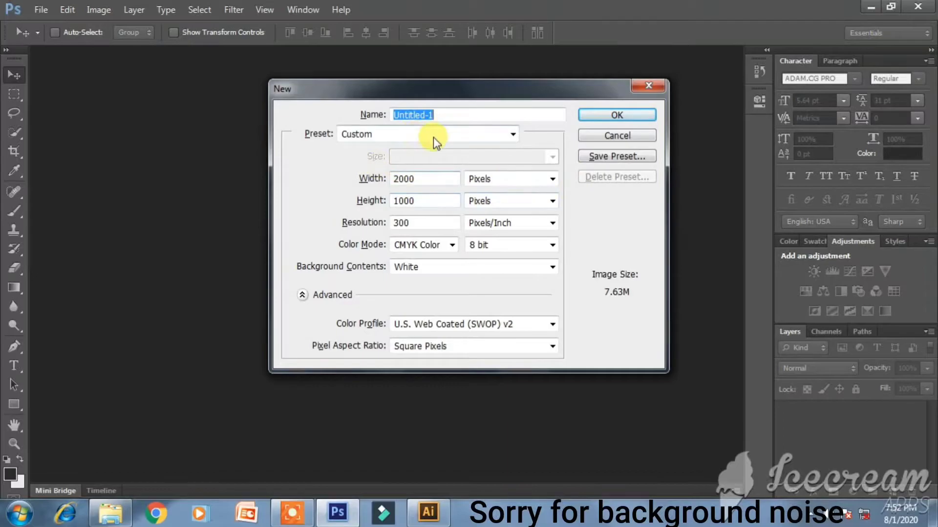
click(609, 118)
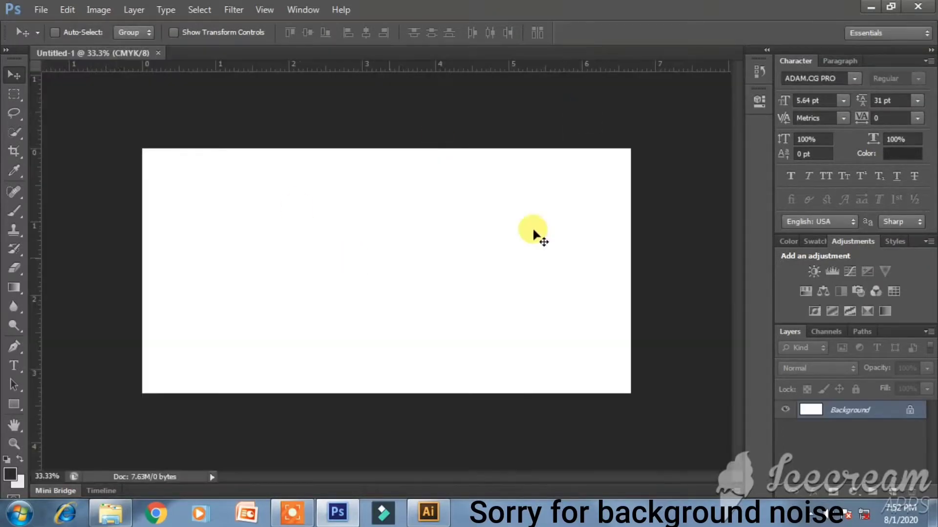
double_click(872, 409)
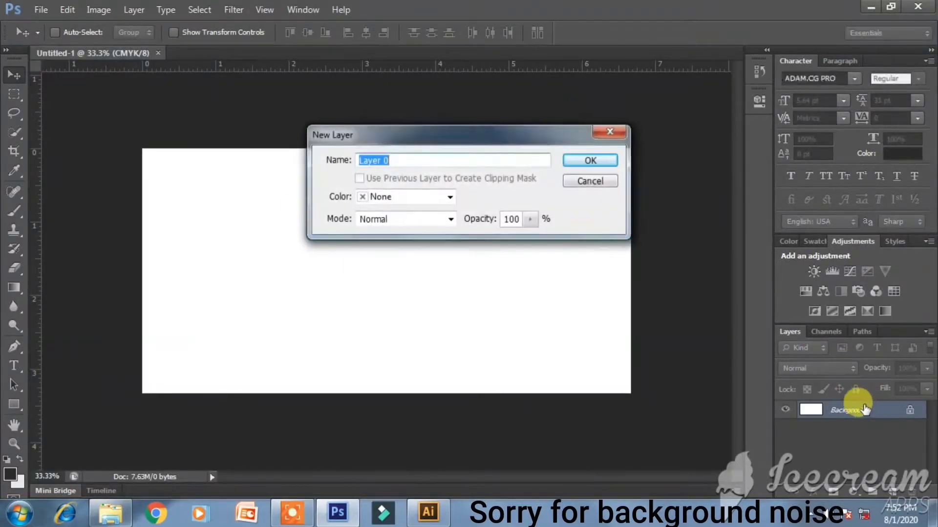
key(Return)
- Crop the canvas's left edge inward so the image is slightly narrower
click(14, 151)
drag(147, 267, 38, 180)
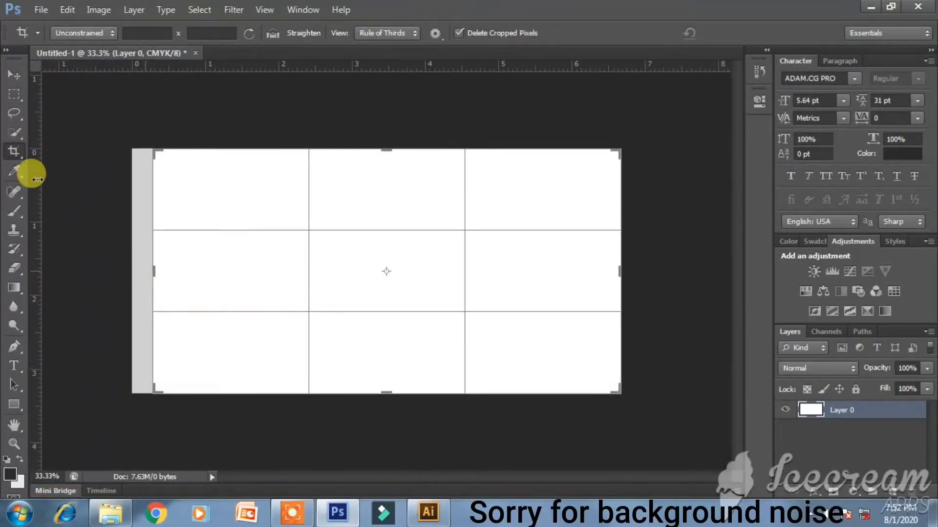
click(14, 74)
key(Return)
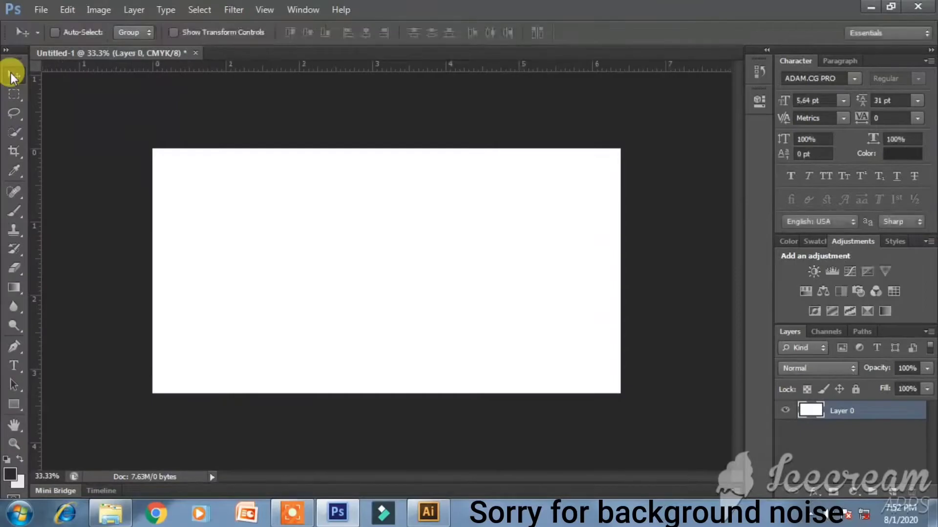
key(ctrl+0)
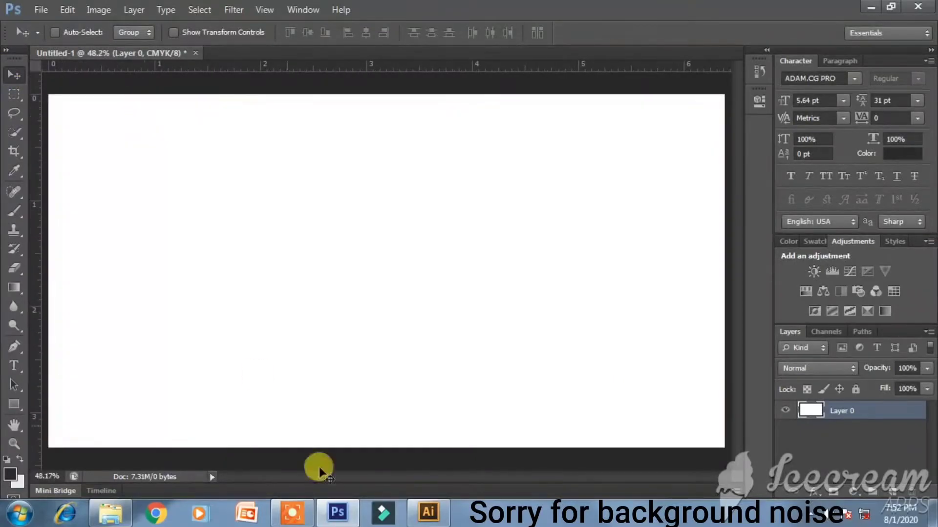
- Paste the MR VERSUS logo as a smart object, scaled to 75.5% near the left edge
click(429, 512)
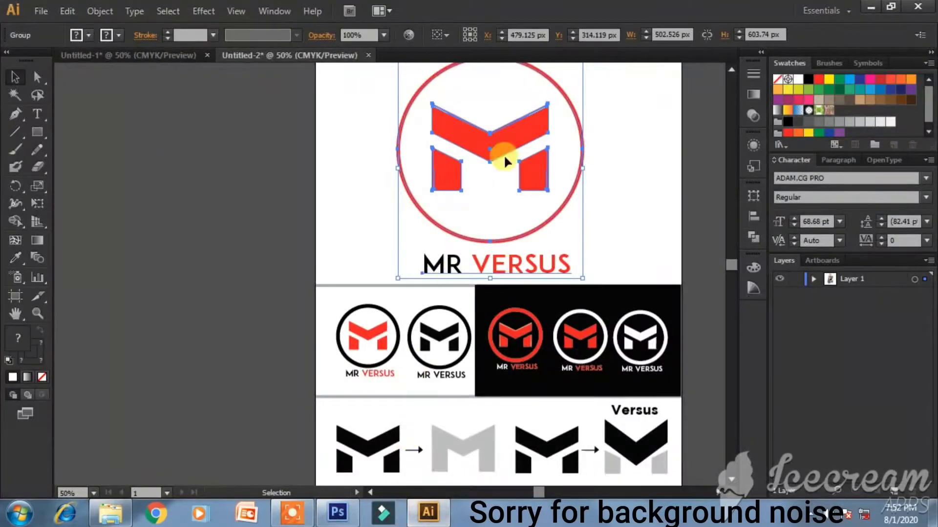
key(ctrl)
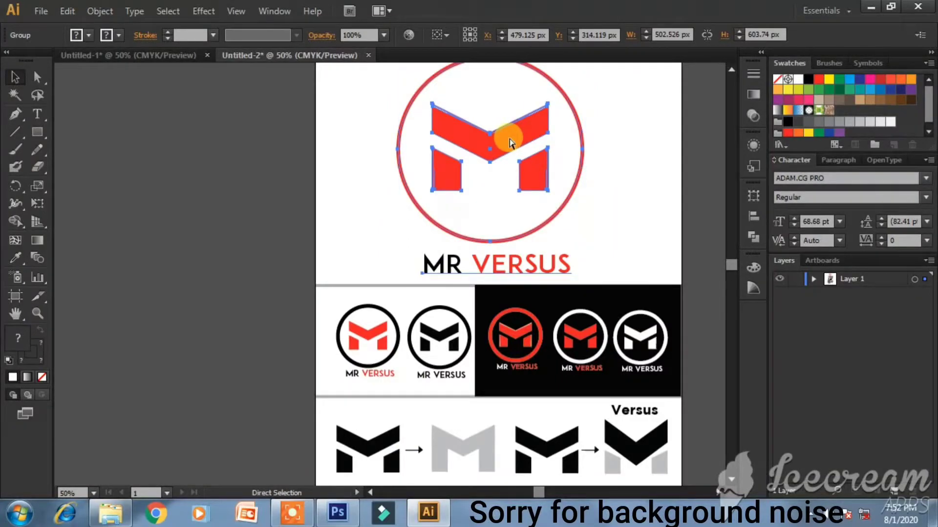
click(337, 512)
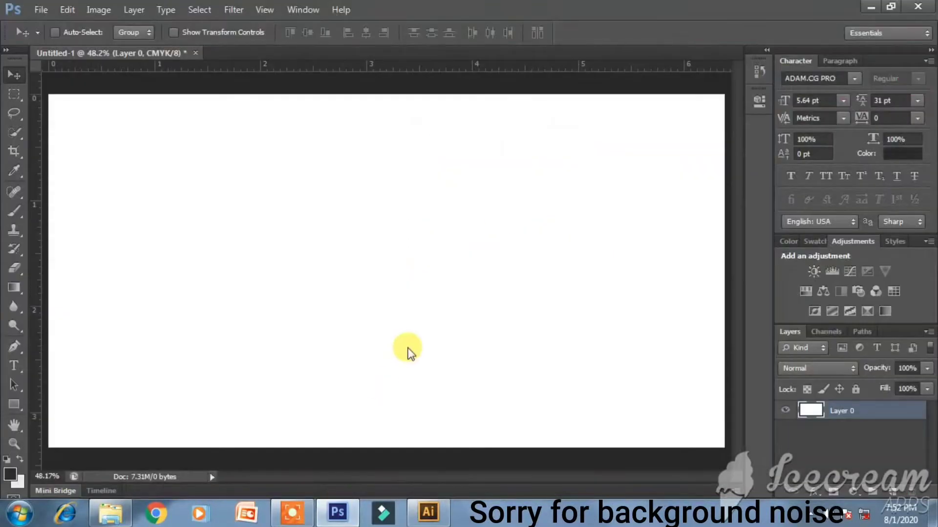
key(ctrl+v)
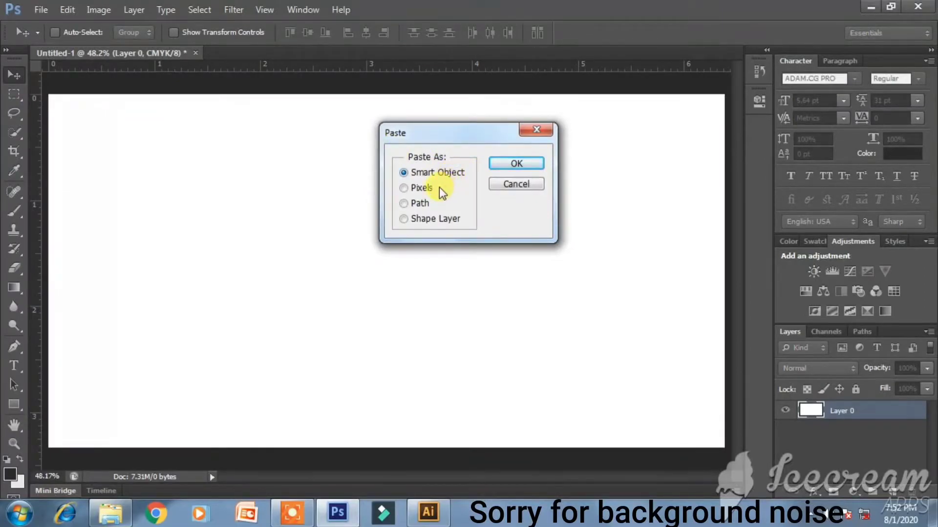
click(511, 163)
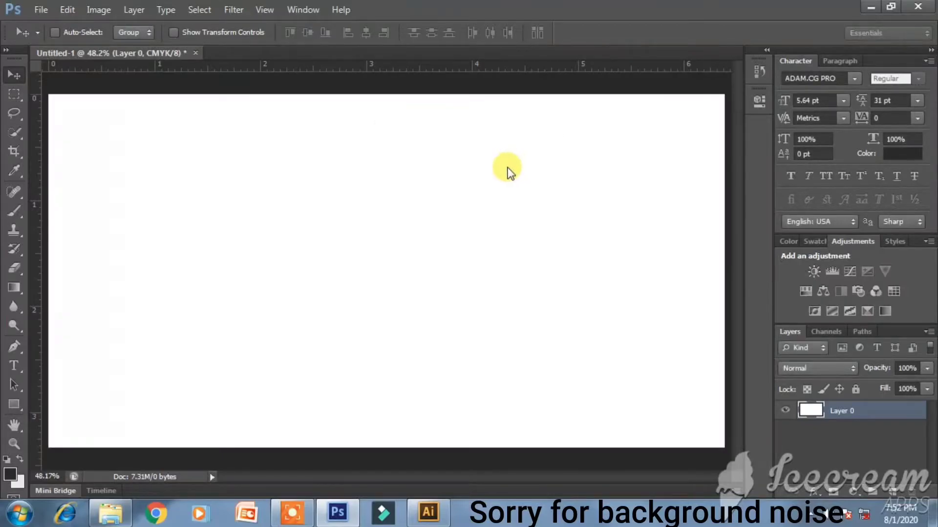
drag(537, 93, 497, 153)
drag(424, 230, 213, 247)
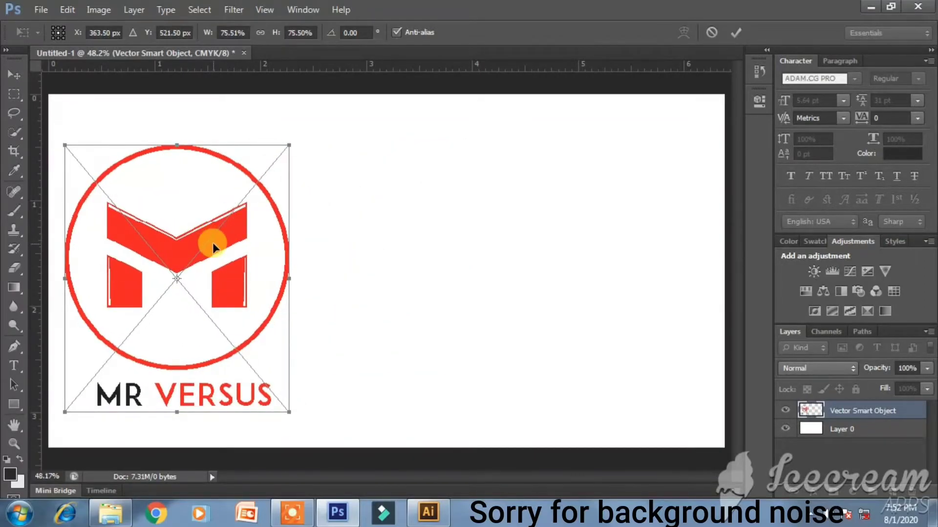
key(Return)
right_click(862, 410)
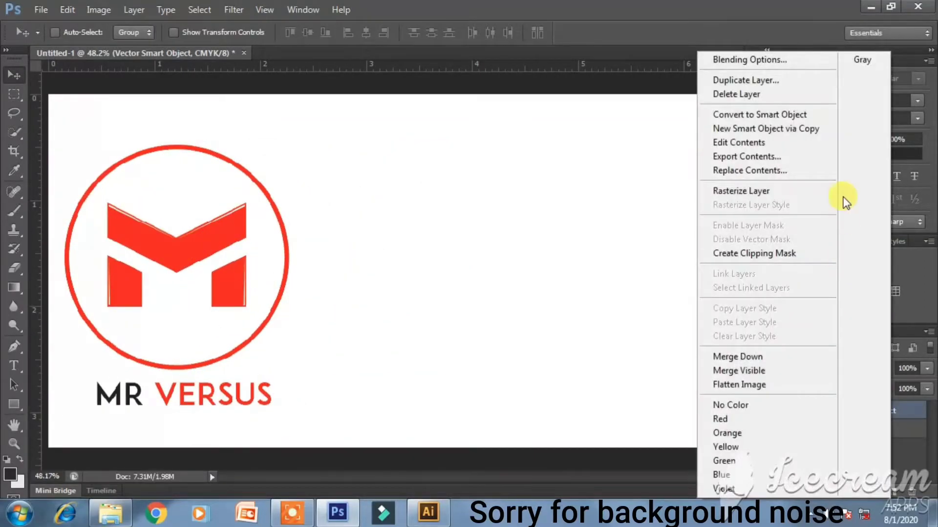
- Rasterize the logo layer and erase the MR VERSUS wordmark with a smaller soft eraser
click(806, 197)
click(14, 268)
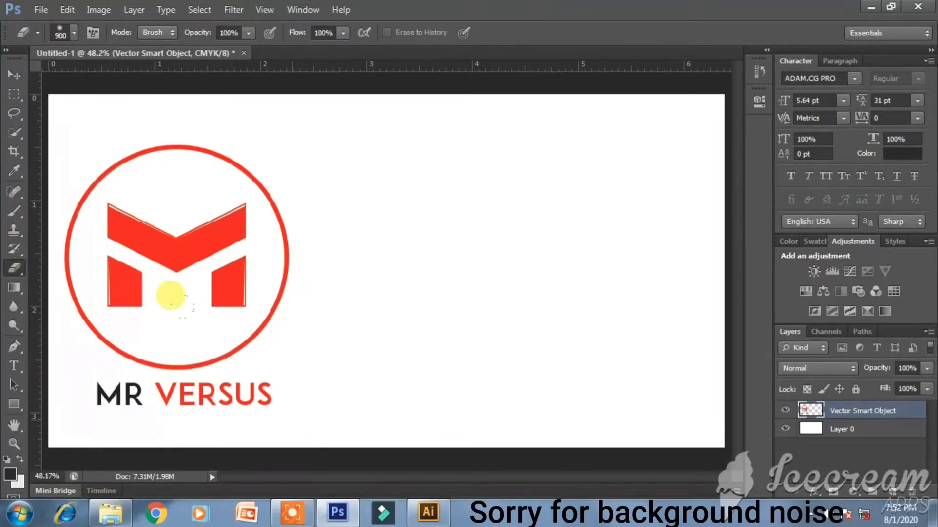
key(bracketleft)
key(bracketleft)
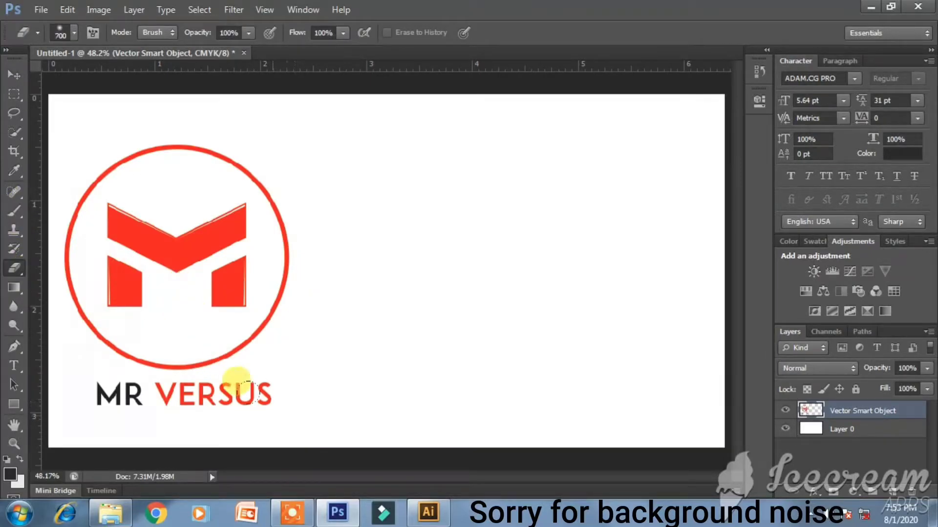
drag(254, 390, 147, 366)
right_click(171, 369)
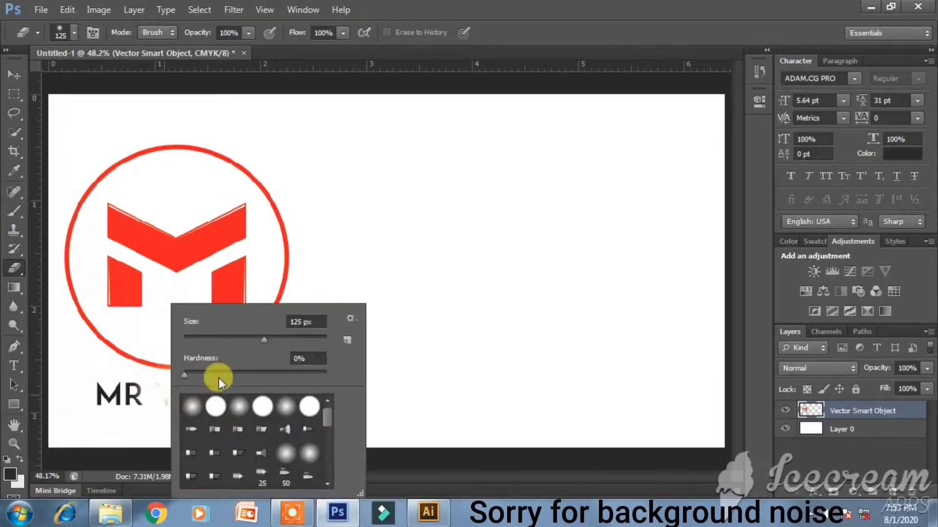
click(389, 366)
mouse_move(258, 388)
mouse_down()
mouse_move(96, 387)
mouse_move(36, 373)
mouse_up()
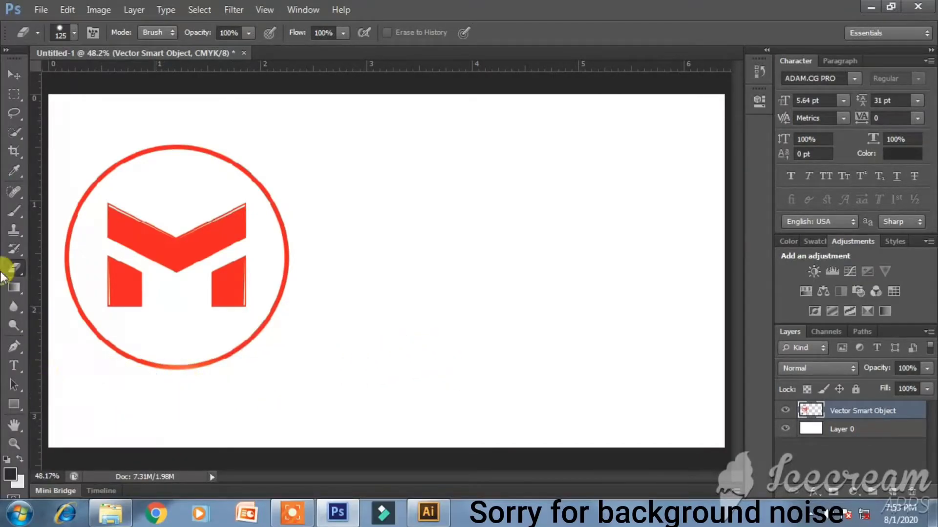
- Convert the remaining circled M back into a smart object and nudge it slightly left
click(14, 74)
right_click(885, 411)
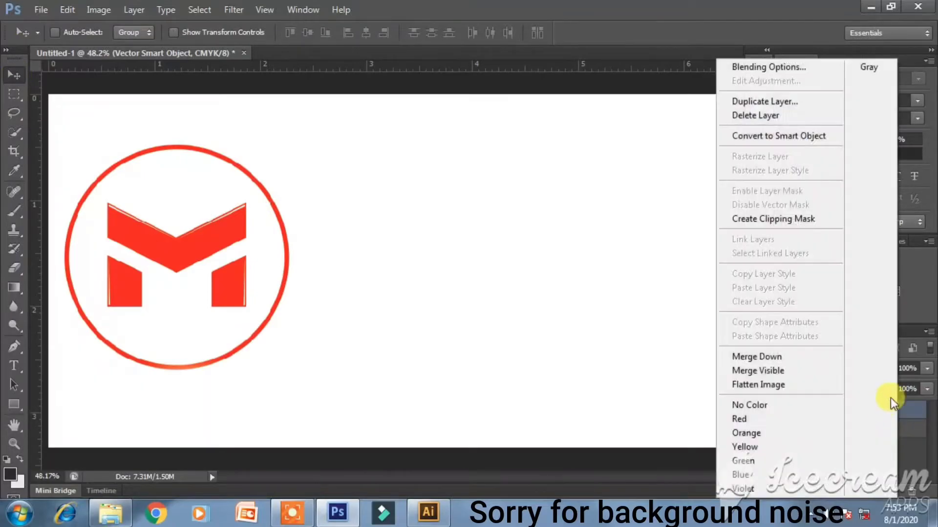
click(801, 136)
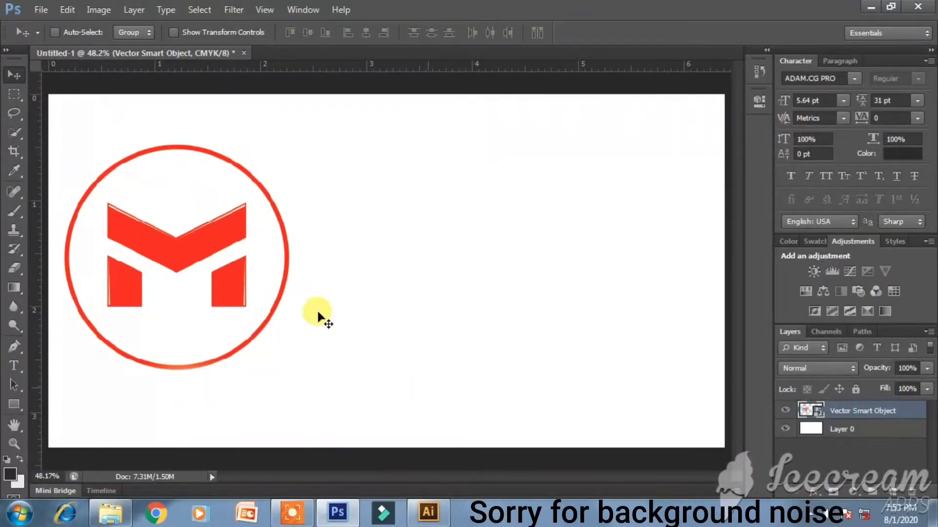
drag(167, 244, 162, 244)
- Select the black Pattern artwork lower on the Illustrator brand sheet
click(429, 513)
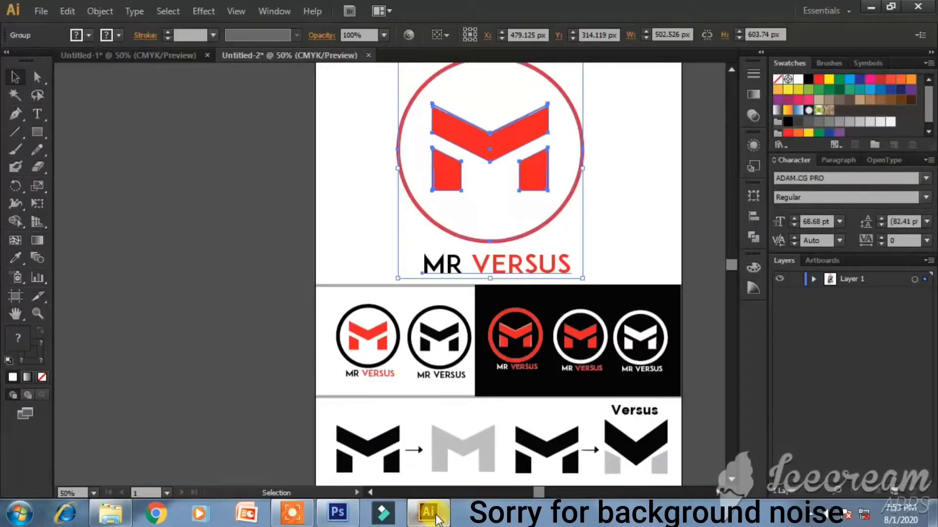
scroll(638, 423, down, 2)
scroll(637, 422, down, 3)
click(550, 441)
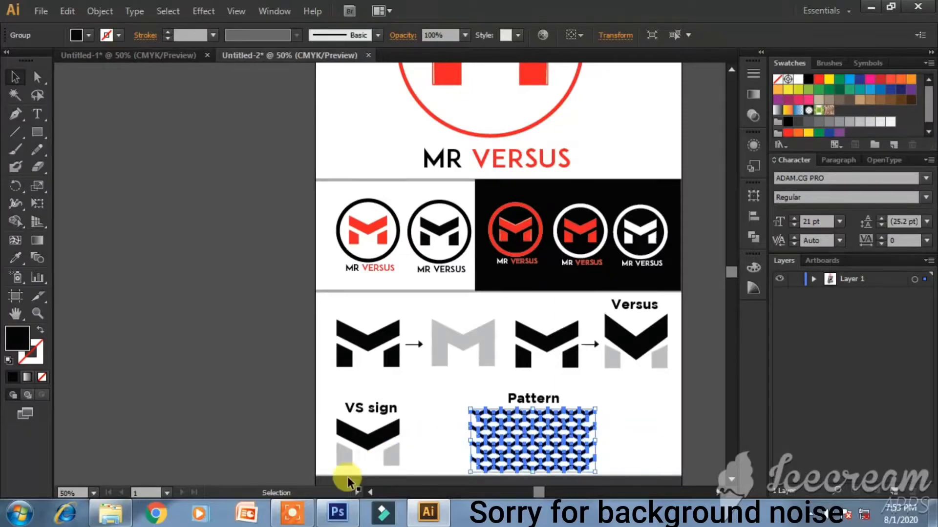
click(337, 512)
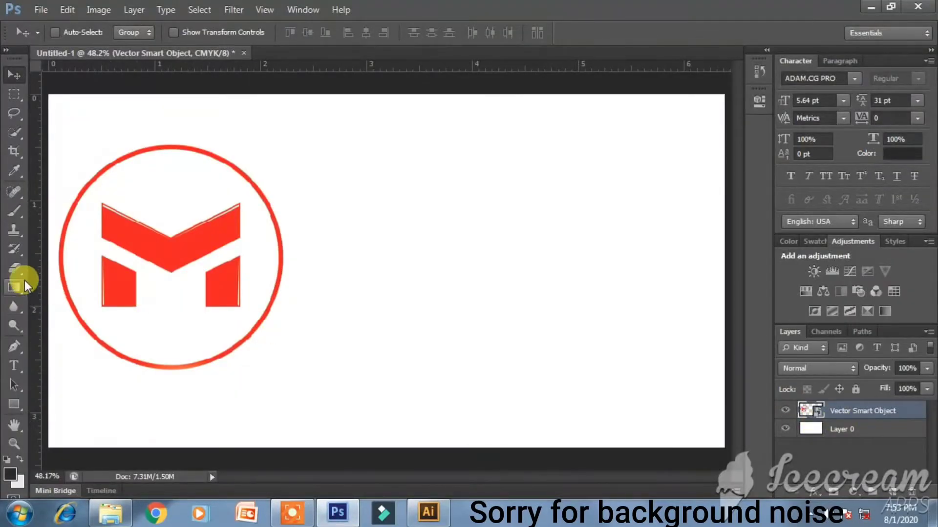
- Draw a dark grey (2a2a2a) filled rectangle over the right side of the card
click(14, 406)
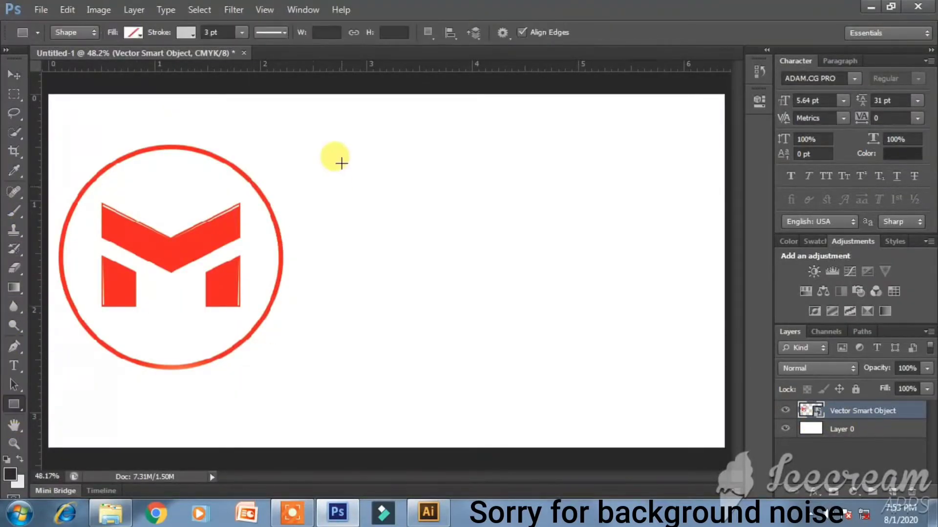
click(185, 35)
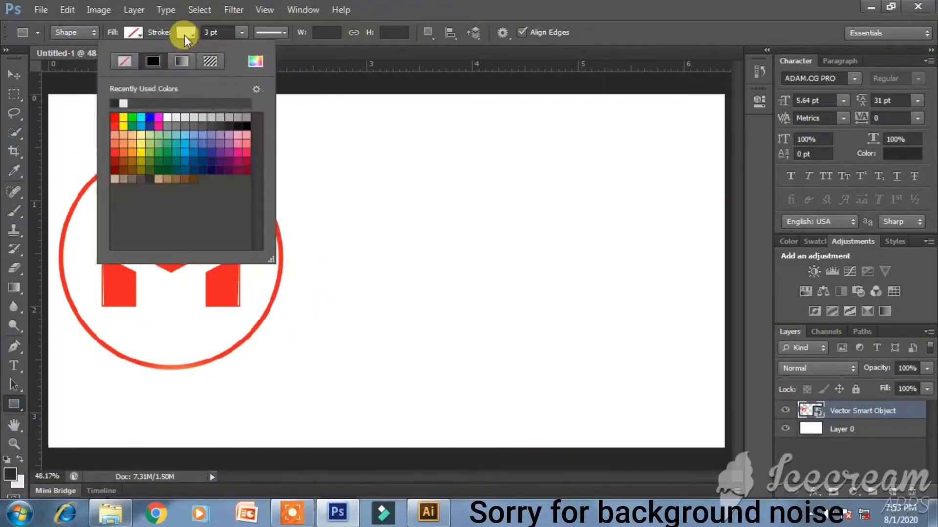
click(133, 33)
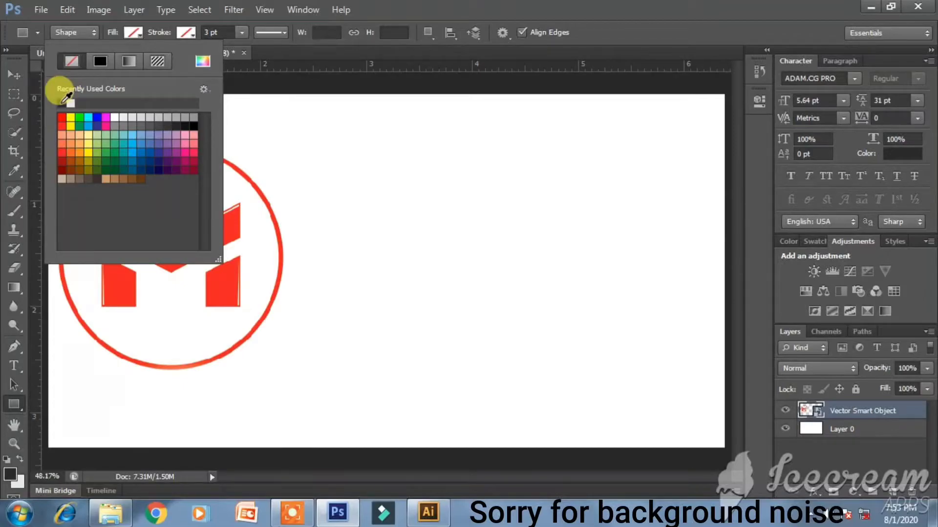
click(204, 62)
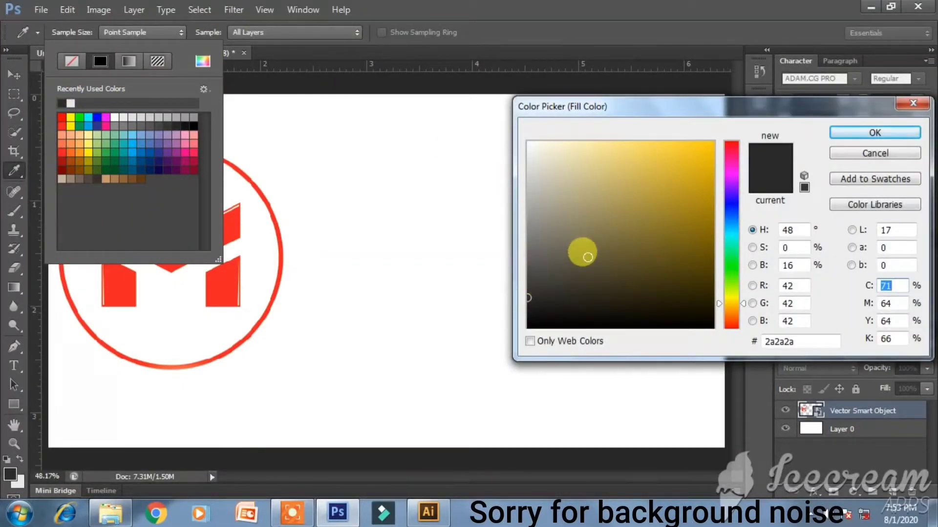
key(Escape)
drag(316, 83, 739, 453)
- Rasterize the rectangle, extend its left edge slightly further left, then paste the zigzag pattern
right_click(897, 418)
click(805, 157)
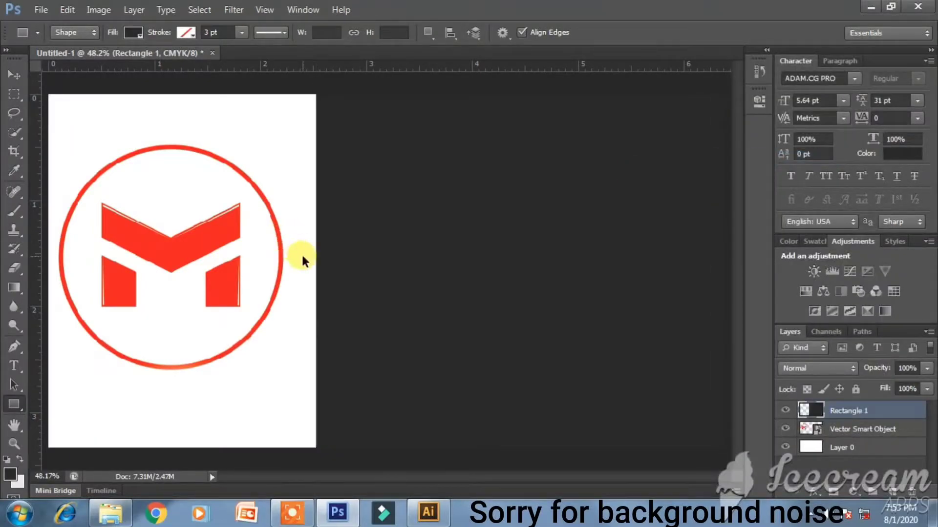
key(ctrl+t)
mouse_move(317, 268)
mouse_down()
mouse_move(298, 262)
mouse_move(310, 278)
mouse_up()
key(Return)
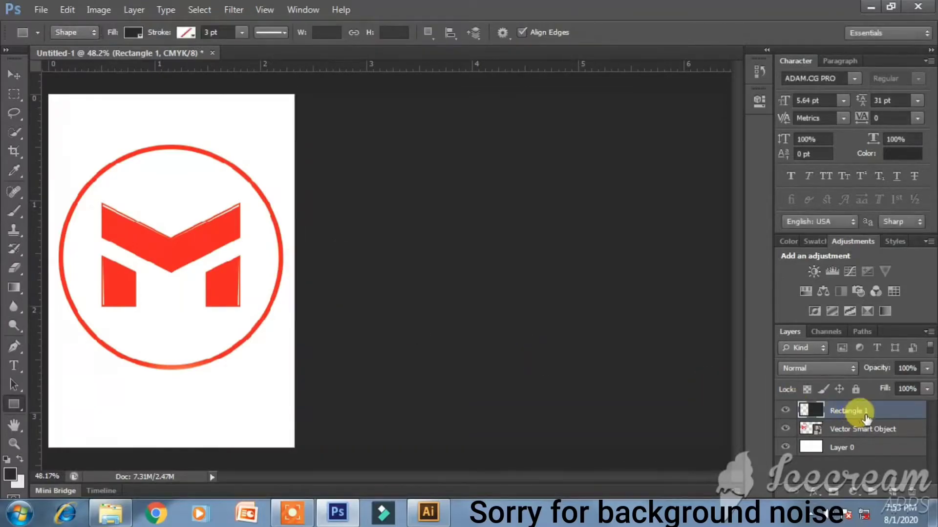
key(ctrl+v)
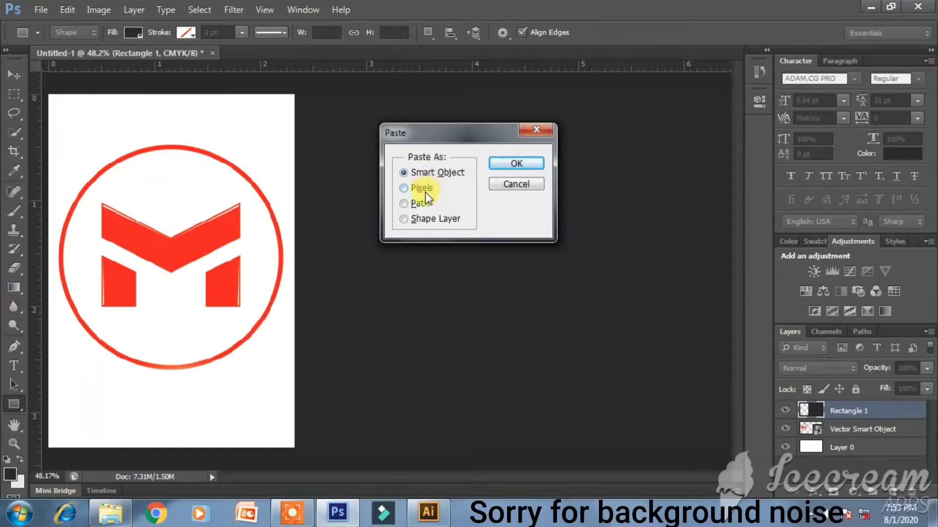
- Paste the zigzag pattern as a smart object, scale it to 77.7% and place it at the card's top
click(516, 162)
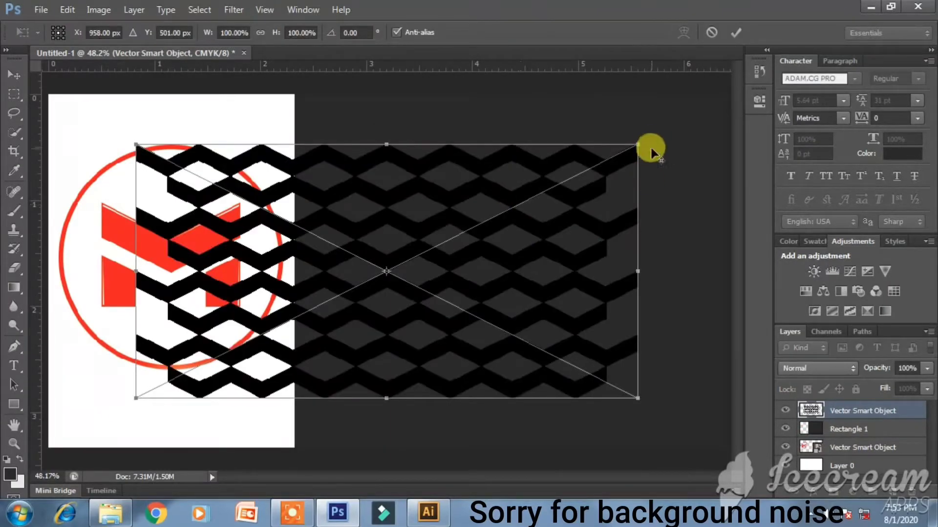
drag(638, 145, 584, 176)
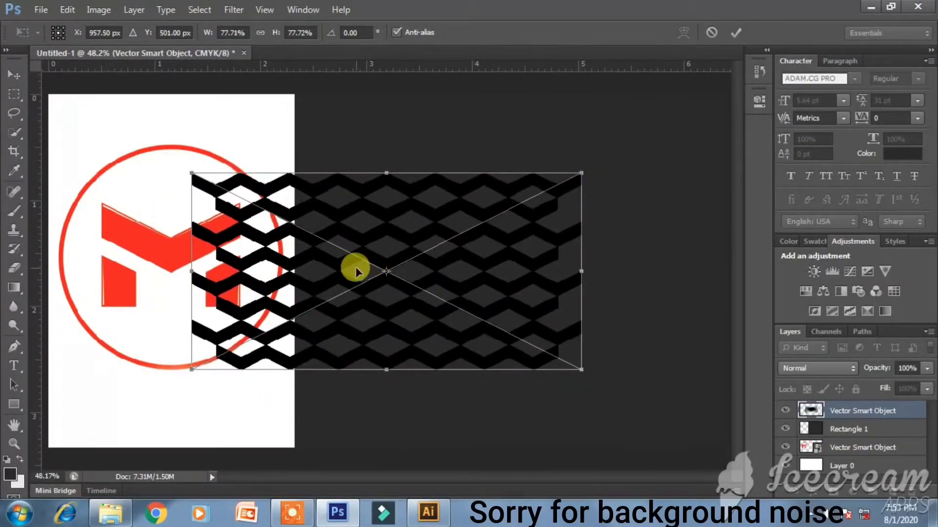
drag(358, 273, 429, 197)
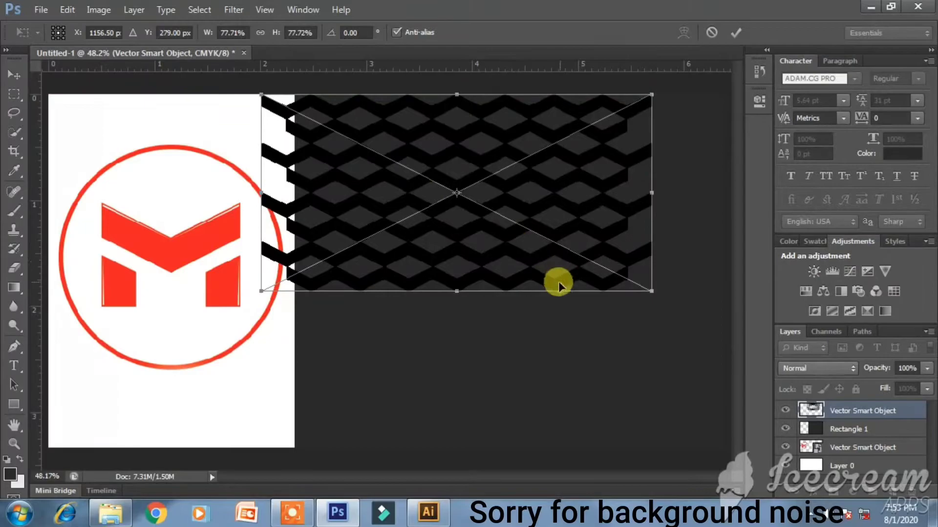
key(ctrl+minus)
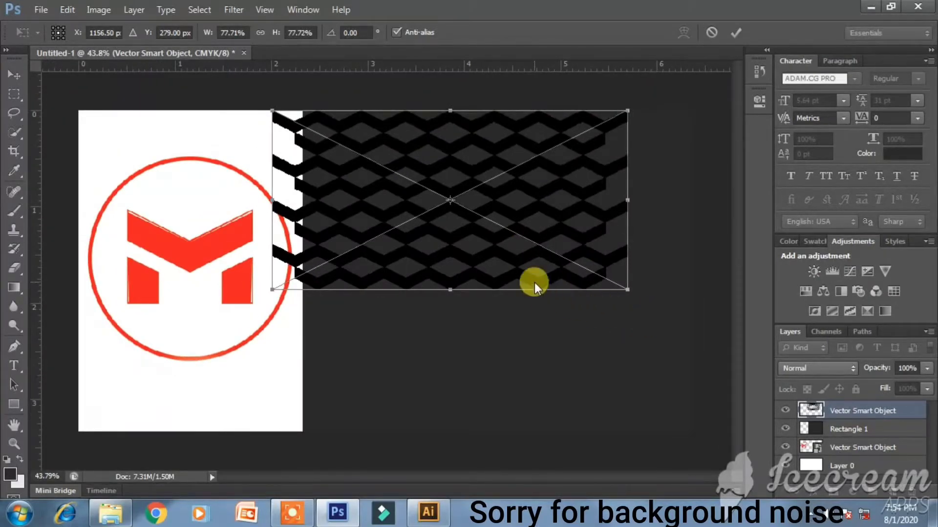
drag(511, 242, 488, 235)
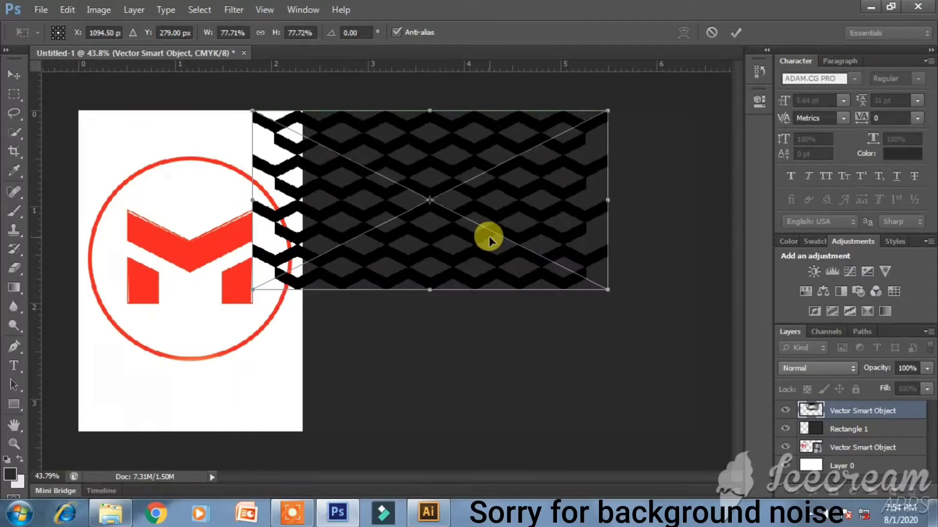
key(Return)
key(u)
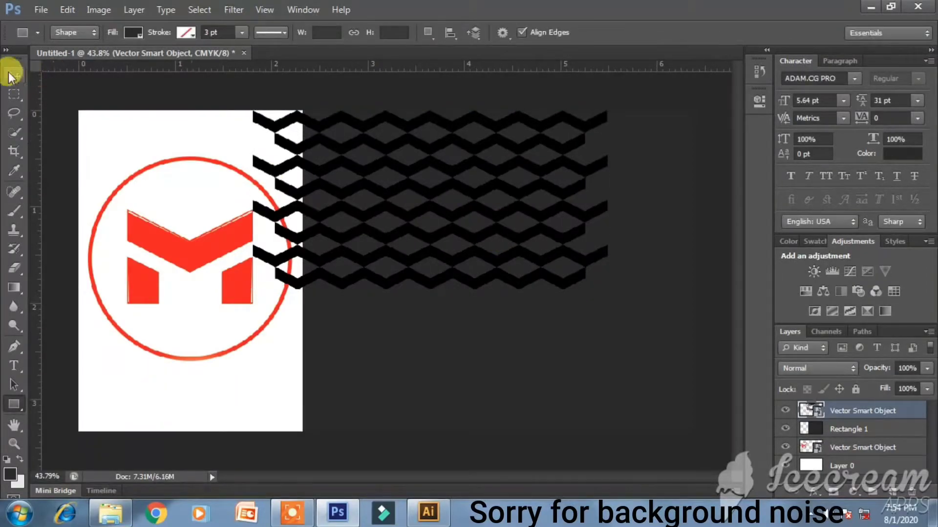
- Duplicate the pattern to the right, then copy both strips downward to fill the dark half
click(10, 74)
drag(344, 196, 650, 192)
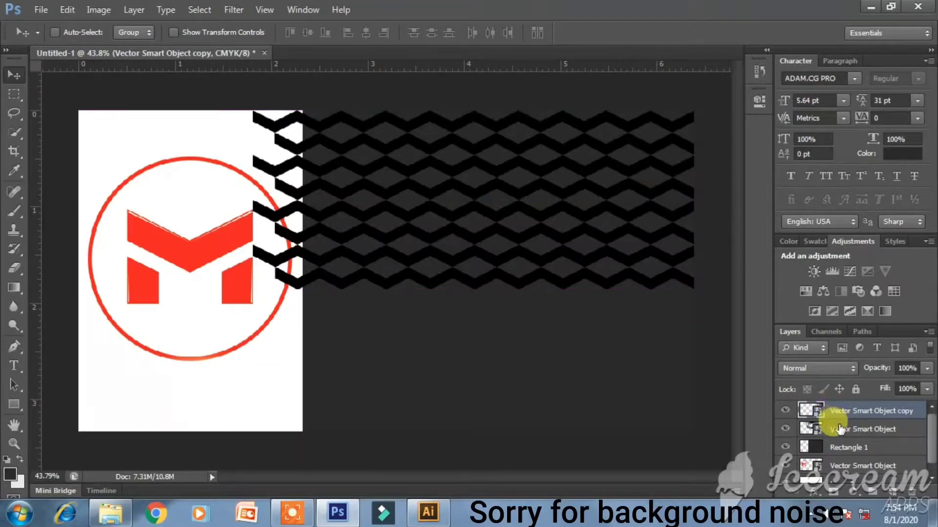
shift+click(839, 430)
drag(524, 236, 528, 419)
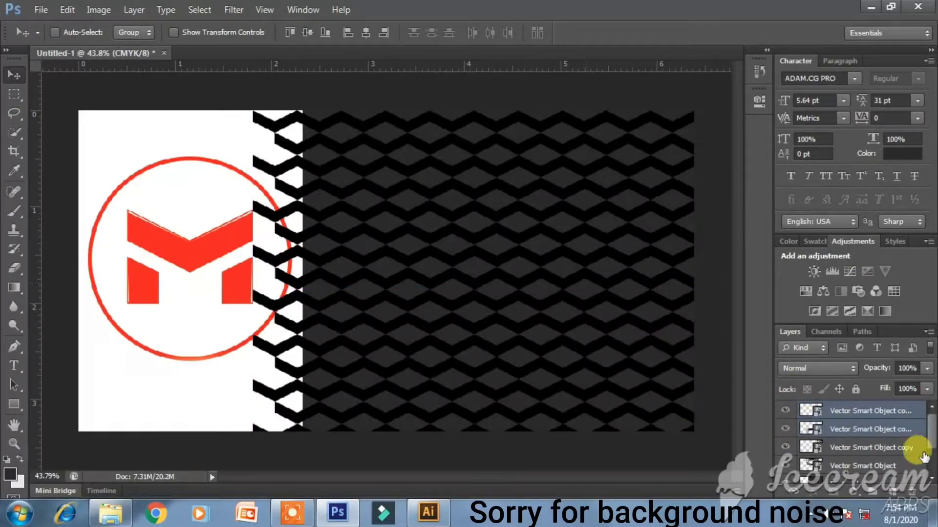
- Rasterize and merge the four pattern layers, then clip the merged pattern to Rectangle 1
click(850, 411)
shift+click(862, 467)
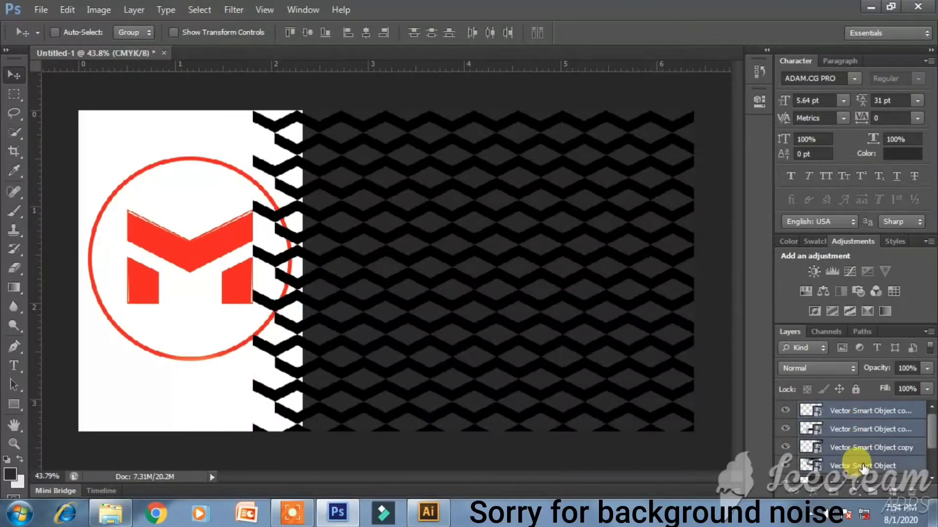
right_click(860, 459)
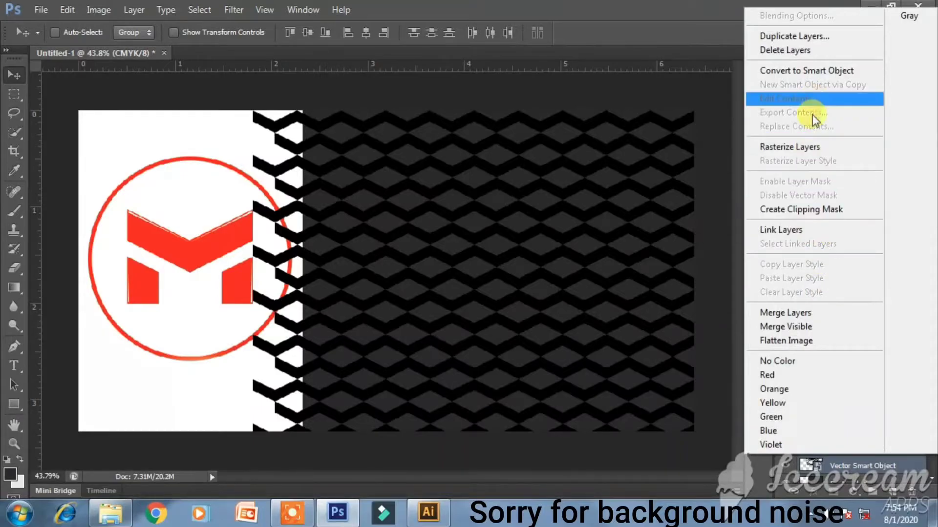
click(806, 146)
click(844, 419)
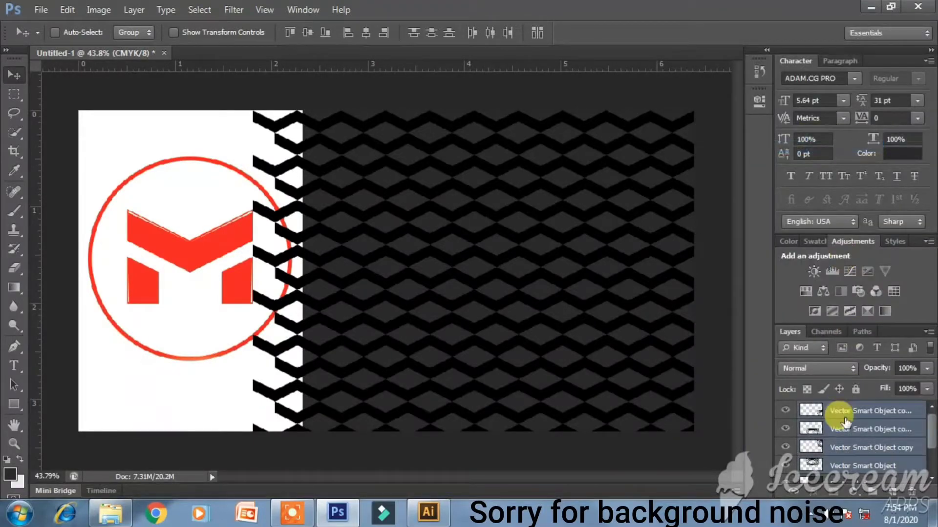
right_click(842, 414)
click(728, 363)
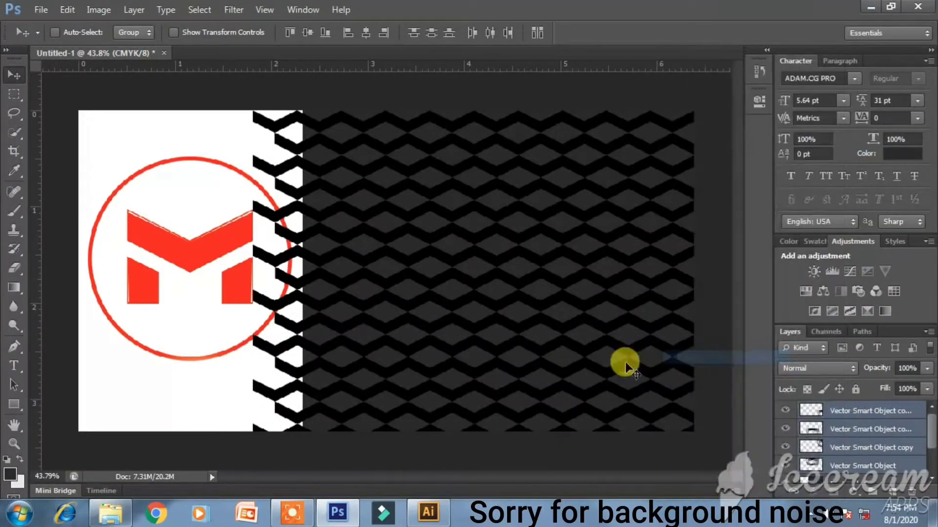
drag(480, 245, 484, 255)
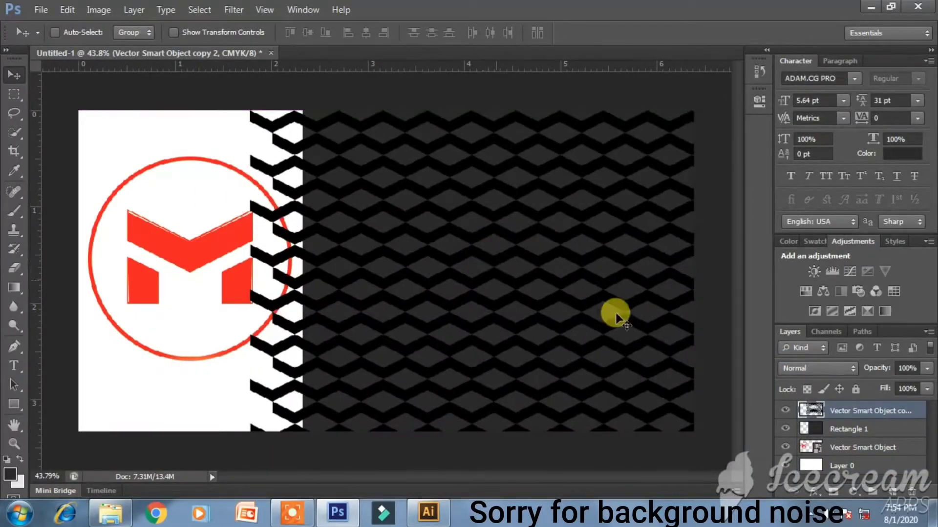
alt+click(813, 416)
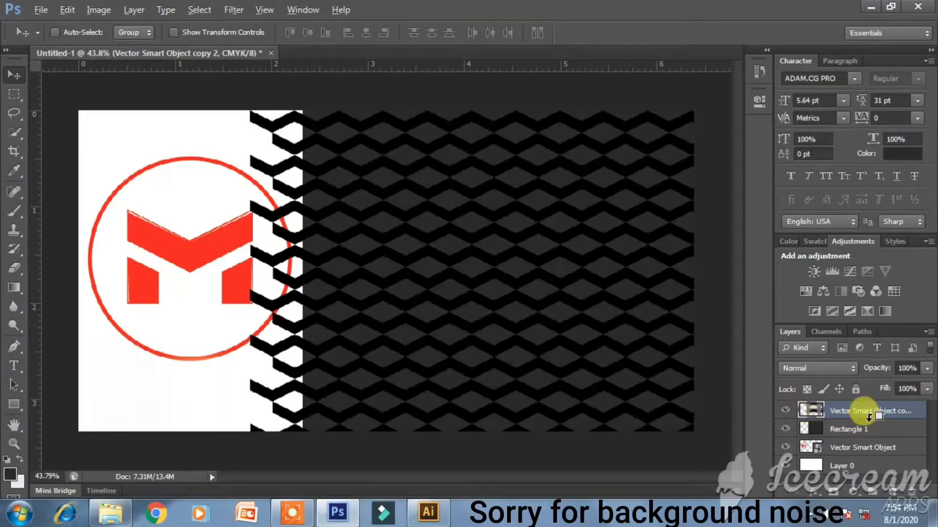
- Fill the zigzag shapes with the dark grey 3e3e3e and deselect them
ctrl+click(825, 412)
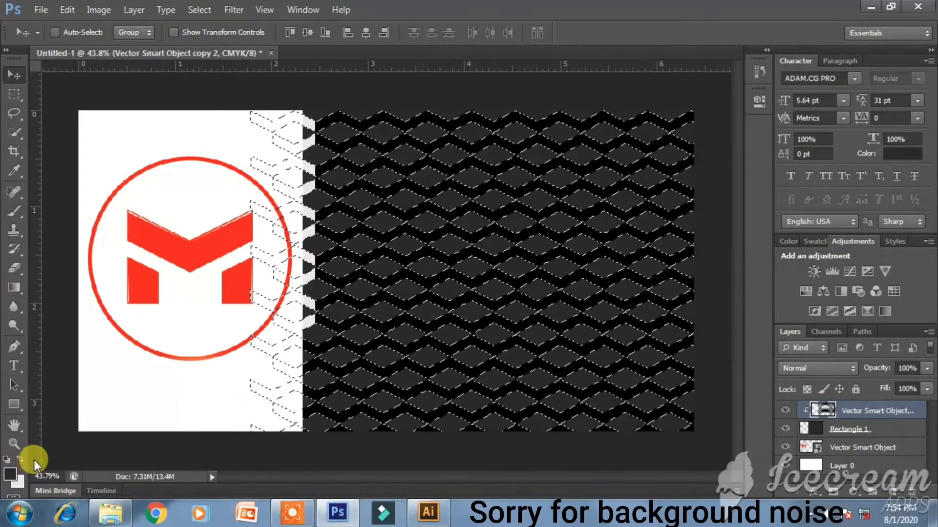
key(ctrl+BackSpace)
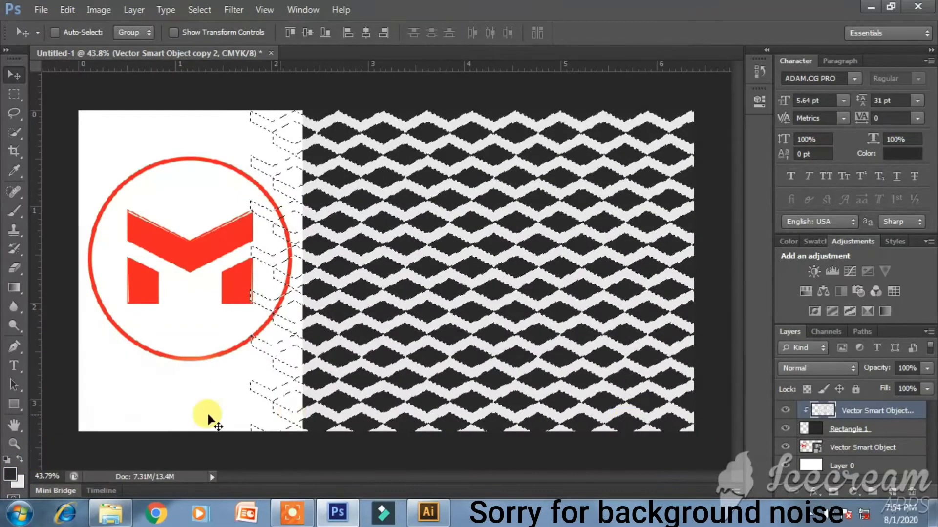
click(18, 483)
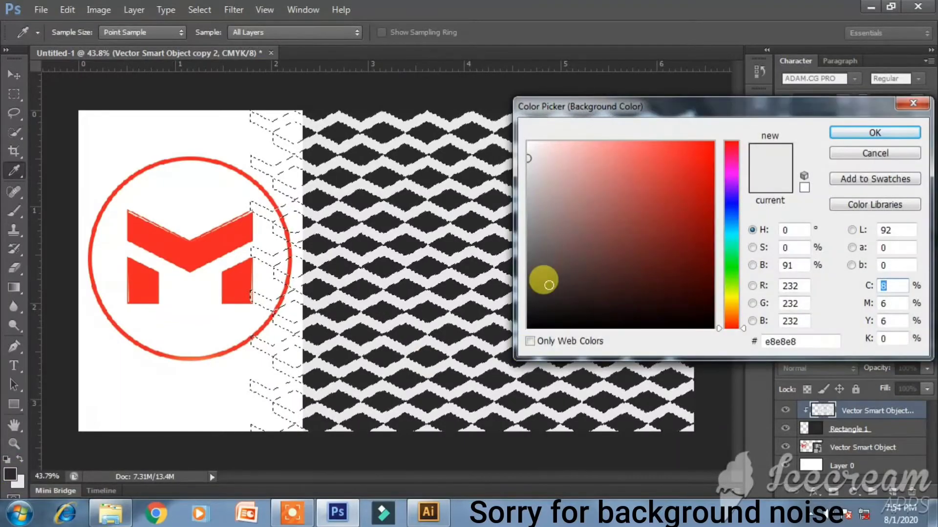
click(408, 328)
click(528, 282)
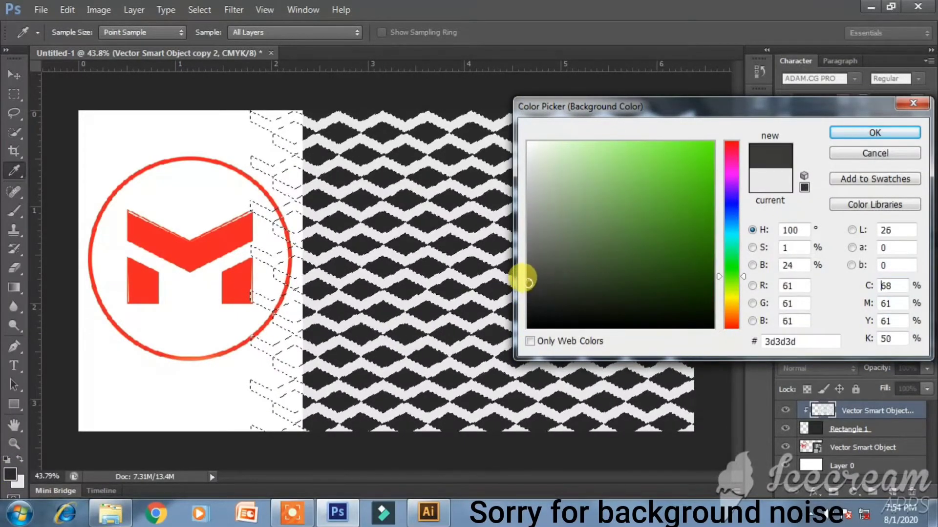
key(Return)
key(ctrl+BackSpace)
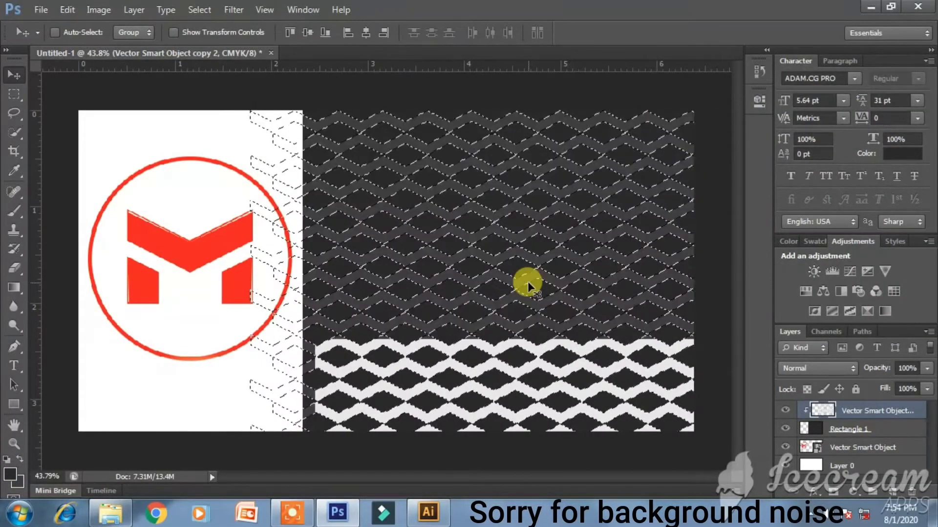
click(190, 89)
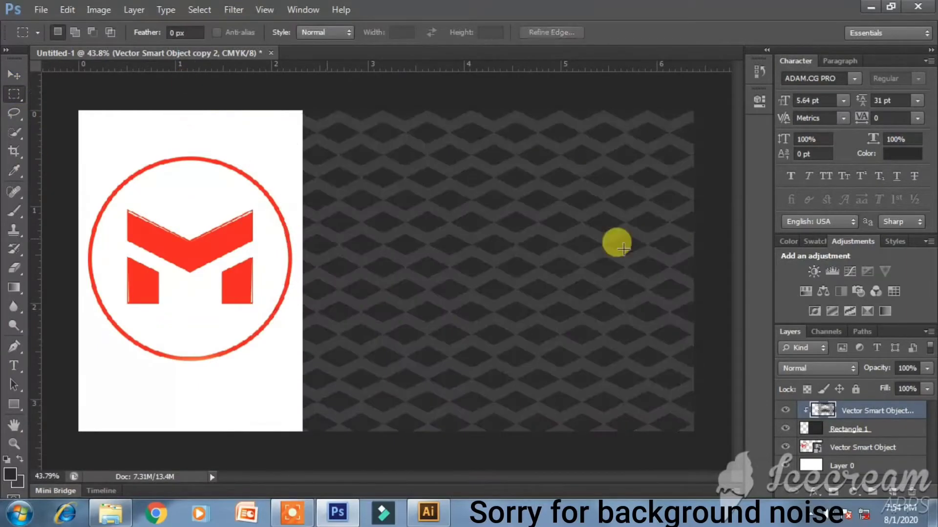
- Group Rectangle 1 and the pattern layer together as Group 1
click(891, 430)
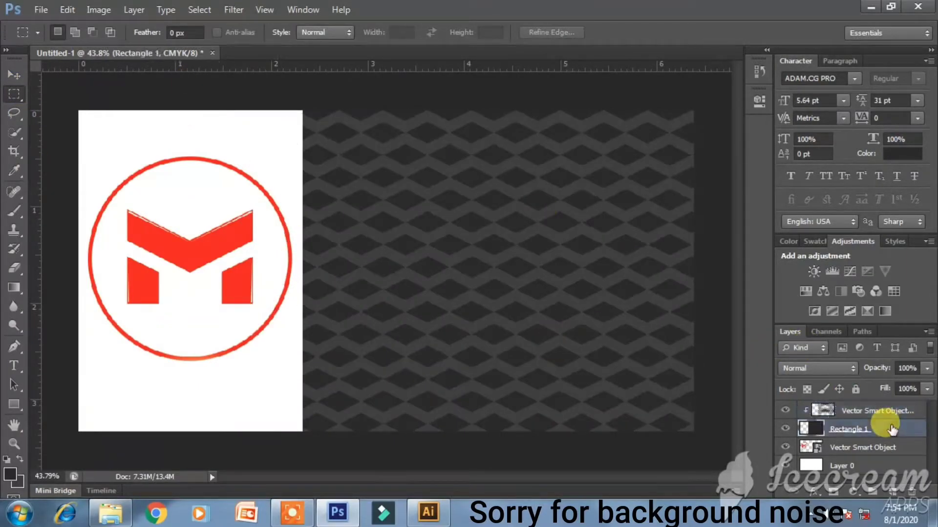
shift+click(891, 420)
key(ctrl+g)
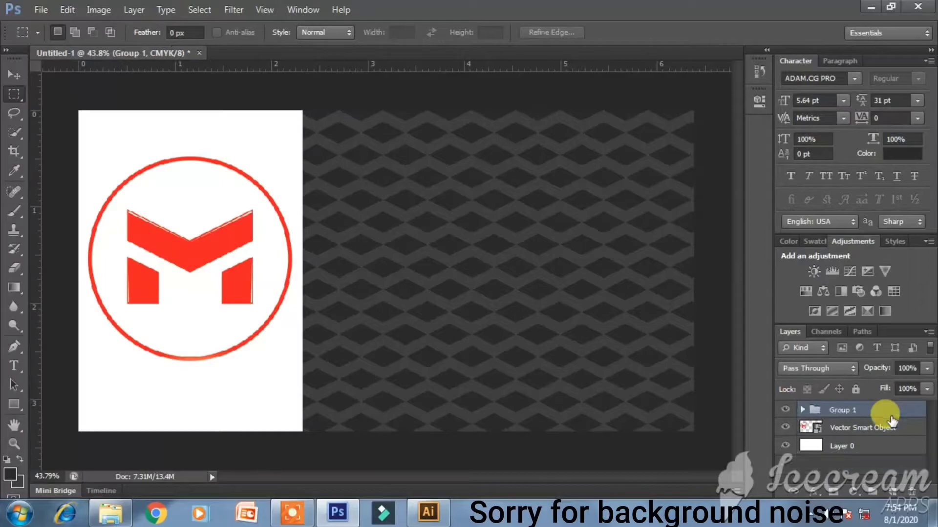
click(903, 459)
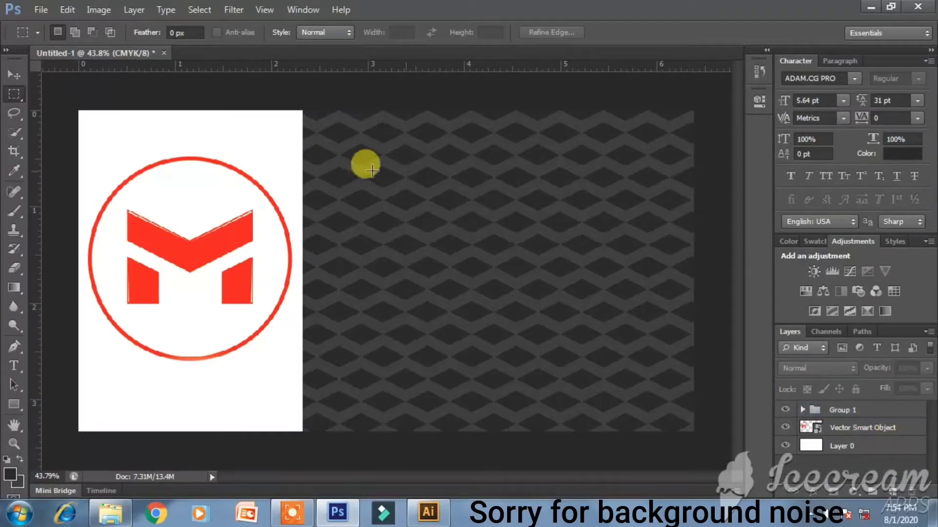
- Set the type tool's font to Gotham Bold
click(15, 368)
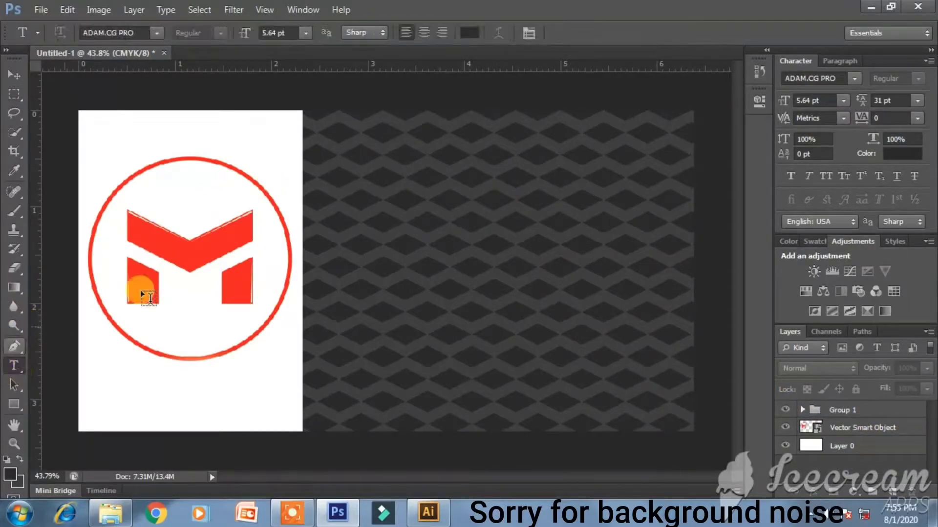
click(135, 33)
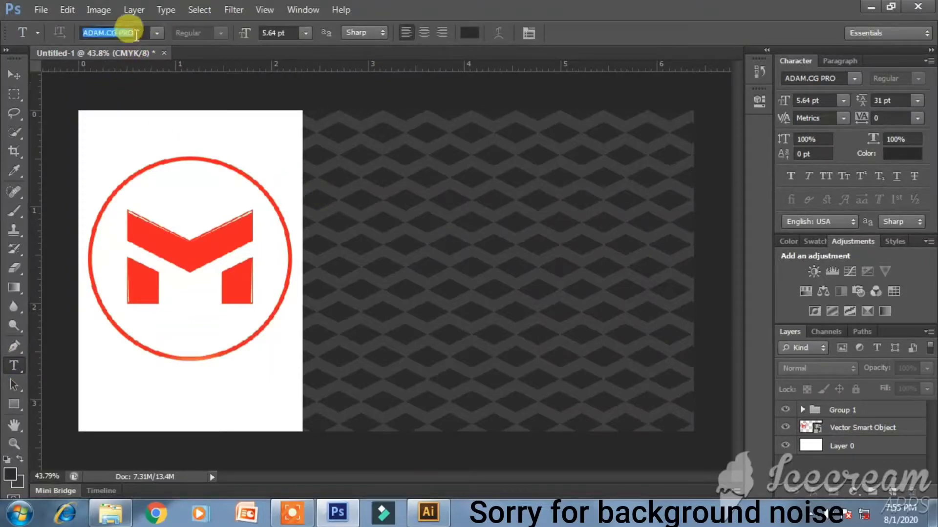
text(Gotham)
key(Return)
click(220, 30)
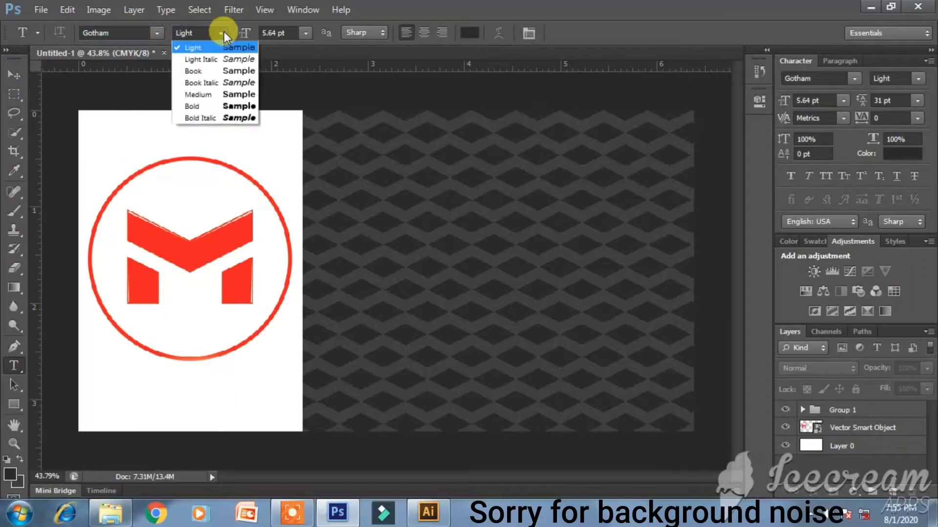
click(227, 106)
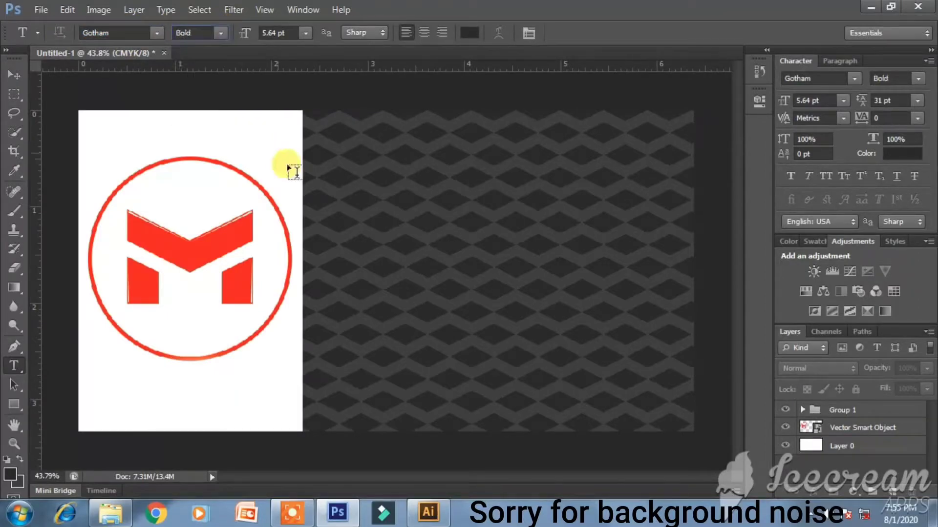
- Add a white 'contact no :' label at 17.64 pt and move it up the card
click(323, 184)
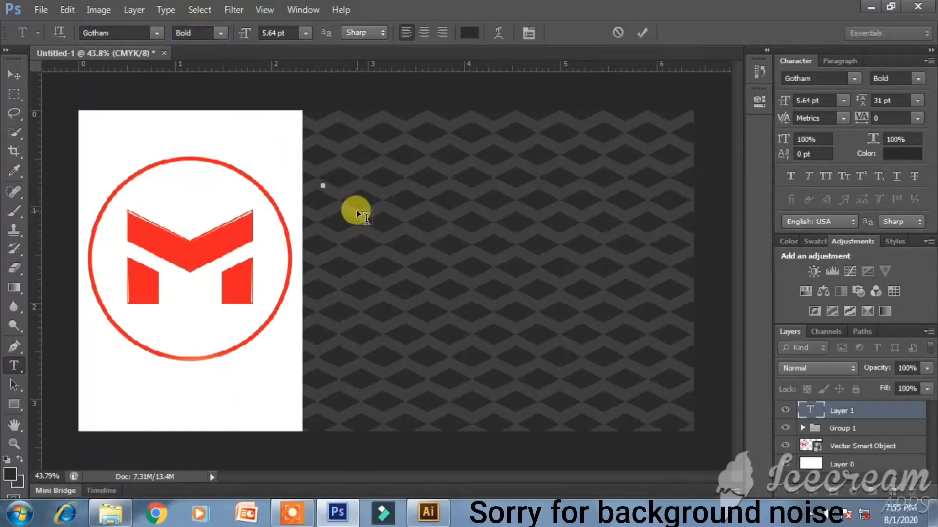
click(469, 32)
click(527, 145)
key(Return)
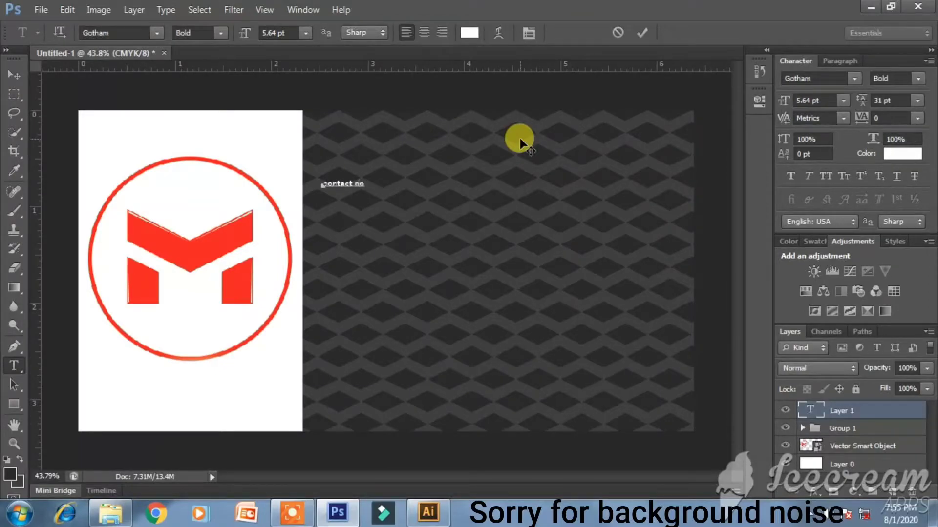
key(ctrl)
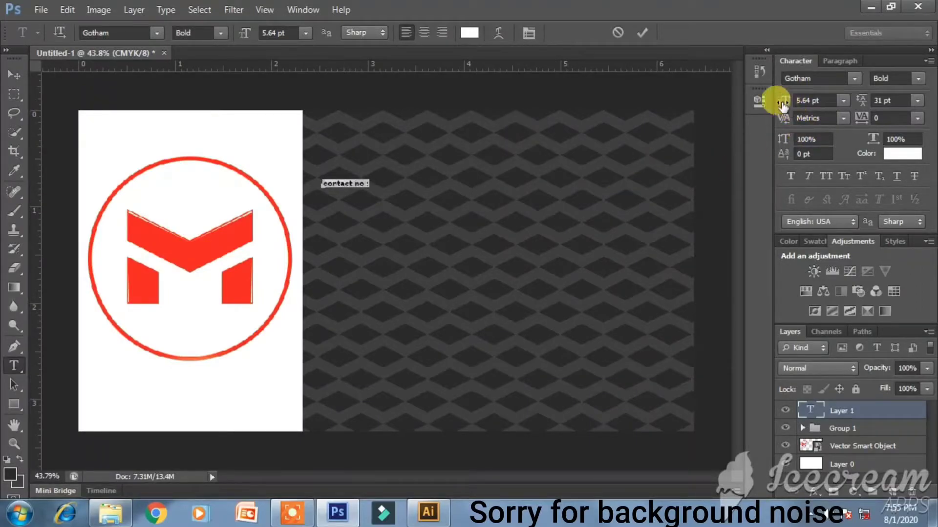
drag(781, 103, 779, 95)
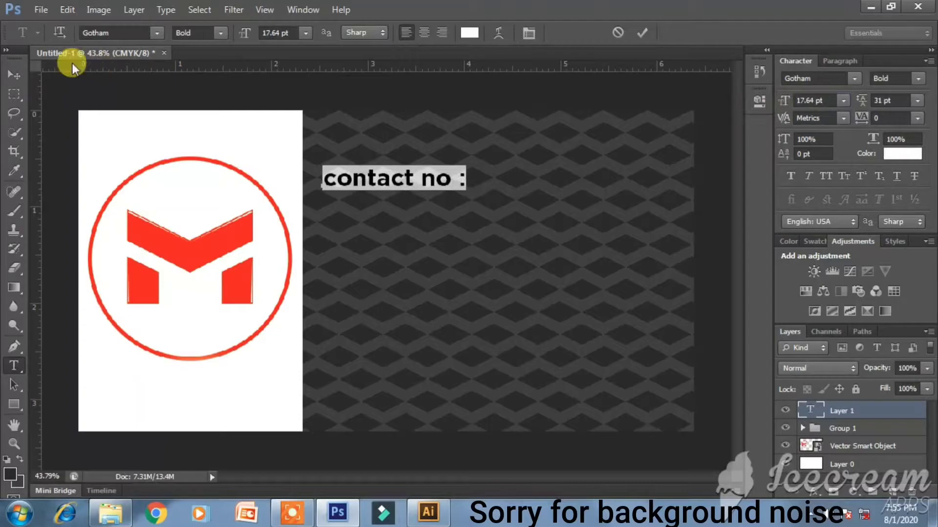
click(14, 75)
drag(390, 176, 395, 348)
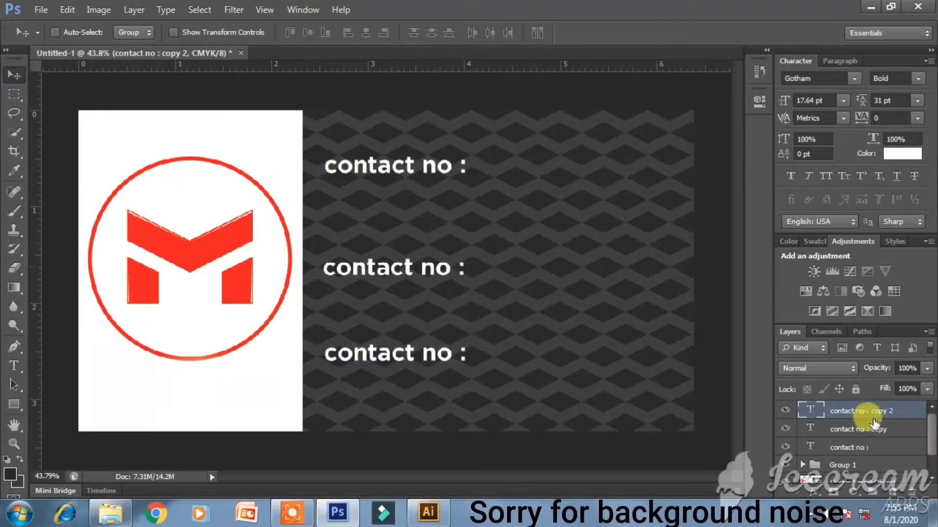
- Retype the middle label as 'E-mail :'
double_click(811, 428)
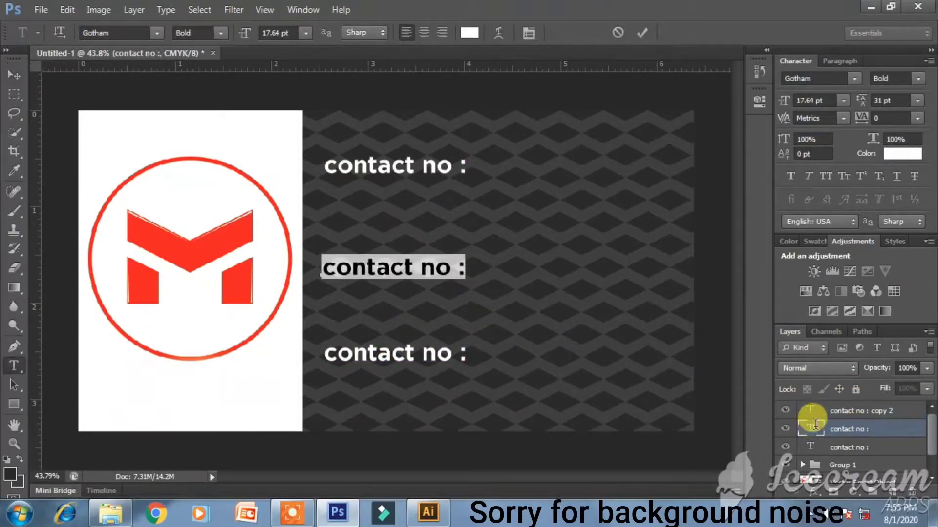
text(EW)
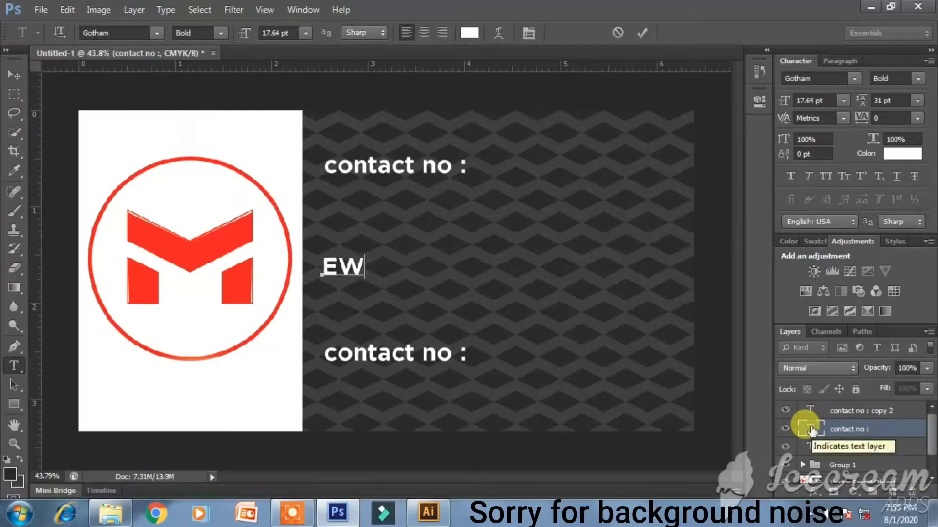
key(BackSpace)
text(-mail :)
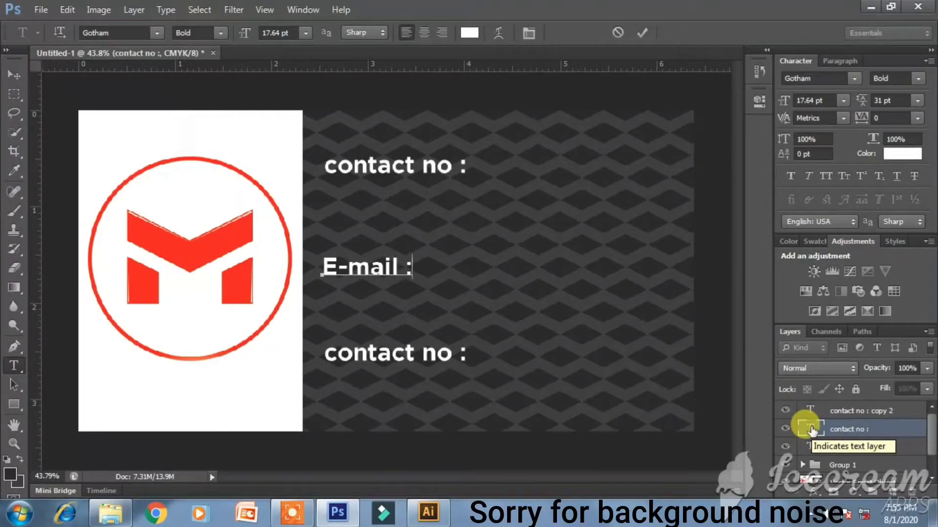
double_click(805, 448)
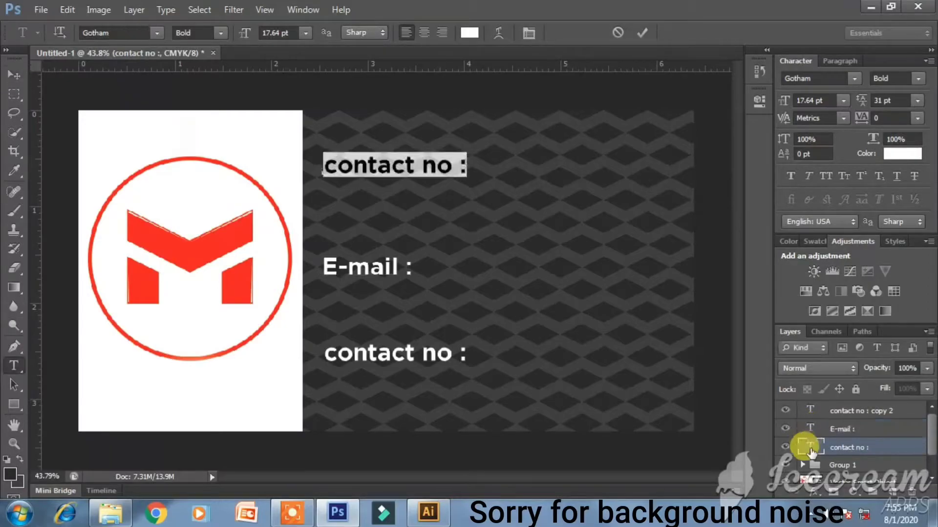
- Retype the bottom label as 'Location :' and duplicate it to its right
click(801, 412)
key(v)
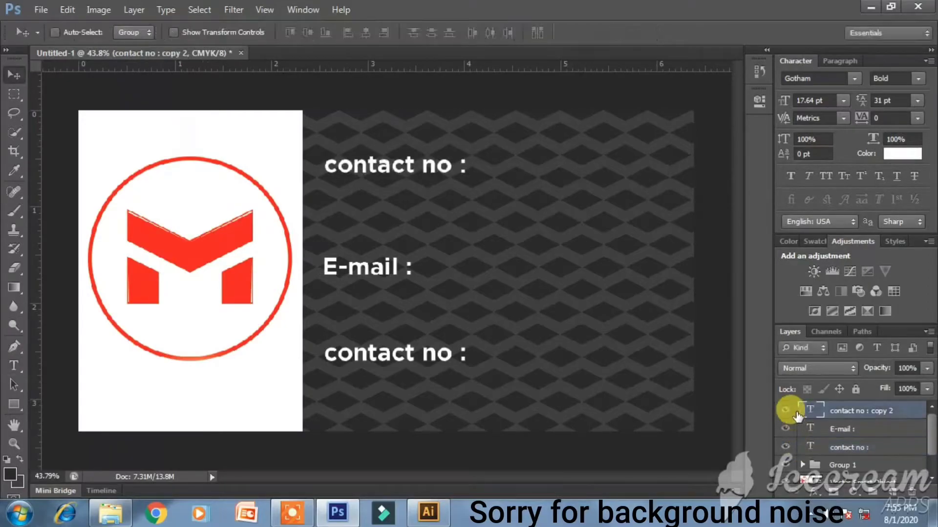
double_click(805, 413)
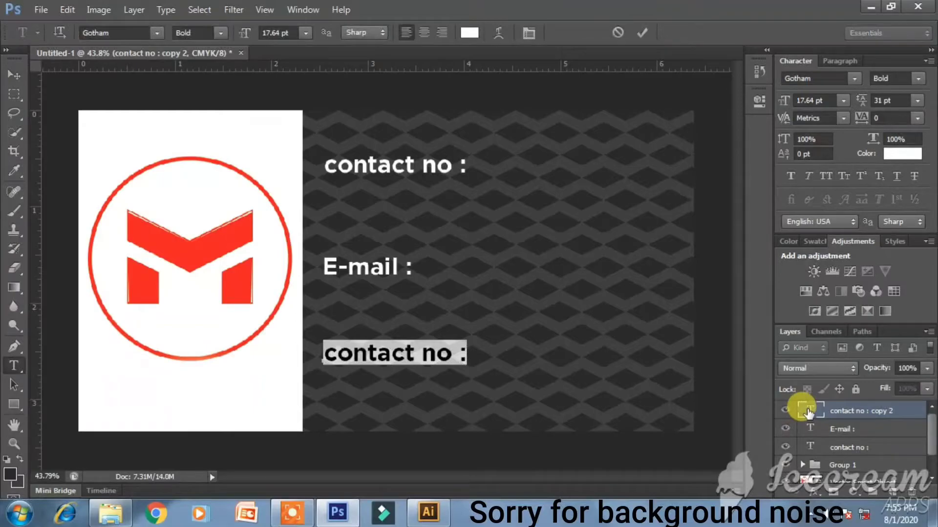
text(Loca)
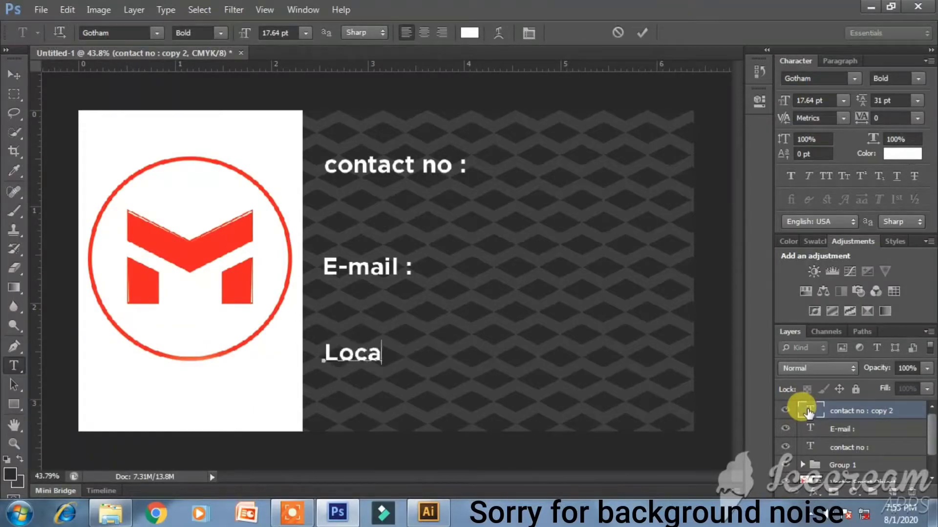
text(tion :)
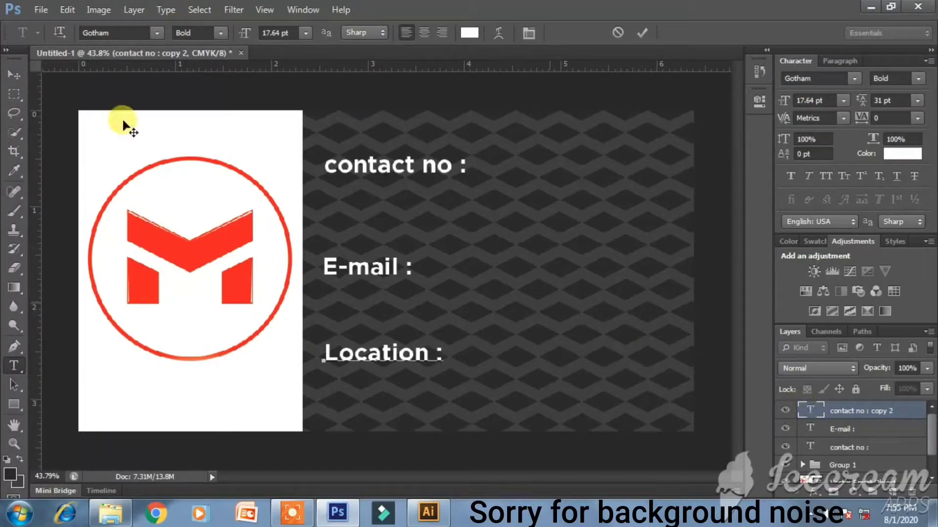
click(14, 75)
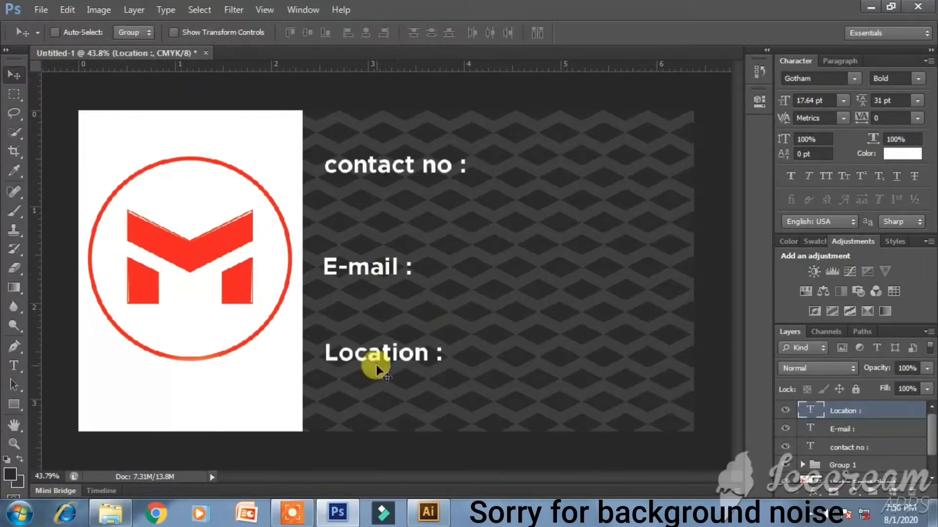
drag(411, 359, 543, 358)
- Retype the duplicated label as '201,Newyork,America'
double_click(811, 410)
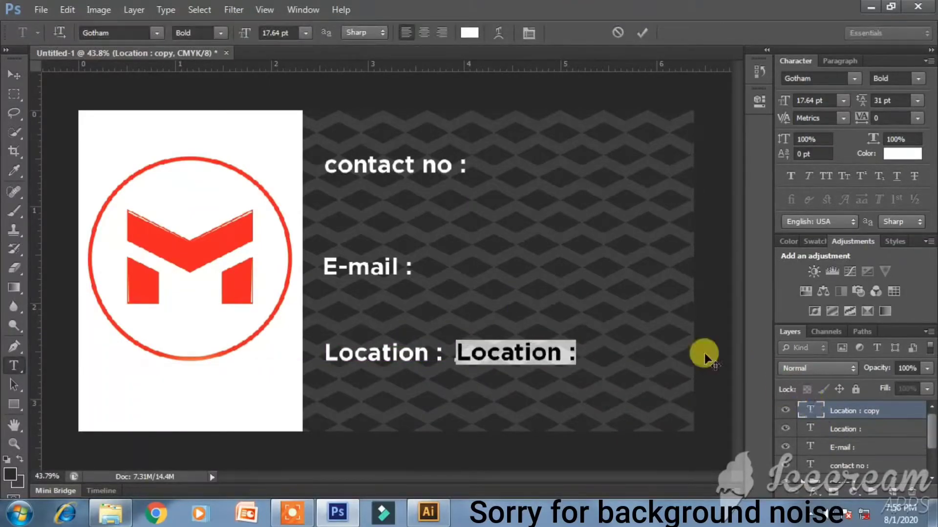
click(221, 33)
click(221, 64)
text(201,)
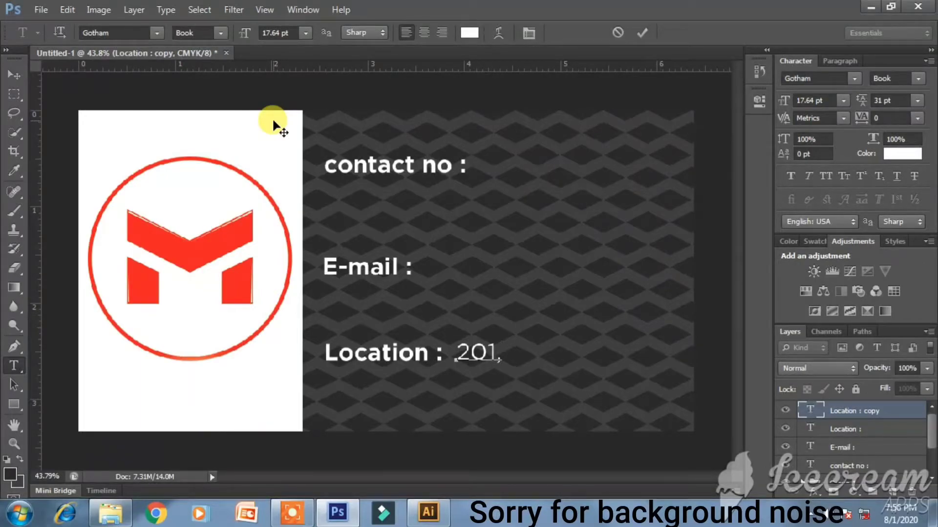
text(New)
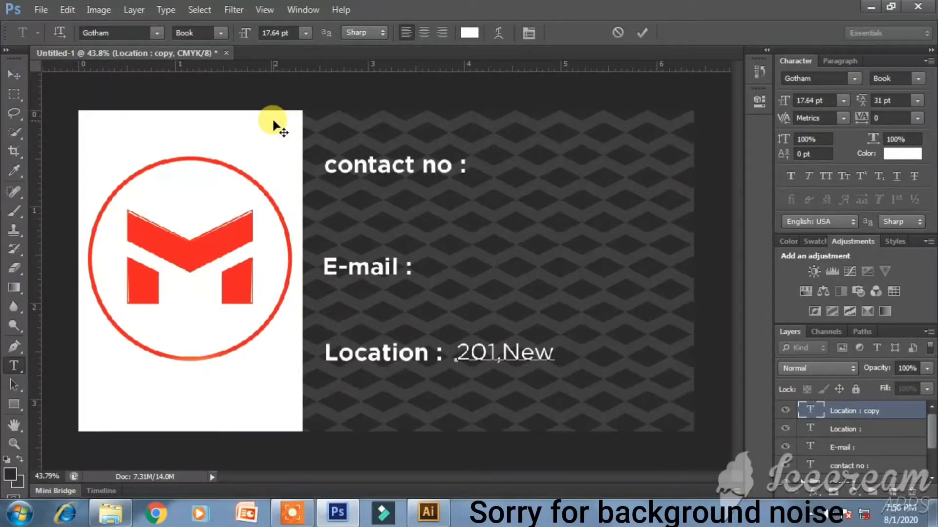
text(york,)
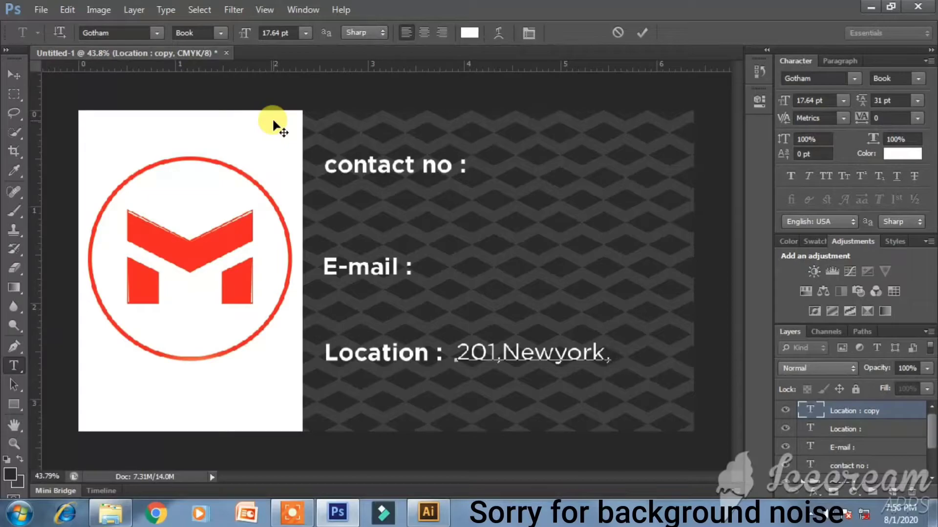
text(Americ)
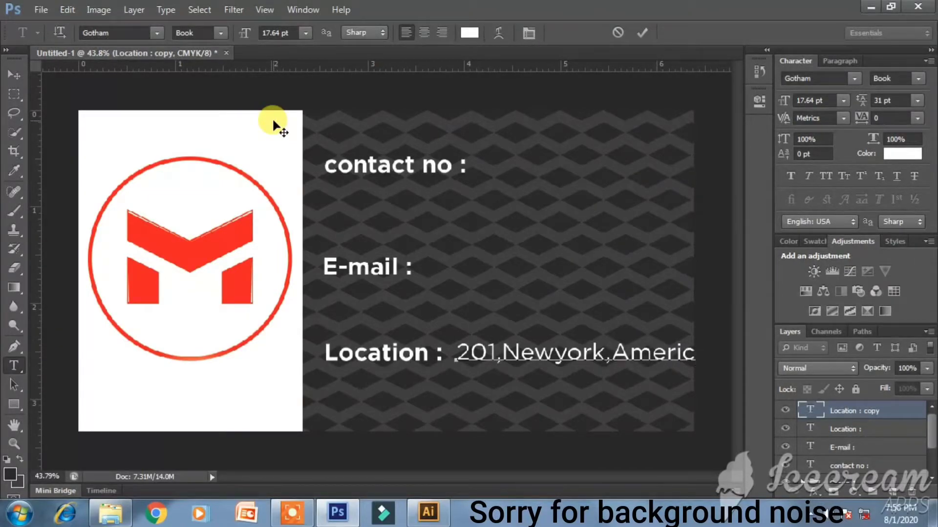
- Make the address Gotham Medium at 14.64 pt and copy it beside 'E-mail :'
key(ctrl+a)
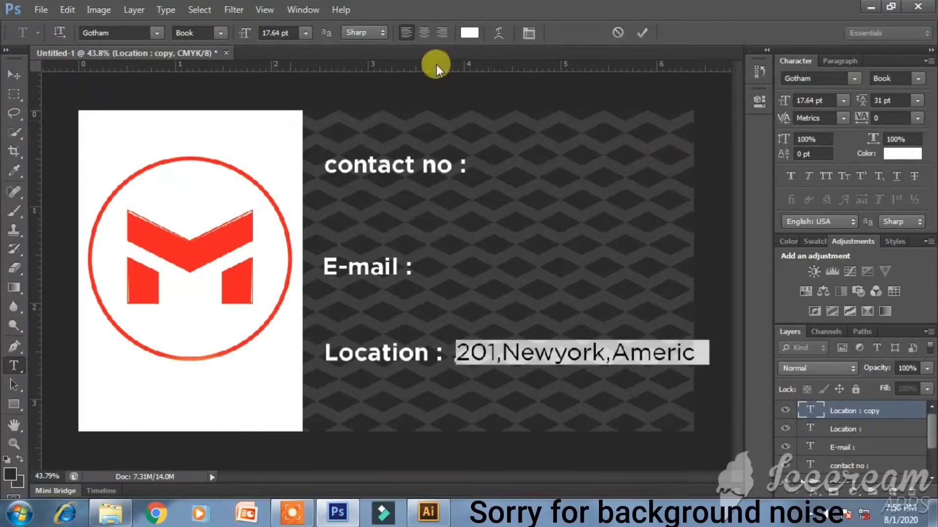
drag(787, 101, 783, 102)
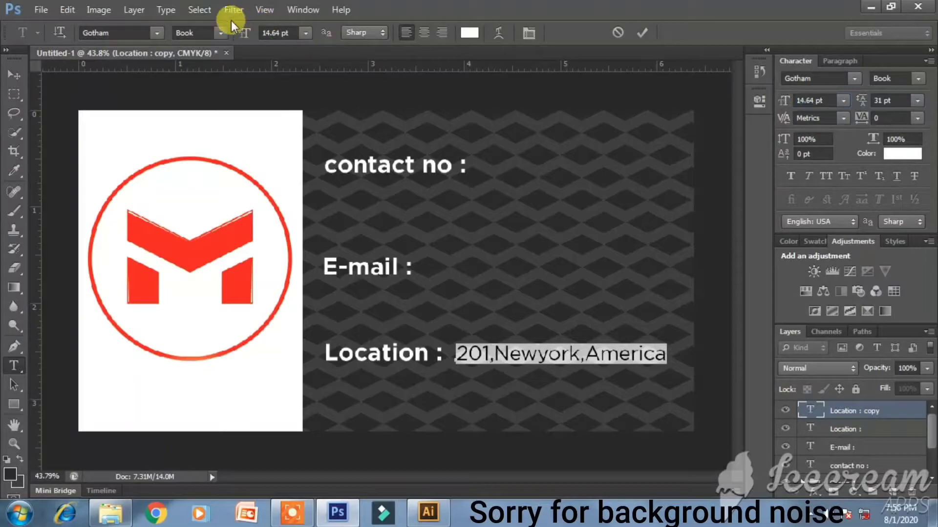
click(221, 32)
click(227, 94)
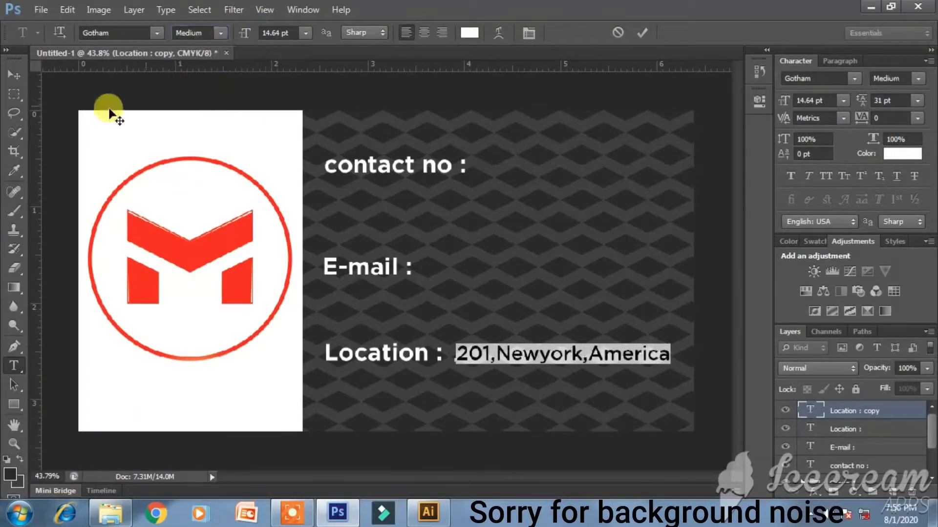
click(14, 74)
drag(597, 356, 561, 164)
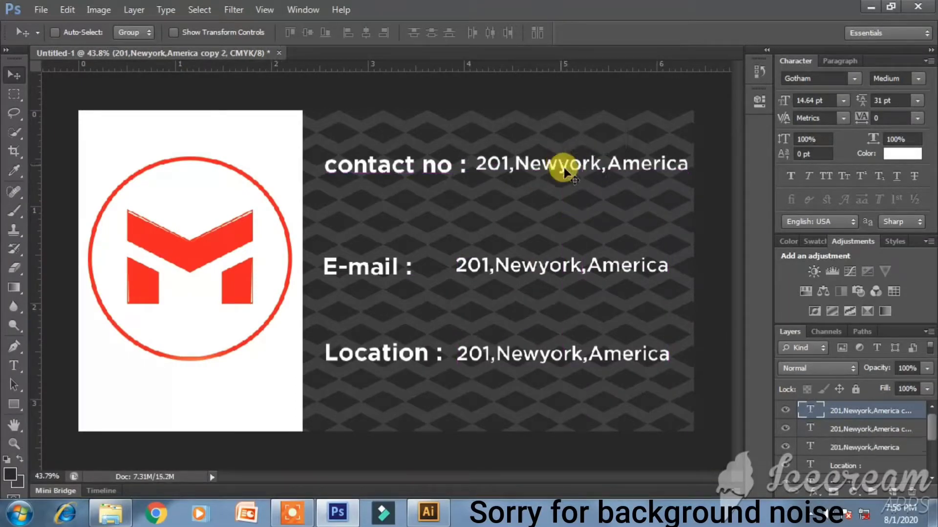
double_click(809, 411)
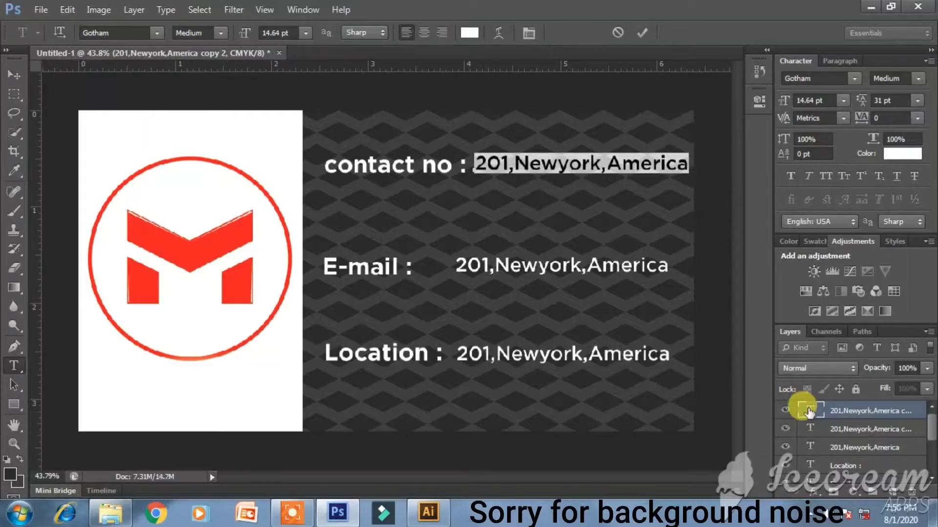
text(000)
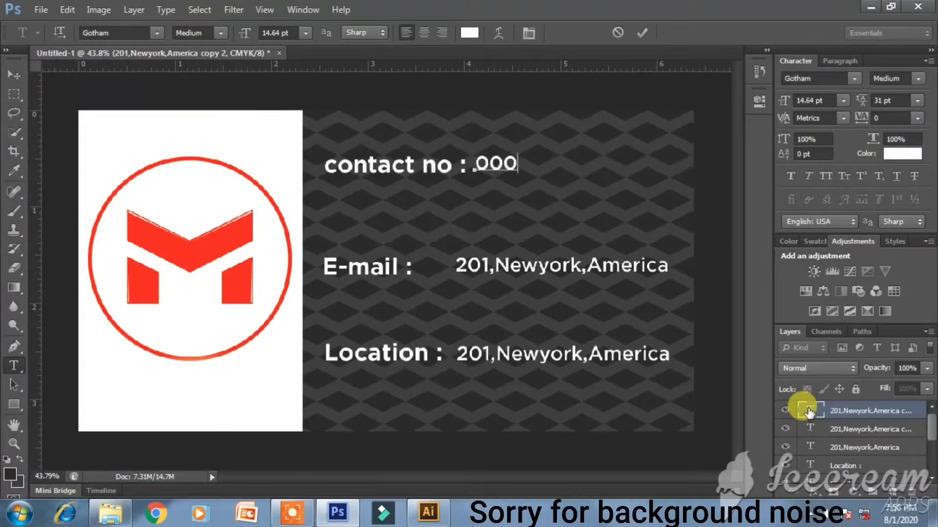
text(-000-0000)
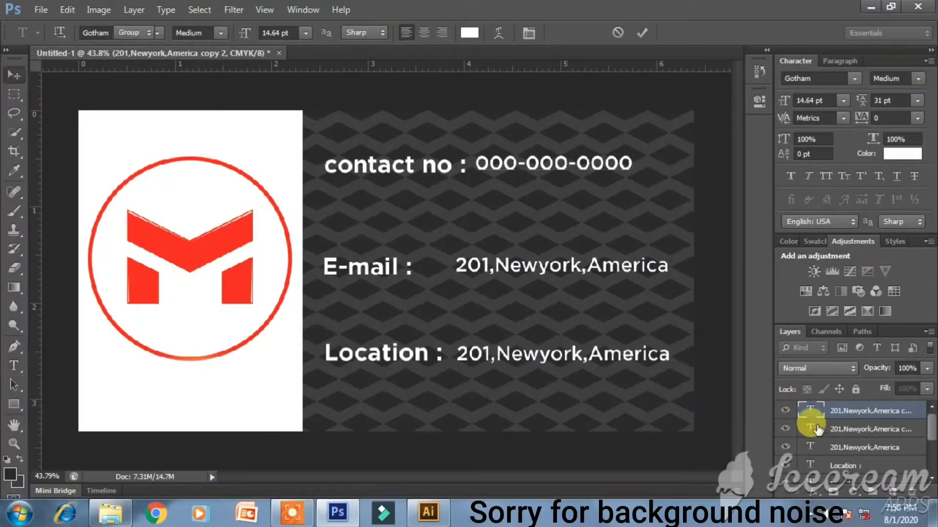
double_click(812, 429)
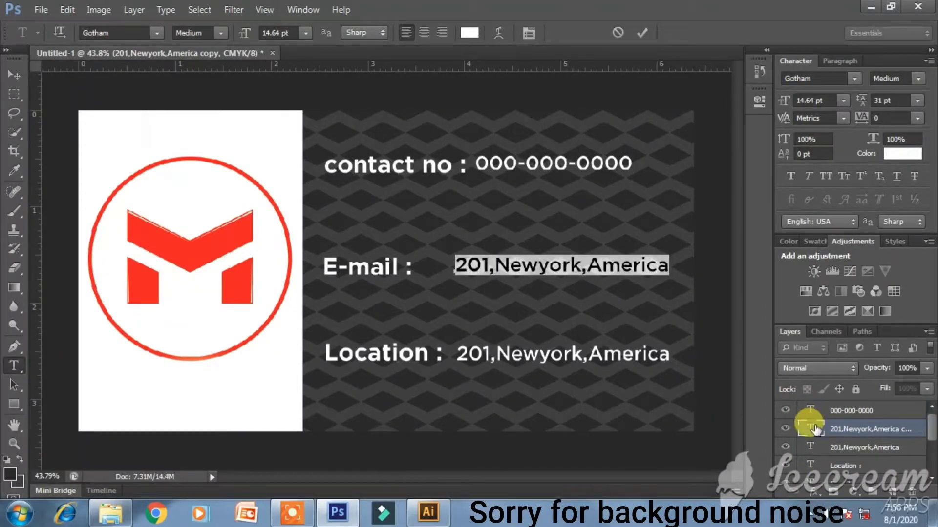
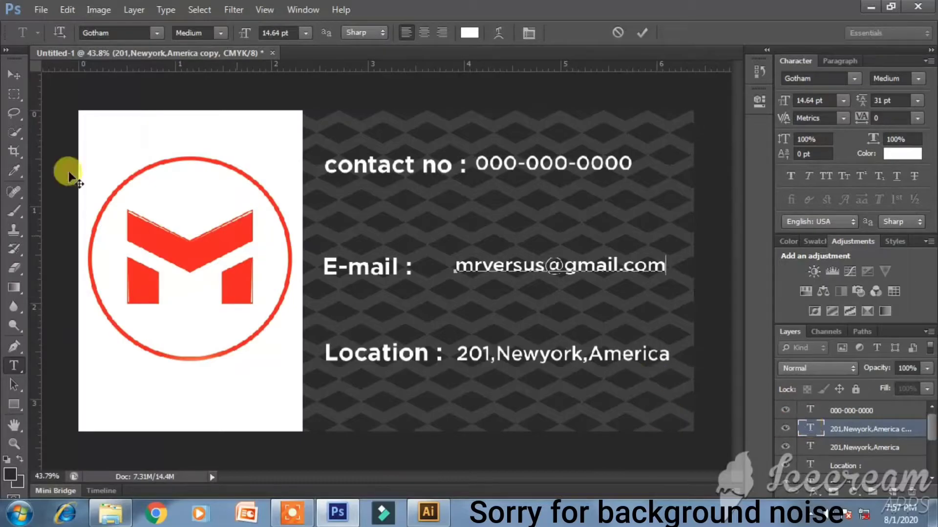
- Type a sample e-mail address beside 'E-mail :' and copy that text onto the white card
click(14, 76)
drag(541, 267, 168, 384)
click(799, 429)
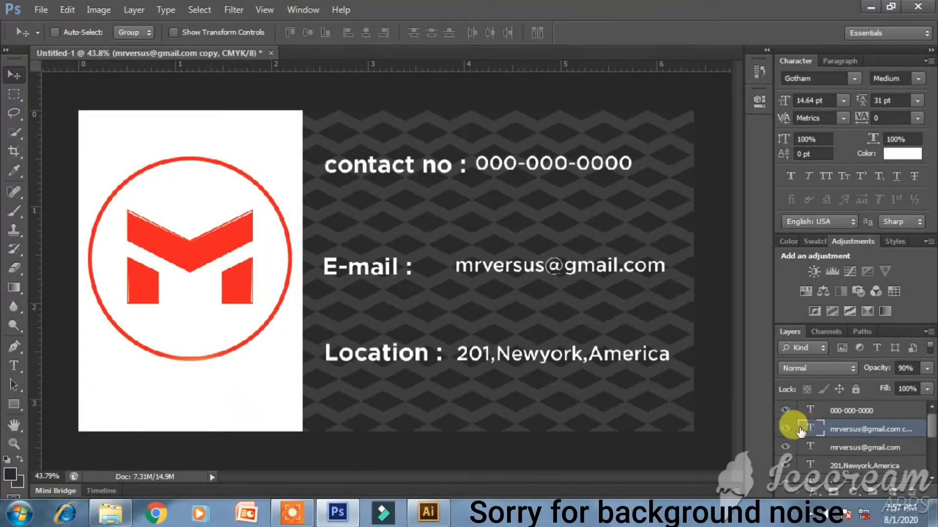
double_click(808, 429)
click(470, 33)
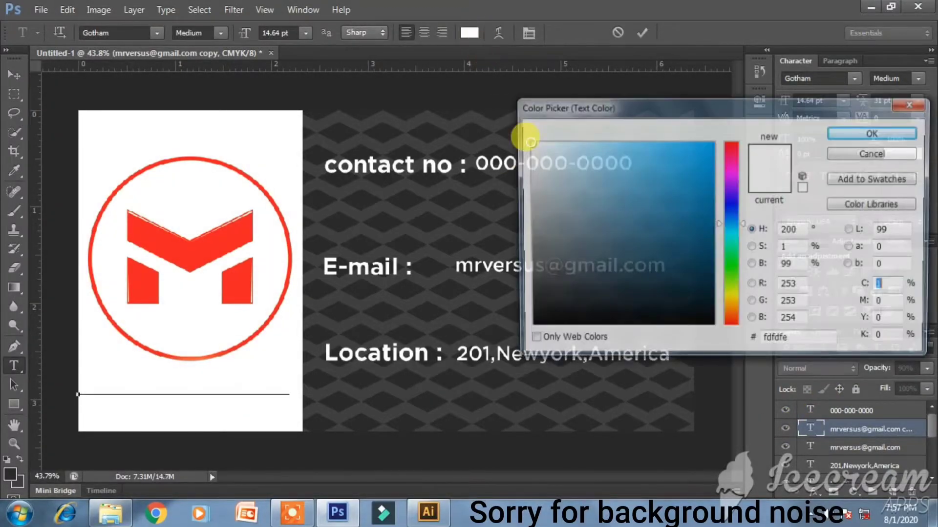
drag(539, 307, 527, 326)
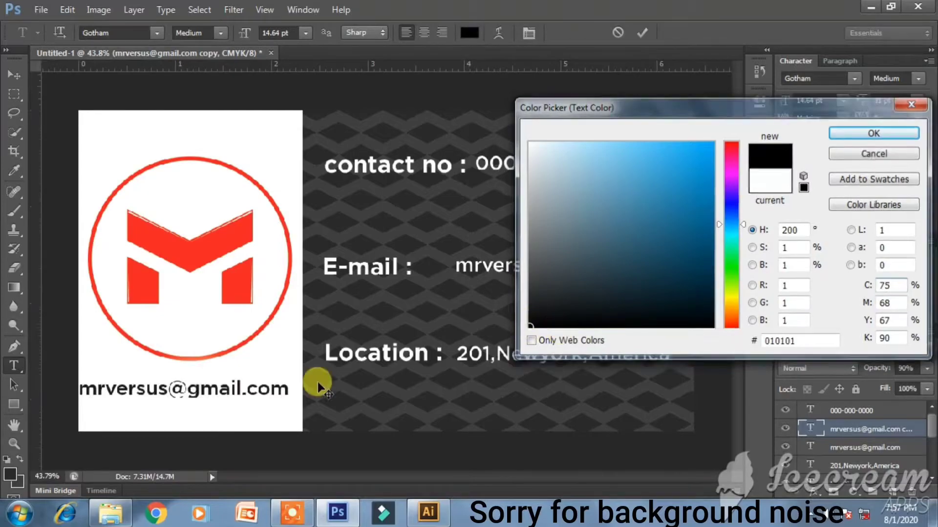
key(Return)
text(ww)
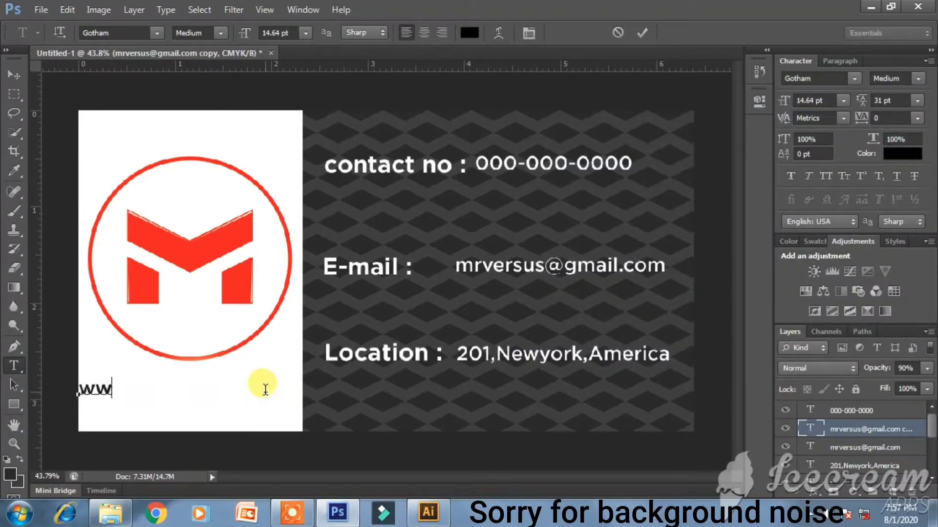
text(w.mr)
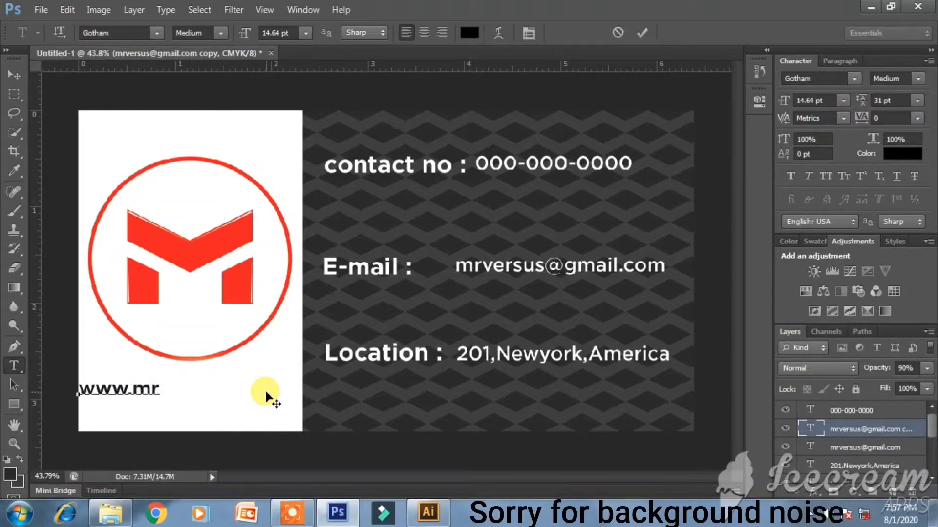
text(versus)
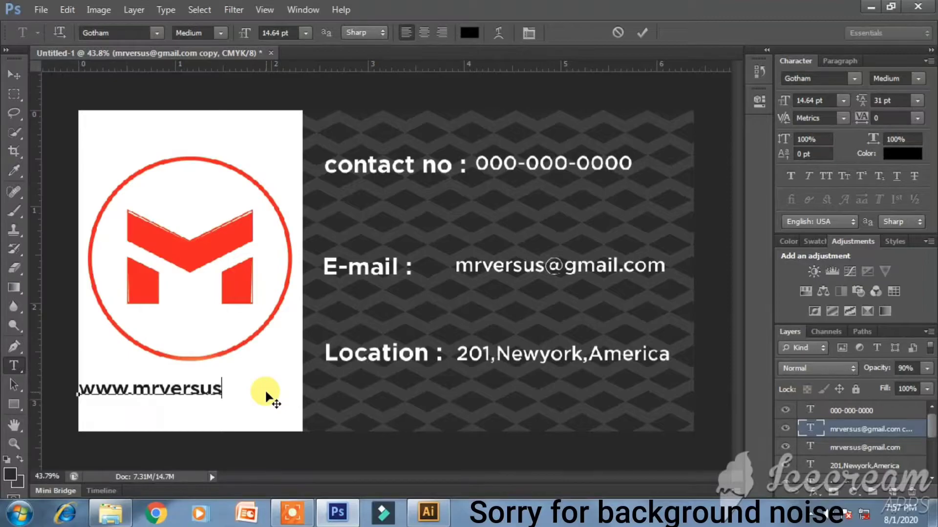
text(.com)
key(ctrl+a)
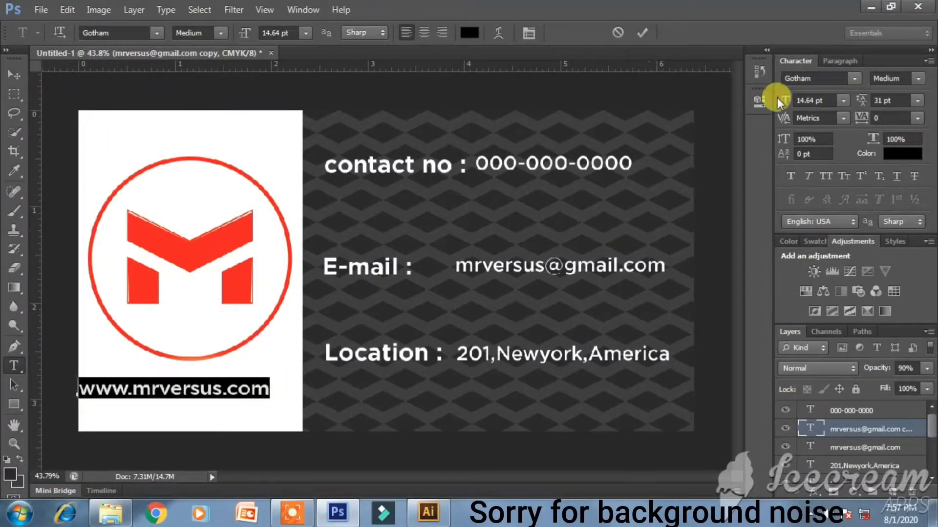
drag(778, 97, 774, 98)
click(14, 74)
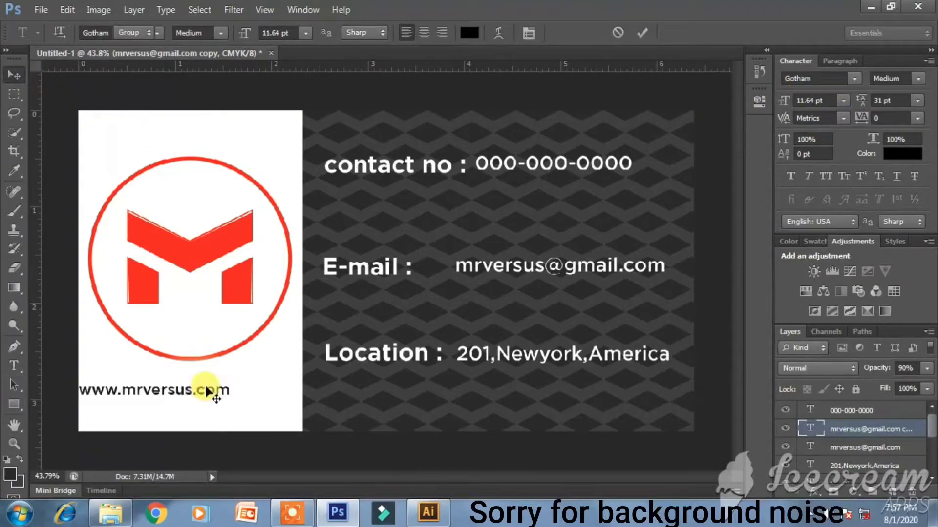
drag(171, 396, 199, 388)
key(Right)
key(Right)
key(Right)
key(Right)
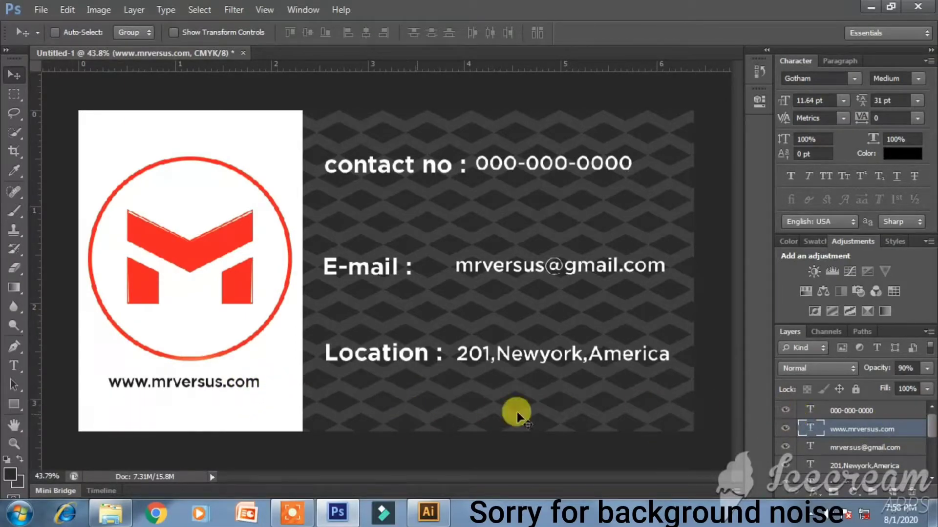
double_click(808, 429)
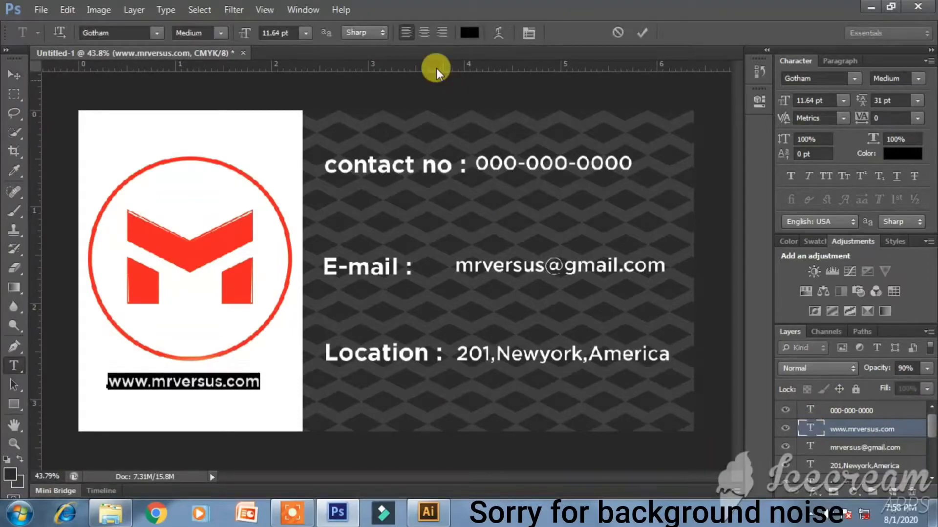
click(473, 33)
click(215, 231)
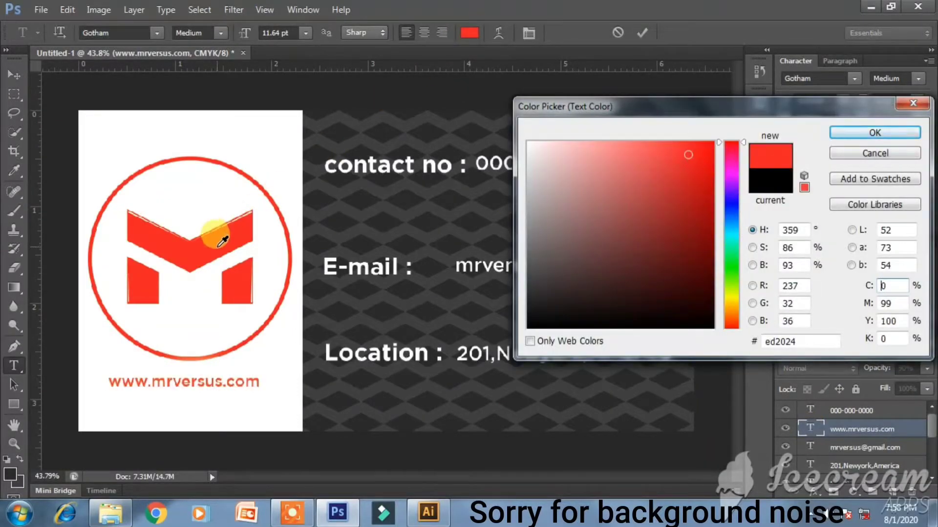
key(Return)
click(14, 75)
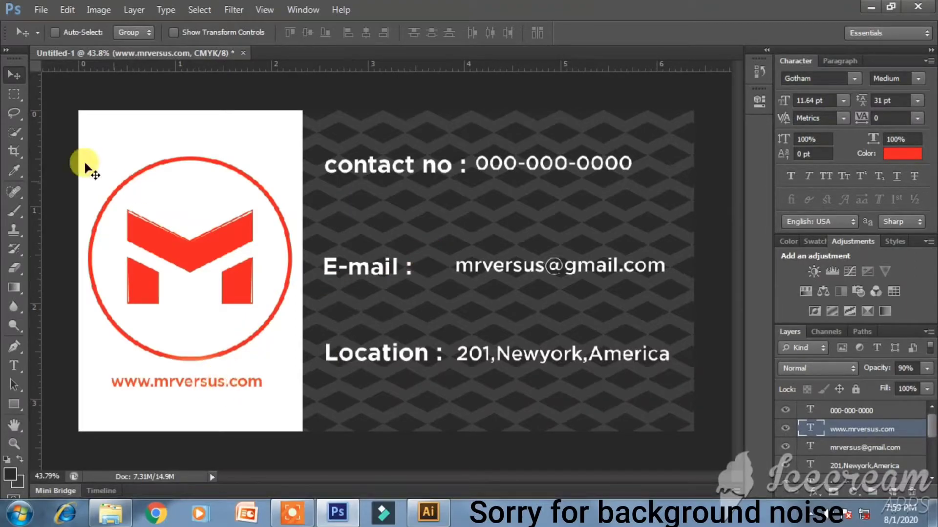
- Check Layer 0's layer style, then set the background colour to near-white
click(862, 413)
scroll(860, 420, down, 3)
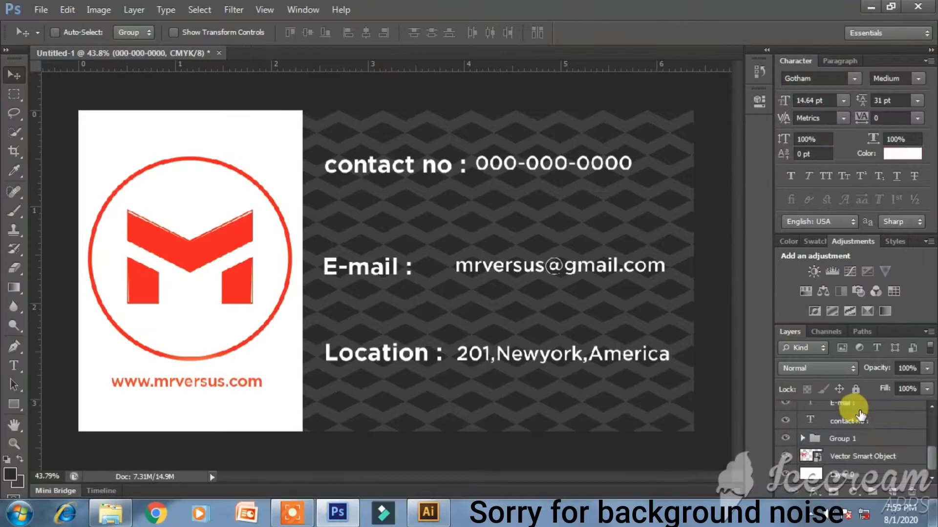
shift+click(852, 476)
click(852, 475)
double_click(806, 473)
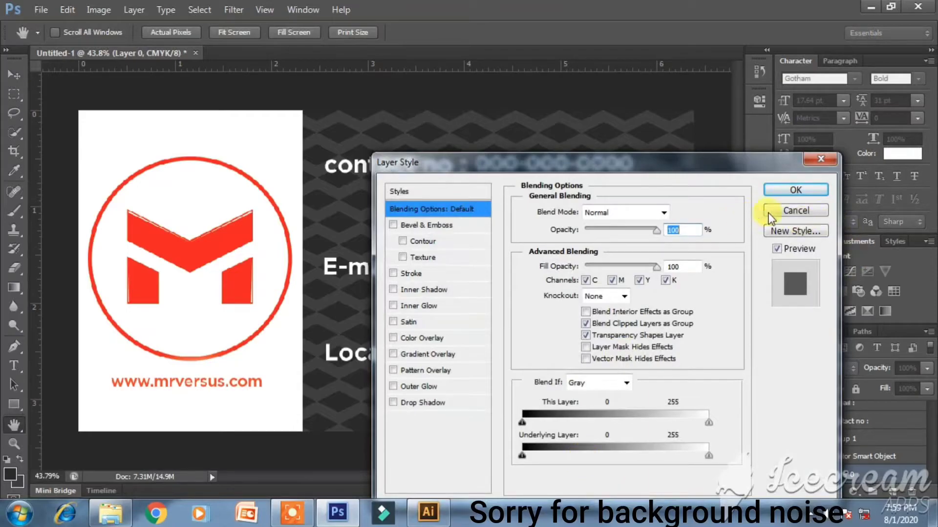
click(799, 210)
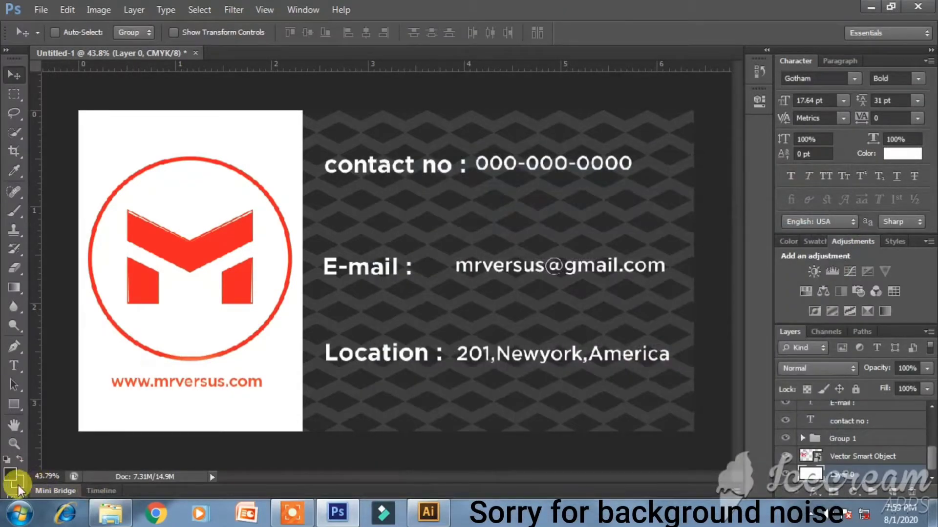
click(18, 485)
drag(539, 167, 519, 150)
key(Return)
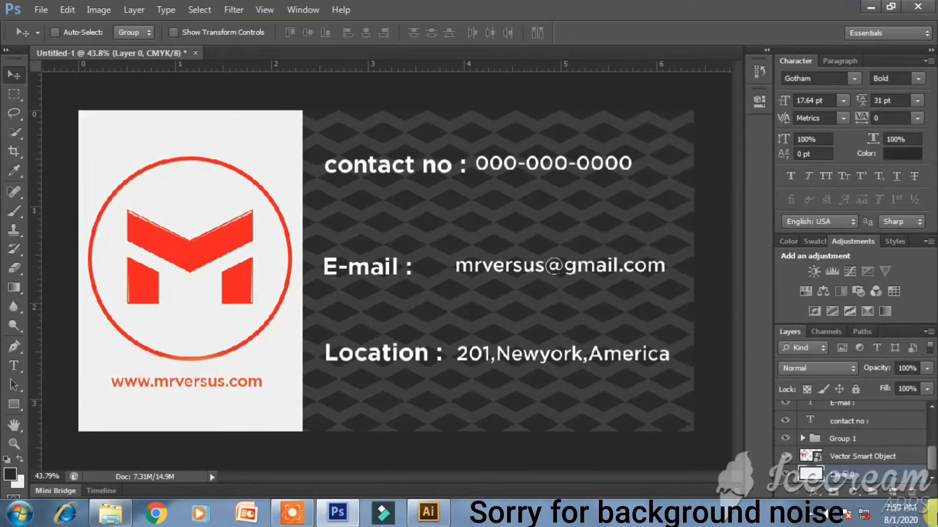
- Group all card layers as Group 2, duplicate it and merge the copy into one layer
scroll(909, 457, up, 5)
shift+click(869, 409)
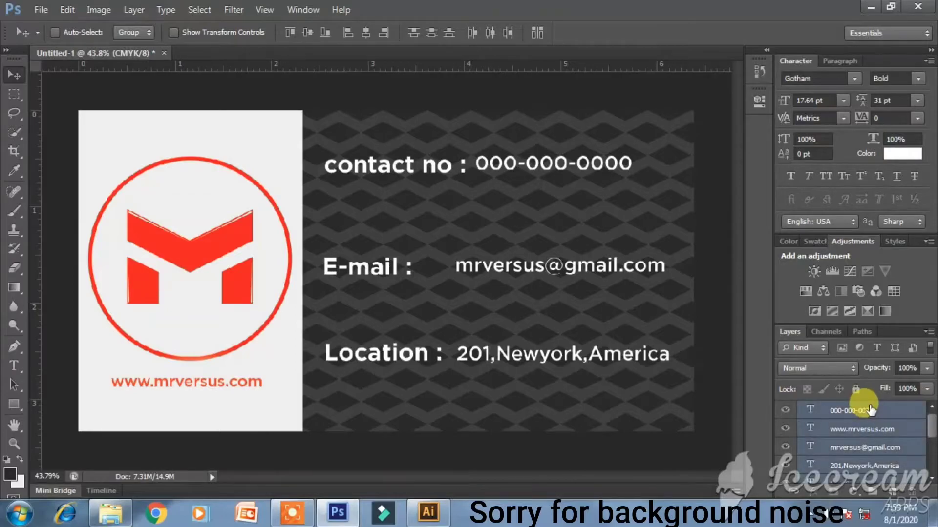
key(ctrl+g)
key(ctrl+j)
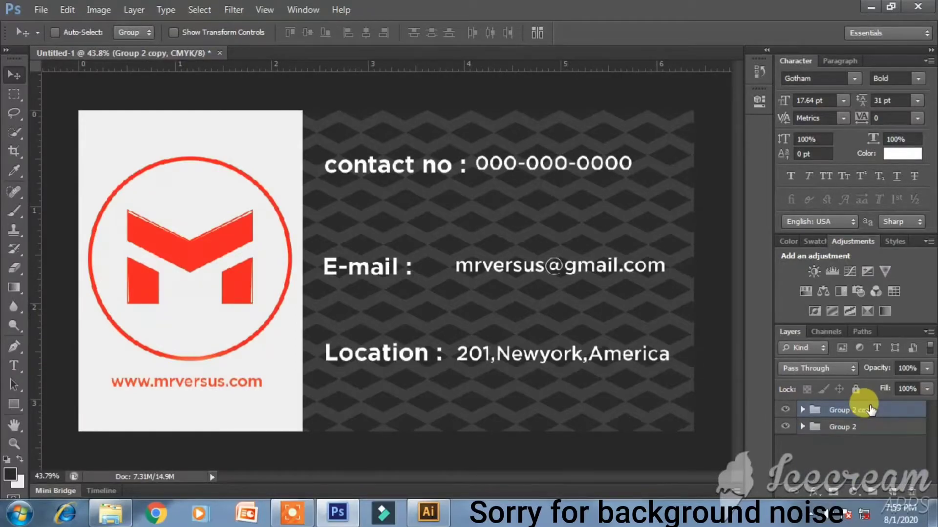
right_click(870, 409)
click(846, 256)
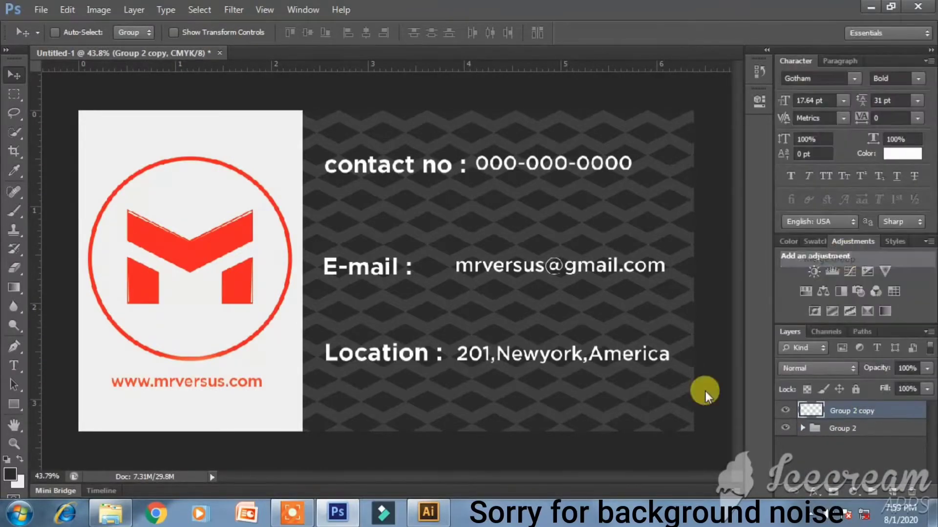
click(833, 446)
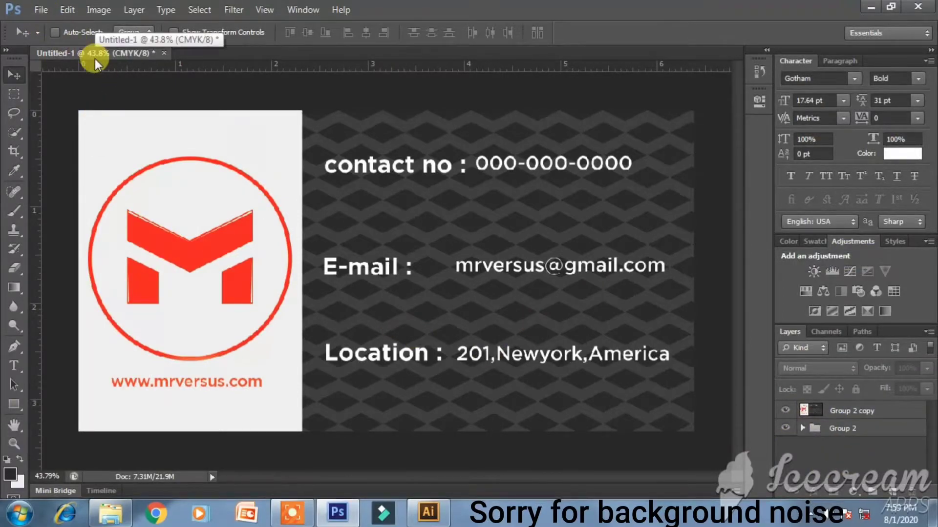
- Create a new 2000 by 1000 document and fit it to the window
key(ctrl+n)
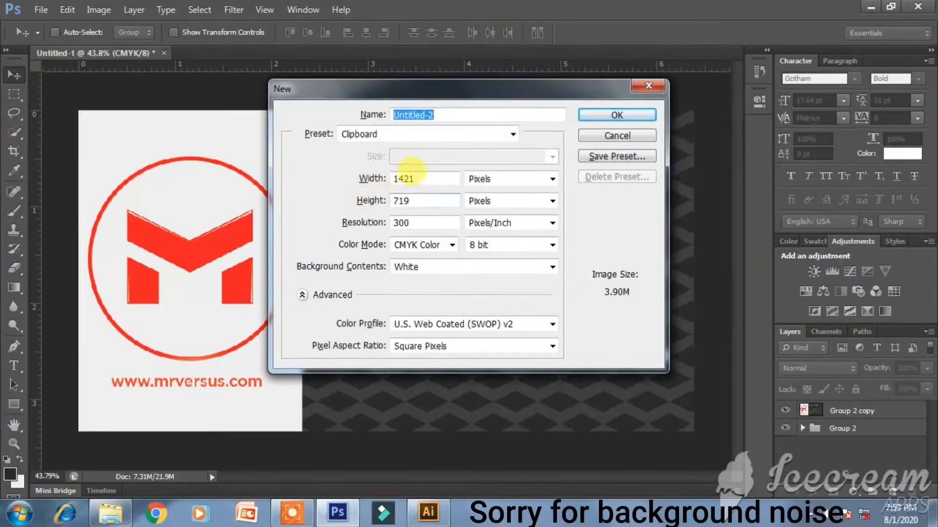
double_click(410, 176)
text(1)
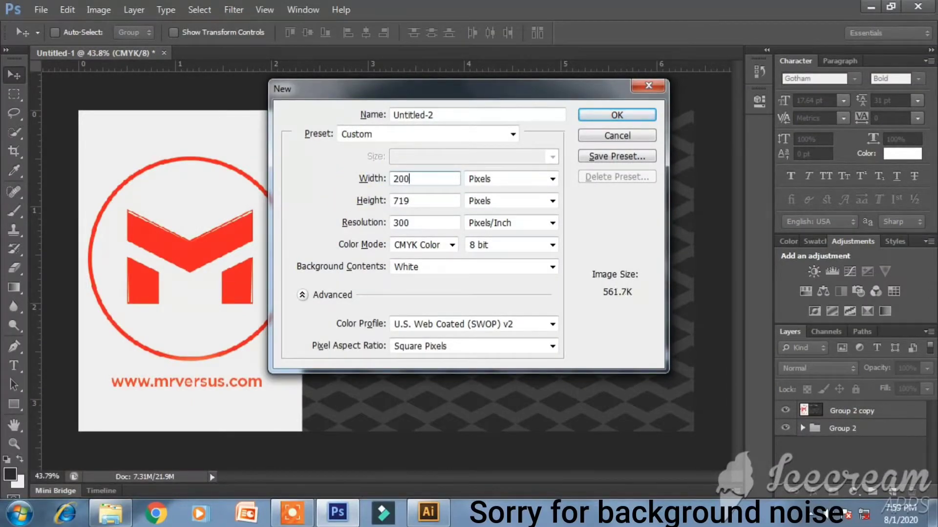
key(Tab)
key(Tab)
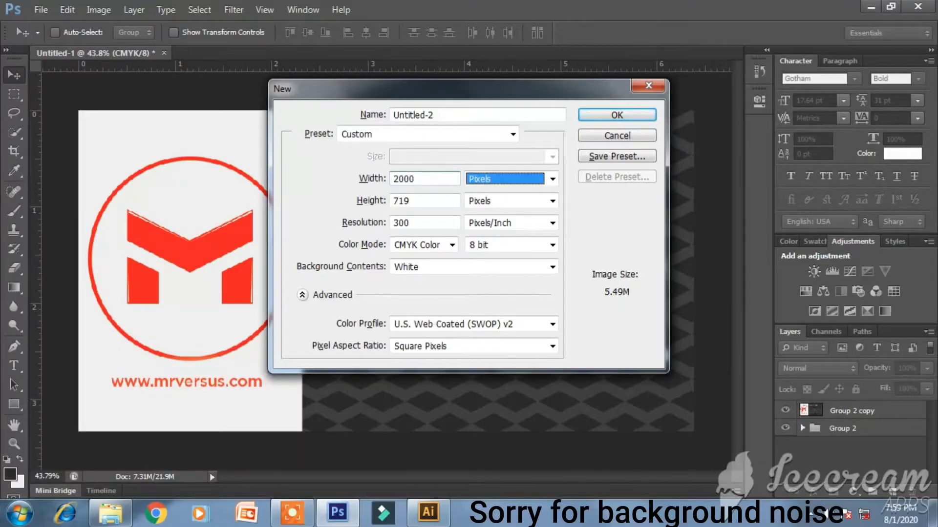
key(Return)
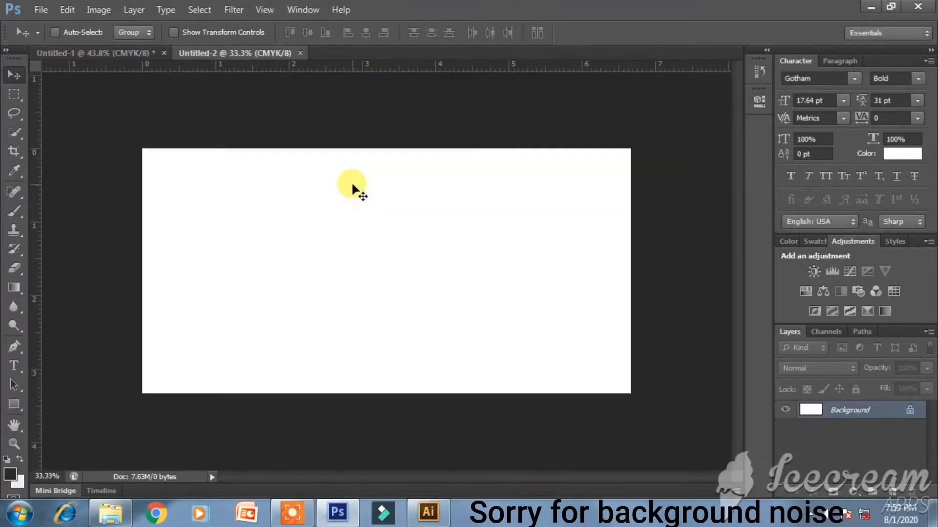
key(ctrl+0)
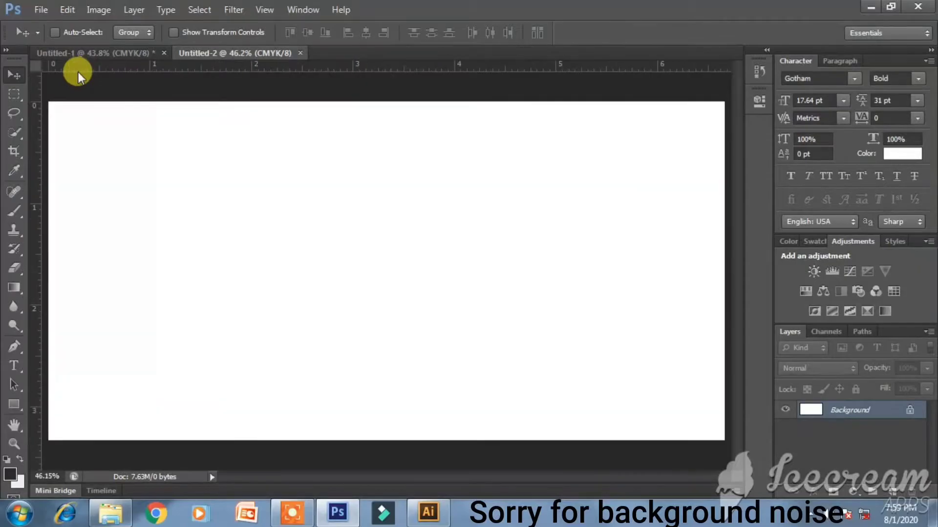
- Check the business card document's image size, then return to Untitled-2
click(105, 53)
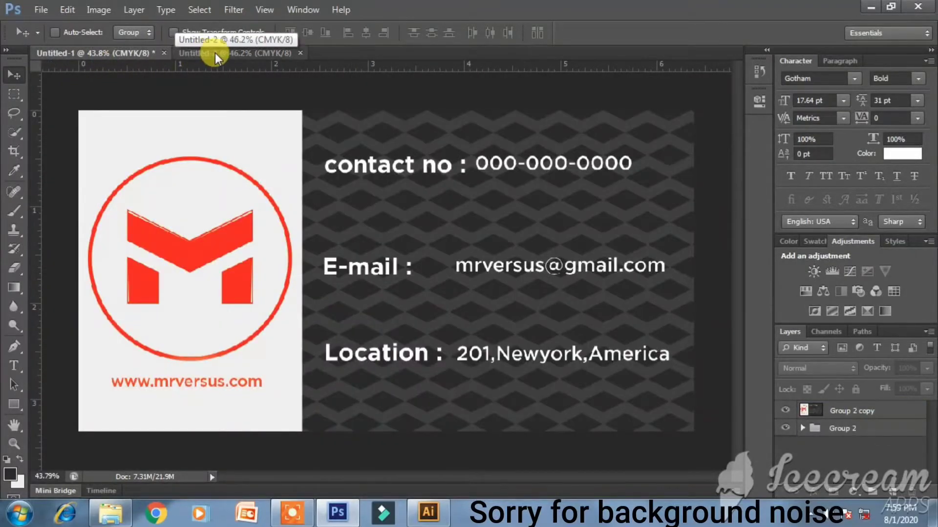
click(103, 9)
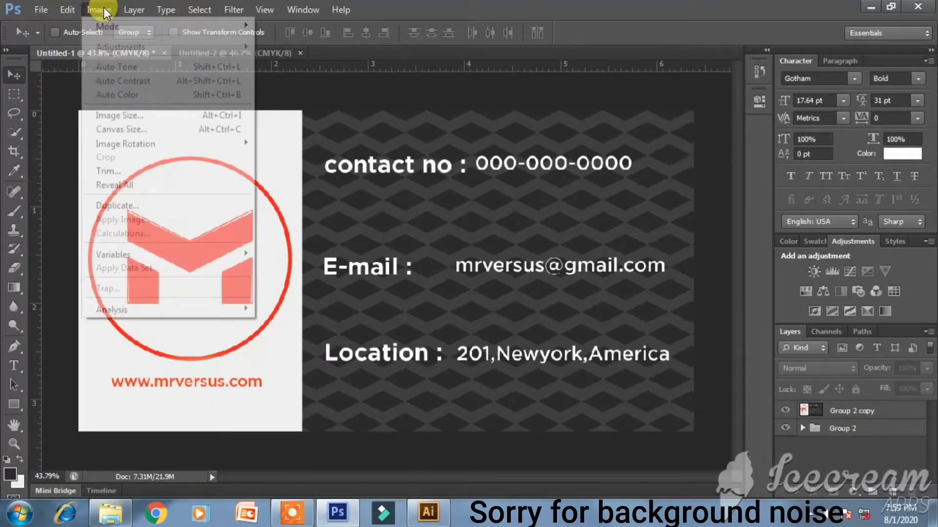
click(130, 114)
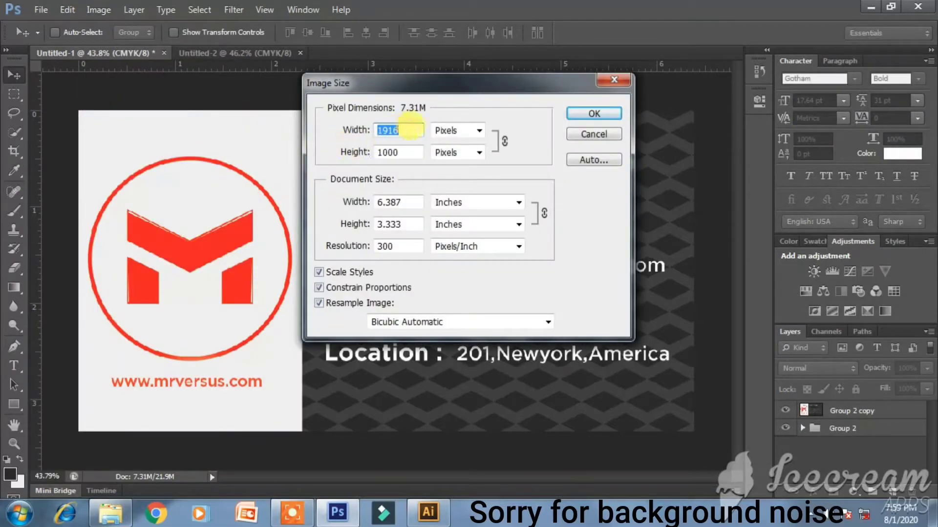
click(594, 114)
click(231, 52)
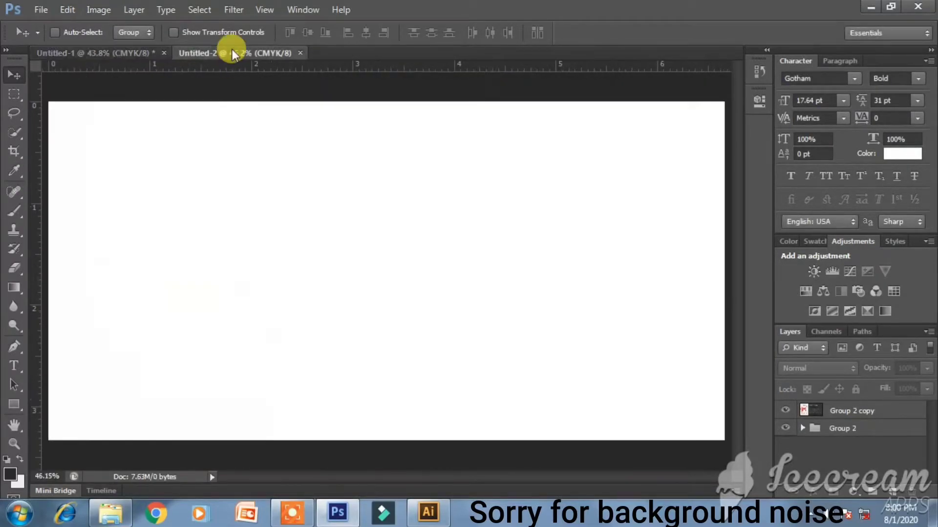
- Enter a 1916 × 1000 crop ratio on Untitled-2 and commit the crop
click(14, 149)
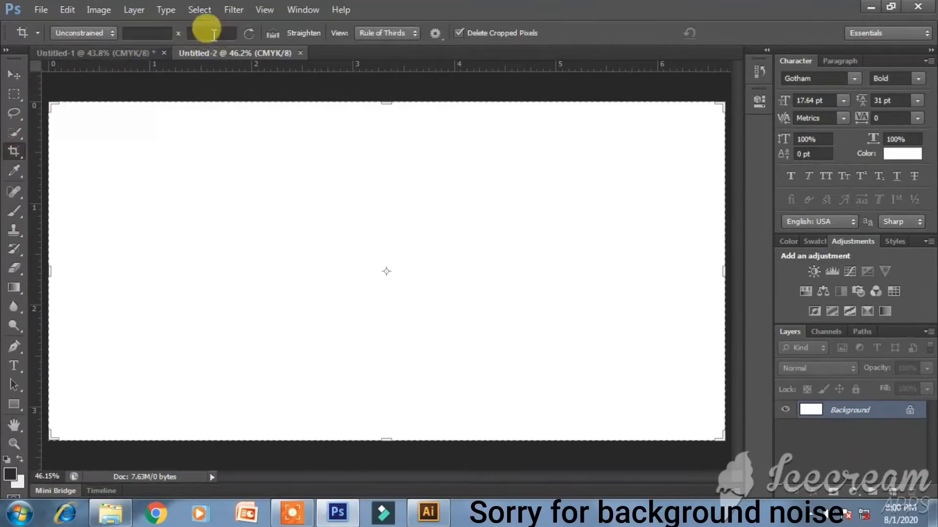
click(135, 31)
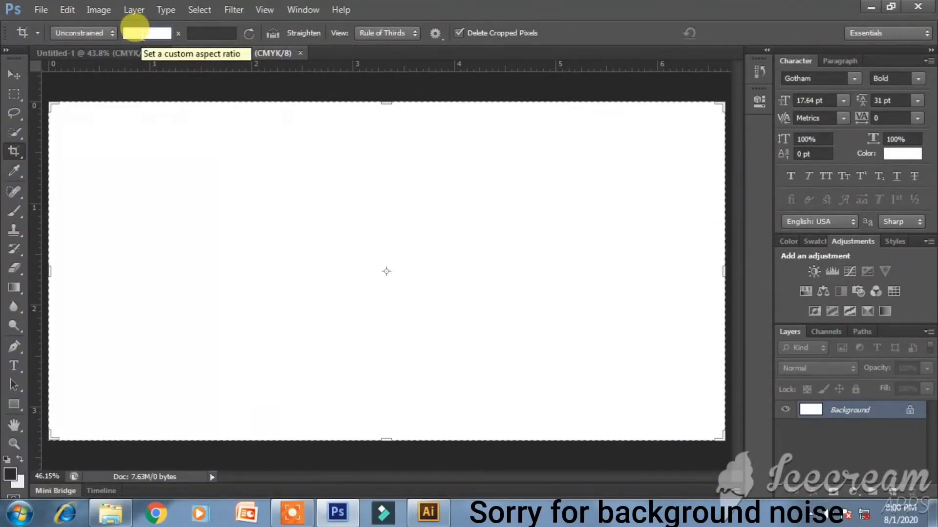
text(1916)
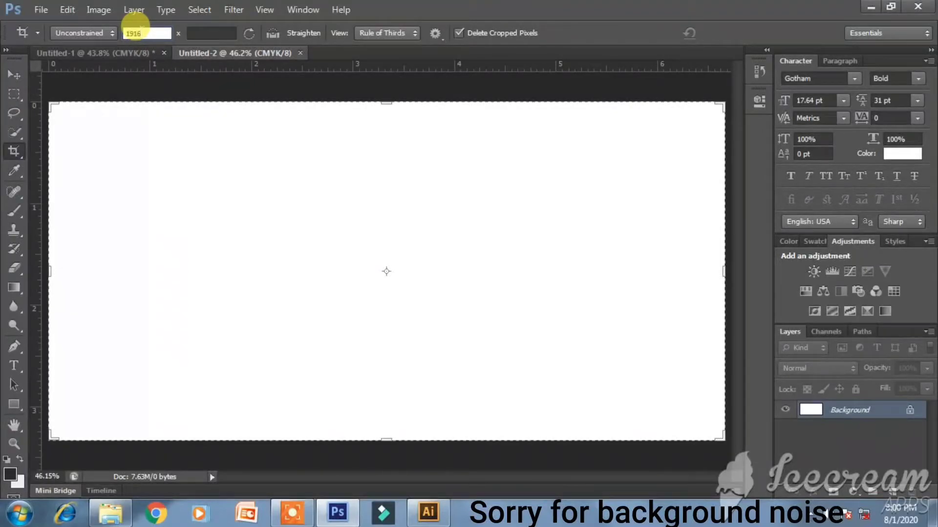
key(Tab)
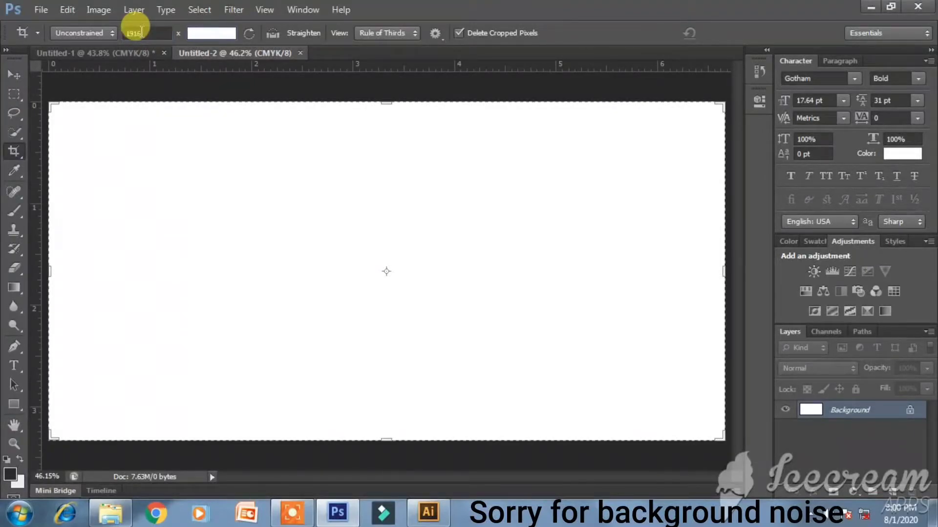
text(1010)
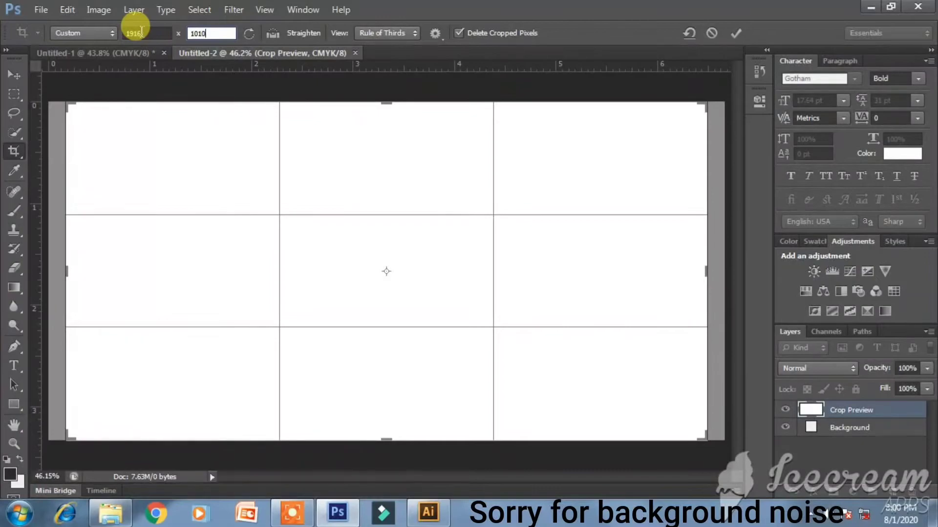
key(BackSpace)
key(BackSpace)
text(00)
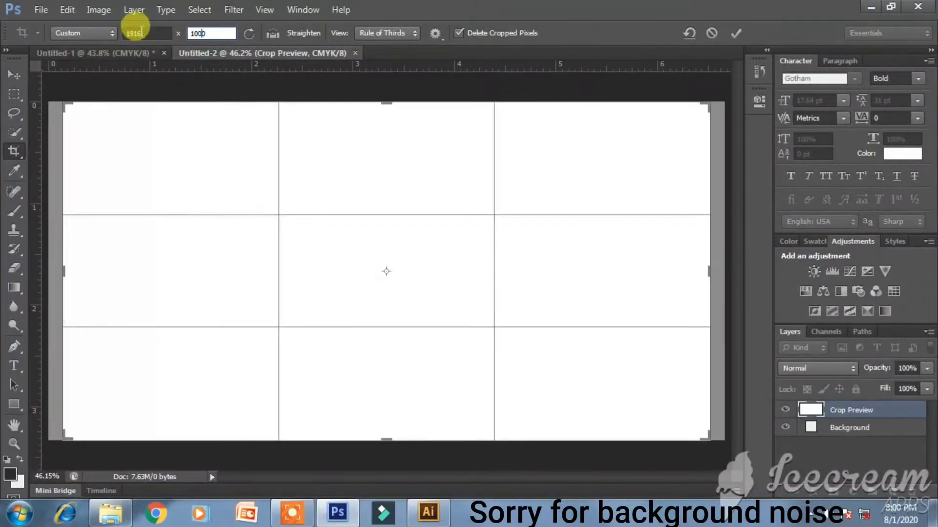
click(14, 75)
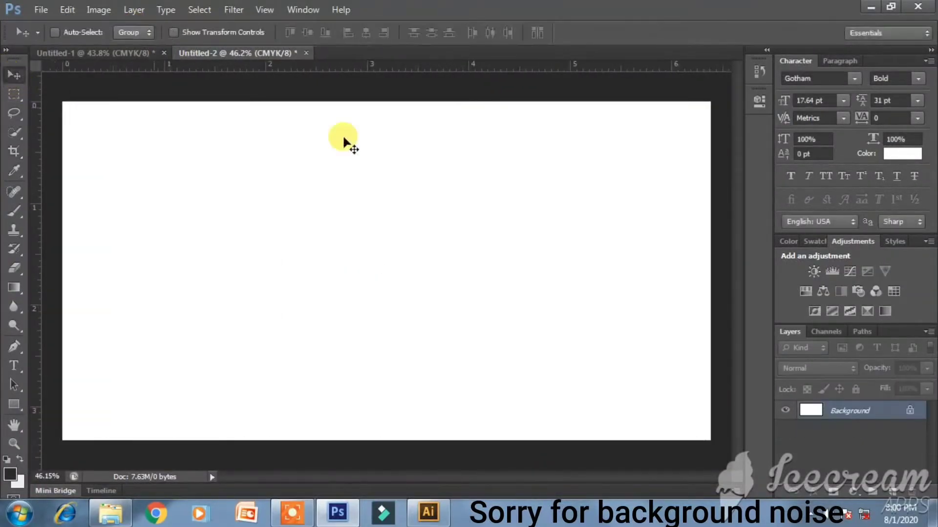
- Convert Background into Layer 0 and fill it with the near-black colour
double_click(874, 410)
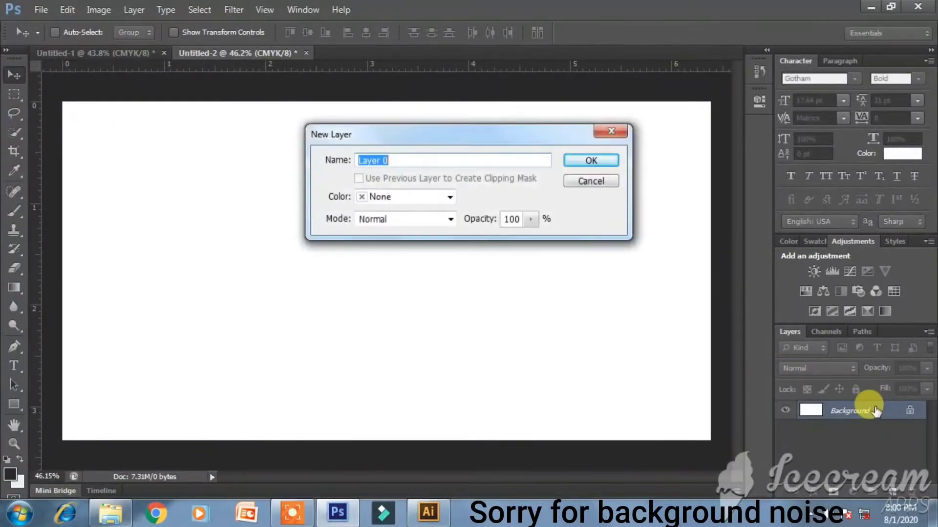
key(Return)
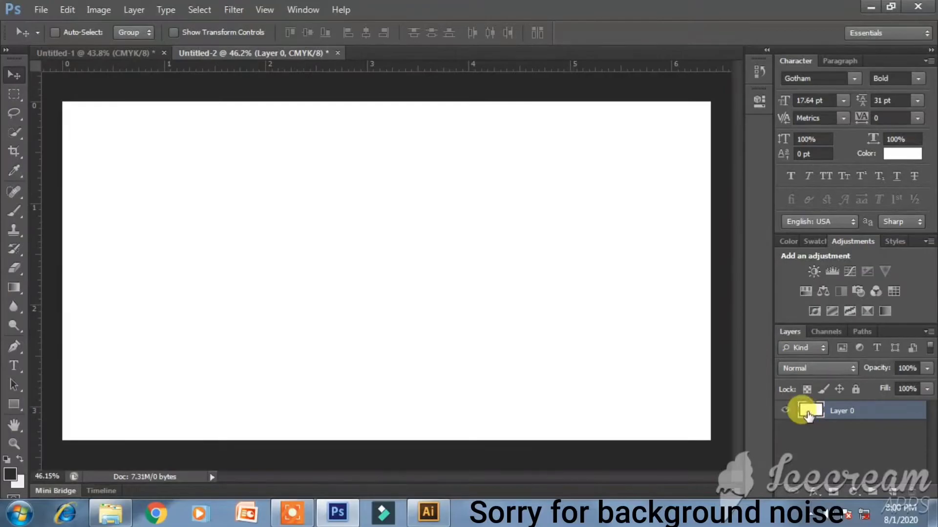
key(x)
key(ctrl+BackSpace)
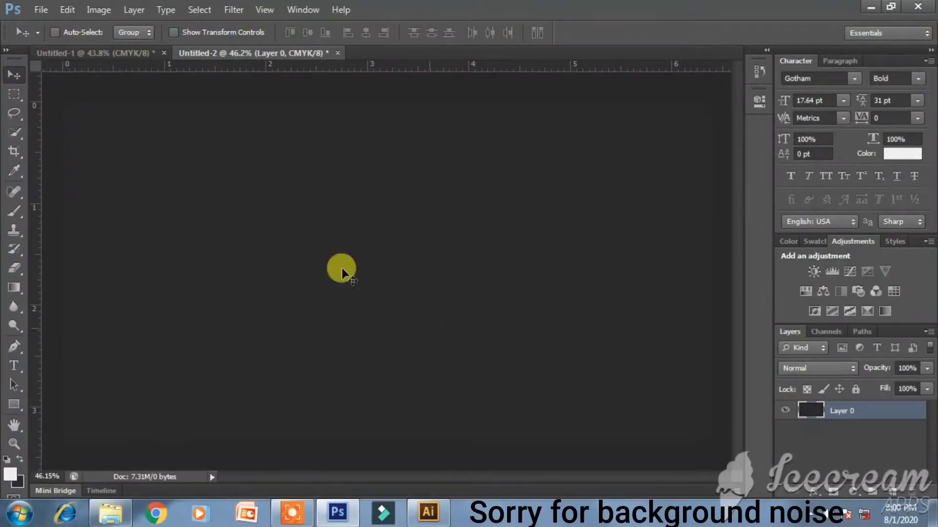
- In the business card document, expand Group 2 and Group 1 and select Group 1
click(145, 55)
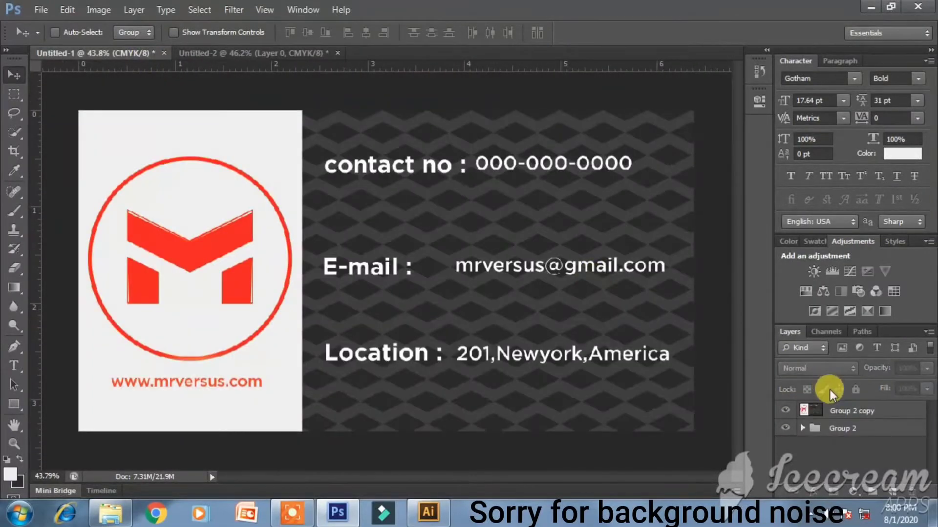
click(800, 428)
scroll(831, 439, down, 4)
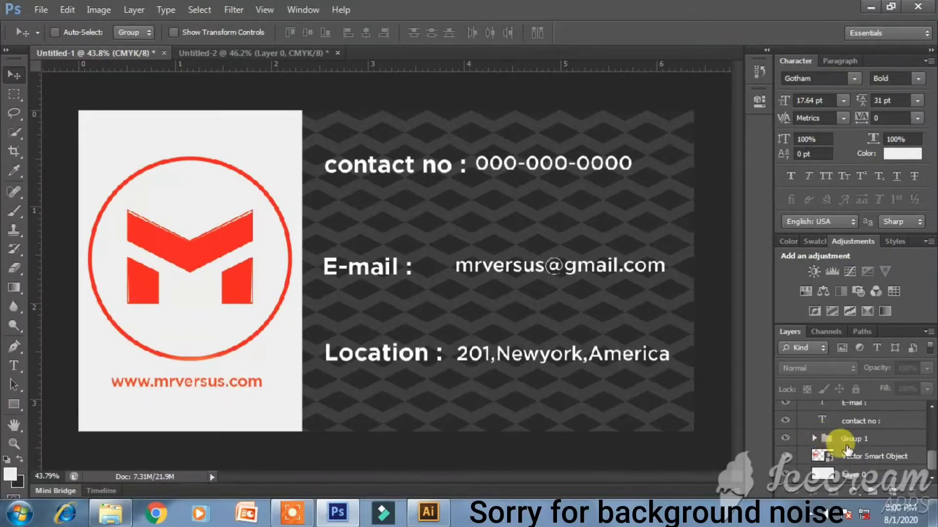
click(813, 438)
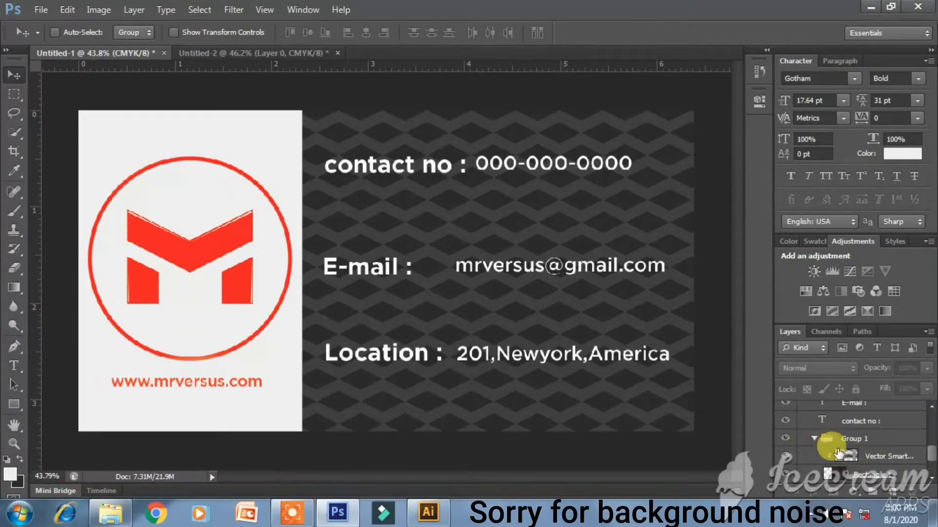
click(875, 458)
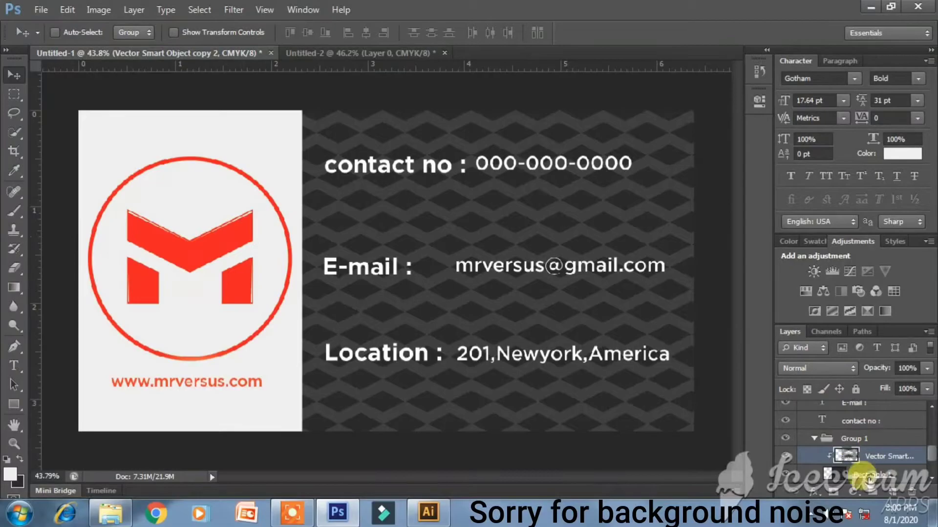
click(821, 441)
- Paste the zigzag pattern as pixels into the dark document and place it at the top-left corner
click(291, 53)
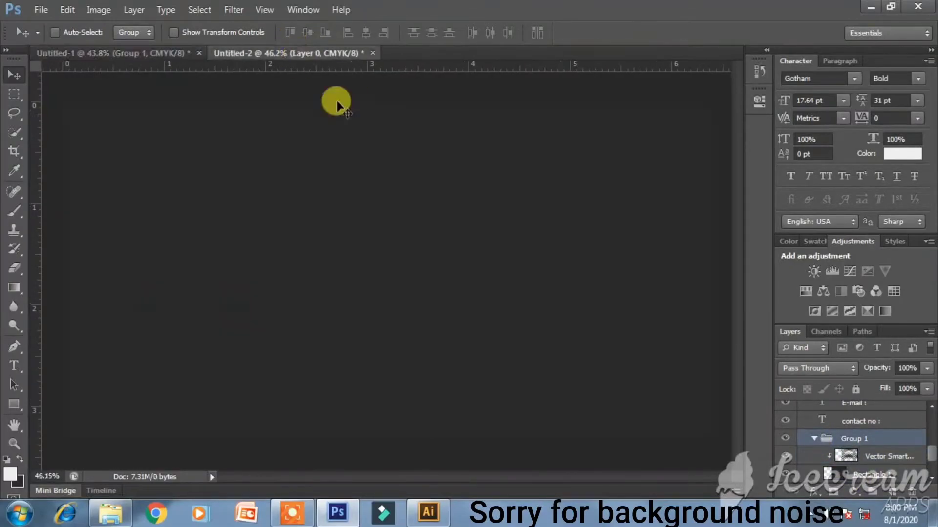
key(ctrl+v)
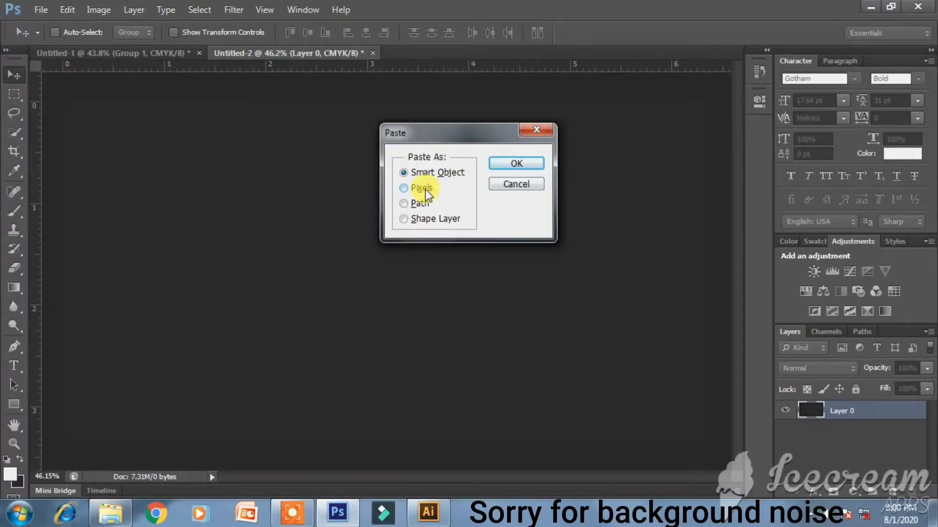
click(516, 163)
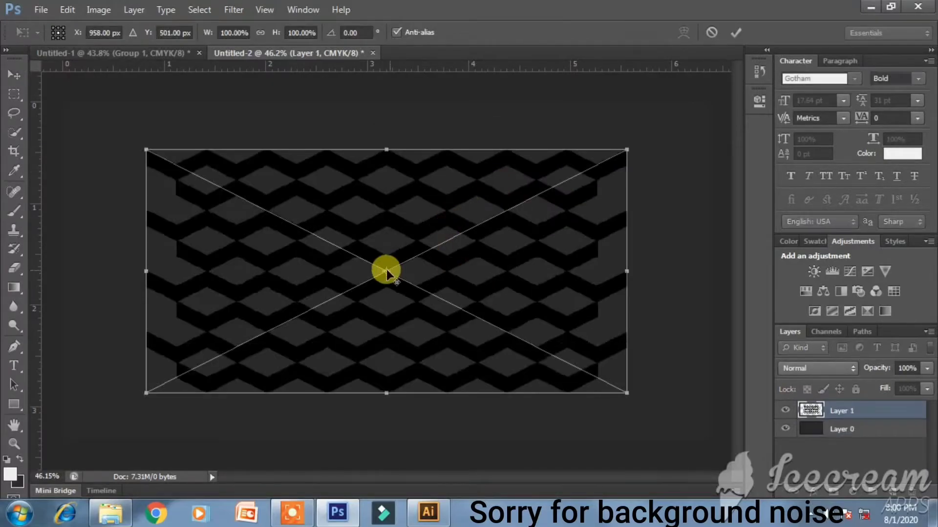
drag(277, 244, 228, 189)
key(Return)
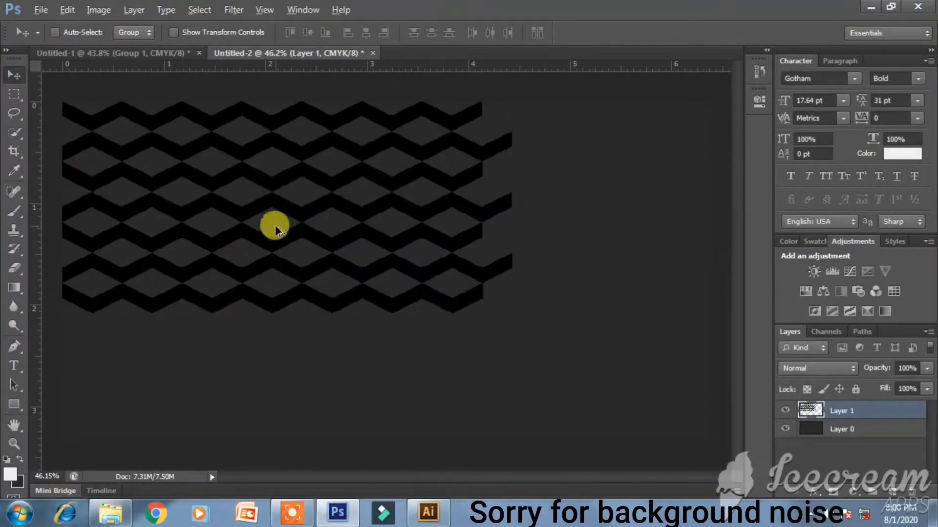
- Duplicate the pattern to the right, then copy both pieces downward to cover the canvas bottom
drag(278, 236, 699, 237)
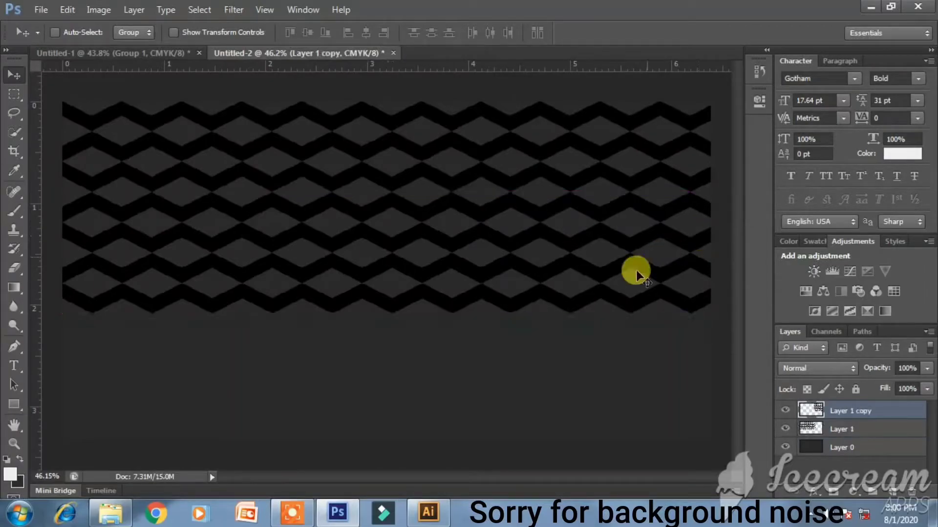
shift+click(811, 428)
drag(479, 242, 476, 478)
drag(447, 342, 462, 376)
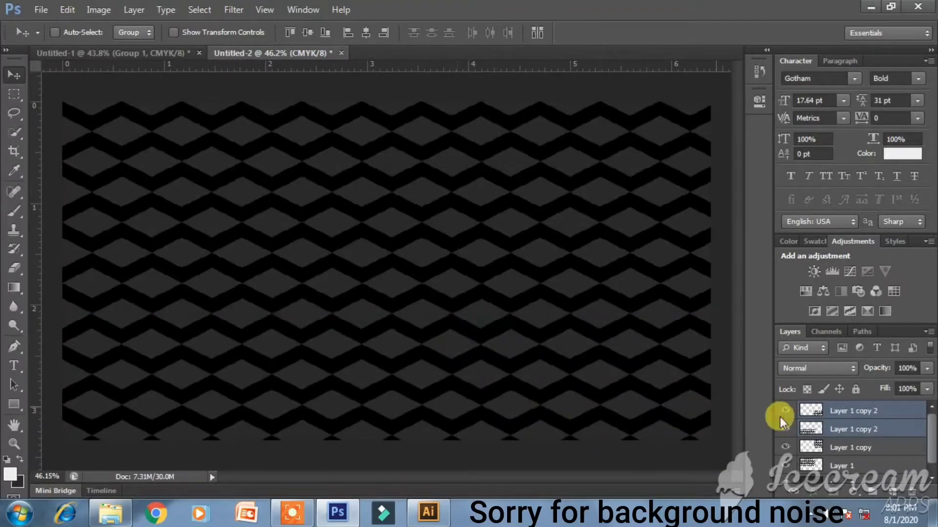
- Merge the four zigzag pattern layers into a single layer
click(830, 411)
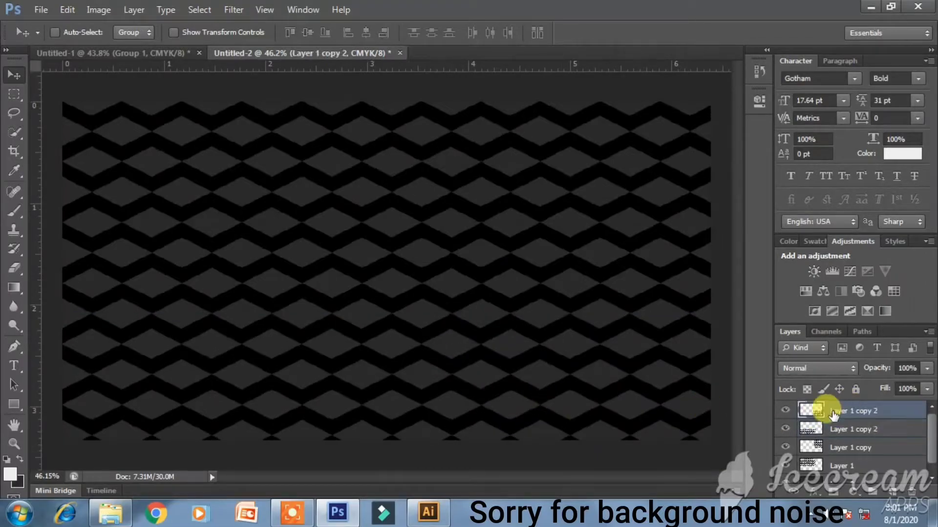
shift+click(876, 464)
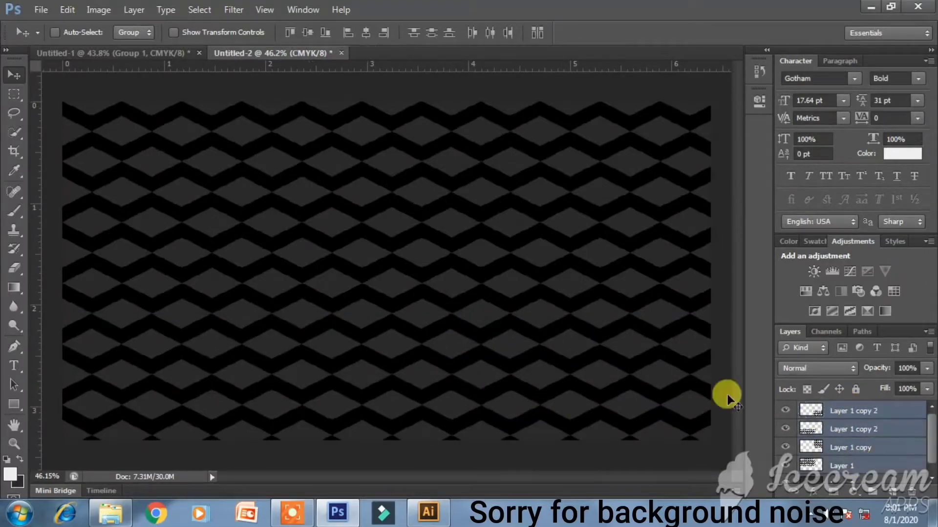
right_click(806, 432)
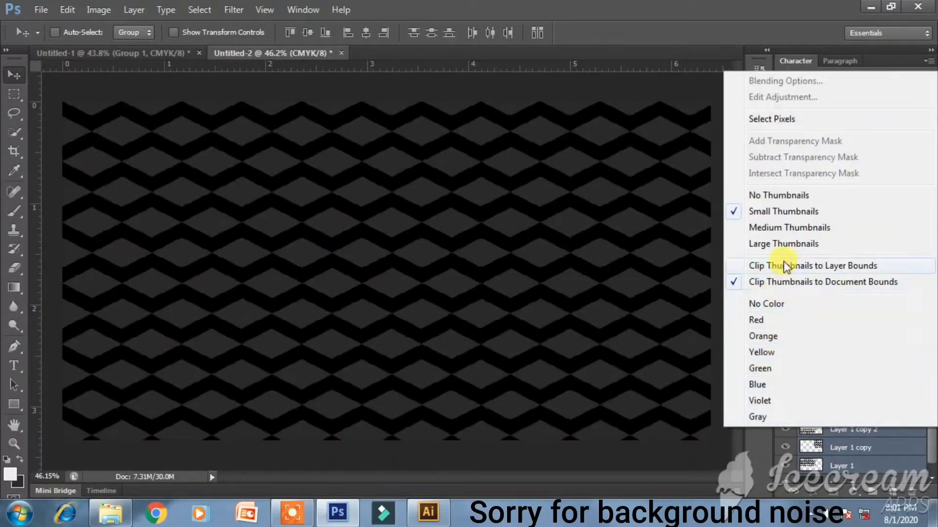
right_click(869, 438)
click(766, 355)
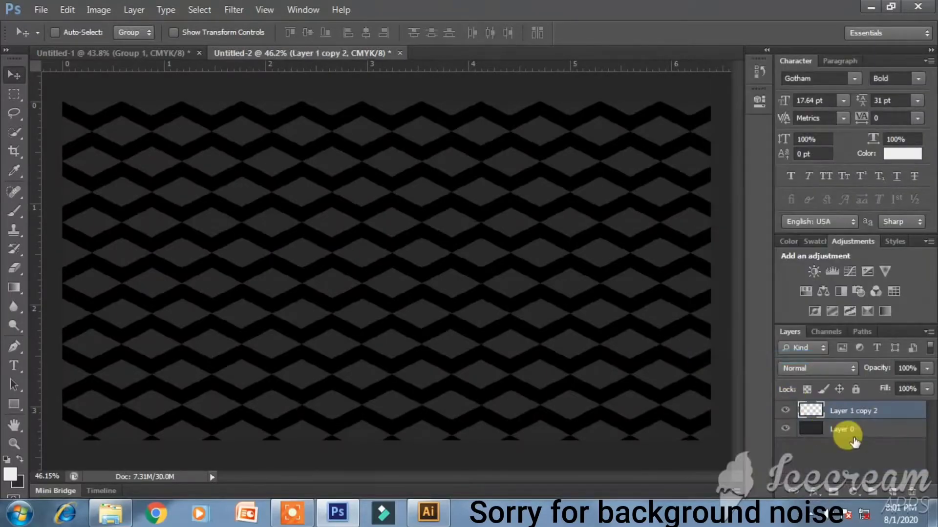
- Fill the merged zigzags with a sampled dark grey and clip the layer to Layer 0
ctrl+click(809, 412)
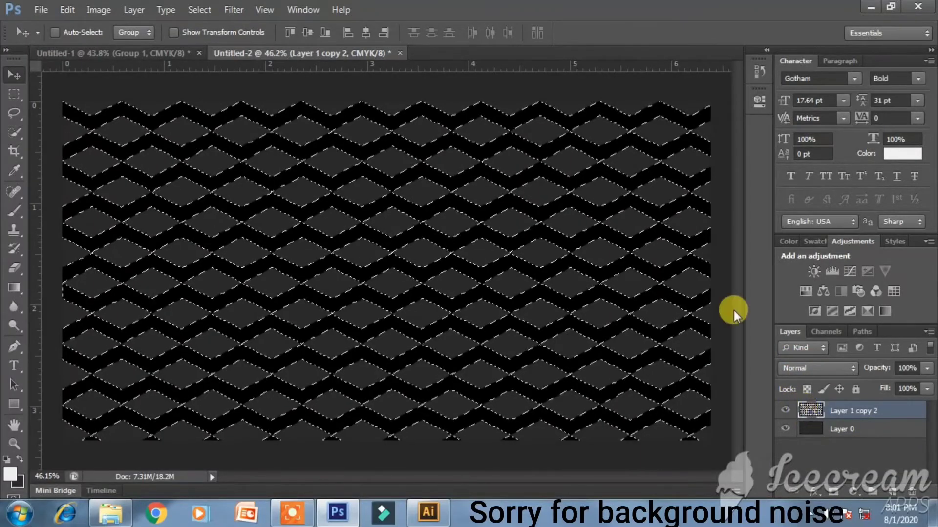
click(160, 53)
click(14, 170)
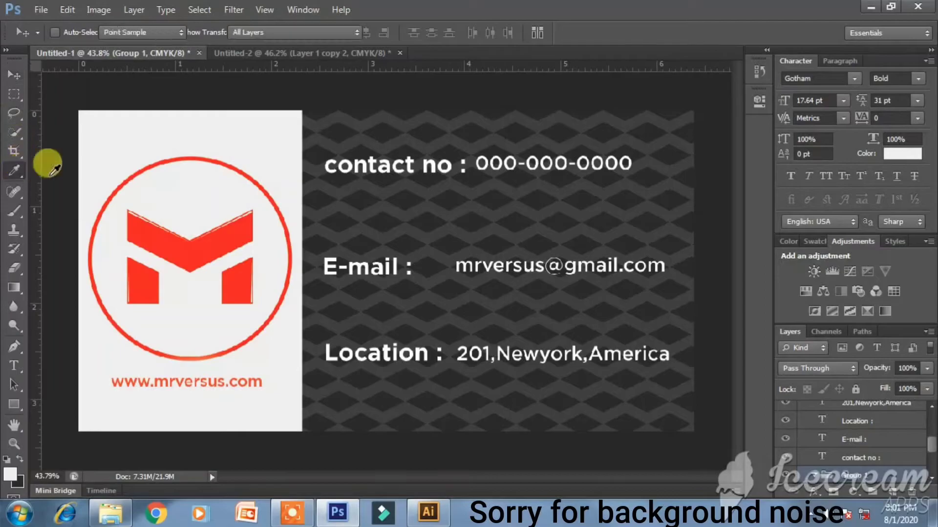
click(286, 54)
click(534, 174)
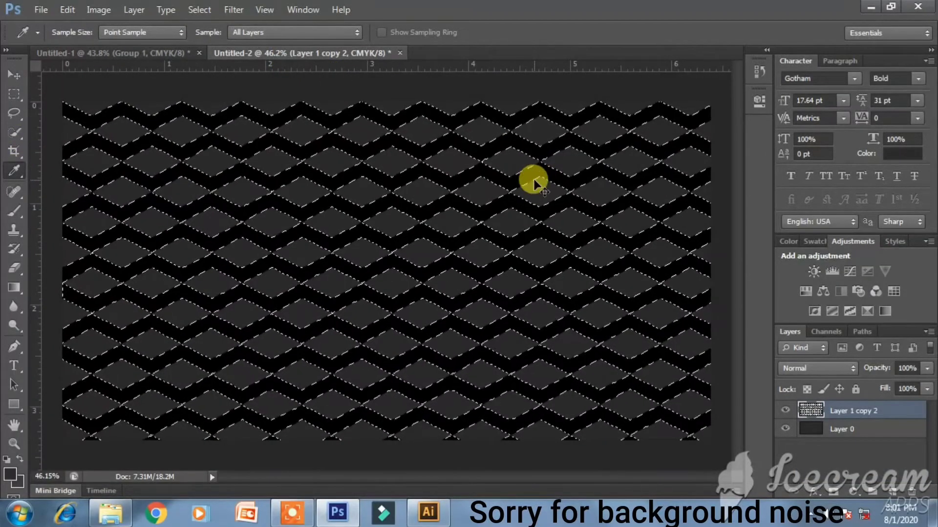
key(ctrl+BackSpace)
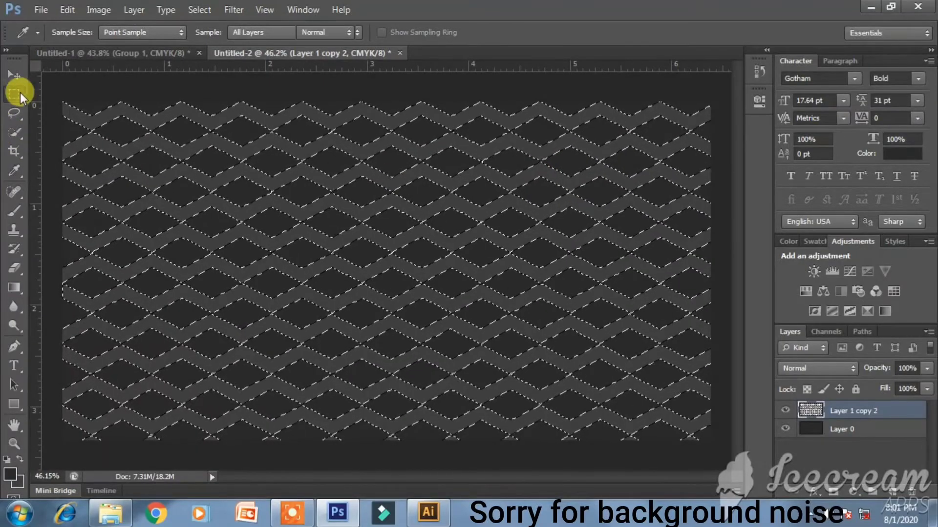
click(18, 93)
click(149, 88)
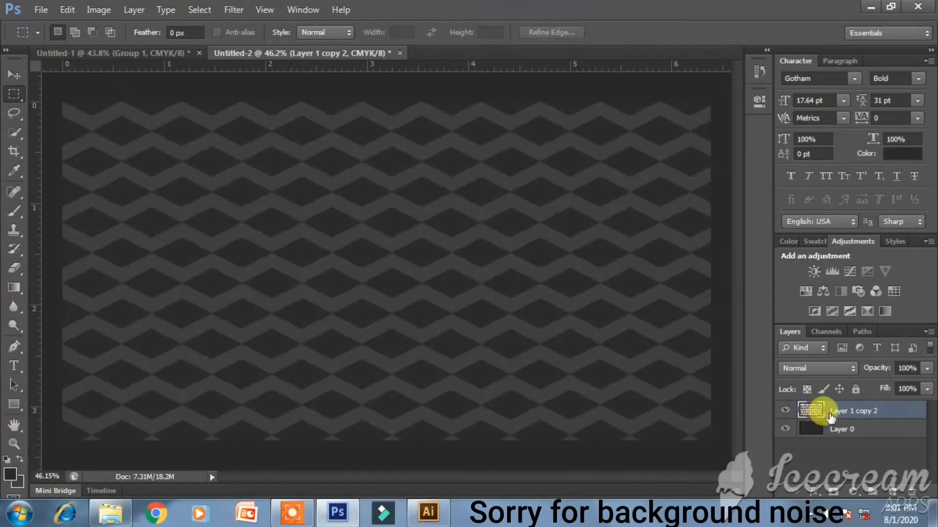
alt+click(850, 418)
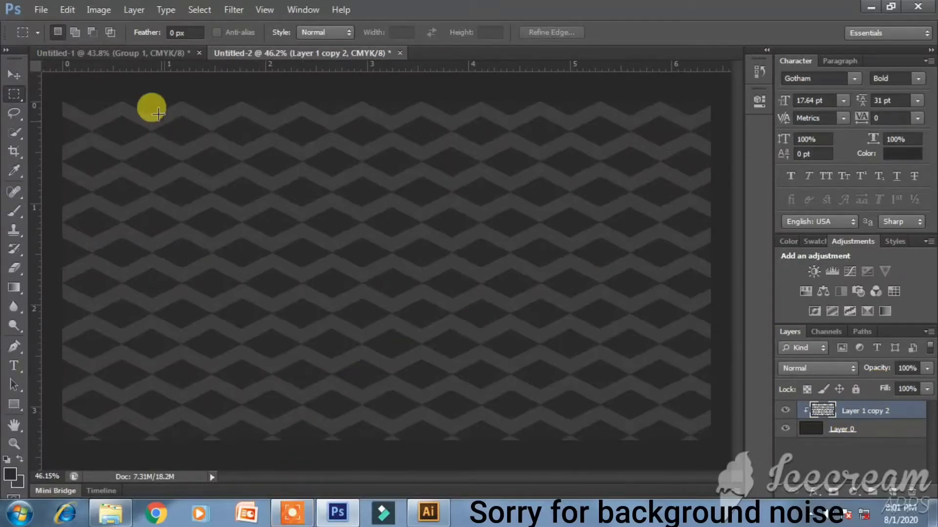
- Drag the red circled M logo layer from Group 1 into Untitled-2 as a Vector Smart Object
click(149, 54)
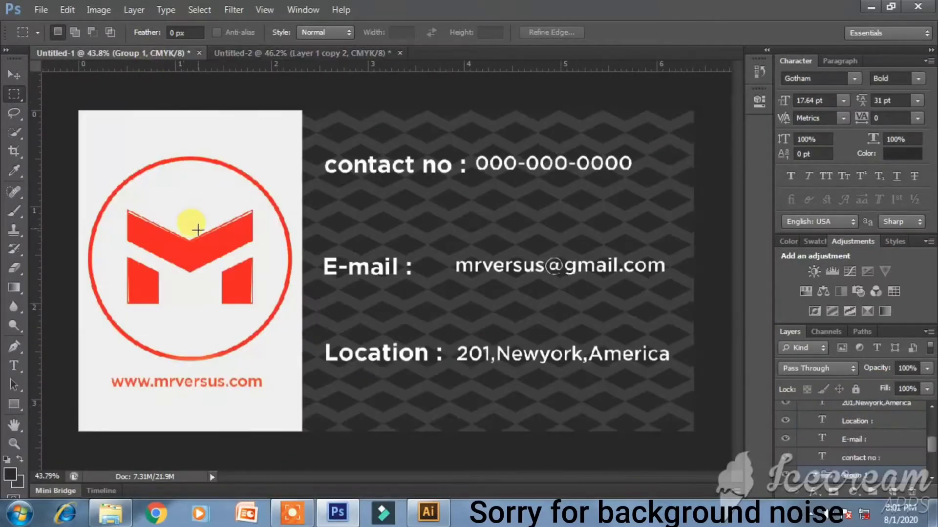
scroll(829, 416, up, 5)
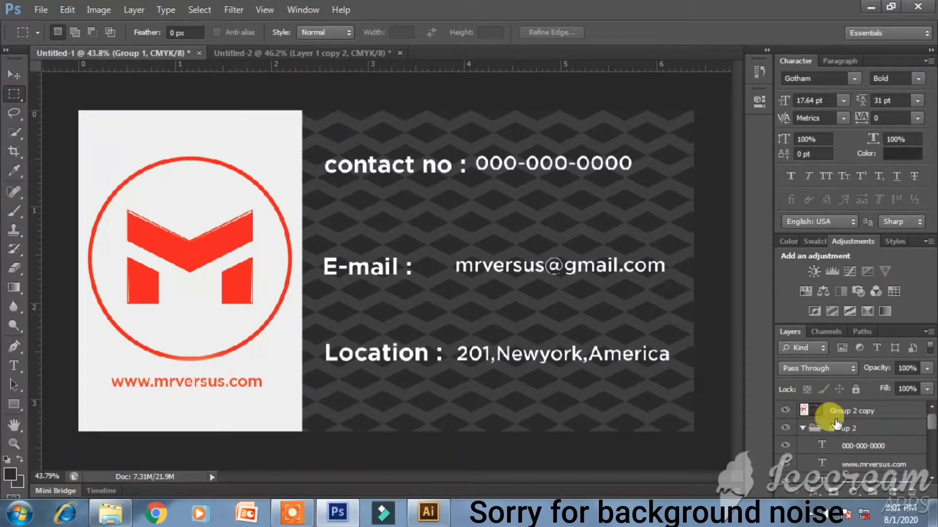
scroll(837, 430, down, 5)
click(862, 458)
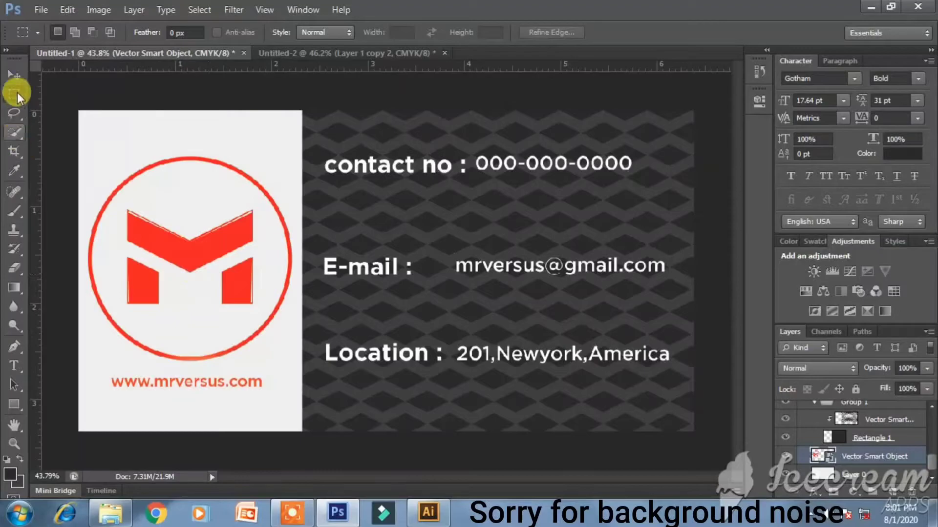
key(v)
drag(211, 245, 297, 219)
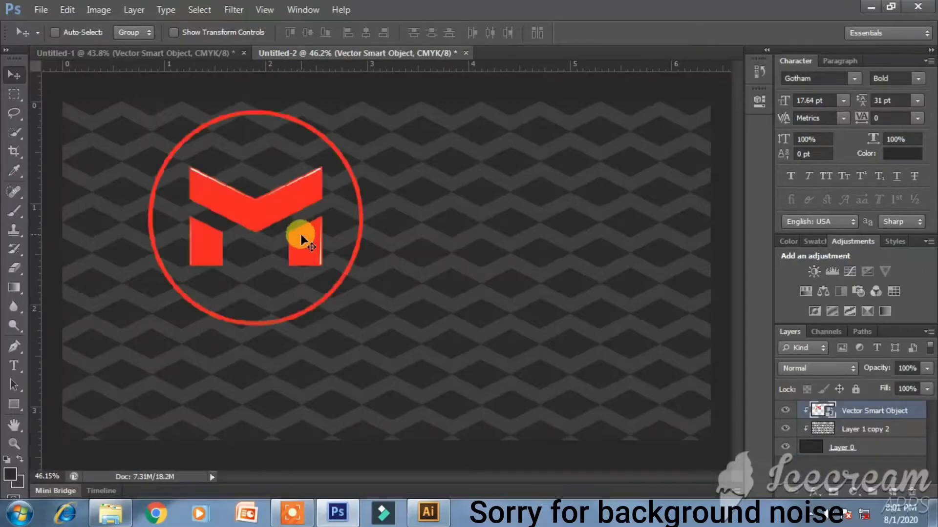
- Scale the red M logo to about 114% by 104% and move it toward the card centre
click(191, 54)
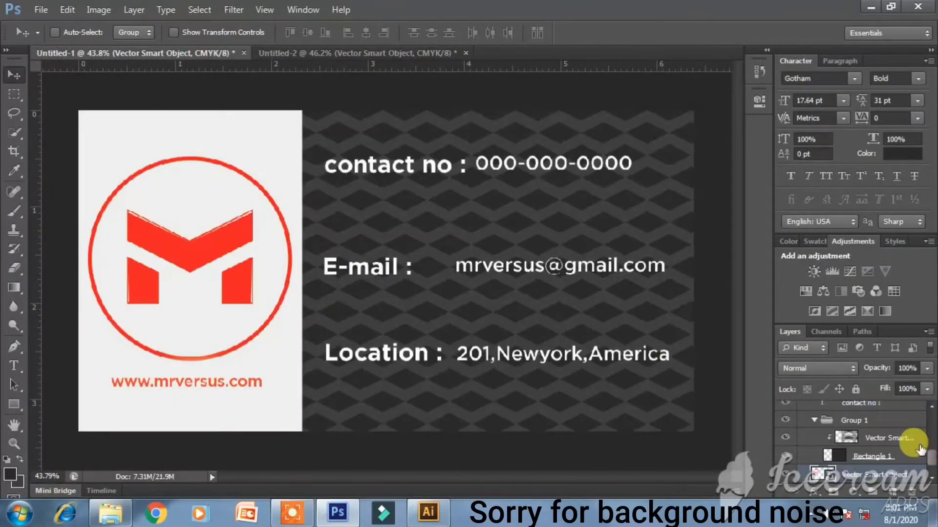
scroll(886, 449, down, 1)
drag(306, 71, 384, 254)
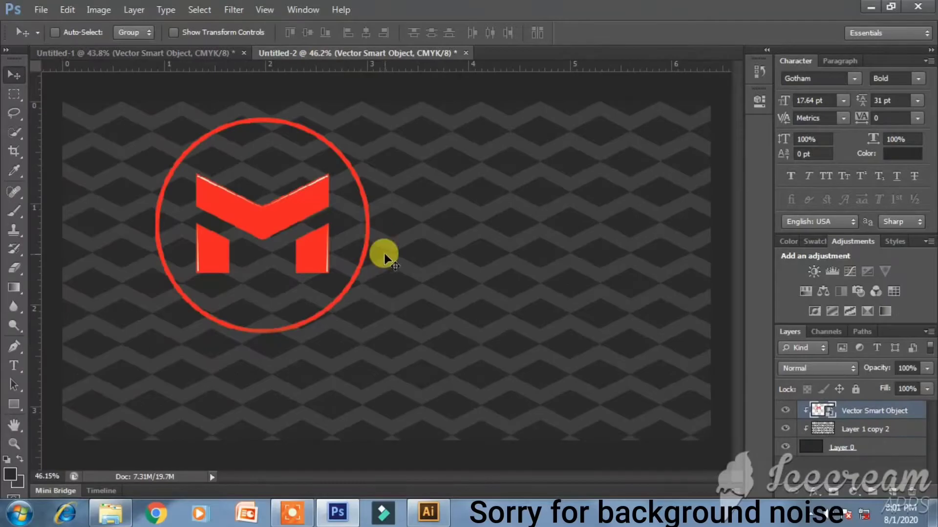
scroll(394, 257, down, 1)
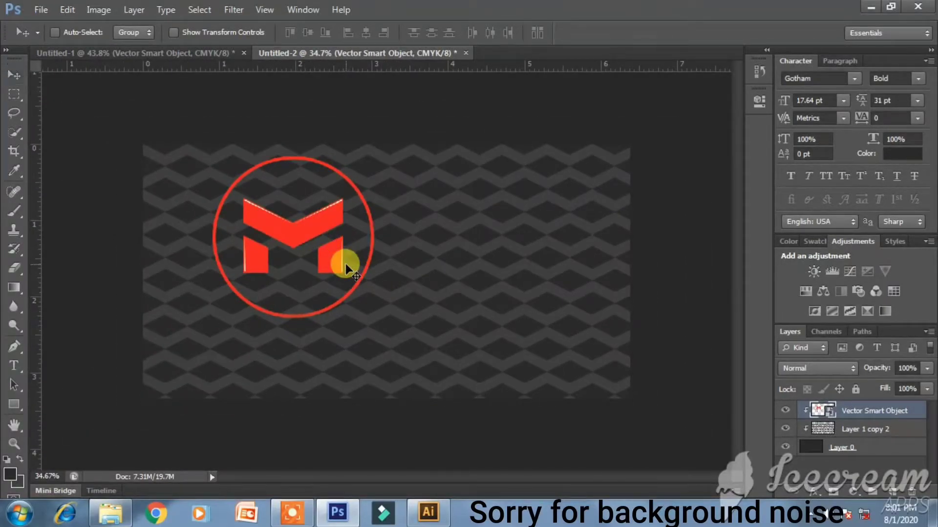
key(ctrl+t)
drag(374, 318, 397, 263)
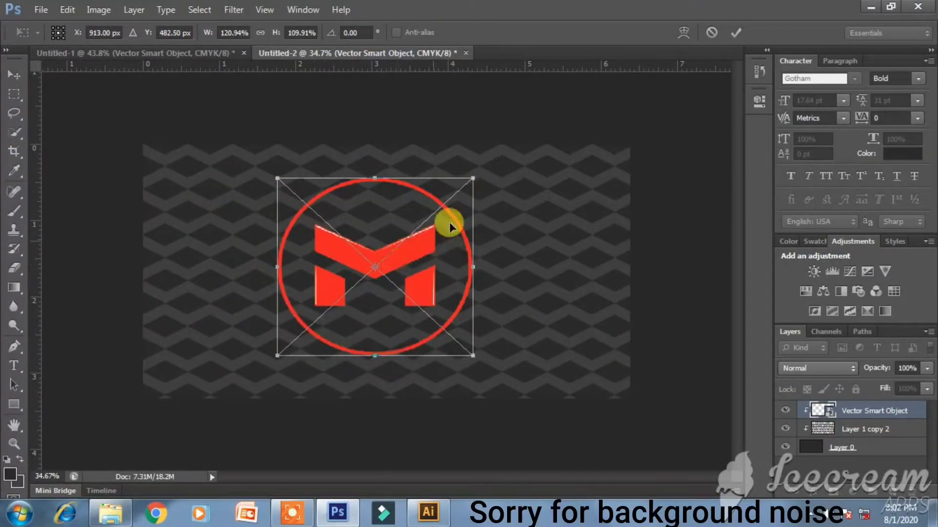
drag(474, 181, 469, 191)
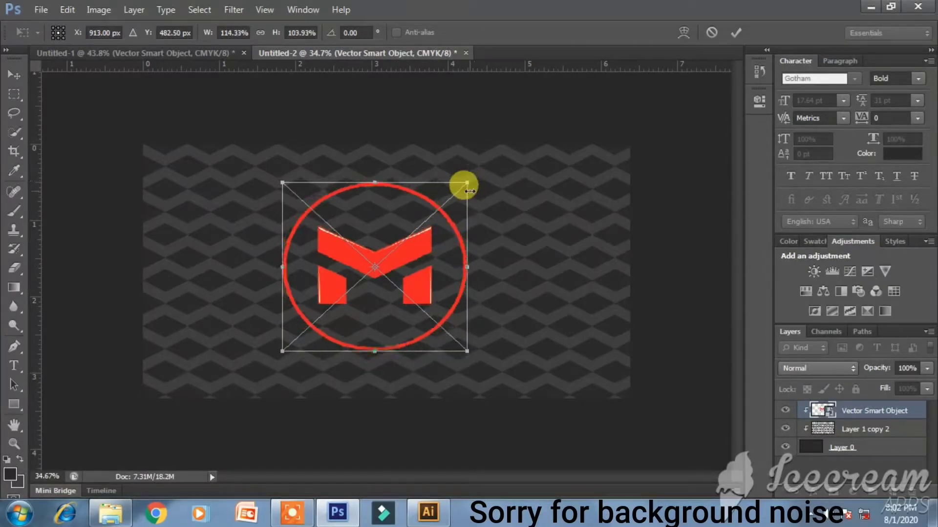
key(Return)
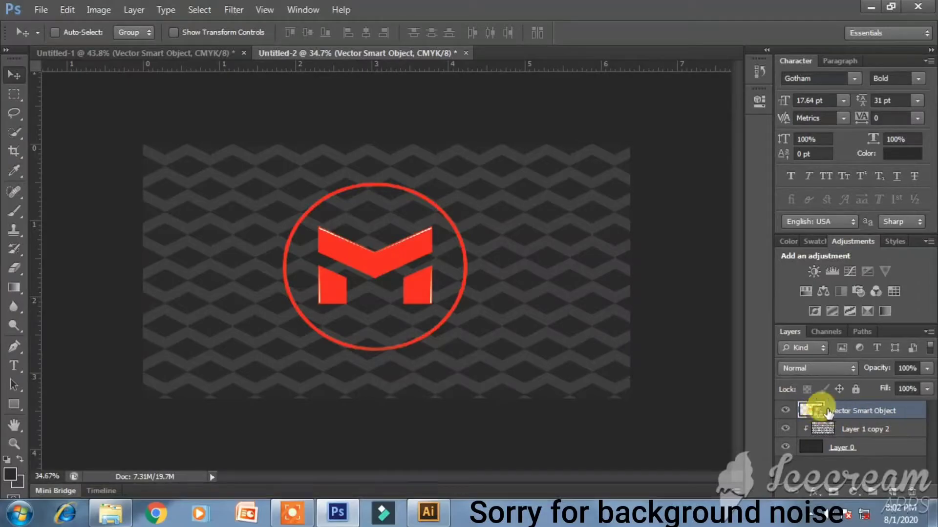
- Rasterize the logo layer, fill it white, and compare it with the Illustrator brand sheet
right_click(827, 413)
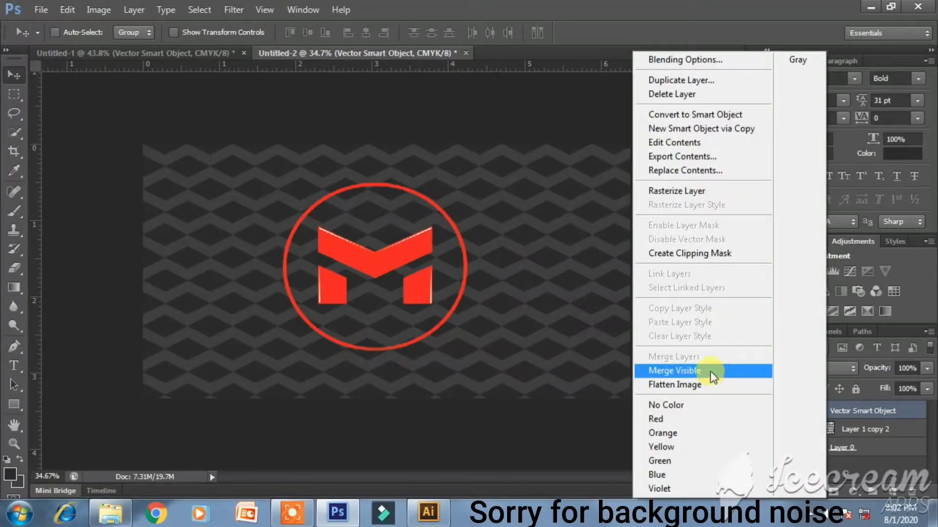
click(682, 191)
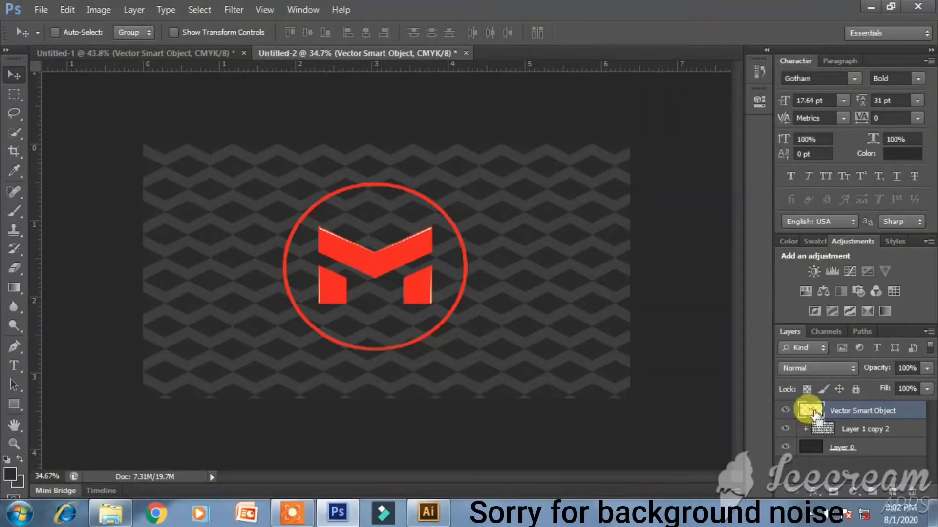
click(13, 470)
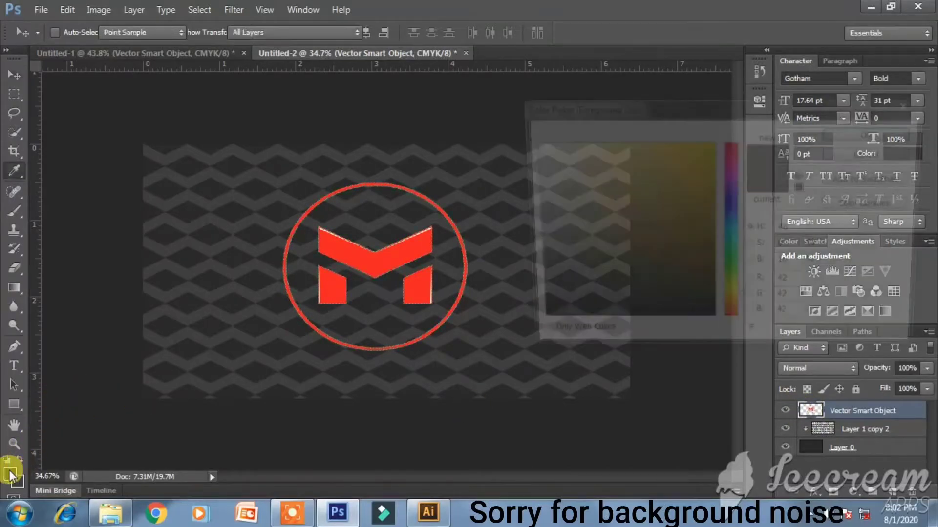
click(528, 142)
key(Return)
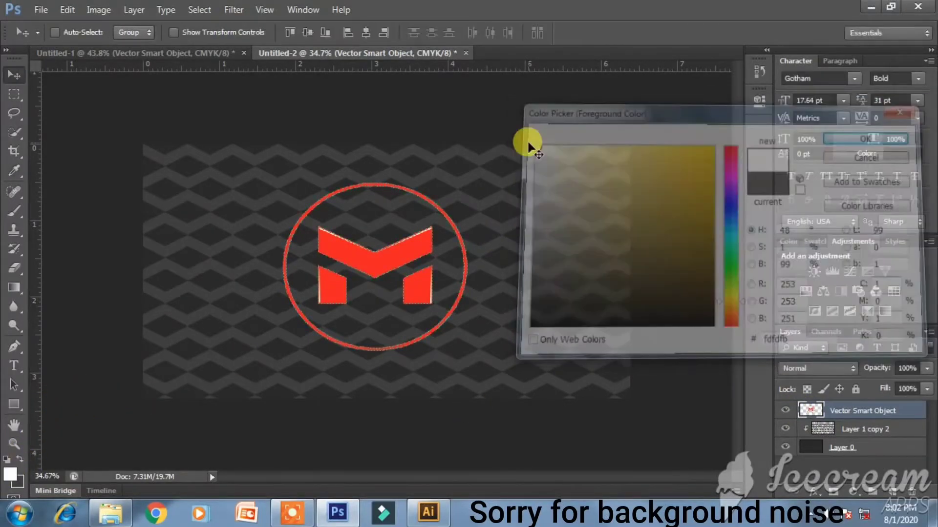
key(x)
key(ctrl+BackSpace)
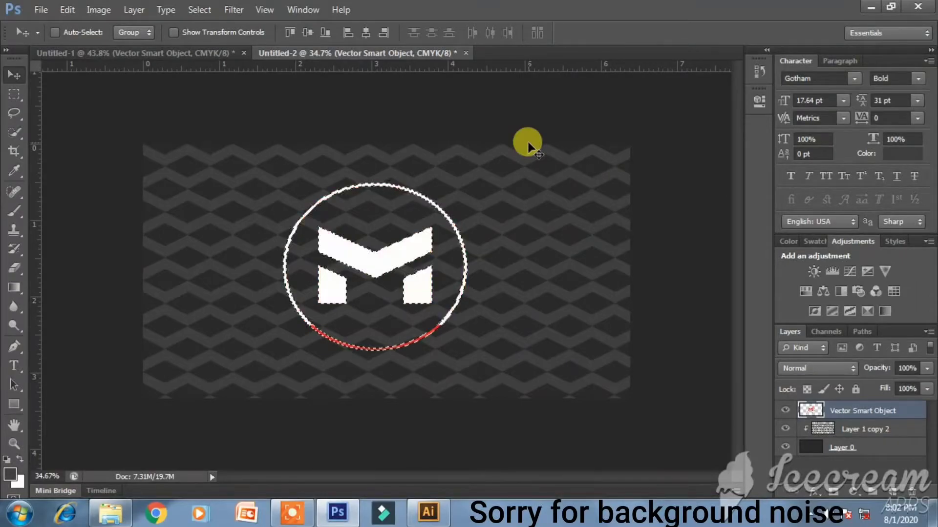
click(14, 94)
key(ctrl+d)
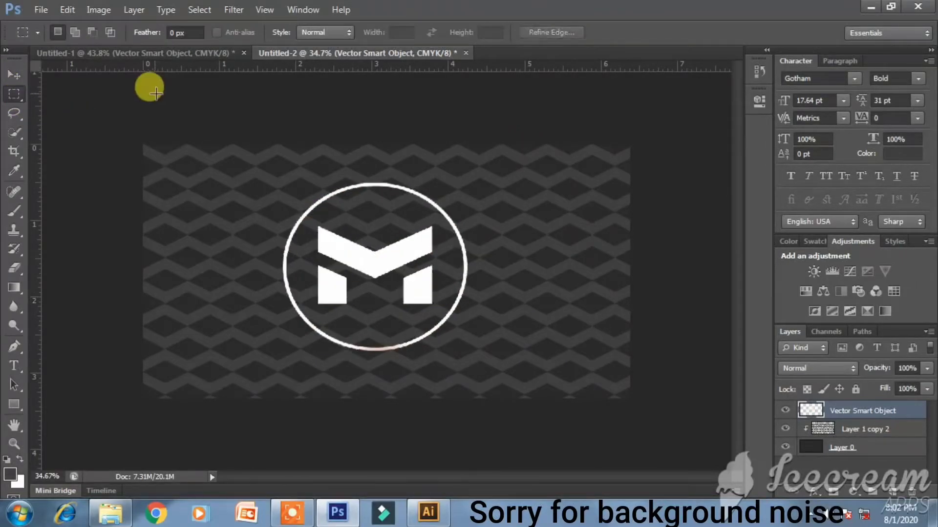
click(428, 511)
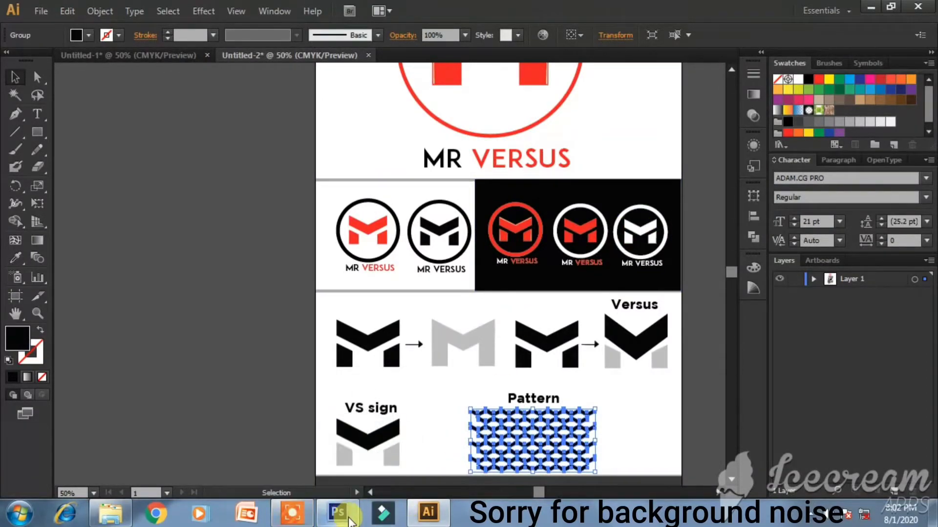
click(350, 517)
- Stretch the white logo slightly taller and nudge it right and down
key(ctrl+t)
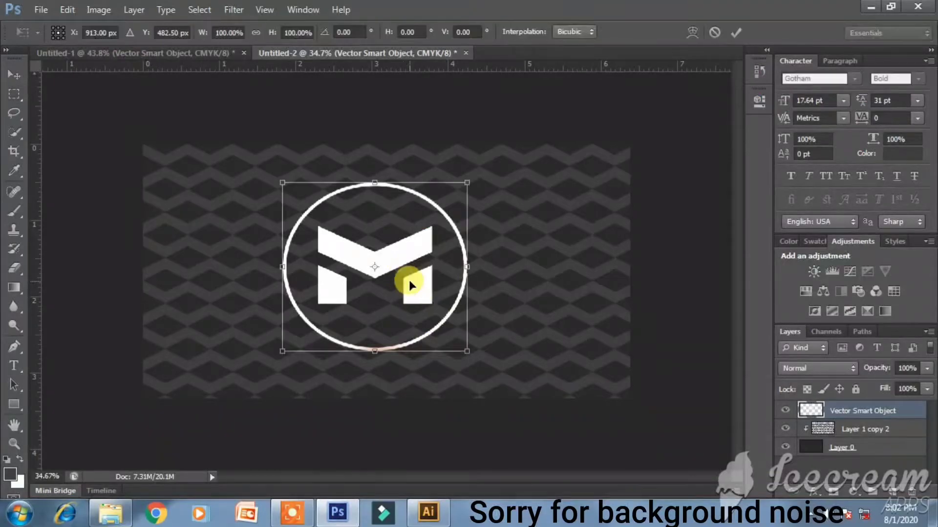
drag(374, 351, 379, 361)
key(Return)
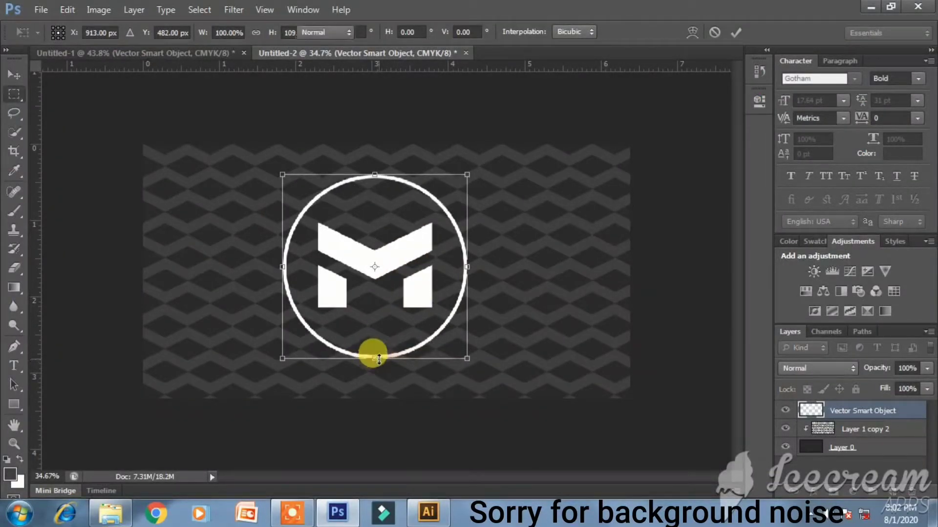
click(15, 73)
key(Right)
key(Right)
key(Right)
key(Right)
key(Right)
key(Right)
key(Down)
key(Down)
key(Down)
key(Down)
key(Down)
key(Down)
key(Down)
key(Down)
key(Down)
key(Down)
key(Down)
key(Down)
key(Right)
key(Right)
key(Right)
key(Right)
key(Right)
key(Right)
key(Right)
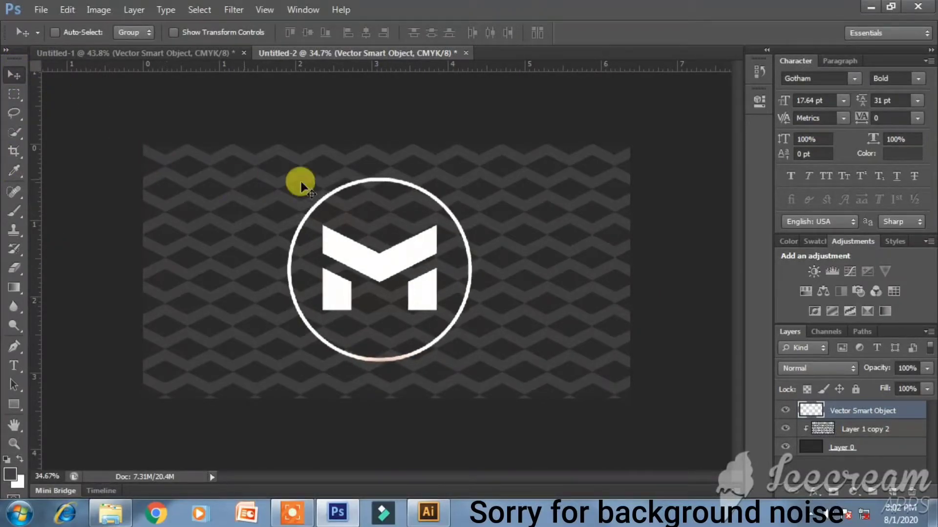
- Group the patterned card's three layers as Group 1, duplicate the group, and merge the copy
click(141, 53)
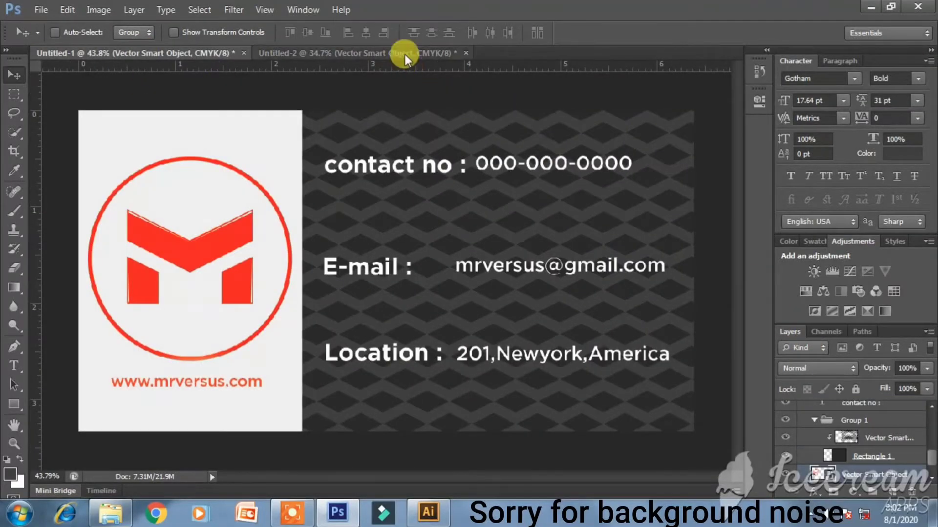
scroll(803, 410, up, 5)
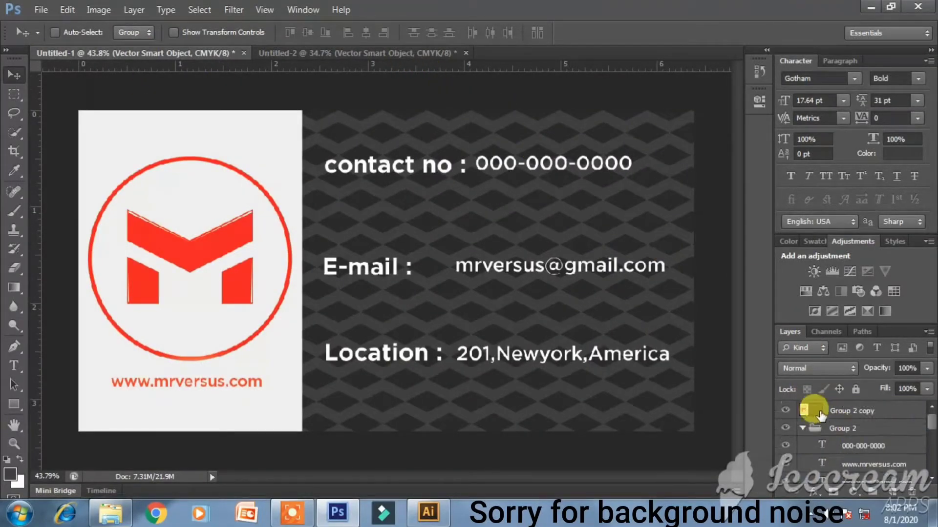
click(800, 429)
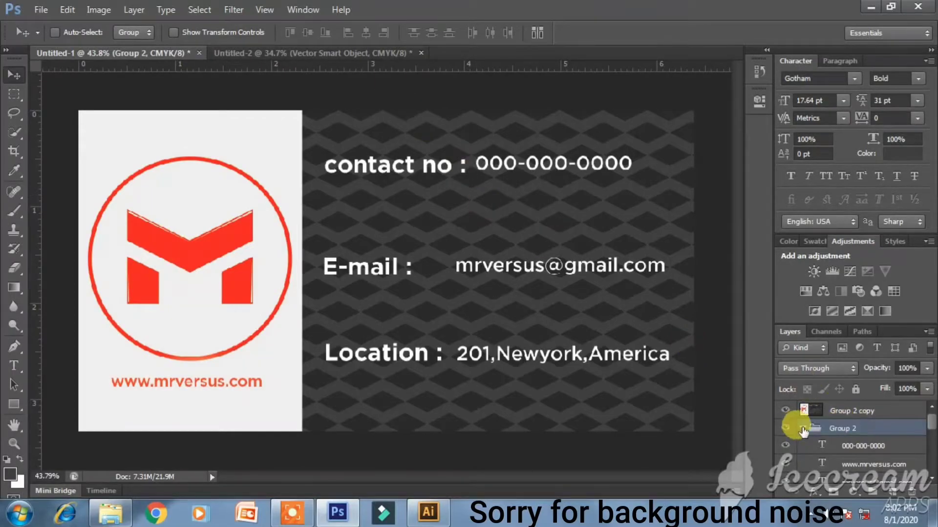
click(802, 429)
click(382, 49)
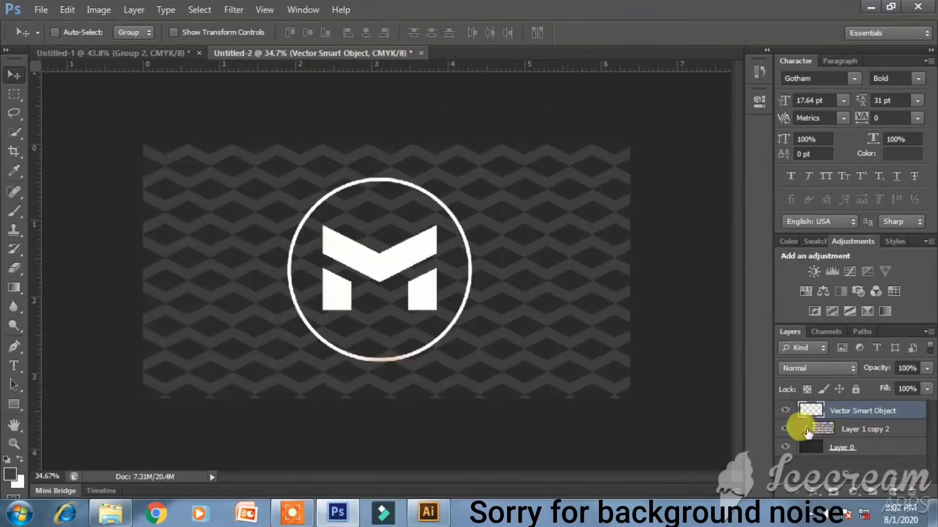
shift+click(847, 449)
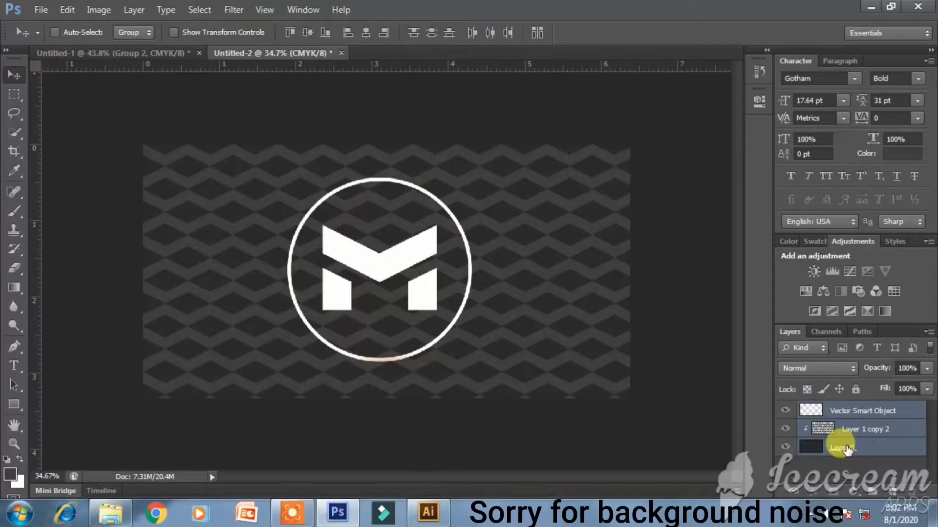
key(ctrl+g)
key(ctrl+j)
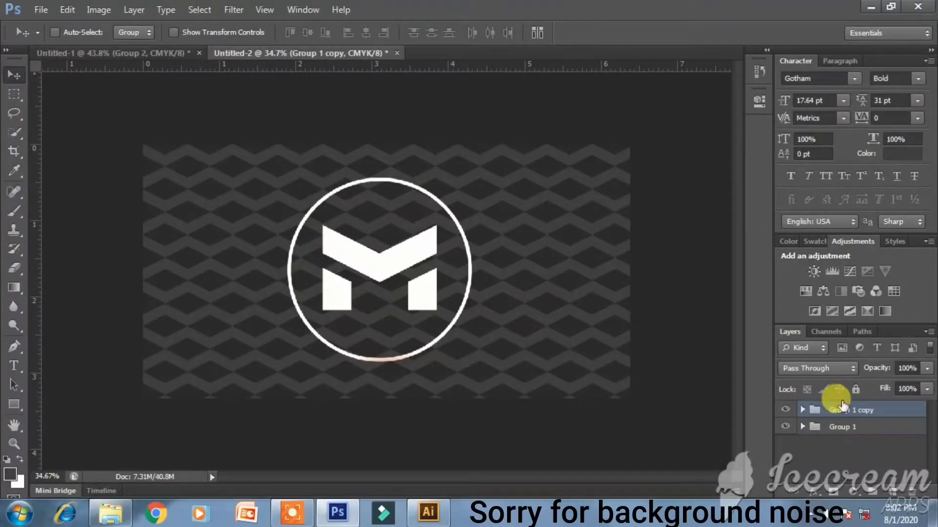
right_click(838, 409)
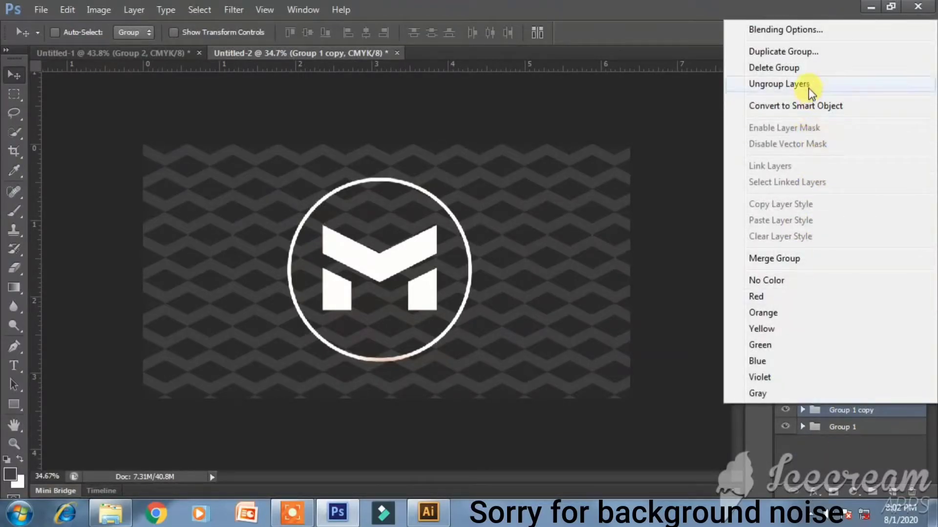
click(756, 257)
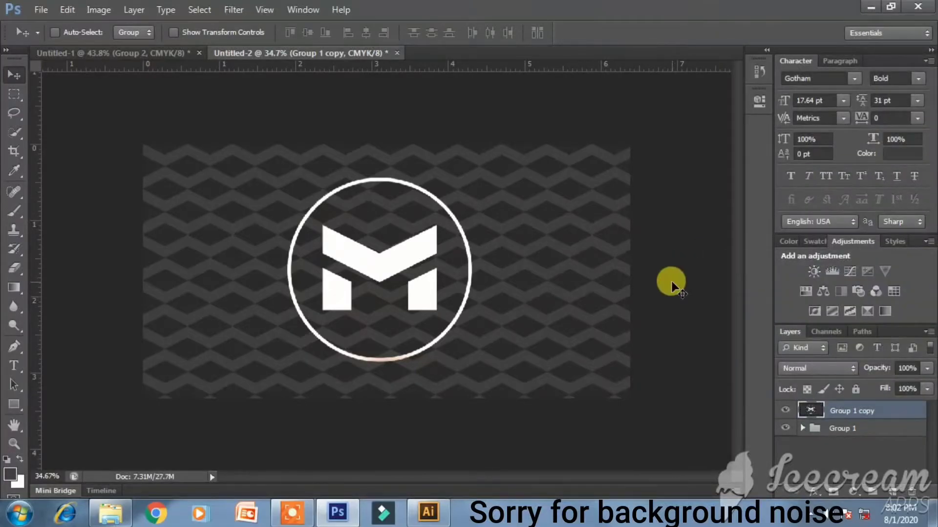
- Create a new 1980 × 1260 px document, Untitled-3
key(ctrl+n)
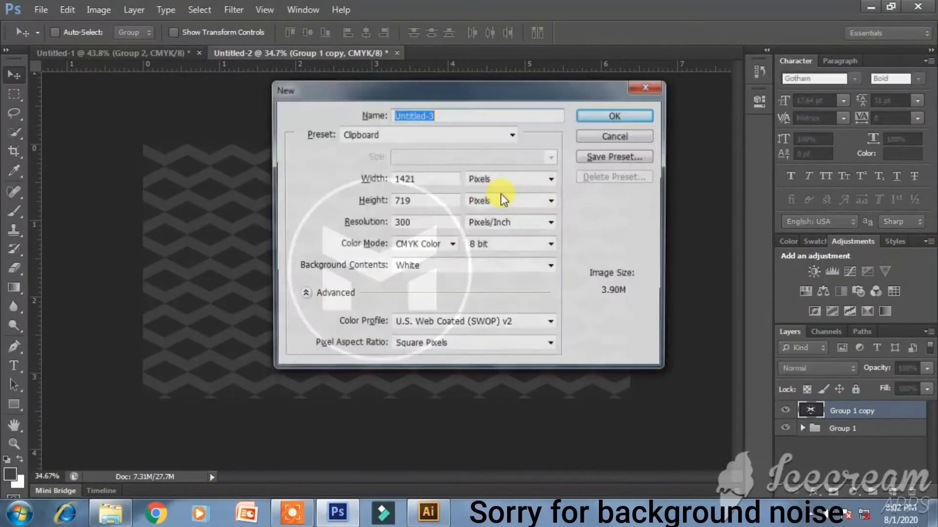
drag(421, 177, 334, 187)
text(1980)
key(Tab)
key(Tab)
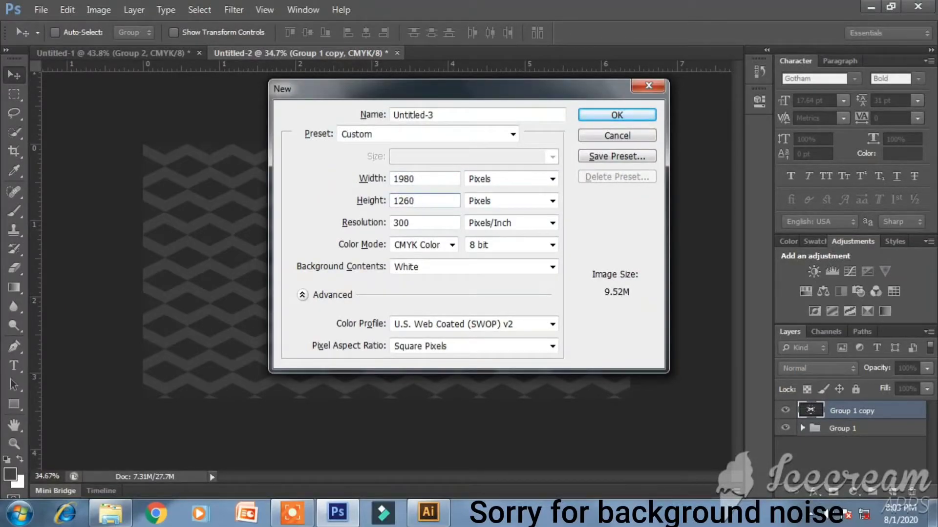
text(1260)
key(Return)
- Convert the background to Layer 0 and fill it dark grey
double_click(868, 412)
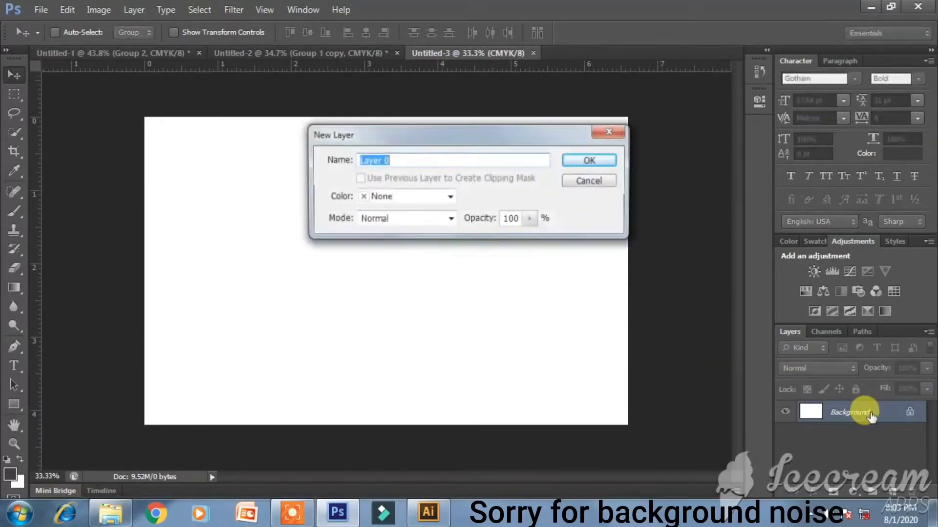
key(Return)
key(ctrl+0)
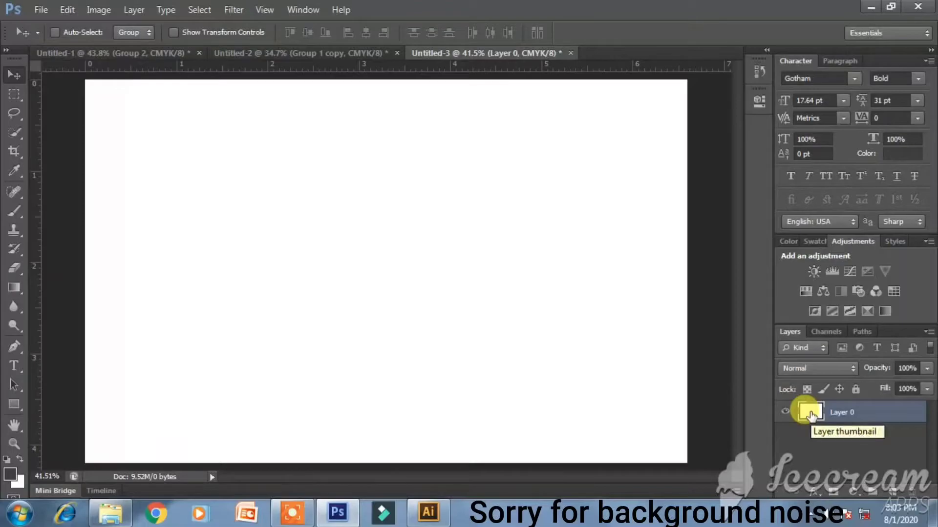
key(x)
key(ctrl+BackSpace)
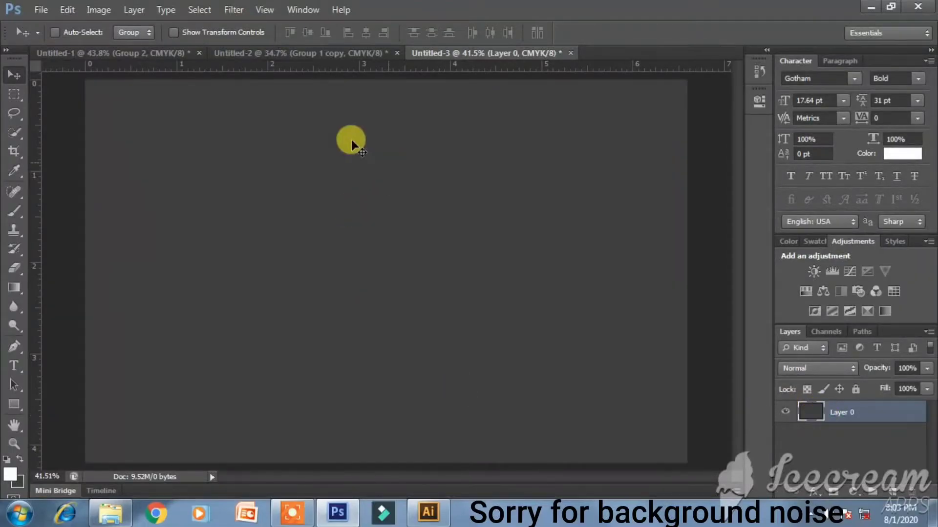
- Drag the merged Group 2 copy contact card from Untitled-1 into Untitled-3
click(301, 55)
click(166, 53)
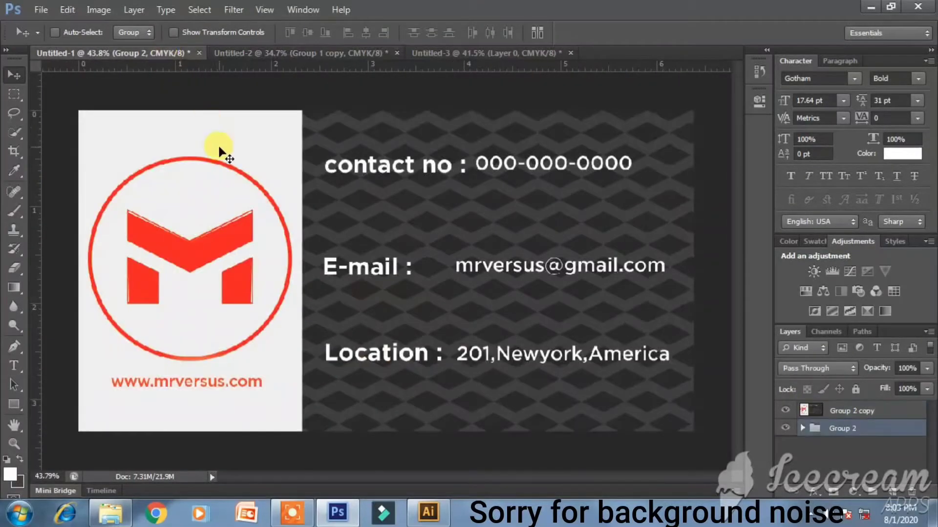
drag(232, 130, 232, 132)
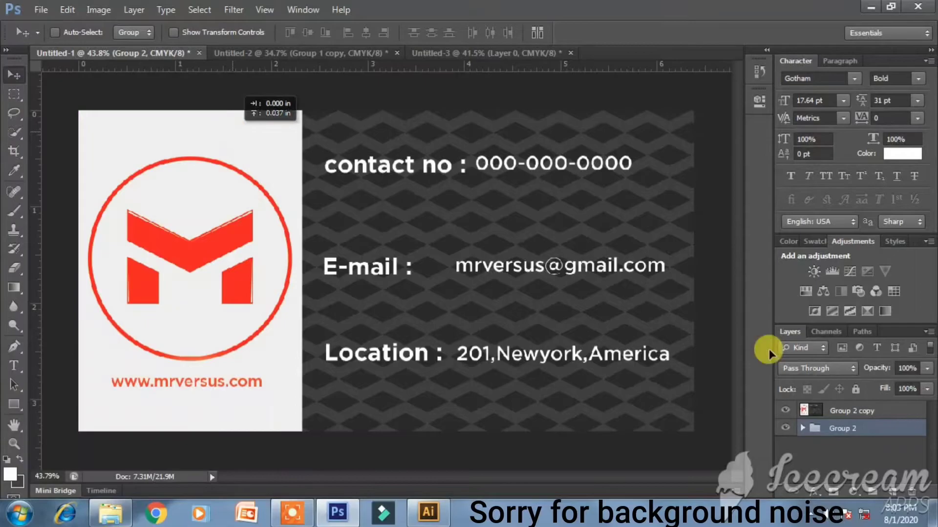
click(863, 415)
drag(324, 147, 442, 208)
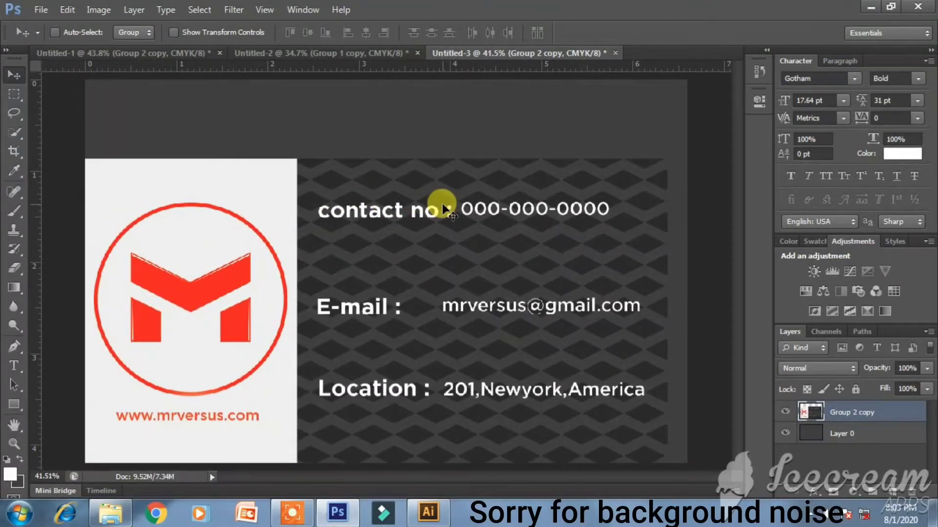
- Scale the card down to about 44.5% and position it near the upper left
key(ctrl+t)
drag(666, 160, 521, 247)
drag(419, 272, 365, 192)
drag(448, 138, 428, 144)
drag(366, 181, 353, 180)
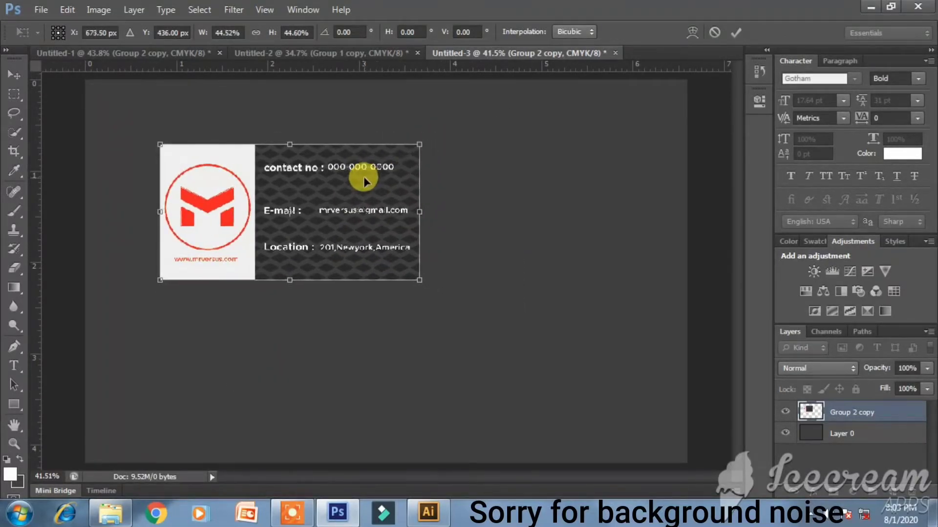
- Apply the card resize, then give Layer 0 a reversed radial gradient overlay at 150% scale
key(Return)
click(881, 429)
double_click(881, 428)
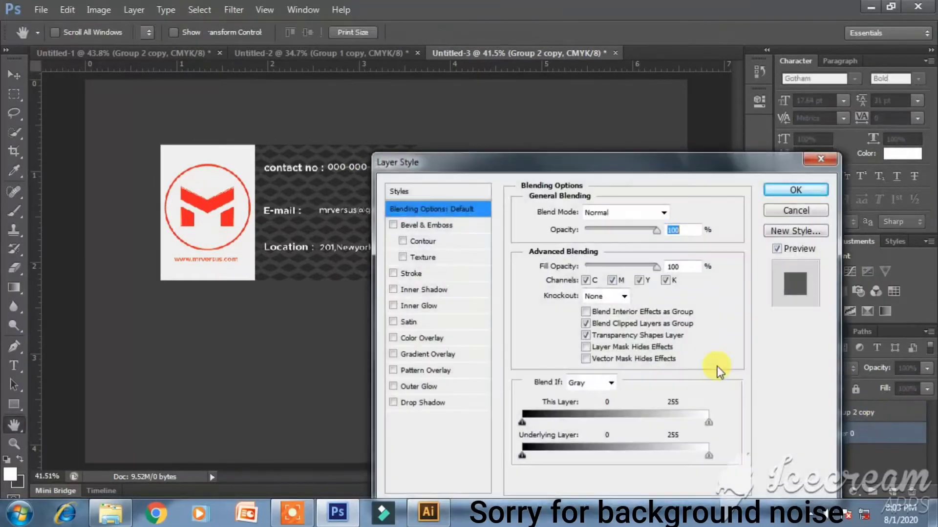
click(427, 354)
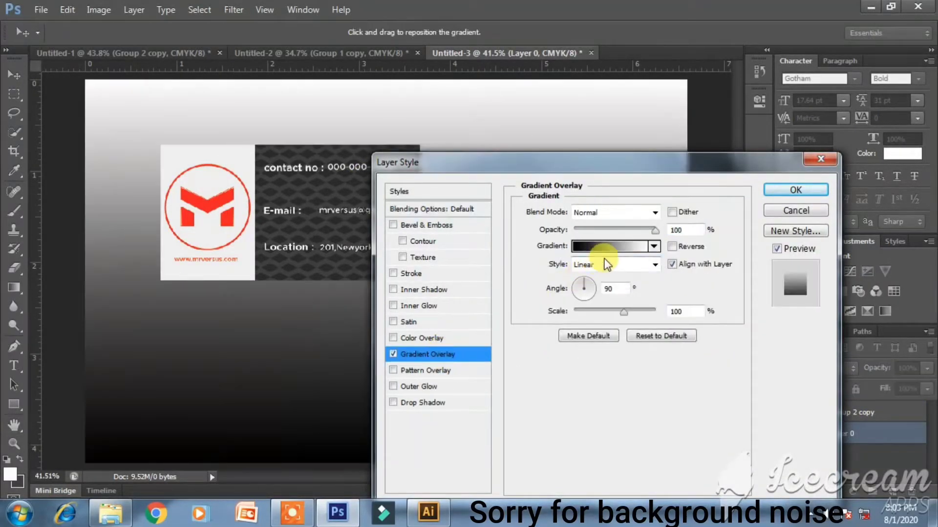
click(653, 263)
click(610, 291)
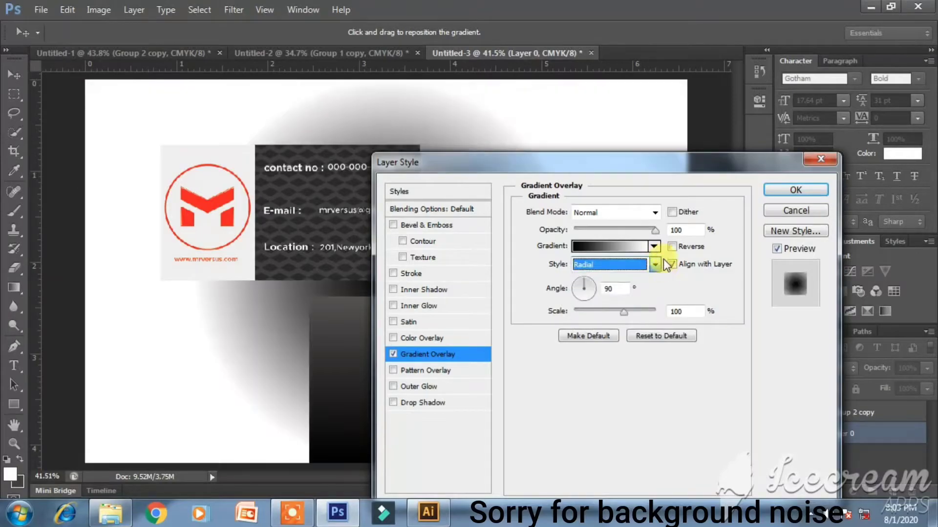
click(672, 265)
drag(653, 312, 657, 312)
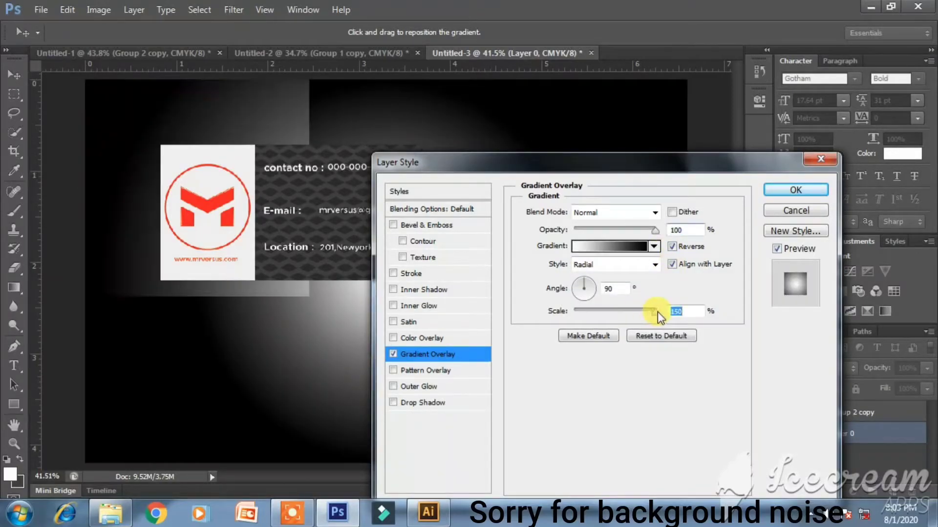
- Set the gradient's end stop to grey 828282, lower the overlay opacity to 41%, and apply it
click(627, 247)
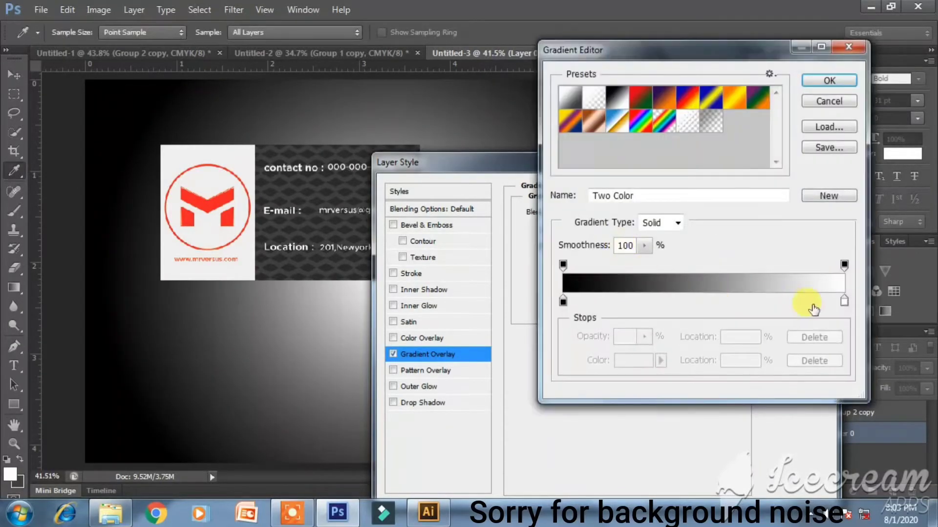
click(844, 302)
click(634, 360)
click(534, 211)
click(513, 233)
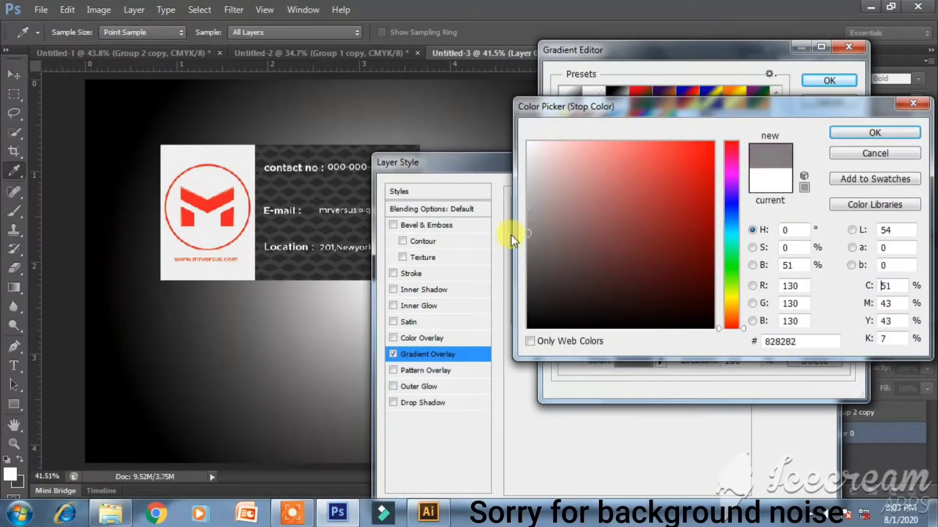
key(Return)
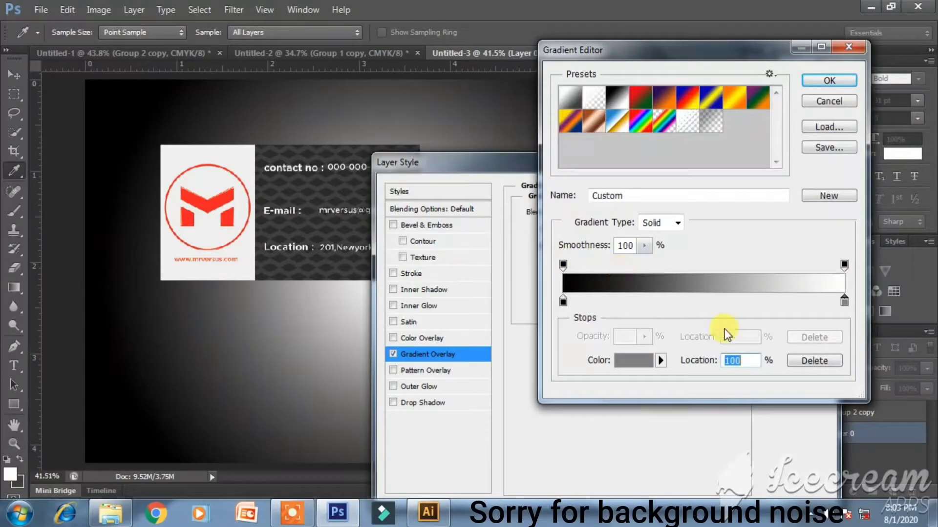
key(Return)
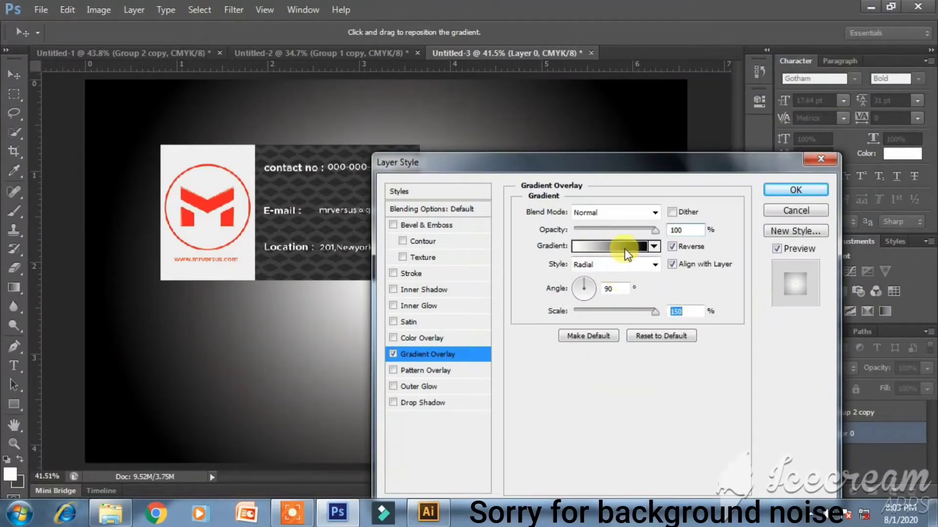
drag(651, 229, 608, 229)
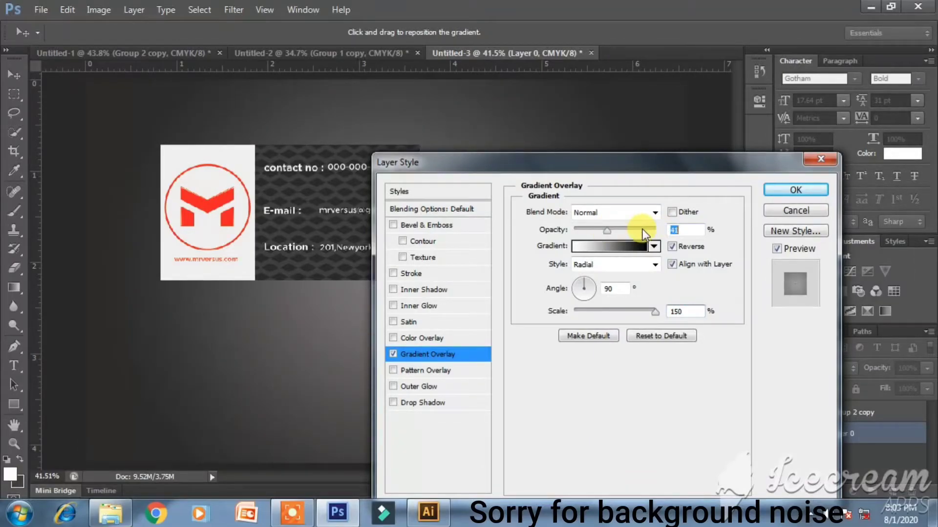
click(792, 190)
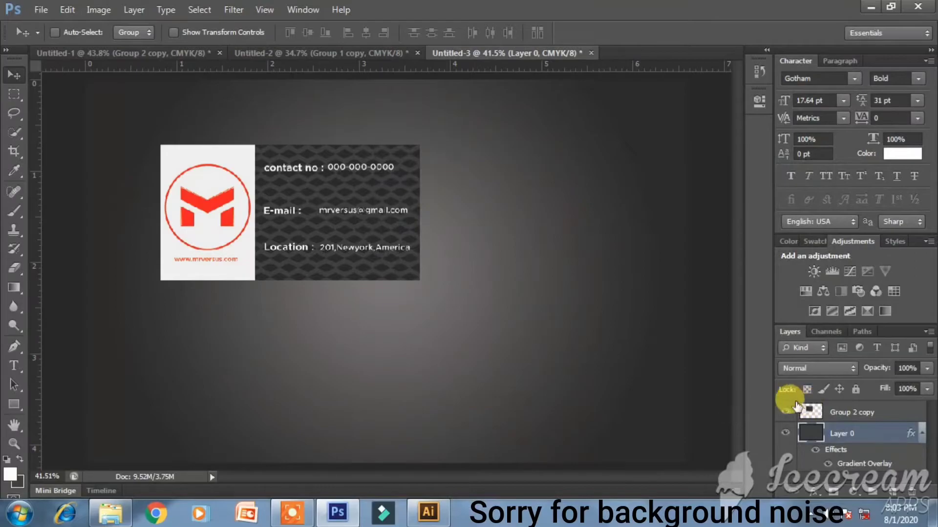
- Check the background by toggling the card, then move the card about 14 px left
click(786, 412)
click(787, 412)
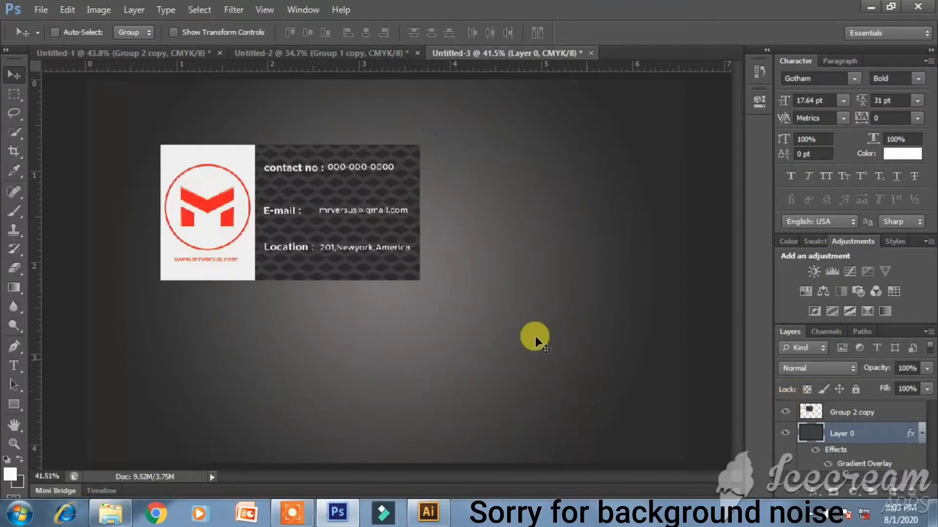
drag(342, 247, 331, 241)
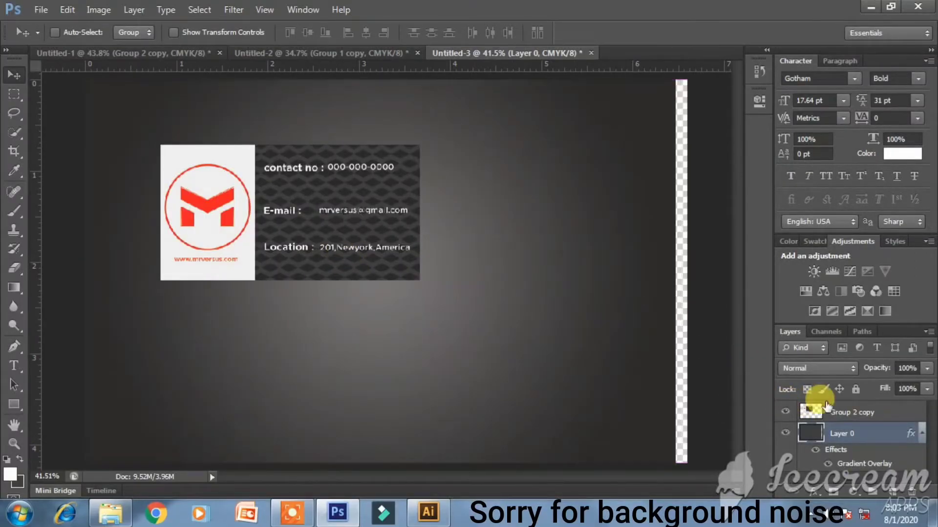
key(ctrl+z)
click(806, 411)
drag(280, 207, 273, 208)
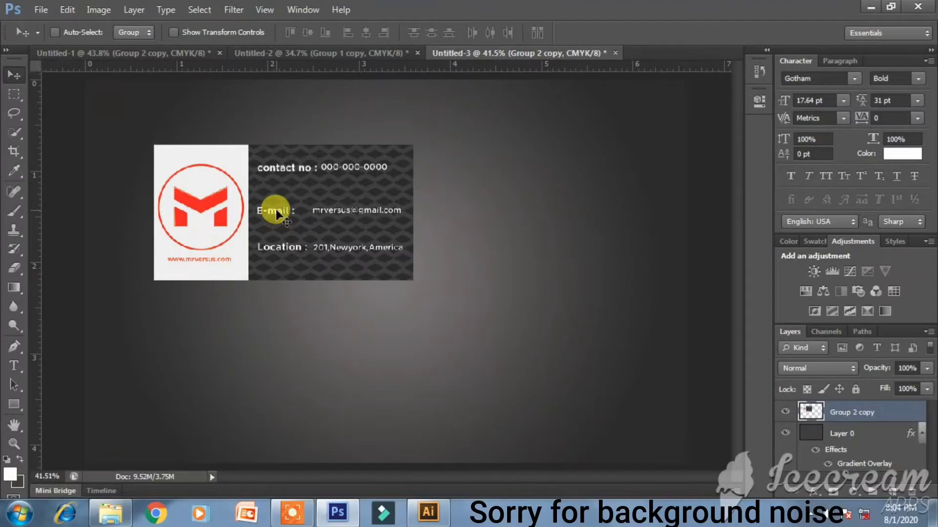
- Duplicate the card twice and tilt the two lower copies about 3 degrees
key(ctrl+j)
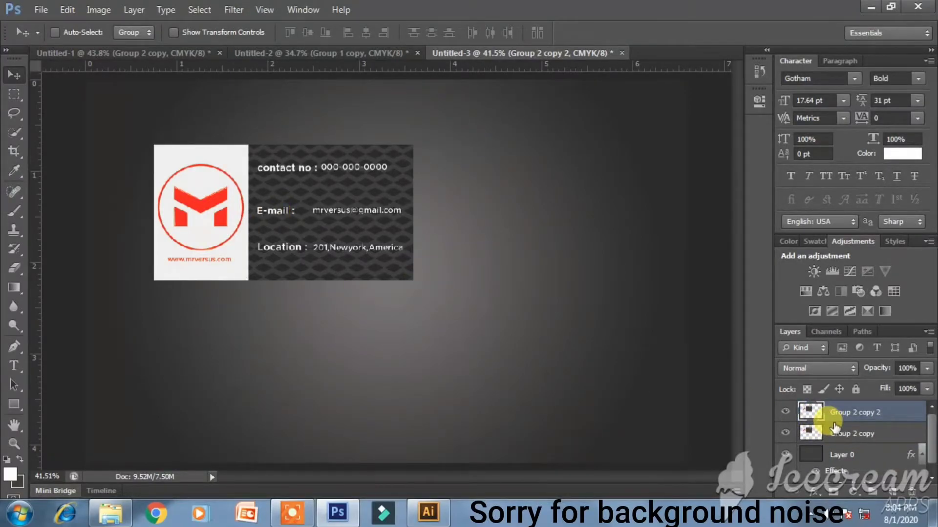
key(ctrl+j)
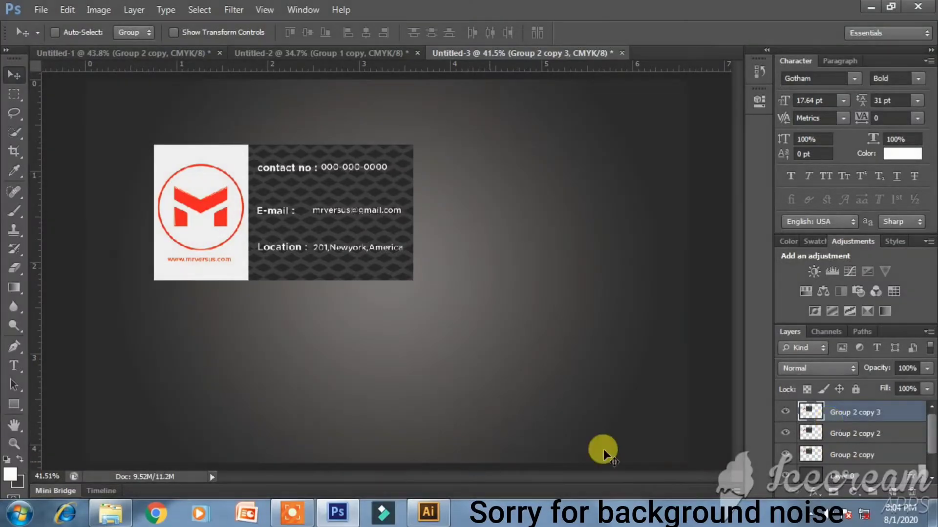
click(860, 439)
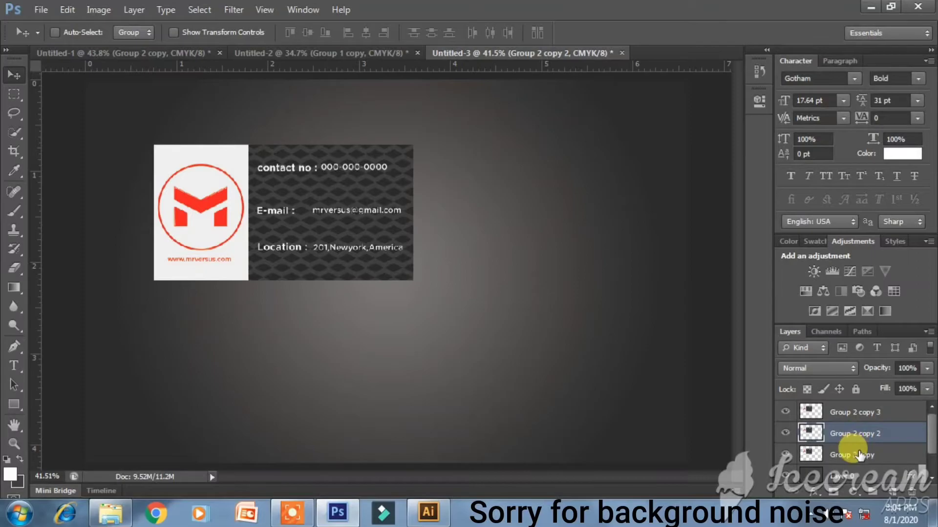
shift+click(859, 455)
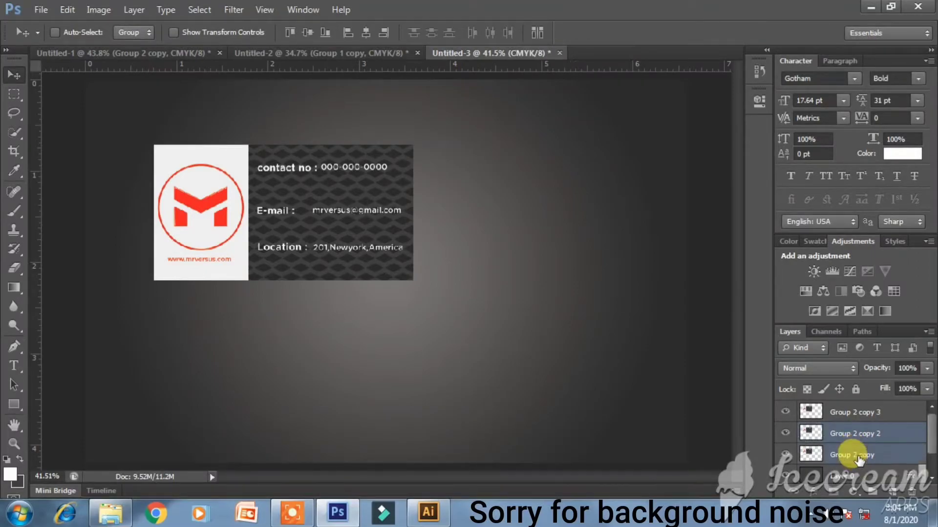
key(ctrl+t)
drag(506, 274, 508, 266)
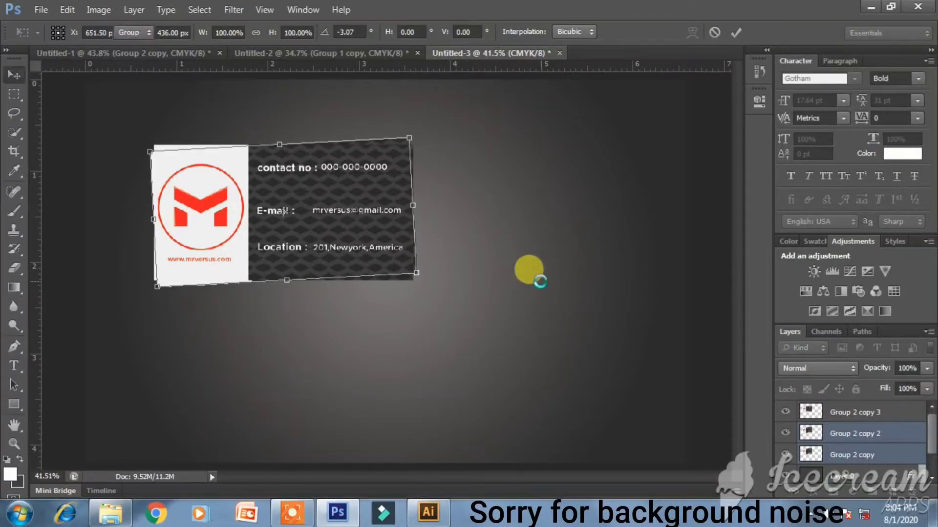
key(Return)
- Tilt the bottom card, Group 2 copy, a further 2.8 degrees
click(835, 455)
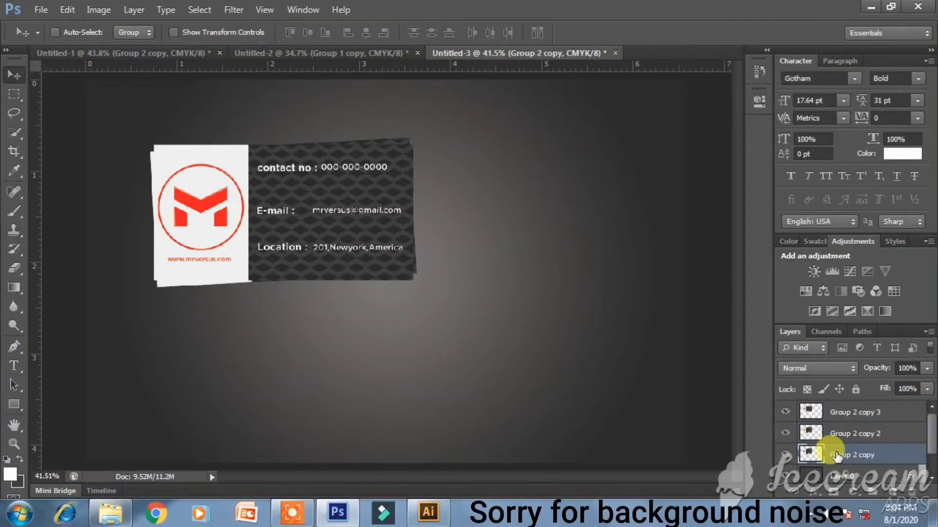
key(ctrl+t)
drag(570, 339, 560, 294)
key(Return)
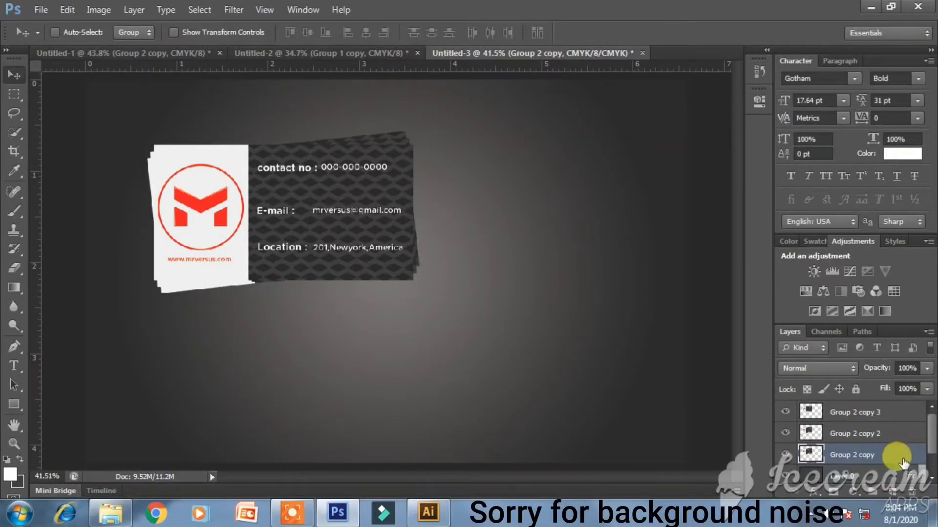
- Give the top contact card (Group 2 copy 3) a drop shadow with size 32 px
double_click(904, 456)
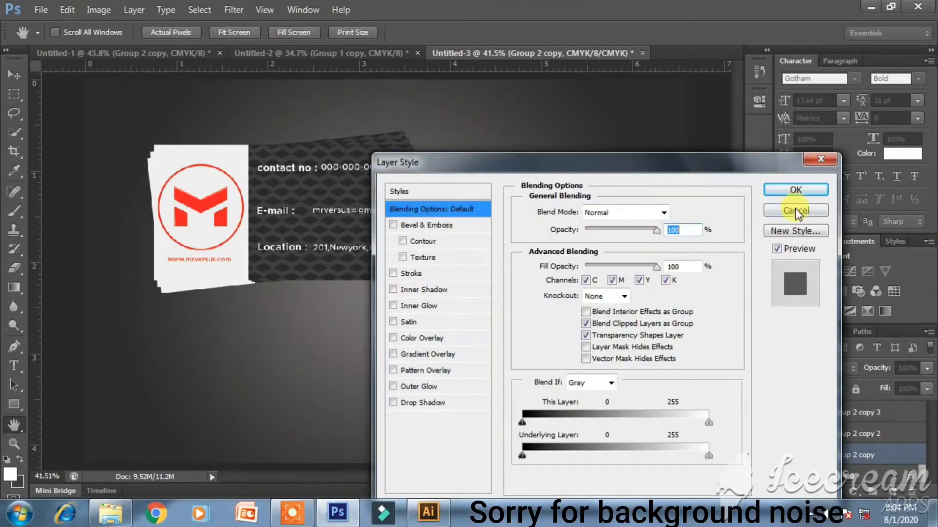
click(795, 211)
double_click(904, 413)
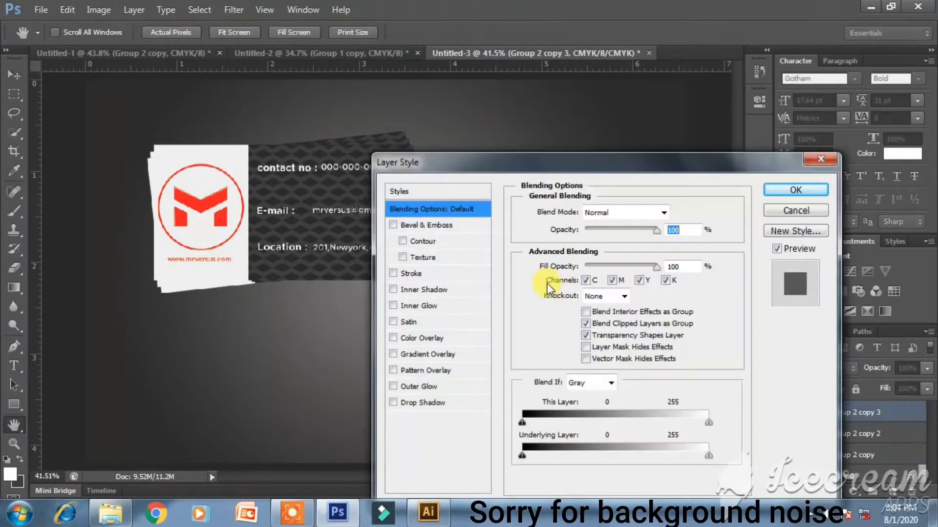
click(423, 403)
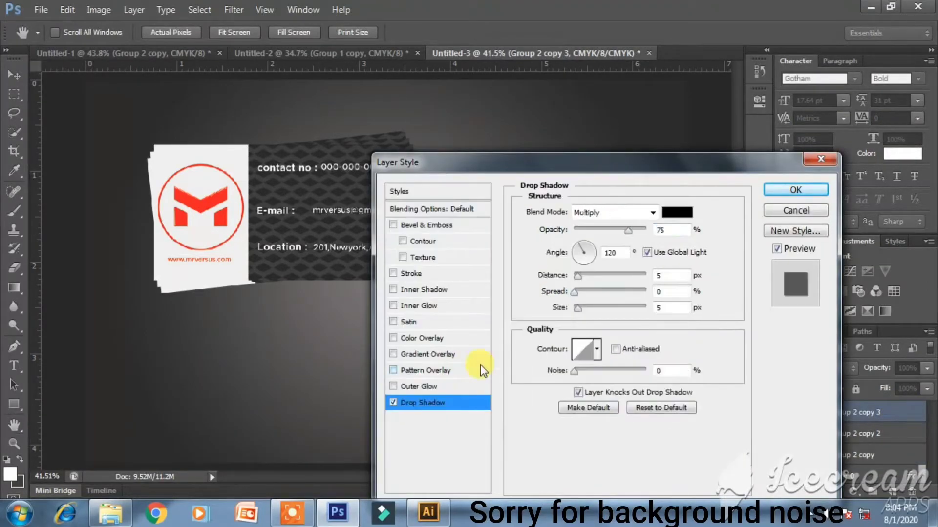
drag(578, 308, 588, 308)
click(578, 295)
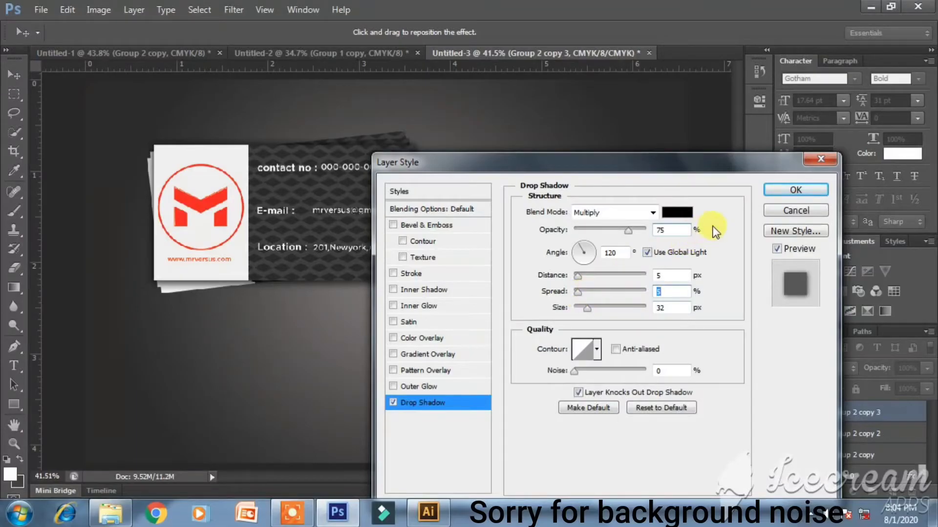
click(784, 190)
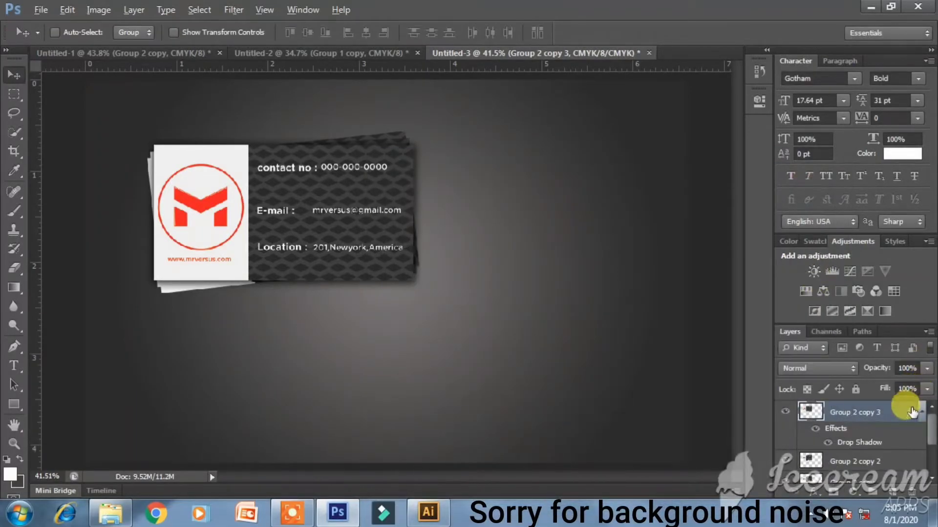
- Copy the drop shadow onto the stacked contact card copies below it
drag(913, 439, 911, 459)
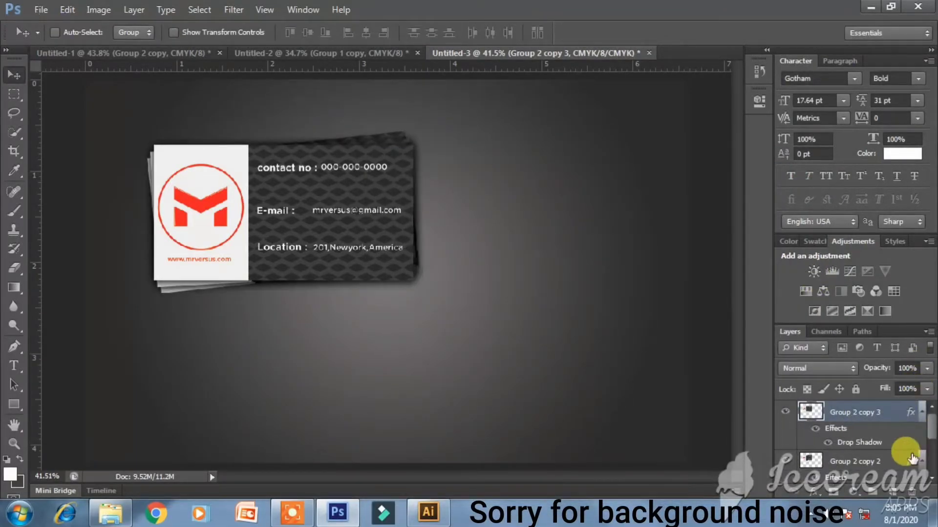
scroll(912, 455, down, 1)
drag(911, 414, 909, 460)
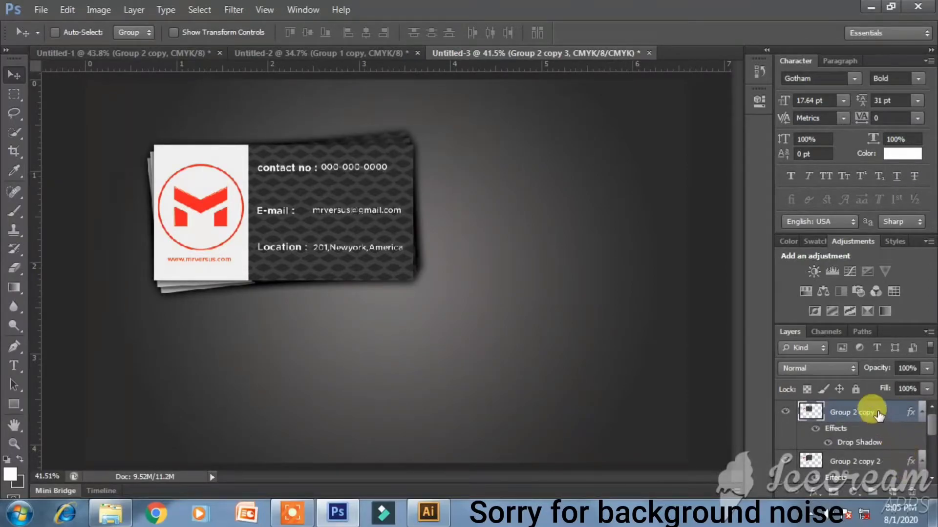
scroll(875, 412, down, 1)
scroll(898, 455, up, 2)
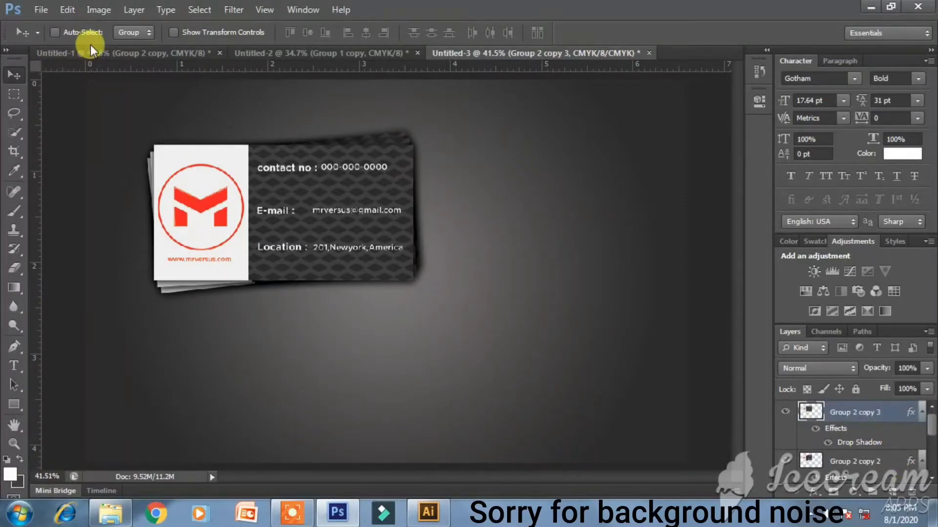
- Bring the patterned card from Untitled-2, scale it to about 44% below-right of the contacts, and duplicate it
click(267, 56)
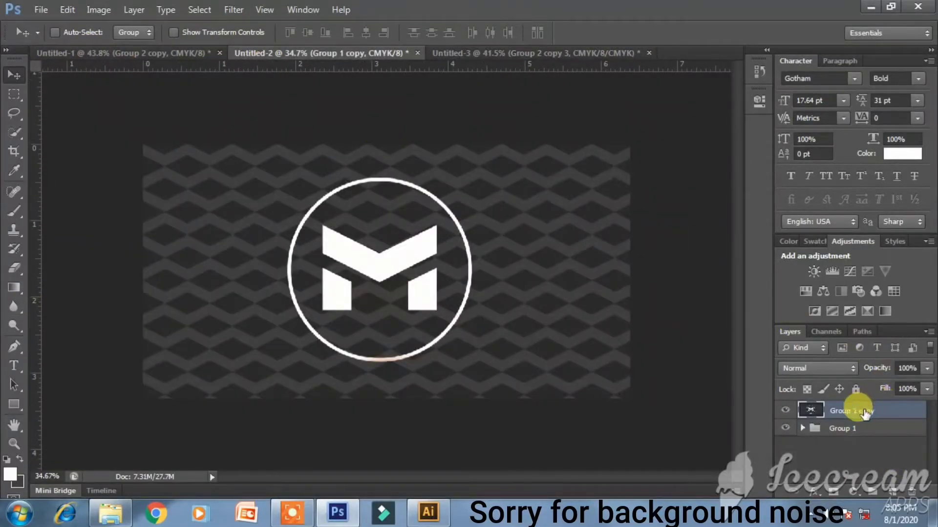
drag(348, 249, 434, 244)
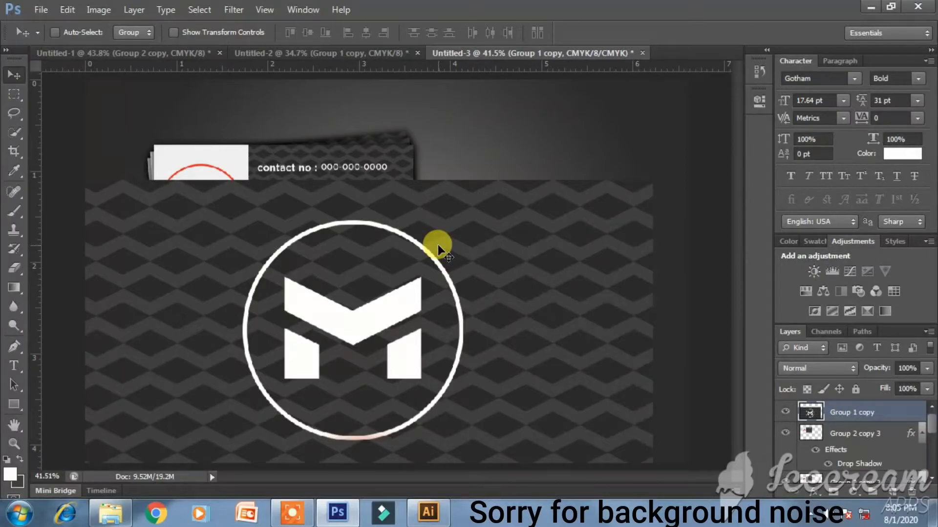
key(ctrl+t)
drag(653, 180, 508, 304)
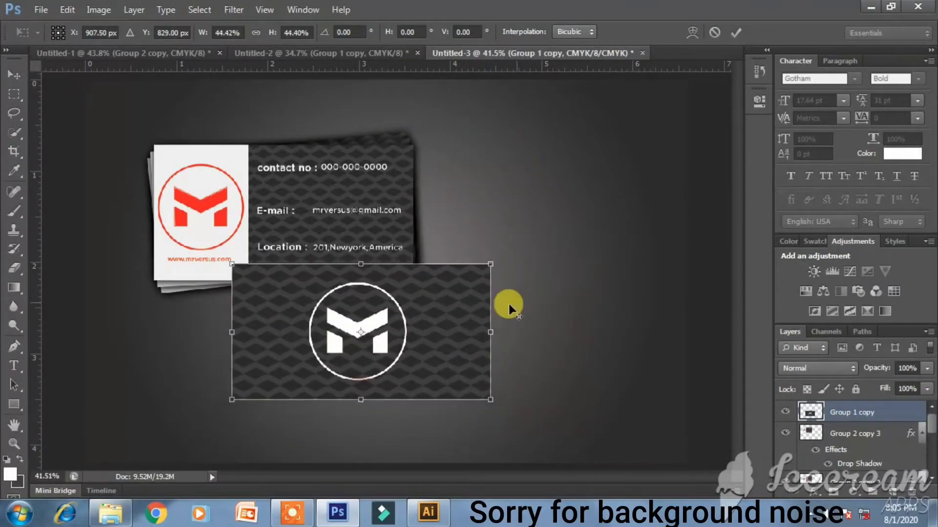
drag(426, 328, 563, 346)
key(Return)
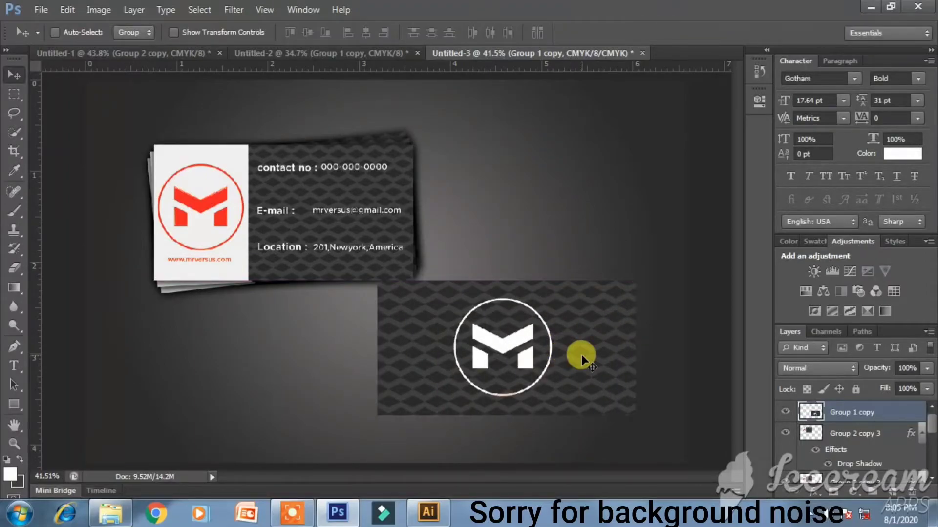
key(ctrl+j)
key(ctrl+j)
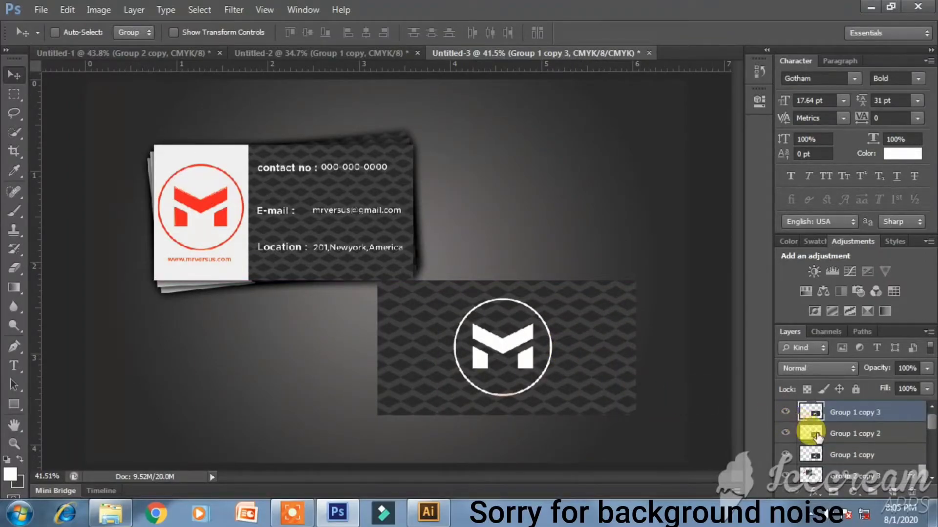
- Tilt the patterned card copies about 2.5 degrees, rotating the bottom copy slightly differently
click(816, 434)
shift+click(849, 454)
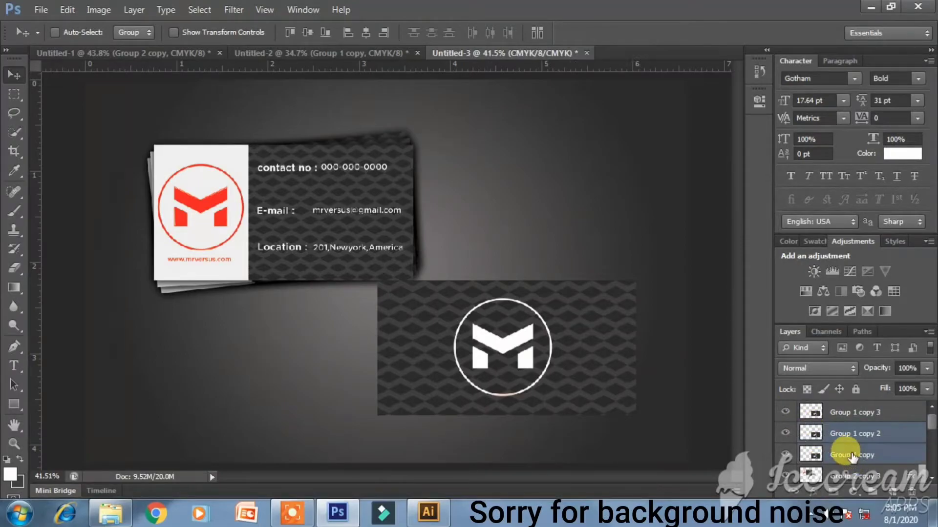
key(ctrl+t)
drag(695, 345, 703, 359)
key(Return)
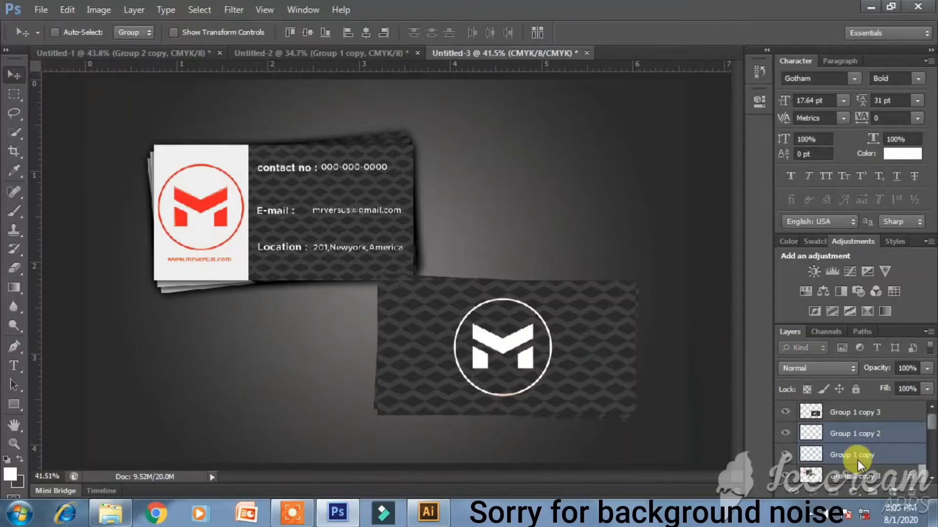
click(857, 457)
key(ctrl+t)
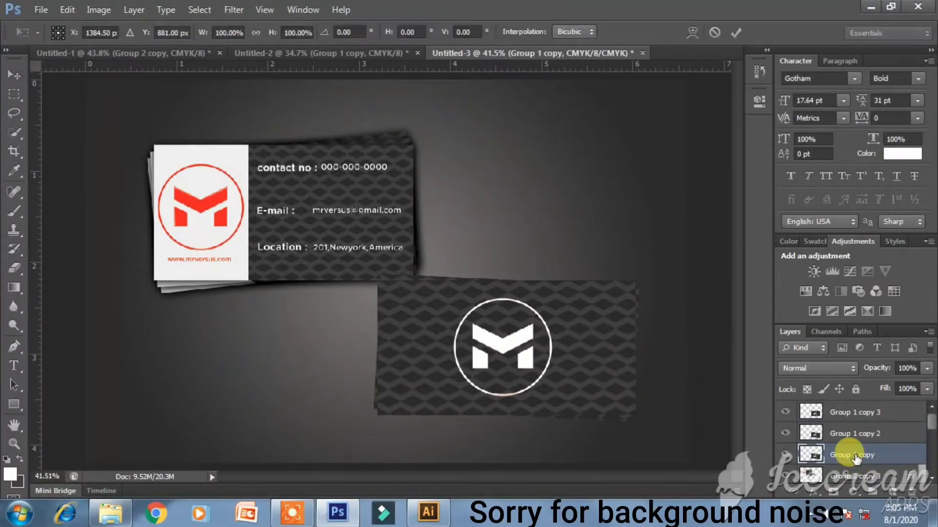
drag(655, 373, 655, 376)
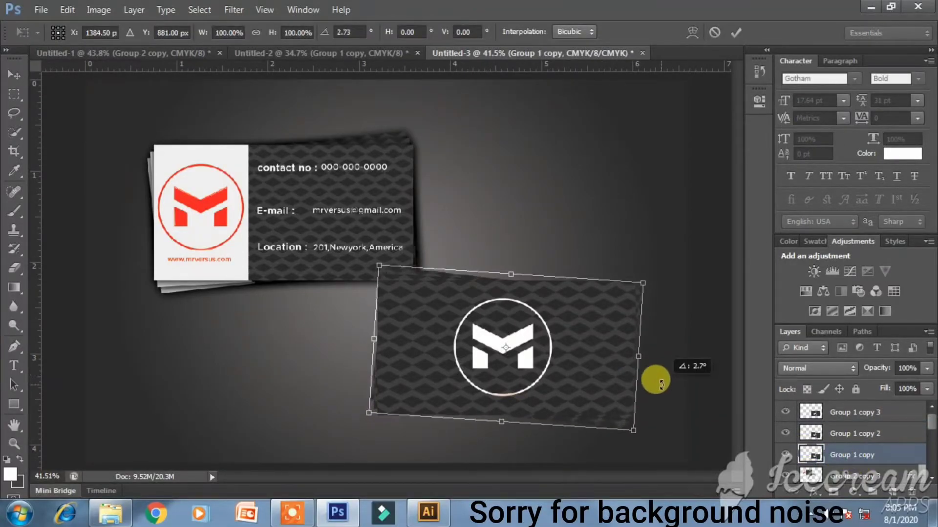
key(Return)
- Copy the contact card's drop shadow onto the patterned card copies
scroll(910, 481, down, 1)
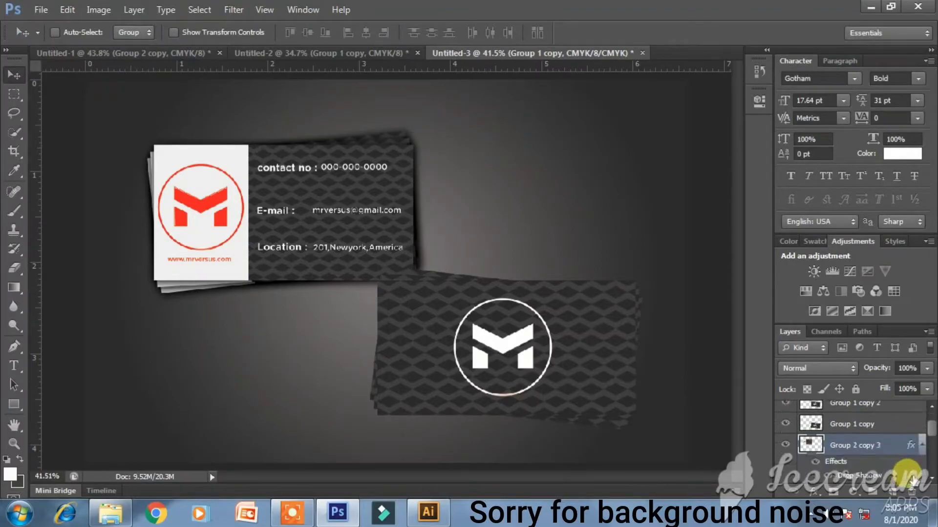
click(908, 444)
scroll(911, 437, up, 2)
drag(910, 429, 887, 412)
scroll(887, 413, down, 2)
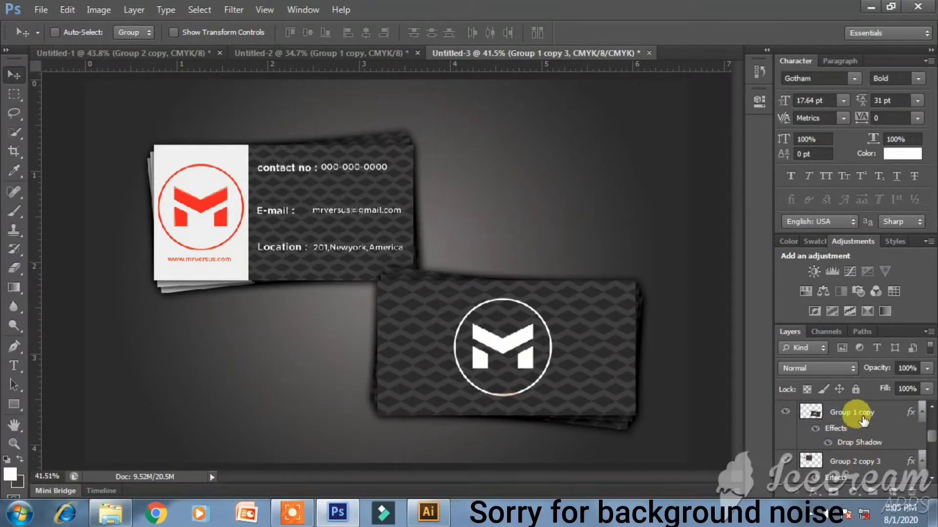
shift+click(863, 420)
scroll(864, 420, up, 1)
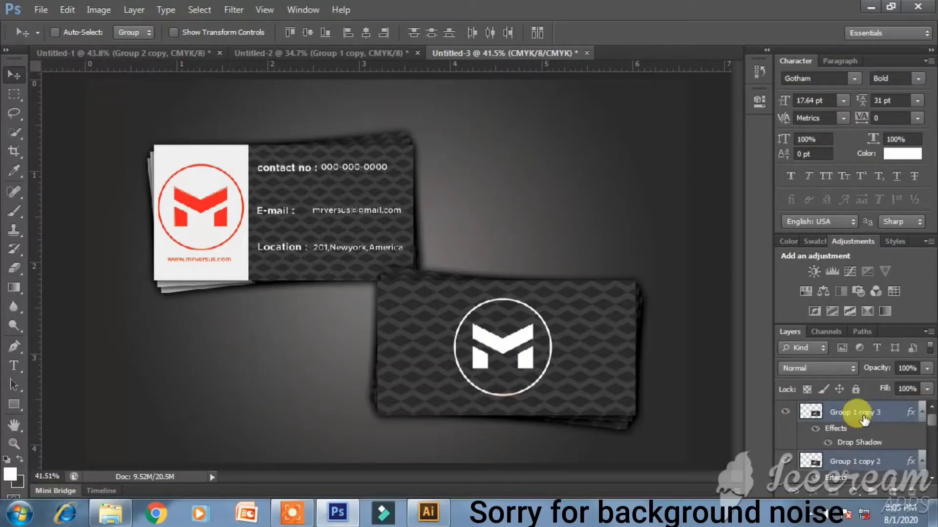
scroll(864, 420, down, 2)
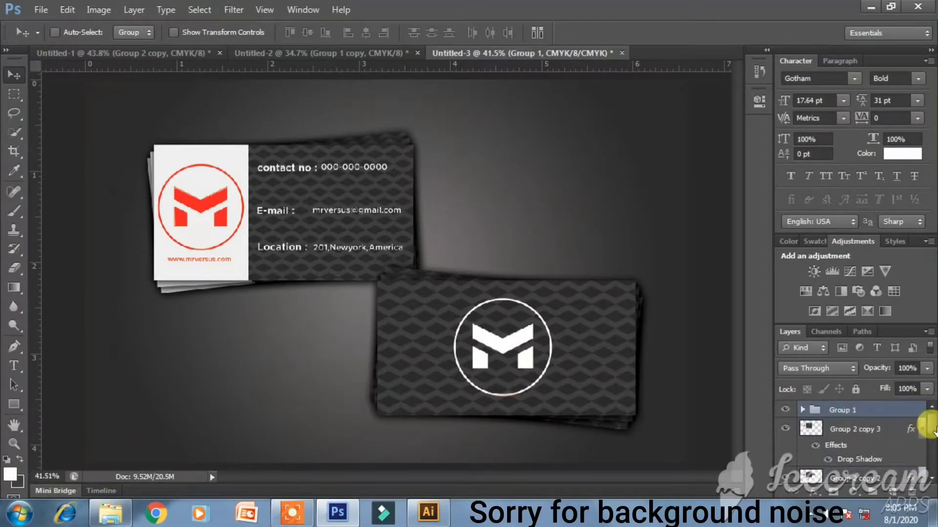
- Group the contact card layers together into Group 2
click(872, 423)
scroll(874, 424, down, 1)
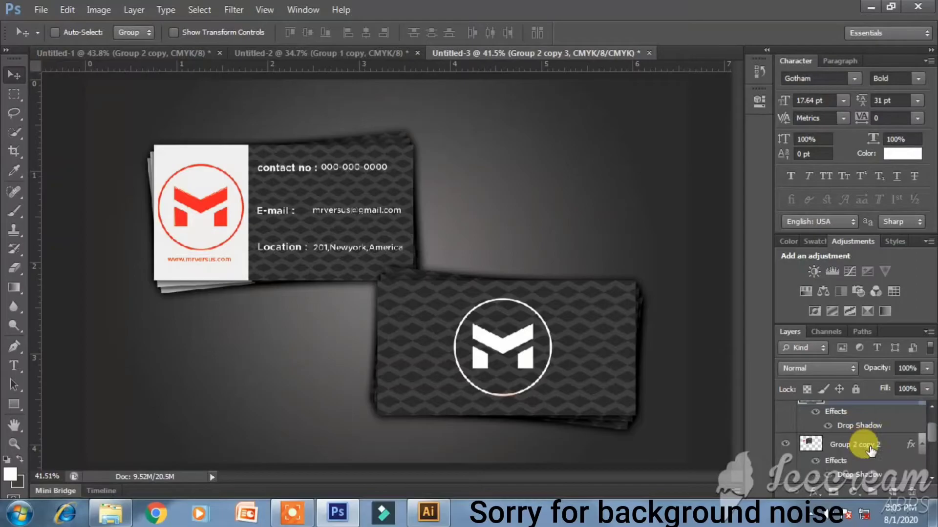
shift+click(870, 447)
key(ctrl+g)
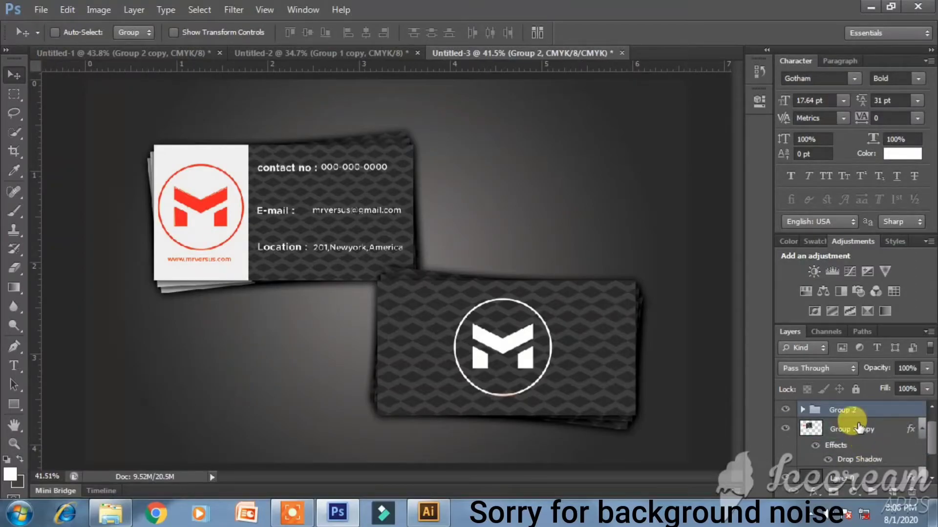
drag(874, 440, 868, 427)
- Move the patterned card stack up-left and rotate it about -15 degrees
click(822, 415)
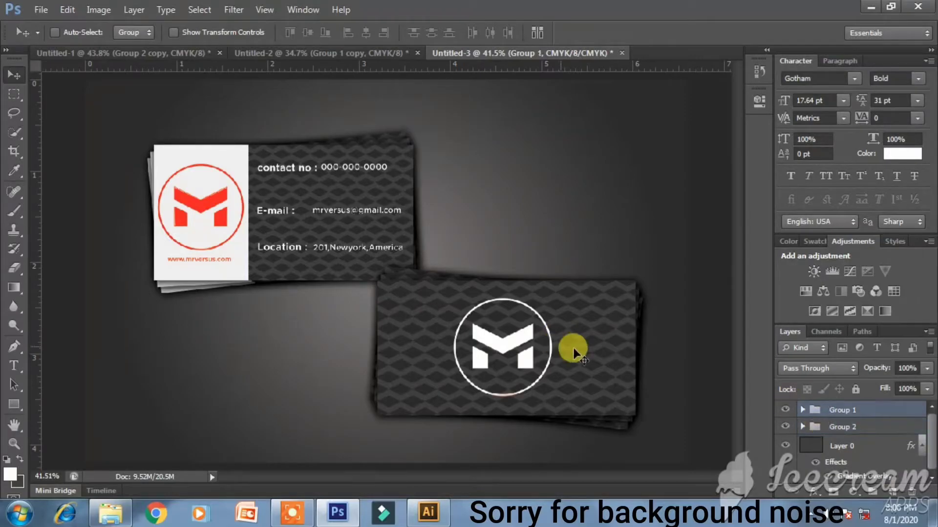
drag(491, 322, 473, 317)
key(ctrl+t)
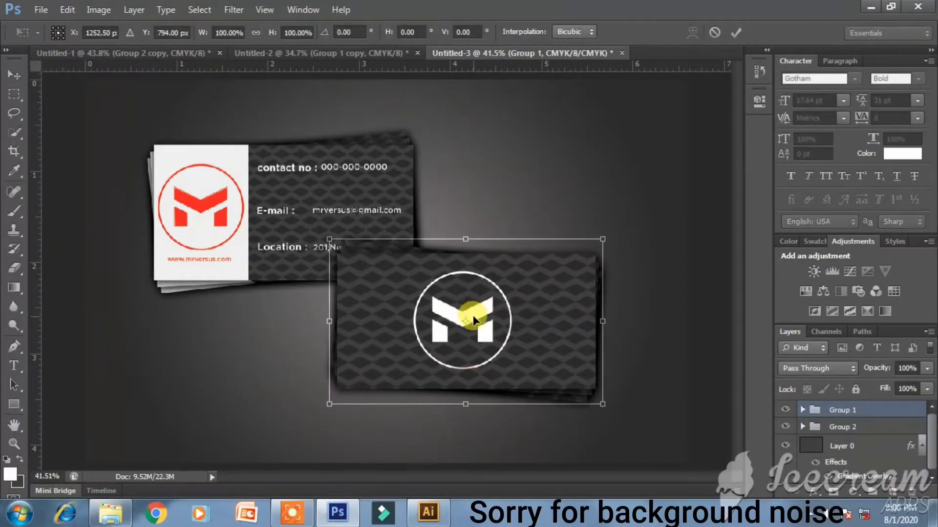
drag(660, 324, 660, 276)
click(836, 430)
- Rotate the contact card stack about -20 degrees and reposition it to overlap the patterned stack
click(837, 430)
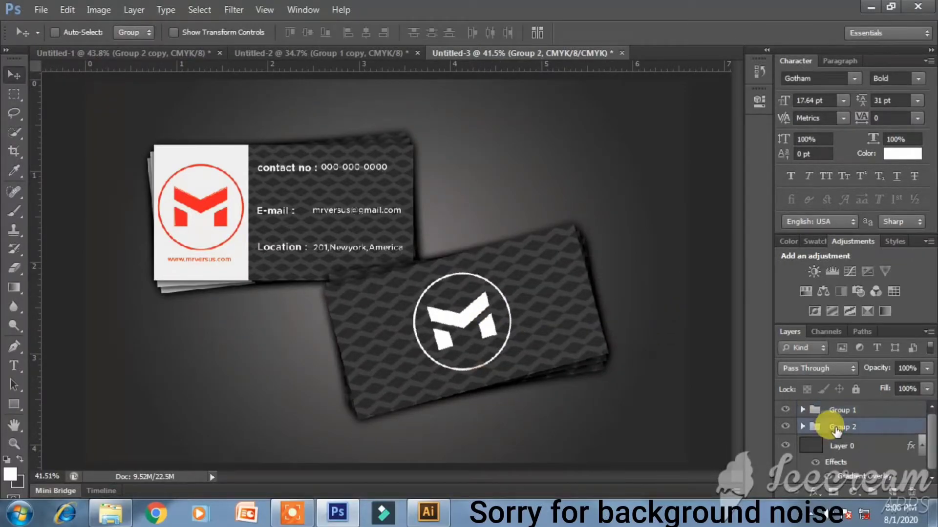
key(ctrl+t)
drag(318, 351, 279, 362)
key(Return)
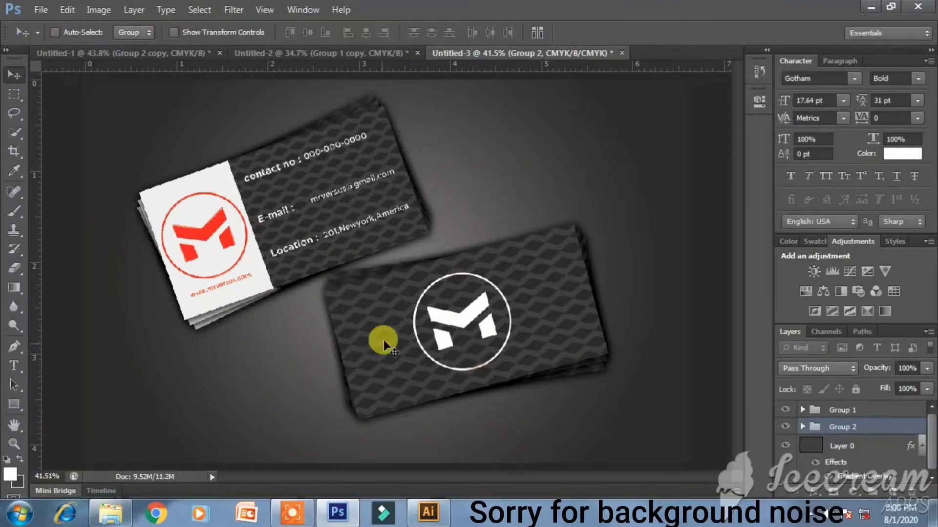
drag(373, 322, 628, 244)
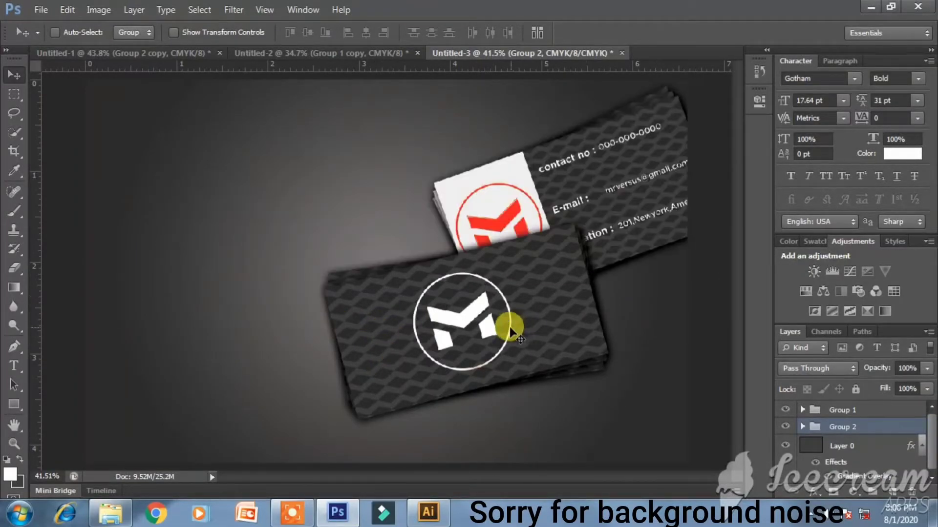
drag(565, 247, 285, 250)
drag(290, 256, 629, 222)
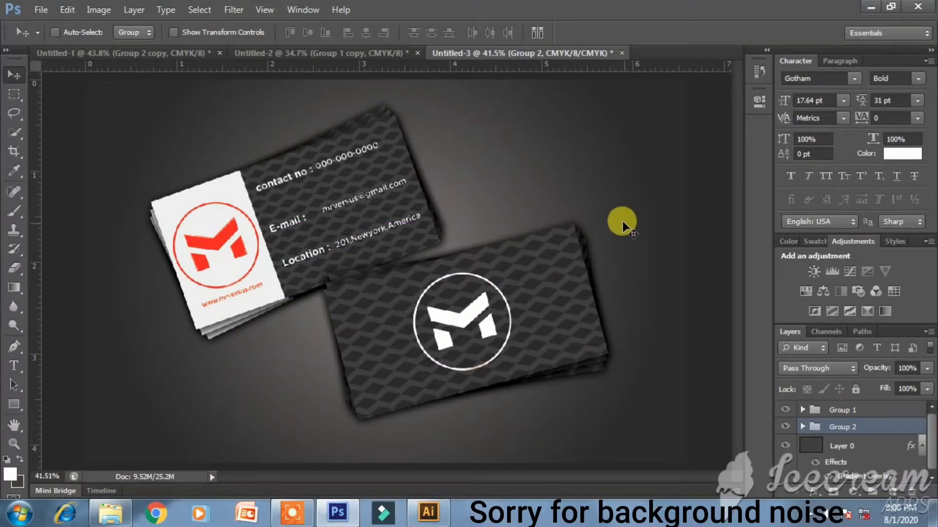
- Group both card stacks and the background into Group 3
click(839, 410)
shift+click(845, 444)
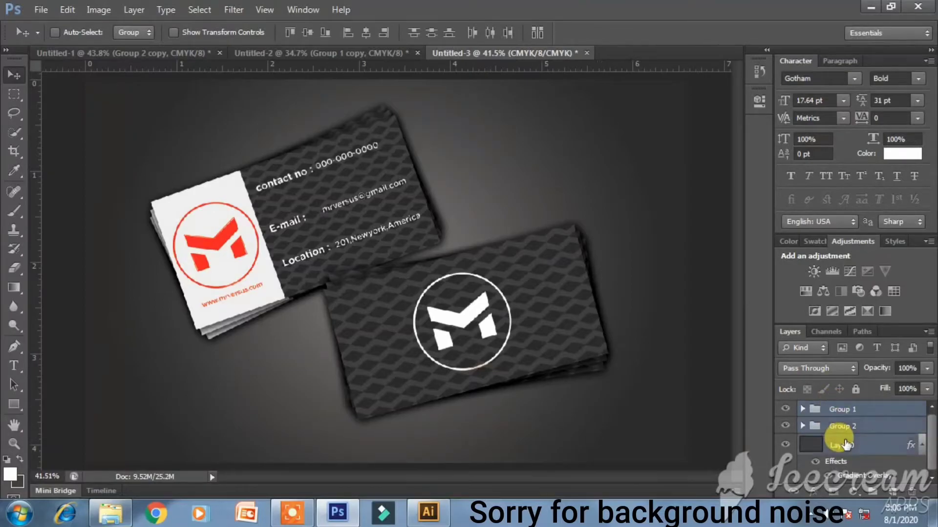
key(ctrl+g)
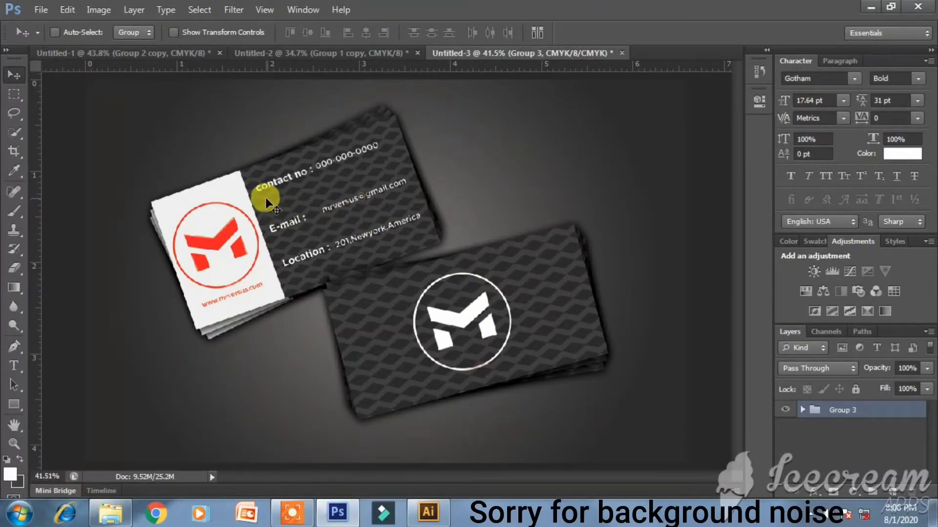
- Delete the stray pasted pattern copy from the Illustrator brand sheet
click(428, 512)
scroll(592, 423, down, 6)
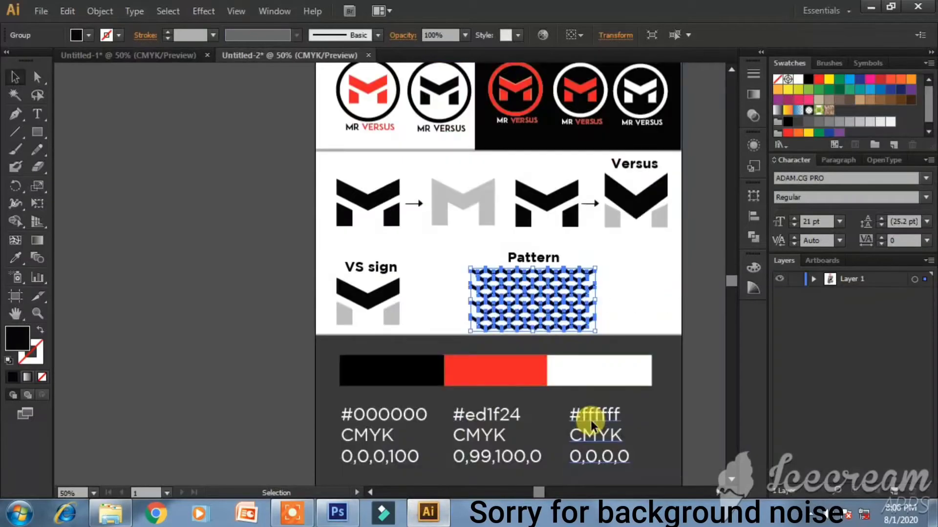
scroll(591, 423, down, 5)
click(548, 402)
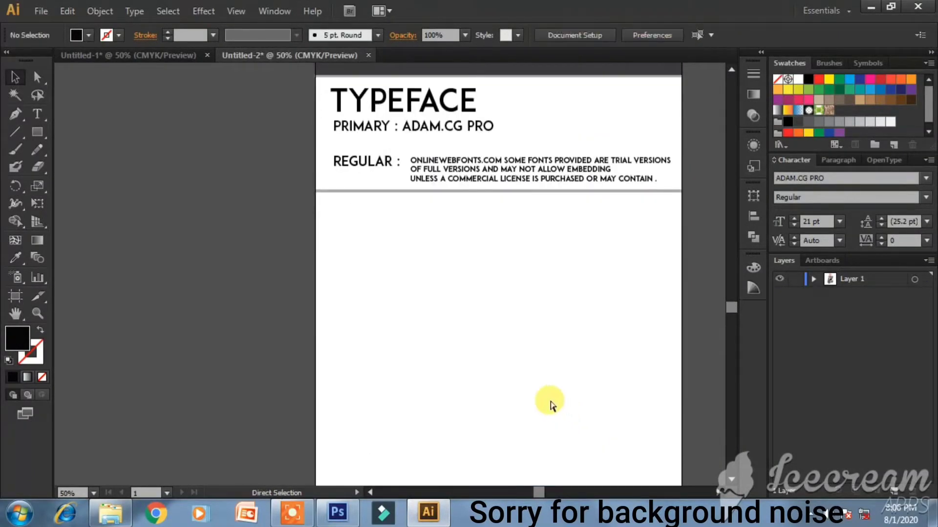
key(Delete)
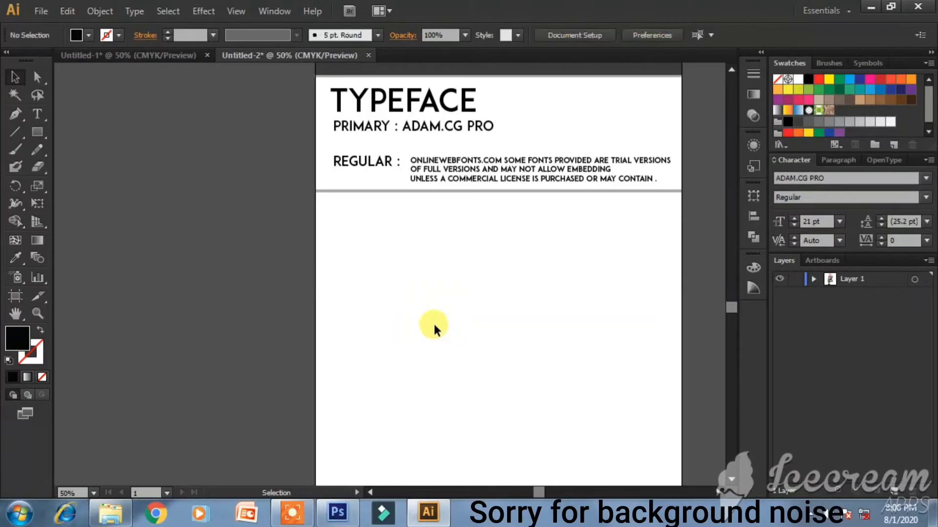
click(337, 513)
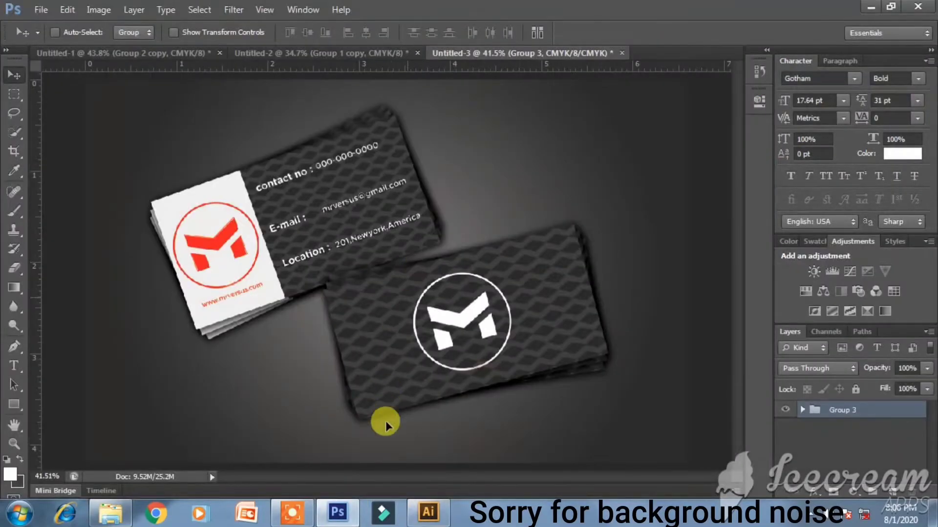
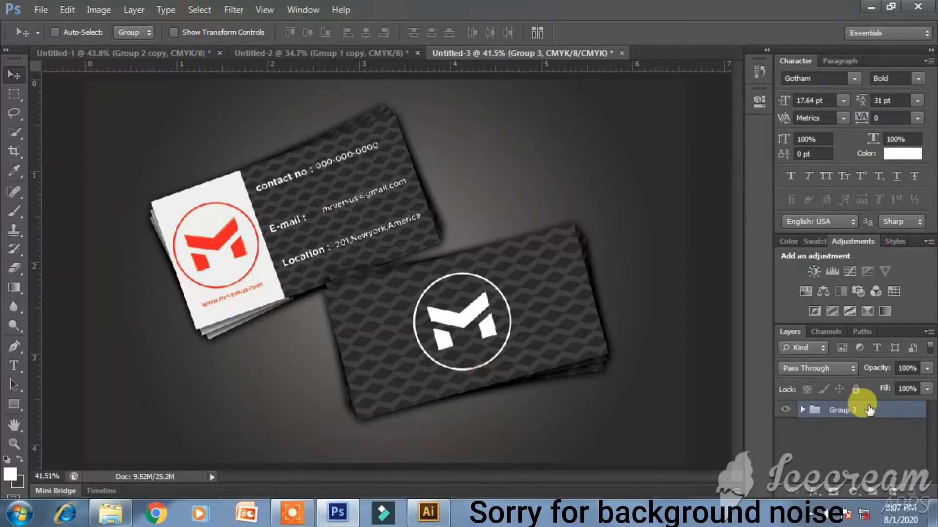
- Duplicate the Group 3 mockup and merge the copy into one 'Group 3 copy' layer
key(ctrl+j)
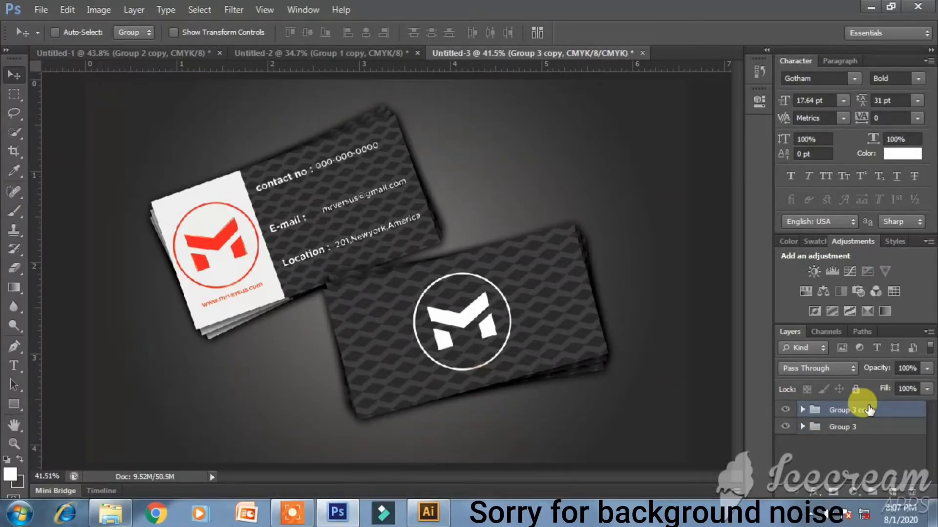
right_click(868, 411)
click(439, 313)
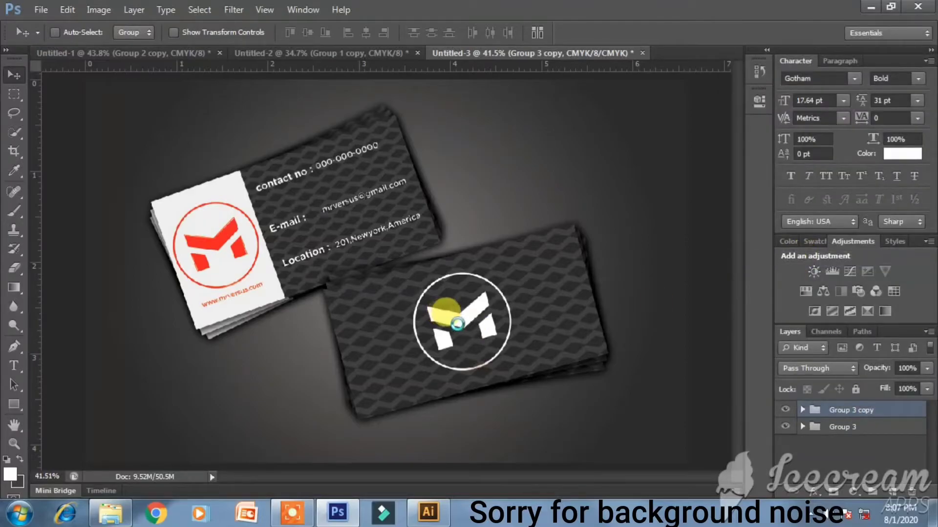
key(ctrl+e)
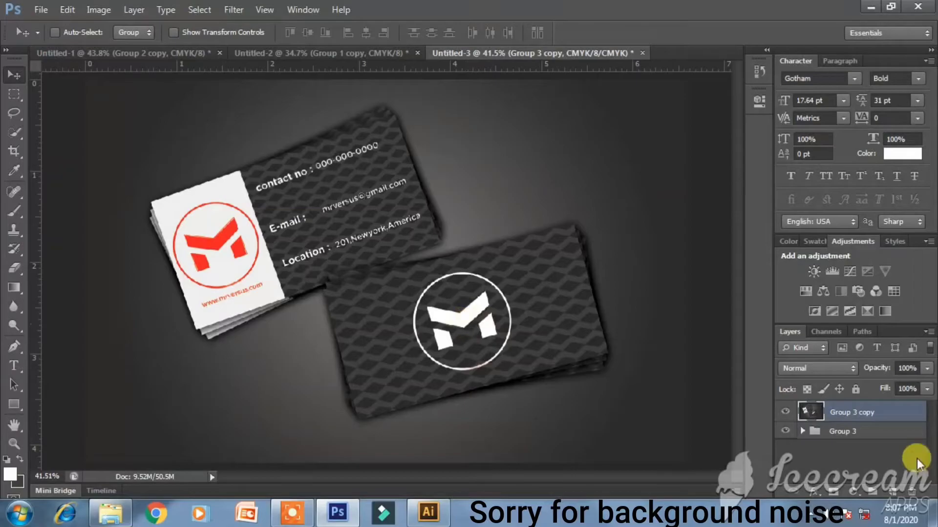
click(430, 508)
- Bring the merged business-card mockup into Illustrator and scale it to full page width
key(ctrl+v)
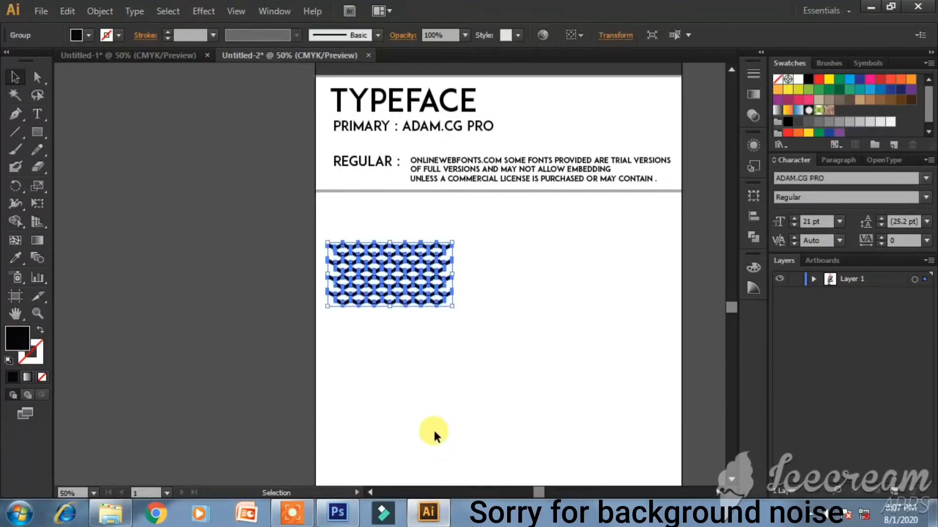
key(ctrl+z)
click(337, 512)
drag(446, 299, 400, 232)
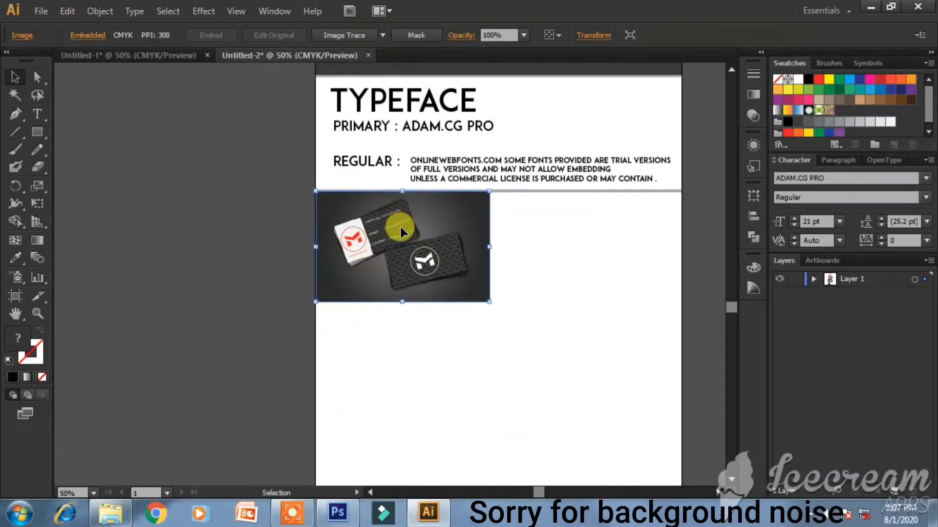
drag(489, 301, 672, 476)
click(722, 419)
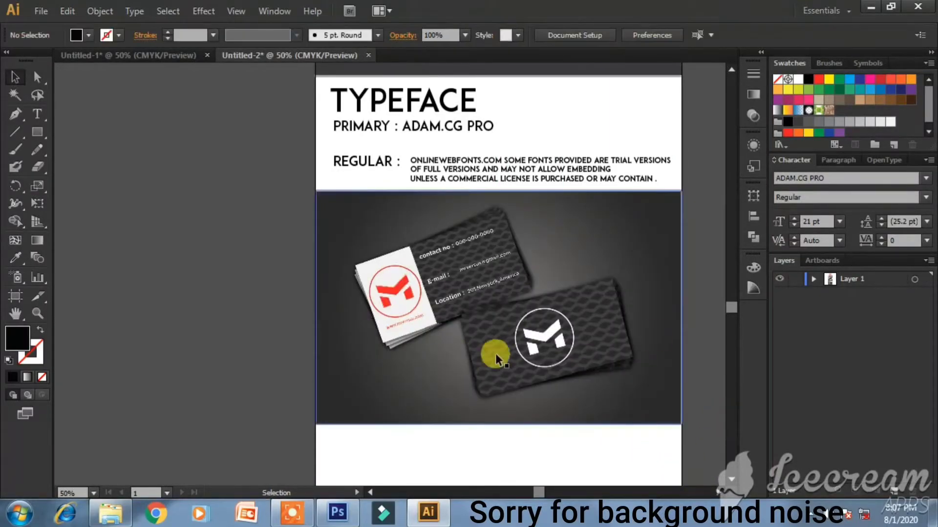
- Extend Artboard 1's bottom edge down to 3429 px tall, leaving blank space below
scroll(364, 348, up, 3)
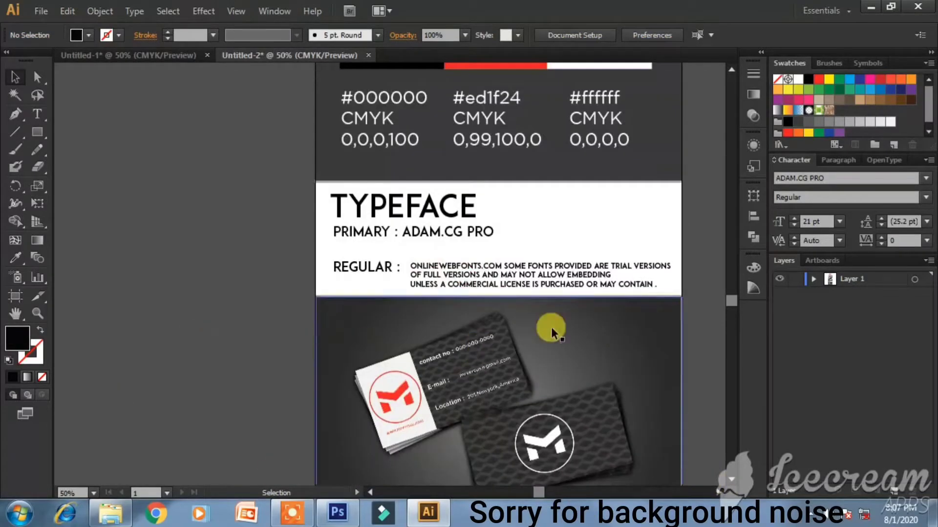
scroll(557, 309, up, 15)
scroll(561, 318, up, 1)
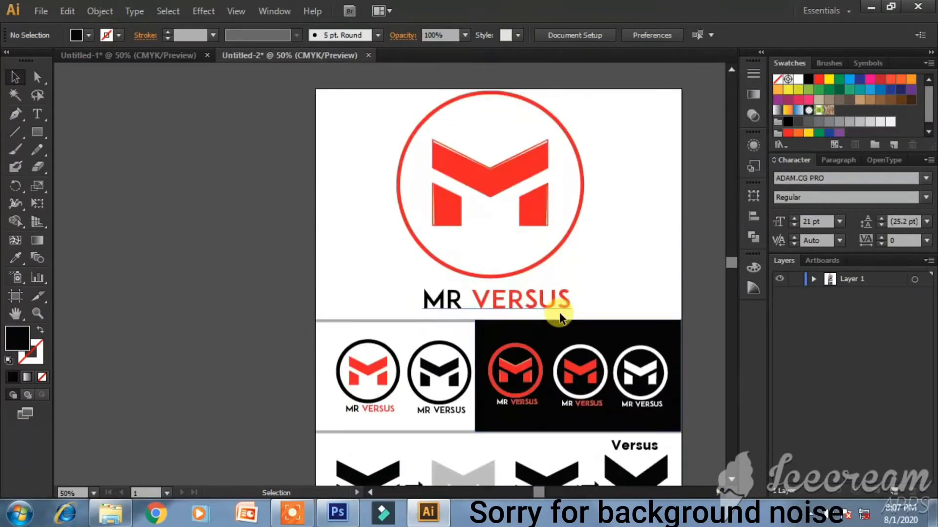
scroll(523, 205, down, 10)
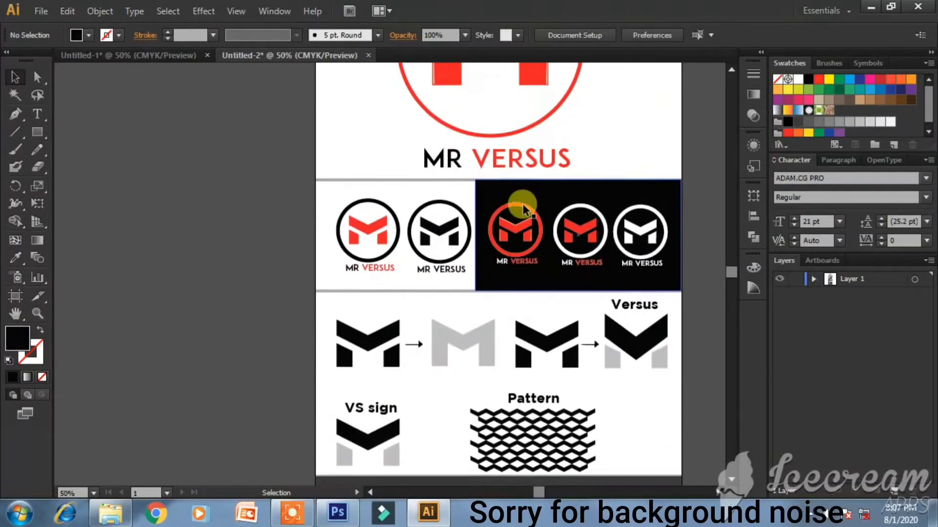
scroll(511, 307, down, 1)
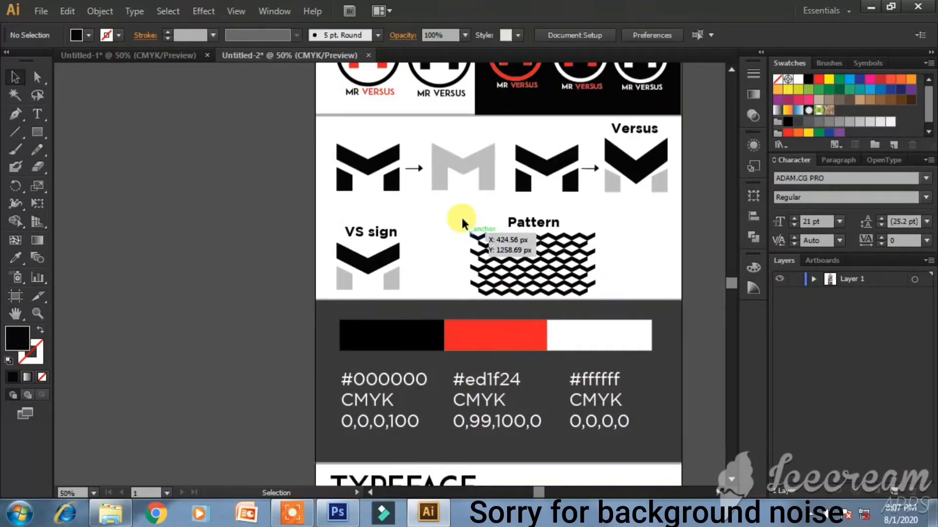
scroll(479, 306, down, 1)
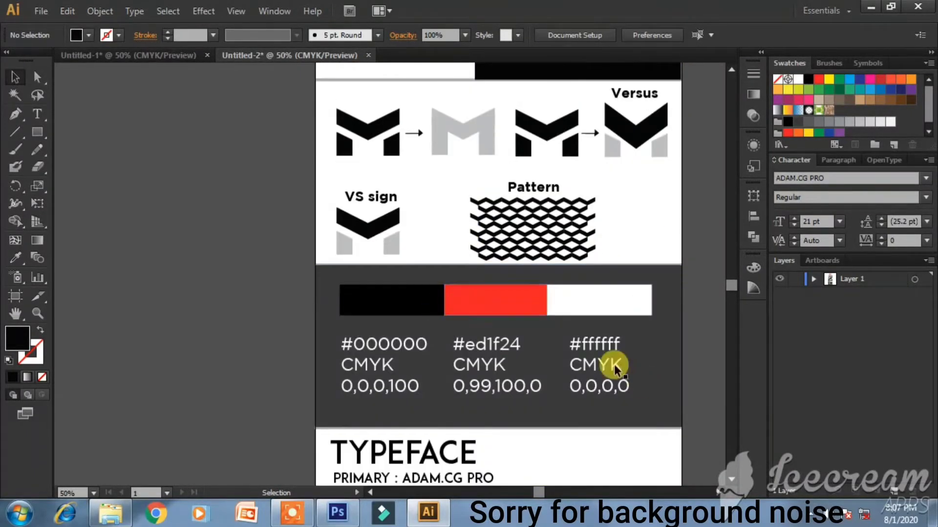
scroll(480, 358, down, 4)
scroll(376, 373, down, 5)
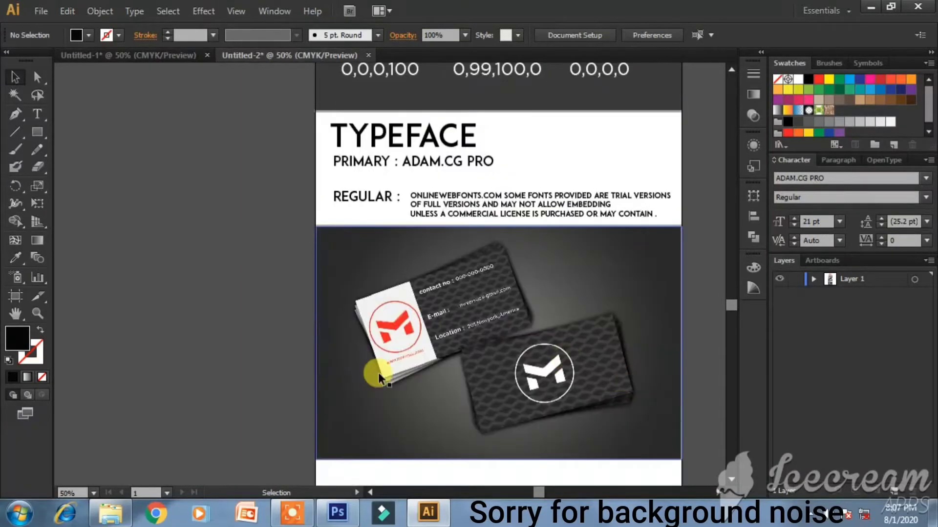
scroll(581, 382, down, 4)
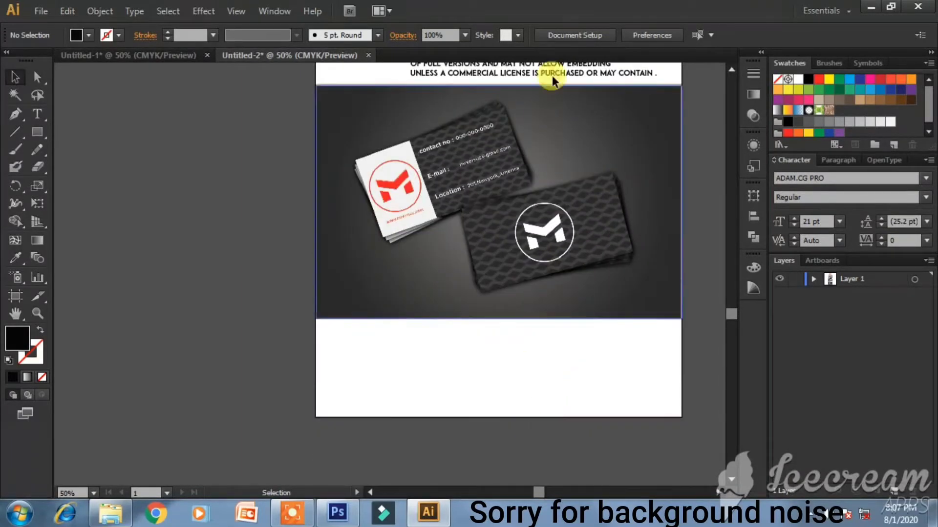
click(574, 36)
click(574, 126)
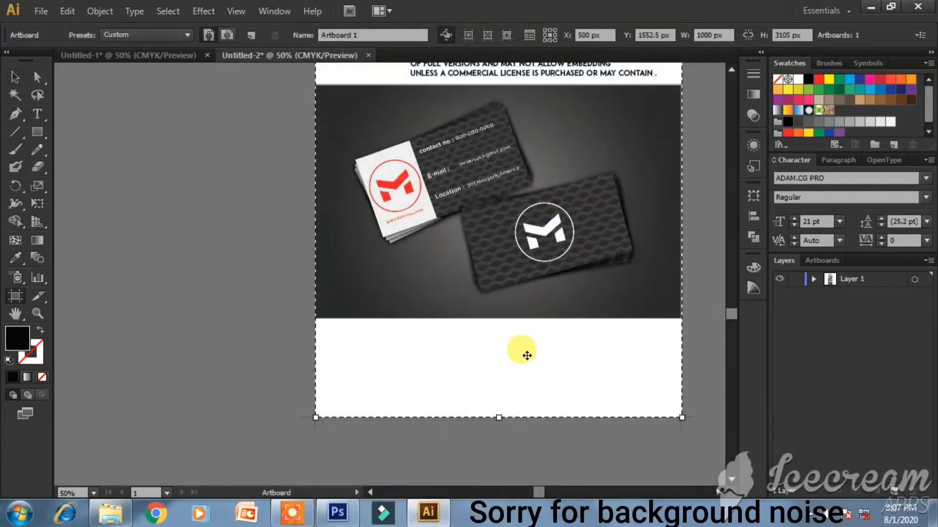
mouse_move(498, 417)
mouse_down()
mouse_move(498, 469)
mouse_move(482, 412)
mouse_move(496, 397)
mouse_move(498, 419)
mouse_up()
scroll(492, 441, down, 3)
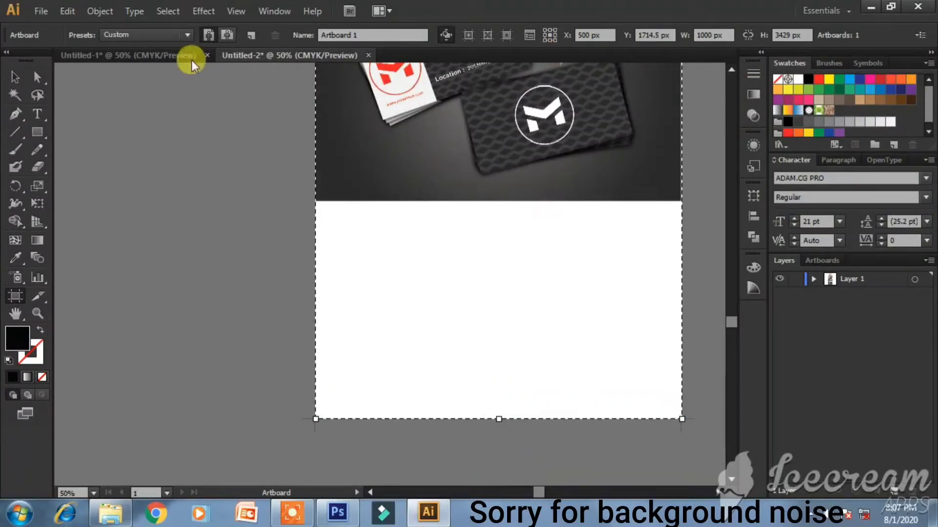
click(15, 77)
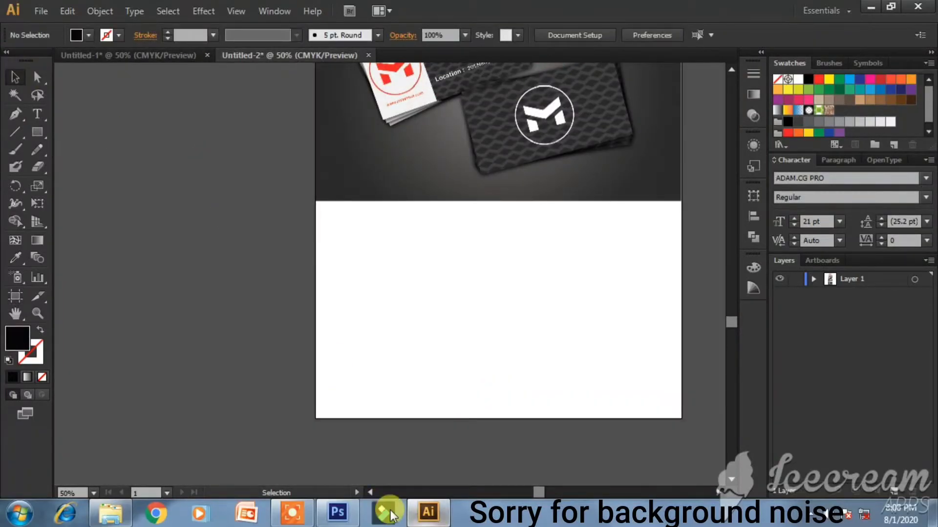
- Create a new blank Photoshop document 2000 px wide by 1500 px tall
click(338, 512)
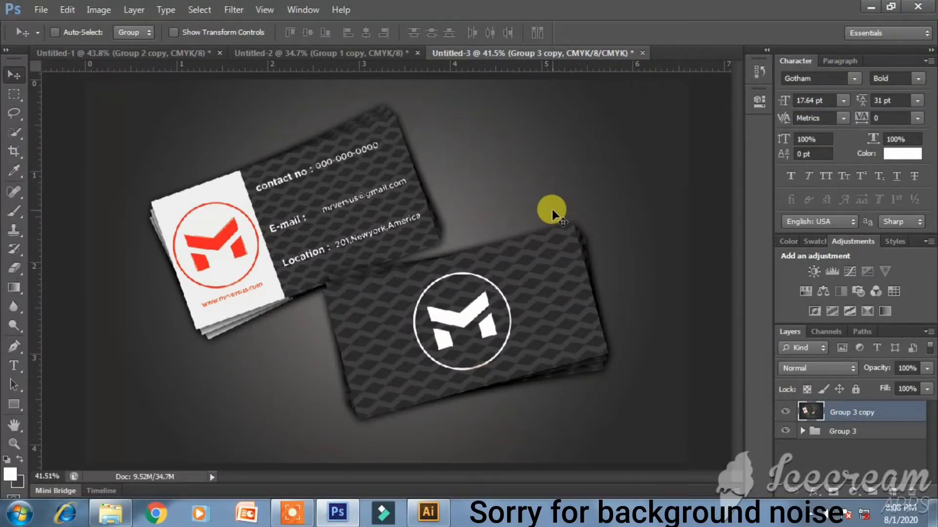
key(ctrl+n)
click(431, 172)
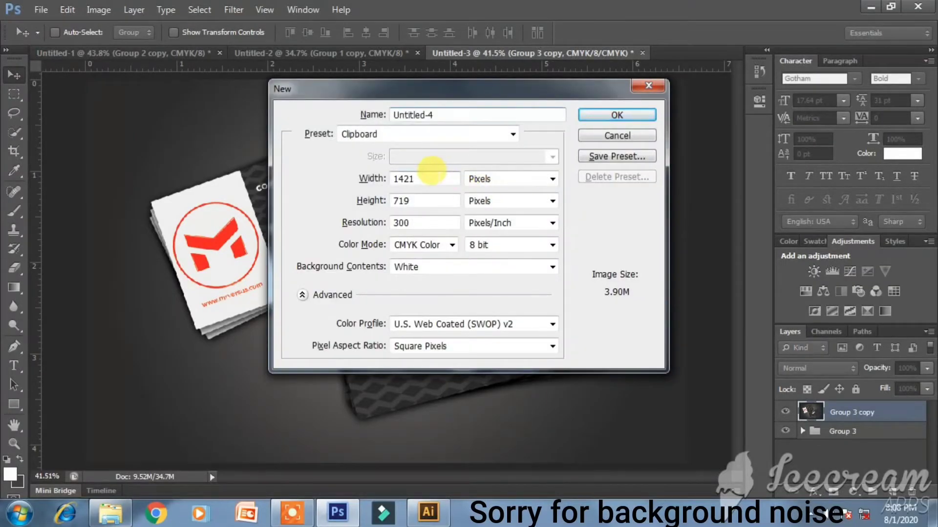
double_click(431, 171)
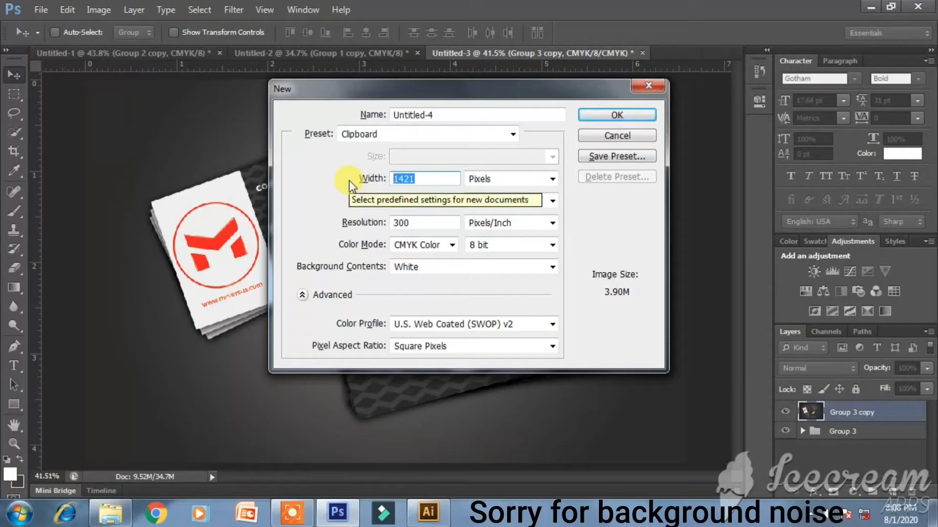
text(2000)
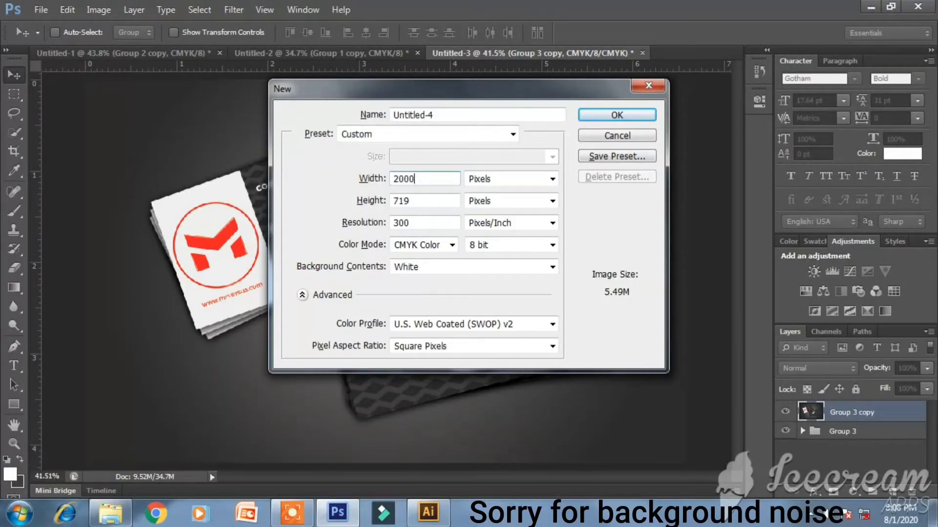
key(Tab)
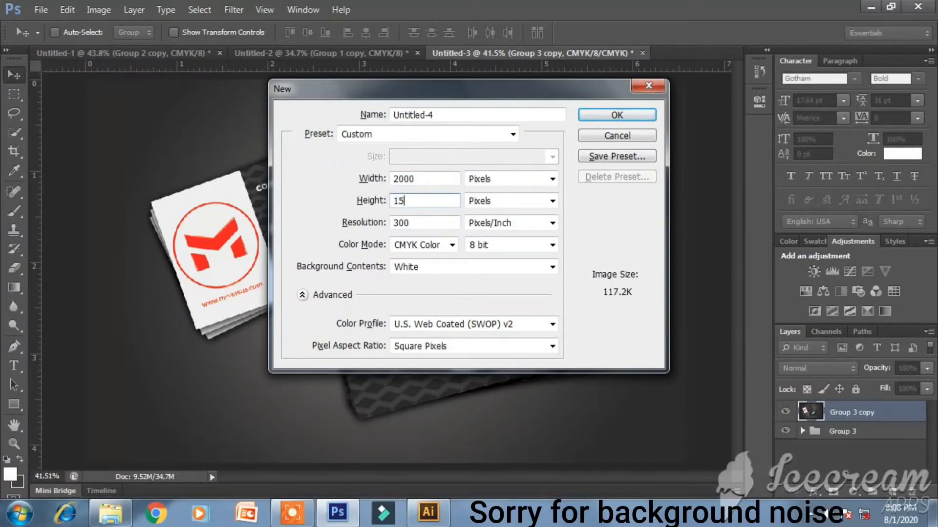
key(Return)
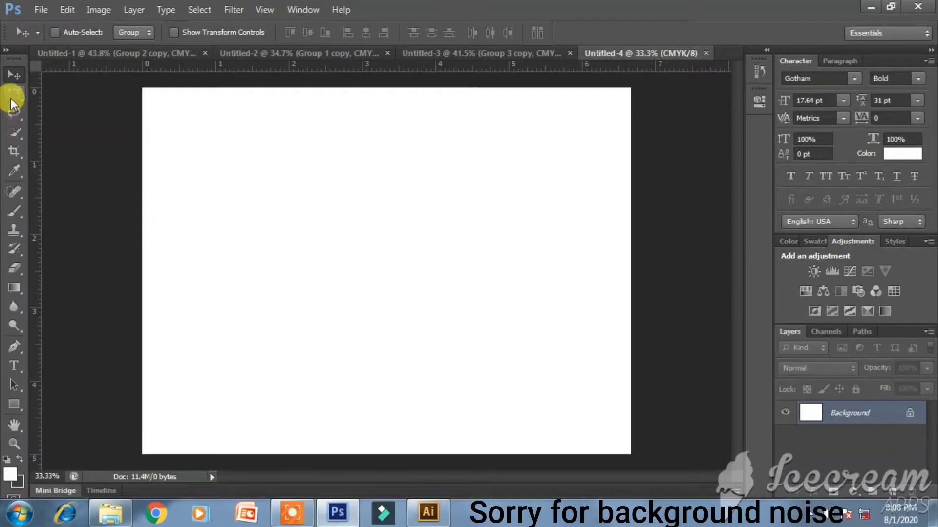
- Crop the canvas with cleared ratio values, extending the crop area up and down, and apply it
click(14, 149)
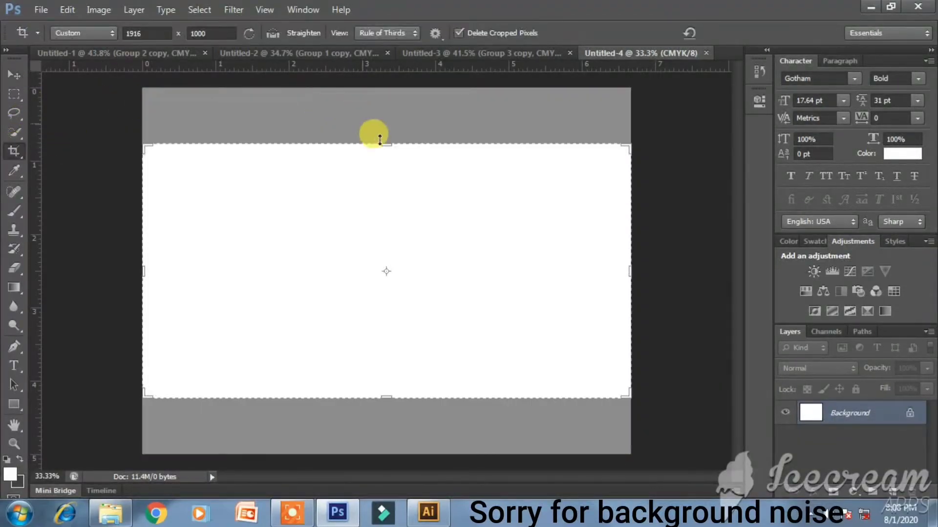
click(136, 33)
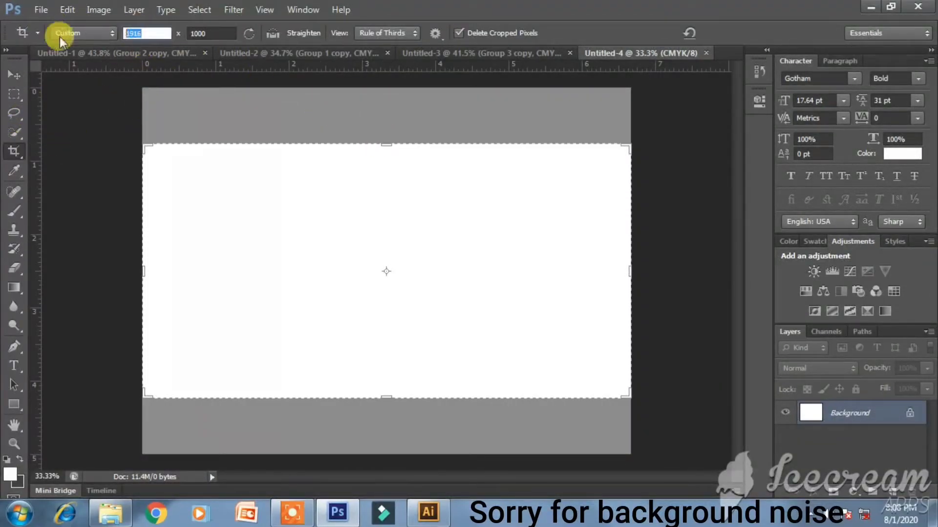
key(BackSpace)
drag(213, 33, 125, 47)
key(BackSpace)
drag(390, 142, 379, 105)
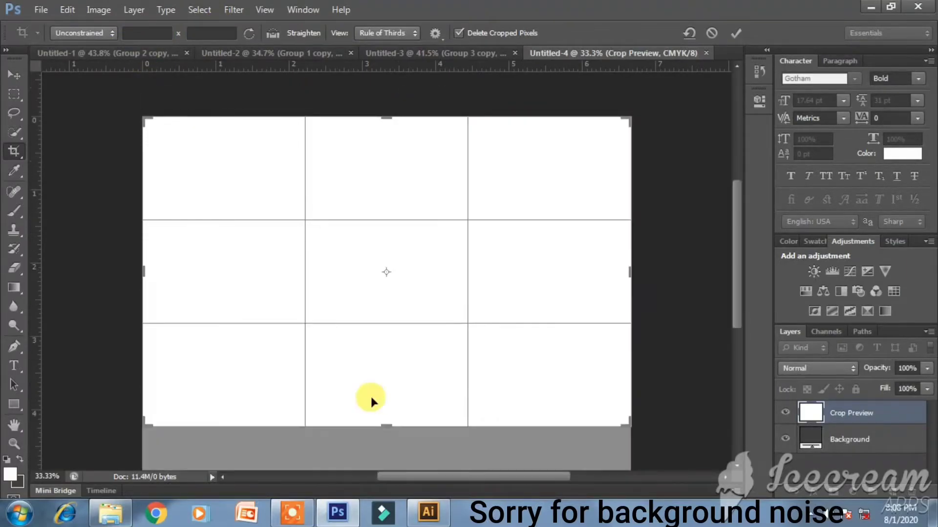
drag(384, 434, 386, 441)
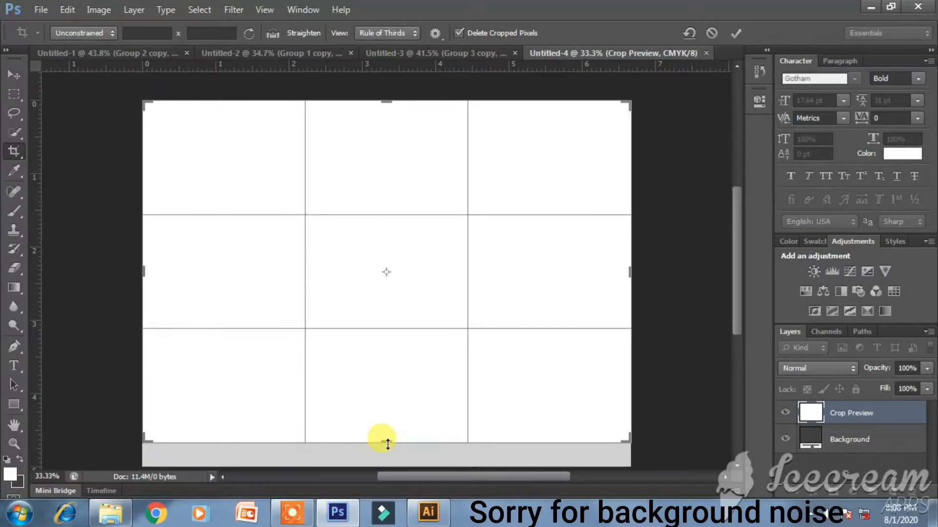
click(20, 71)
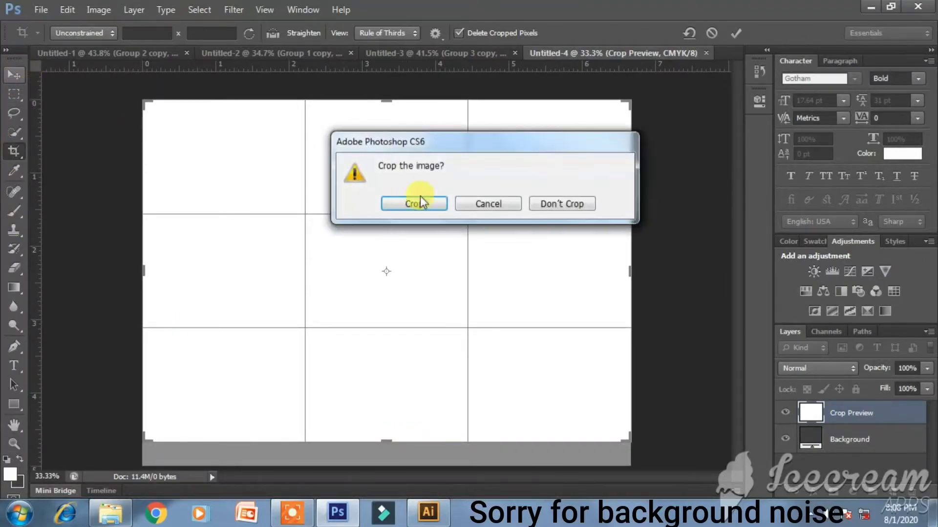
click(416, 201)
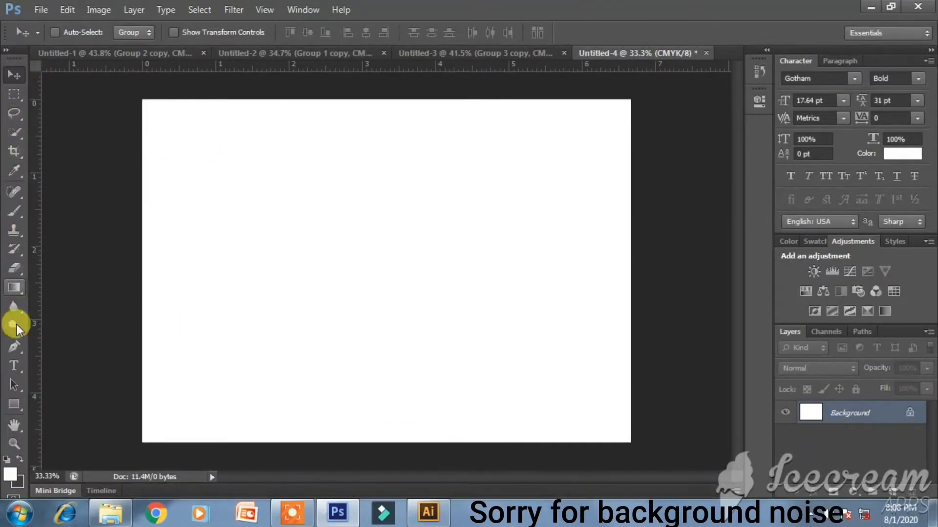
- Create an 820 × 312 px rectangle on the canvas
click(18, 399)
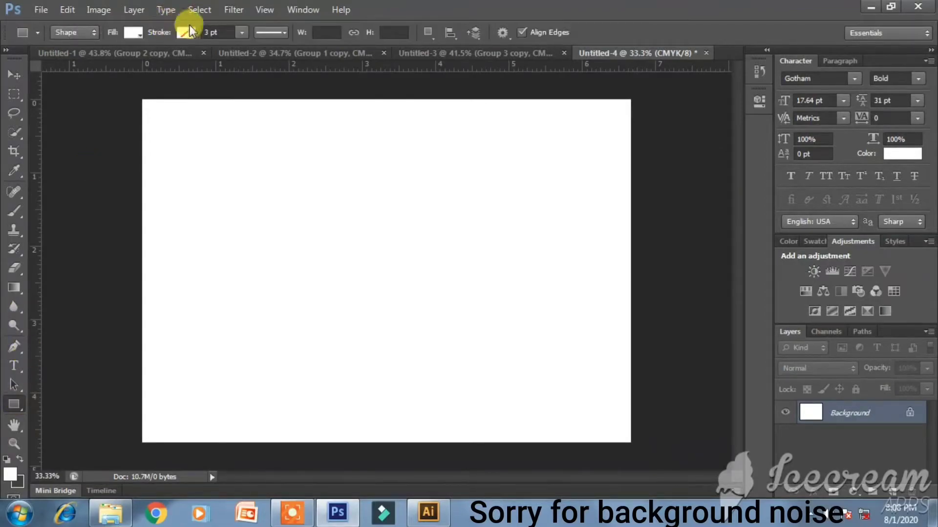
click(323, 33)
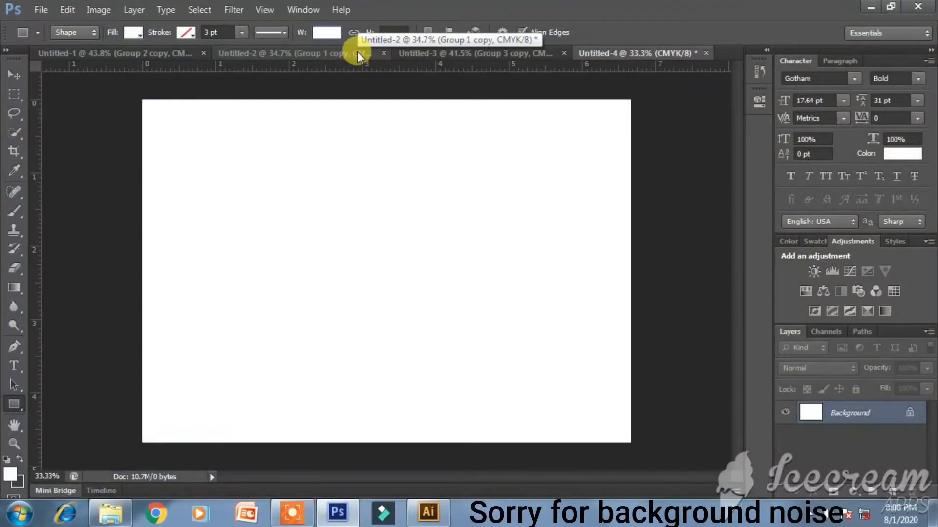
text(820)
key(Tab)
key(Tab)
text(3)
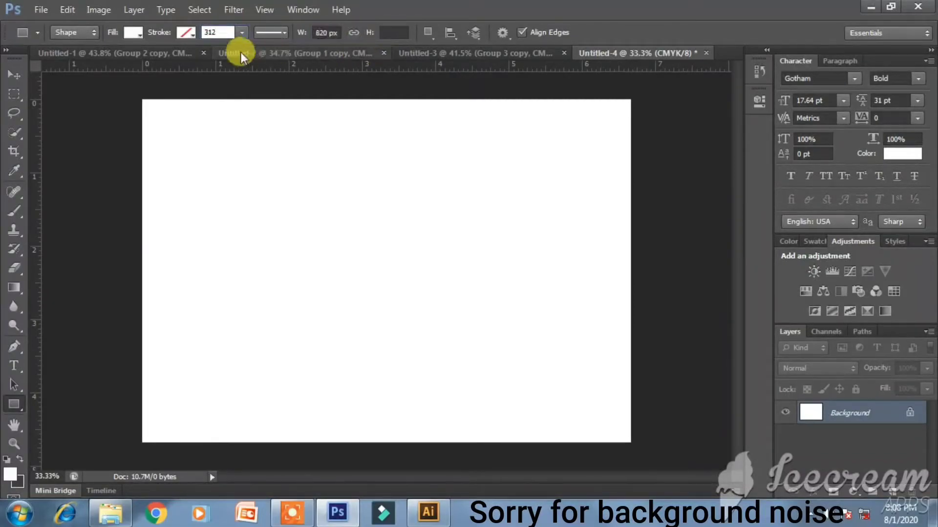
key(BackSpace)
key(BackSpace)
key(BackSpace)
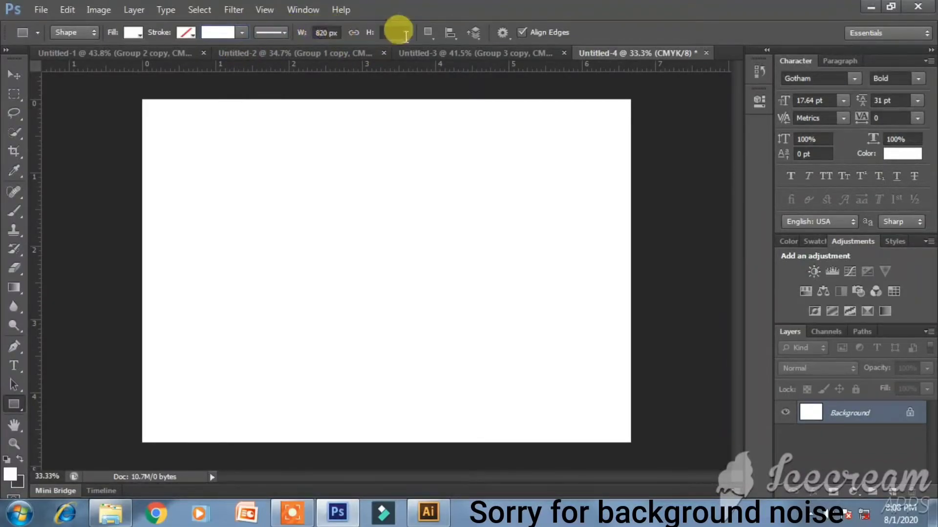
click(396, 32)
click(467, 211)
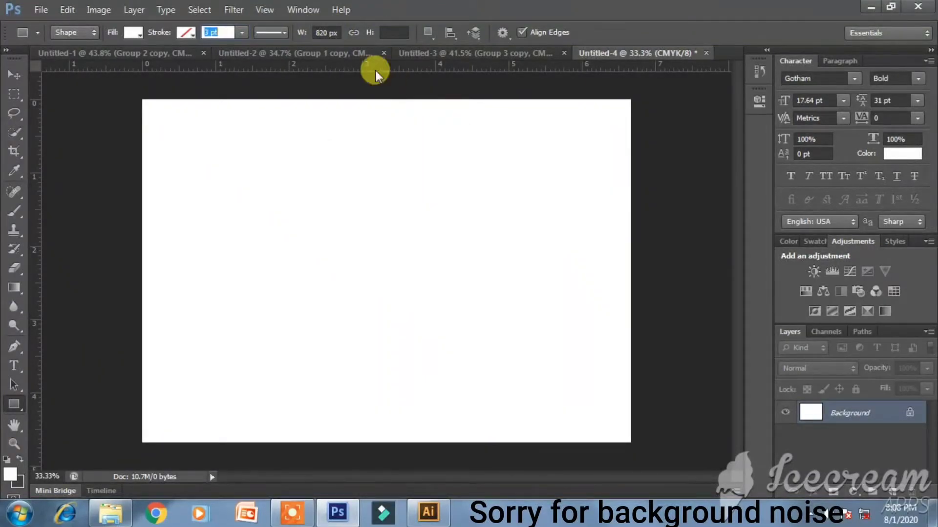
click(379, 35)
text(312)
key(Return)
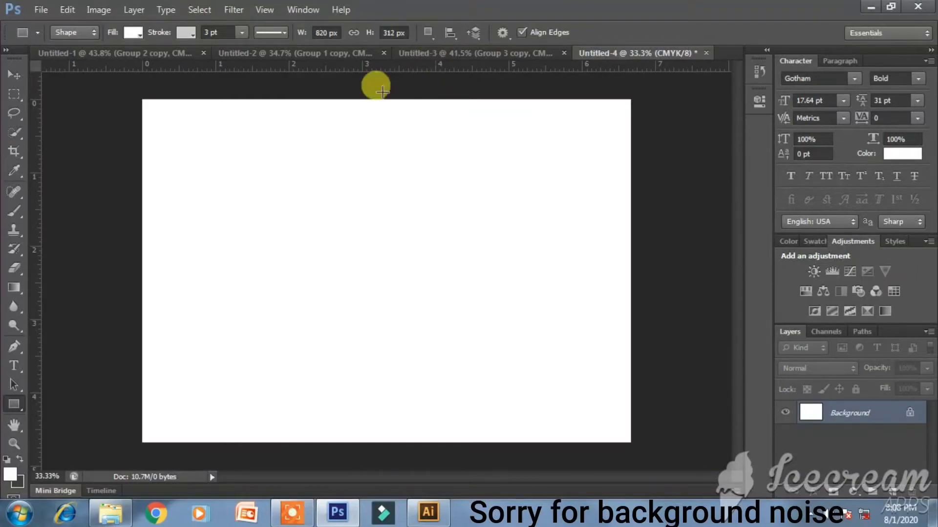
click(171, 123)
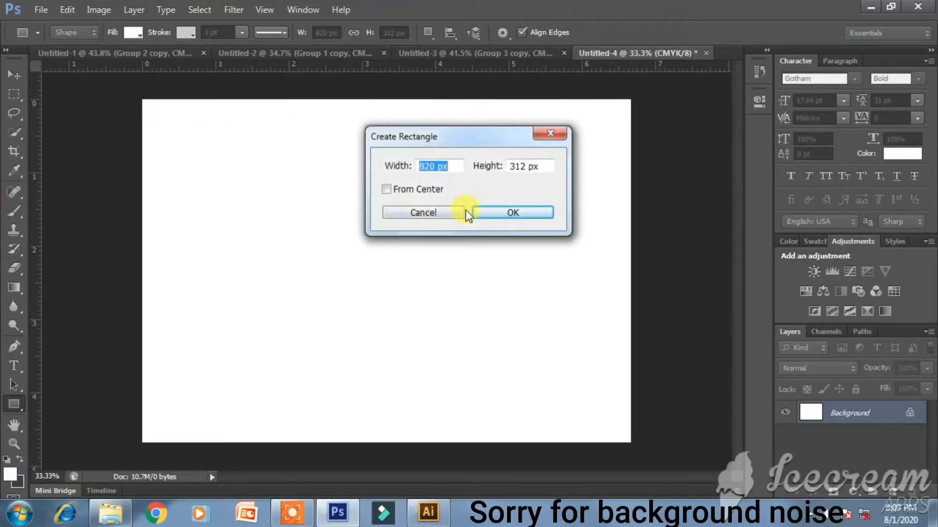
click(491, 213)
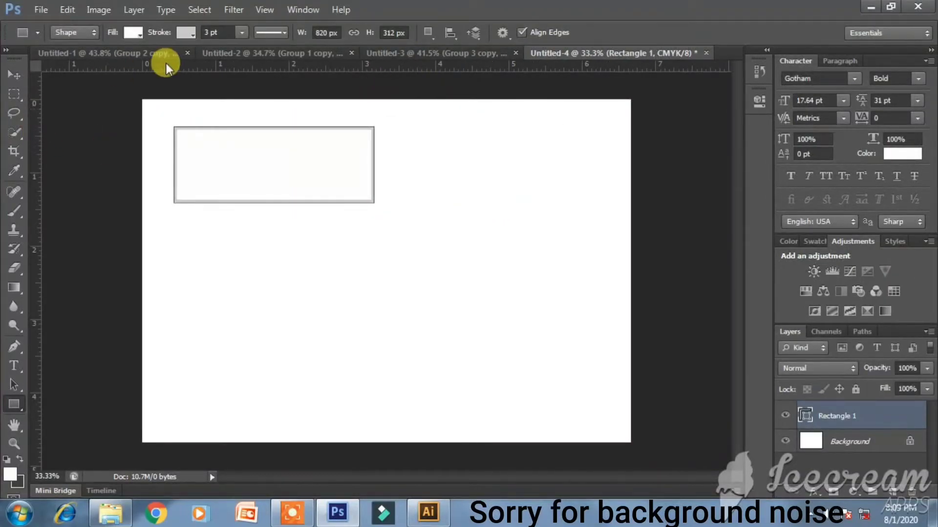
- Remove the rectangle's outline, fill it dark grey, and enlarge it to about 1782 × 678 px
click(187, 33)
click(122, 62)
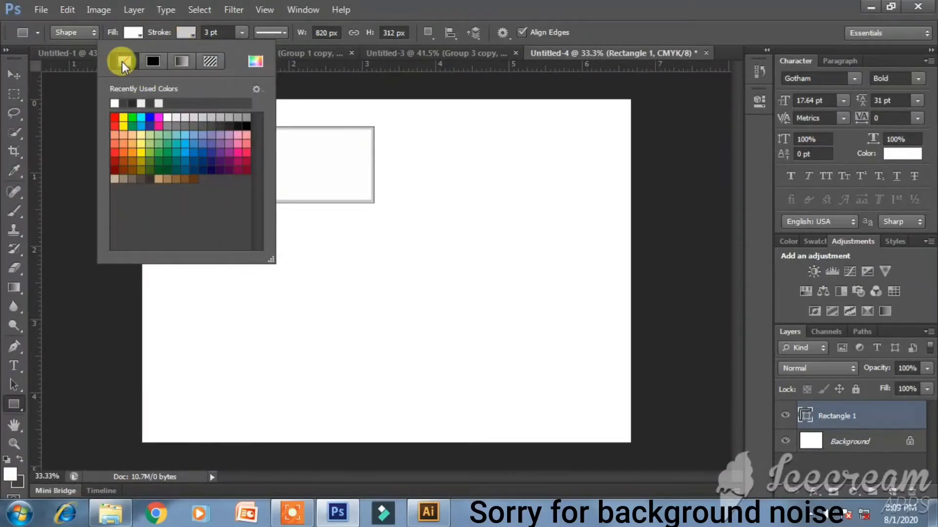
click(10, 76)
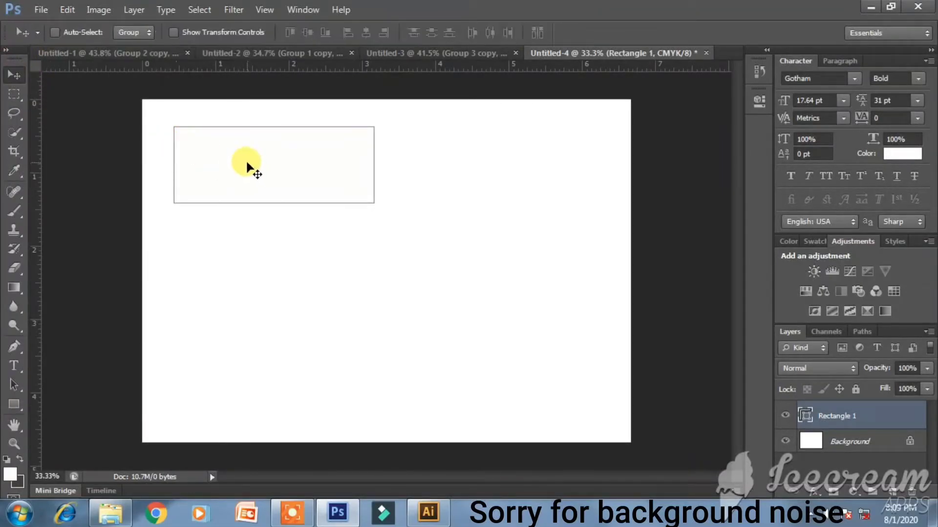
click(15, 404)
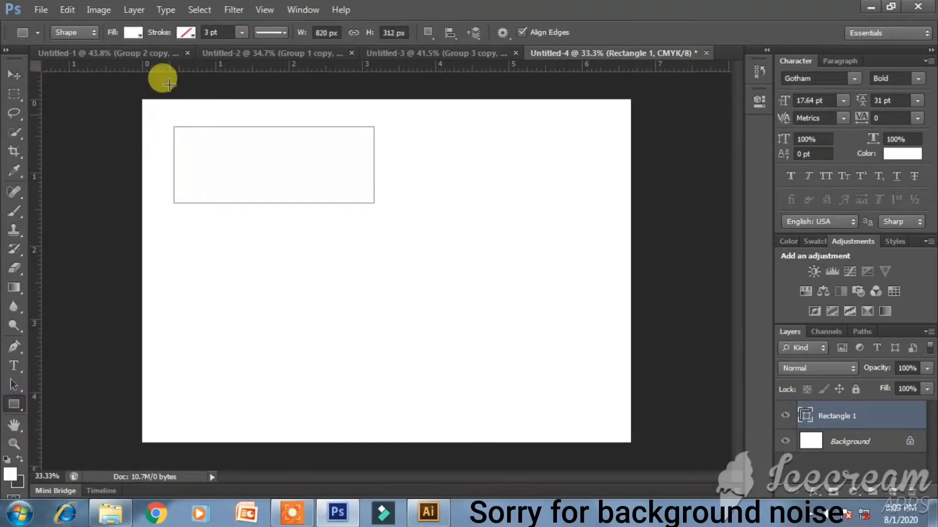
click(140, 38)
click(166, 126)
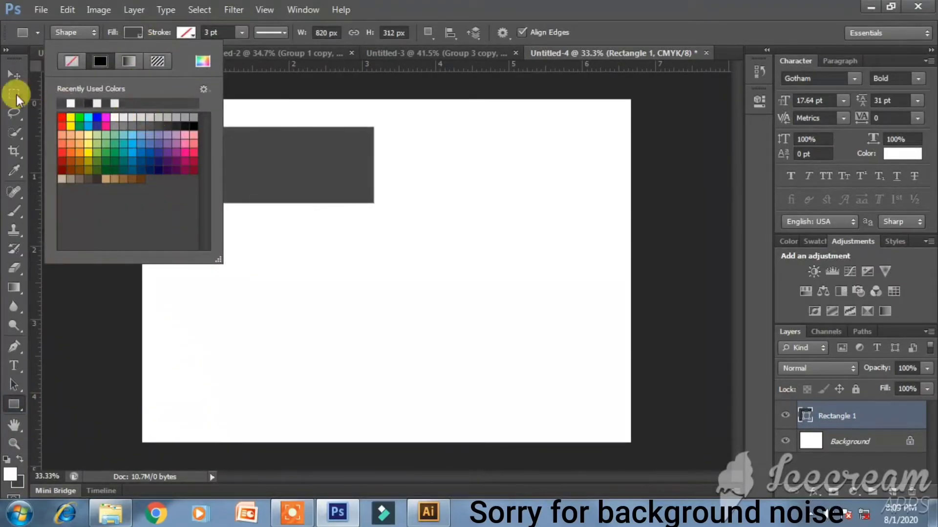
click(9, 72)
mouse_move(261, 189)
mouse_down()
mouse_move(256, 176)
mouse_move(262, 185)
mouse_up()
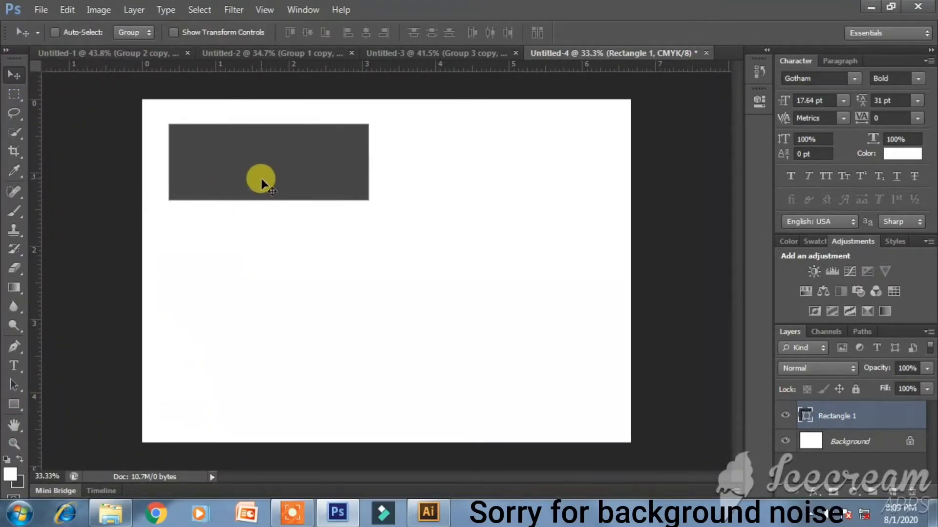
key(ctrl+t)
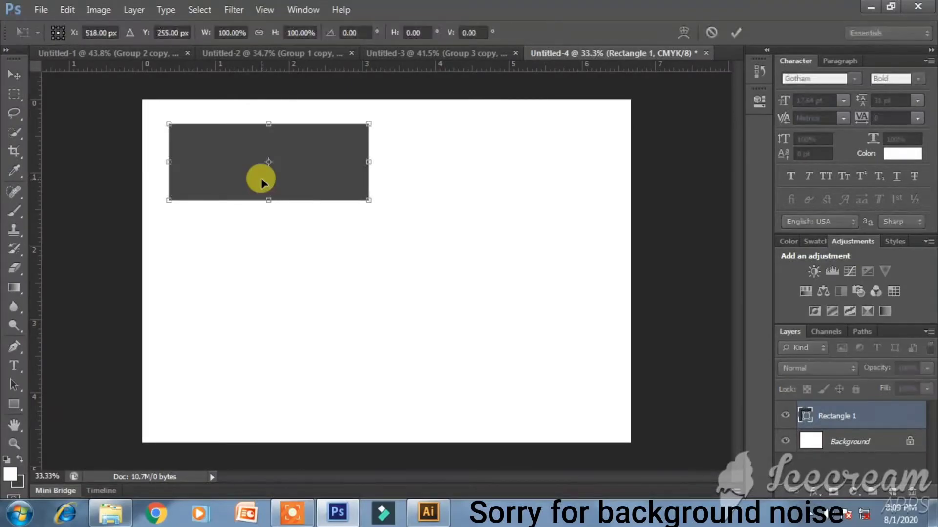
drag(368, 201, 617, 339)
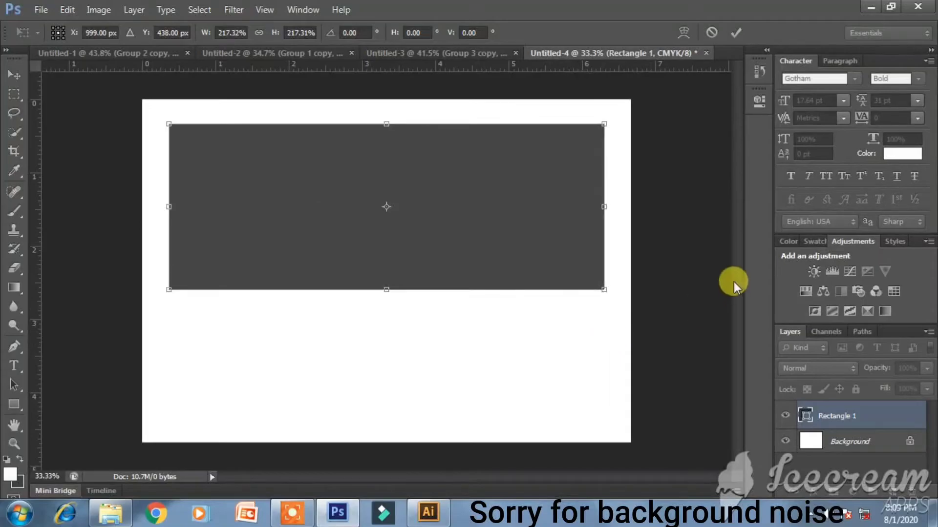
key(Return)
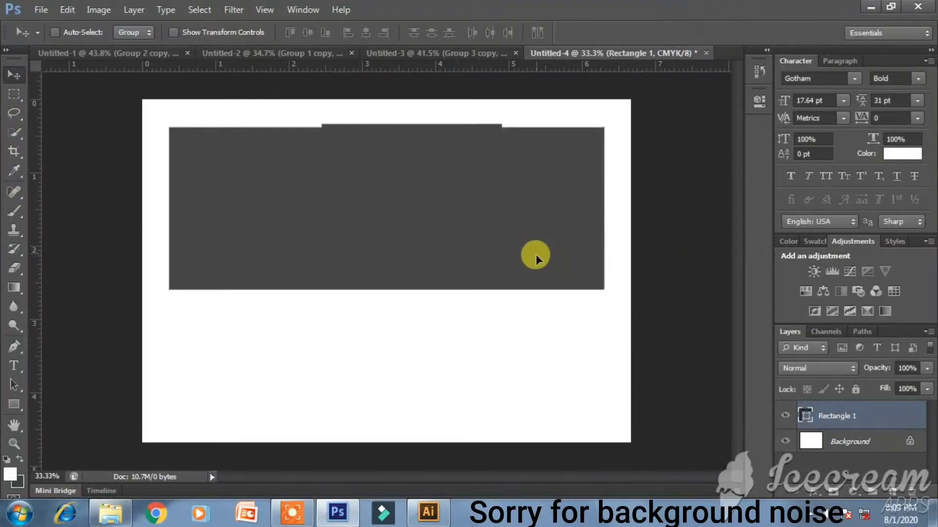
- Try resizing the rectangle to 180 × 180 px, then undo the size change
click(20, 405)
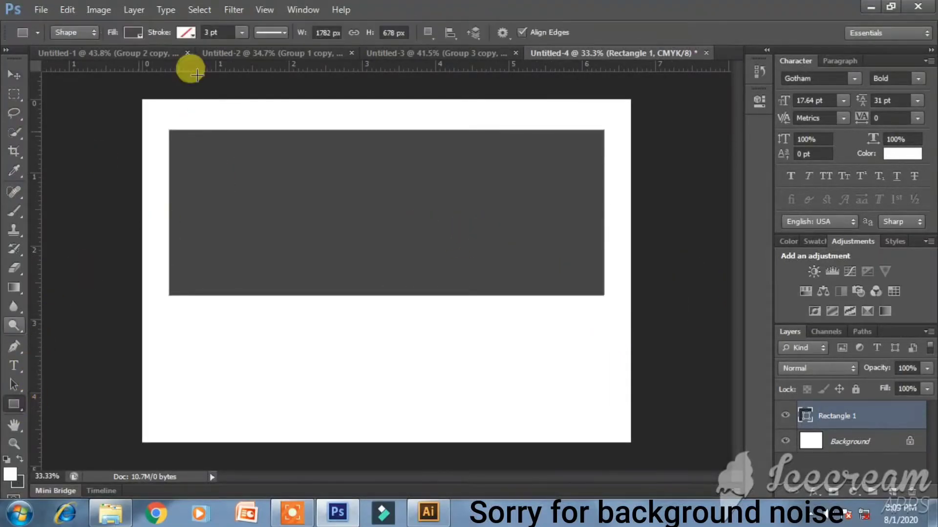
click(325, 33)
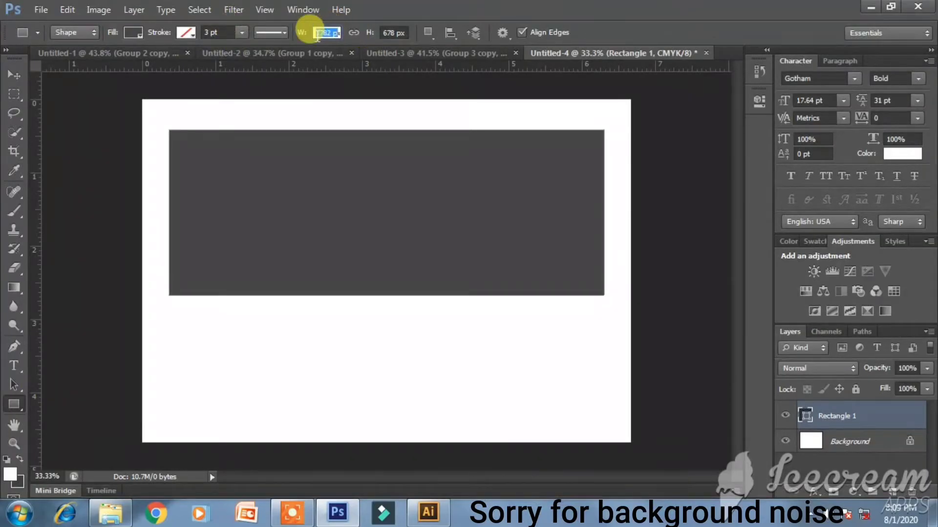
text(in)
key(Return)
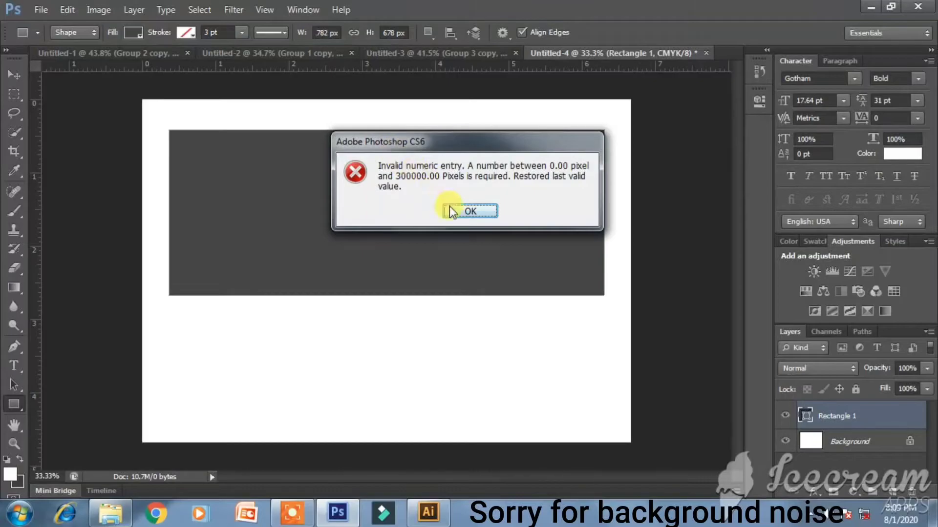
key(Return)
text(180)
key(Return)
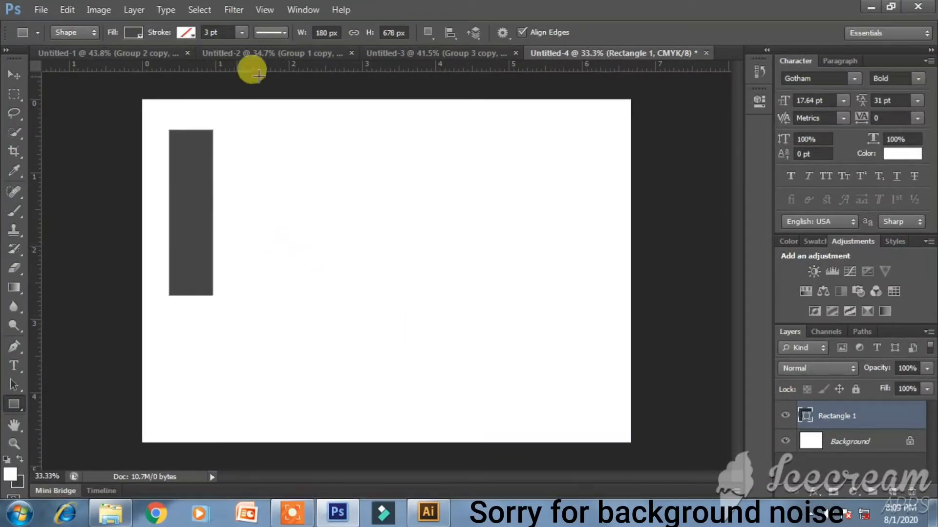
click(391, 33)
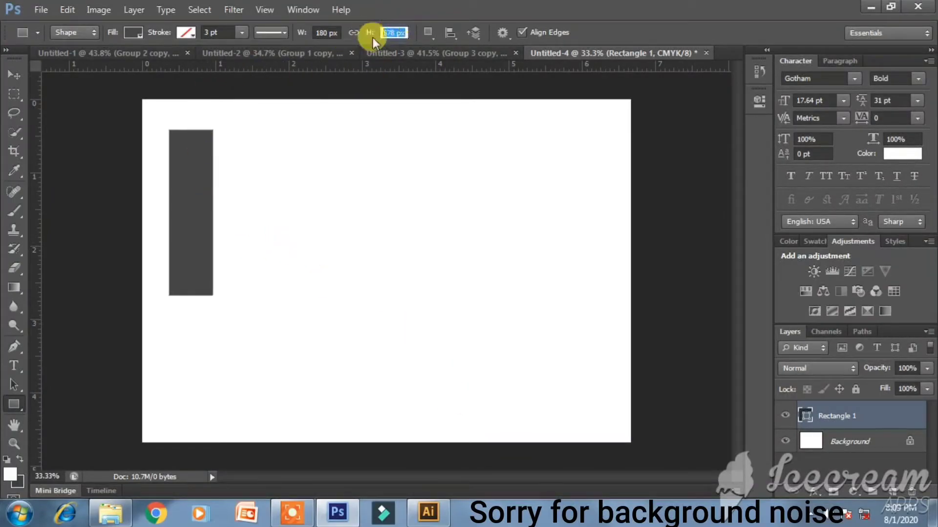
text(180)
key(Return)
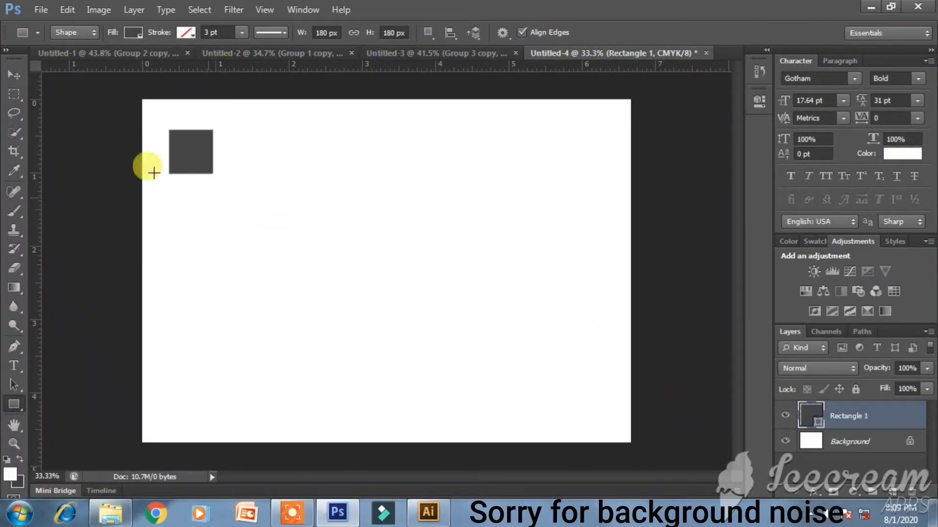
key(ctrl+alt+z)
key(ctrl+alt+z)
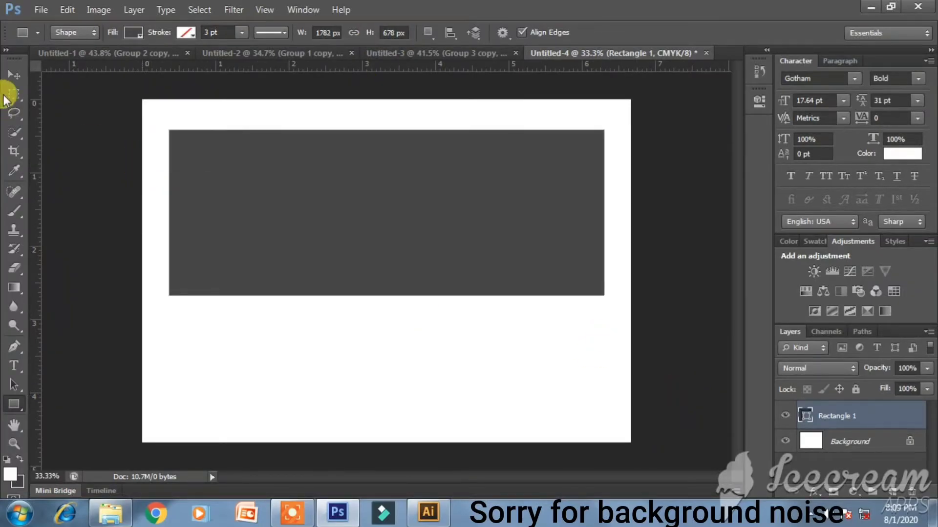
click(14, 74)
click(14, 402)
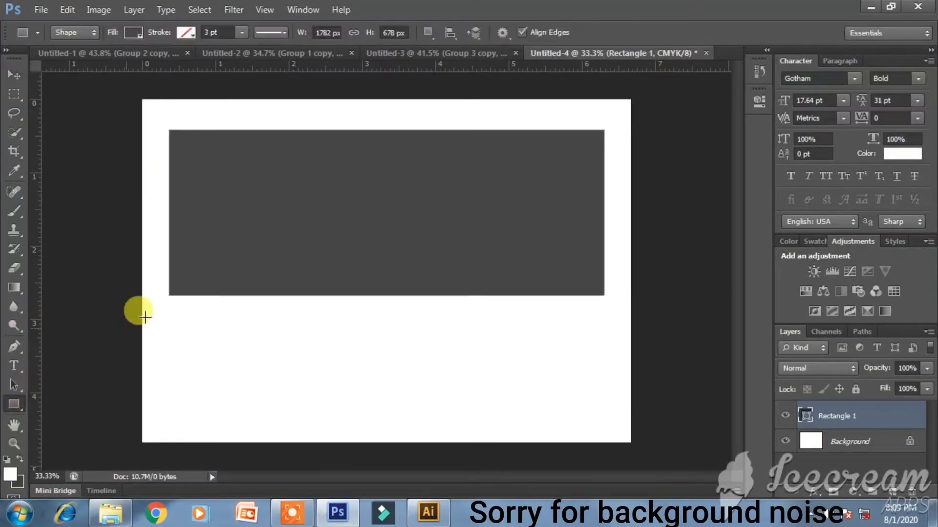
- Draw a 180 × 180 px square over the band's lower left and enlarge it to about 405 px
mouse_move(219, 262)
mouse_down()
mouse_move(274, 347)
mouse_move(301, 343)
mouse_up()
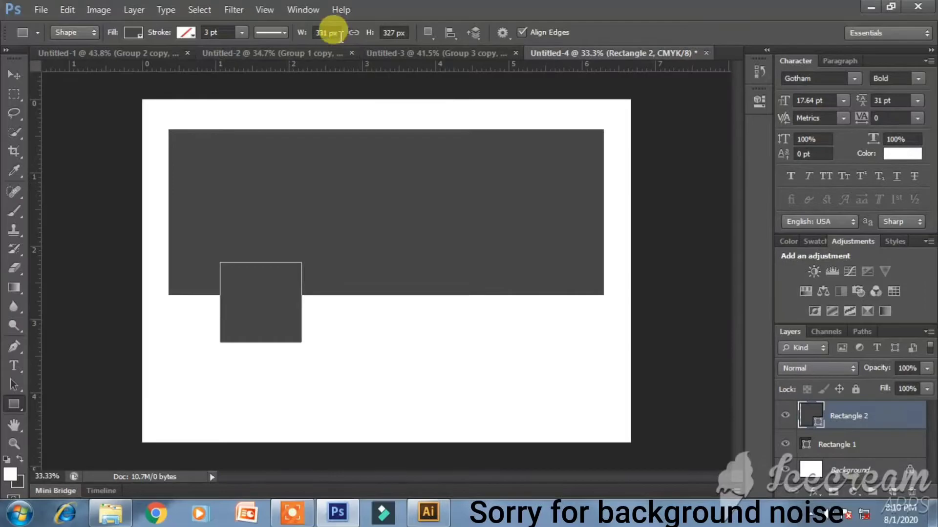
click(303, 34)
text(180)
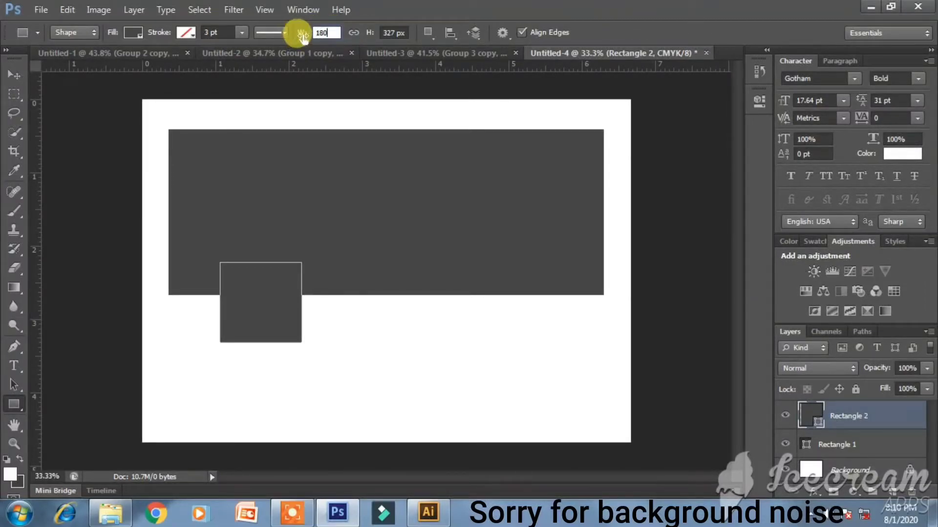
click(400, 32)
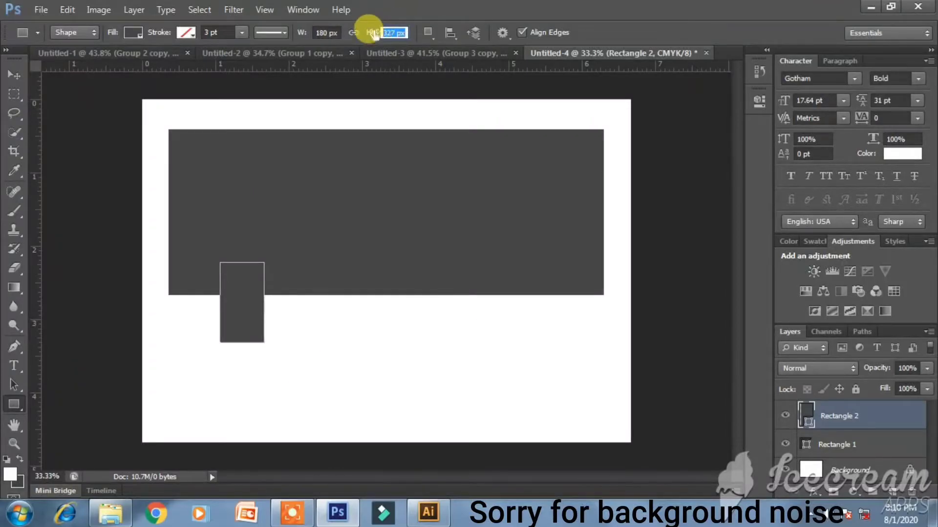
text(180)
key(Return)
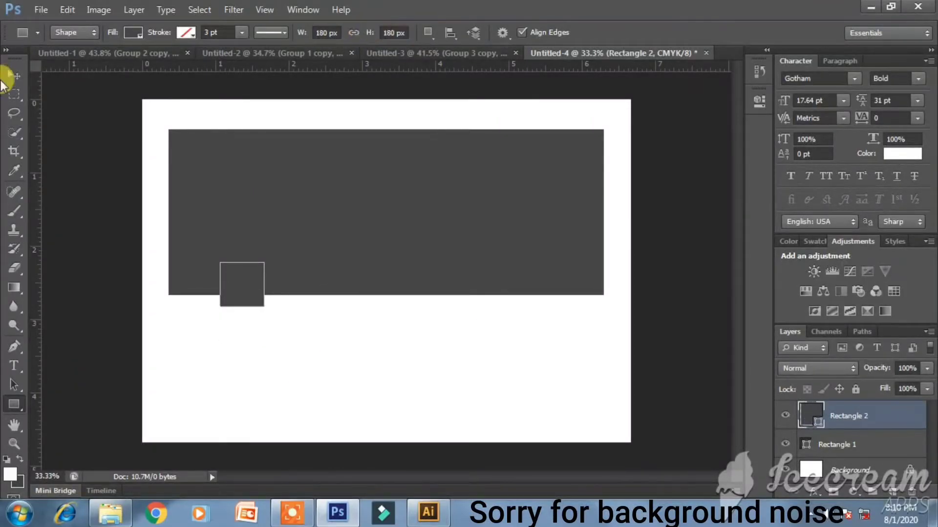
click(12, 76)
drag(226, 283, 225, 283)
key(ctrl+t)
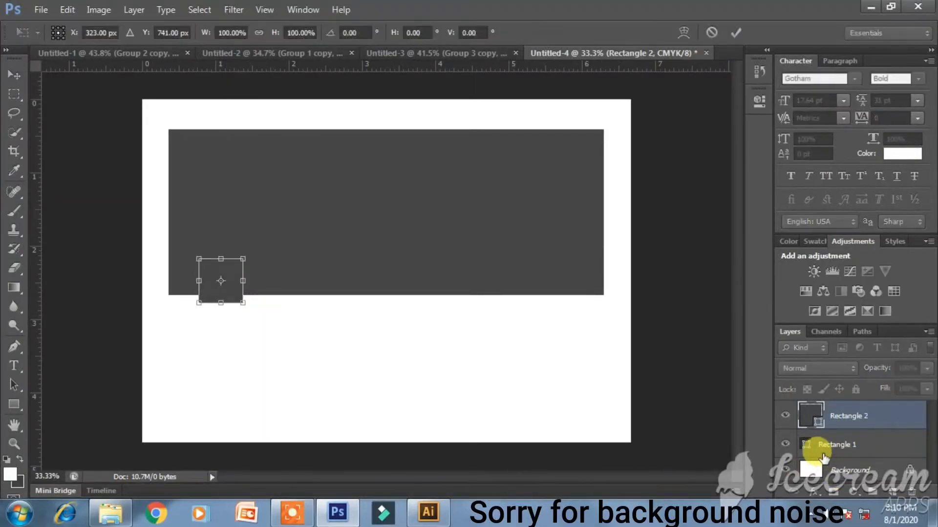
drag(242, 303, 257, 342)
key(Return)
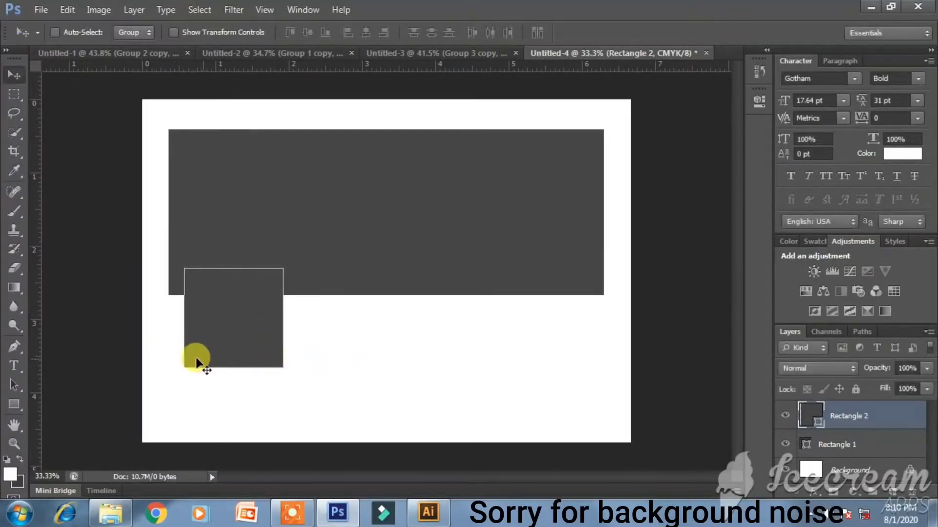
- Fill the square with a medium-light grey
click(13, 405)
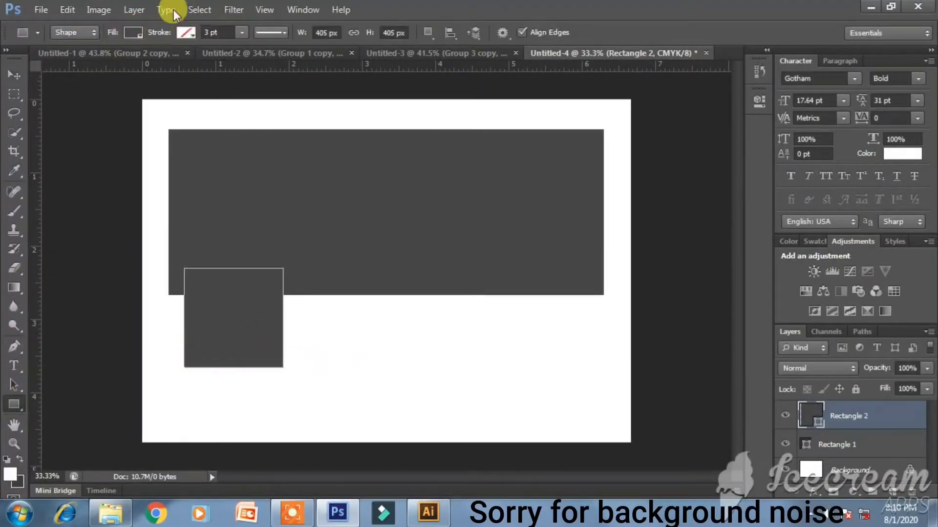
click(130, 33)
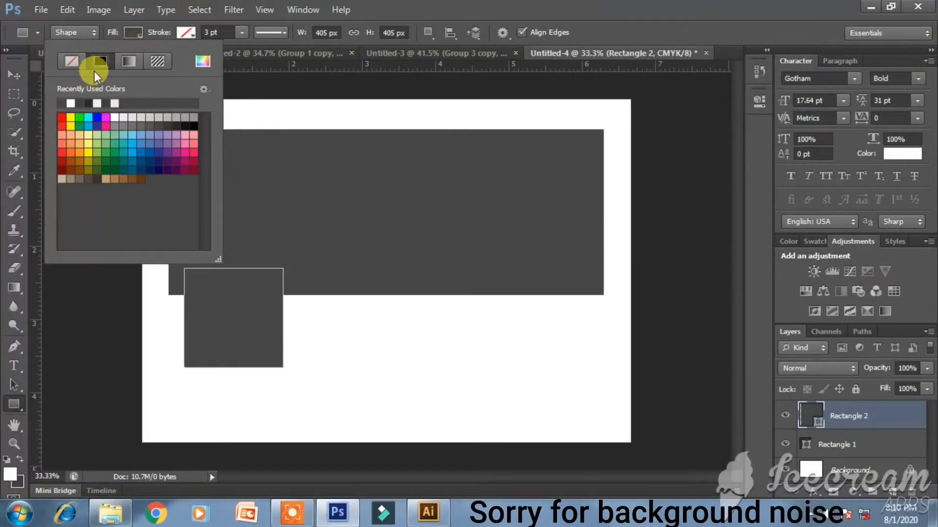
click(114, 103)
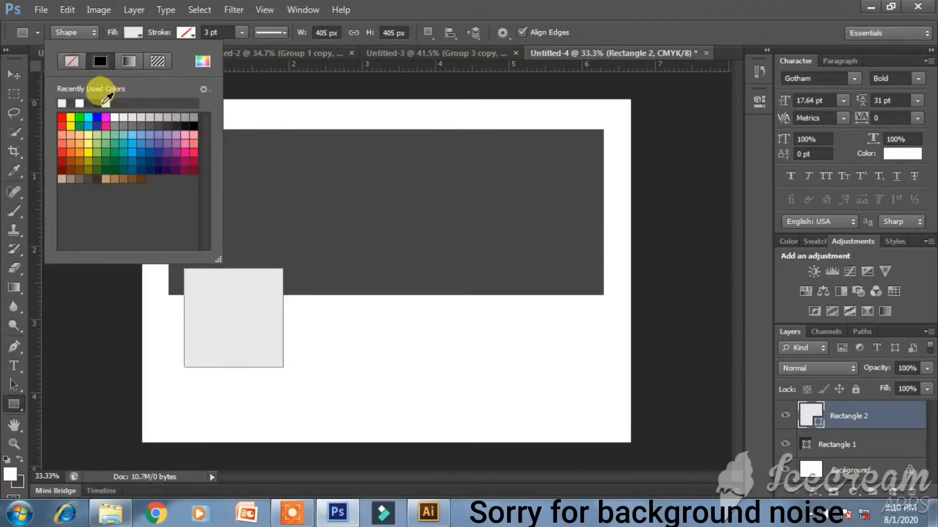
click(82, 103)
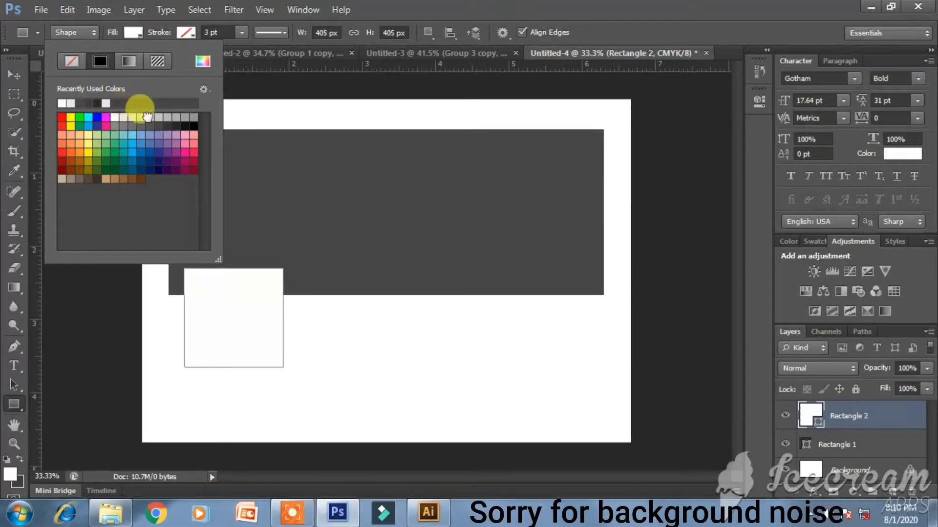
click(190, 117)
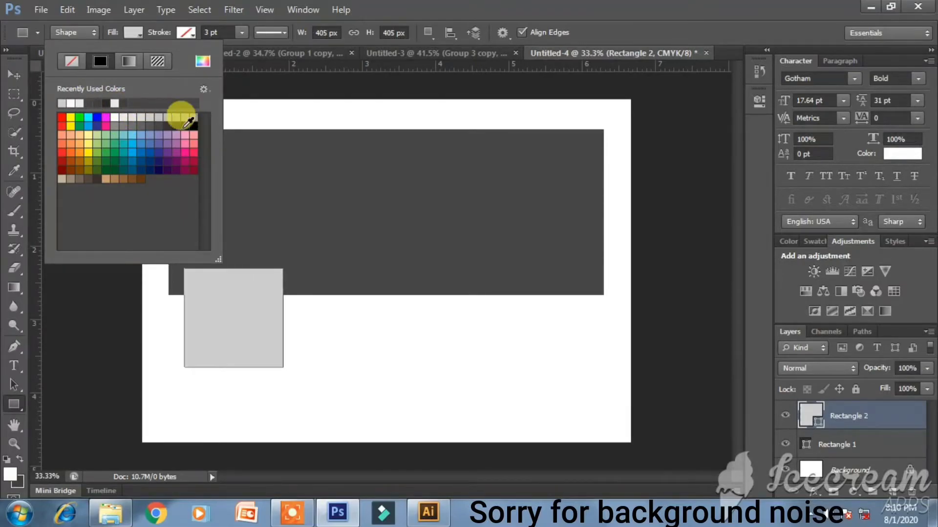
click(14, 74)
- Rasterize the Rectangle 2 and Rectangle 1 shape layers
right_click(901, 421)
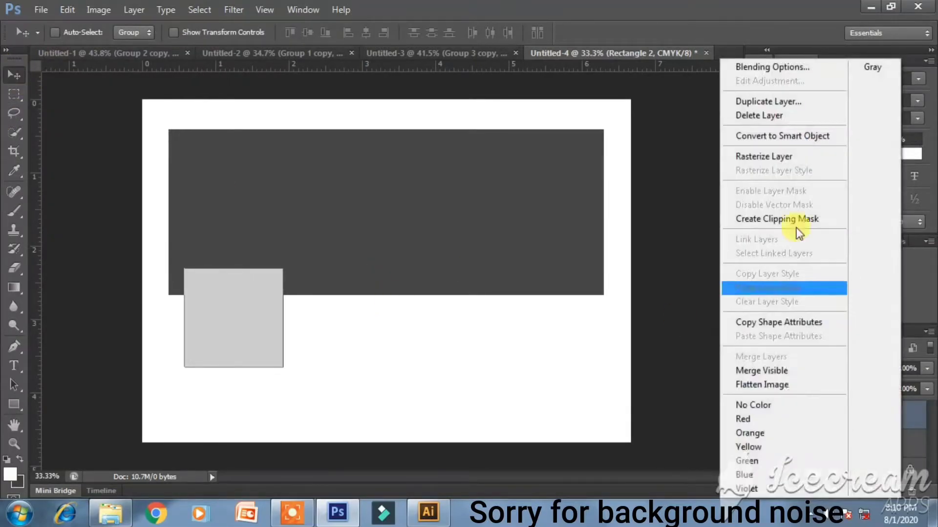
click(782, 161)
right_click(857, 435)
click(801, 161)
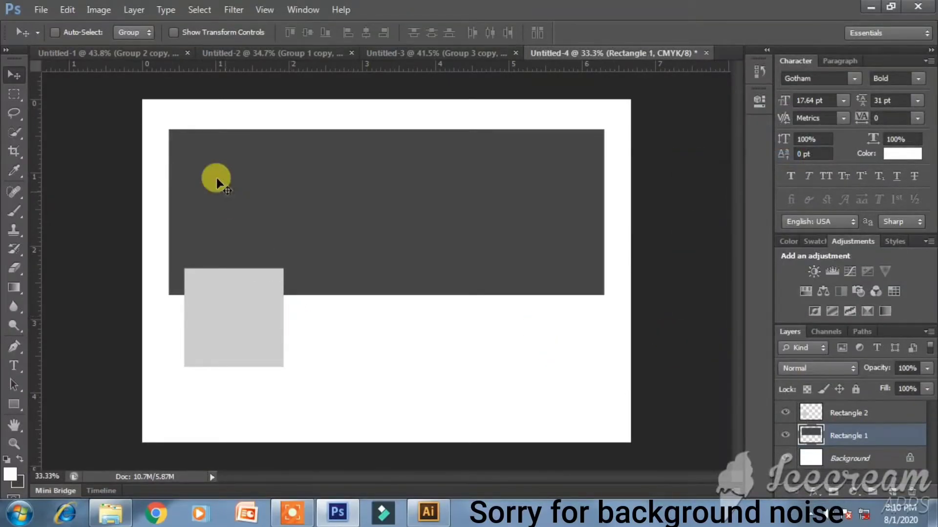
- Copy the red M logo Vector Smart Object from Untitled-1 into Untitled-4 above Rectangle 2
click(267, 56)
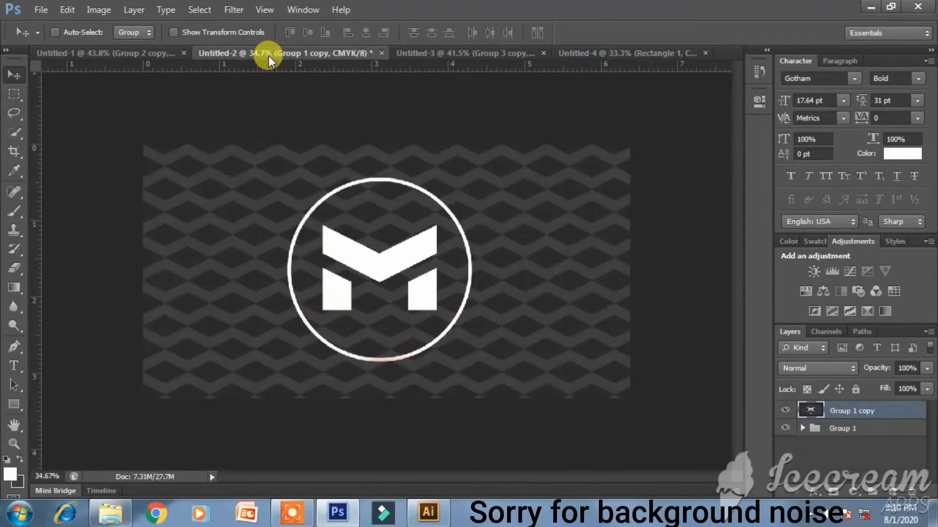
click(156, 54)
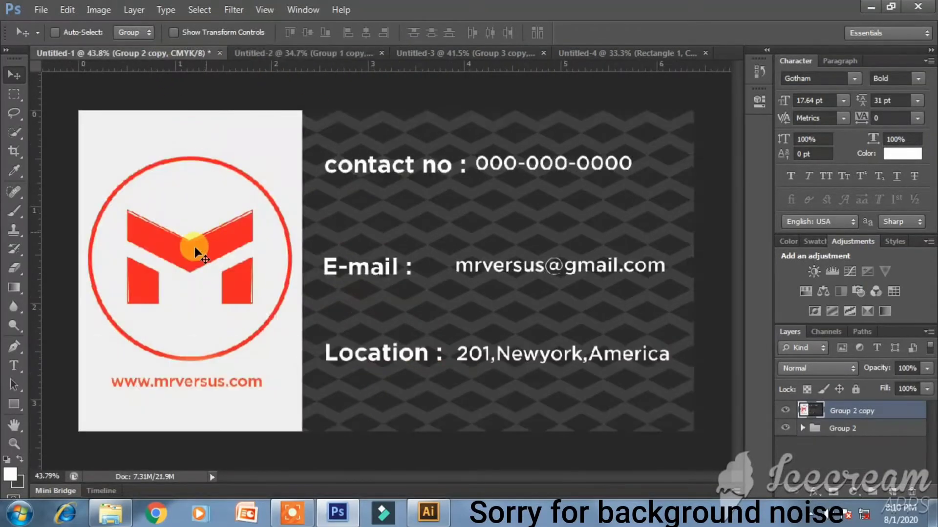
click(803, 428)
scroll(825, 442, down, 3)
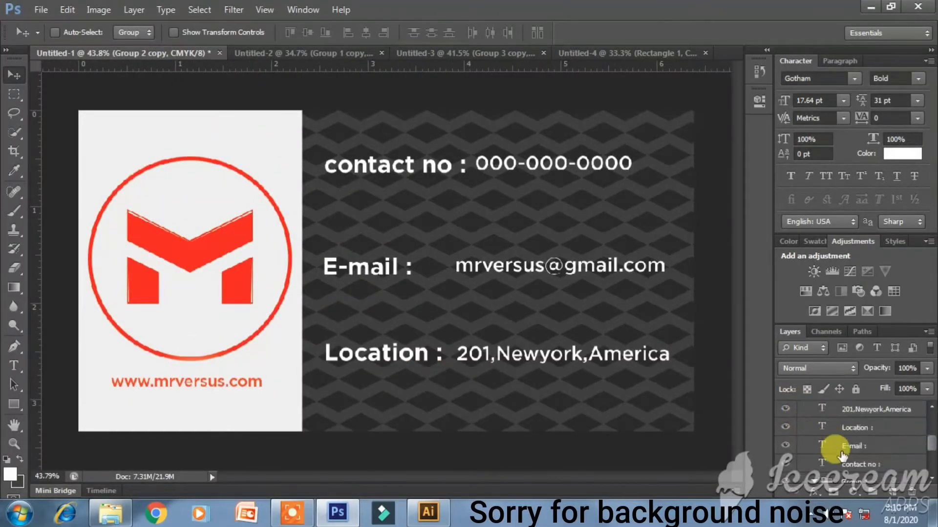
click(860, 481)
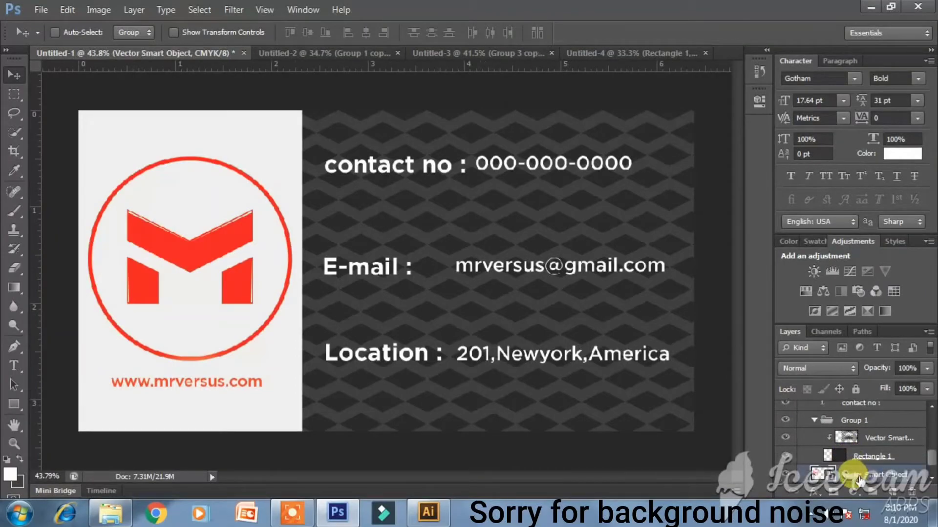
drag(198, 242, 247, 321)
drag(780, 446, 856, 409)
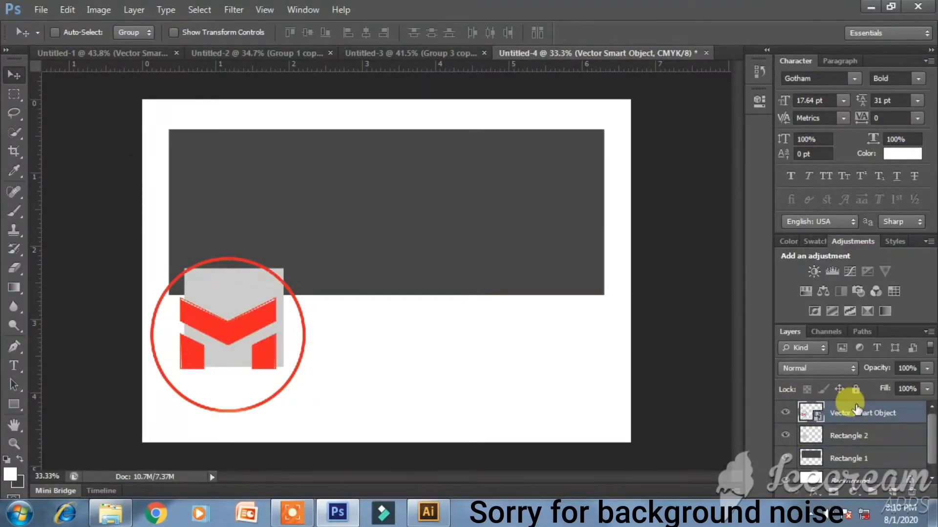
- Scale the logo to about 62% and centre it on the light grey square
key(ctrl+t)
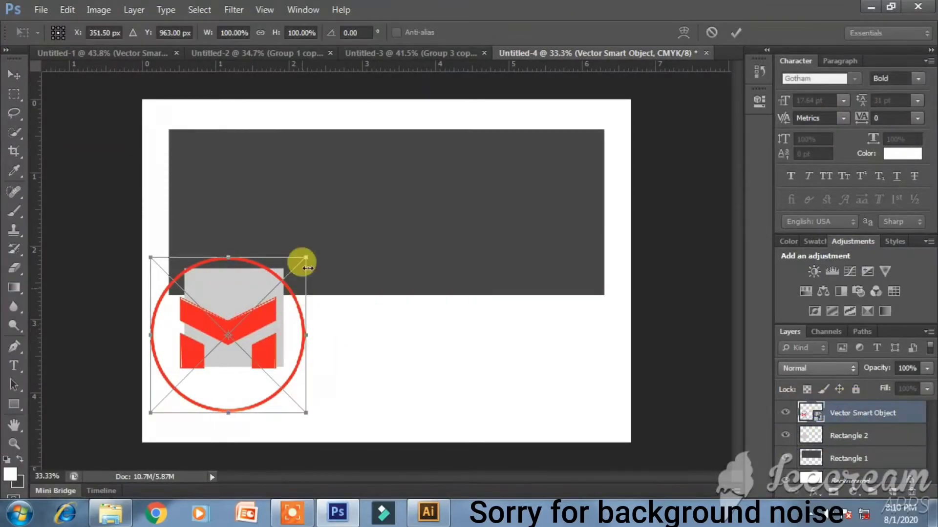
drag(305, 259, 276, 277)
scroll(240, 308, up, 2)
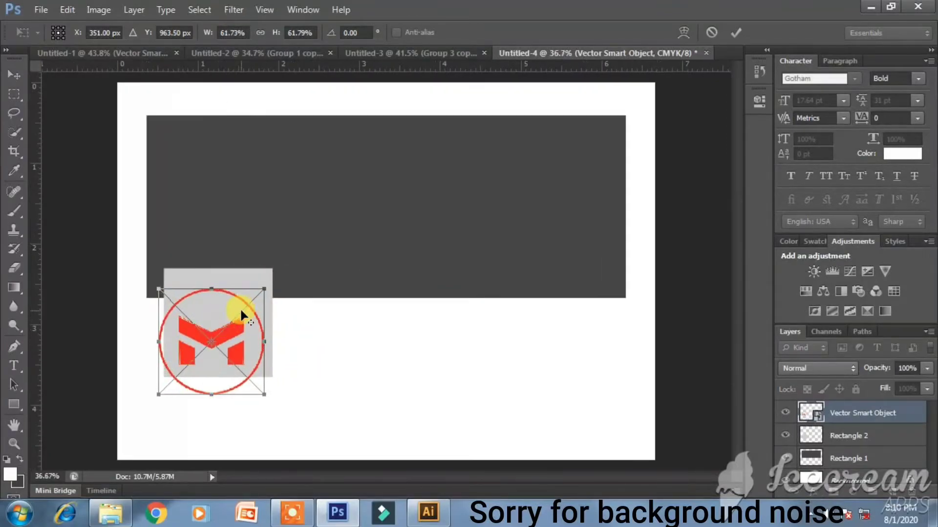
scroll(218, 318, up, 3)
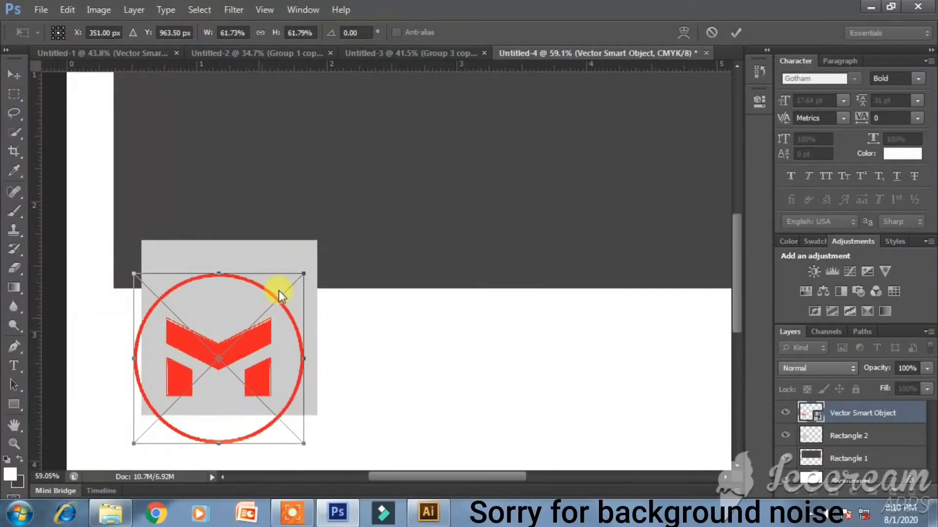
drag(248, 338, 259, 309)
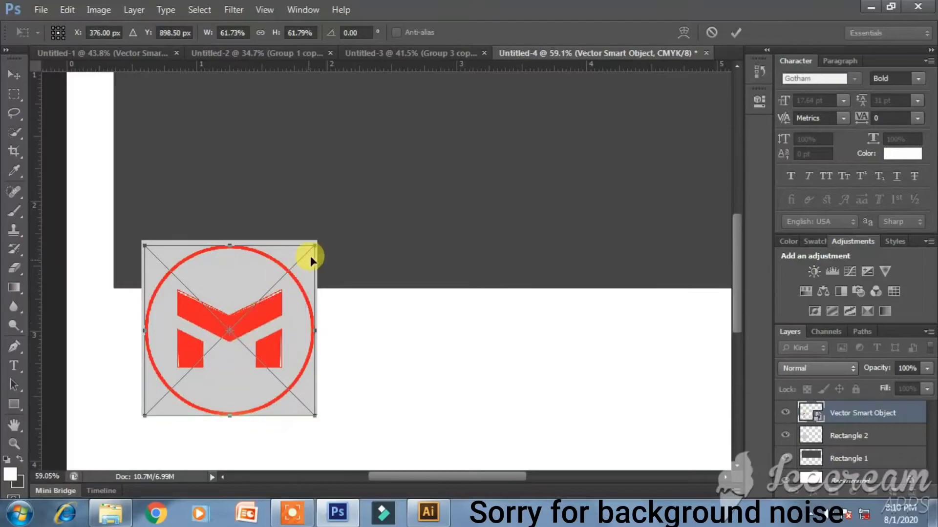
drag(311, 249, 304, 243)
key(Return)
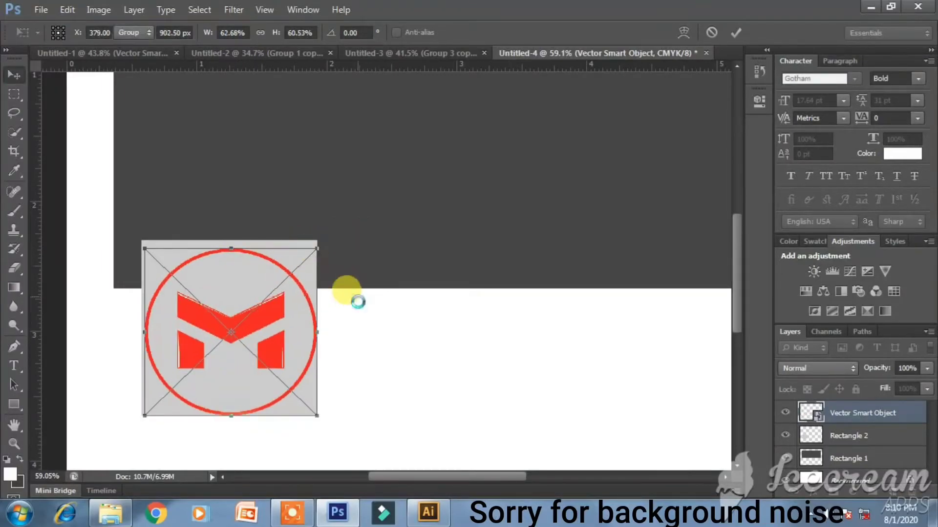
key(Left)
key(Left)
key(Left)
key(Left)
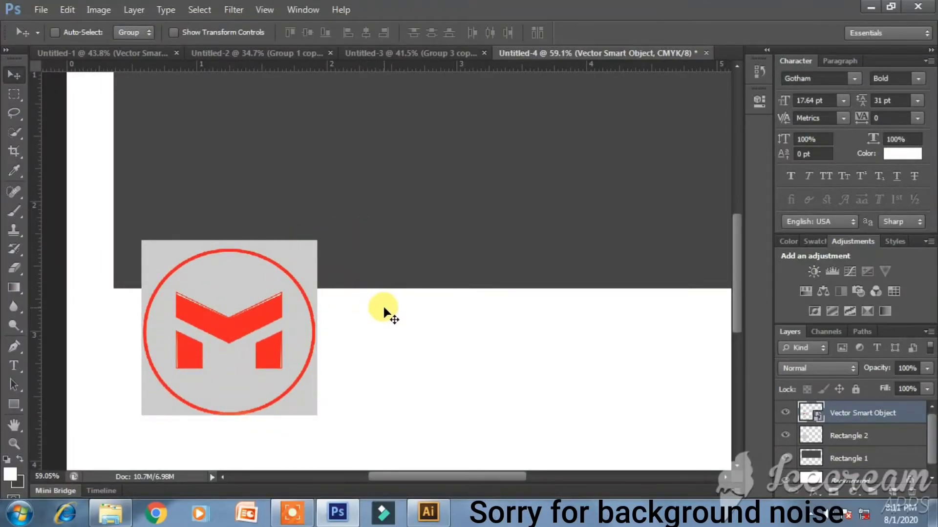
- In Untitled-2, group the zigzag pattern layers into Group 2
drag(884, 418, 803, 421)
click(806, 430)
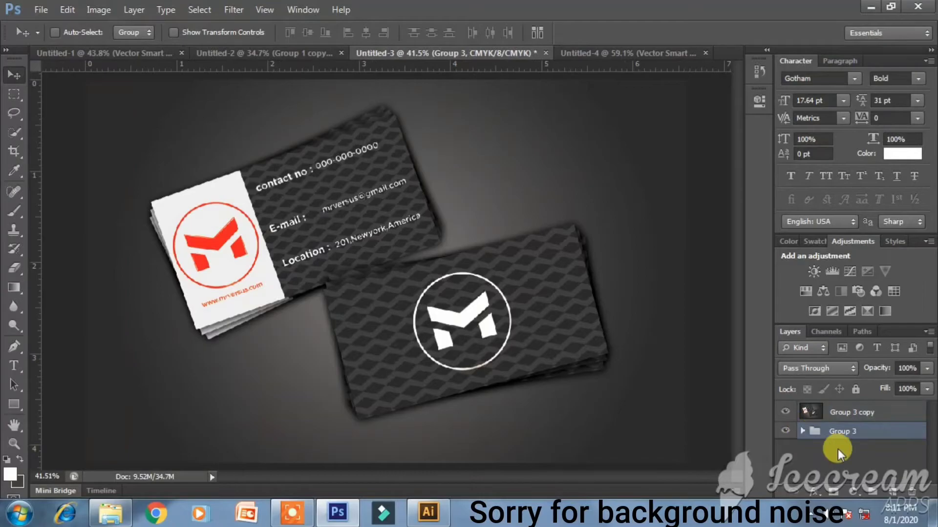
click(267, 48)
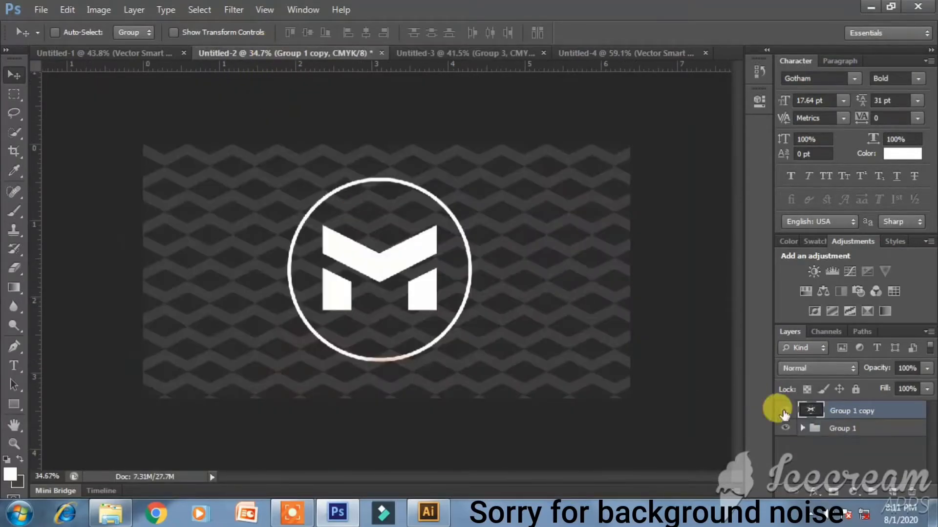
click(802, 428)
click(855, 463)
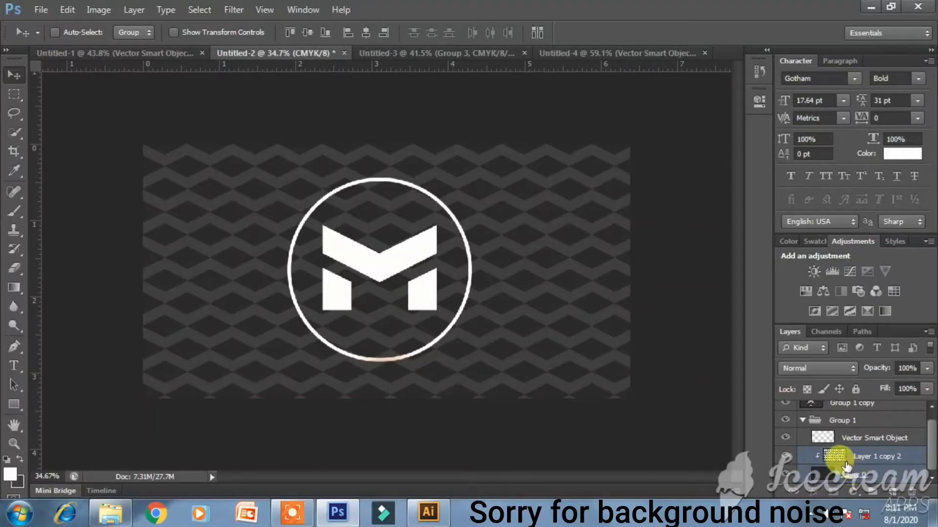
key(ctrl+g)
- Copy the pattern group into Untitled-4, convert it to a smart object, and clip it to the dark banner
drag(535, 274, 467, 262)
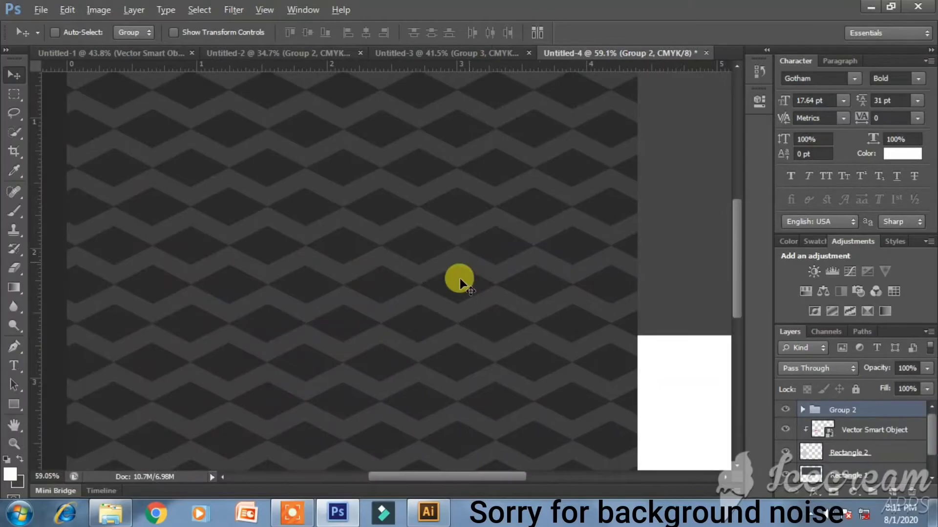
scroll(456, 286, down, 3)
scroll(456, 285, down, 2)
drag(351, 309, 484, 268)
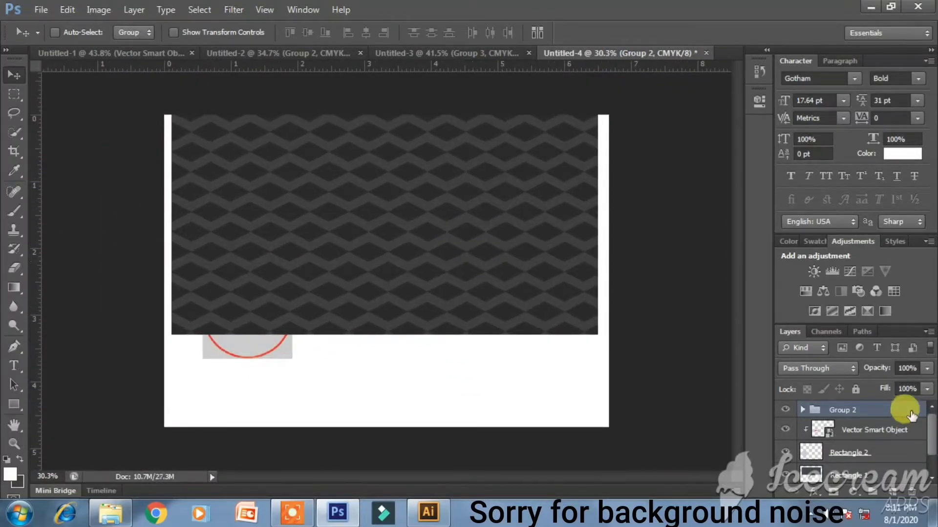
drag(900, 410, 881, 481)
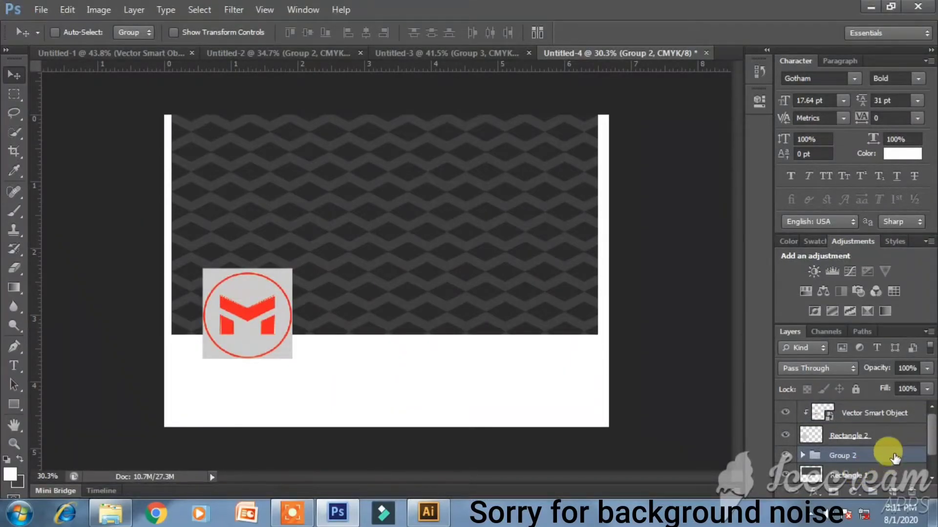
right_click(895, 458)
click(810, 153)
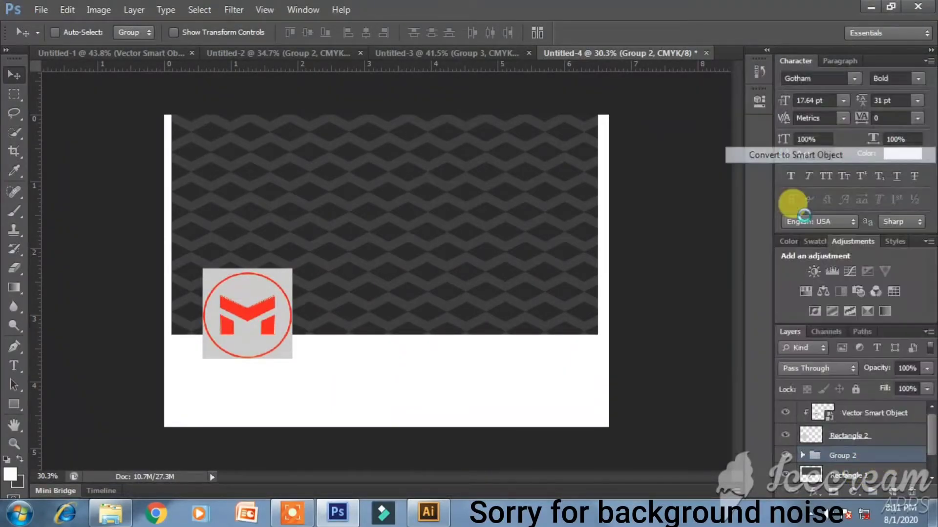
alt+click(904, 468)
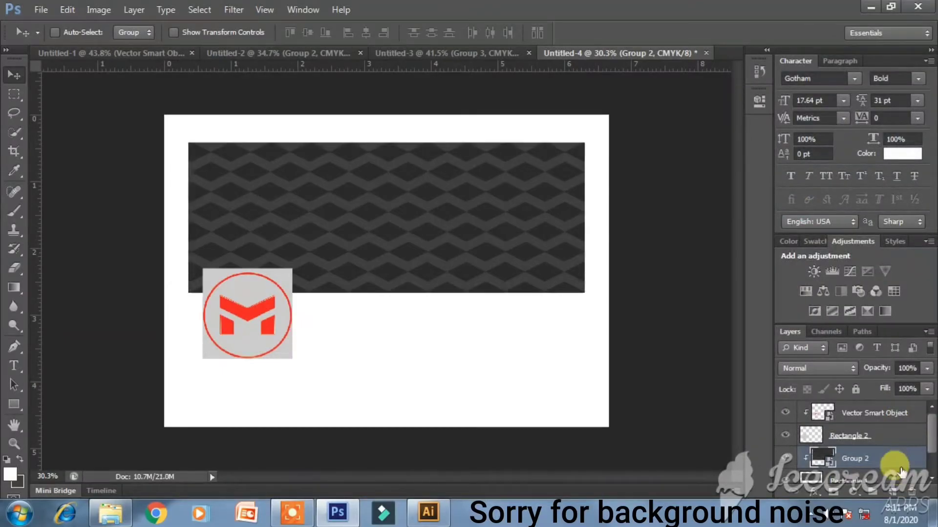
- Scale Group 2's zigzag pattern to about 60% and stretch it over the banner's left part
key(ctrl+t)
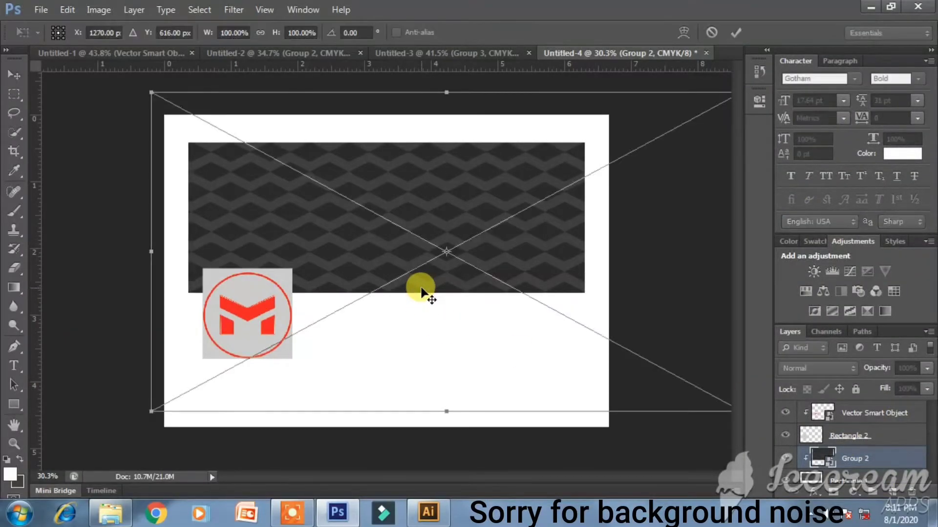
key(ctrl+minus)
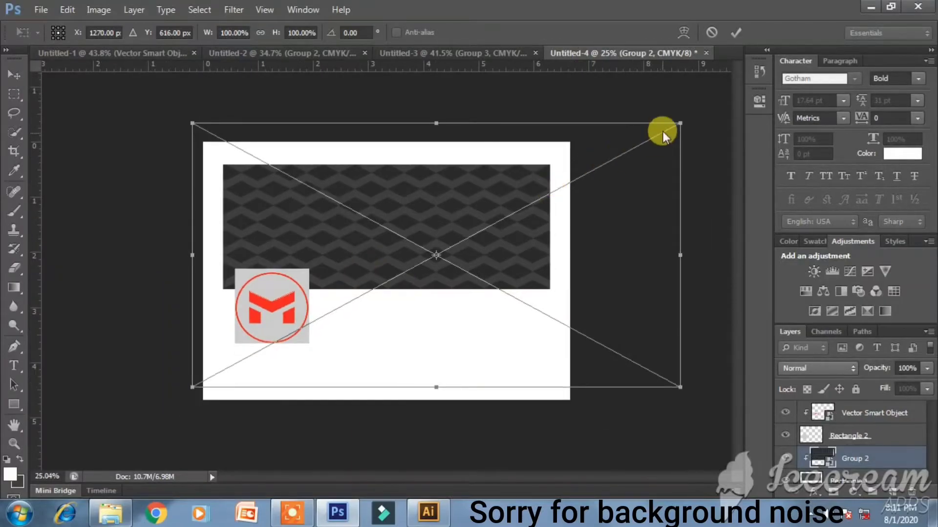
drag(680, 123, 619, 156)
drag(495, 254, 452, 246)
drag(578, 144, 538, 163)
drag(435, 230, 392, 211)
drag(508, 308, 487, 330)
key(Return)
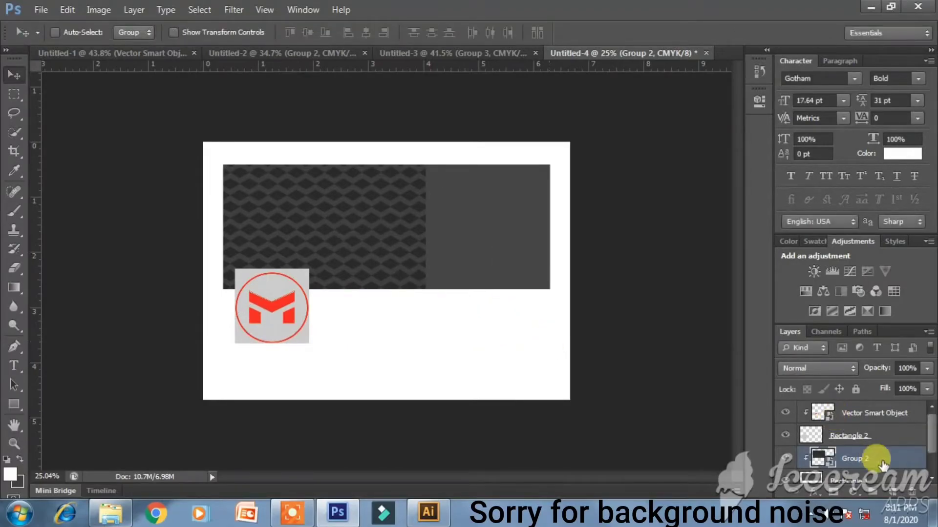
- Duplicate the pattern group and flip the copy vertically and horizontally
right_click(881, 464)
click(890, 466)
key(ctrl+j)
key(ctrl+t)
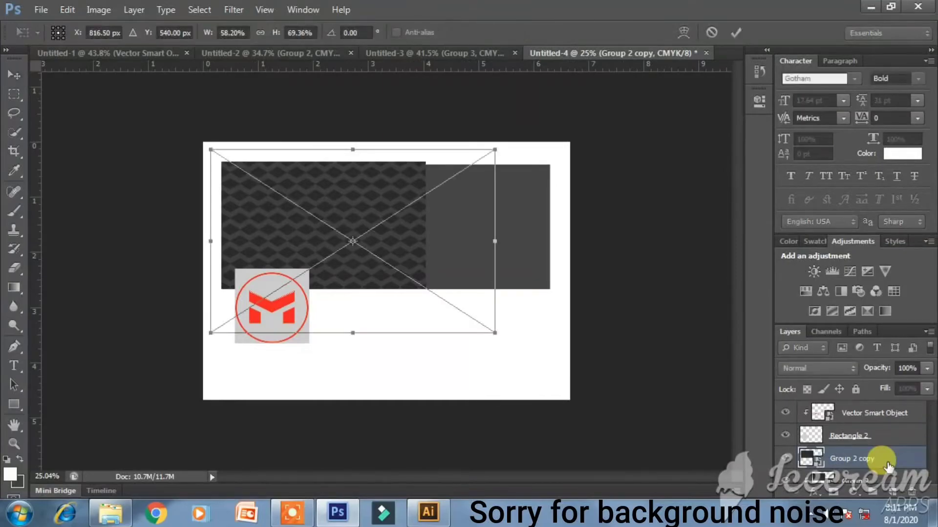
right_click(419, 254)
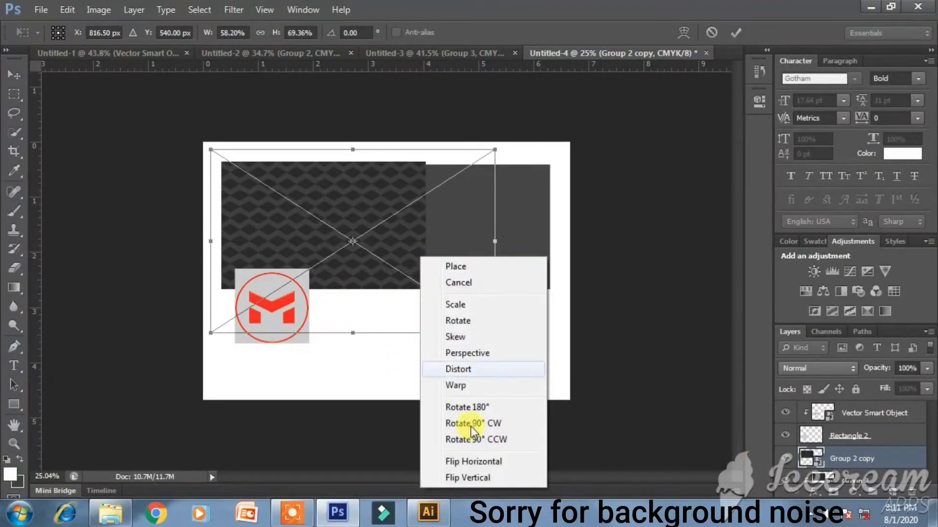
click(477, 475)
right_click(400, 275)
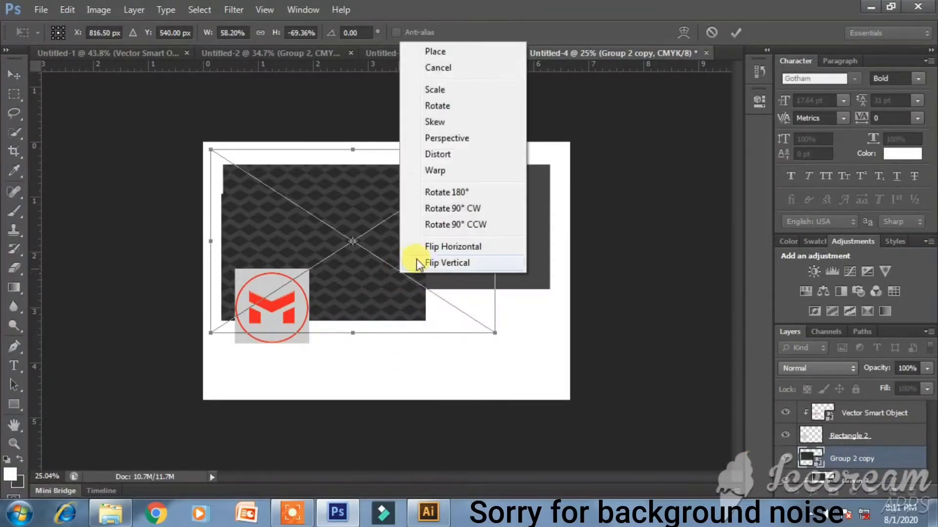
click(424, 247)
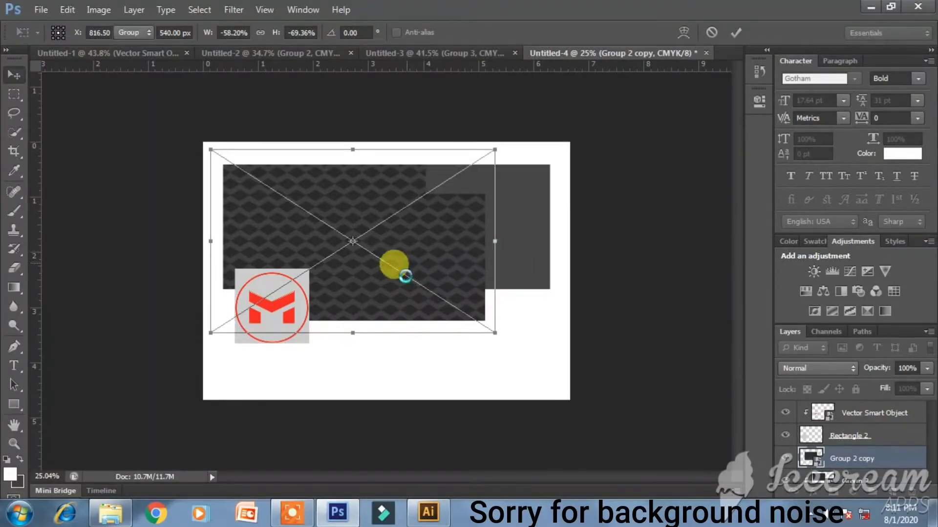
key(Return)
- Move the flipped copy to the banner's right half, clip it to the banner, and nudge it up
drag(398, 278, 539, 258)
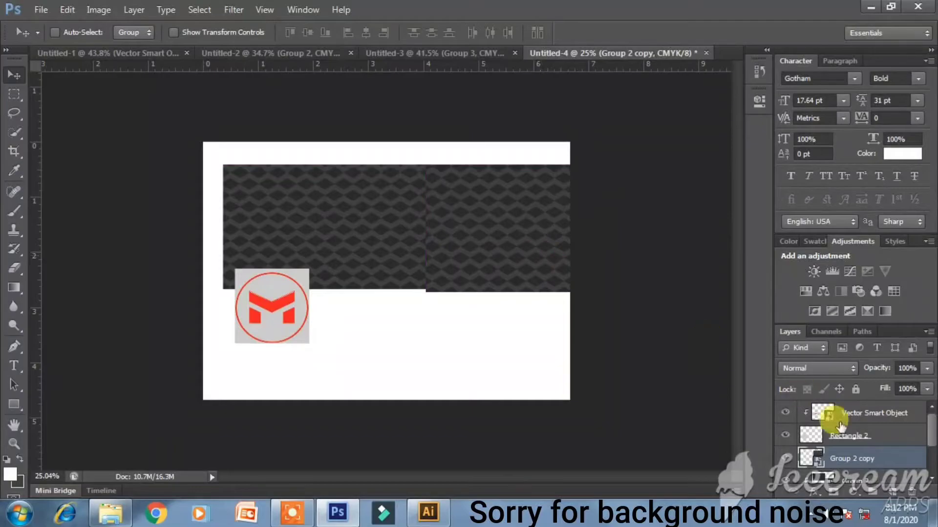
alt+click(898, 467)
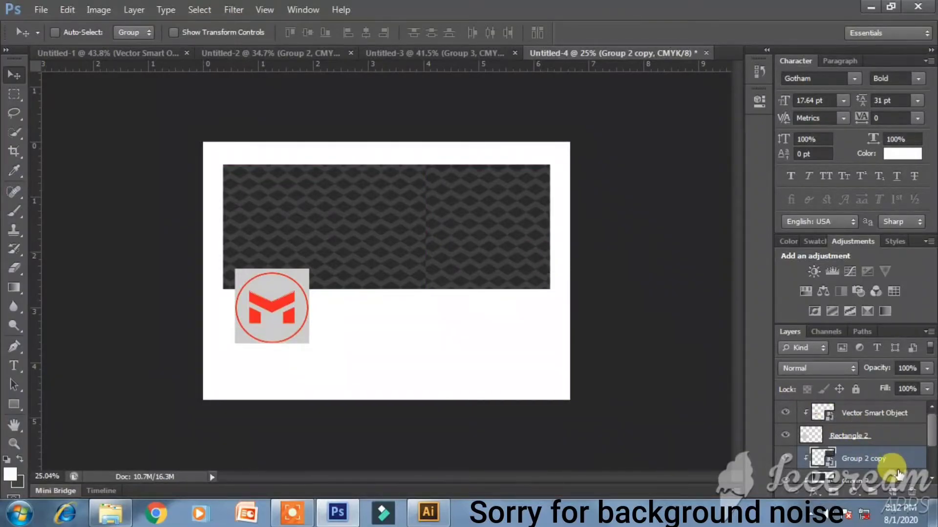
drag(421, 269, 492, 286)
key(shift+Up)
key(shift+Up)
key(shift+Up)
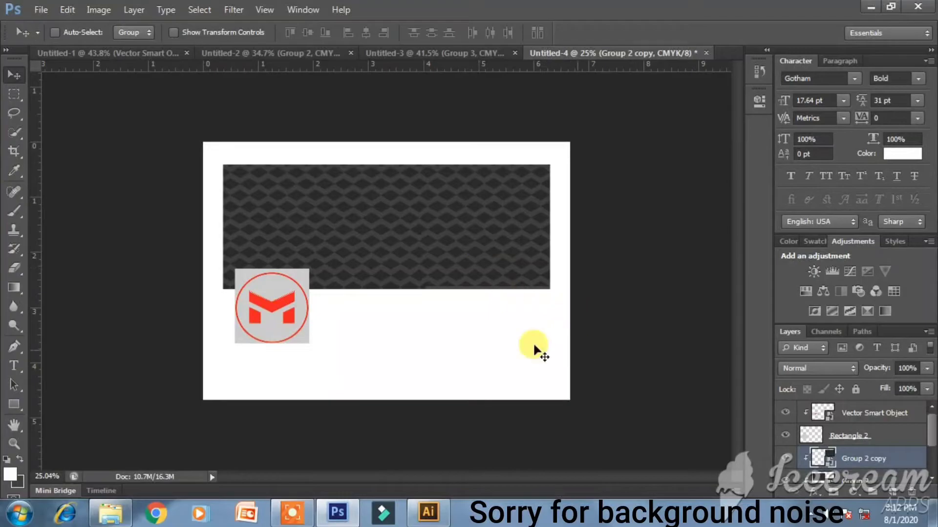
click(223, 52)
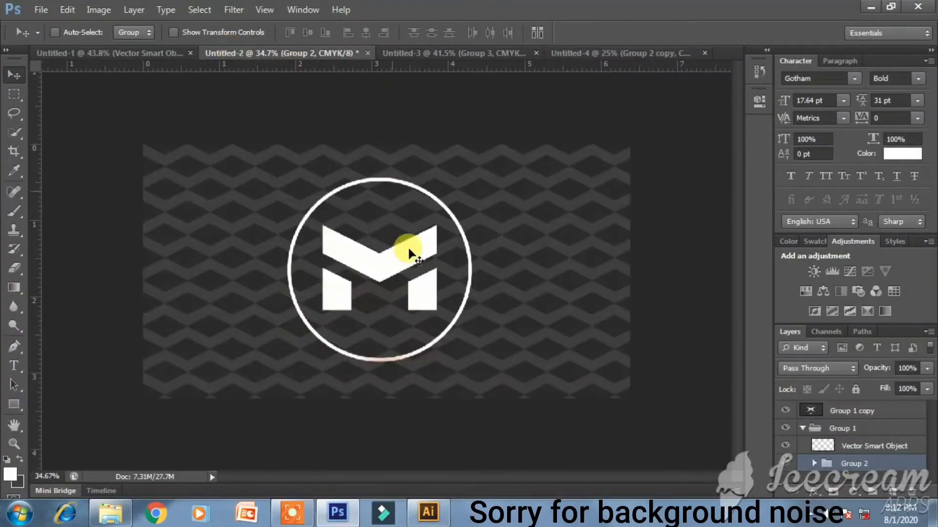
click(847, 446)
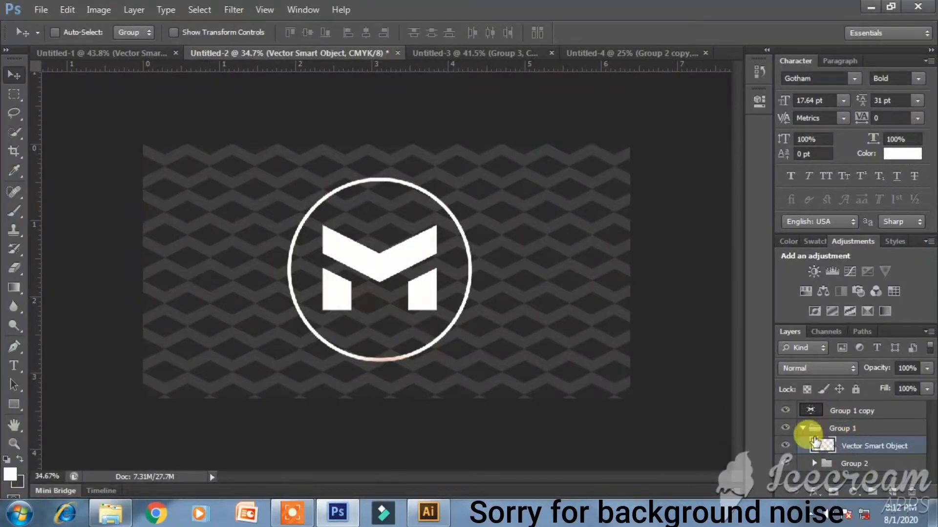
- Alt-drag a copy of the small logo onto the dark banner, release its clipping mask, and place it below Rectangle 2
click(150, 51)
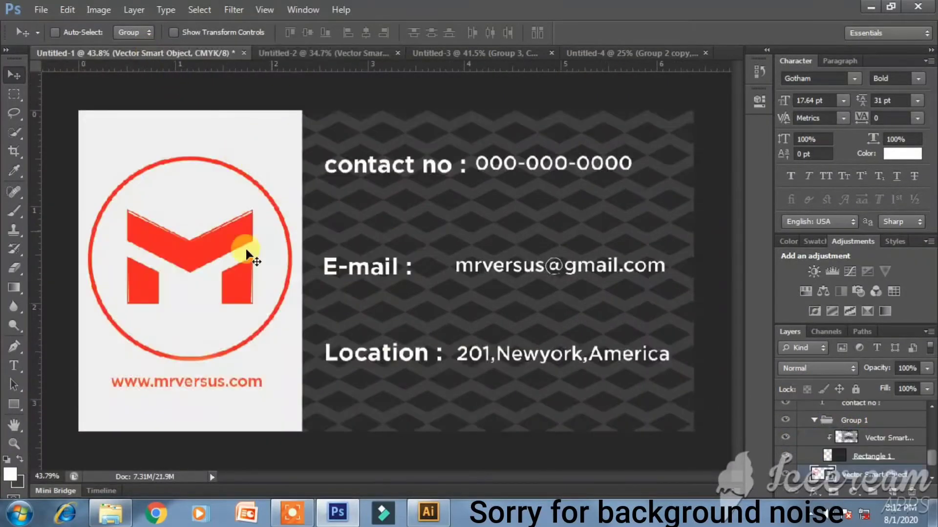
click(616, 54)
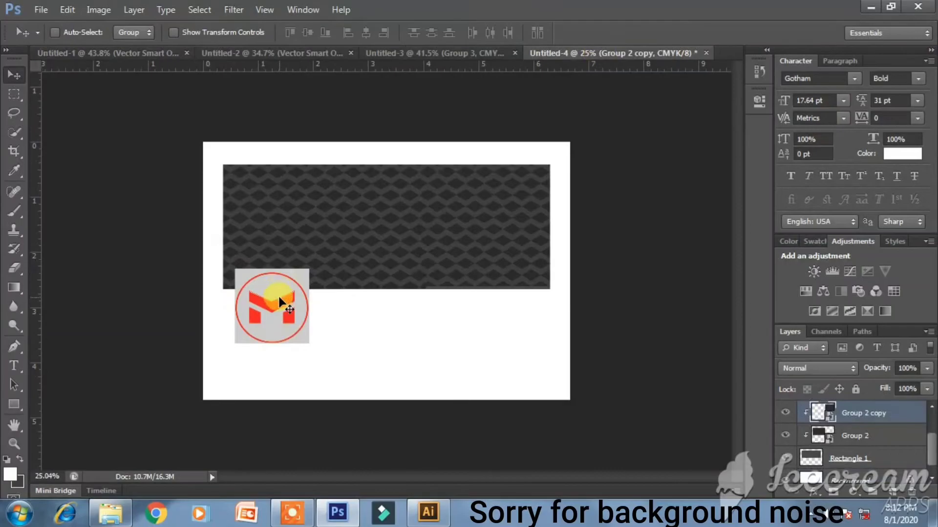
click(863, 462)
scroll(875, 464, down, 1)
scroll(876, 459, up, 2)
click(863, 413)
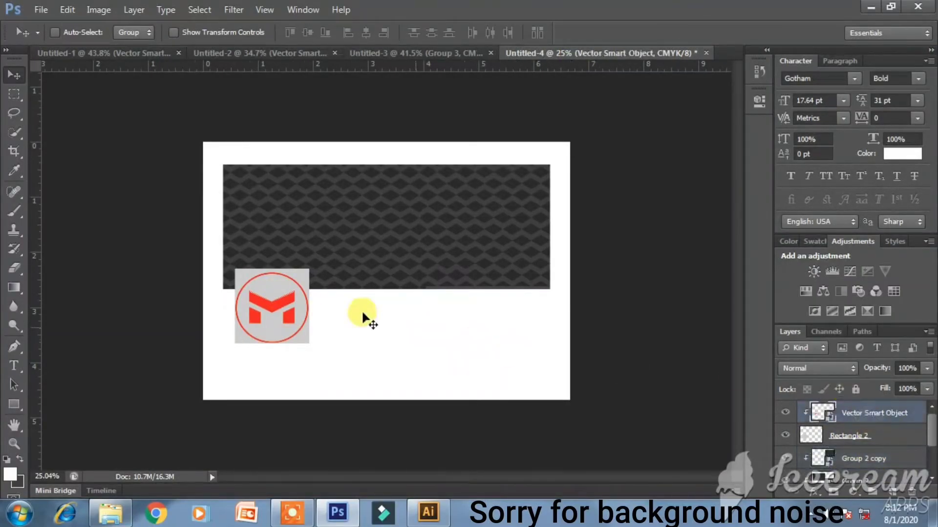
drag(283, 318, 423, 266)
alt+click(886, 426)
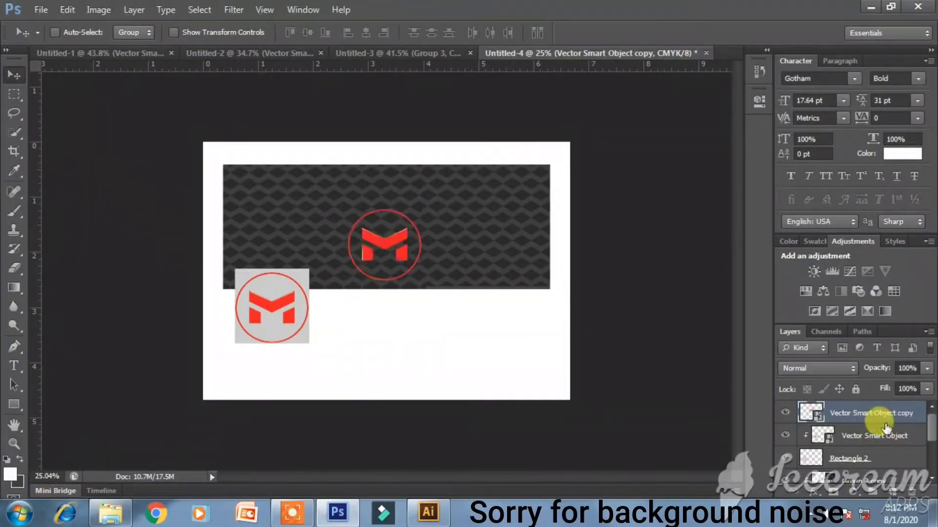
drag(382, 254, 380, 245)
drag(890, 481, 893, 466)
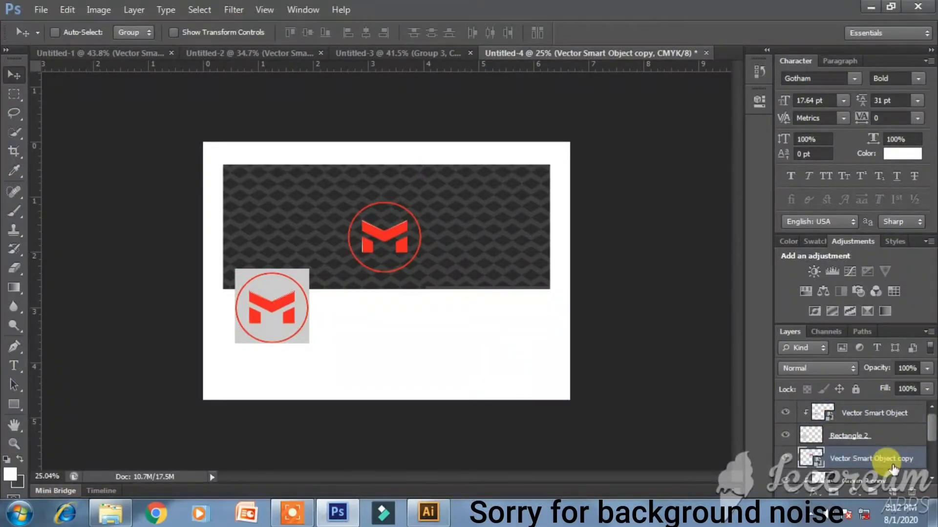
- Scale the logo copy up so it fills the banner's height
key(ctrl+0)
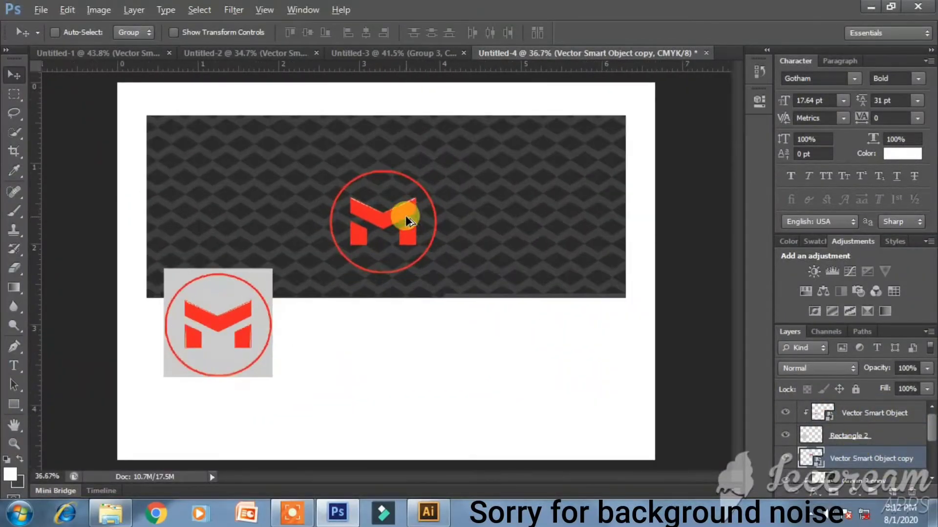
key(ctrl+t)
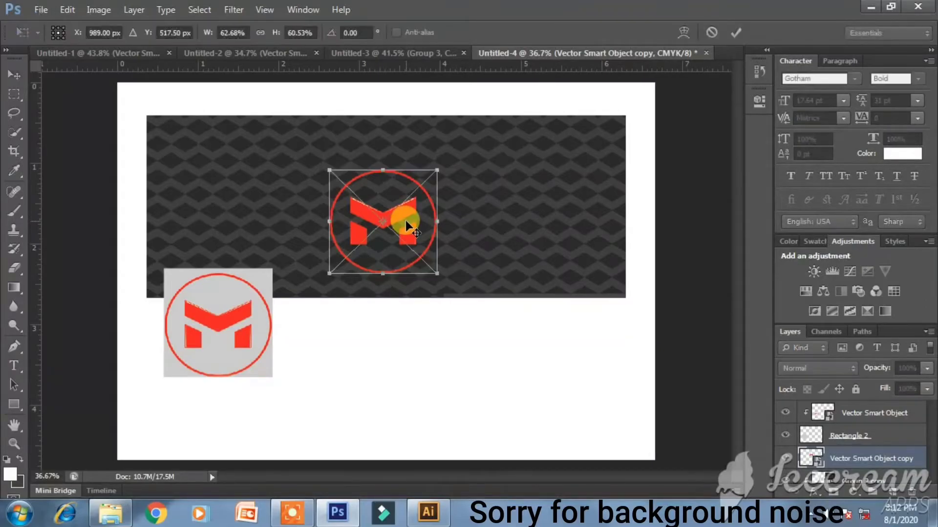
drag(441, 275, 523, 352)
key(Return)
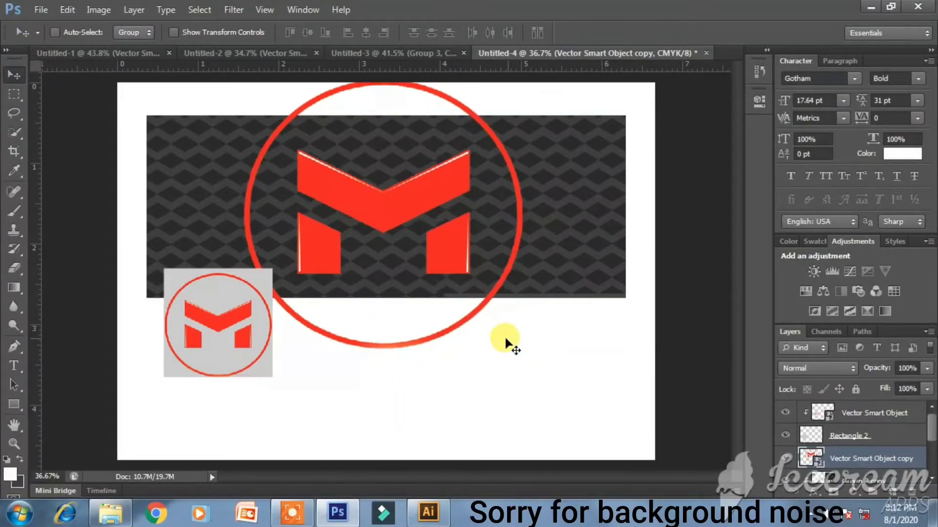
- Rasterize the large logo copy and fill its shapes with white
right_click(833, 457)
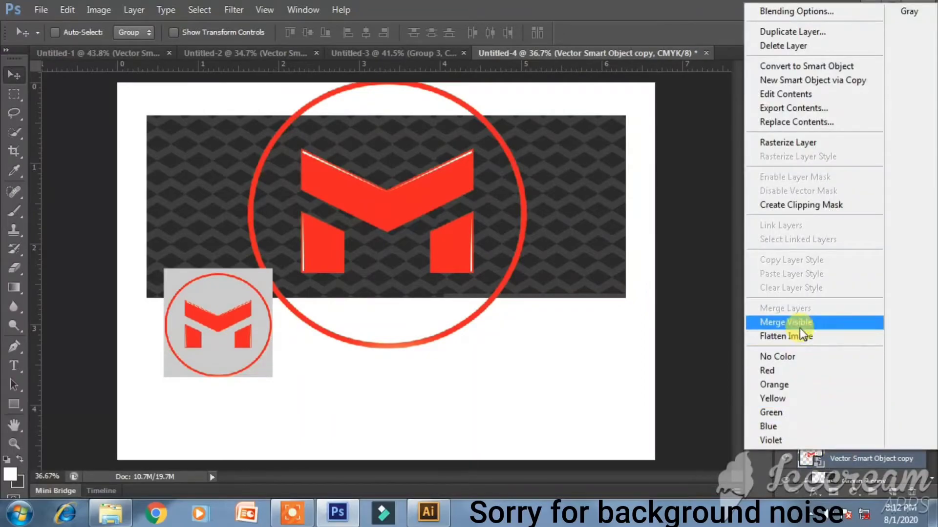
click(814, 144)
ctrl+click(811, 458)
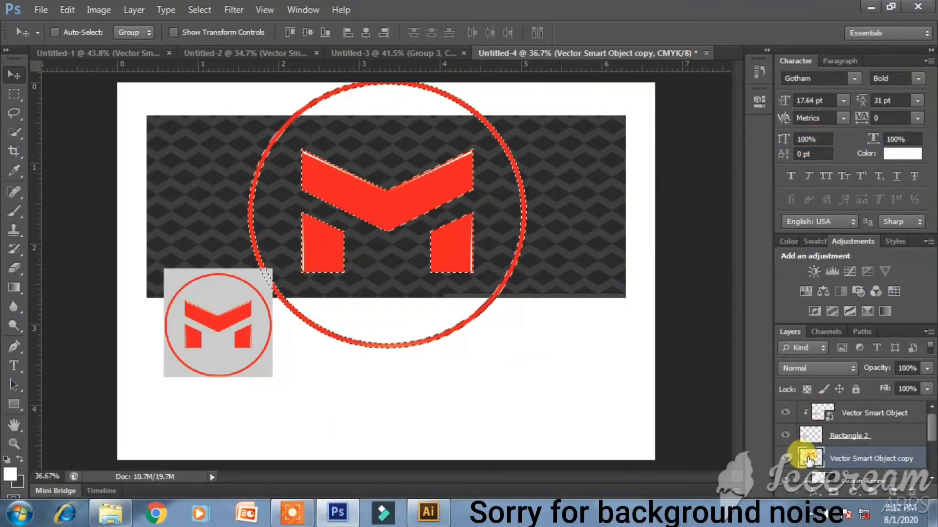
click(18, 462)
key(ctrl+BackSpace)
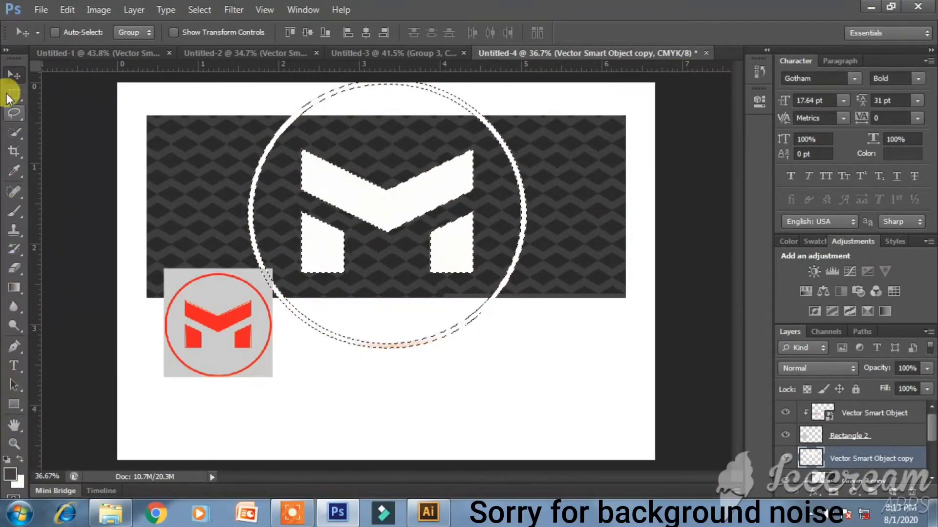
click(13, 94)
click(80, 139)
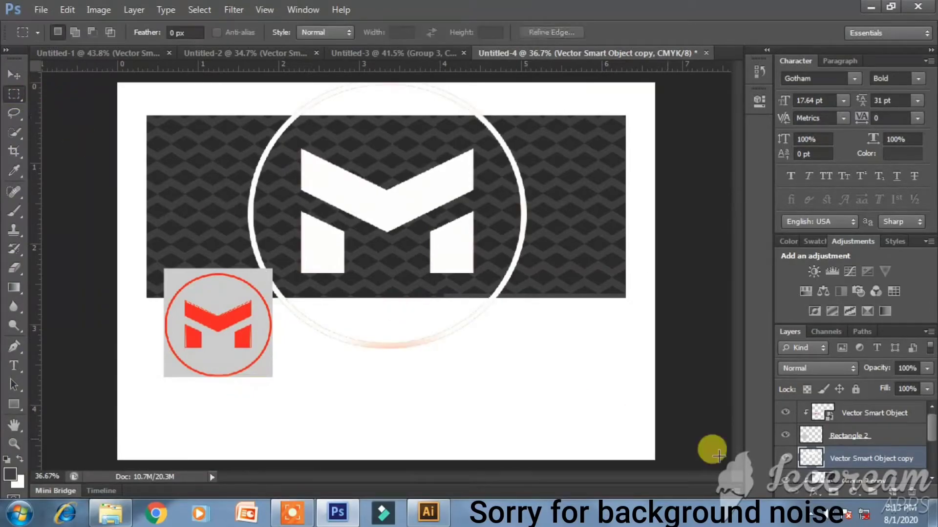
- Clip the white logo to the banner rectangle, nudge it, and group the banner layers into Group 3
alt+click(820, 447)
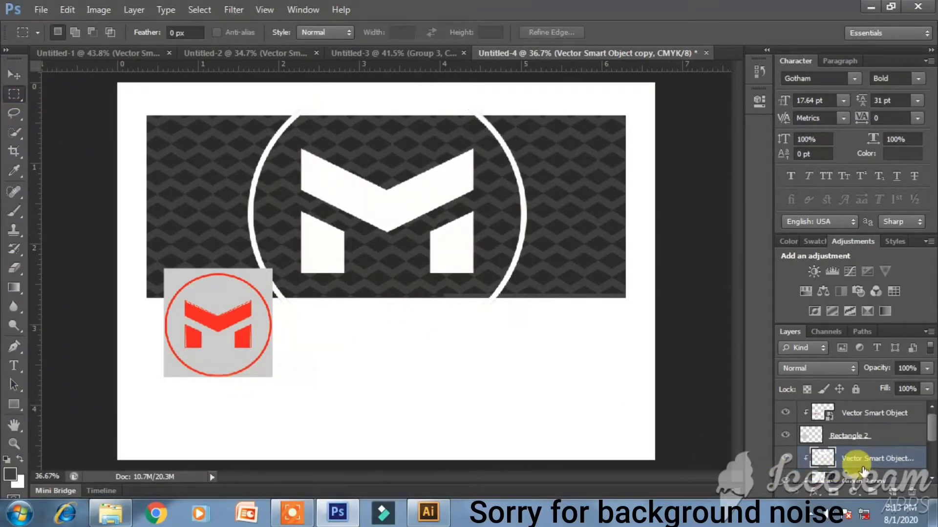
click(14, 73)
drag(338, 178, 352, 184)
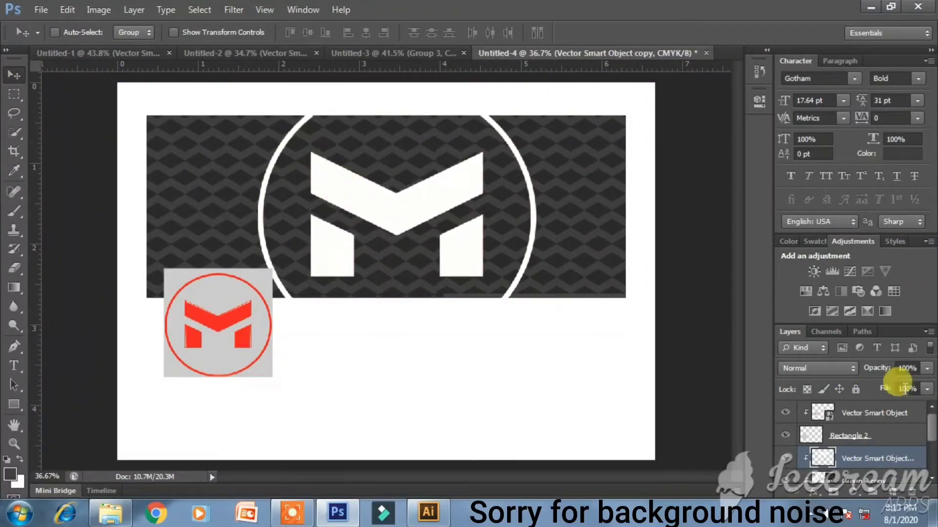
click(895, 416)
scroll(893, 439, down, 3)
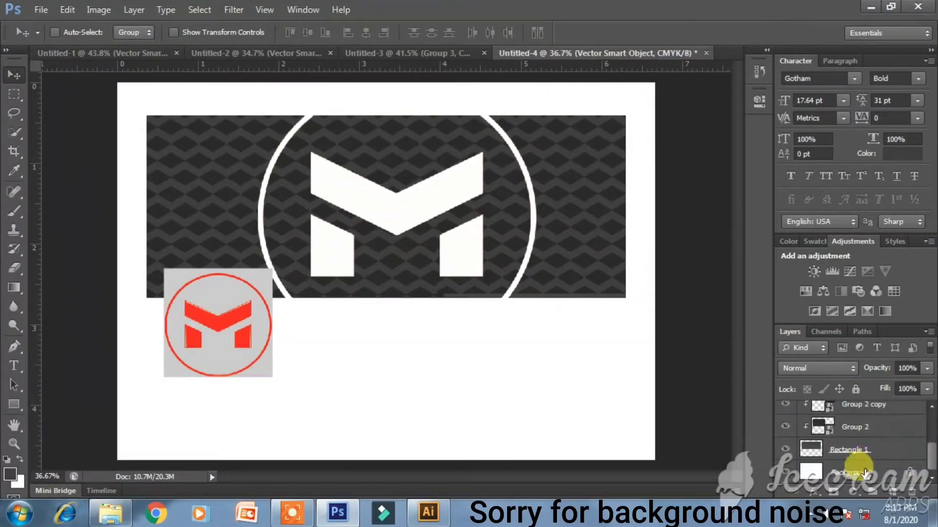
shift+click(874, 451)
key(ctrl+g)
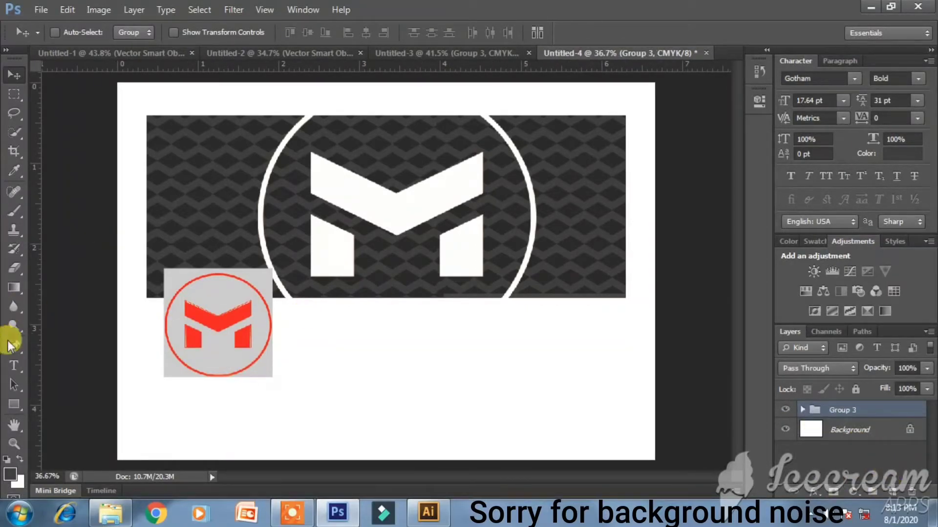
- Draw a light grey rounded rectangle with no stroke across the page top, then rasterize it
click(13, 405)
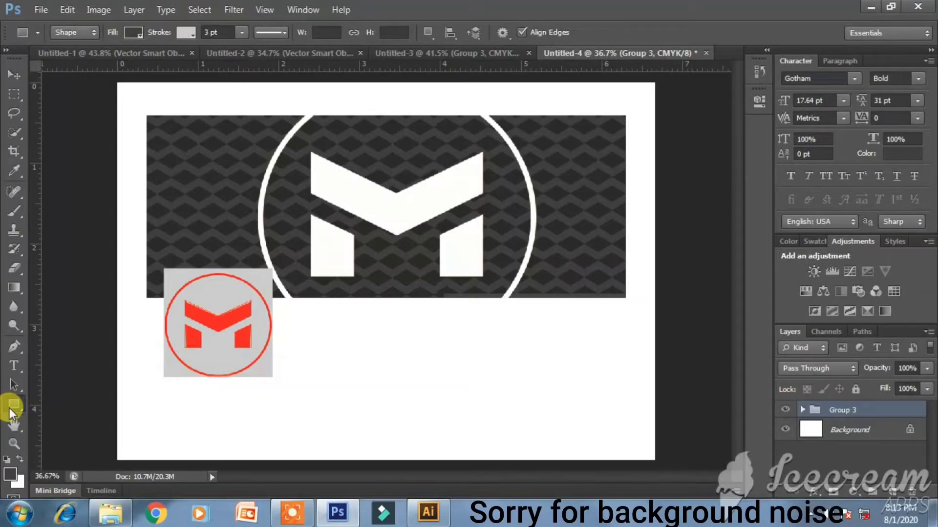
right_click(9, 408)
click(56, 413)
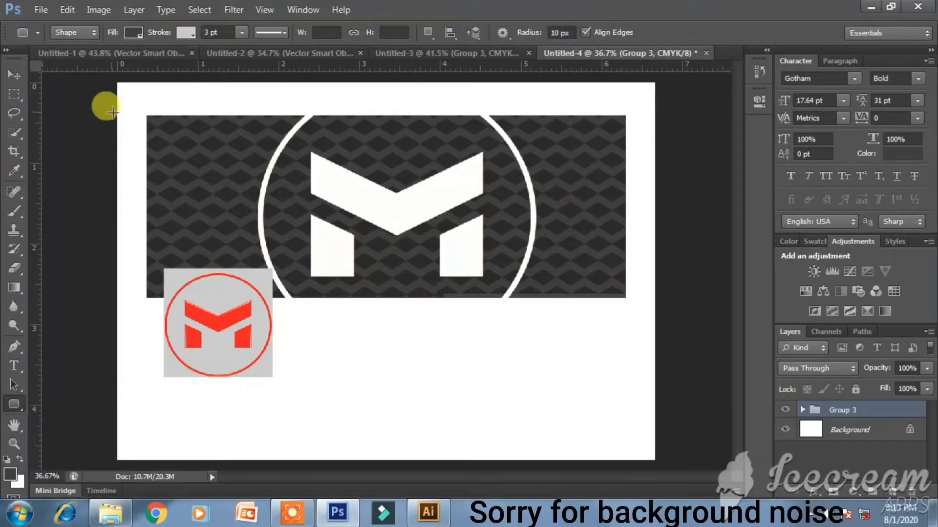
click(186, 33)
click(125, 62)
click(132, 33)
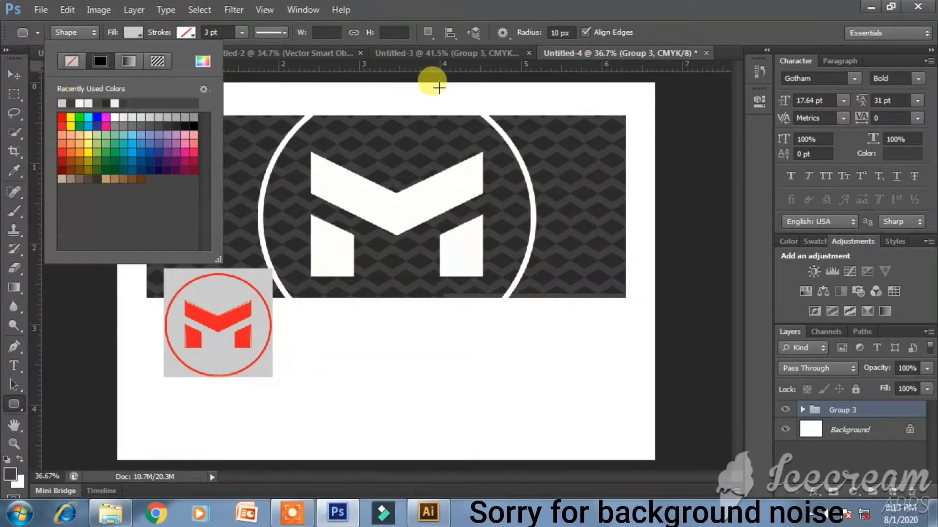
drag(670, 75, 112, 106)
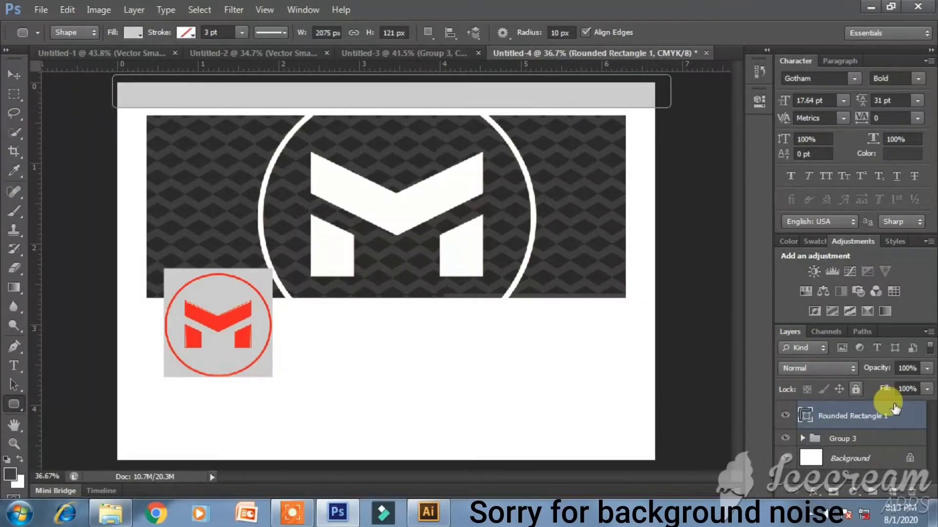
right_click(861, 400)
click(698, 155)
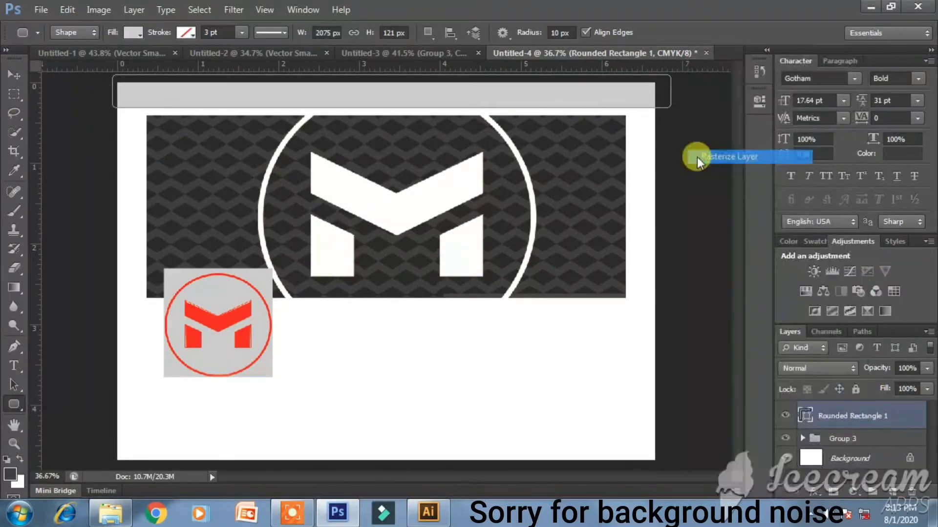
- Adjust the grey strip slightly and move the banner group down beneath it
key(v)
drag(287, 116, 288, 118)
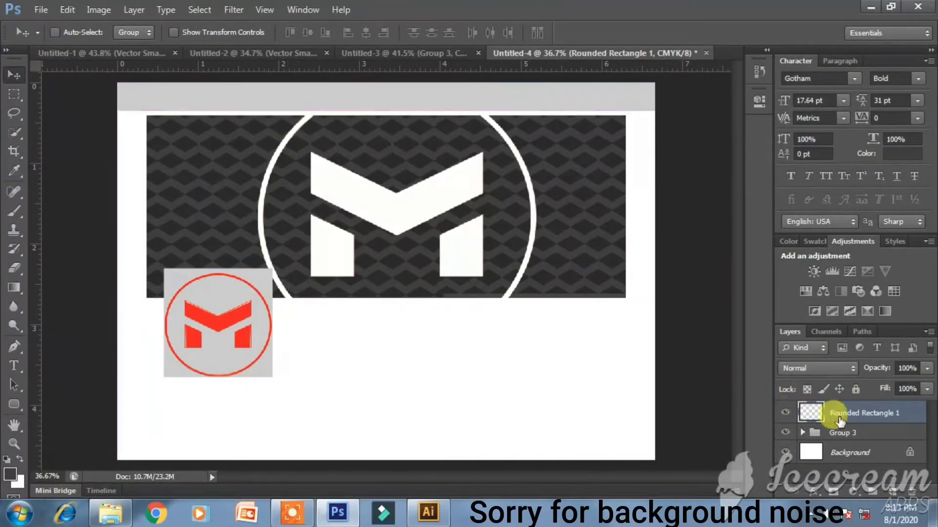
click(839, 433)
drag(456, 281, 456, 292)
click(845, 414)
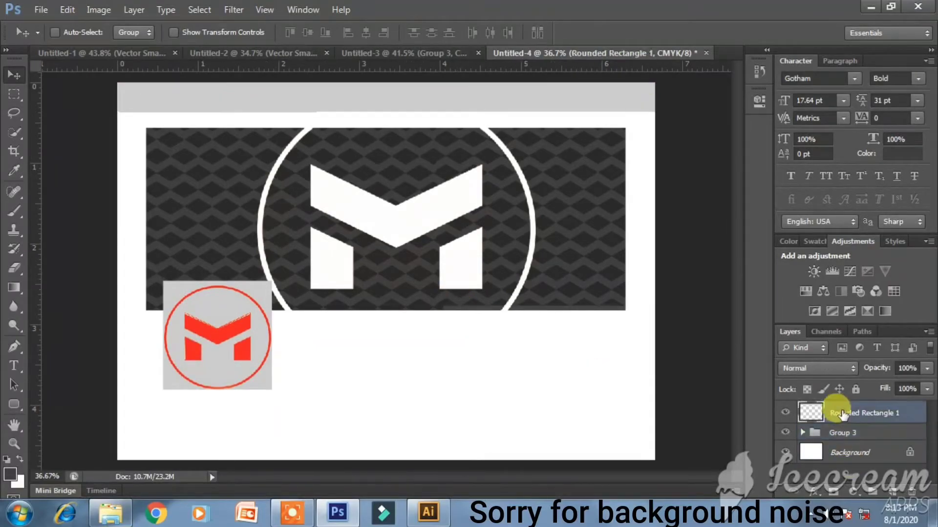
- Browse the subfolders of folder 1 on Disk (D:) looking for the logo image
click(110, 513)
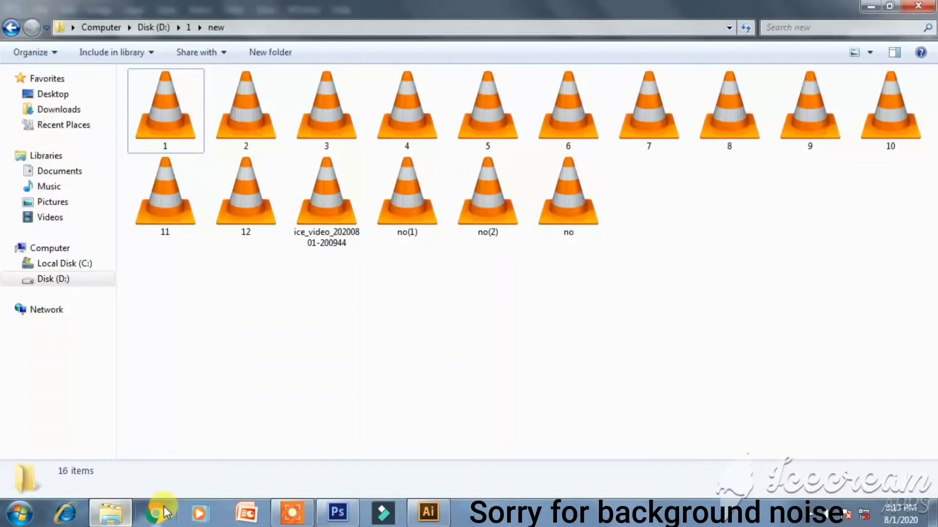
click(35, 285)
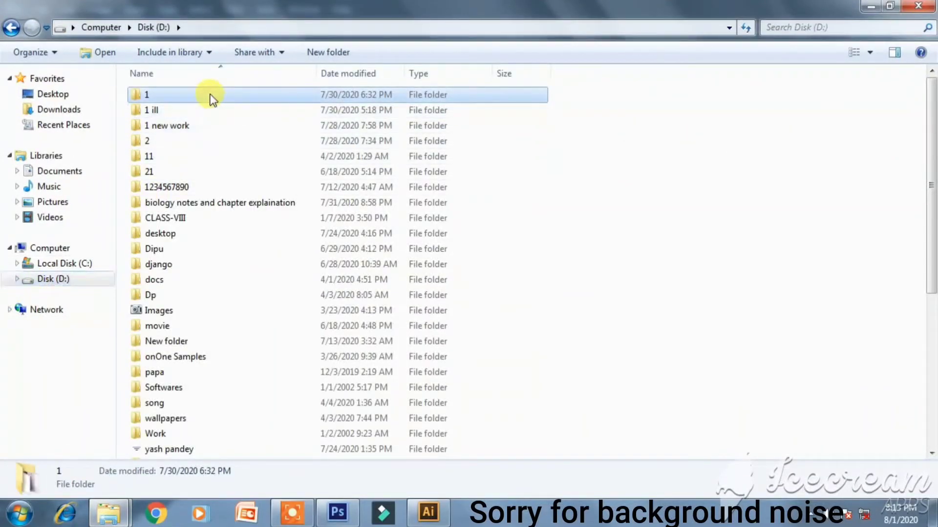
double_click(210, 95)
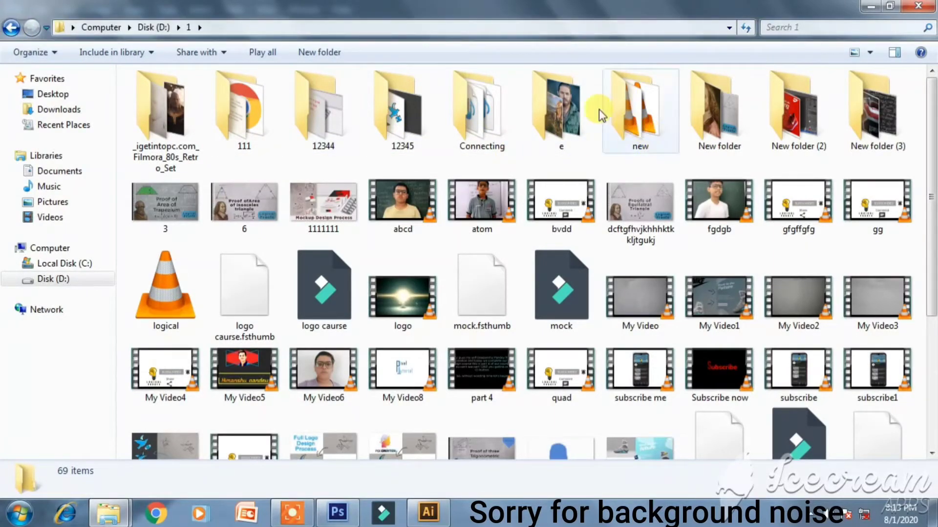
double_click(799, 104)
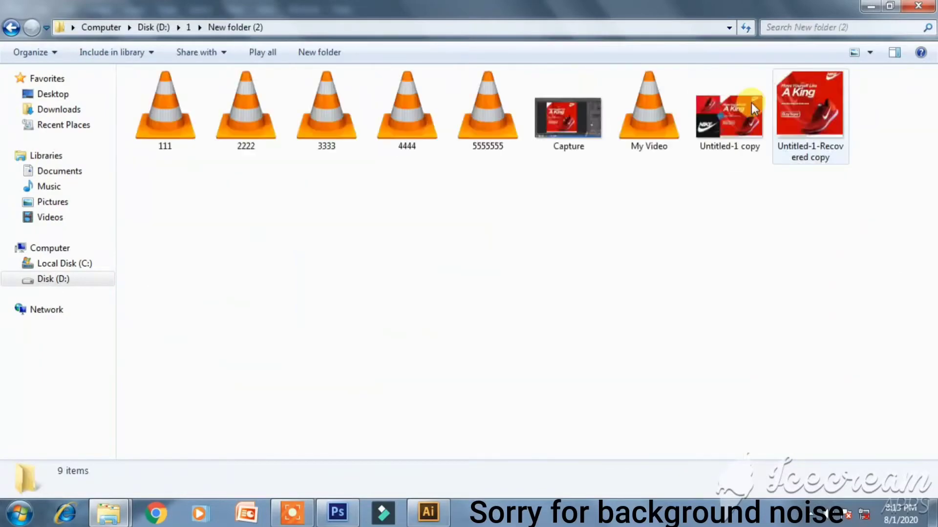
click(12, 27)
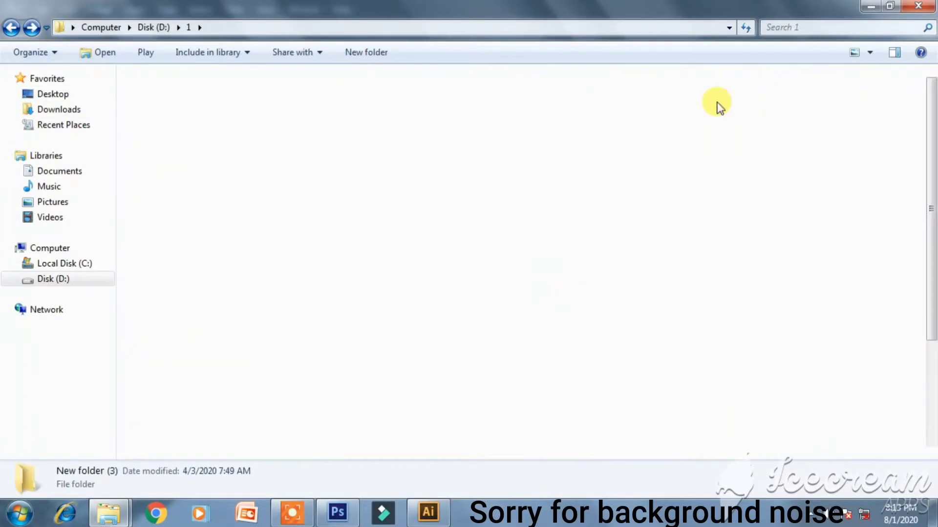
double_click(717, 105)
click(10, 30)
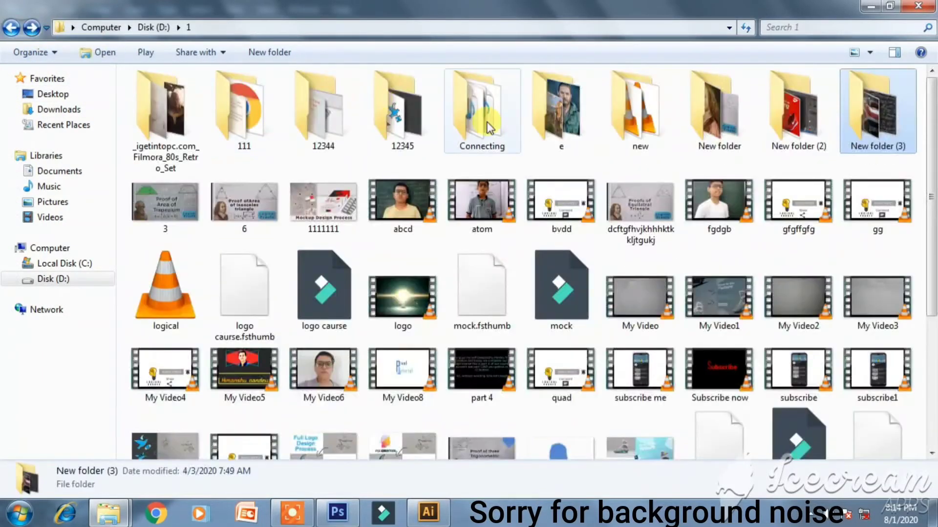
double_click(337, 113)
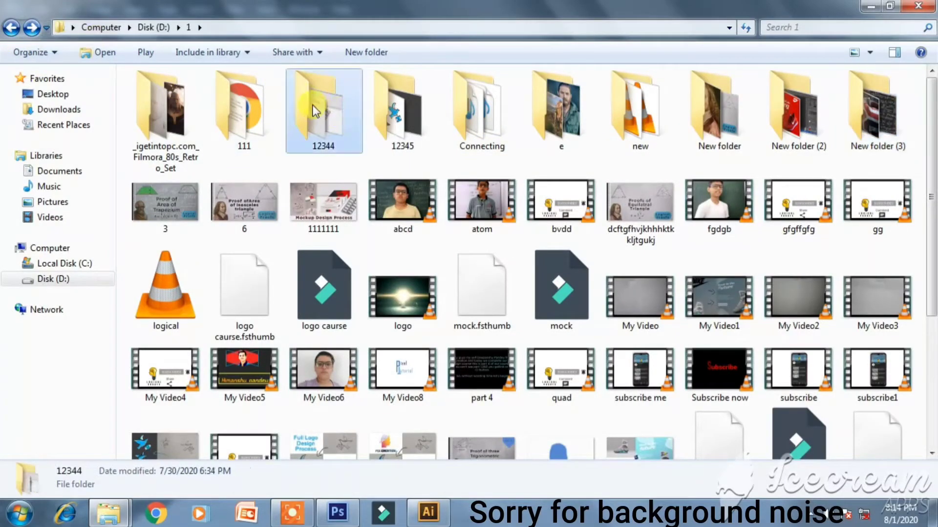
click(12, 28)
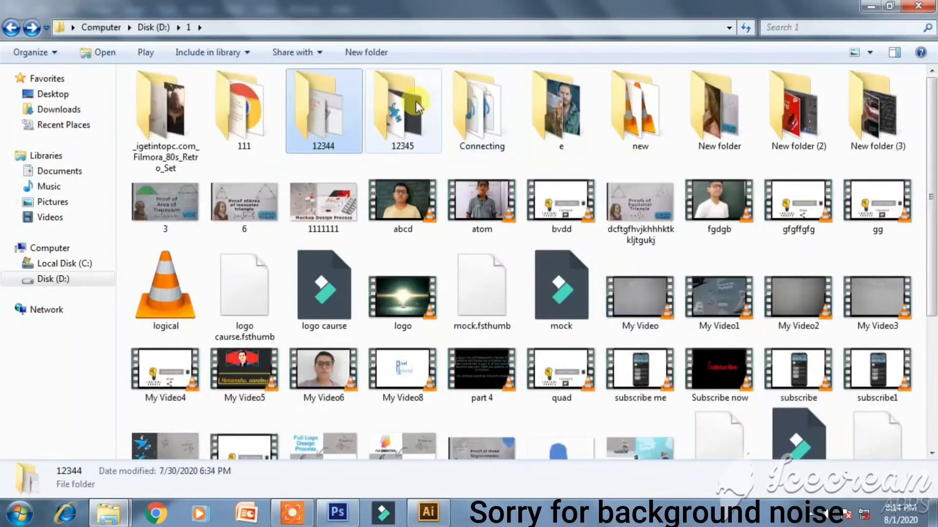
double_click(407, 112)
double_click(151, 105)
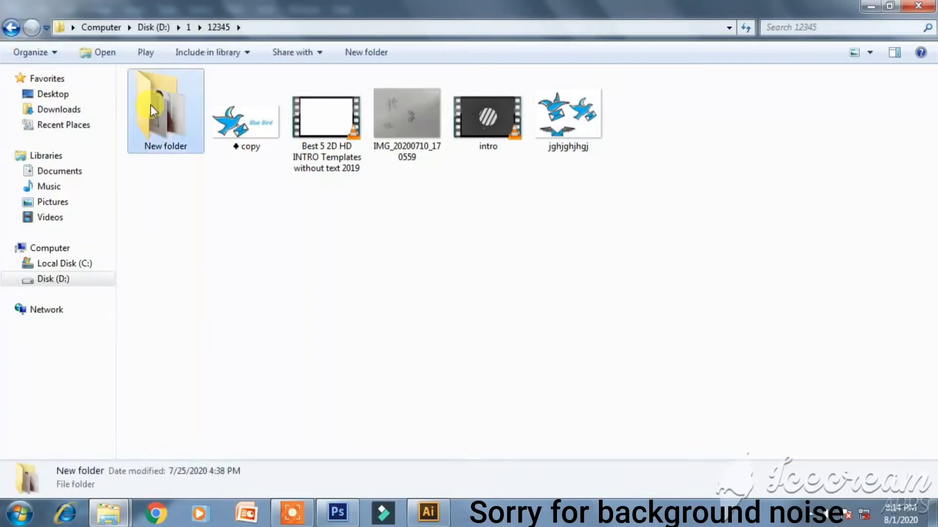
- Open the '1 new work' folder on Disk (D:) and select the facebook vector logo
double_click(11, 27)
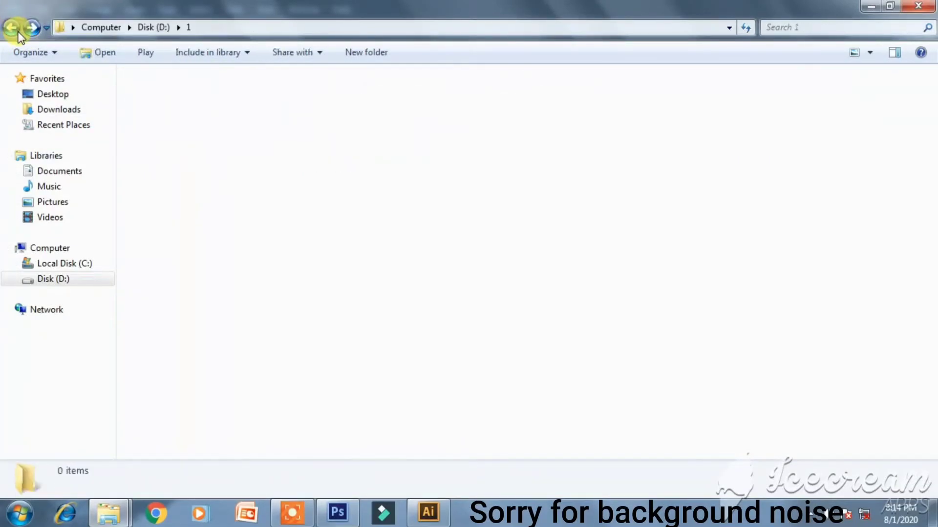
click(15, 29)
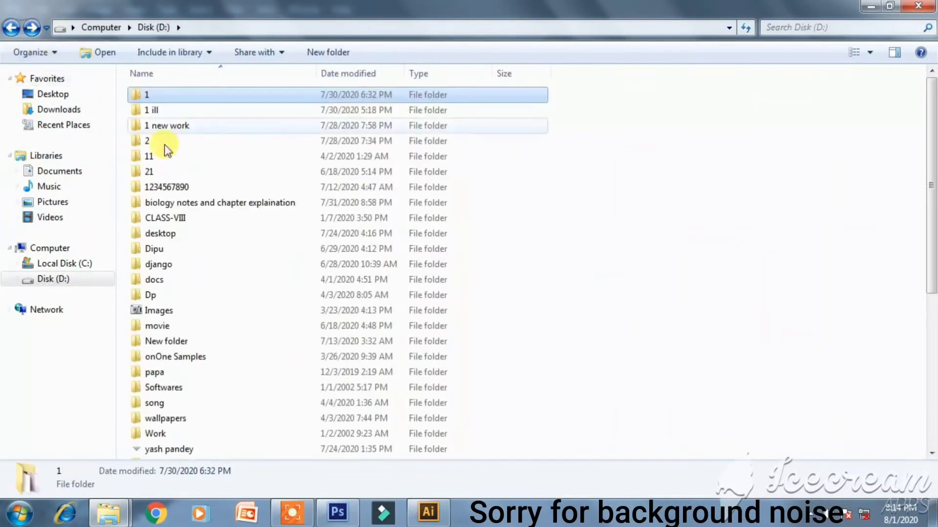
click(176, 112)
double_click(194, 127)
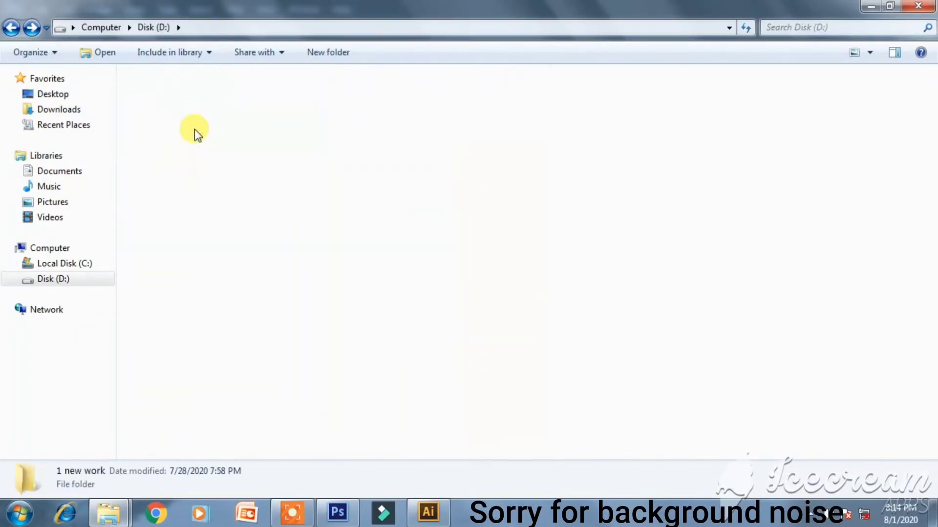
click(355, 230)
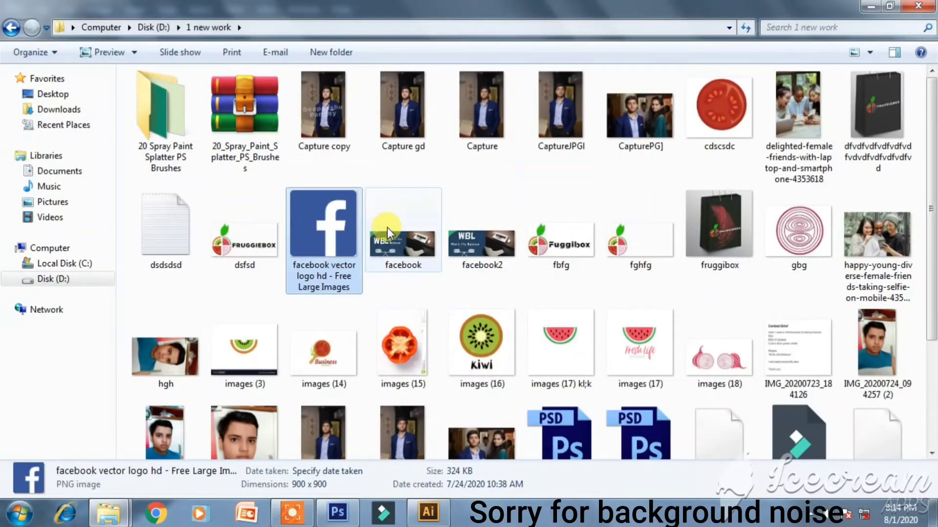
- Drag the facebook logo image into Untitled-4 and shrink it into the grey bar's top-left corner
drag(325, 254, 334, 319)
drag(566, 100, 133, 99)
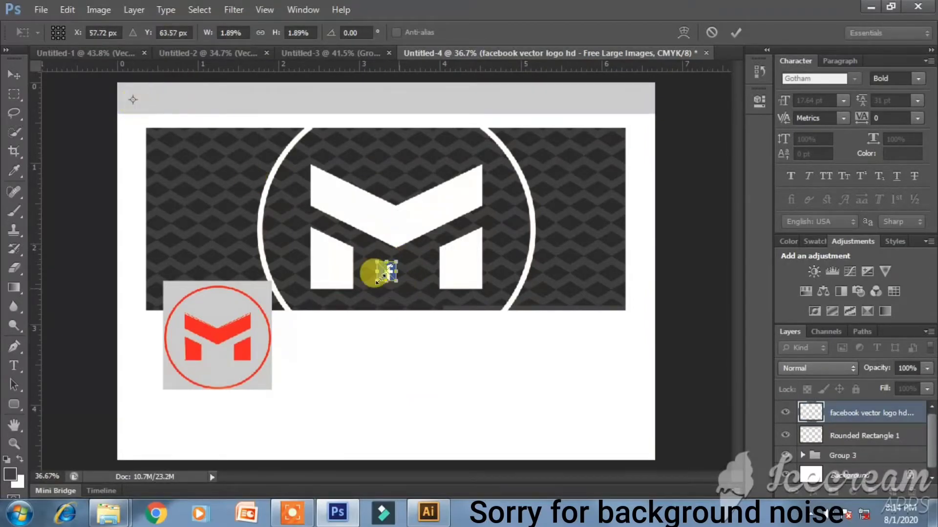
drag(383, 272, 390, 277)
drag(305, 200, 134, 102)
scroll(119, 83, up, 3)
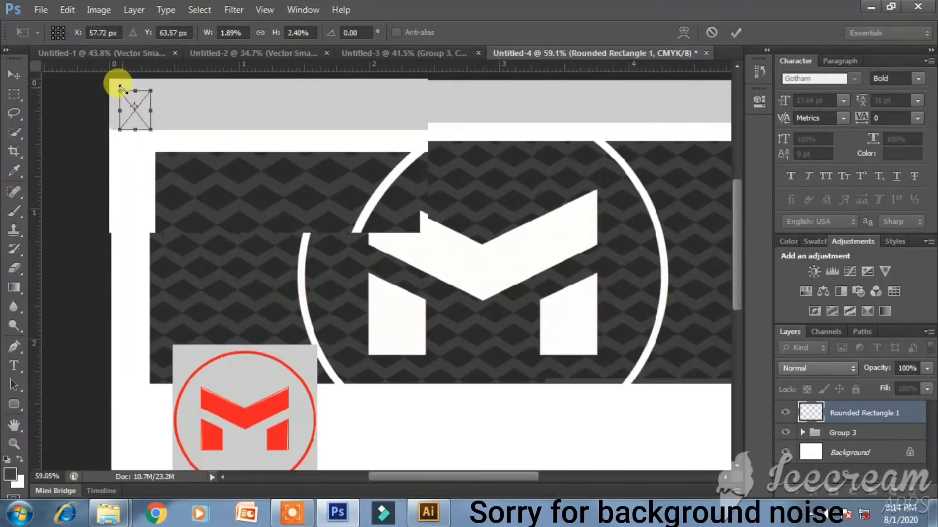
scroll(121, 88, up, 4)
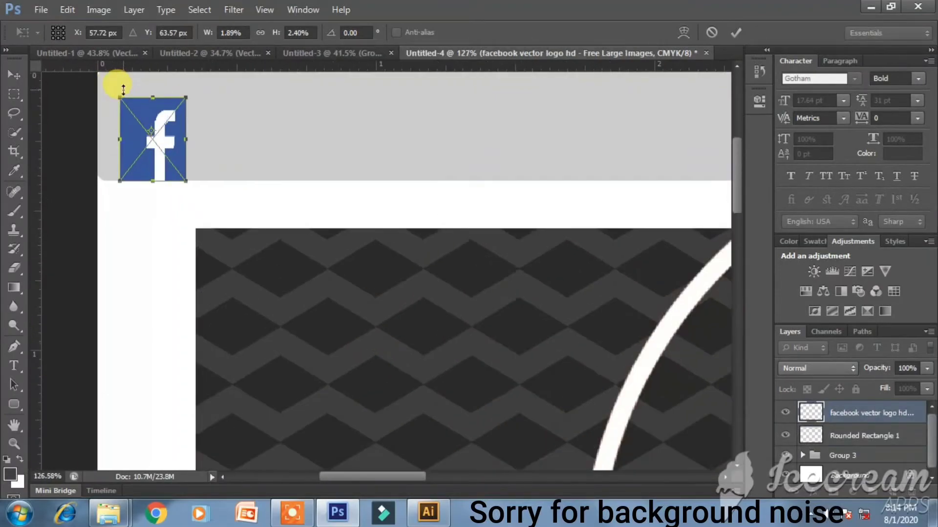
drag(163, 150, 196, 126)
key(Return)
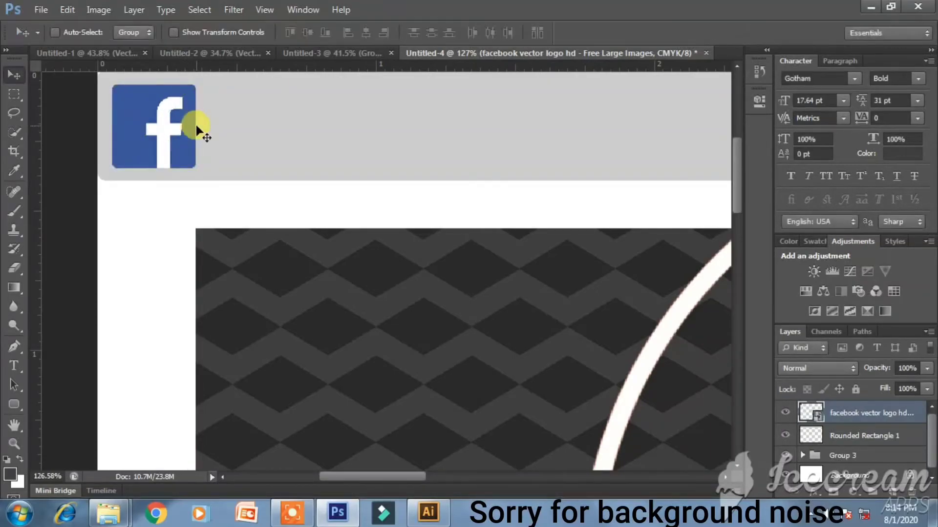
click(14, 366)
- Type 'facebook' beside the logo and colour it the logo's blue, #3b579e
click(219, 156)
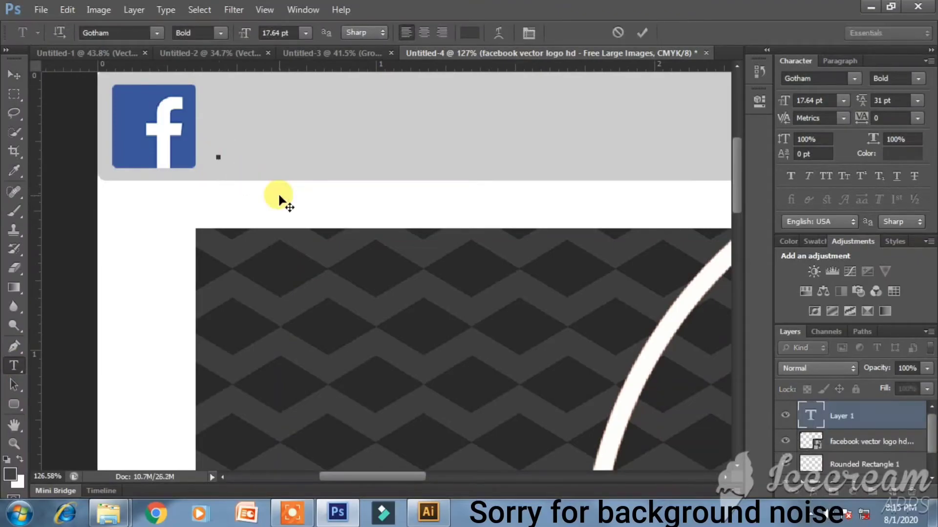
text(F)
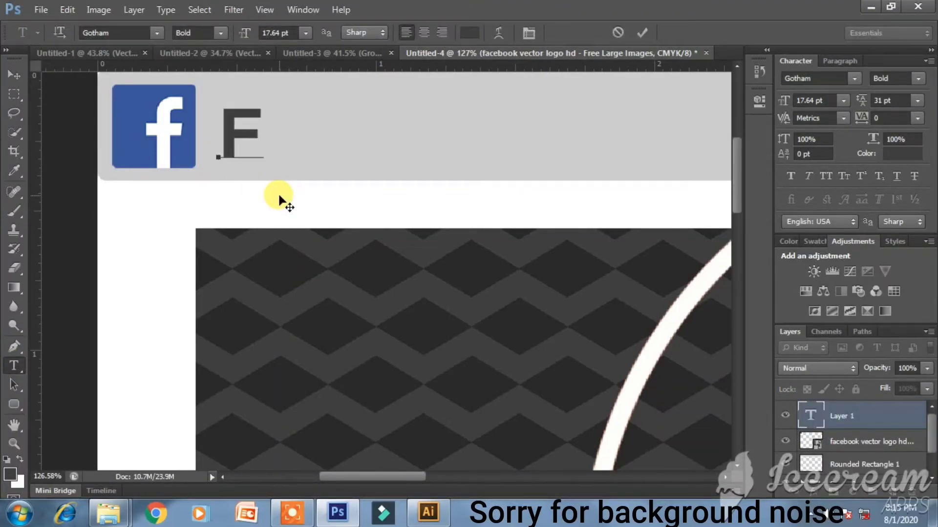
key(BackSpace)
key(BackSpace)
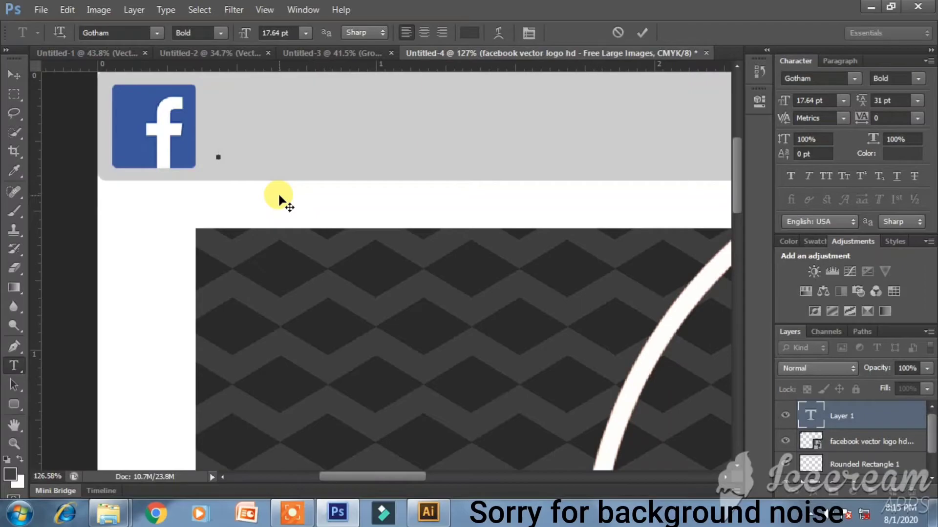
text(facebook)
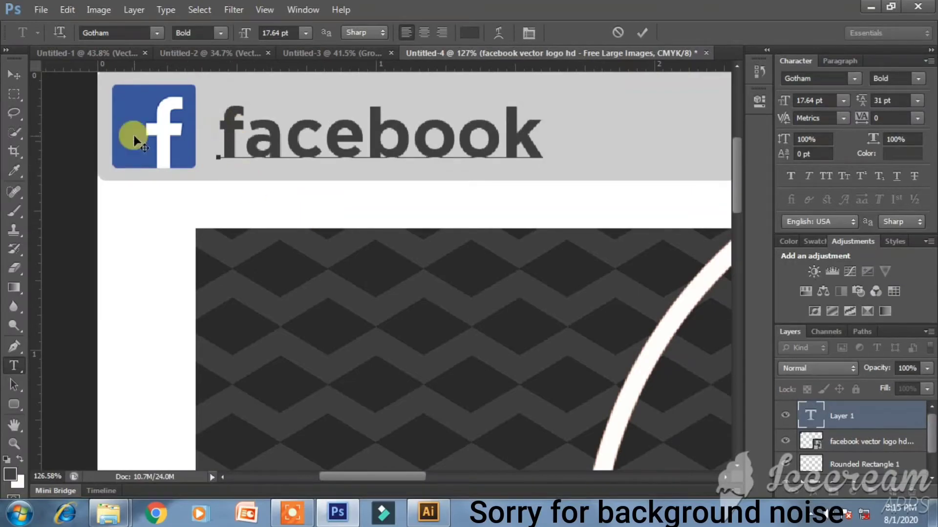
key(ctrl)
key(ctrl+a)
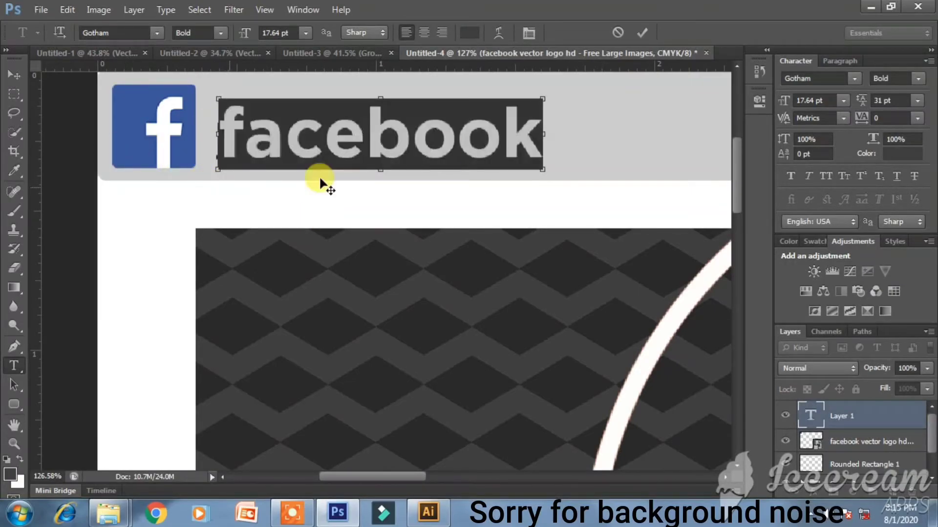
click(466, 34)
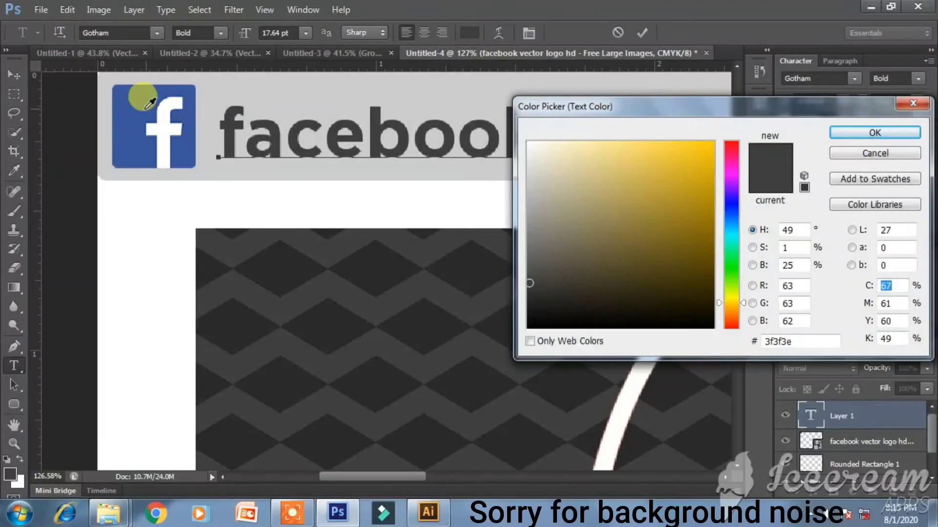
click(143, 105)
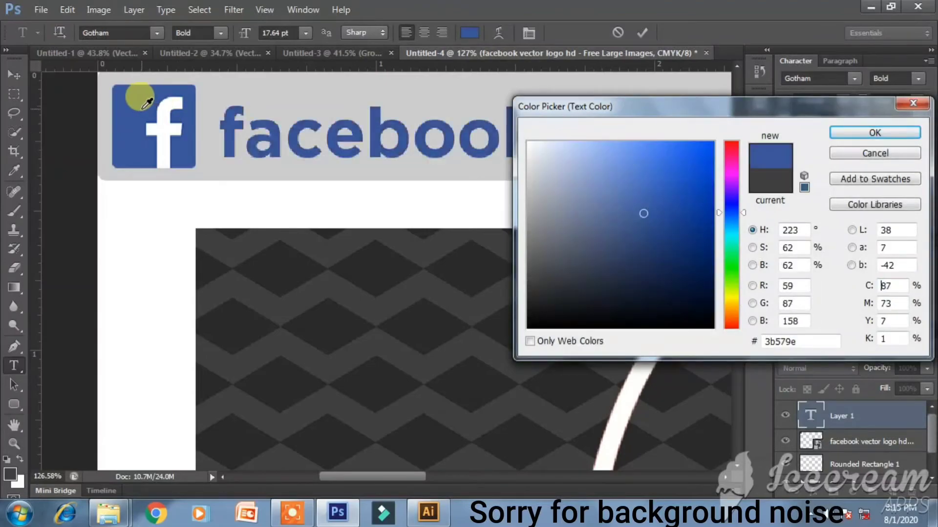
click(875, 133)
click(15, 76)
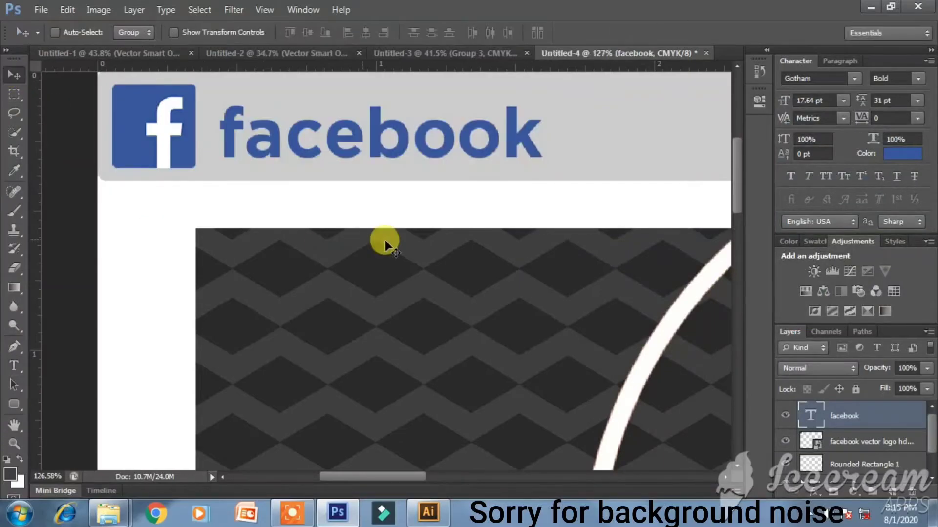
scroll(385, 239, down, 5)
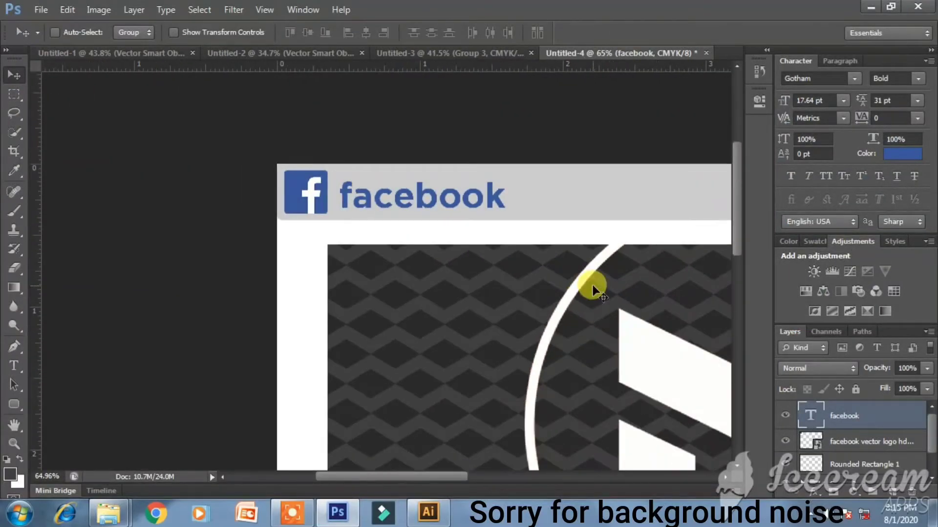
- Select all the design's layers and convert the locked Background into Layer 0
scroll(592, 289, down, 3)
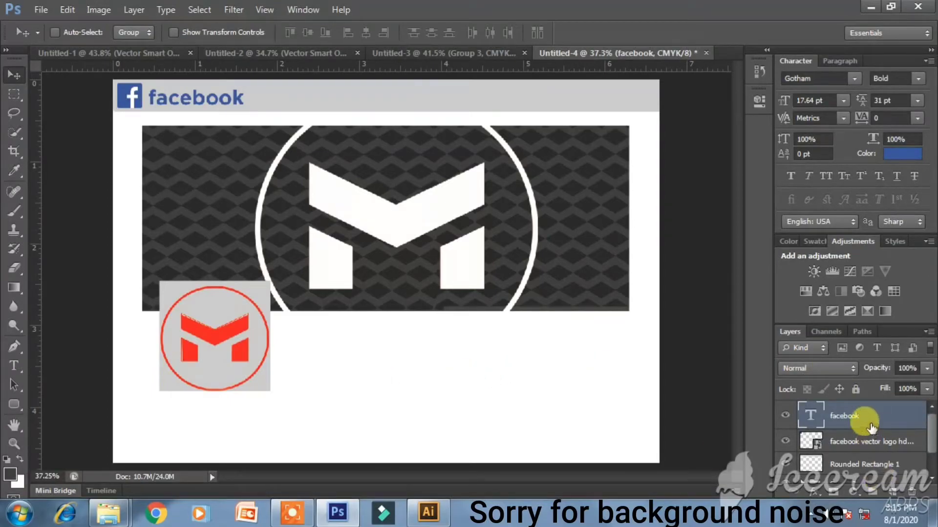
scroll(874, 468, down, 2)
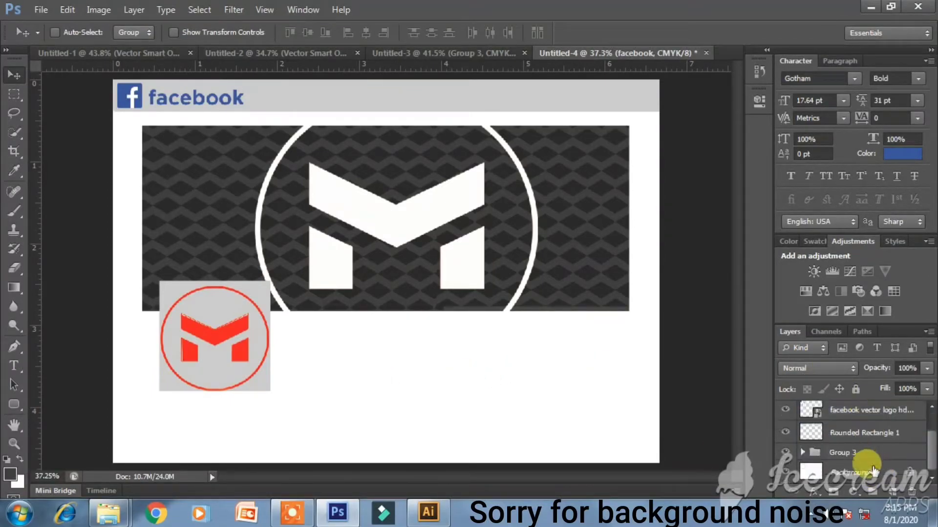
shift+click(874, 473)
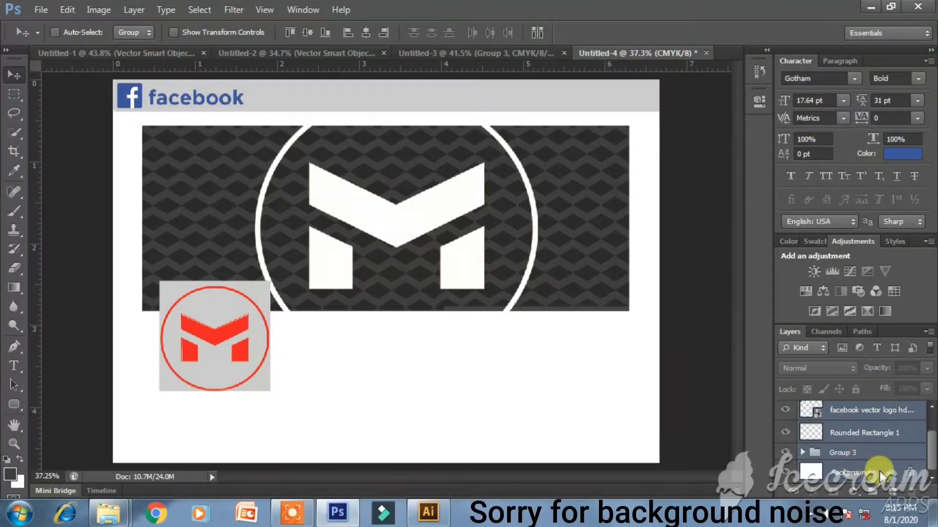
right_click(879, 471)
click(870, 490)
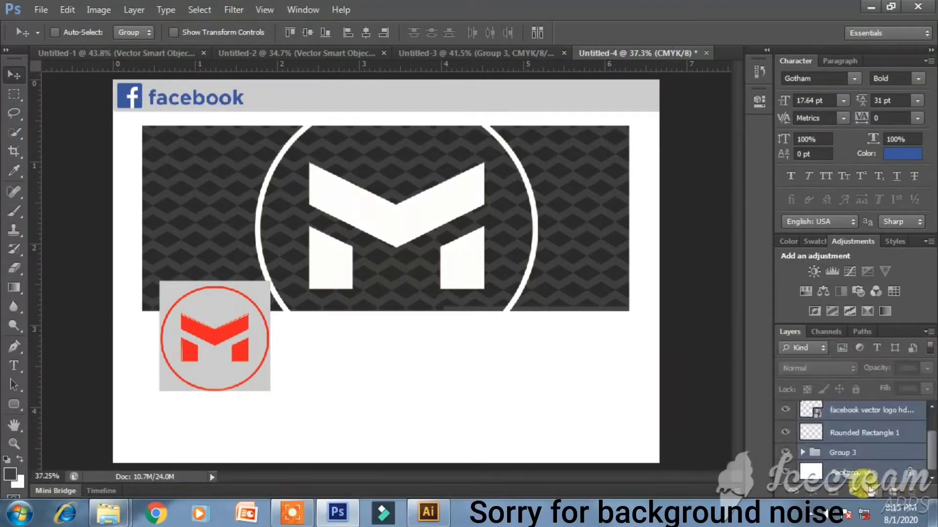
scroll(876, 429, up, 2)
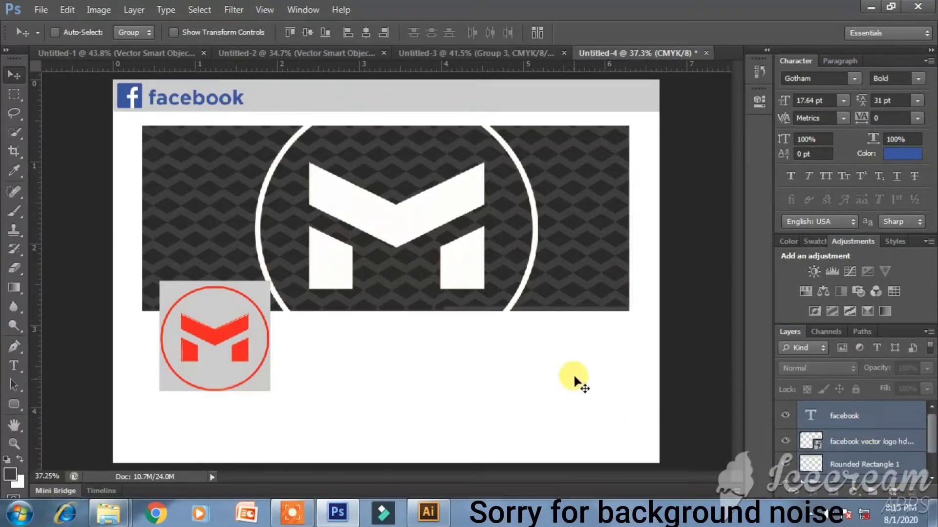
click(785, 417)
click(877, 440)
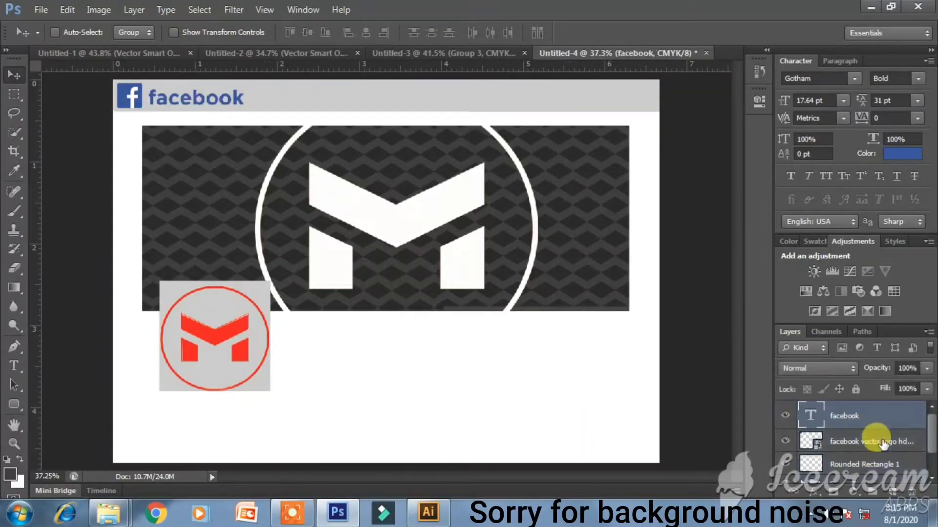
scroll(882, 441, down, 1)
double_click(896, 470)
key(Return)
scroll(886, 434, up, 1)
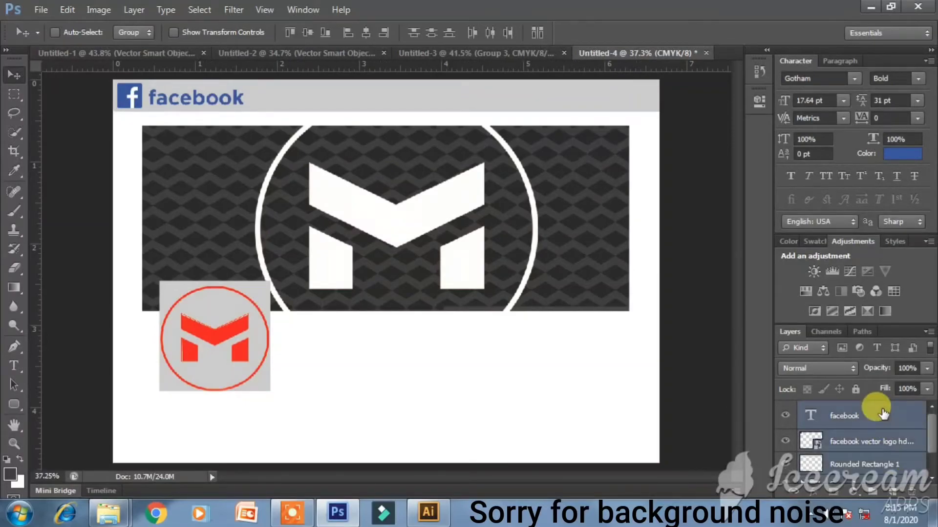
- Group the layers, merge a duplicate group into one layer, and drag it into Illustrator below the business cards
key(ctrl+g)
key(ctrl+j)
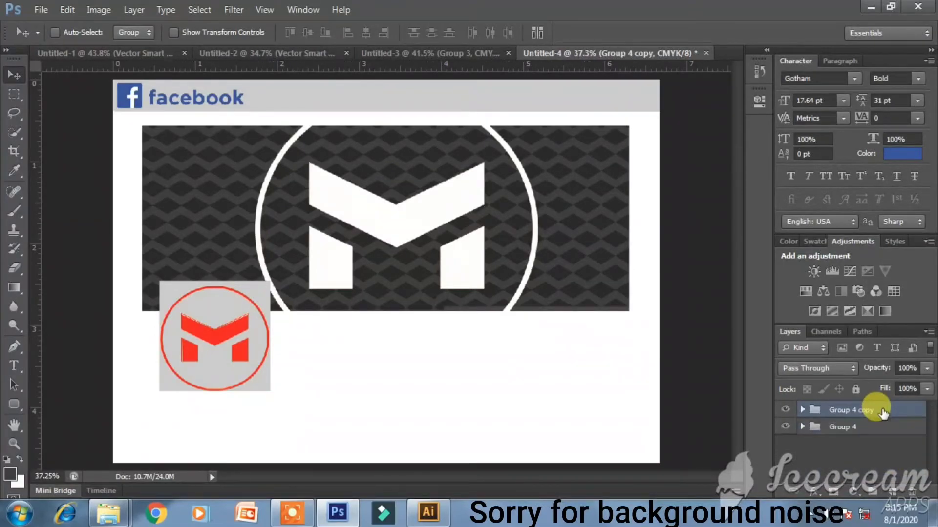
right_click(881, 413)
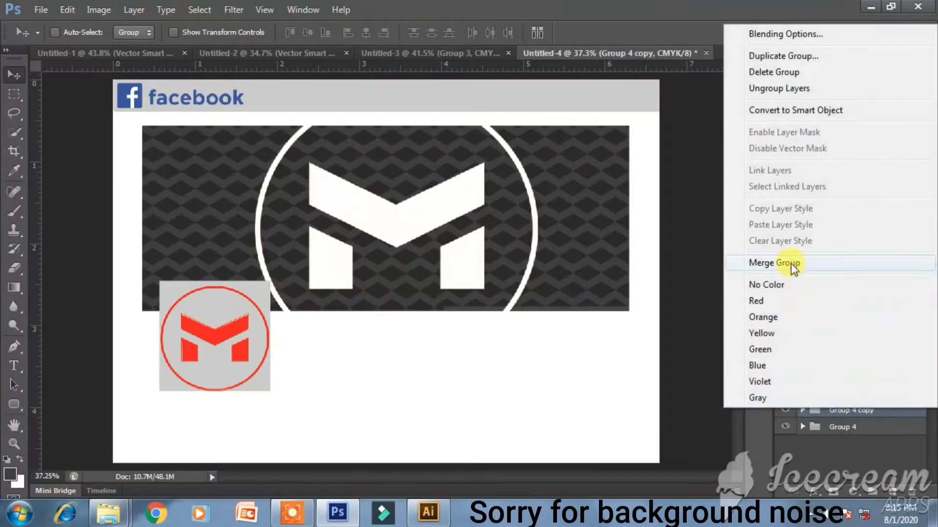
click(742, 264)
drag(556, 241, 386, 291)
drag(487, 324, 605, 405)
key(ctrl+z)
- Enlarge the facebook section image to span the artboard's full width
shift+click(490, 325)
click(491, 329)
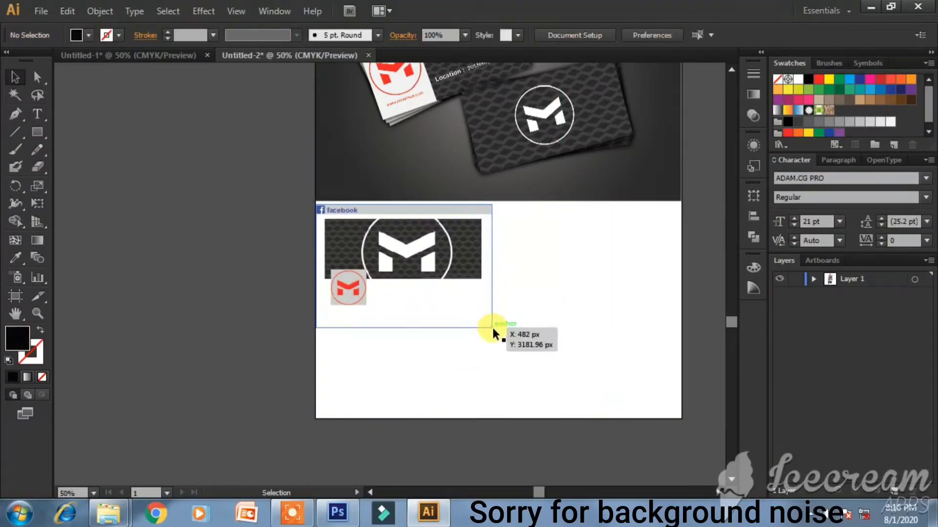
drag(491, 329, 669, 468)
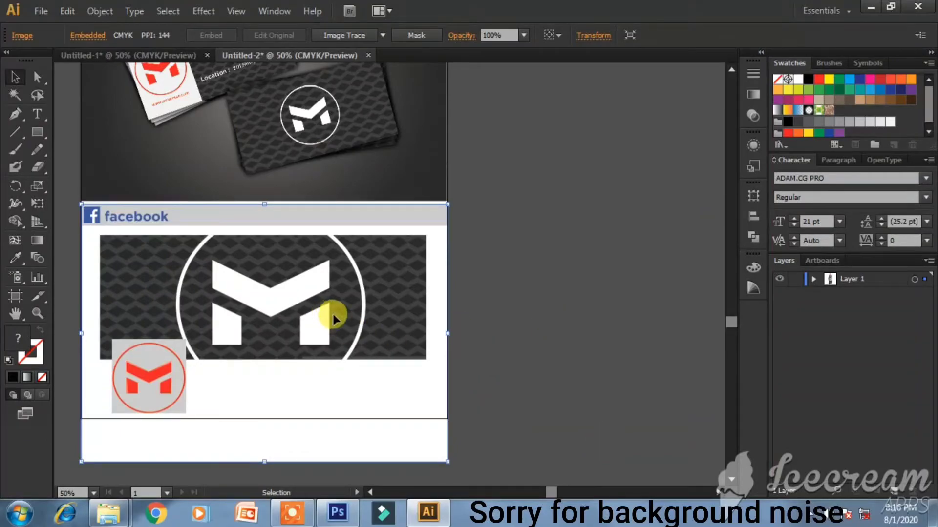
click(544, 318)
- Extend Artboard 1 down to 3547 px tall to fit the image
click(588, 36)
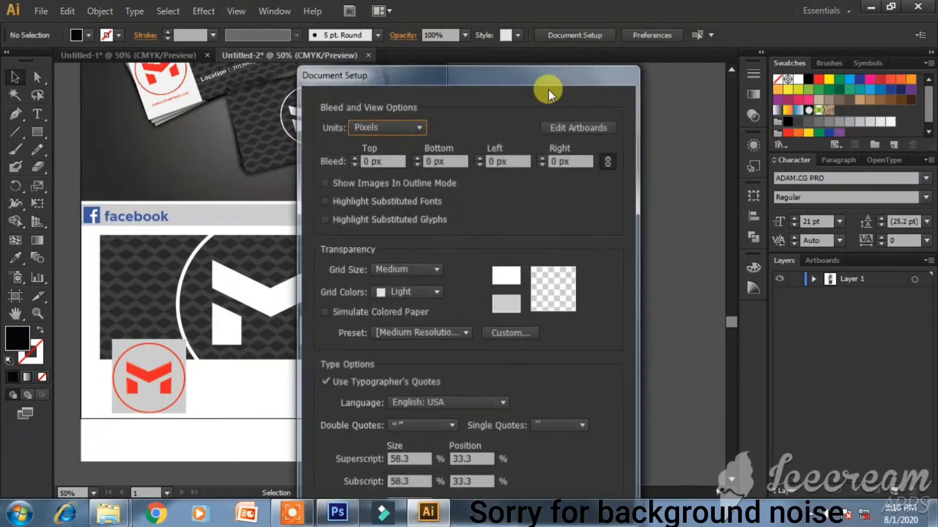
click(586, 128)
drag(265, 419, 279, 458)
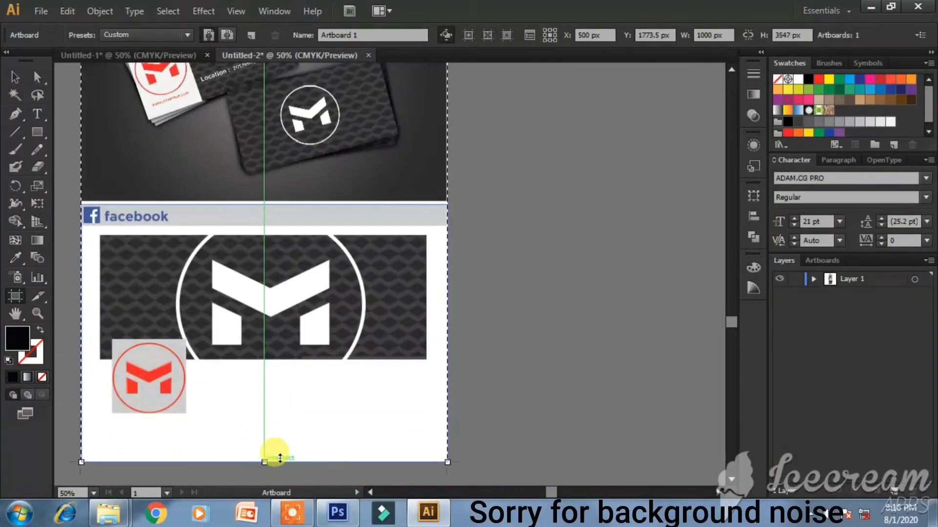
key(Return)
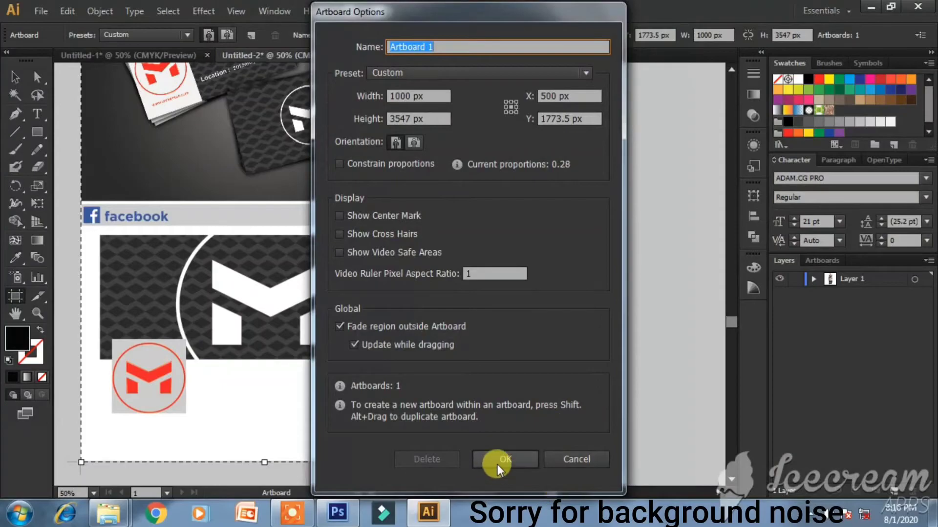
click(497, 469)
click(15, 77)
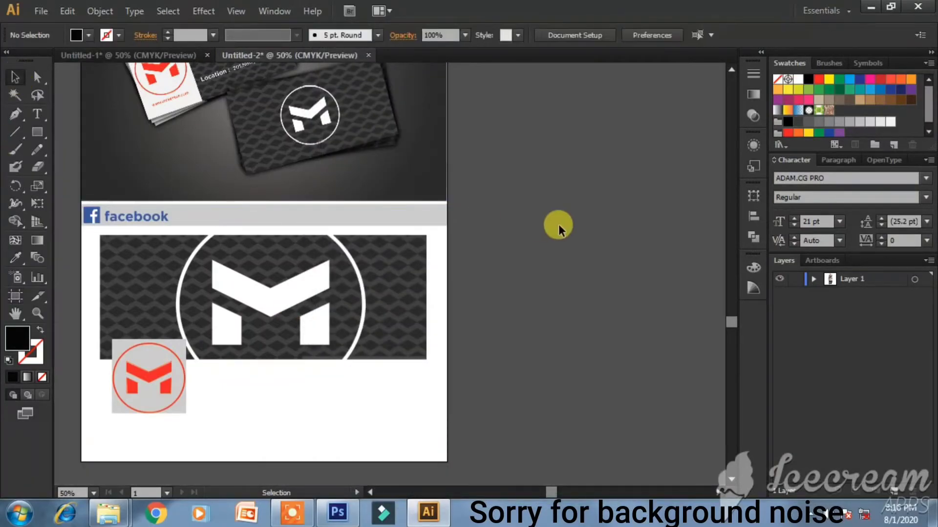
- Duplicate the thin divider line above TYPEFACE and place the copy along the facebook banner's top edge
scroll(276, 141, up, 4)
click(283, 147)
scroll(295, 146, up, 4)
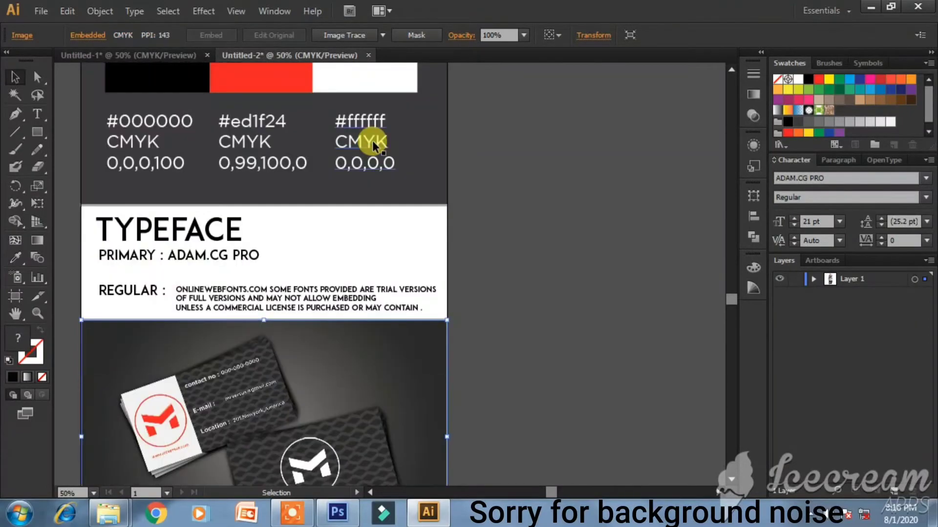
click(334, 207)
drag(334, 209, 335, 415)
scroll(335, 415, down, 5)
drag(362, 208, 356, 348)
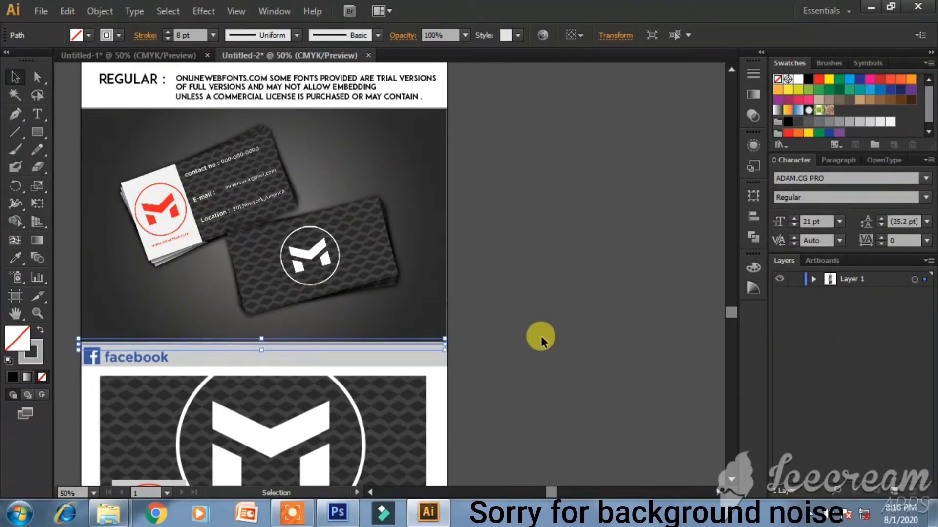
click(540, 340)
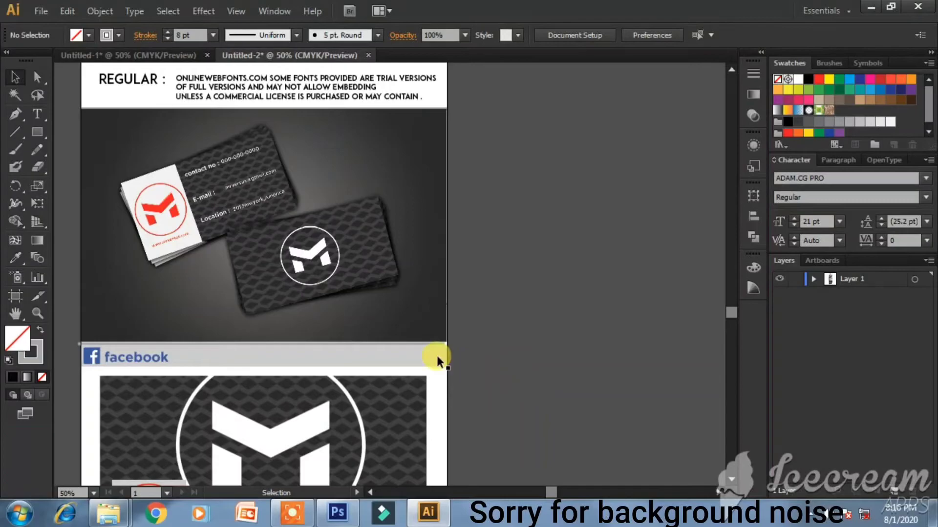
- Fit the artboard in the window, check Layer 1's contents, then zoom in on the colour and typeface sections
key(ctrl+0)
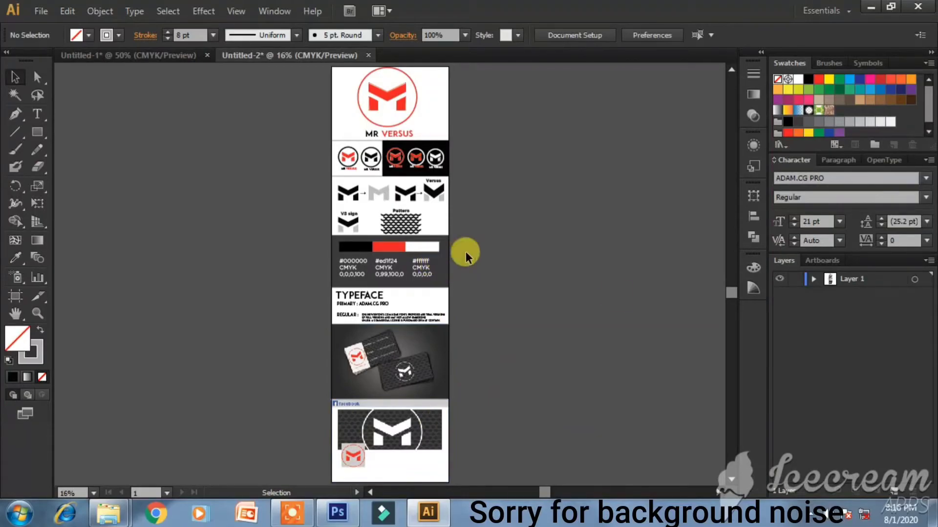
click(814, 279)
scroll(869, 329, down, 5)
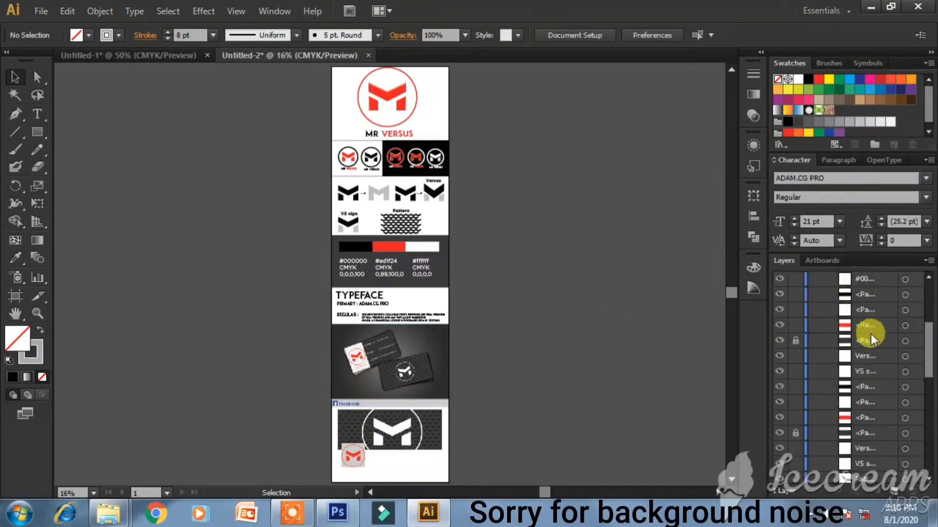
scroll(871, 342, up, 5)
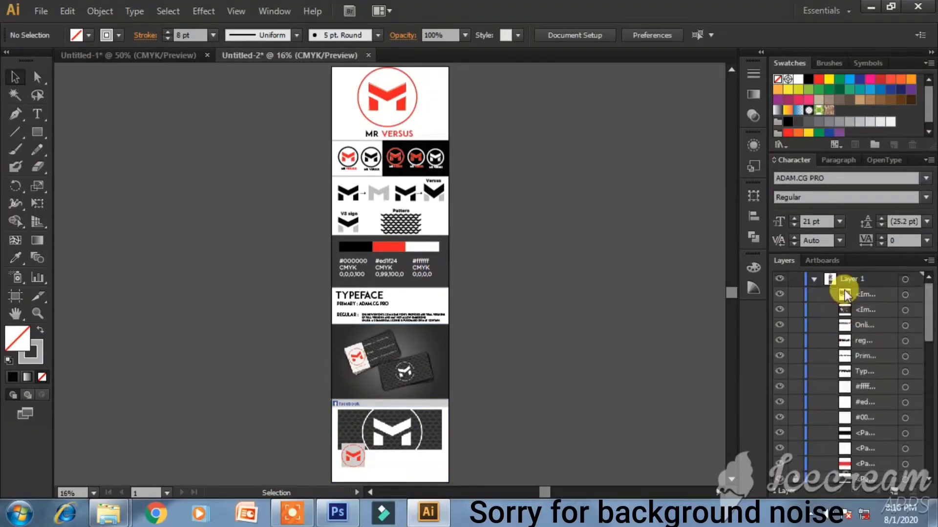
click(814, 280)
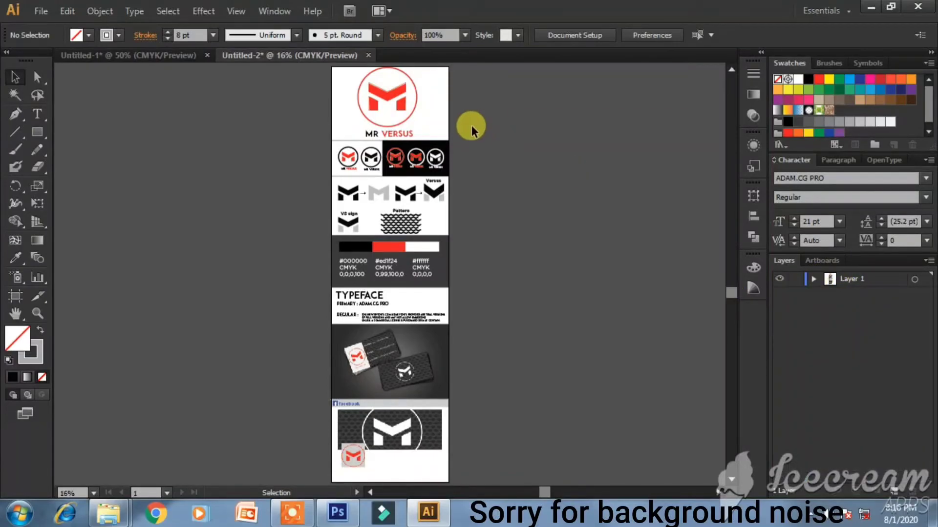
key(ctrl+1)
- Zoom out and inspect the logo-construction row by selecting the circle logo, Pattern artwork and M shapes
key(ctrl+minus)
key(ctrl+minus)
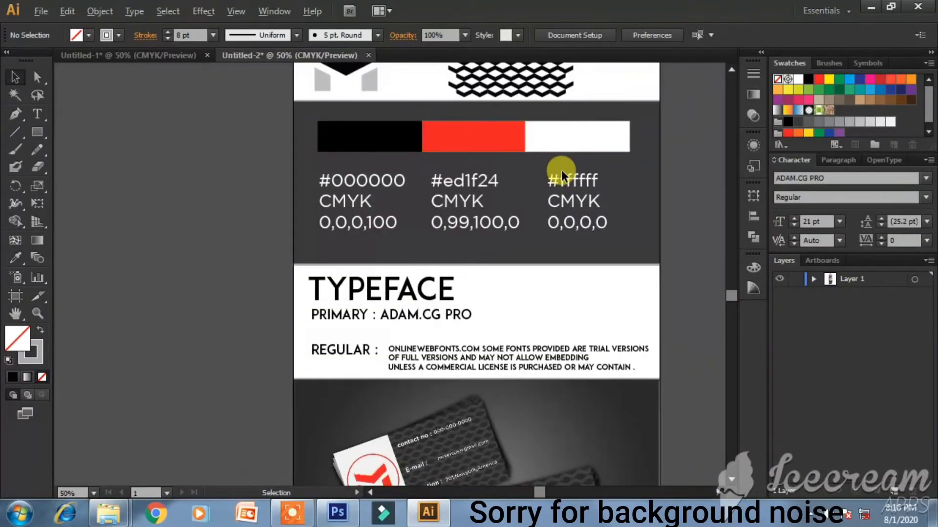
scroll(414, 180, up, 10)
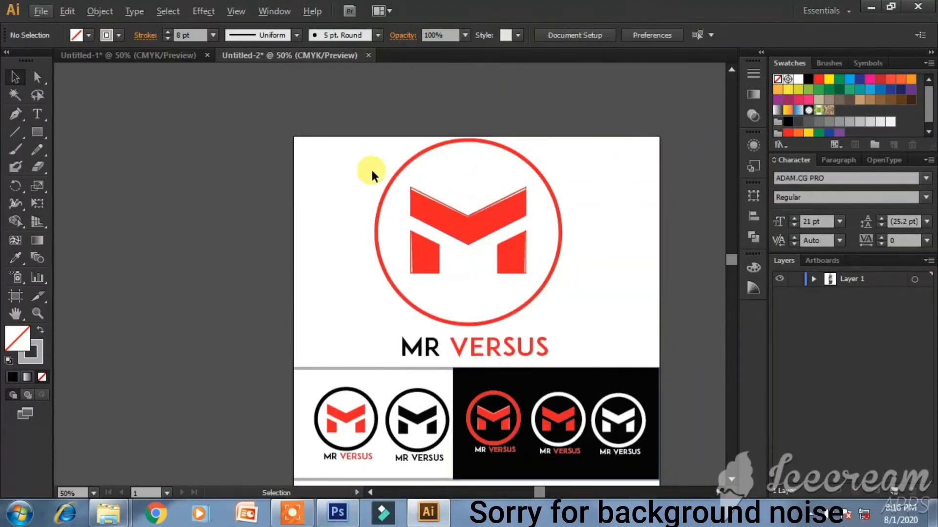
drag(371, 133, 579, 361)
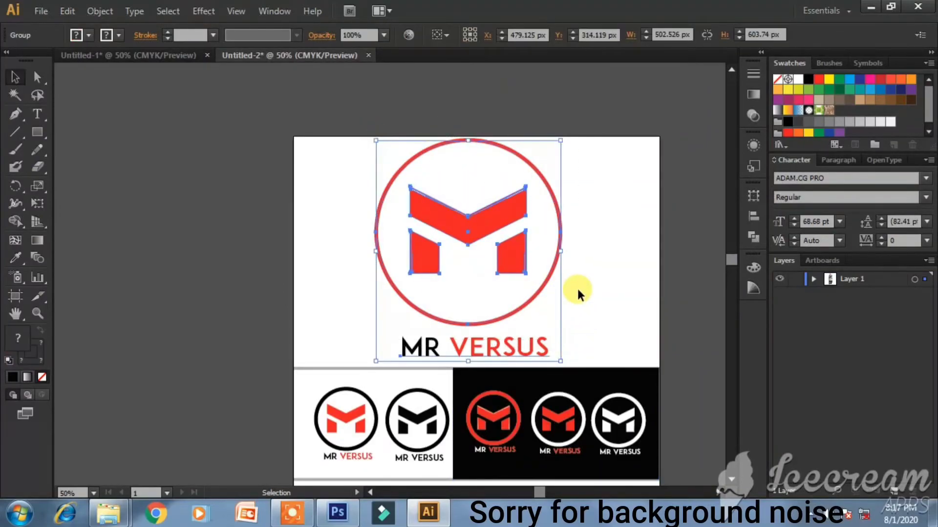
scroll(509, 247, down, 3)
drag(293, 304, 666, 391)
click(685, 371)
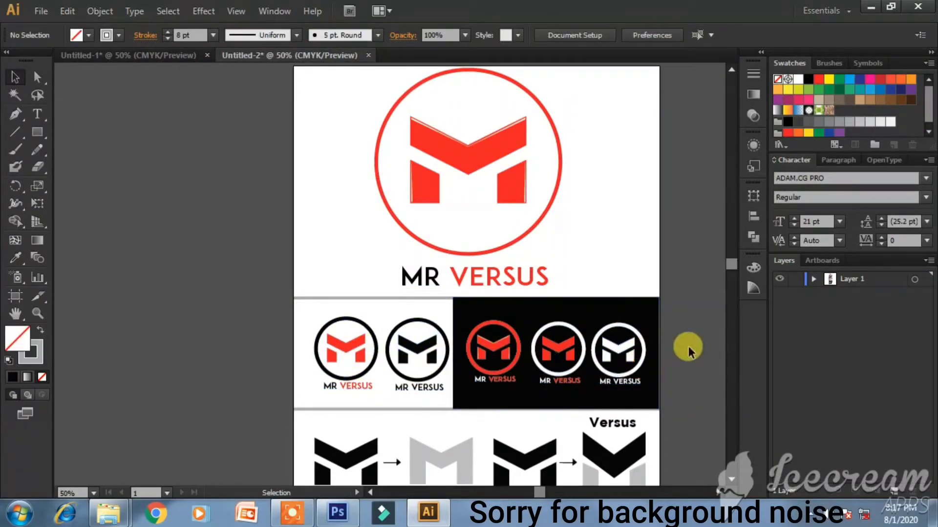
scroll(672, 347, down, 1)
scroll(667, 347, down, 3)
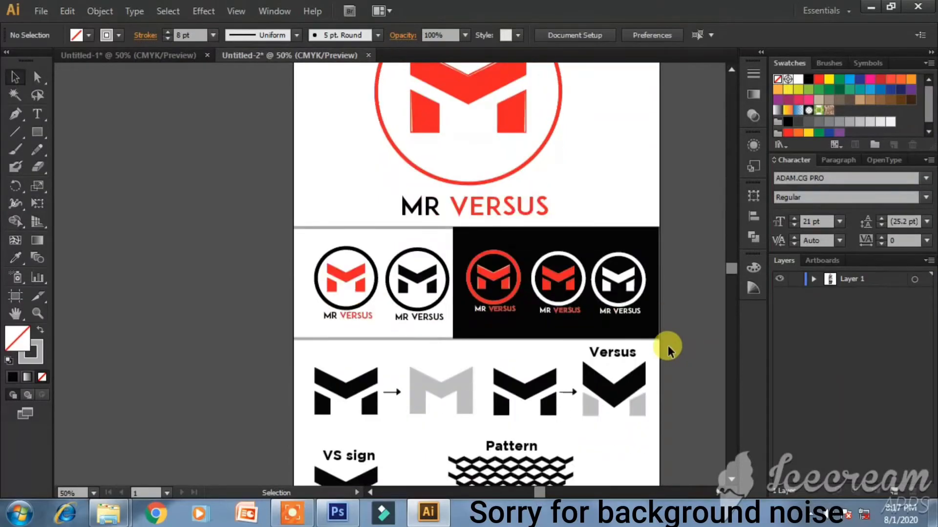
drag(503, 407, 584, 442)
drag(318, 293, 445, 352)
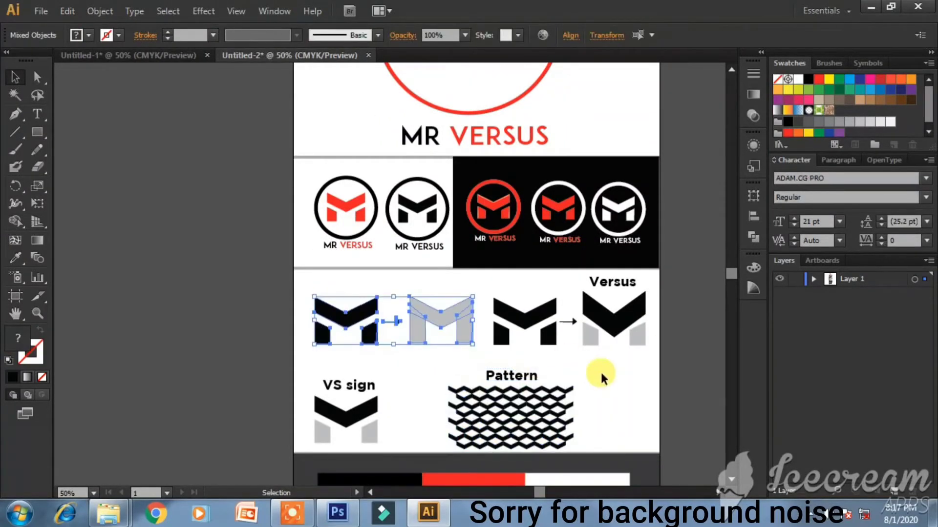
click(599, 370)
- Copy the Pattern caption above the grey M, retype it as 'Mr' and nudge it right
click(509, 375)
drag(508, 376, 452, 280)
key(ctrl+z)
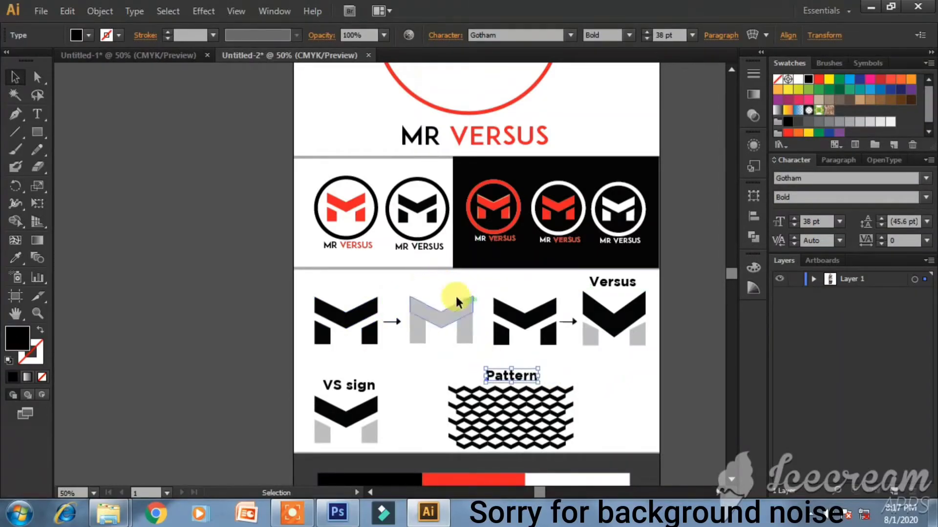
drag(498, 374, 388, 289)
double_click(441, 287)
text(Mr)
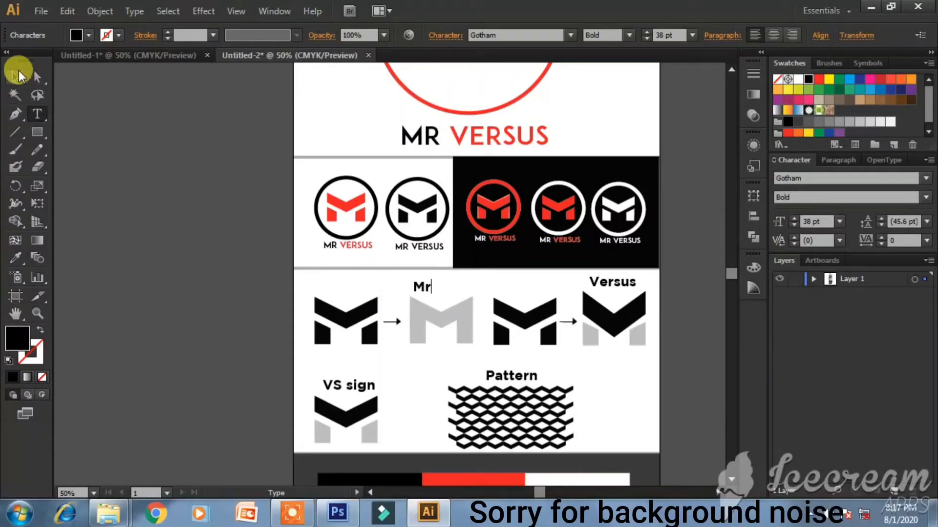
click(17, 73)
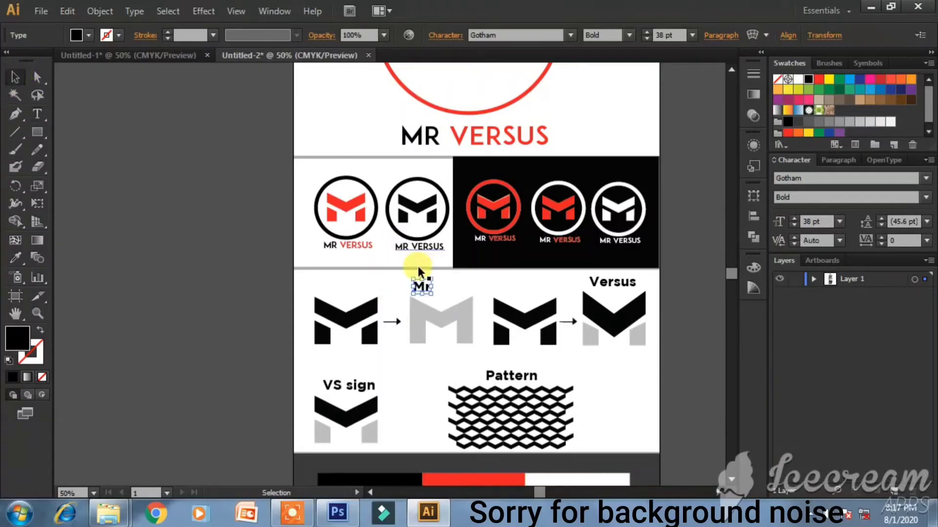
key(Right)
key(Right)
key(Right)
key(Right)
key(Right)
key(Right)
key(Right)
key(Right)
key(Right)
key(Right)
key(Right)
key(Right)
key(Right)
key(Right)
key(Right)
key(Right)
key(Right)
key(Right)
key(Right)
key(Right)
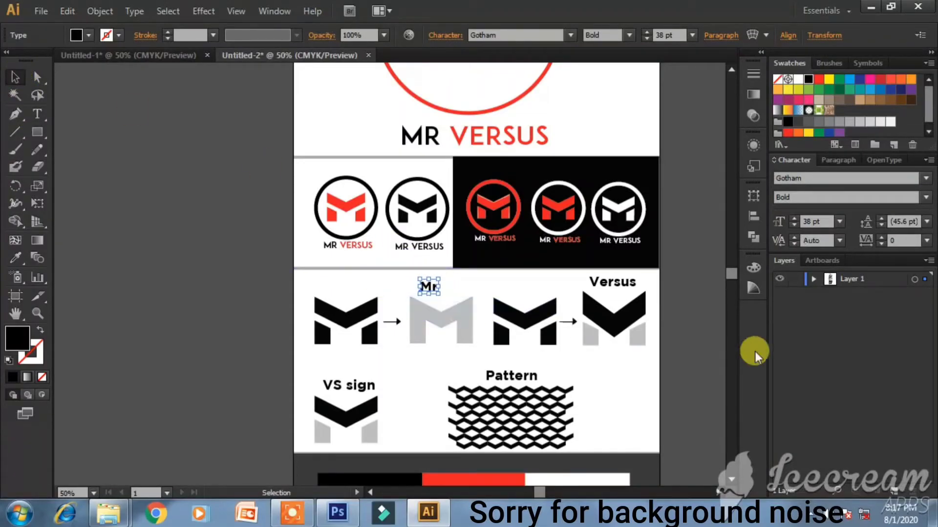
- Check the M/arrow/Mr and M/arrow/Versus groupings, then select the VS sign artwork
click(704, 335)
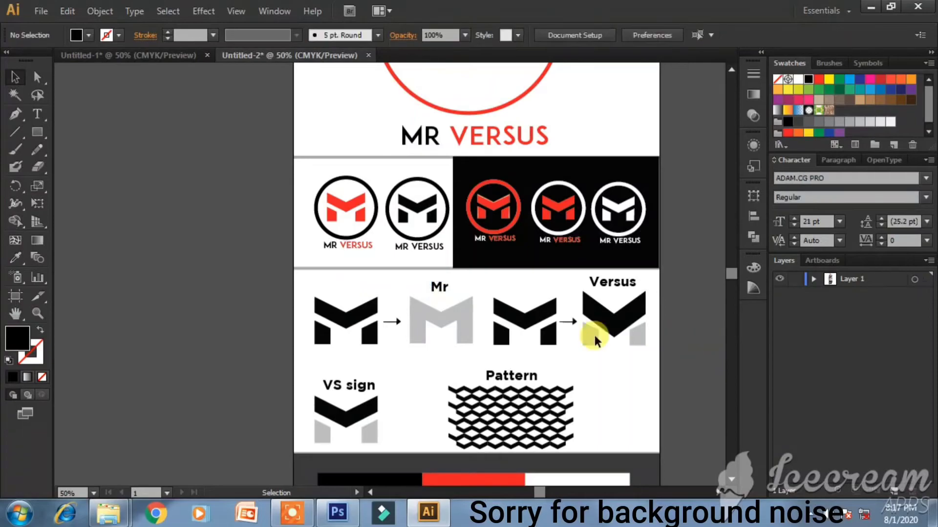
drag(348, 271, 471, 360)
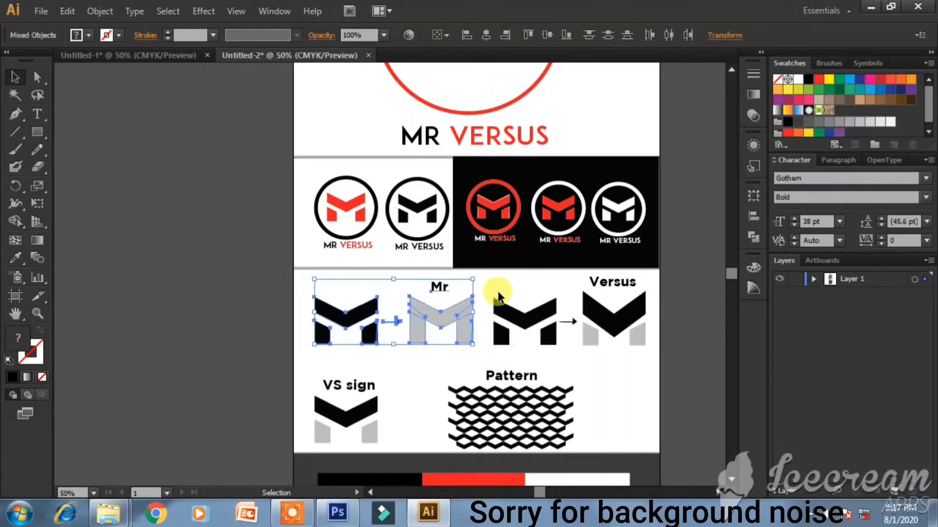
drag(590, 339, 659, 356)
click(644, 378)
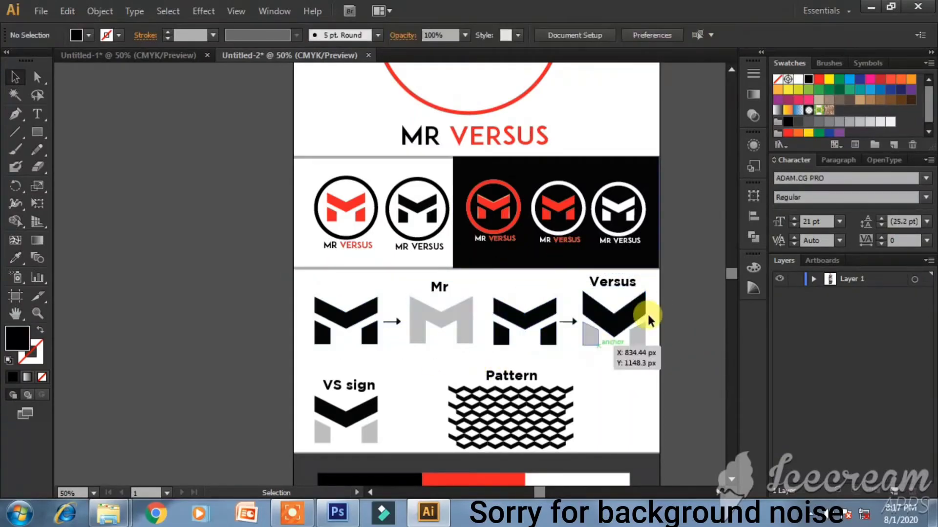
drag(316, 377, 388, 442)
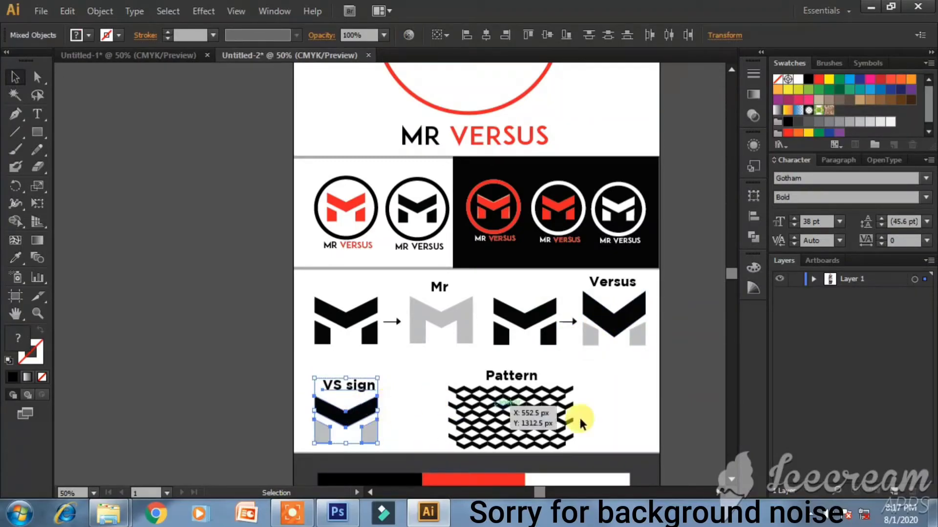
scroll(550, 407, down, 3)
- Review the black, red and white colour bars and the black-background logo group, then deselect
click(338, 350)
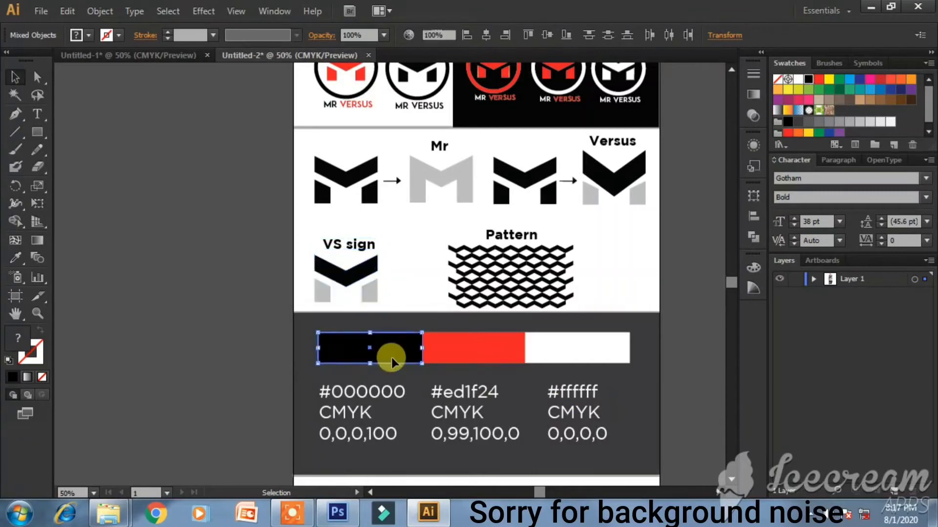
click(498, 354)
click(597, 364)
click(708, 388)
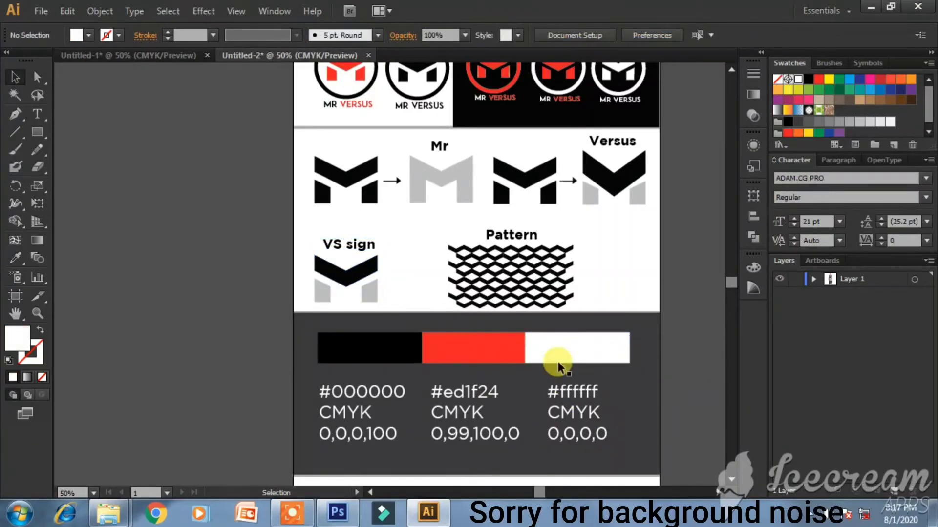
scroll(494, 329, up, 3)
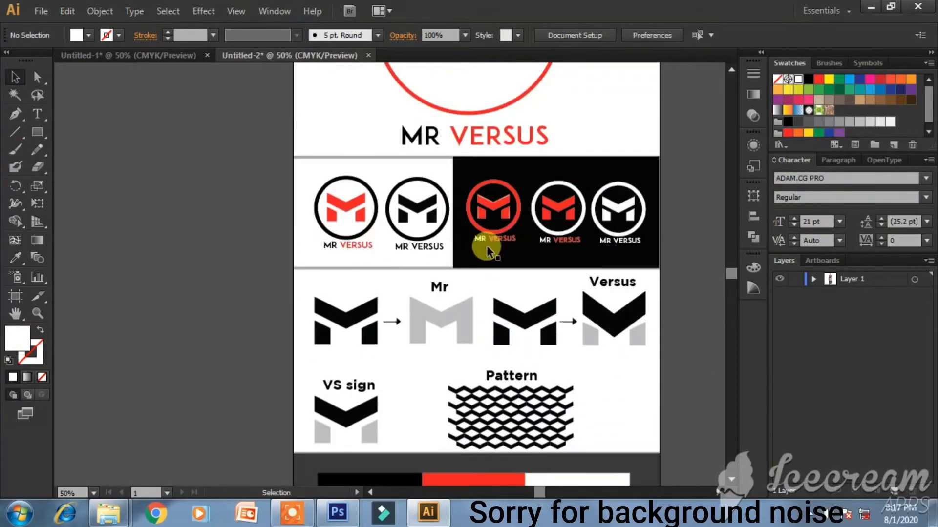
click(490, 203)
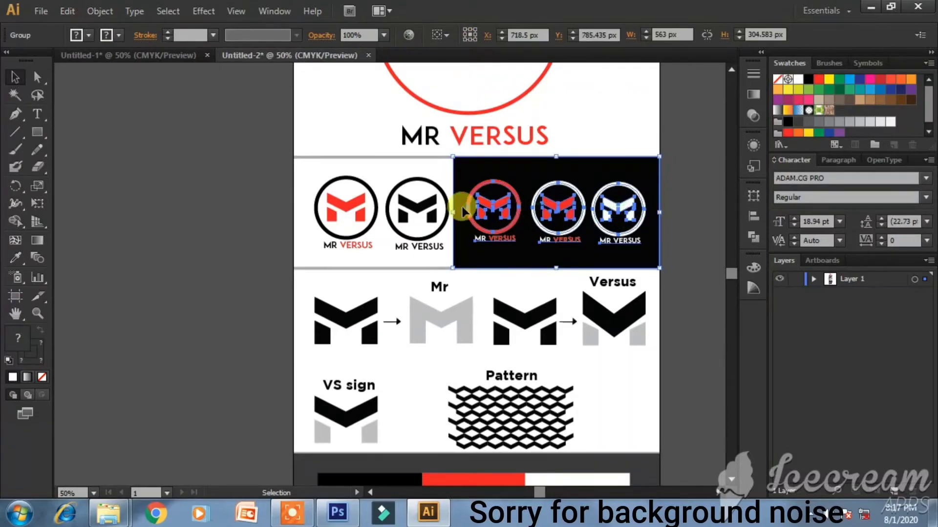
click(680, 256)
- Scroll down the page to the facebook section with the red M thumbnail
scroll(683, 256, down, 2)
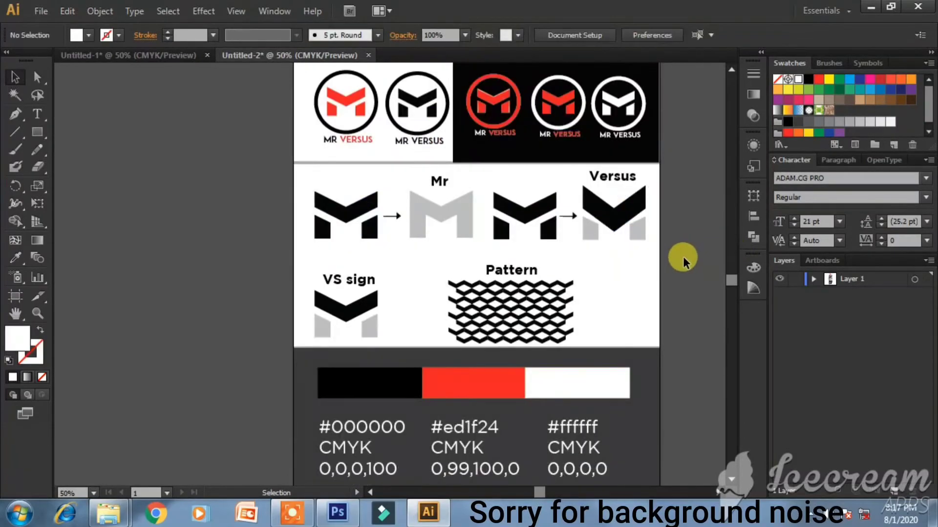
scroll(438, 445, down, 1)
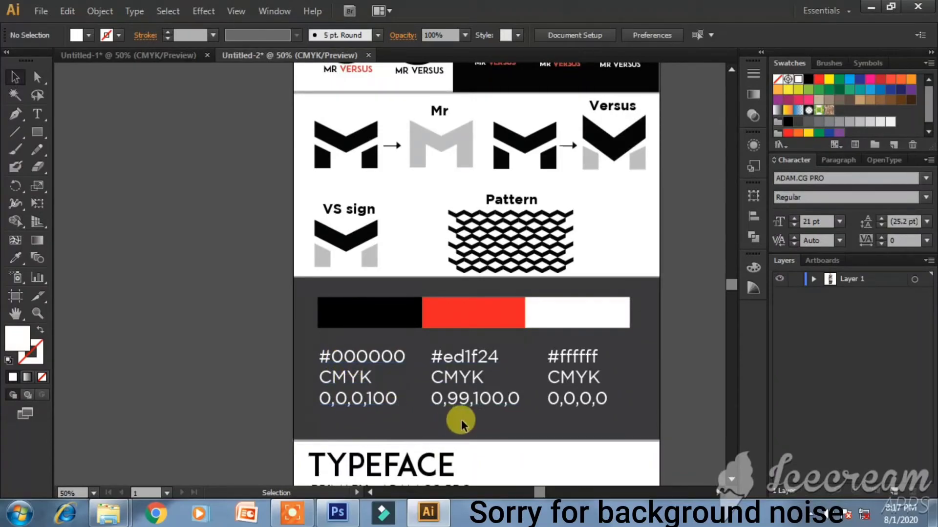
scroll(455, 418, down, 1)
scroll(441, 417, down, 1)
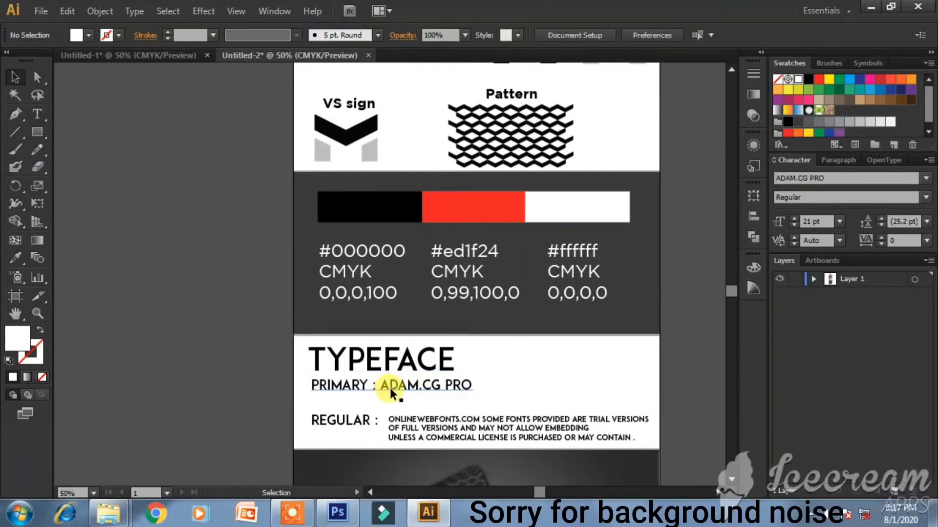
scroll(276, 381, down, 2)
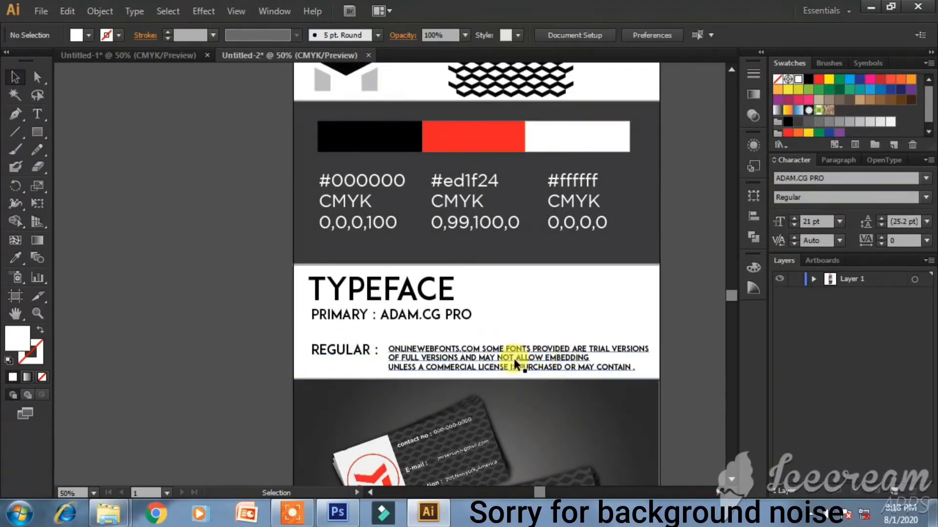
scroll(516, 357, down, 4)
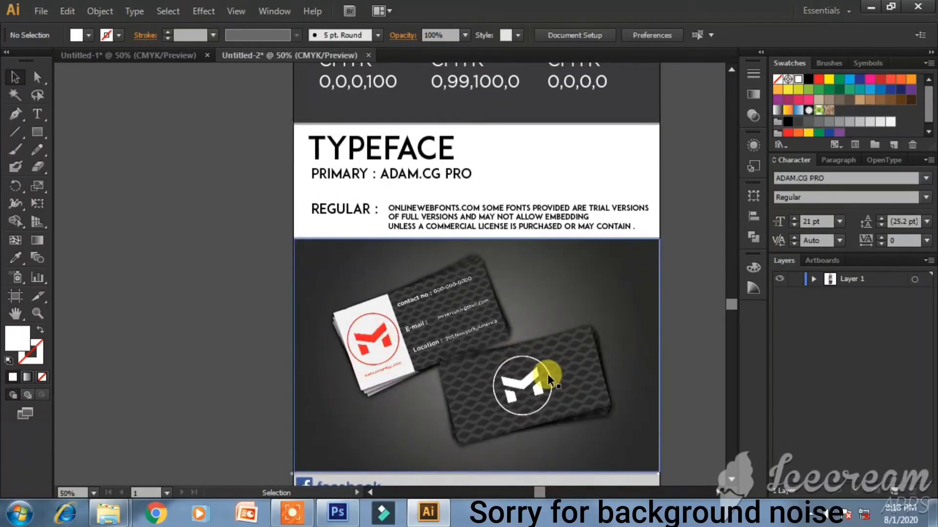
scroll(556, 381, down, 3)
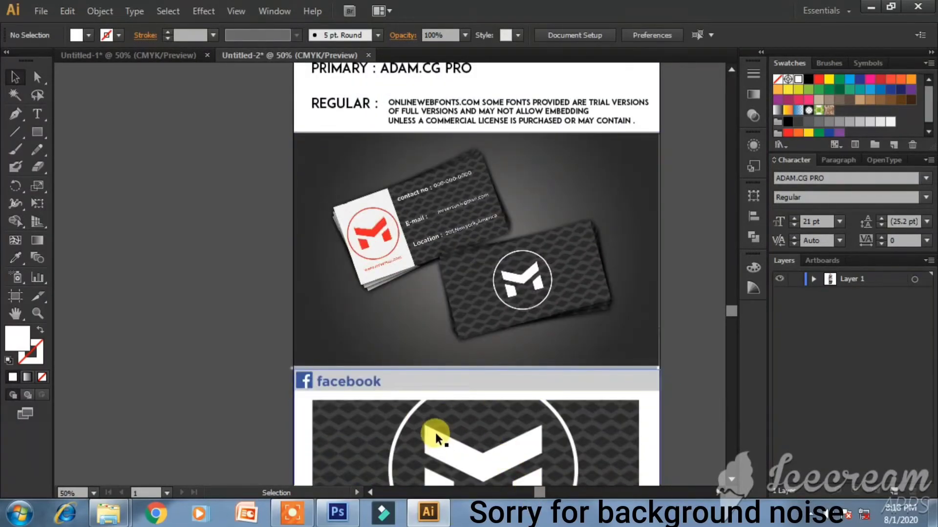
scroll(438, 439, down, 5)
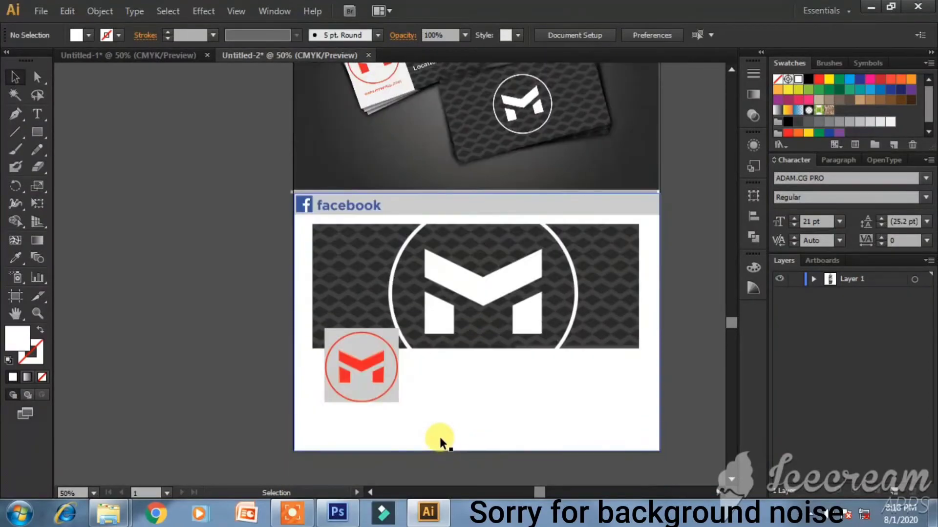
- In Photoshop, create a new white document 1000 px wide
click(344, 521)
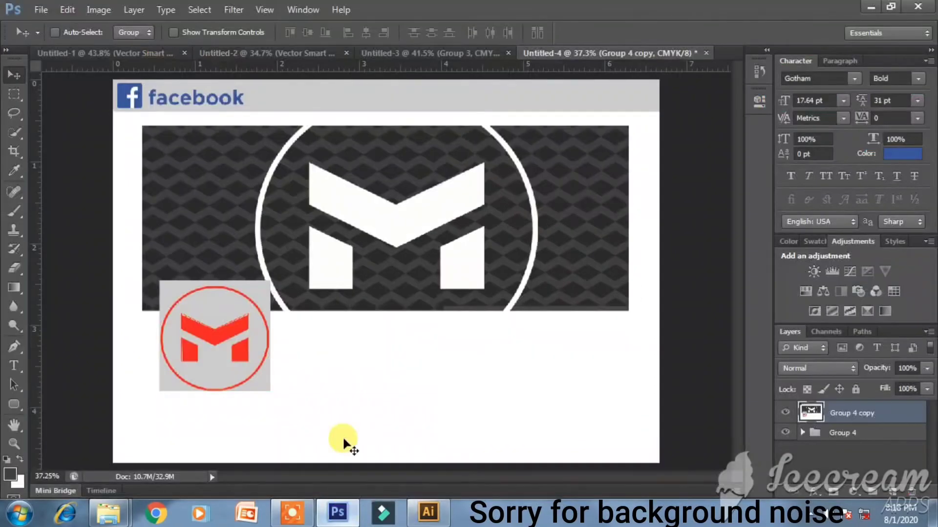
click(216, 56)
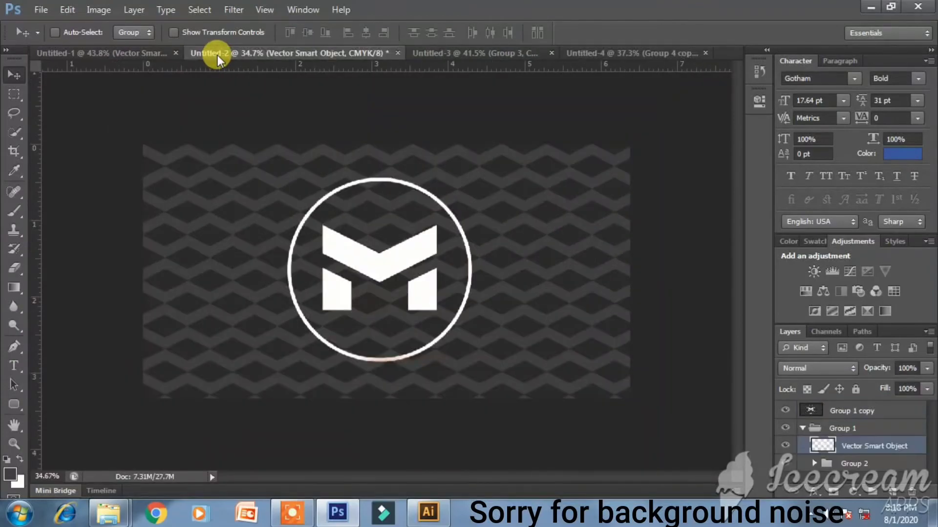
click(154, 54)
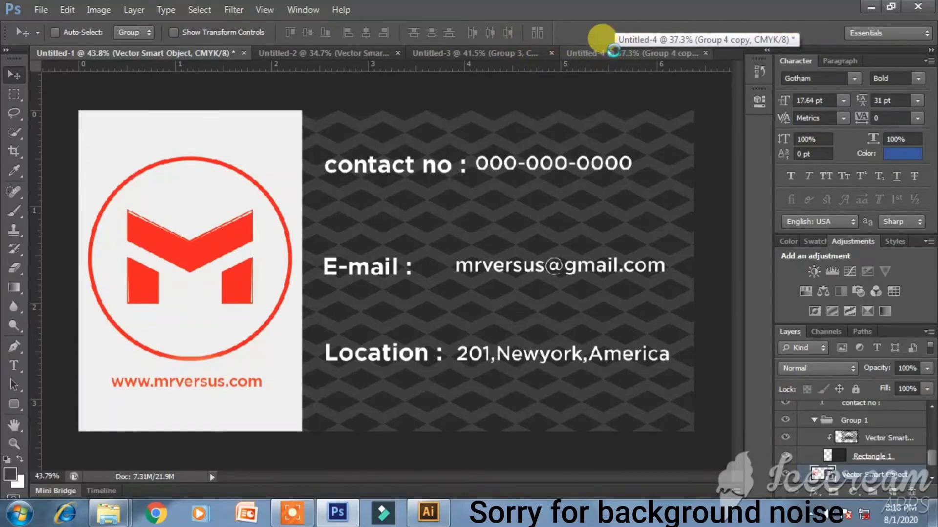
key(ctrl+n)
drag(431, 179, 366, 172)
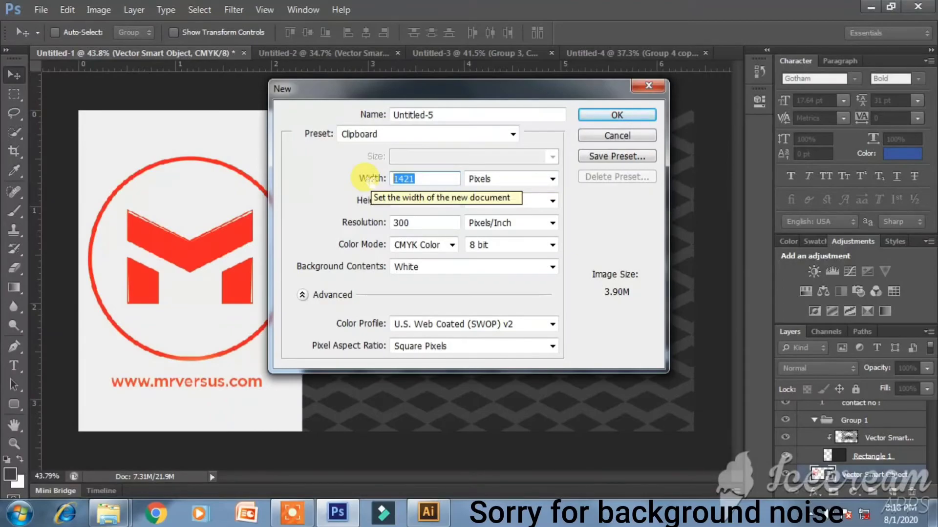
text(1000)
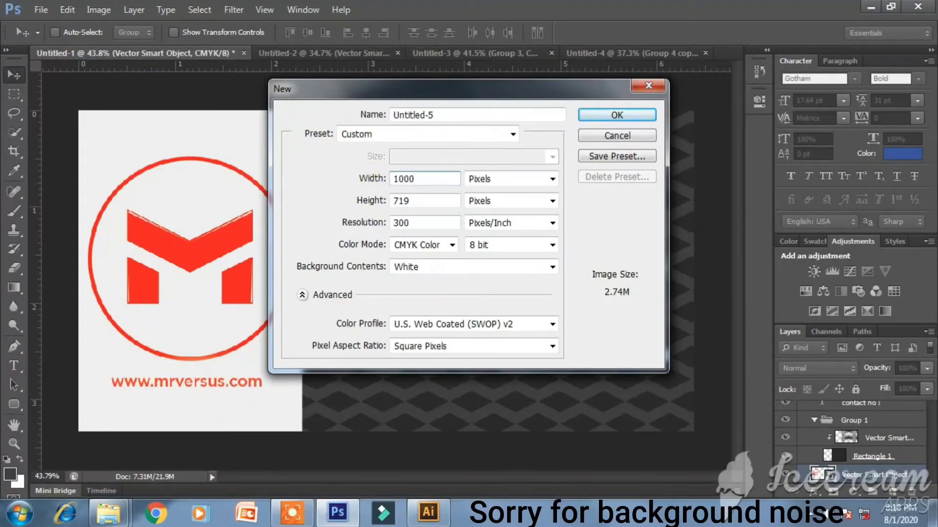
key(Tab)
text(1)
key(Return)
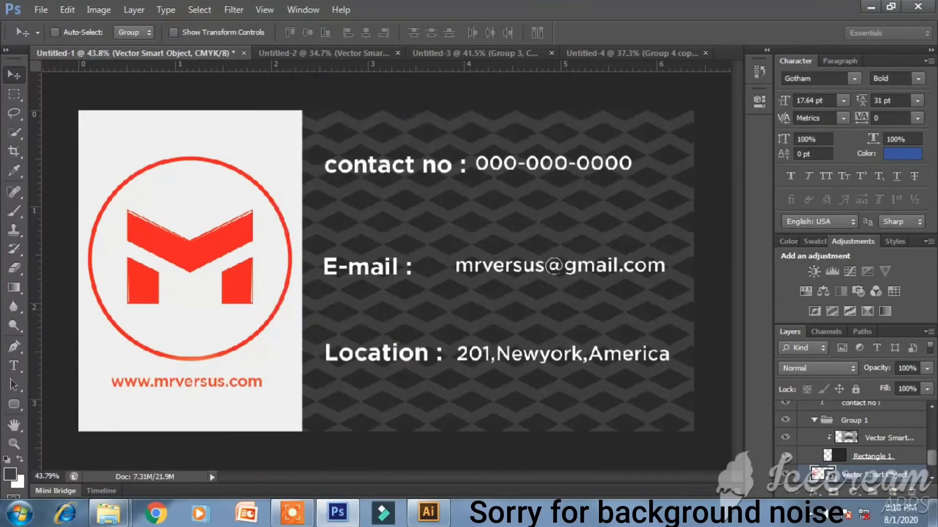
- Unlock the Background as Layer 0 and drag the red M logo from the business-card document onto it
double_click(870, 416)
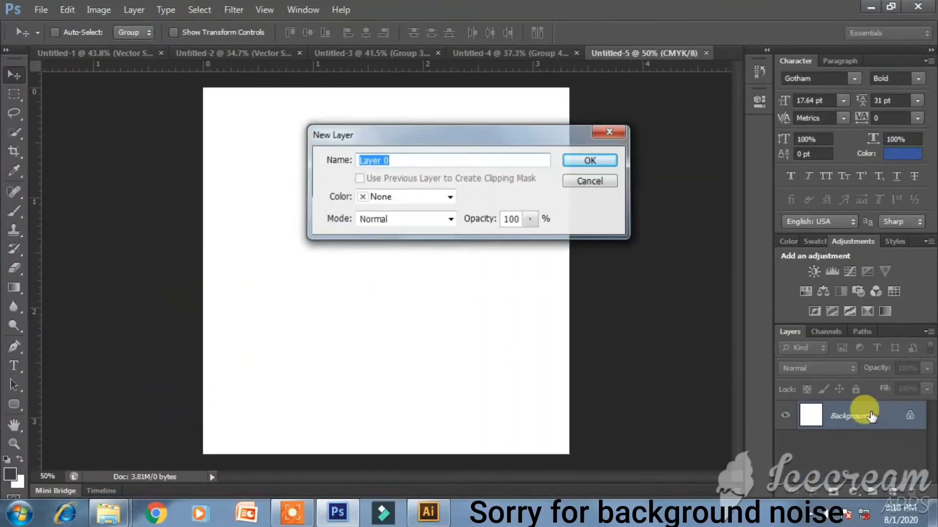
key(Return)
click(121, 50)
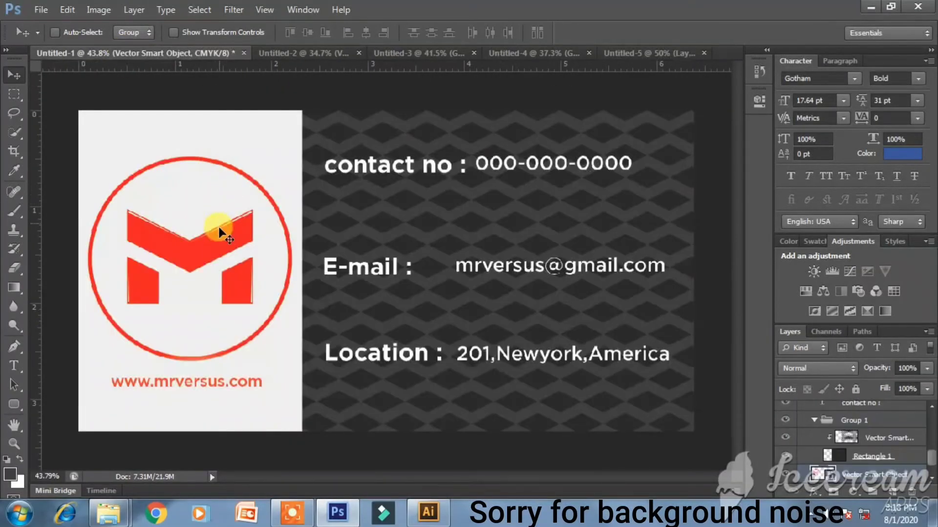
click(309, 52)
click(643, 53)
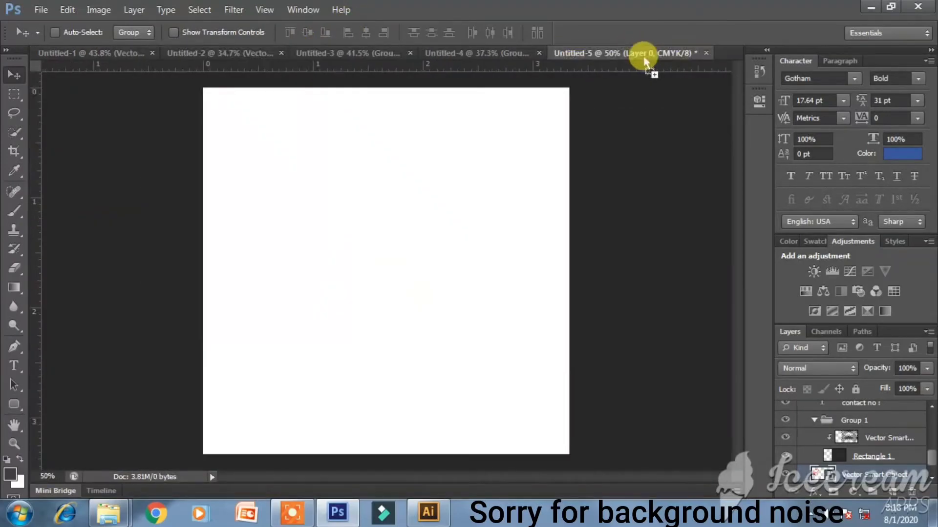
drag(424, 237, 396, 282)
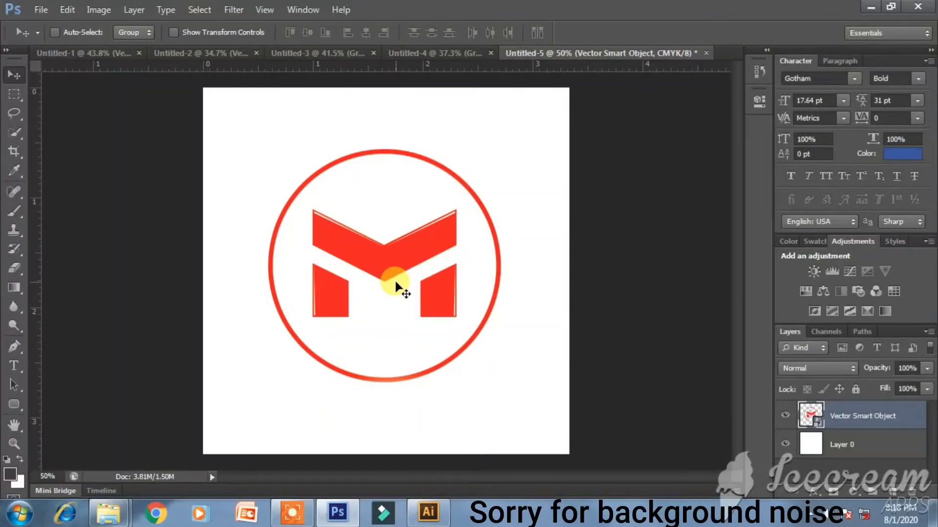
- Enlarge the red M logo with Free Transform and nudge it slightly left
key(ctrl+t)
drag(500, 381, 530, 407)
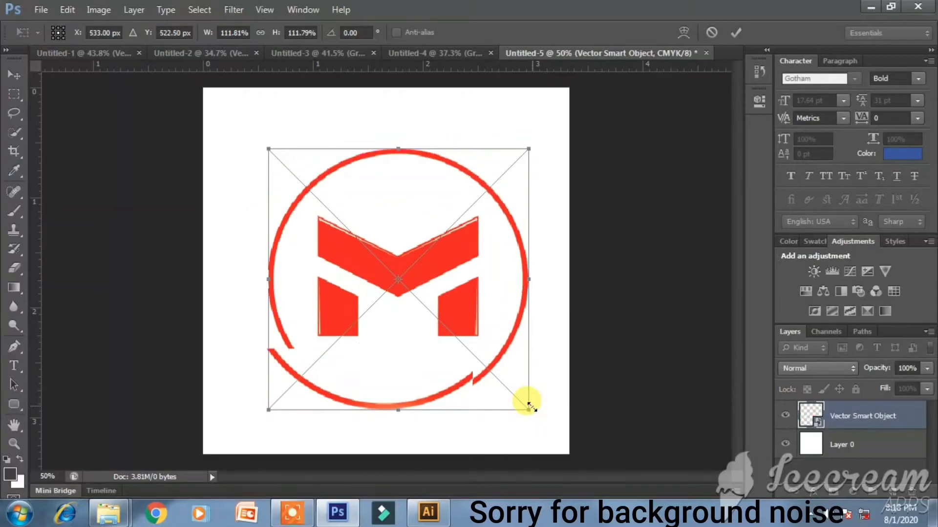
drag(268, 148, 249, 128)
key(Return)
key(Left)
key(Left)
key(Left)
key(Left)
key(Left)
key(Left)
key(Left)
key(Left)
key(Left)
key(Left)
- Draw a 50 px radius rounded square behind the logo, filled with light grey #f2f2f2
click(20, 408)
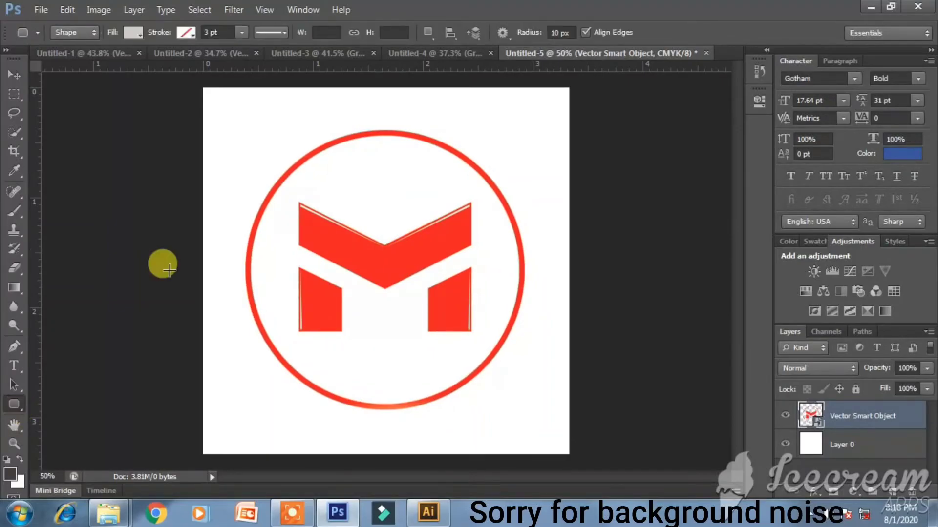
drag(219, 102, 548, 434)
key(ctrl+z)
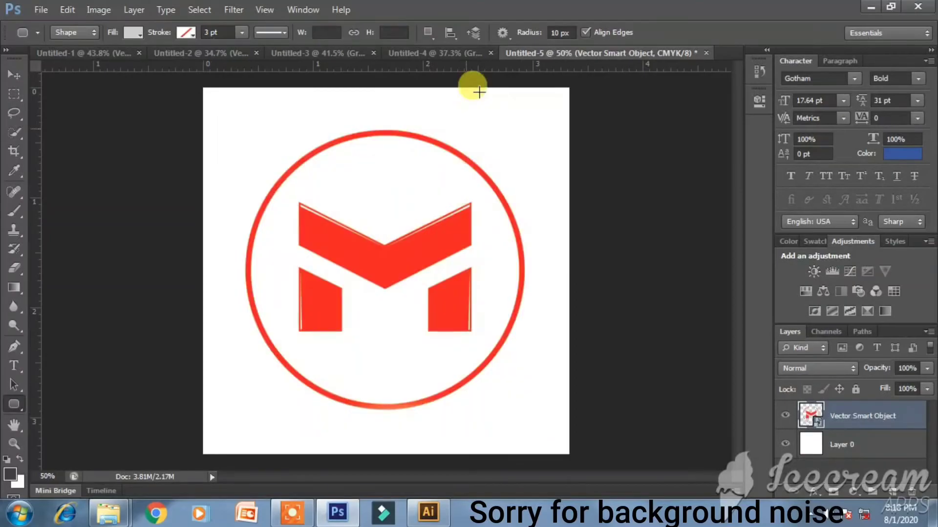
click(560, 32)
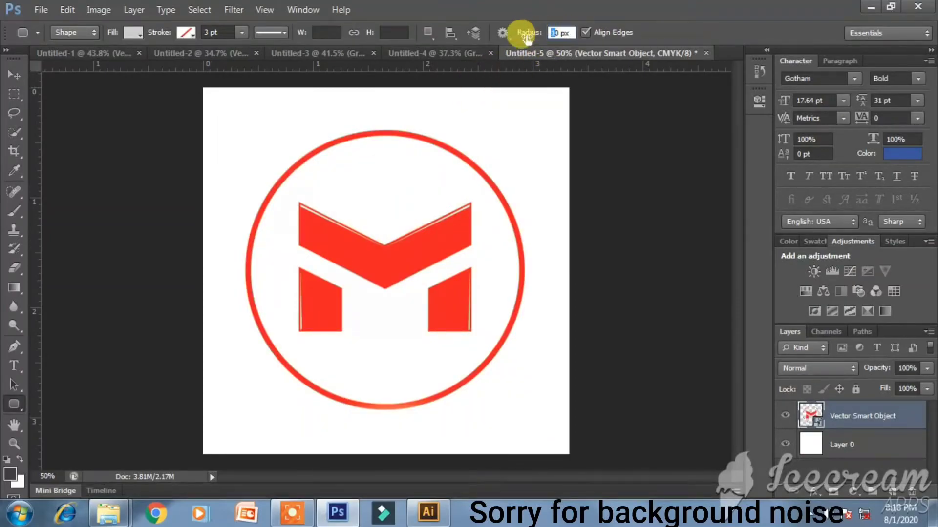
drag(233, 108, 542, 438)
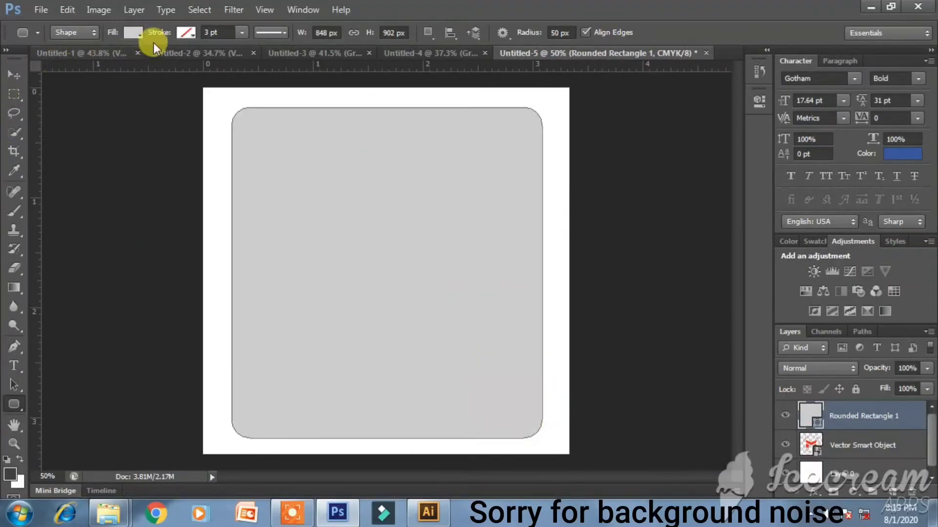
click(132, 33)
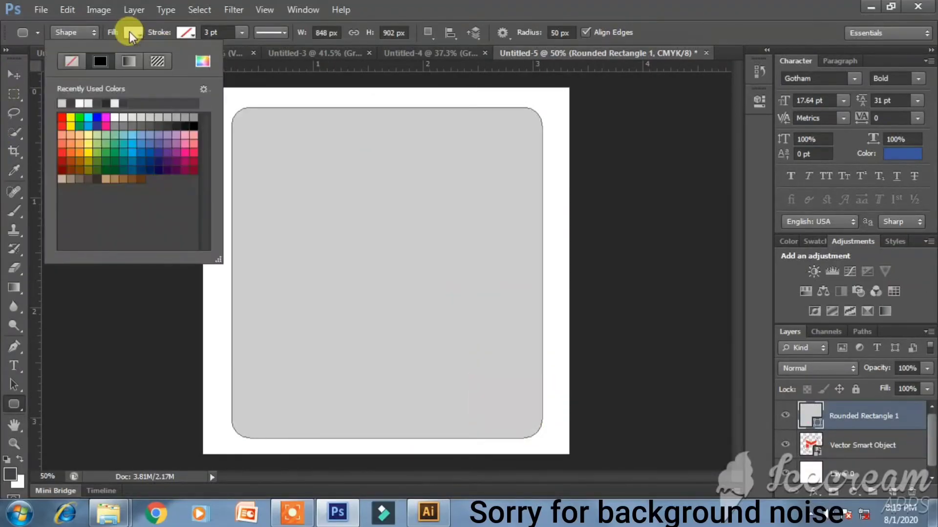
click(89, 103)
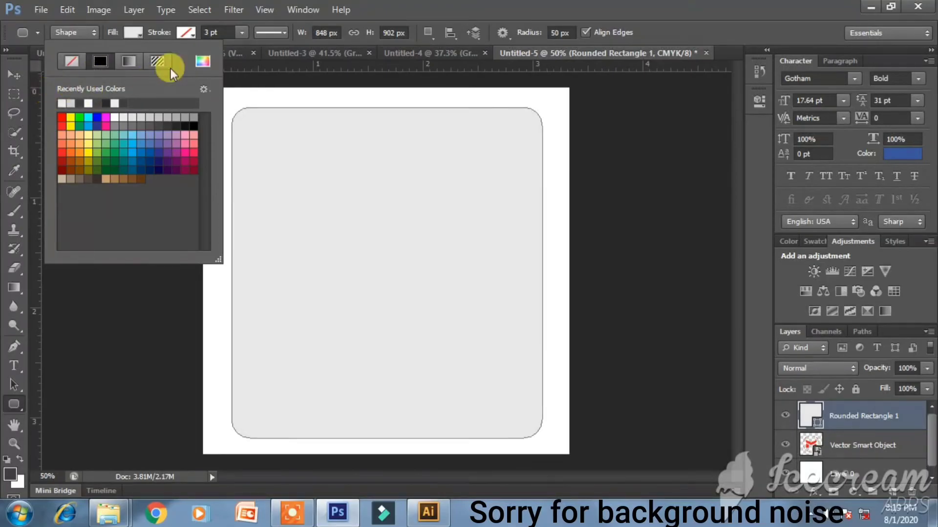
click(202, 61)
click(527, 150)
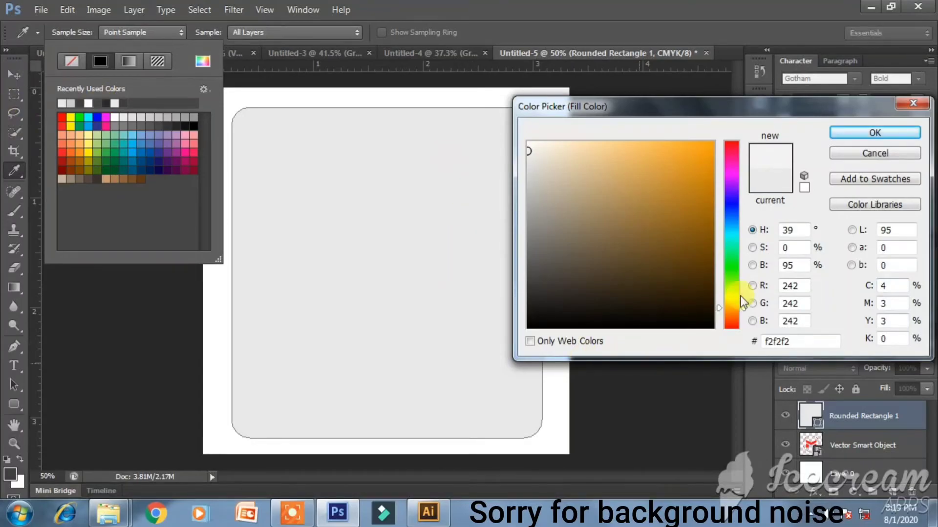
click(904, 133)
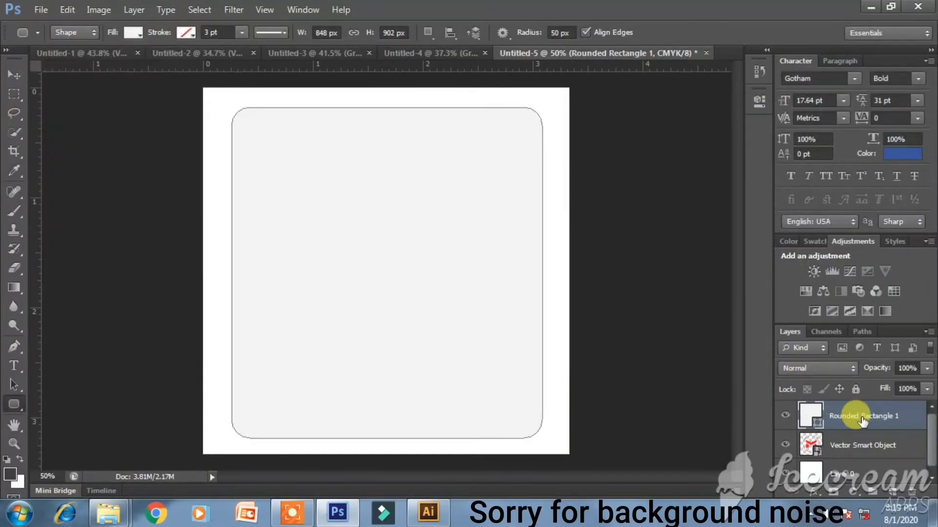
- Rasterize the rounded square layer and group it with the logo layer into Group 1
right_click(859, 415)
click(742, 157)
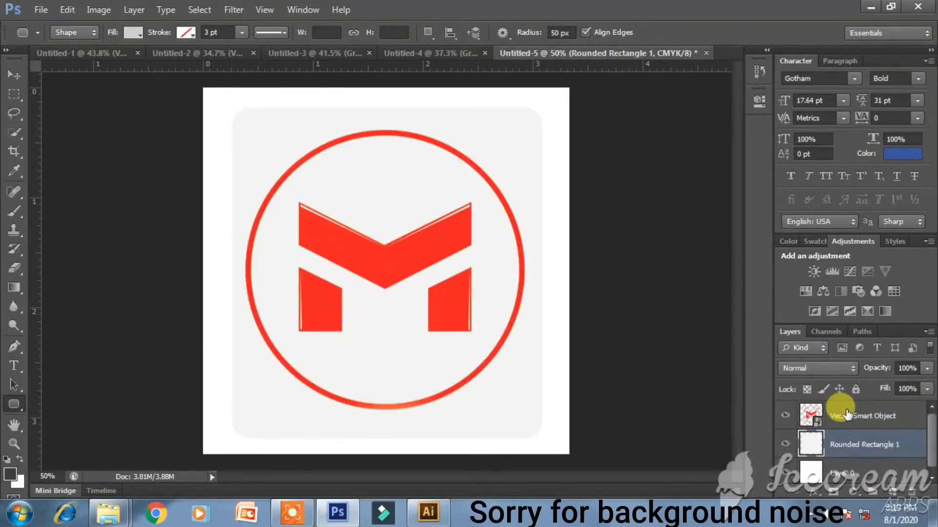
click(879, 419)
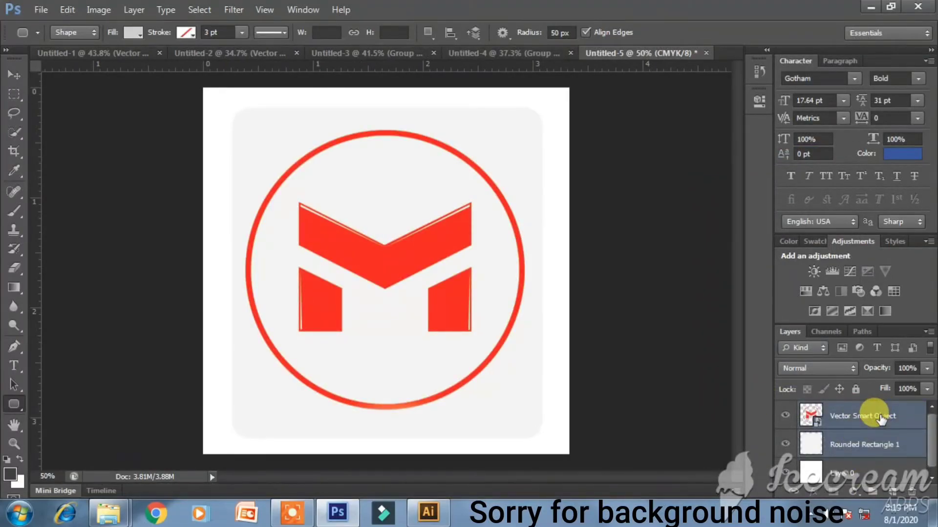
key(ctrl+g)
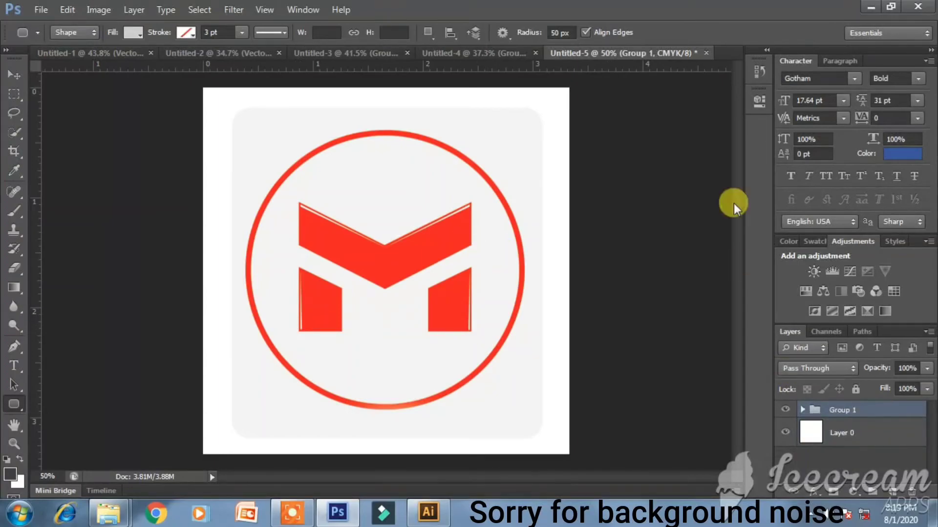
click(12, 78)
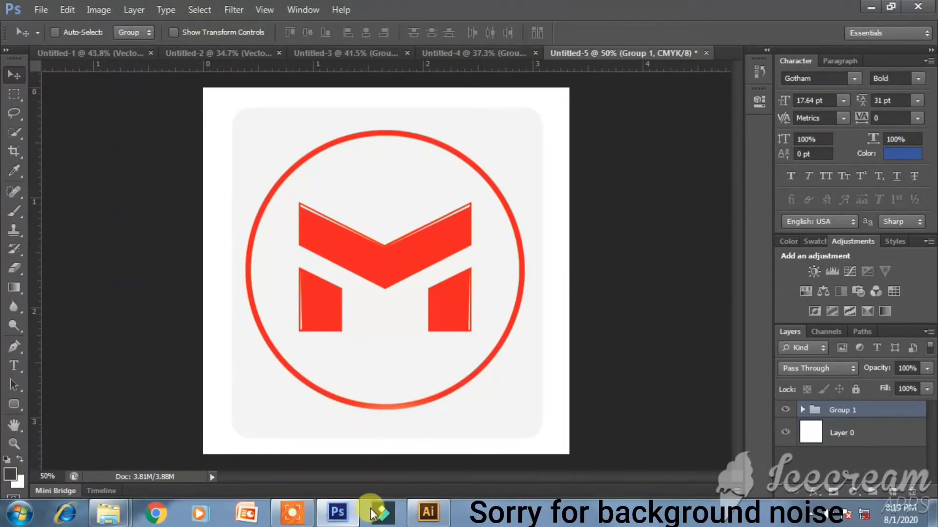
- Back in Illustrator, make the facebook cover artboard taller at the bottom
click(428, 513)
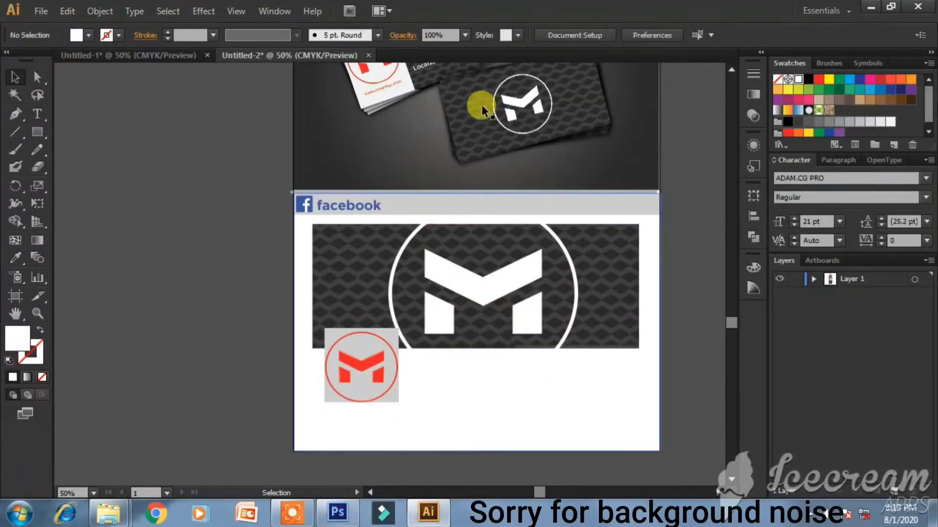
click(579, 34)
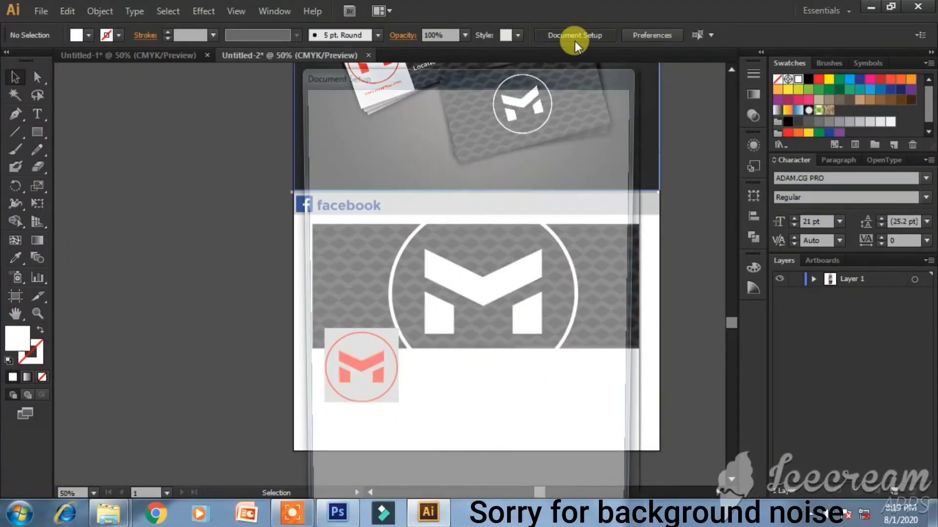
click(572, 123)
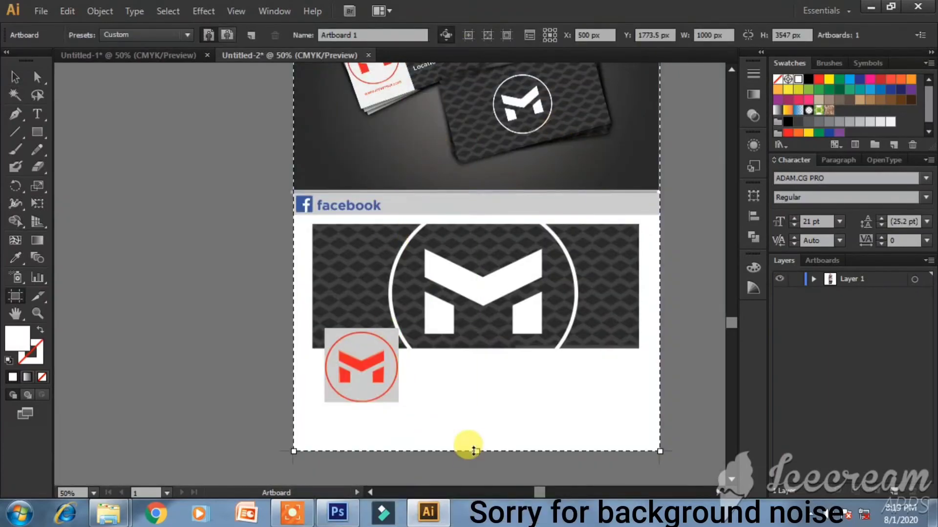
drag(476, 452, 476, 428)
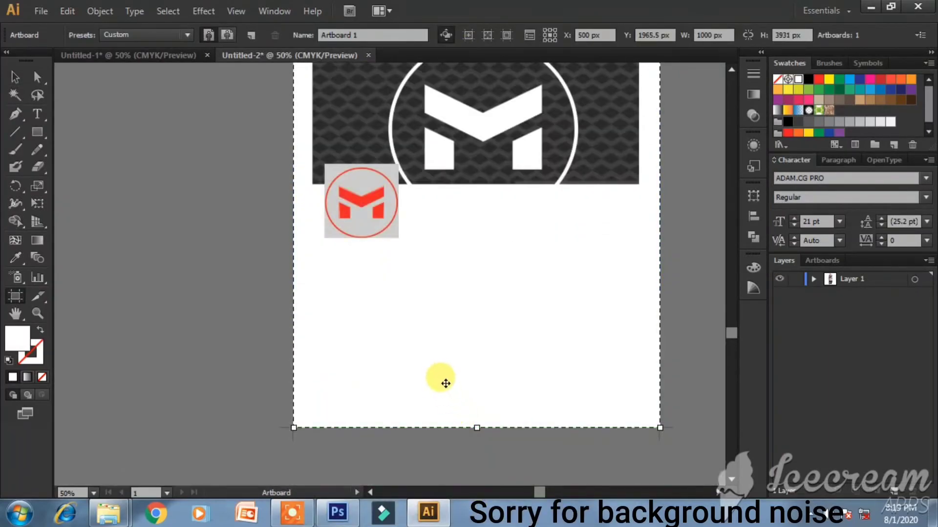
double_click(442, 379)
click(524, 455)
- Move the thin banner-top line down to the bottom edge of the facebook section
scroll(506, 246, up, 5)
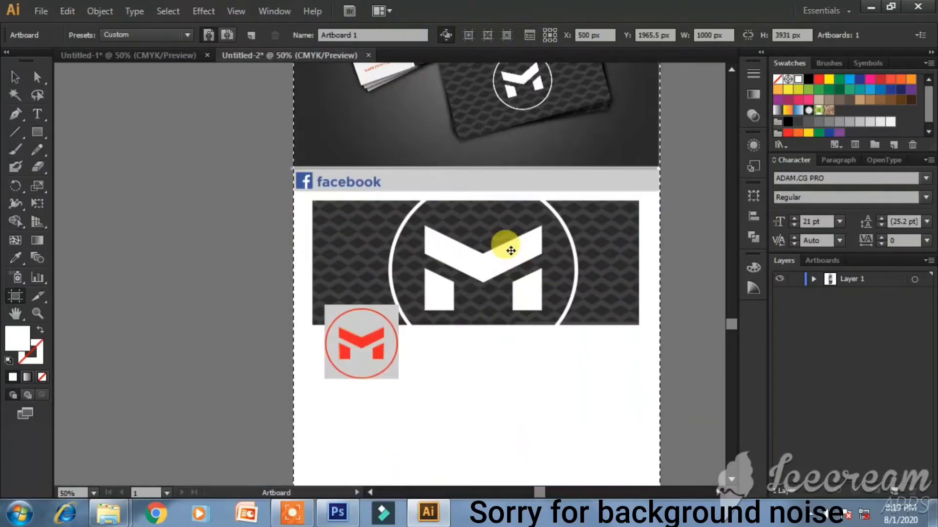
click(496, 166)
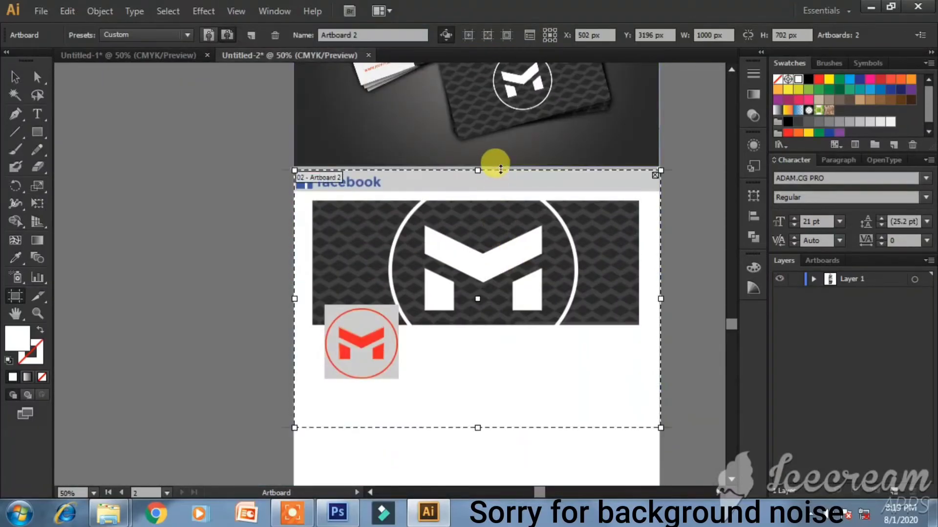
click(16, 78)
click(413, 169)
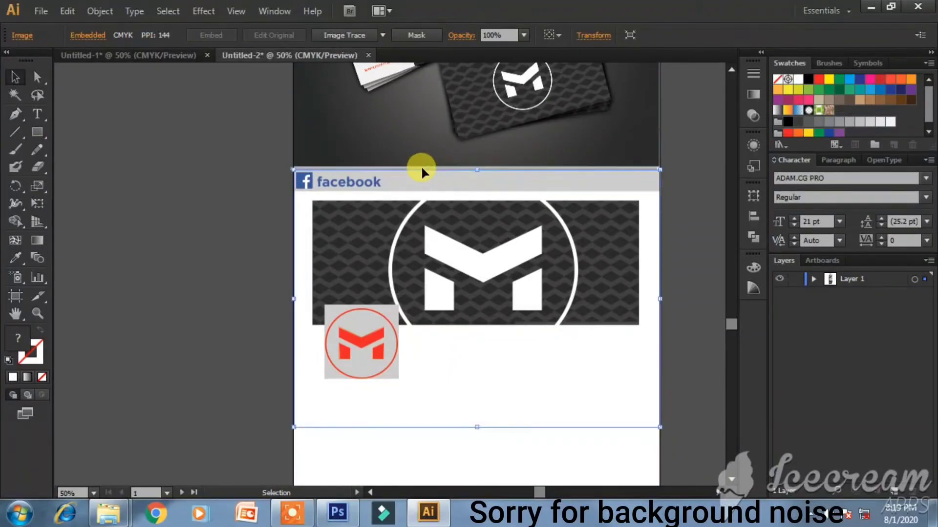
drag(423, 166, 426, 164)
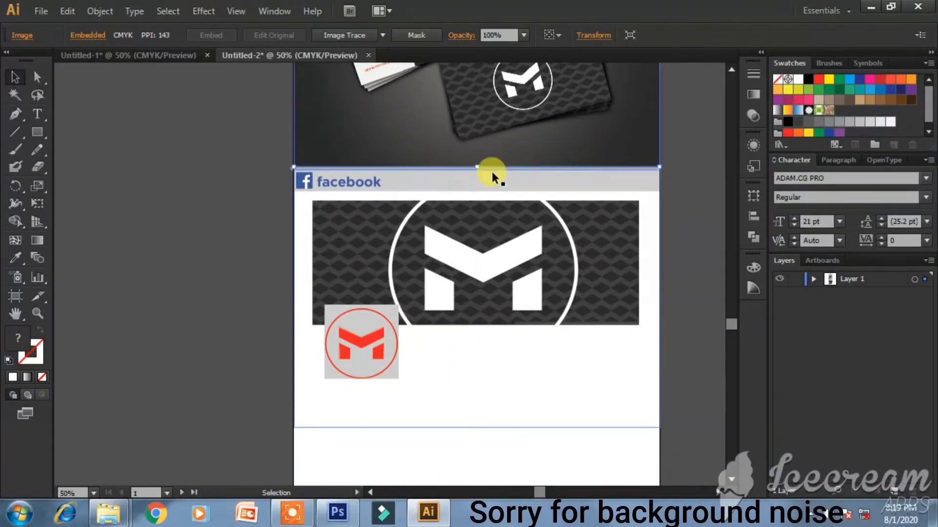
scroll(496, 167, up, 2)
scroll(497, 167, up, 4)
click(495, 167)
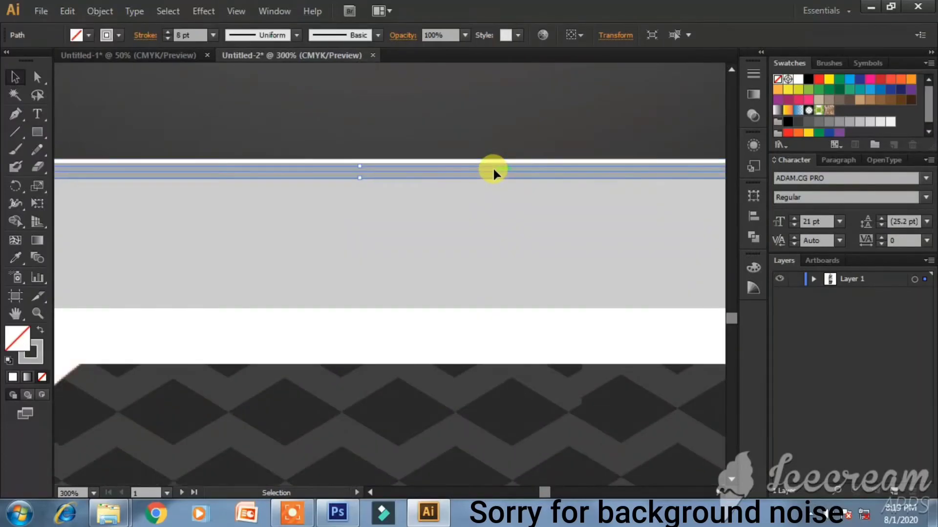
scroll(494, 171, down, 4)
drag(492, 171, 499, 456)
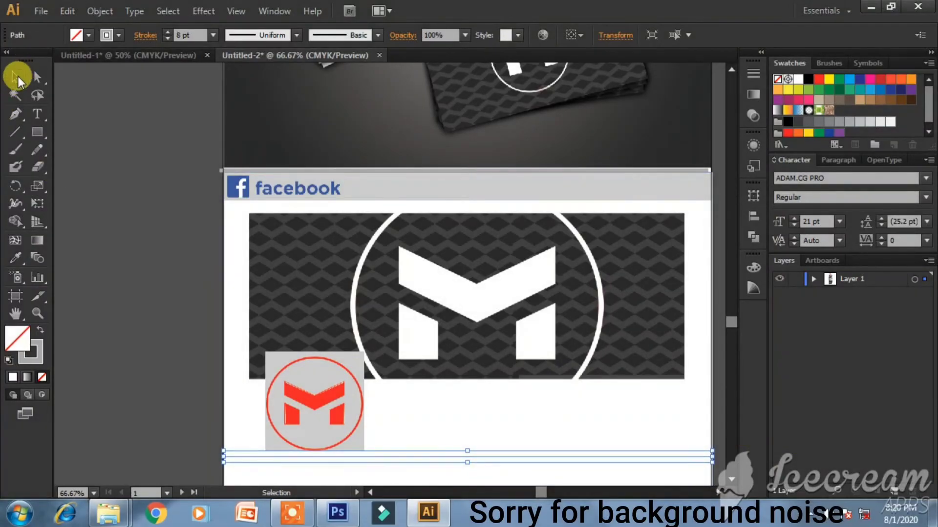
click(430, 433)
- Expand Layer 1 and hide the top image layer to expose the divider line
click(453, 460)
click(462, 464)
scroll(461, 463, down, 2)
scroll(469, 457, down, 1)
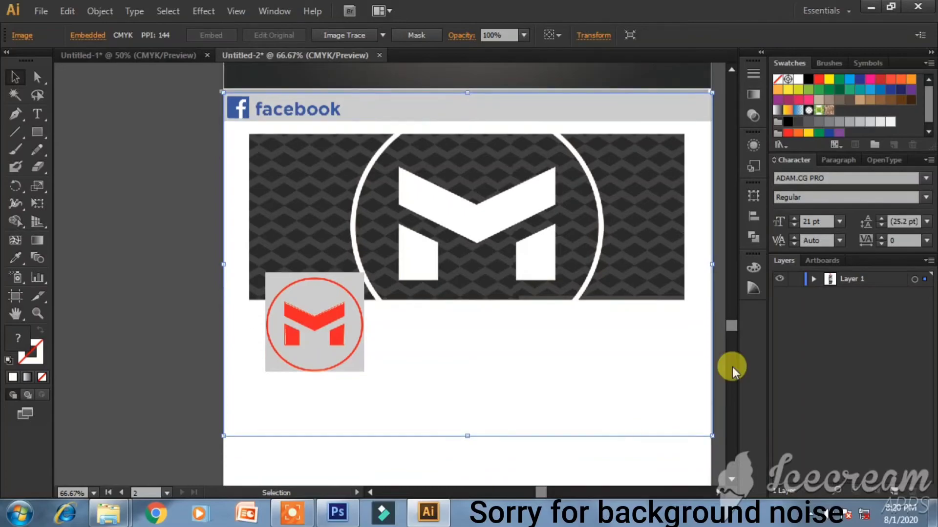
click(813, 279)
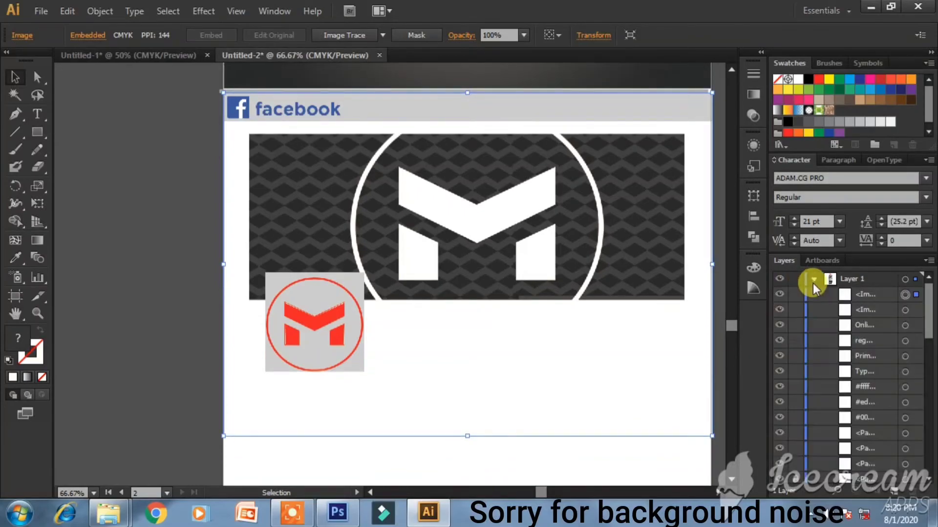
click(780, 294)
click(779, 294)
click(780, 295)
- Lower the divider line about 36 px, restore the image layer, and scroll to the blank area below
drag(658, 376, 660, 444)
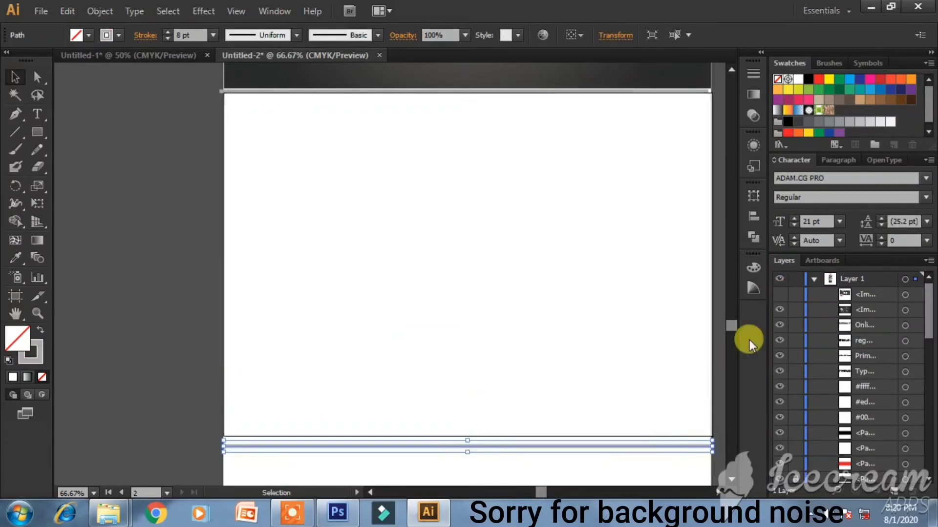
click(780, 294)
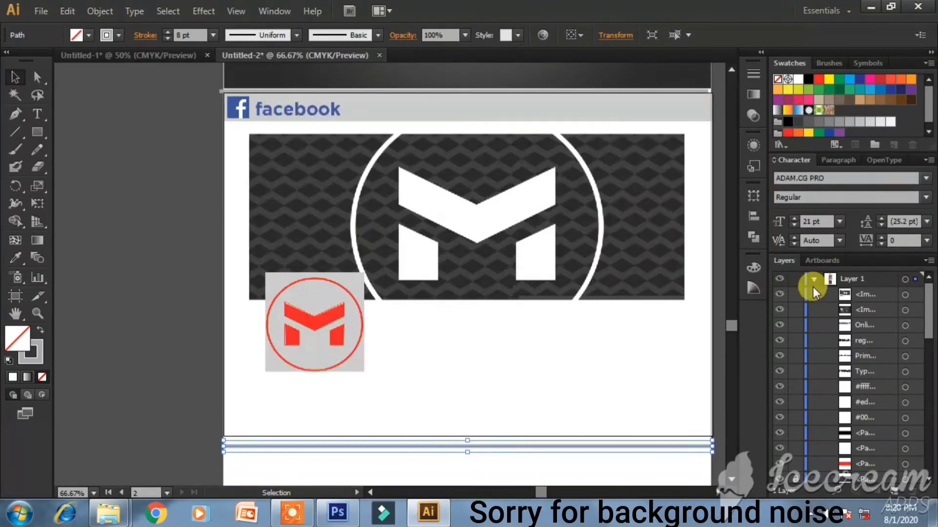
click(814, 279)
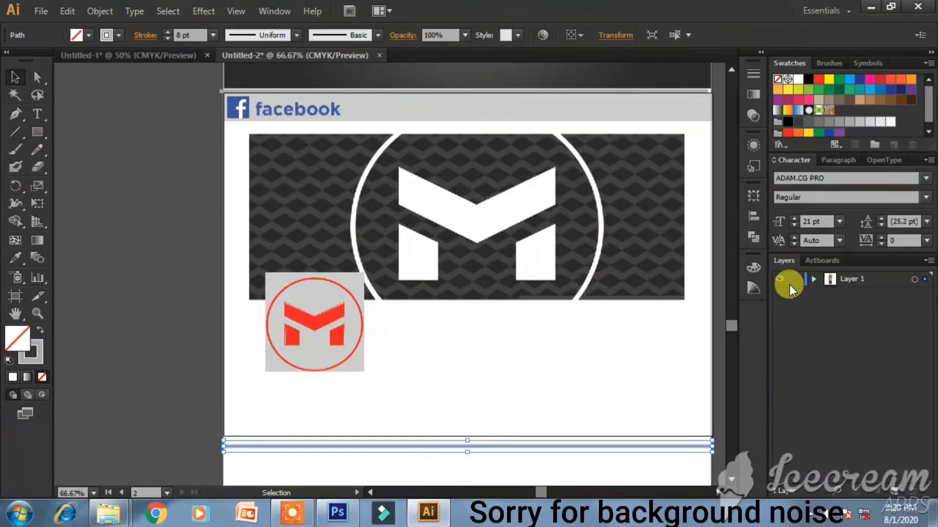
click(564, 441)
drag(564, 445, 564, 440)
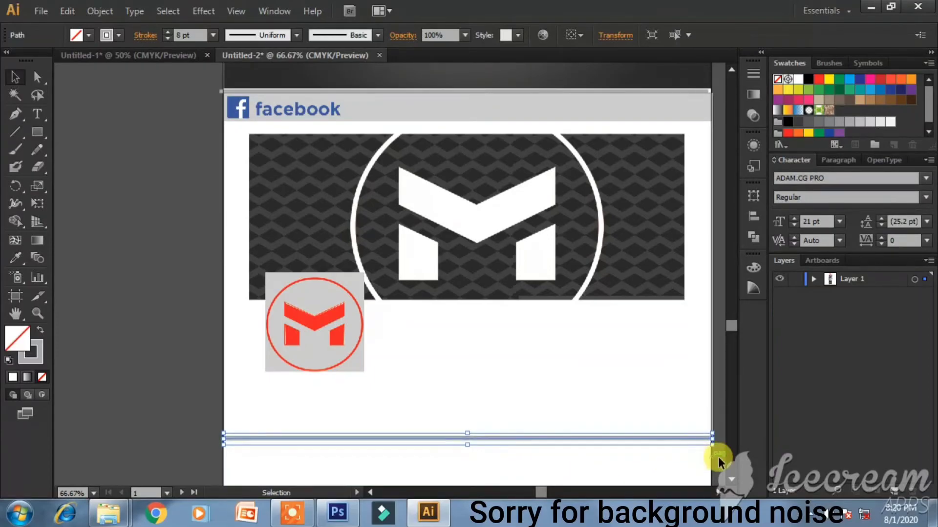
click(706, 462)
scroll(611, 458, down, 5)
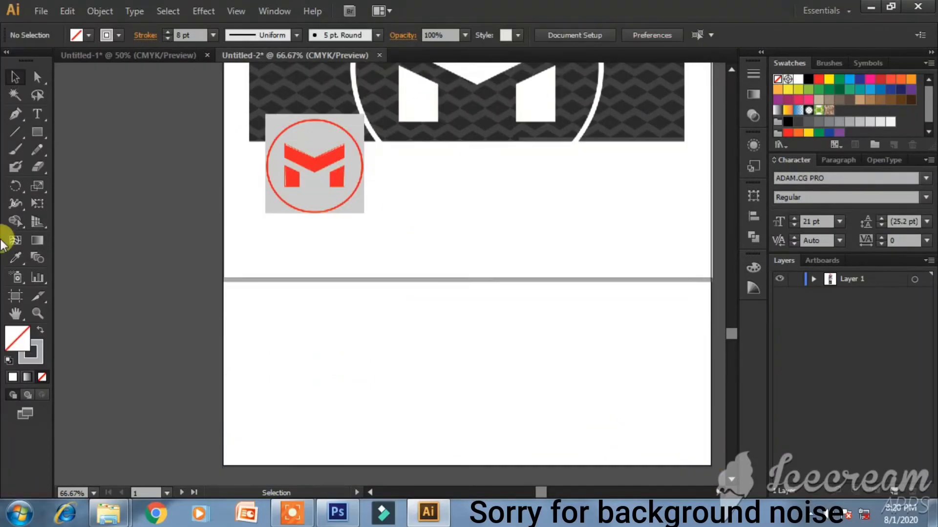
- Draw a rounded square in the new section with a dark outline and light grey #efefef fill
drag(36, 129, 92, 148)
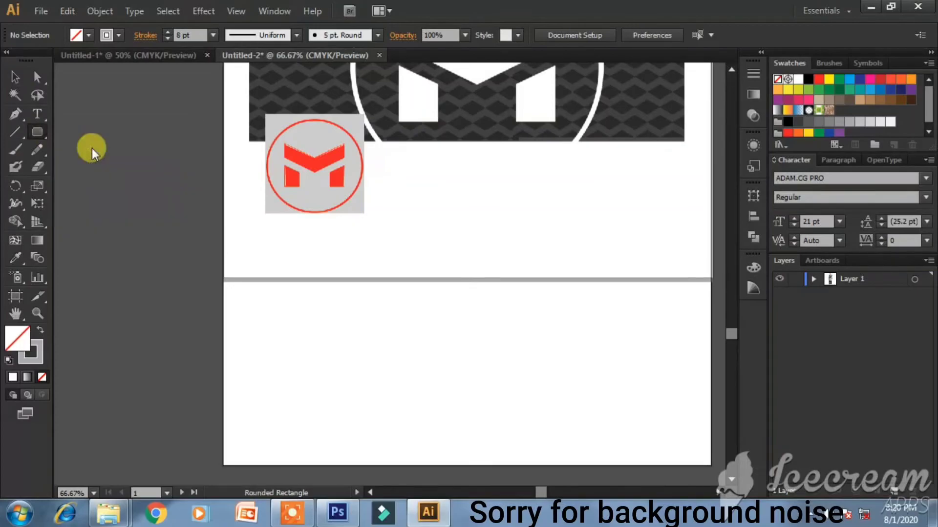
drag(232, 290, 321, 372)
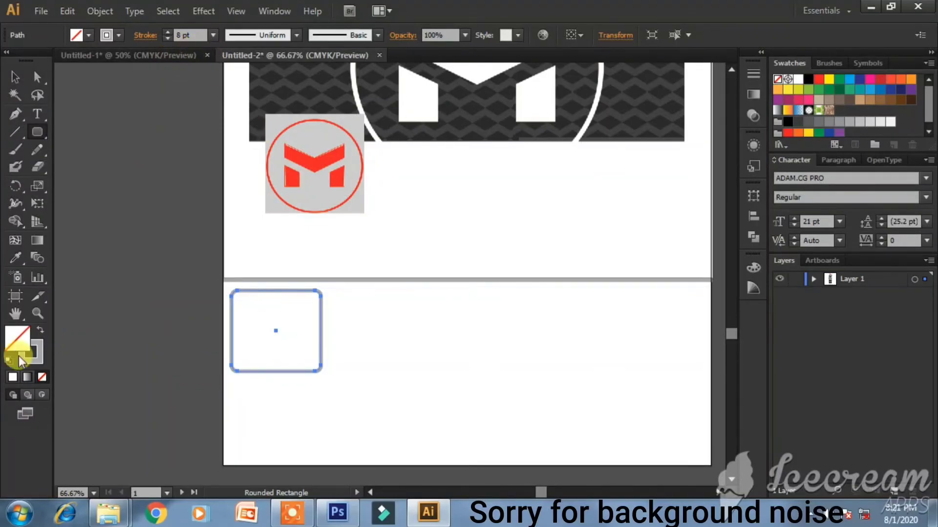
click(39, 360)
click(704, 304)
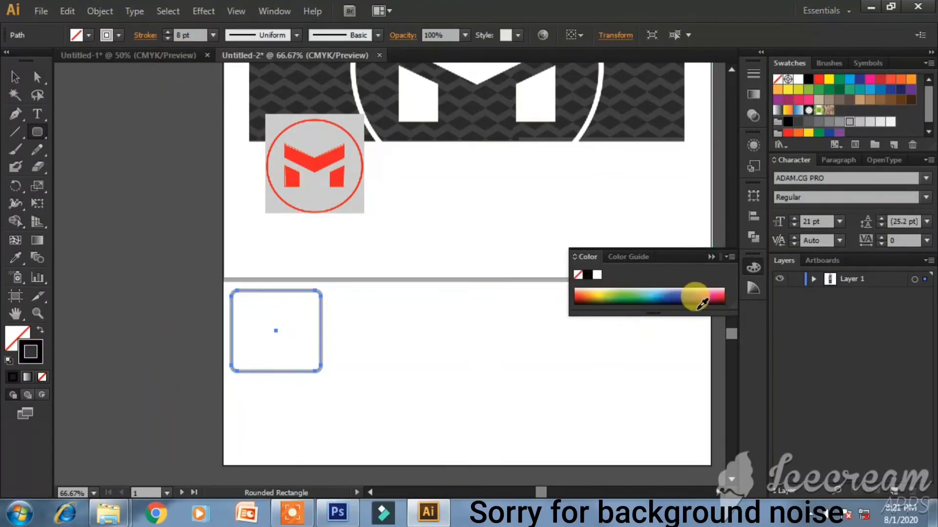
double_click(18, 339)
drag(352, 216, 242, 166)
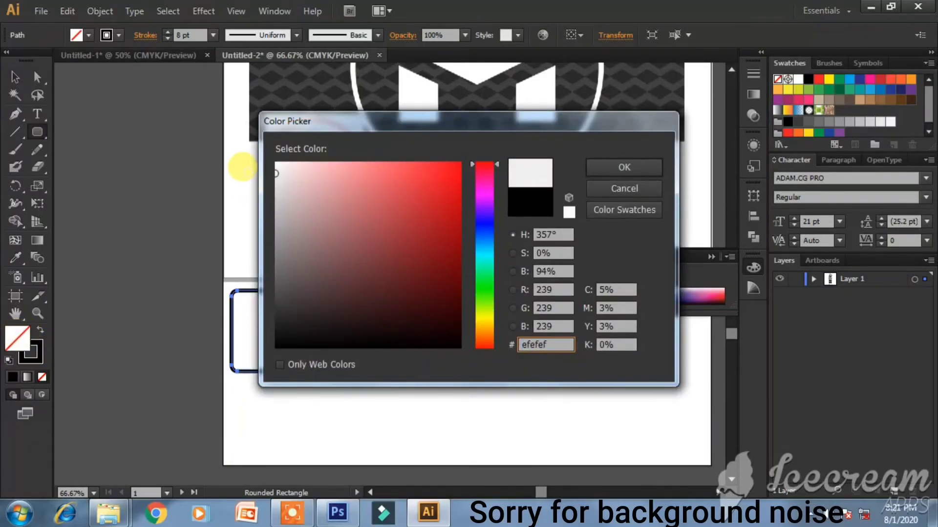
key(Return)
- Deselect the square, close the colour panel and scroll up to the MR VERSUS logo
click(15, 77)
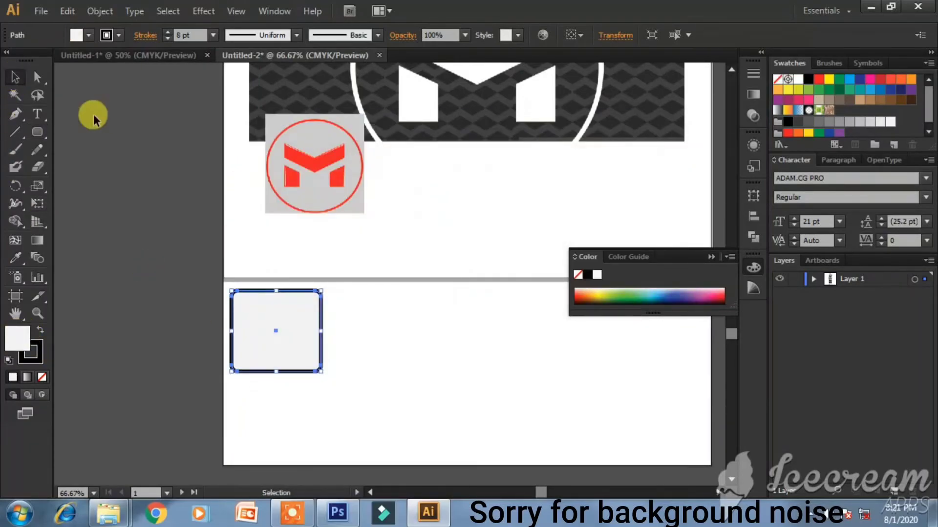
click(93, 117)
click(312, 160)
scroll(429, 176, up, 5)
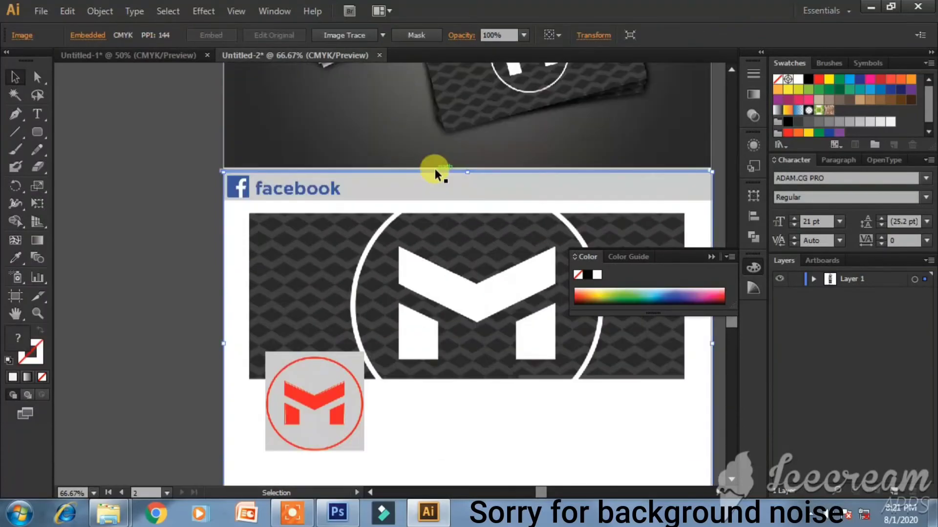
click(714, 256)
drag(732, 326, 728, 262)
- Ungroup the MR VERSUS logo twice and select the circular M logo
right_click(442, 227)
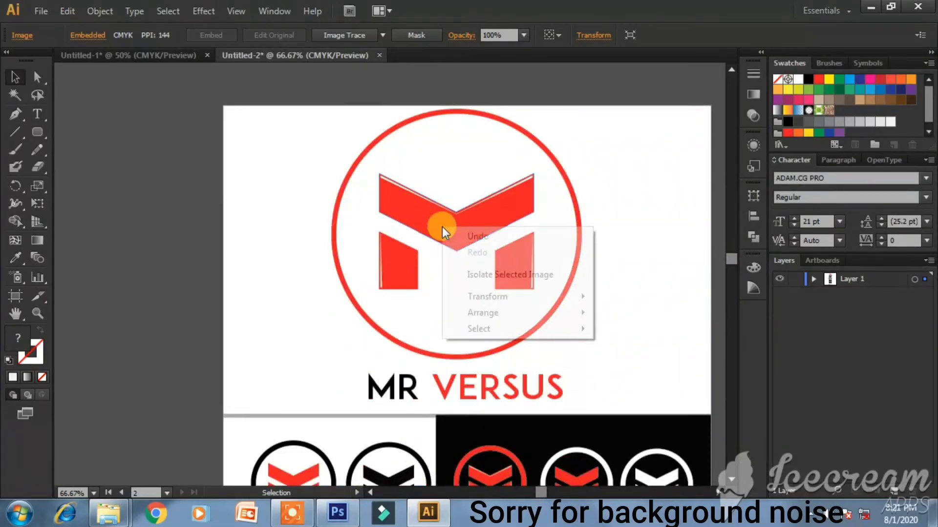
click(447, 219)
right_click(450, 219)
click(492, 304)
click(610, 306)
click(471, 224)
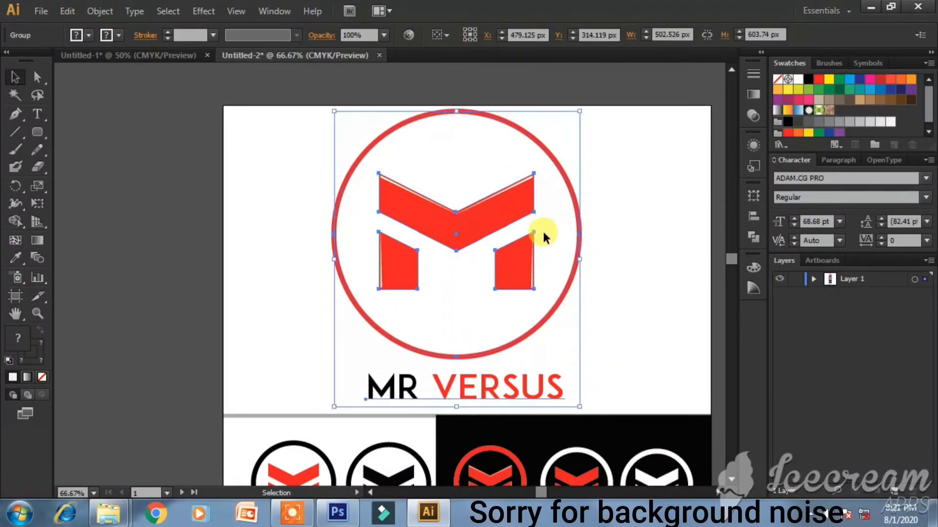
right_click(498, 209)
click(524, 295)
click(610, 302)
click(523, 271)
- Paste a copy of the circular M logo, shrink it and place it inside the rounded square
key(a)
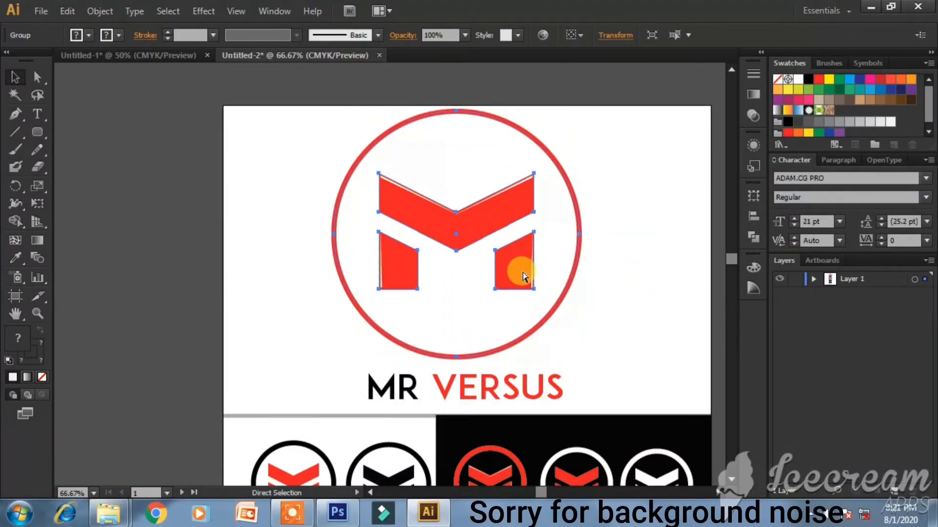
key(v)
scroll(608, 291, down, 20)
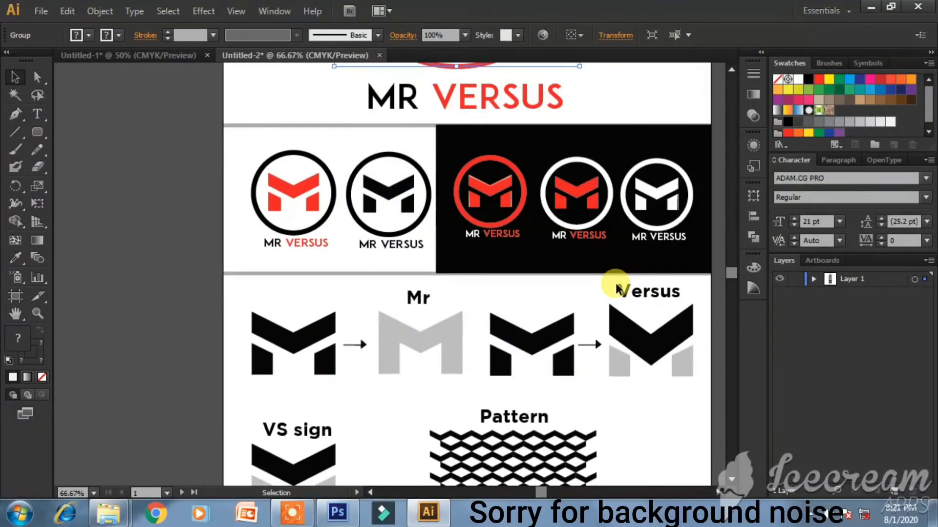
scroll(615, 293, down, 15)
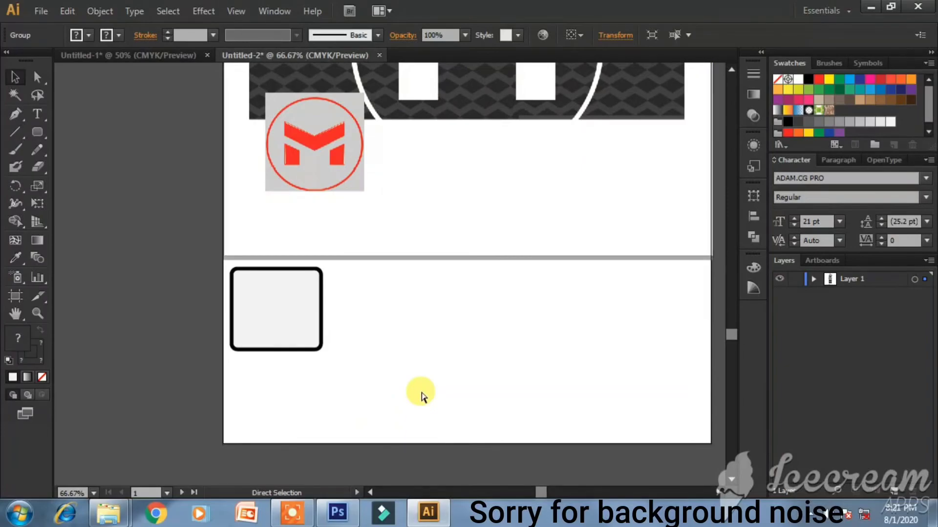
key(ctrl+v)
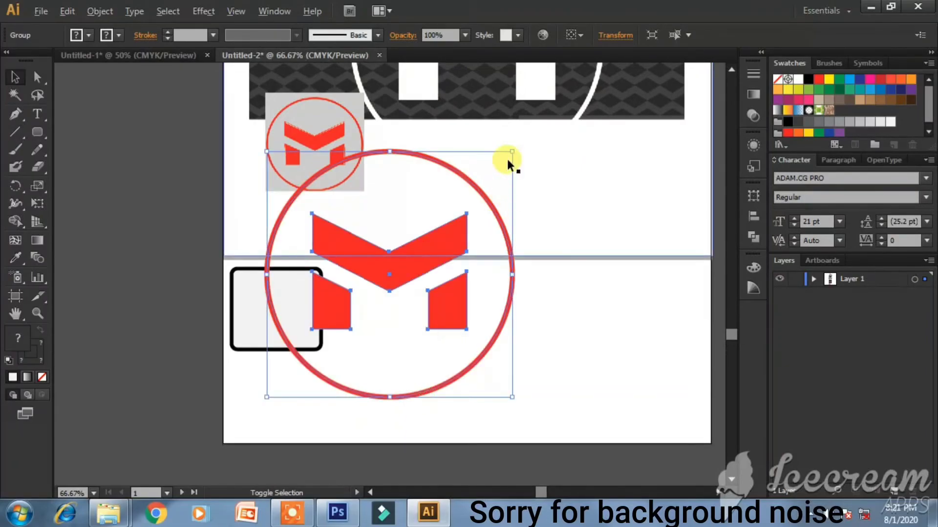
drag(512, 150, 424, 240)
drag(364, 285, 278, 304)
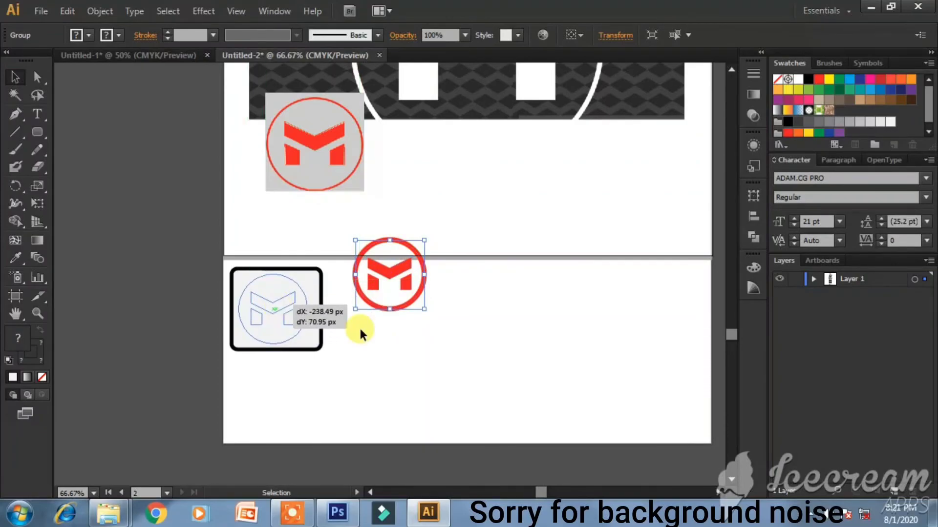
click(408, 333)
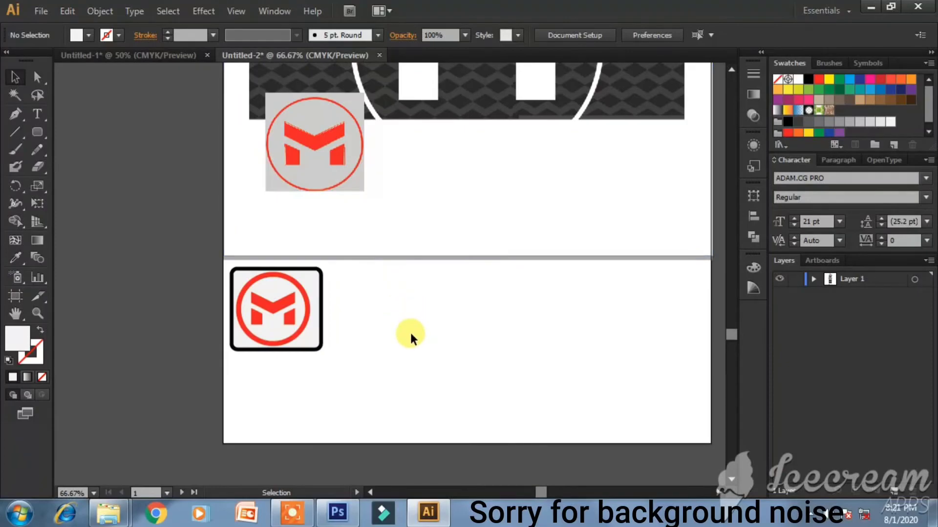
- Nudge the logo slightly right and select it together with the rounded square frame
click(302, 307)
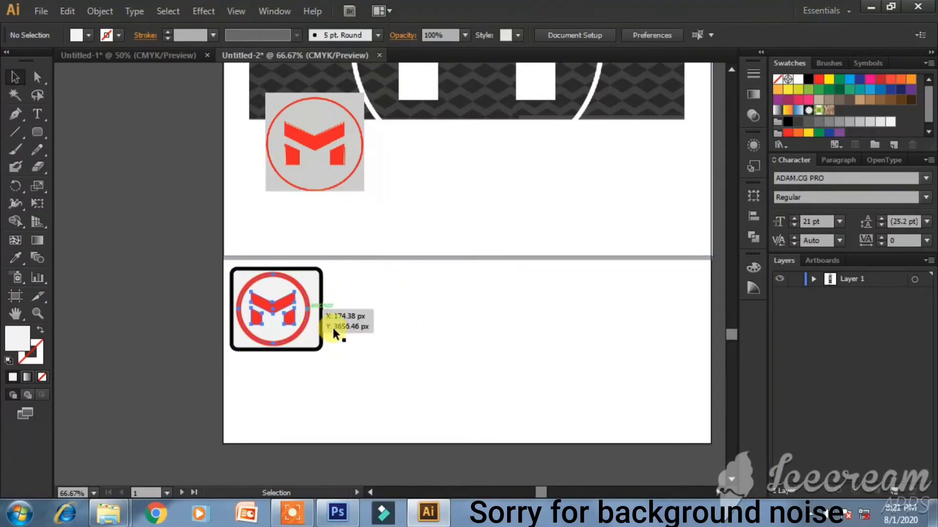
key(Right)
key(Right)
key(Right)
key(Right)
click(379, 339)
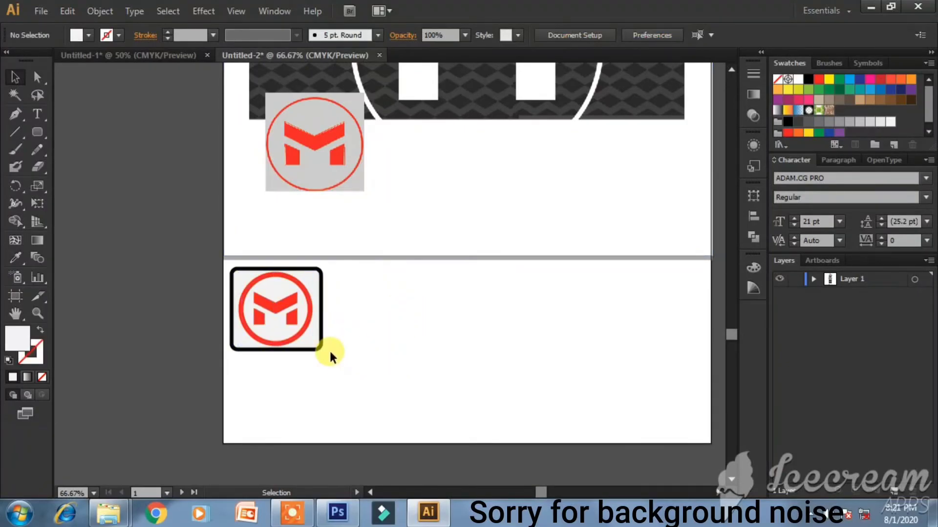
click(283, 294)
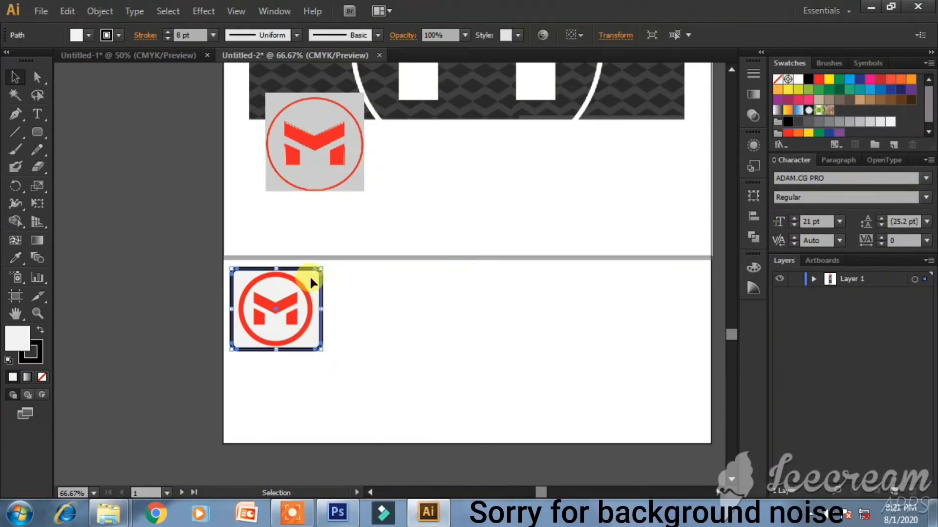
key(a)
shift+click(289, 304)
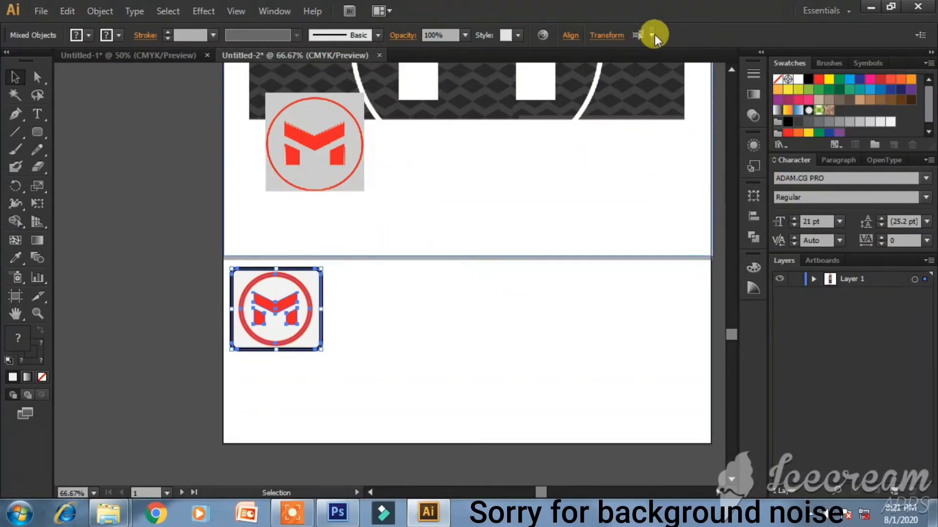
click(653, 35)
click(651, 36)
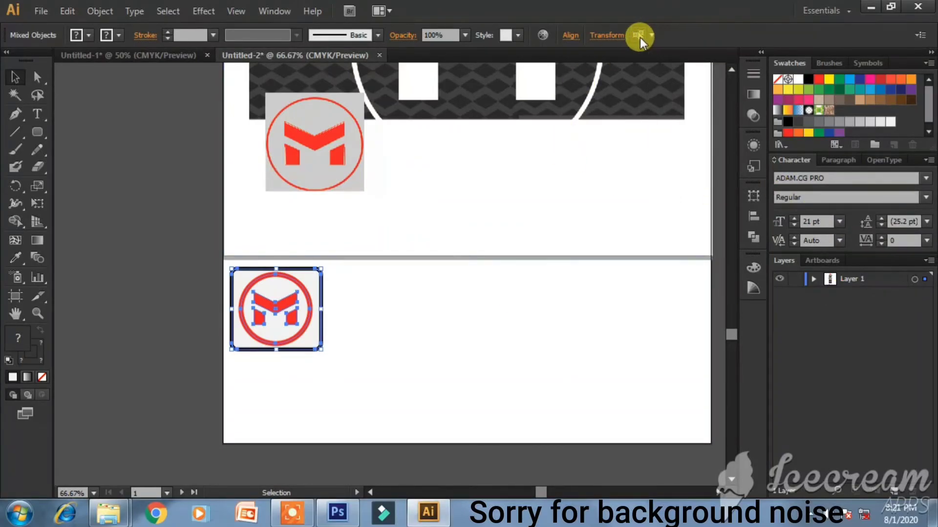
- Centre the M logo horizontally and vertically within the rounded square
click(570, 35)
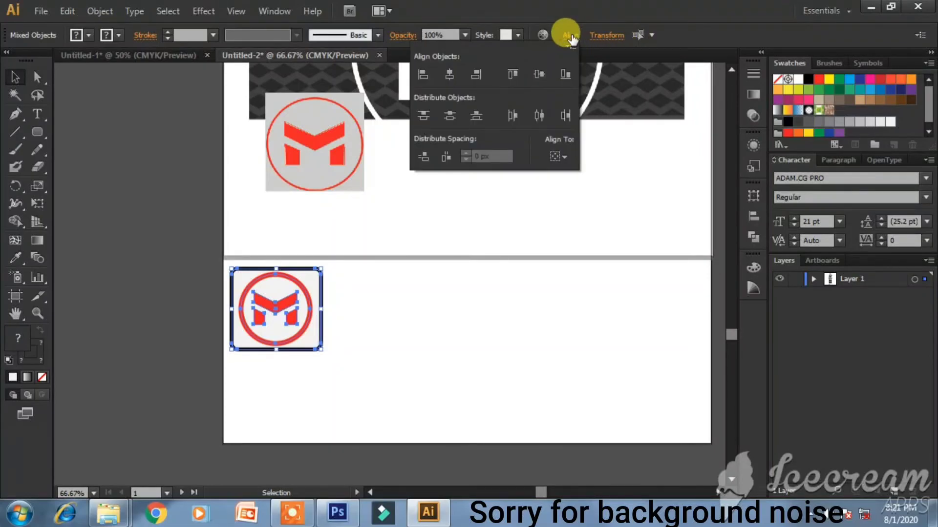
click(454, 73)
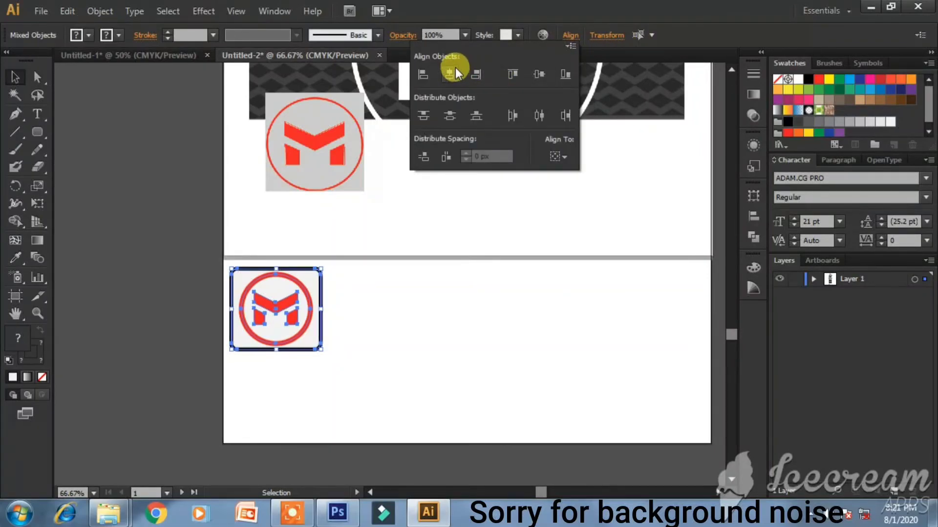
click(511, 78)
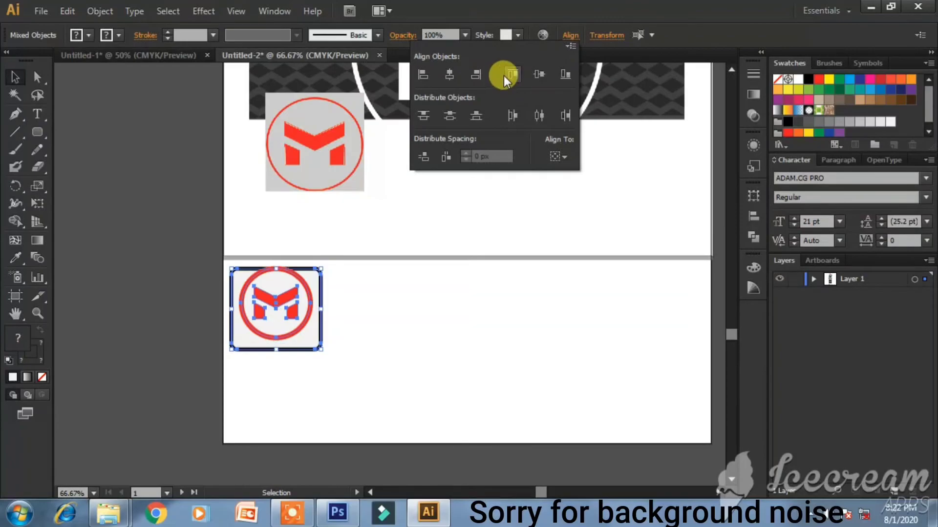
click(474, 74)
click(432, 74)
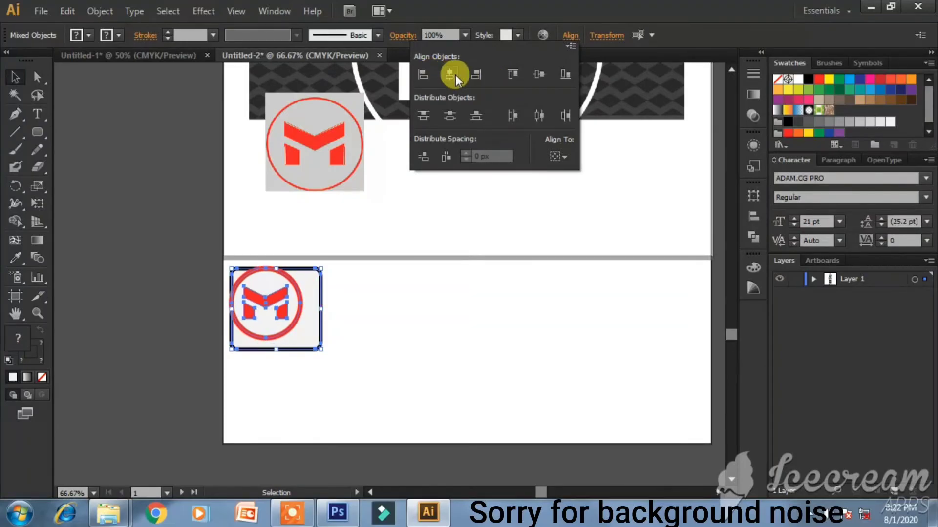
click(454, 74)
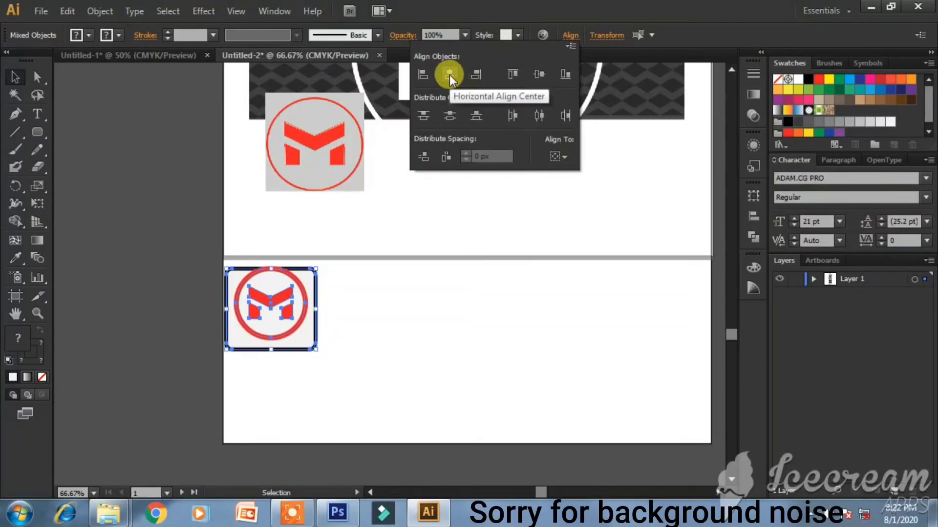
click(537, 74)
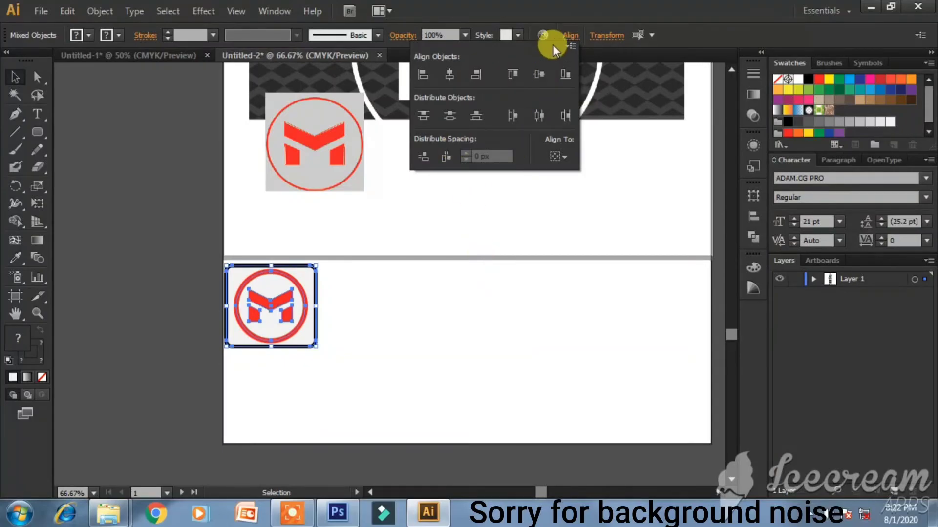
click(569, 35)
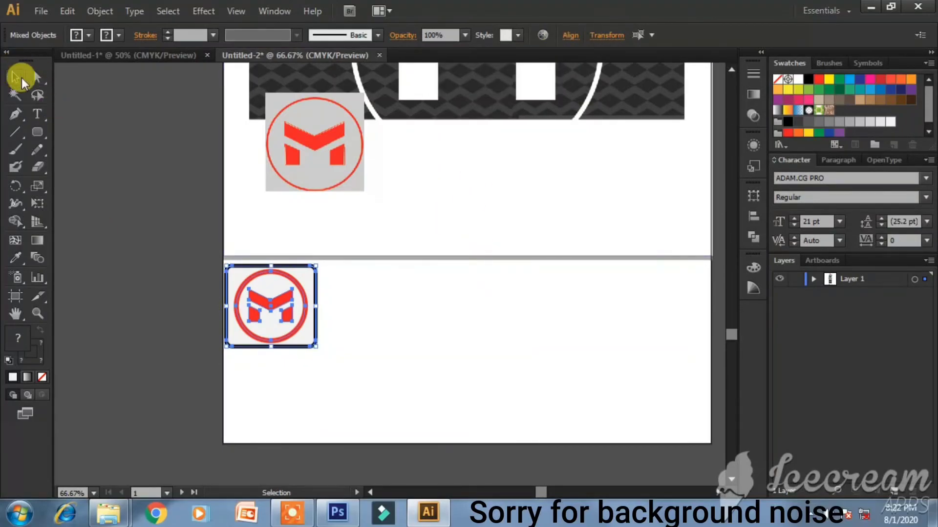
- Nudge the whole light icon slightly and Alt-drag a duplicate to its right
drag(363, 329, 277, 295)
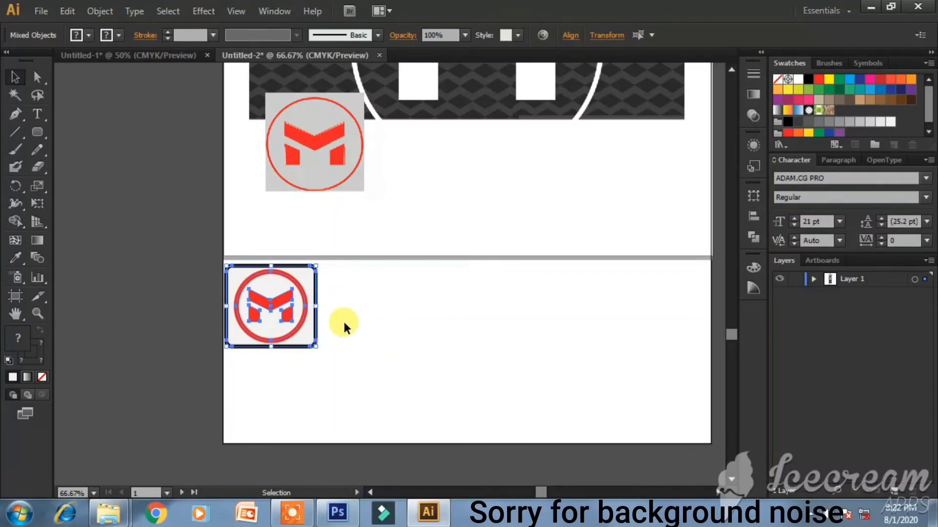
key(Right)
key(Right)
key(Right)
key(Right)
key(Right)
key(Right)
key(Right)
key(Right)
key(Right)
key(Right)
key(Right)
key(Right)
key(Right)
key(Right)
key(Right)
key(Right)
key(Down)
key(Down)
key(Down)
key(Down)
key(Down)
key(Down)
key(Down)
key(Down)
key(Down)
key(Down)
key(Down)
key(Down)
key(Down)
key(Down)
key(Down)
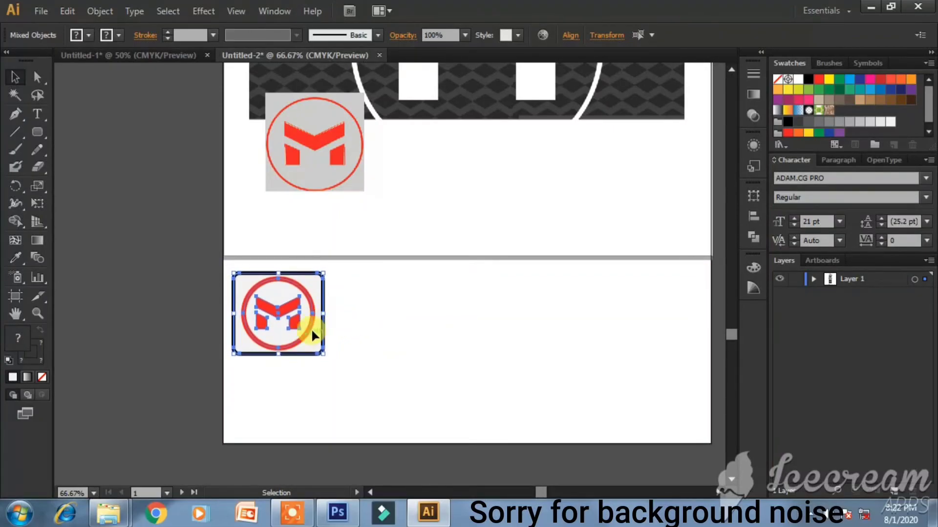
drag(296, 309, 412, 303)
- Fill the duplicate icon's rounded square with near-black
click(506, 335)
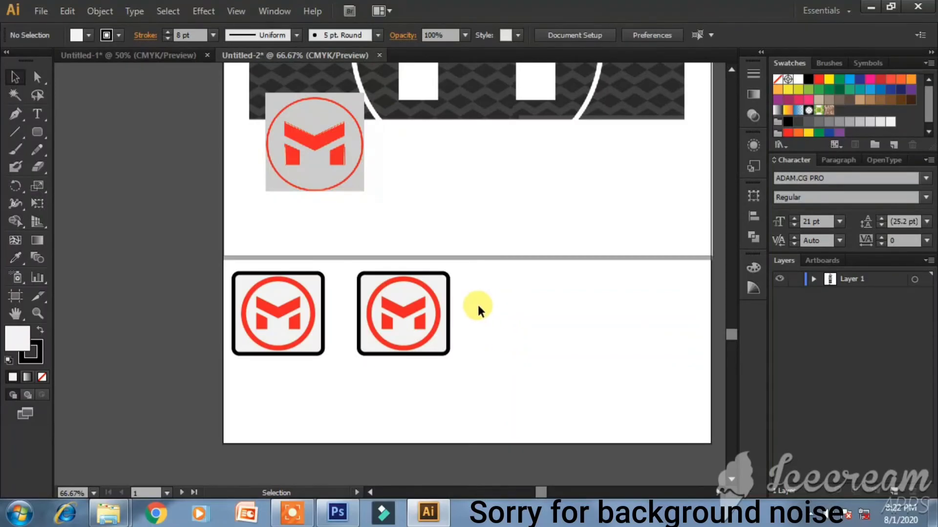
click(436, 283)
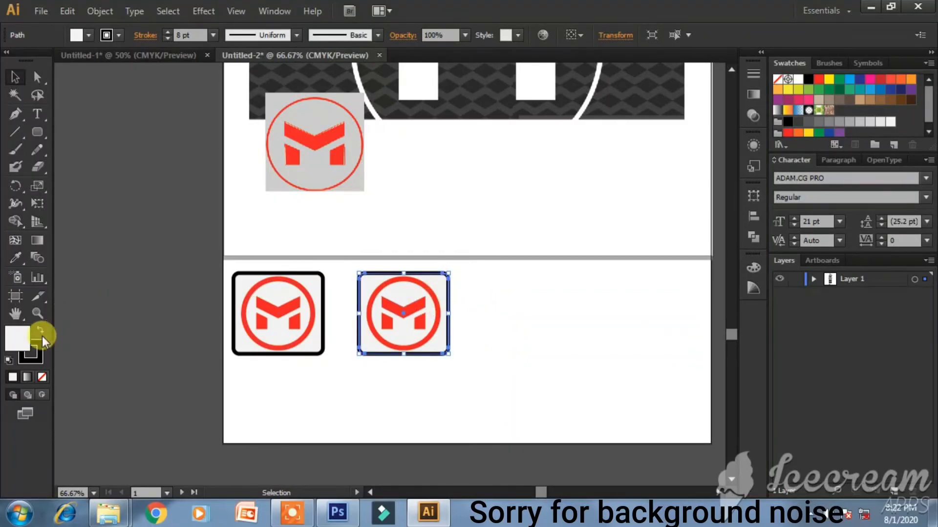
double_click(17, 338)
drag(324, 220, 273, 345)
key(Return)
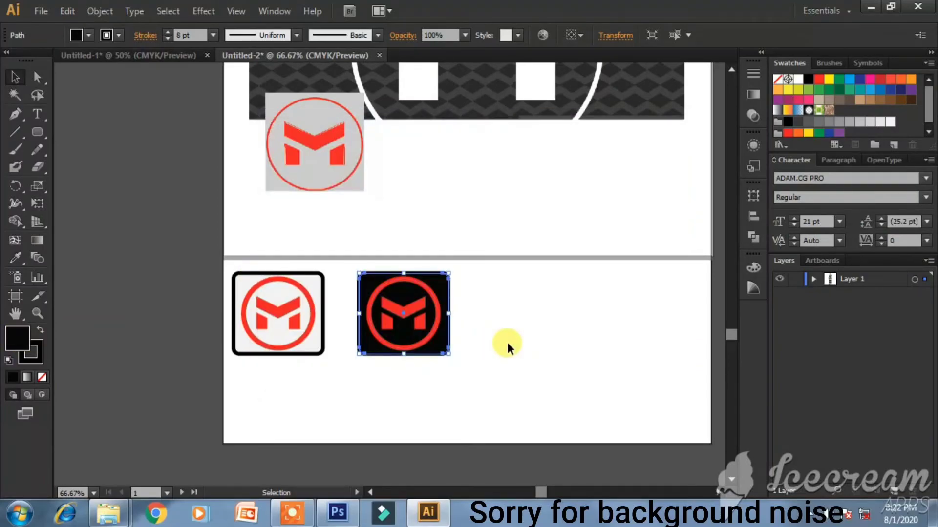
click(521, 356)
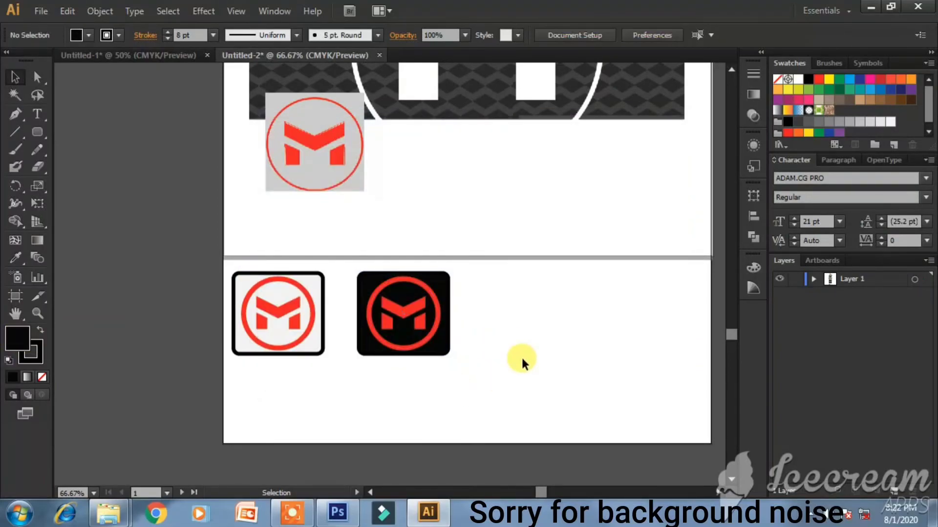
- Give the black rounded square a grey outline
click(30, 353)
click(648, 289)
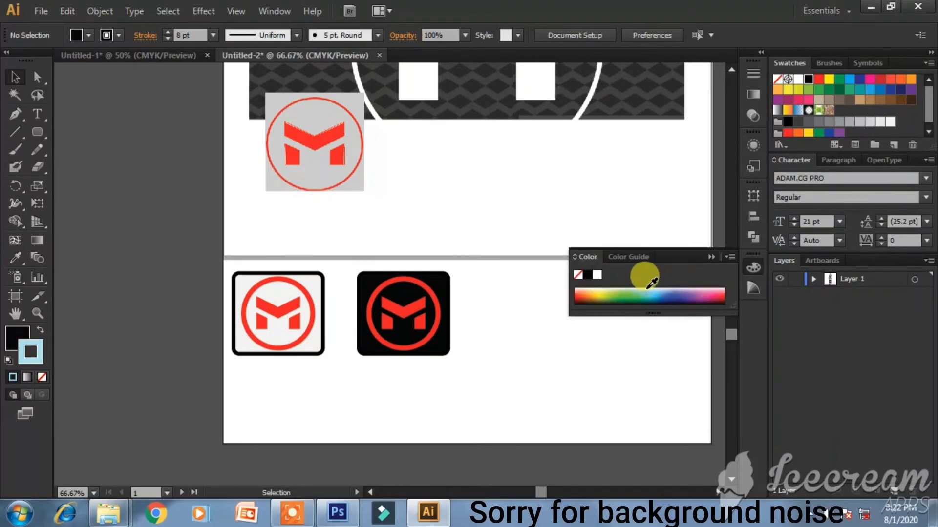
mouse_move(647, 288)
mouse_down()
mouse_move(619, 299)
mouse_move(617, 289)
mouse_up()
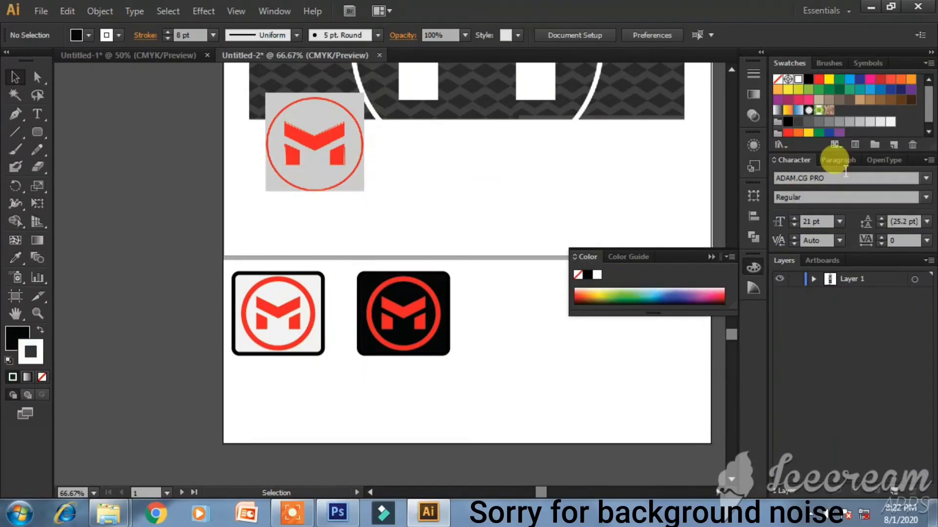
click(870, 122)
click(712, 255)
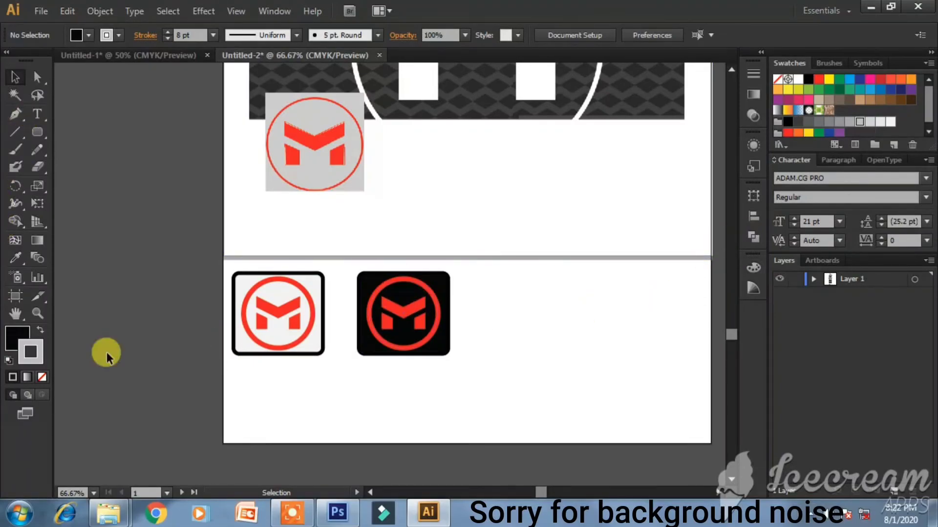
click(890, 121)
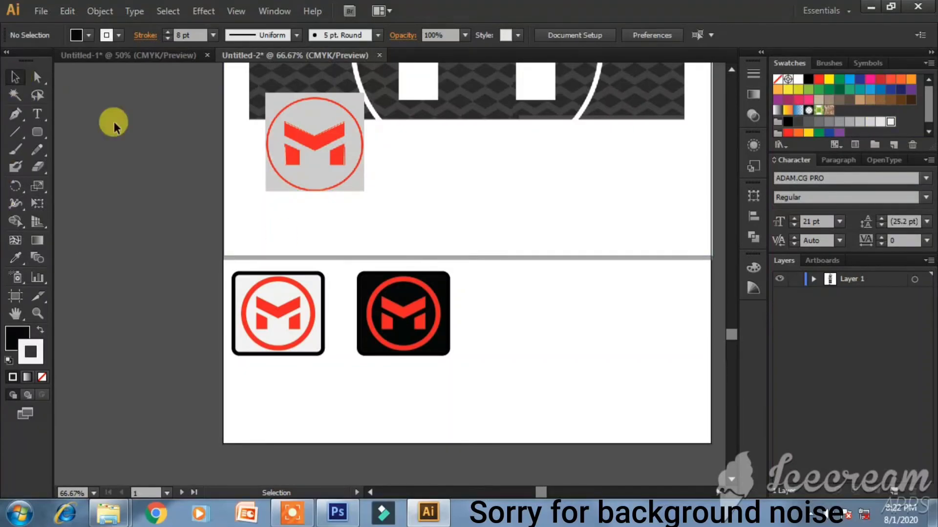
click(367, 294)
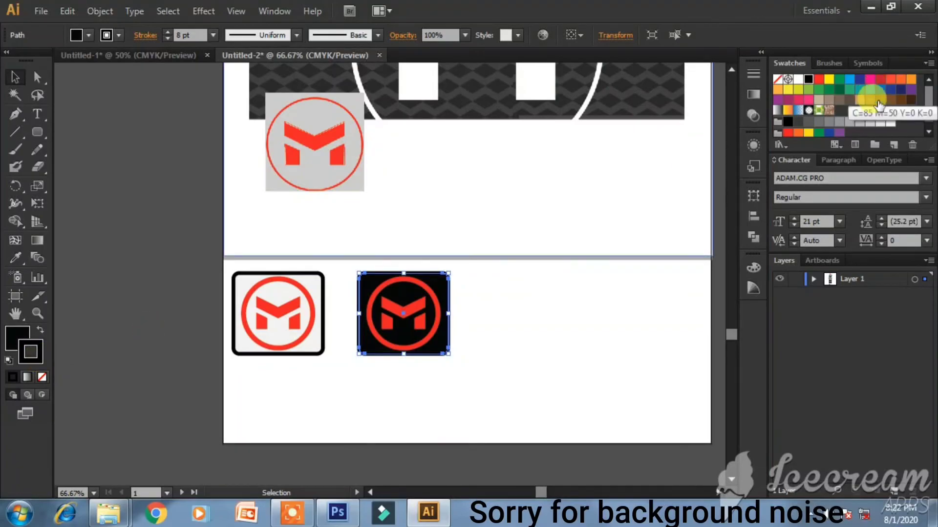
click(850, 122)
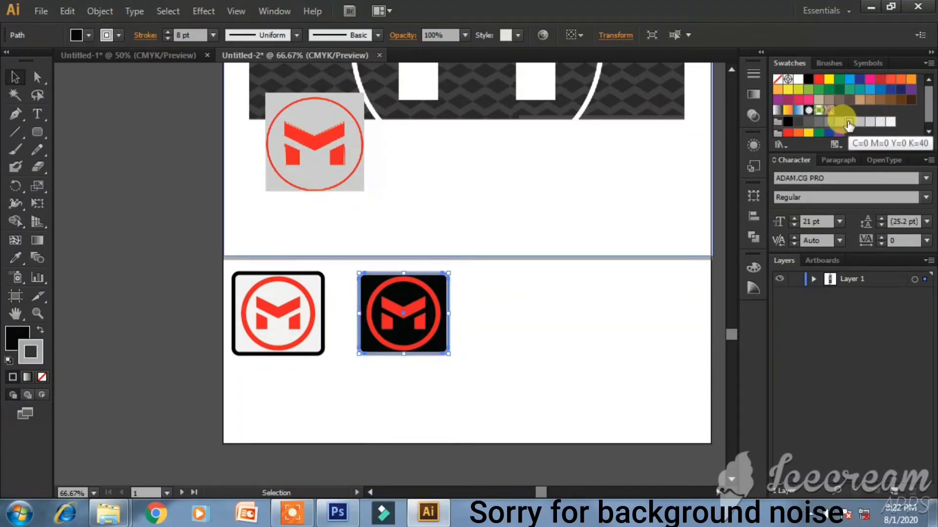
- Undo an accidental move and duplicate the black icon as a third icon on the right
click(182, 156)
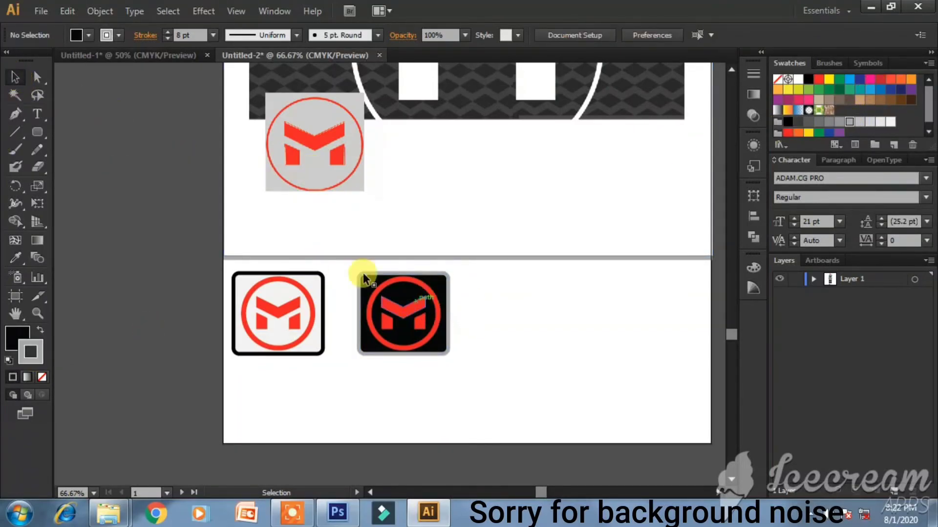
drag(362, 261, 437, 349)
key(ctrl+z)
click(417, 316)
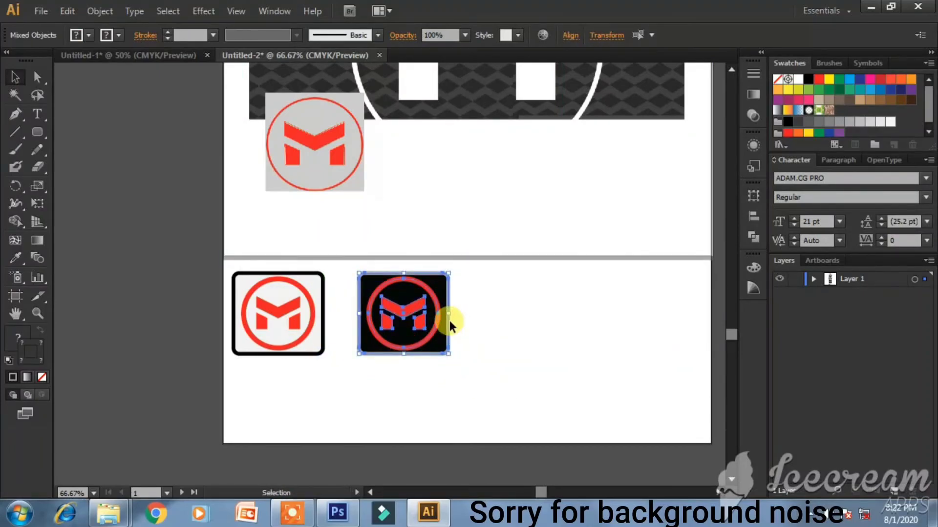
drag(426, 307, 545, 307)
click(567, 392)
- Ungroup the third icon's circle and M, and make the M white
click(537, 309)
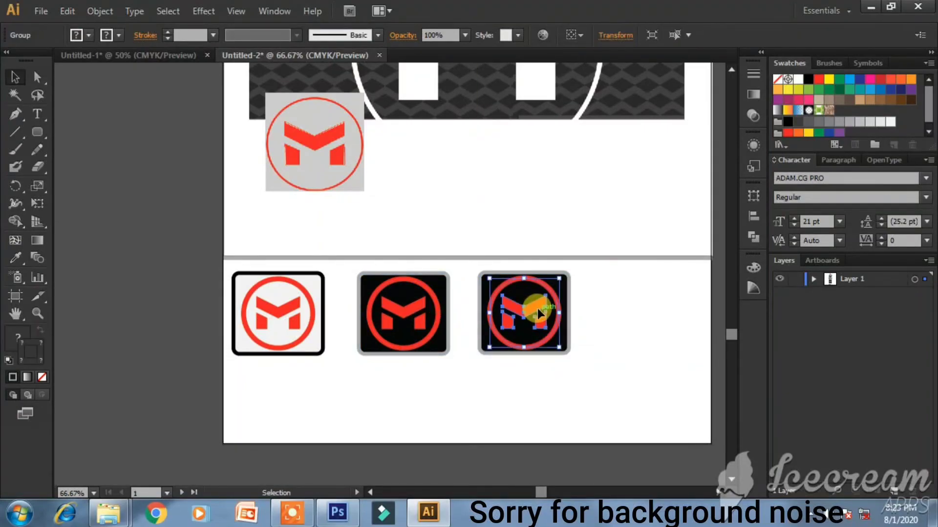
right_click(541, 306)
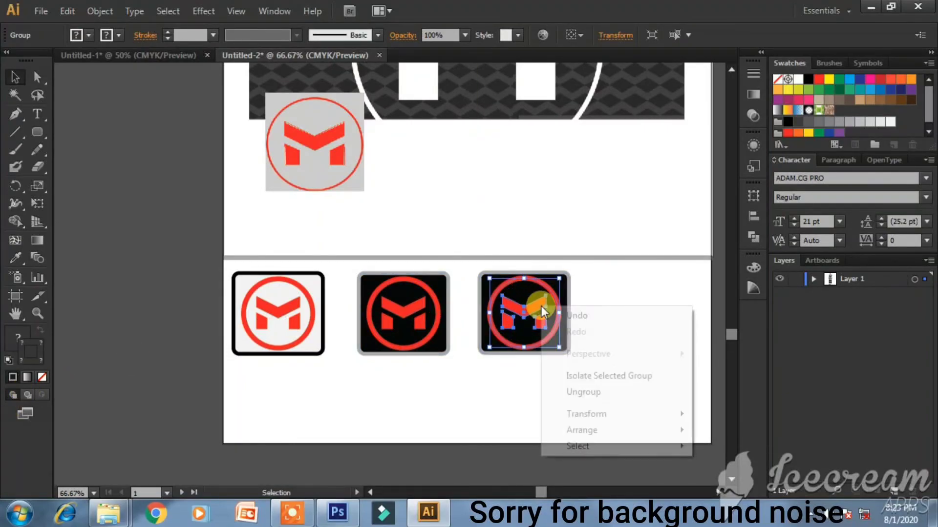
click(588, 394)
click(650, 327)
scroll(523, 298, up, 2)
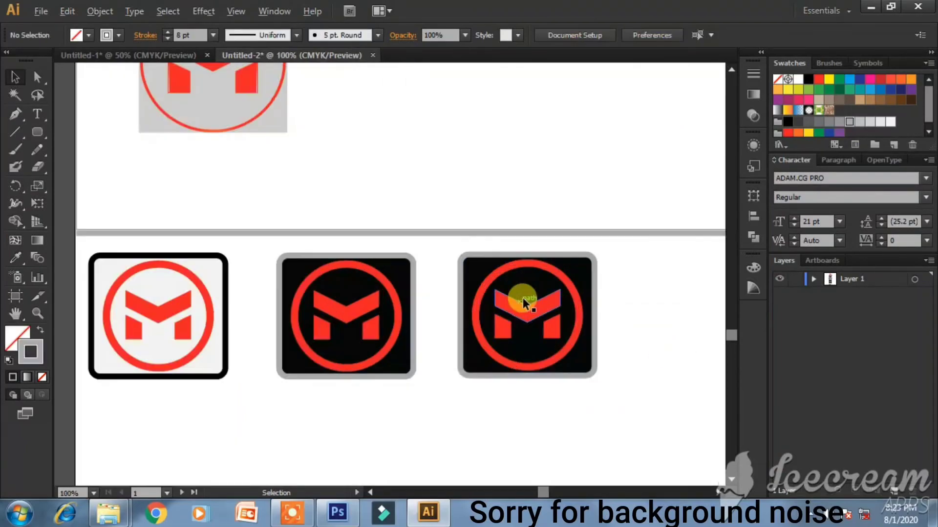
click(549, 347)
shift+click(494, 342)
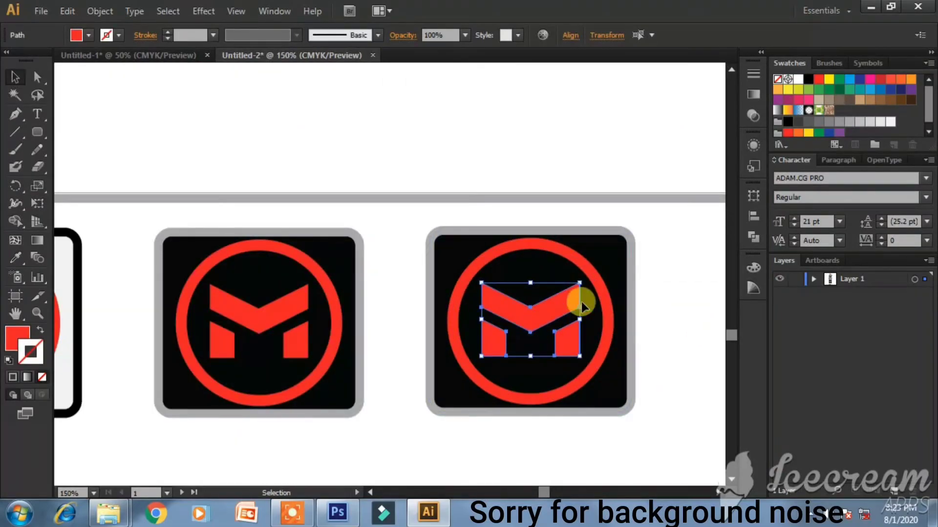
click(29, 335)
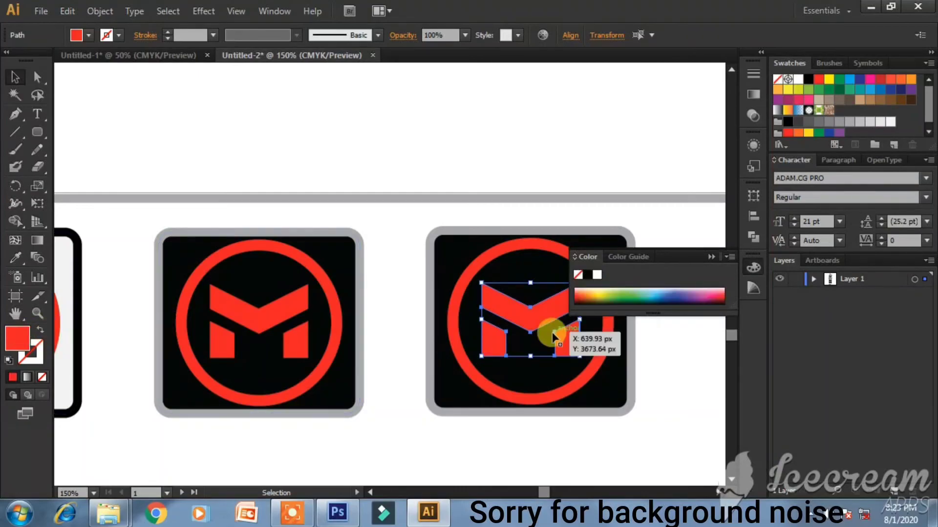
click(597, 276)
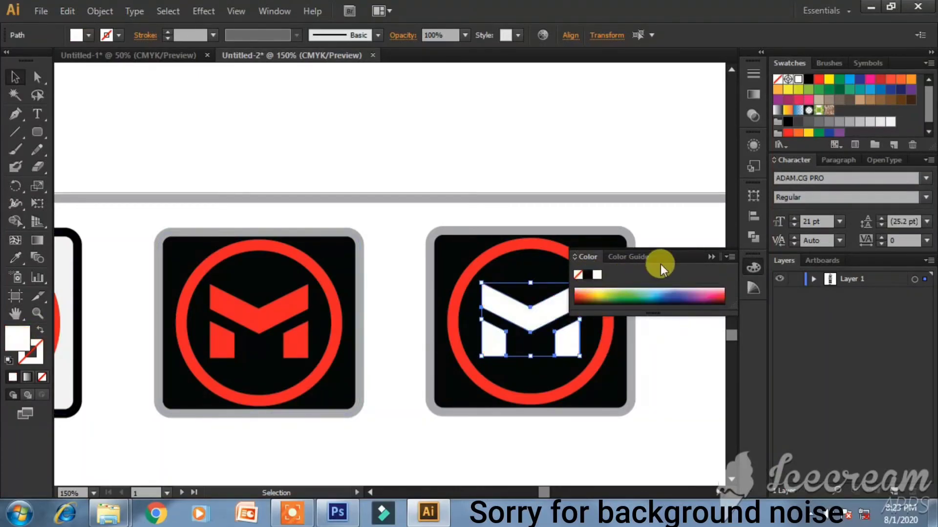
click(712, 257)
- Change the red ring around the third icon's M to a white stroke
click(610, 354)
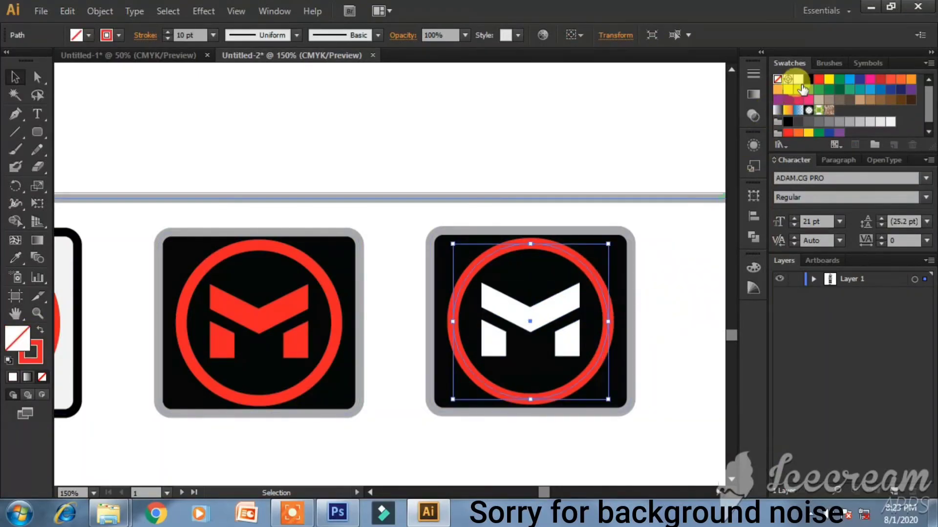
click(32, 355)
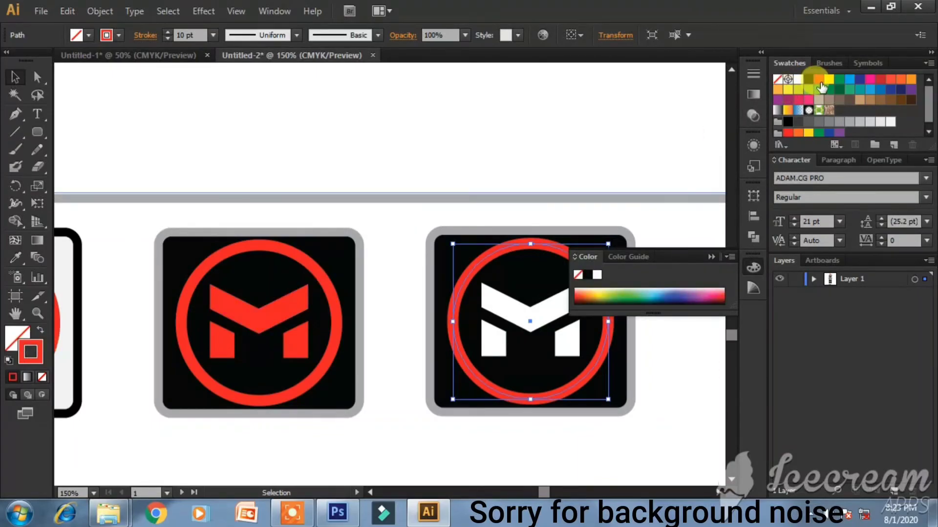
click(798, 79)
click(707, 259)
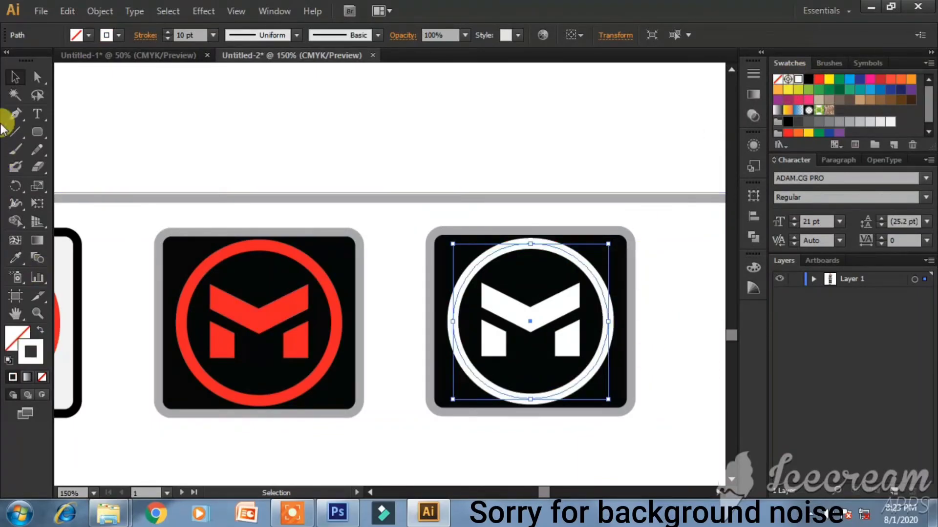
click(347, 153)
- Move all three icons lower and slightly right, then start a text label above them
alt+scroll(348, 153, down, 1)
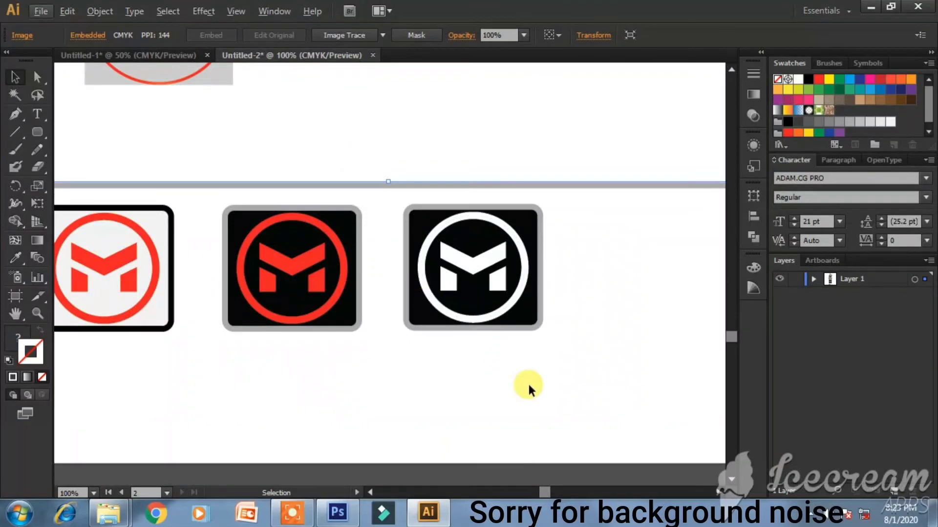
click(378, 491)
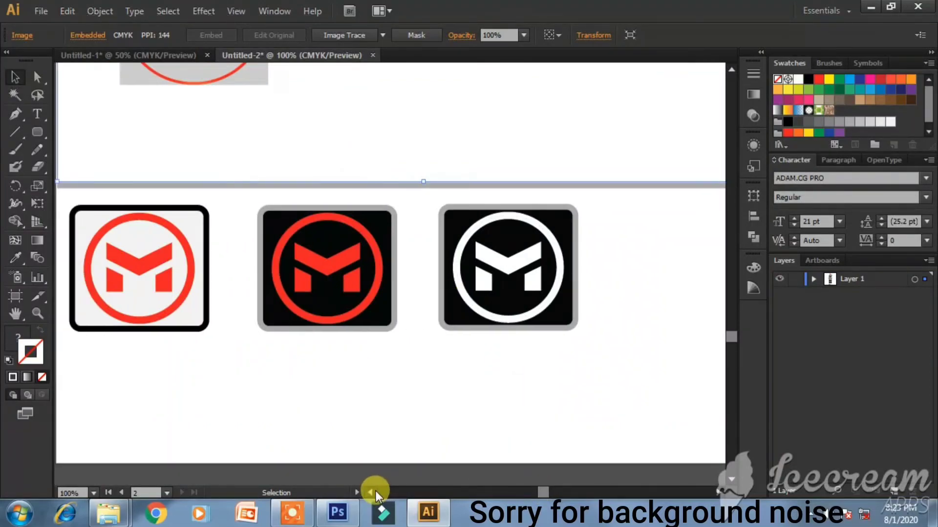
scroll(570, 325, down, 1)
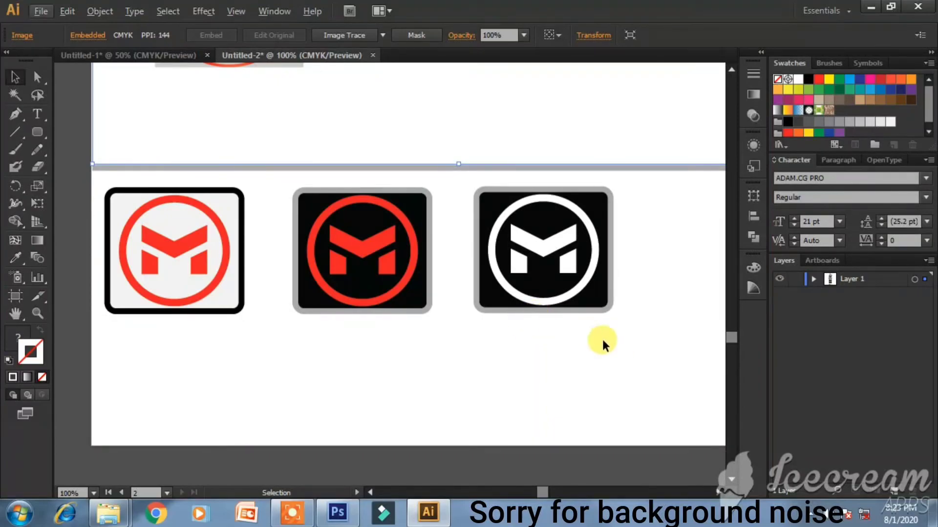
drag(659, 352, 154, 211)
drag(508, 299, 529, 306)
scroll(531, 303, down, 1)
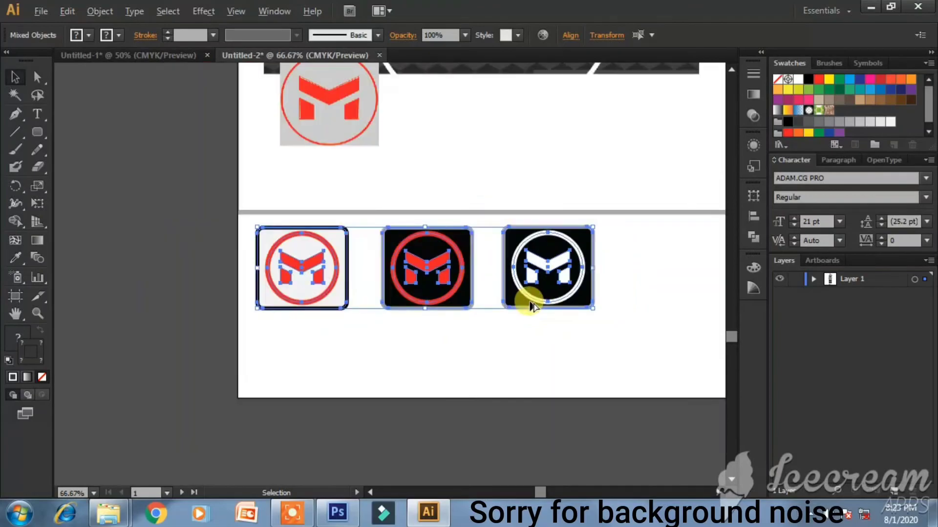
click(720, 493)
click(721, 493)
drag(484, 262, 570, 377)
click(544, 419)
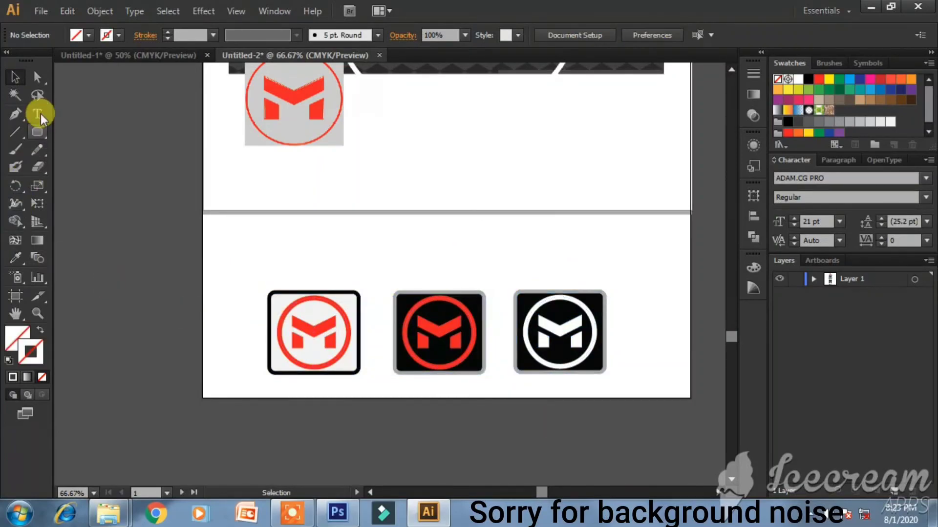
click(38, 114)
click(323, 241)
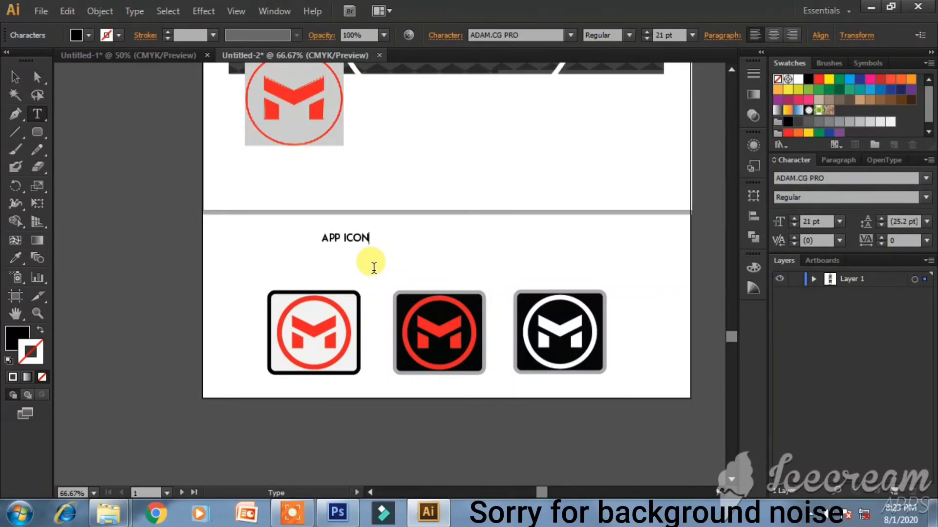
- Set the heading text to Gotham Bold at 86 pt
key(ctrl+a)
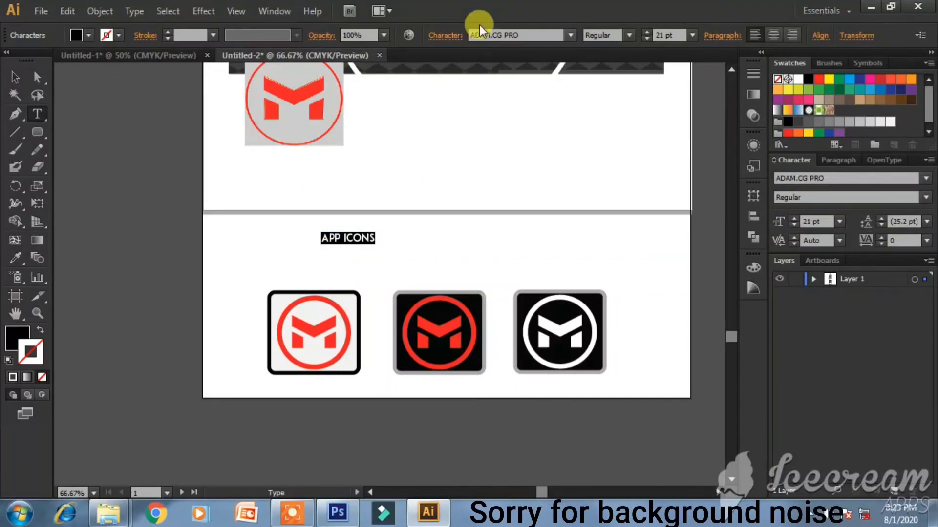
click(532, 38)
text(Gotham)
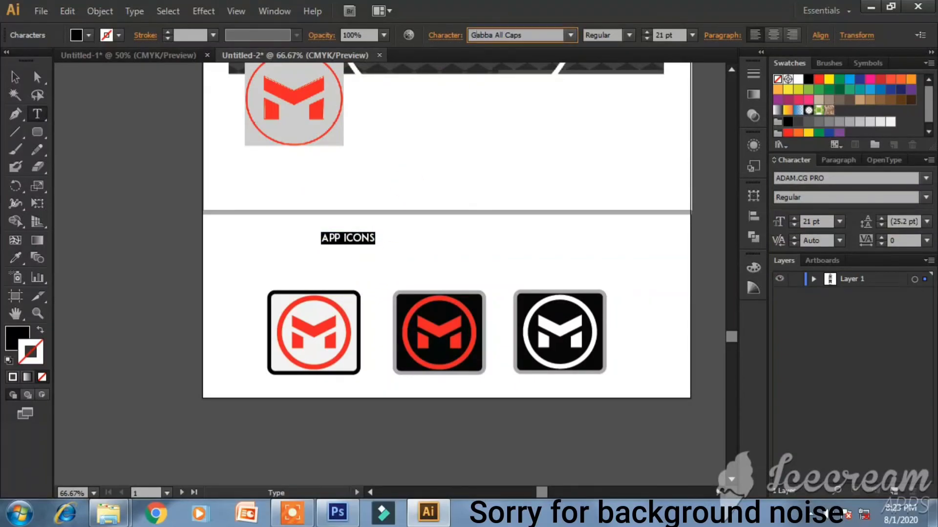
key(Return)
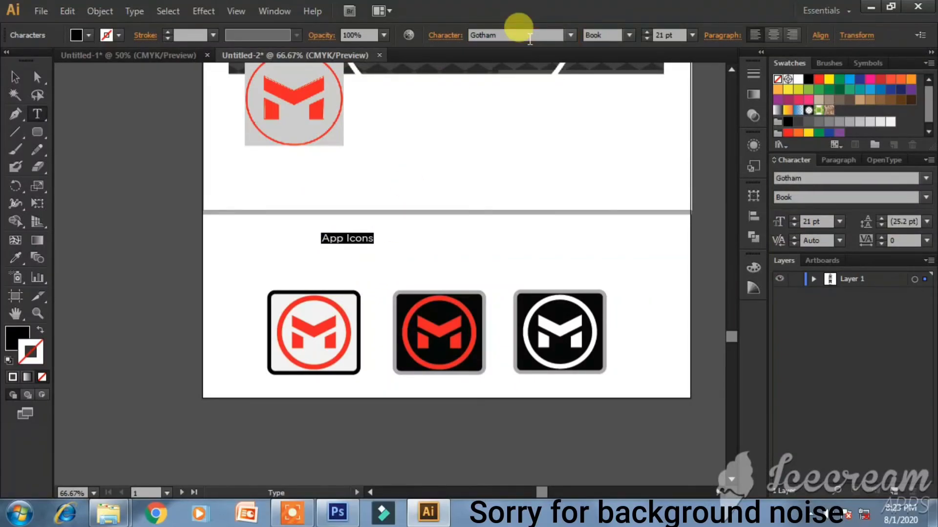
click(629, 36)
click(629, 130)
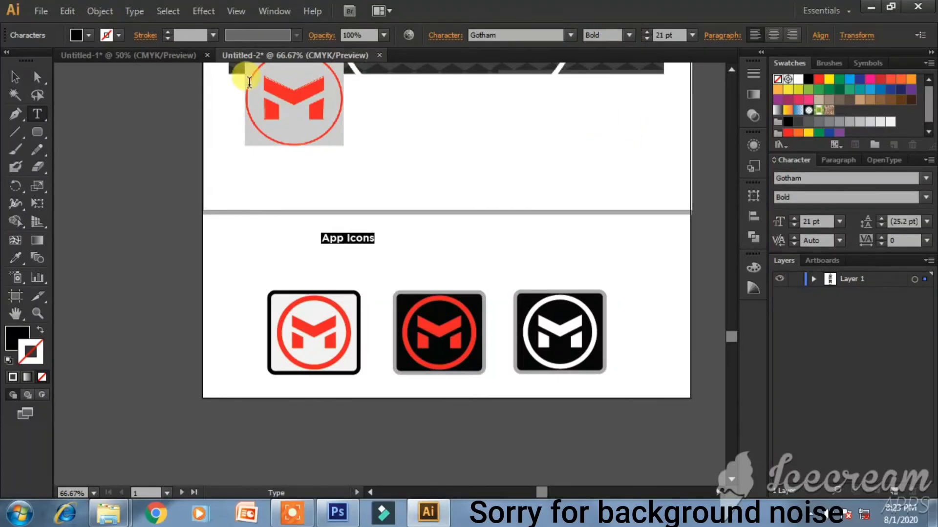
drag(796, 221, 795, 221)
click(15, 77)
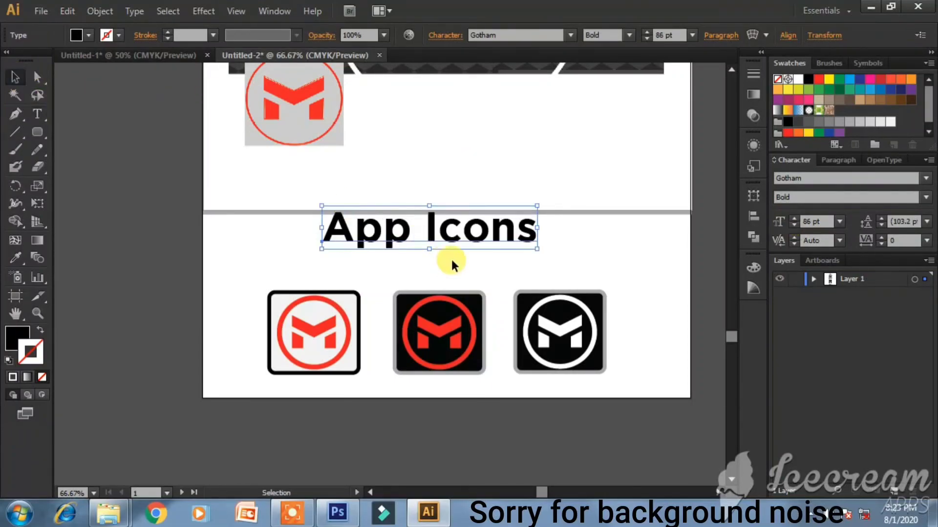
- Nudge the 'App Icons' heading slightly lower and fit the whole artboard in view
click(448, 272)
drag(464, 235, 469, 251)
click(464, 268)
key(ctrl+0)
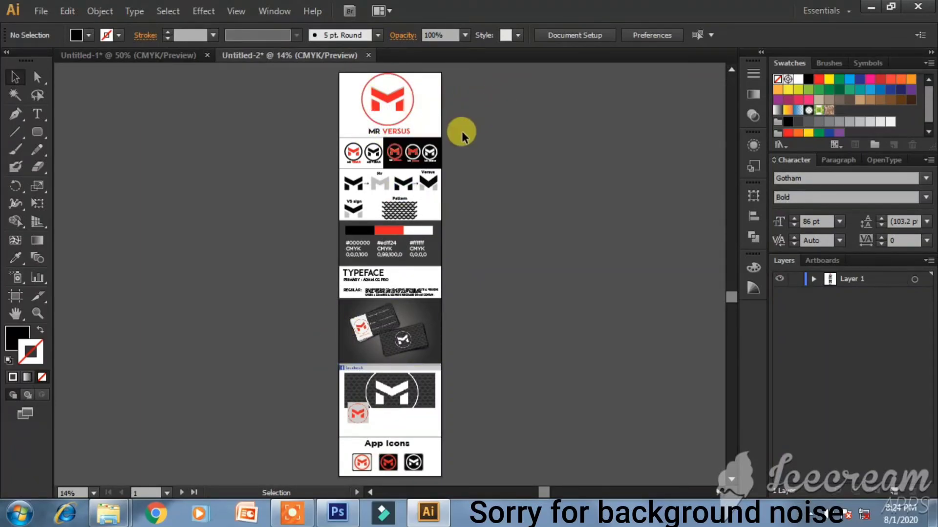
alt+scroll(379, 68, up, 4)
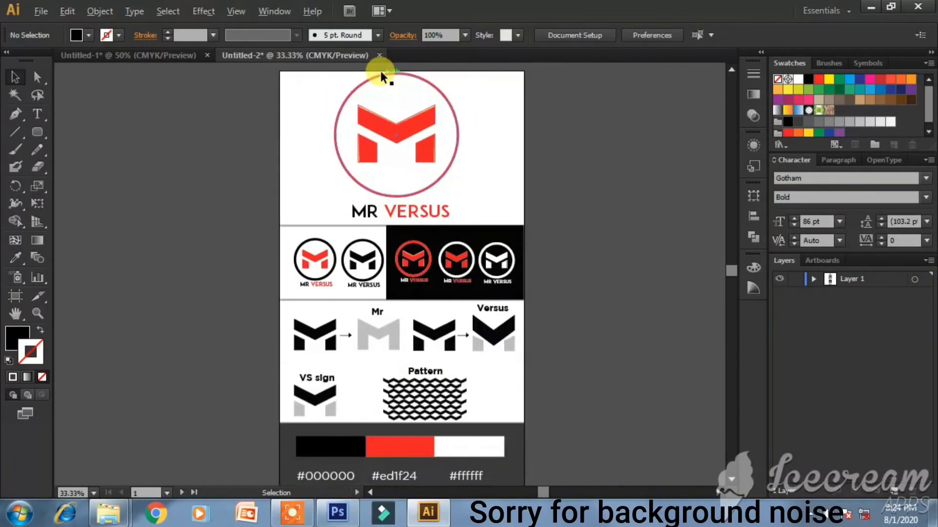
drag(273, 74, 534, 274)
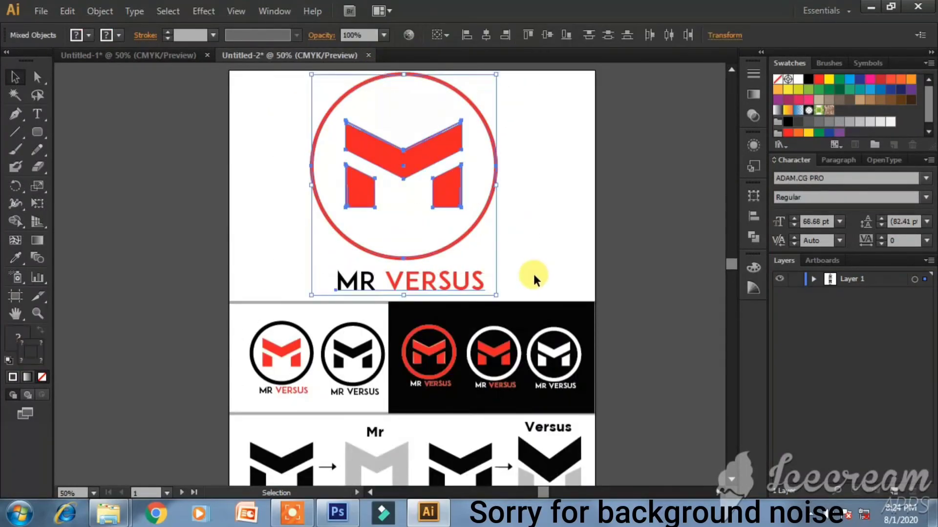
click(658, 211)
scroll(658, 211, down, 3)
drag(211, 240, 609, 338)
scroll(581, 325, down, 5)
drag(208, 224, 635, 364)
click(564, 303)
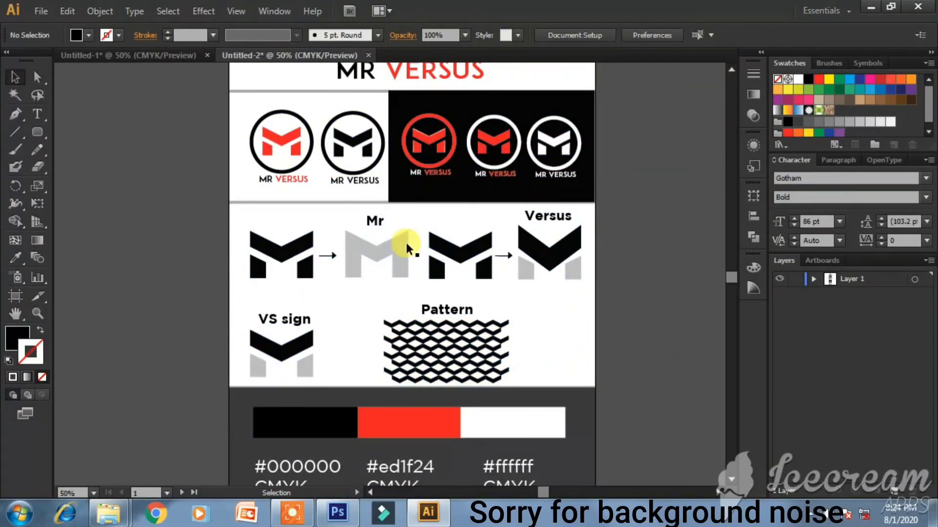
scroll(681, 281, down, 6)
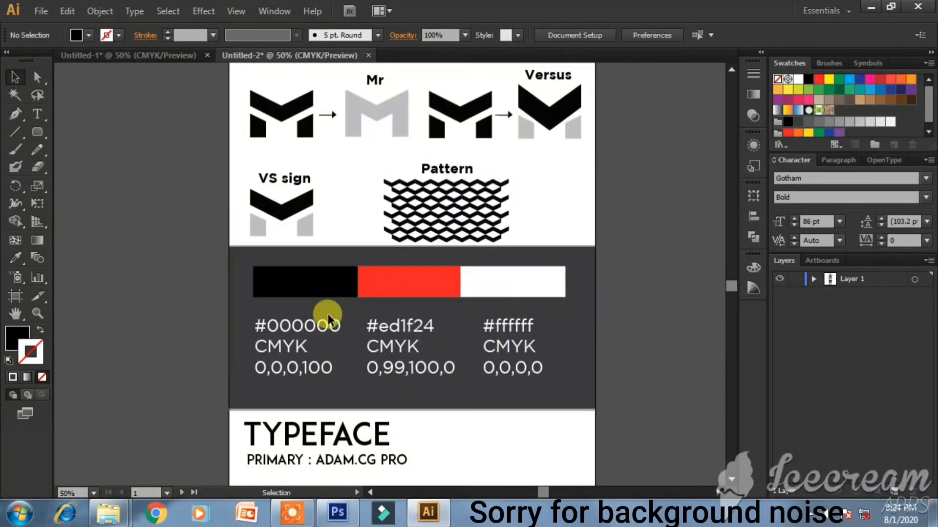
drag(228, 259, 655, 404)
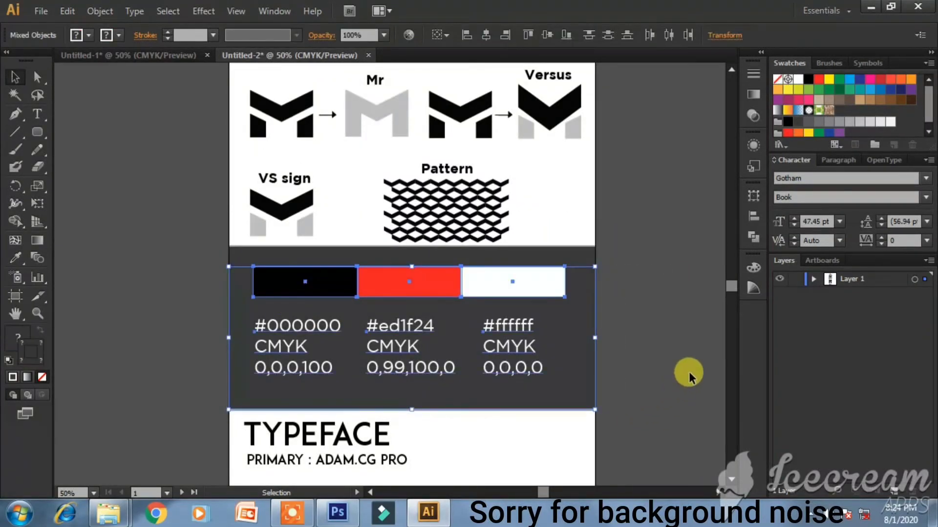
scroll(629, 327, down, 3)
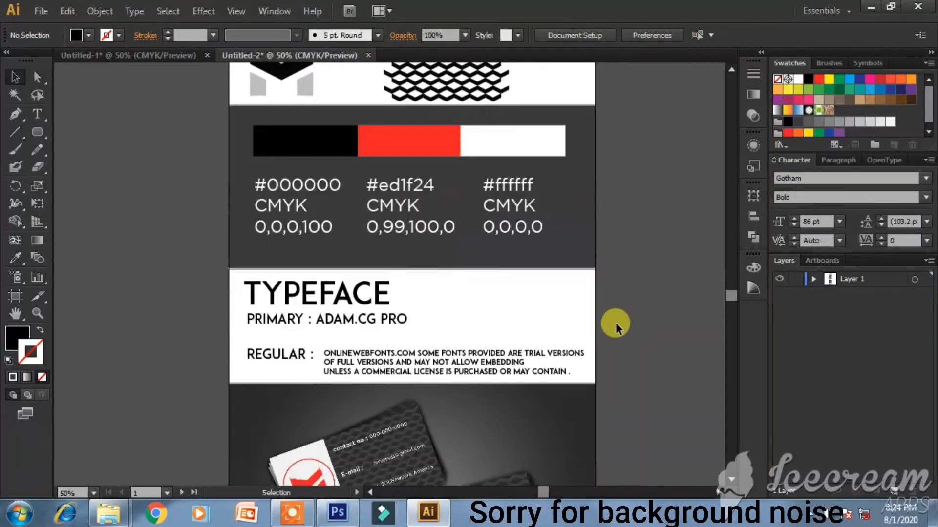
drag(222, 279, 629, 332)
click(629, 333)
scroll(586, 342, down, 3)
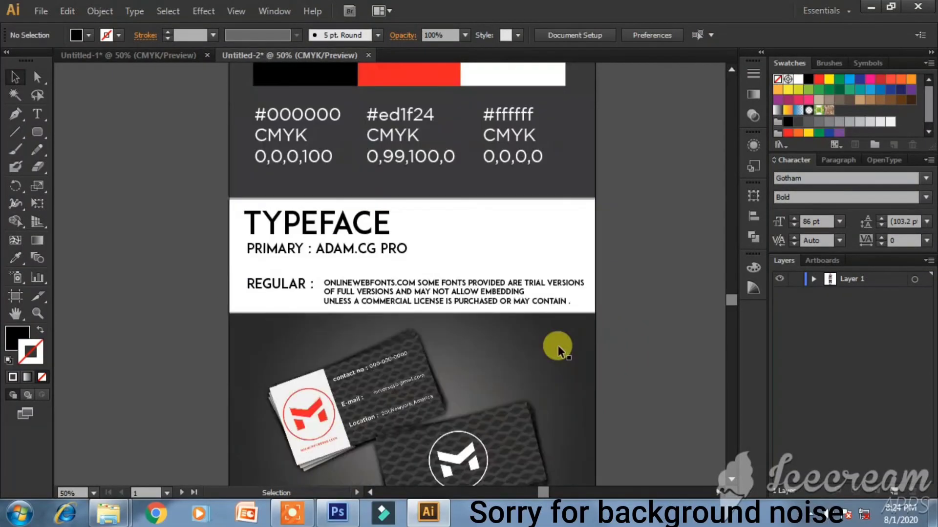
drag(338, 397, 444, 454)
key(ctrl+z)
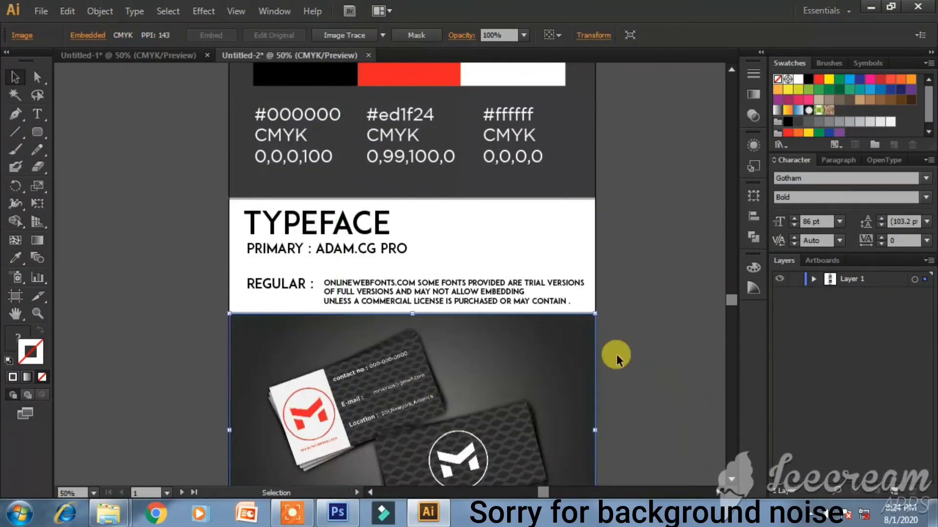
click(609, 351)
scroll(609, 351, down, 2)
scroll(680, 346, down, 1)
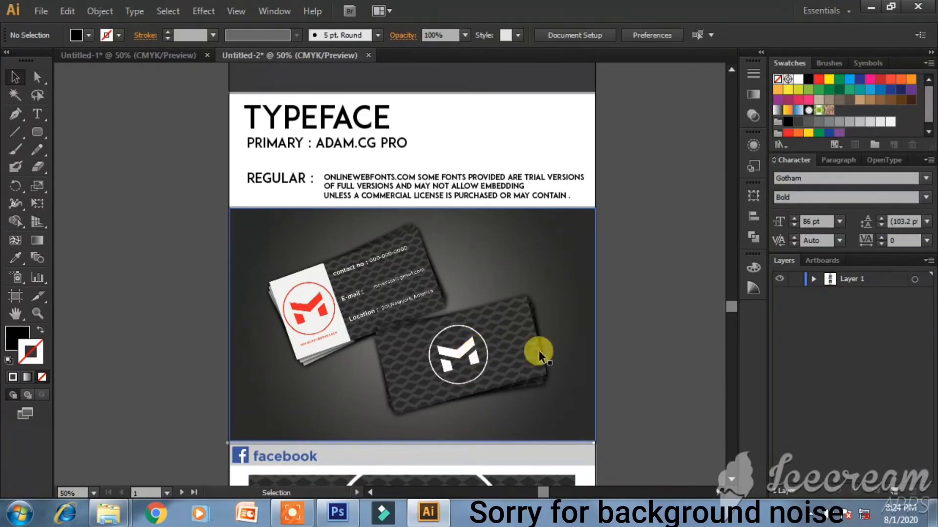
scroll(550, 356, down, 3)
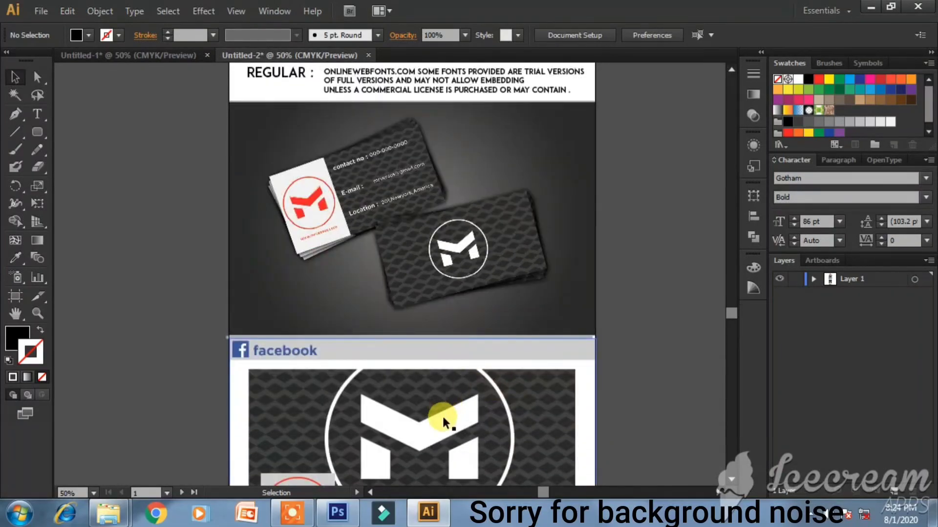
scroll(443, 413, down, 1)
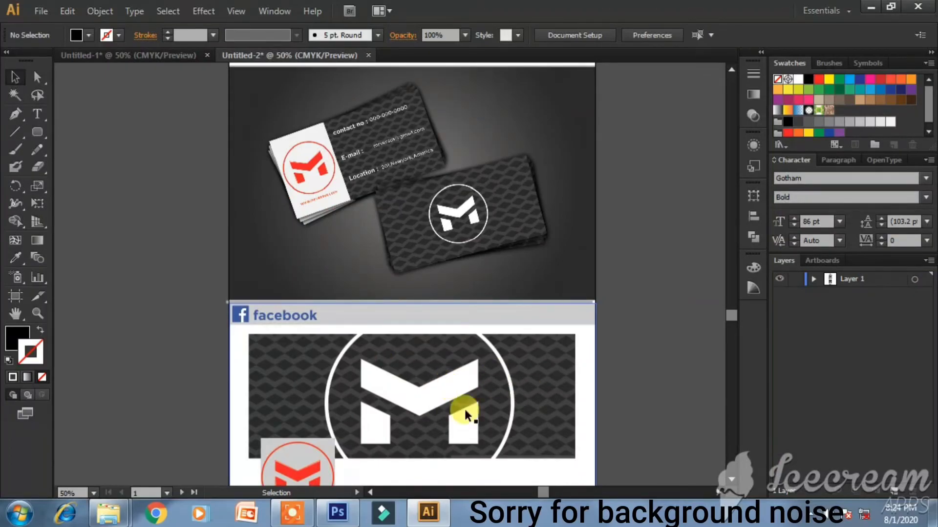
scroll(512, 414, down, 1)
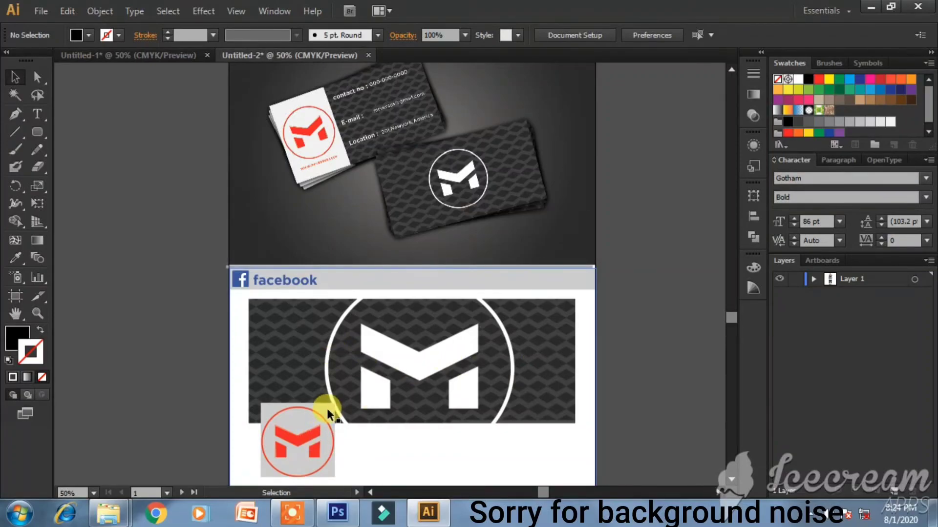
scroll(326, 408, down, 5)
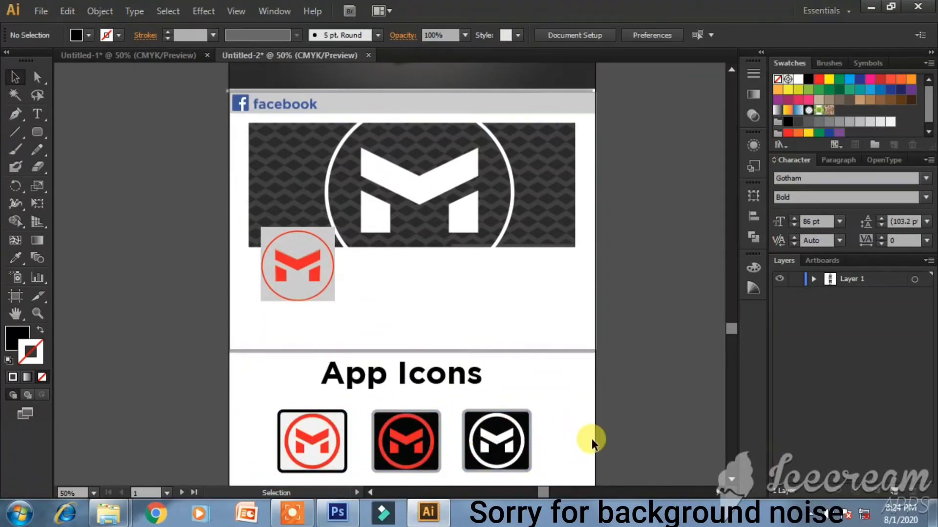
key(a)
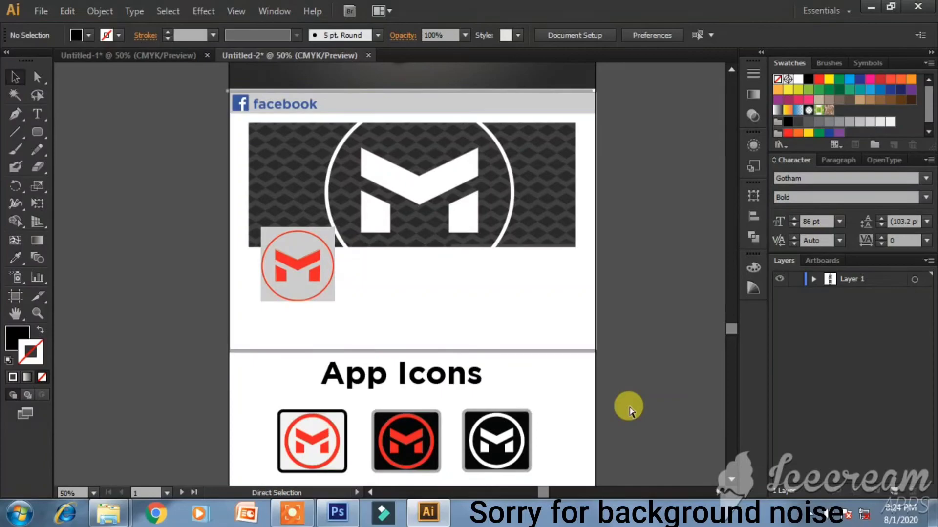
key(v)
key(ctrl+0)
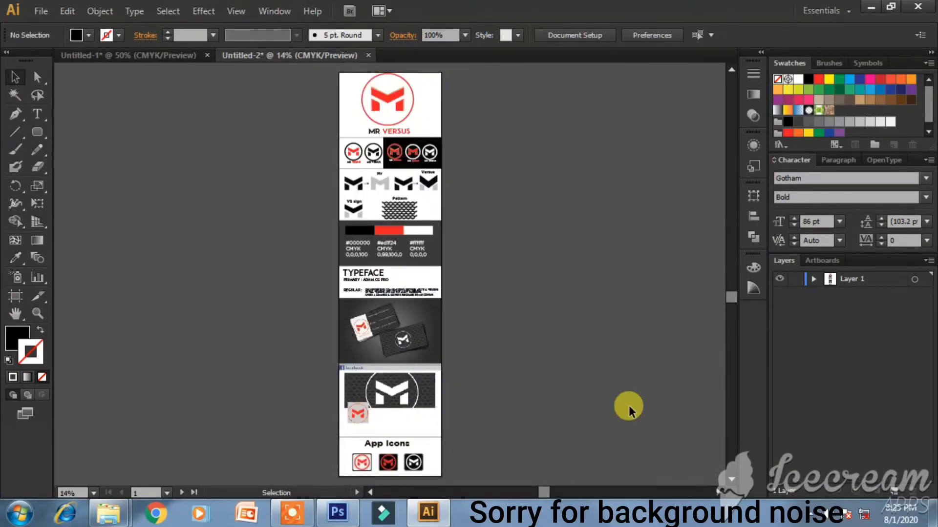